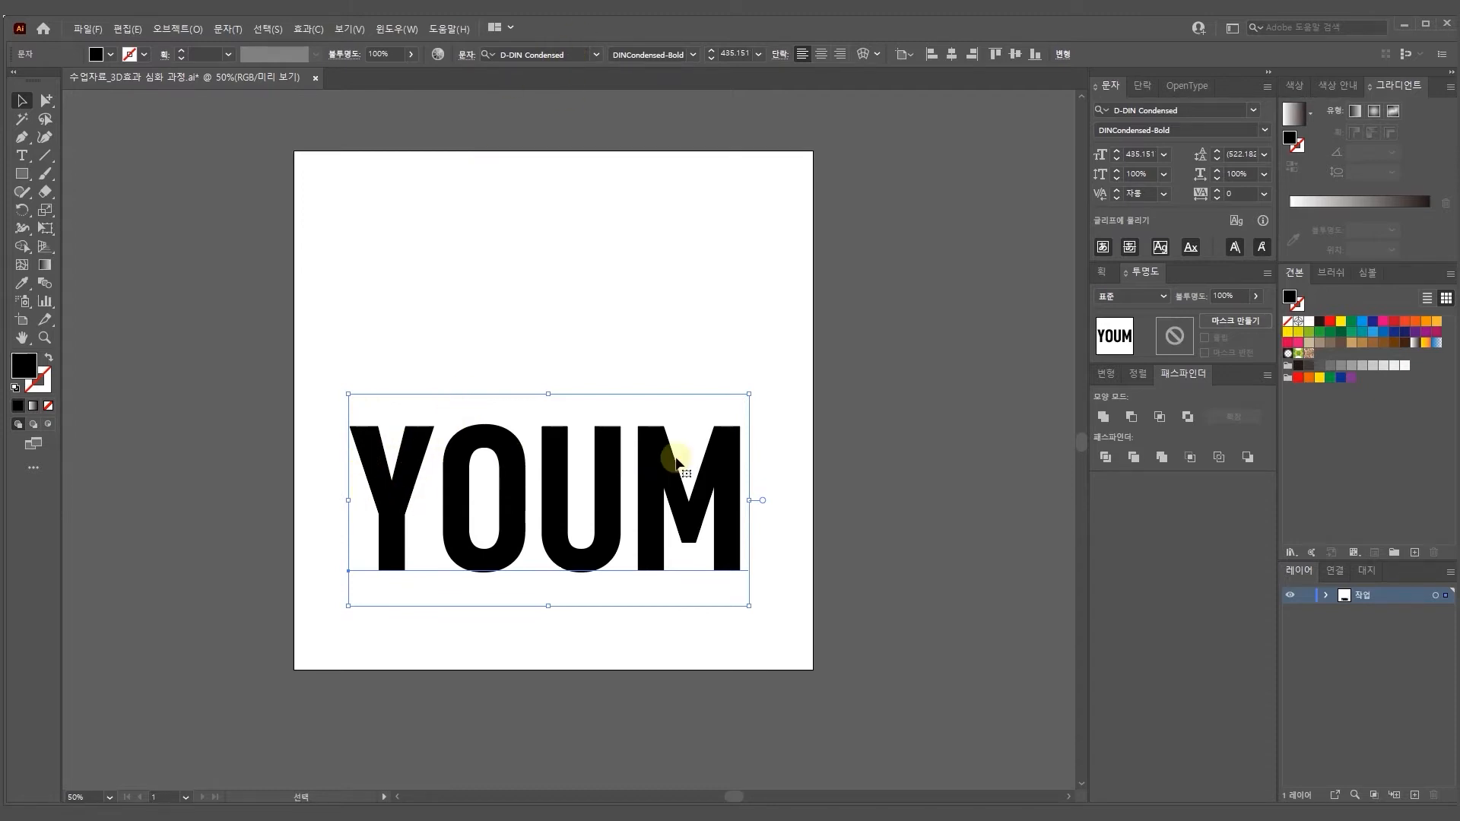
Scale down the YOUM text, rotate it 90° counter-clockwise, and place it in the upper part of the artboard
drag(752, 388, 526, 349)
drag(525, 419, 469, 315)
Start a 3D Extrude & Bevel effect on the rotated text with the Isometric Top position and preview enabled
click(302, 29)
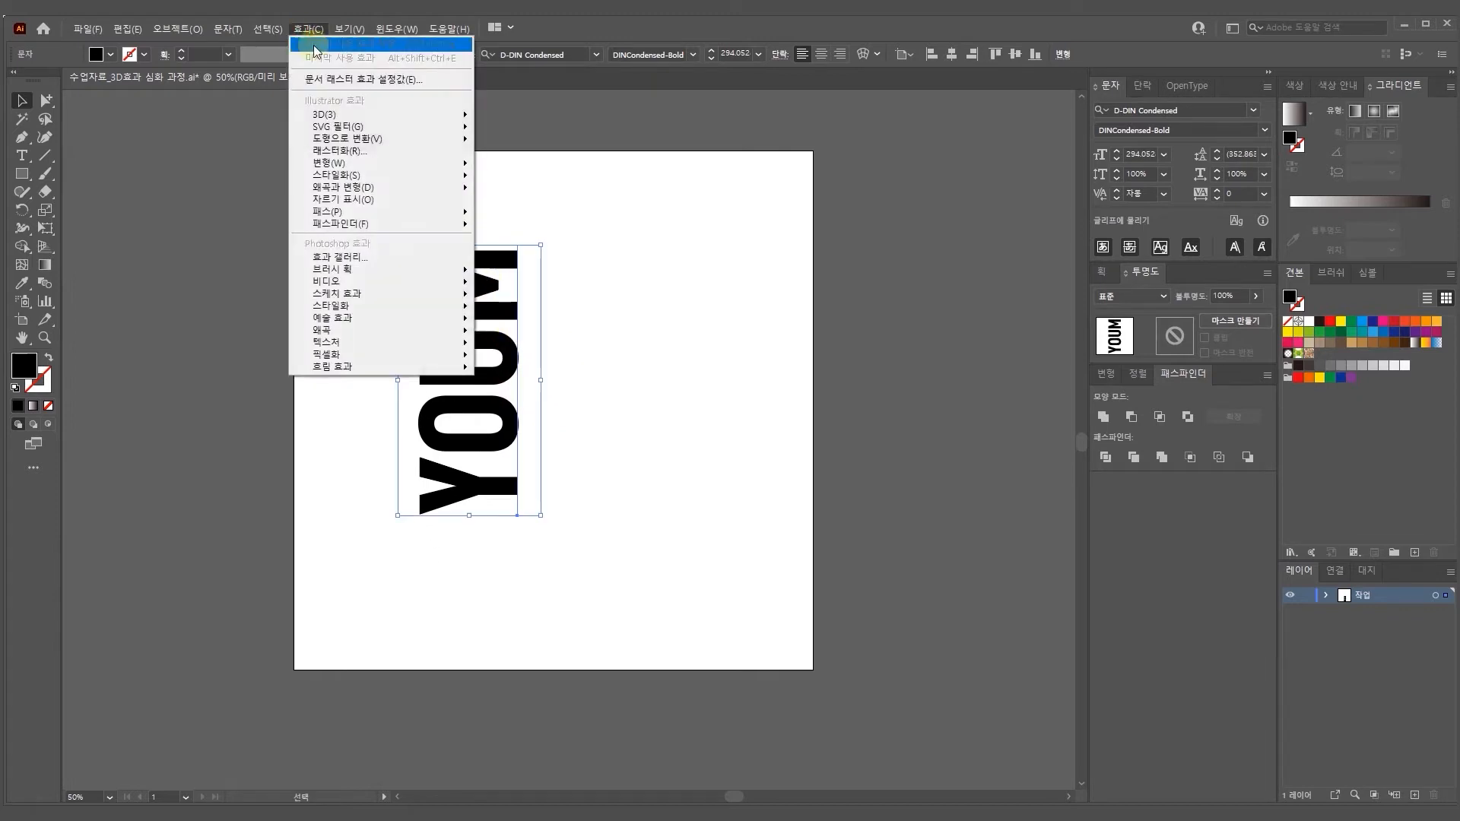
mouse_move(335, 114)
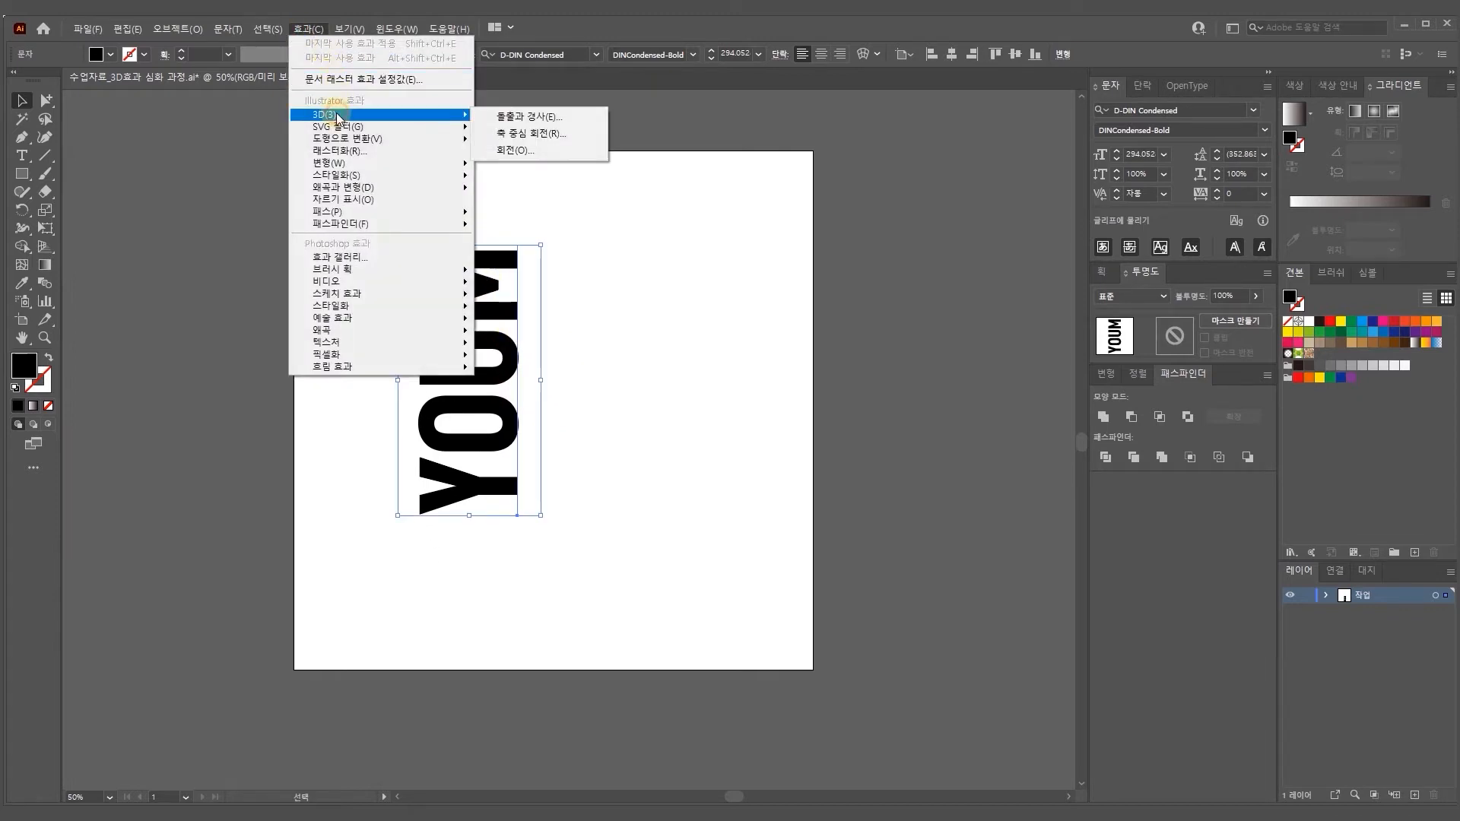
click(542, 118)
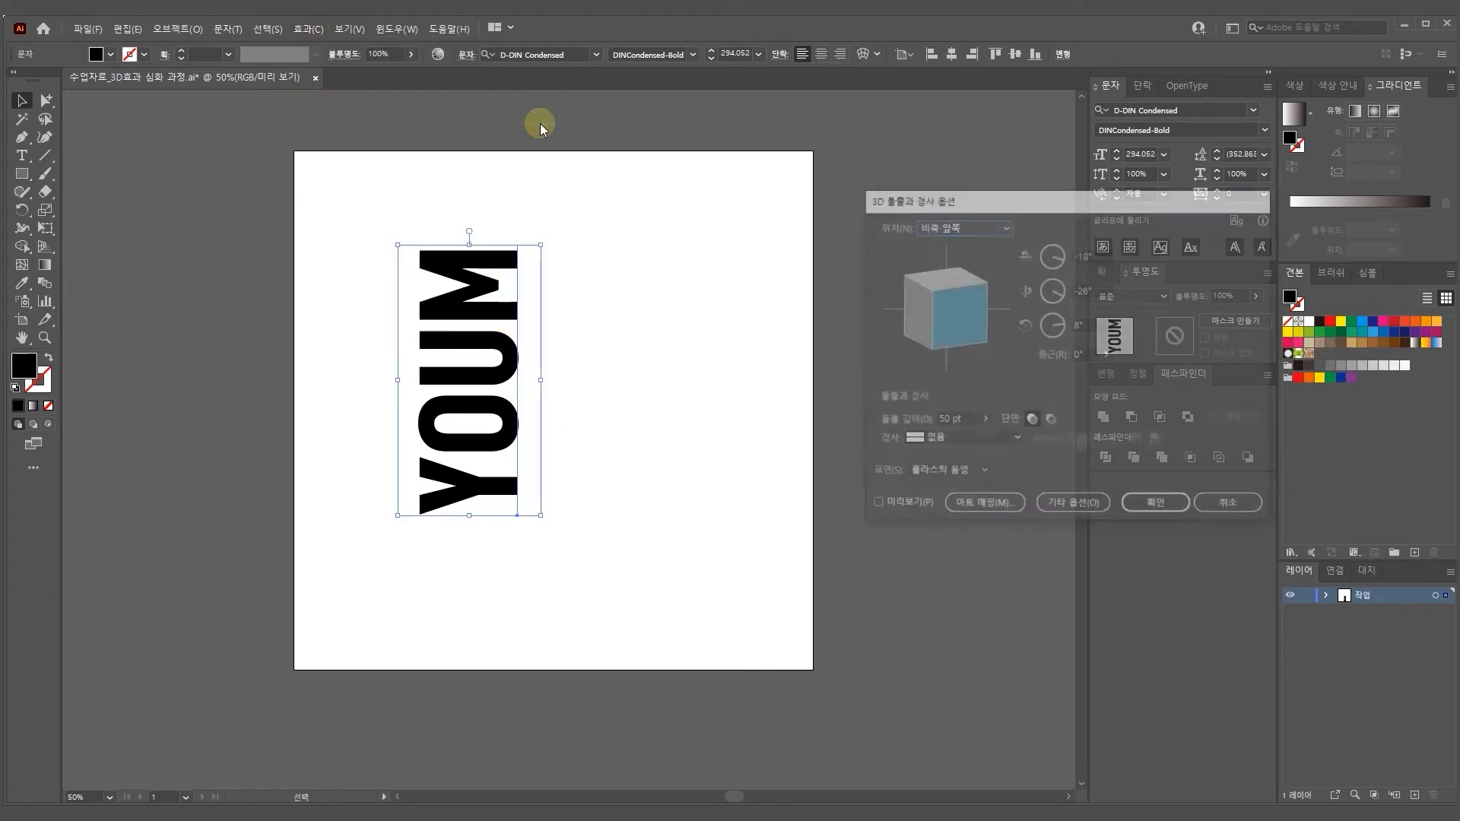
click(957, 225)
click(963, 505)
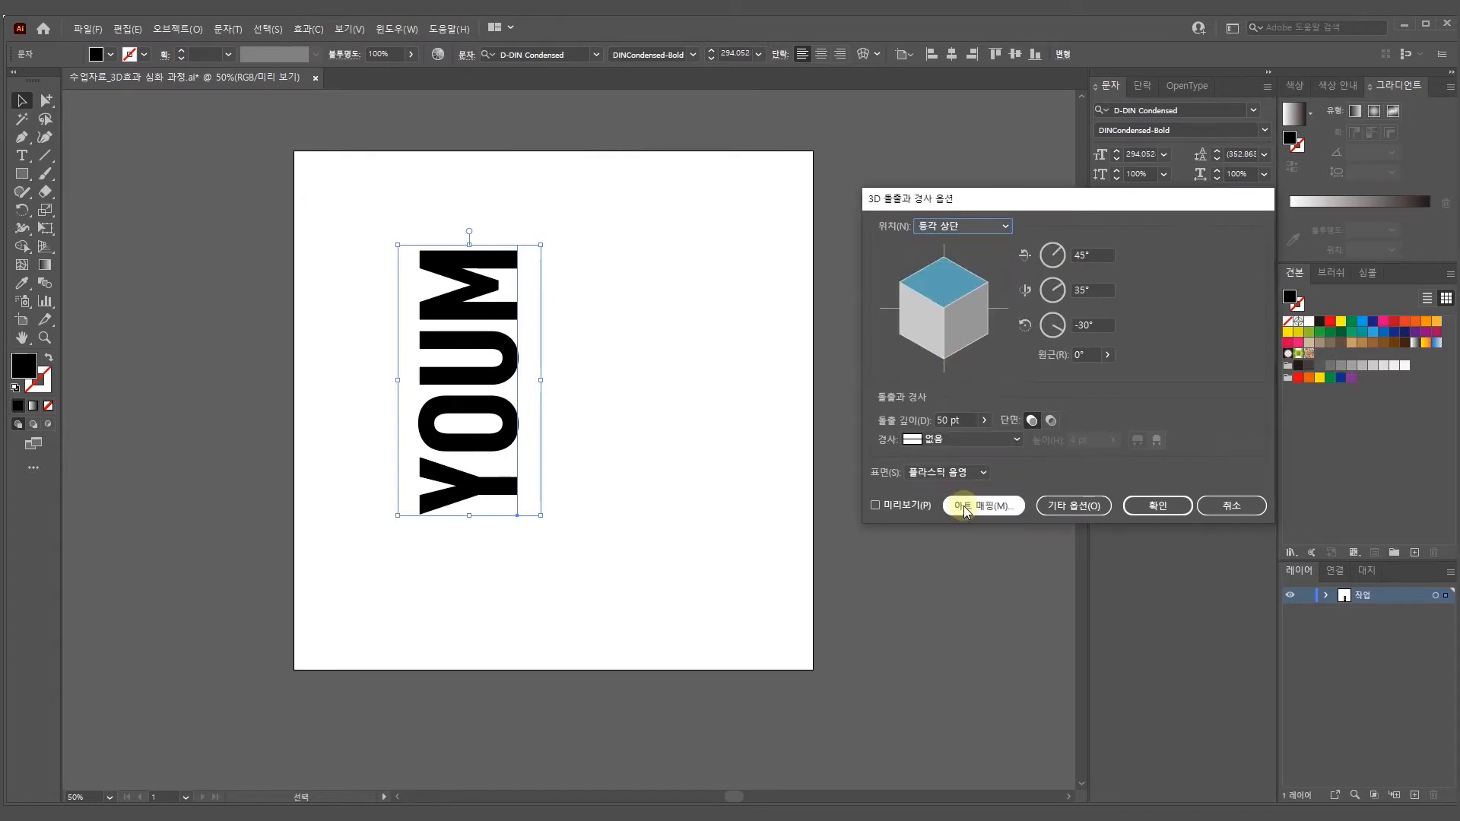
click(875, 505)
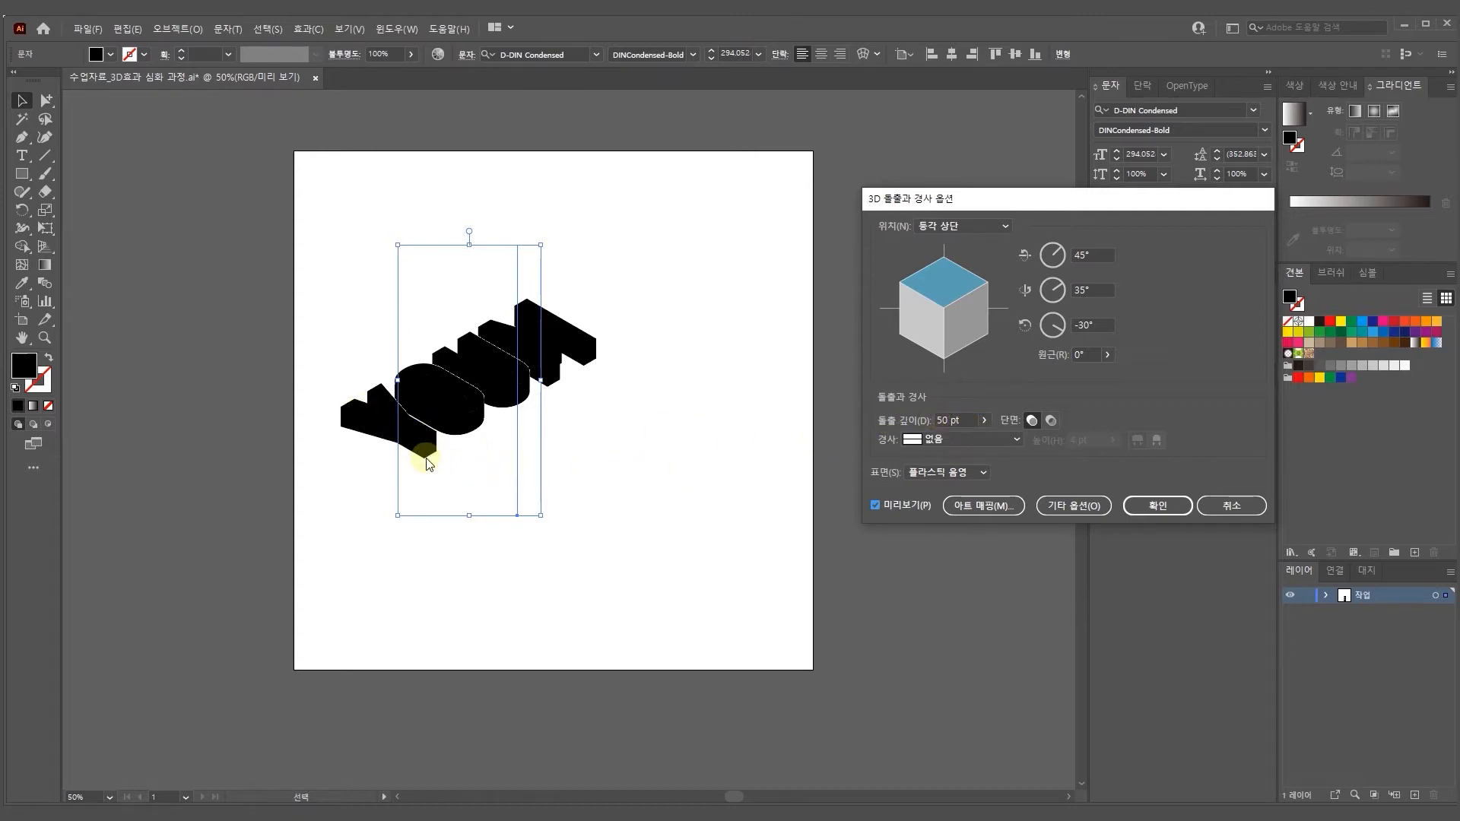
Set the extrude depth to 25 pt and apply the 3D effect
click(956, 420)
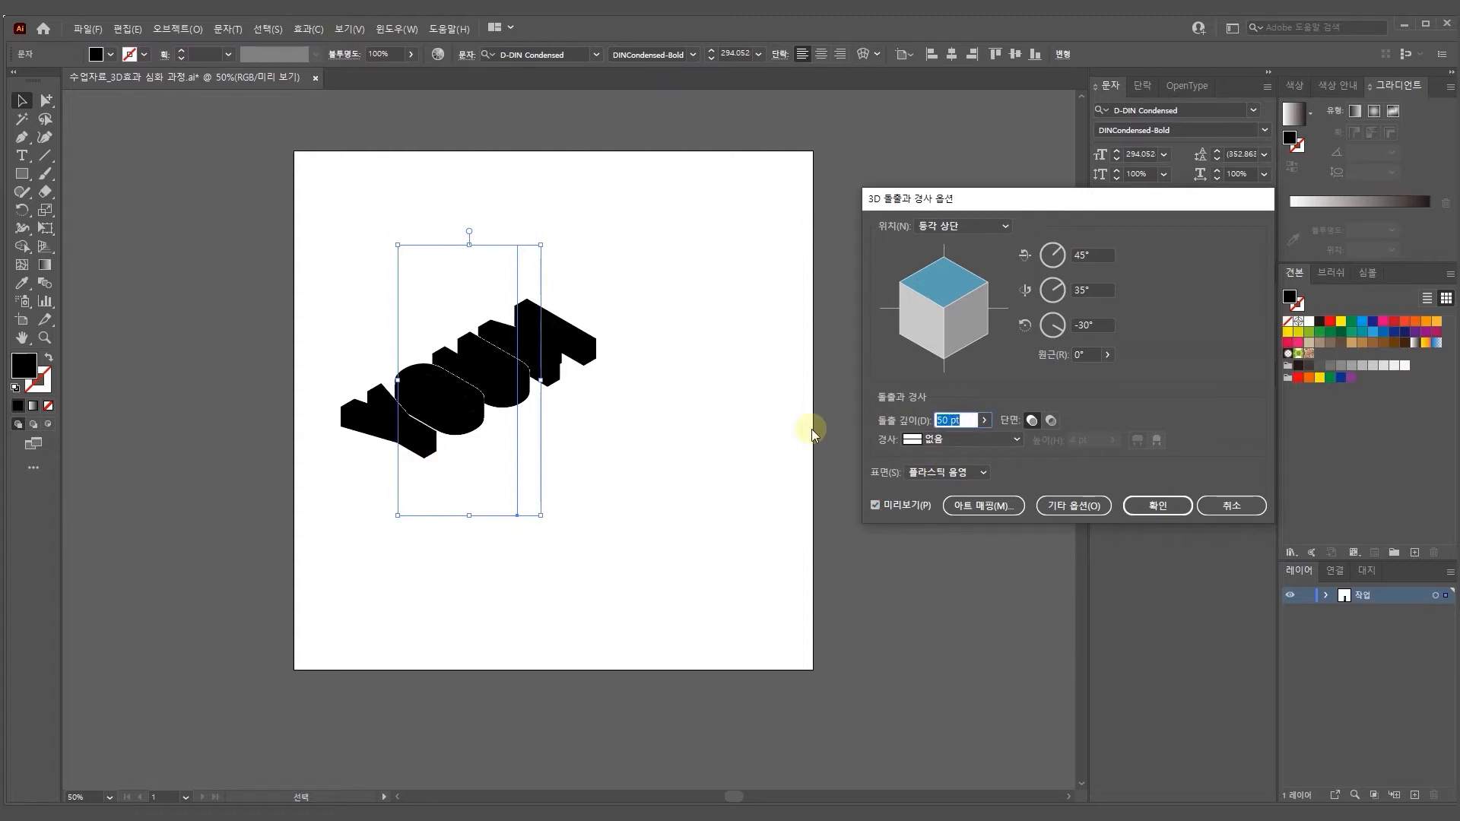
text(25)
click(875, 505)
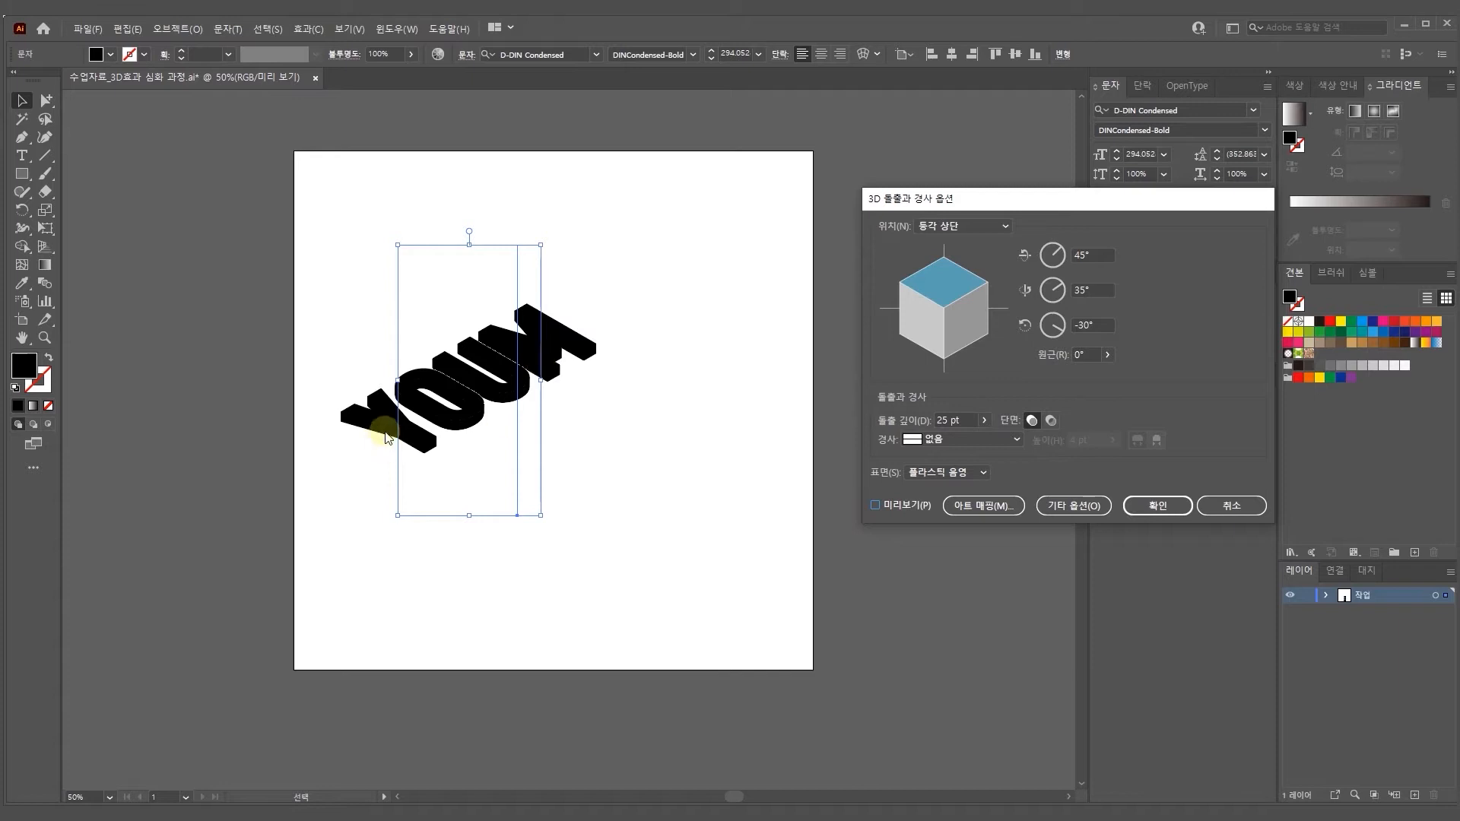
click(1151, 508)
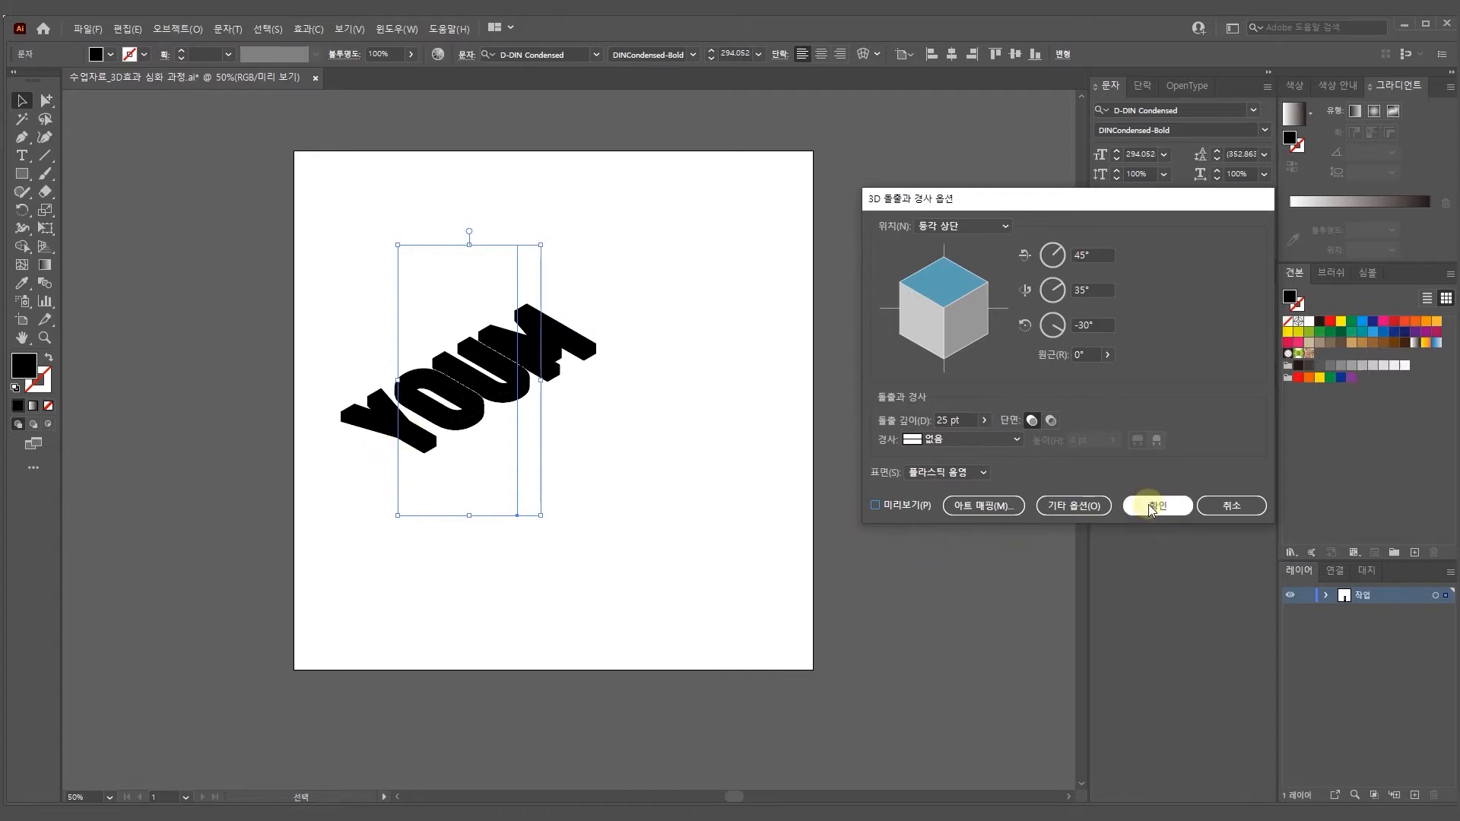
Move the extruded text to the middle of the artboard
click(596, 532)
drag(494, 377, 561, 388)
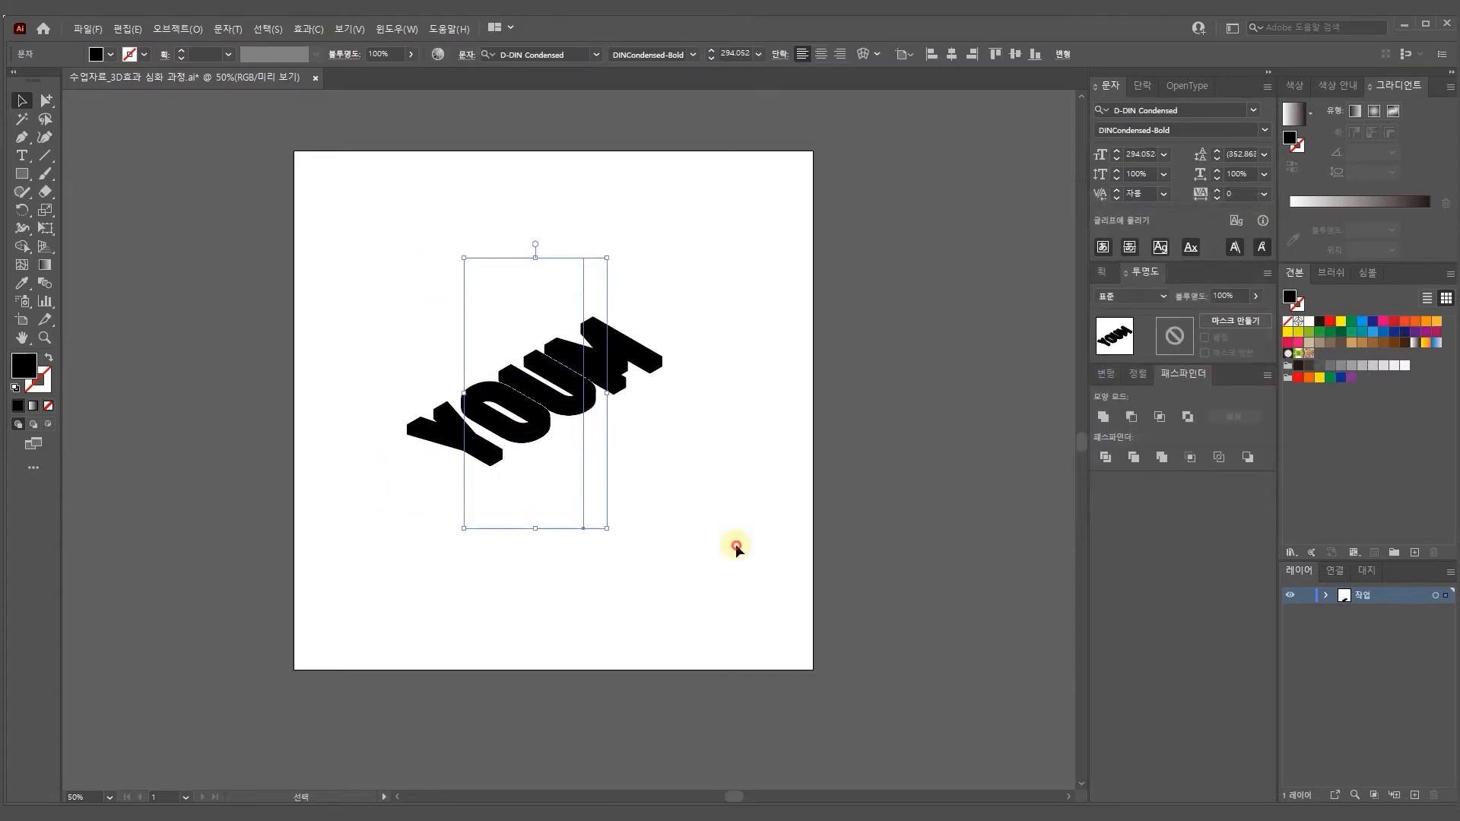
click(736, 544)
click(557, 422)
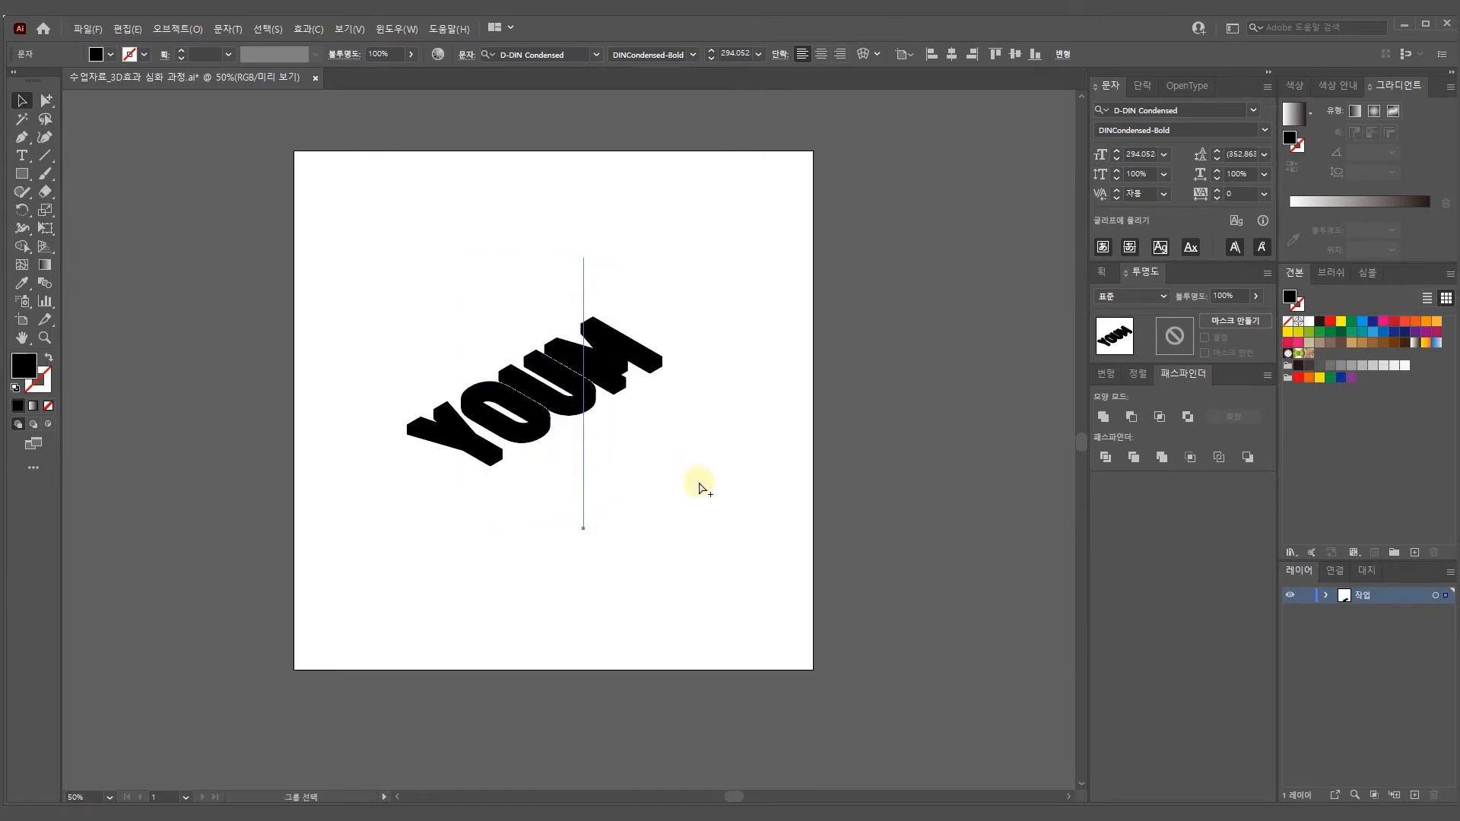
Inspect the extruded text in outline view, return to preview, and expand its appearance into editable shapes
key(ctrl+y)
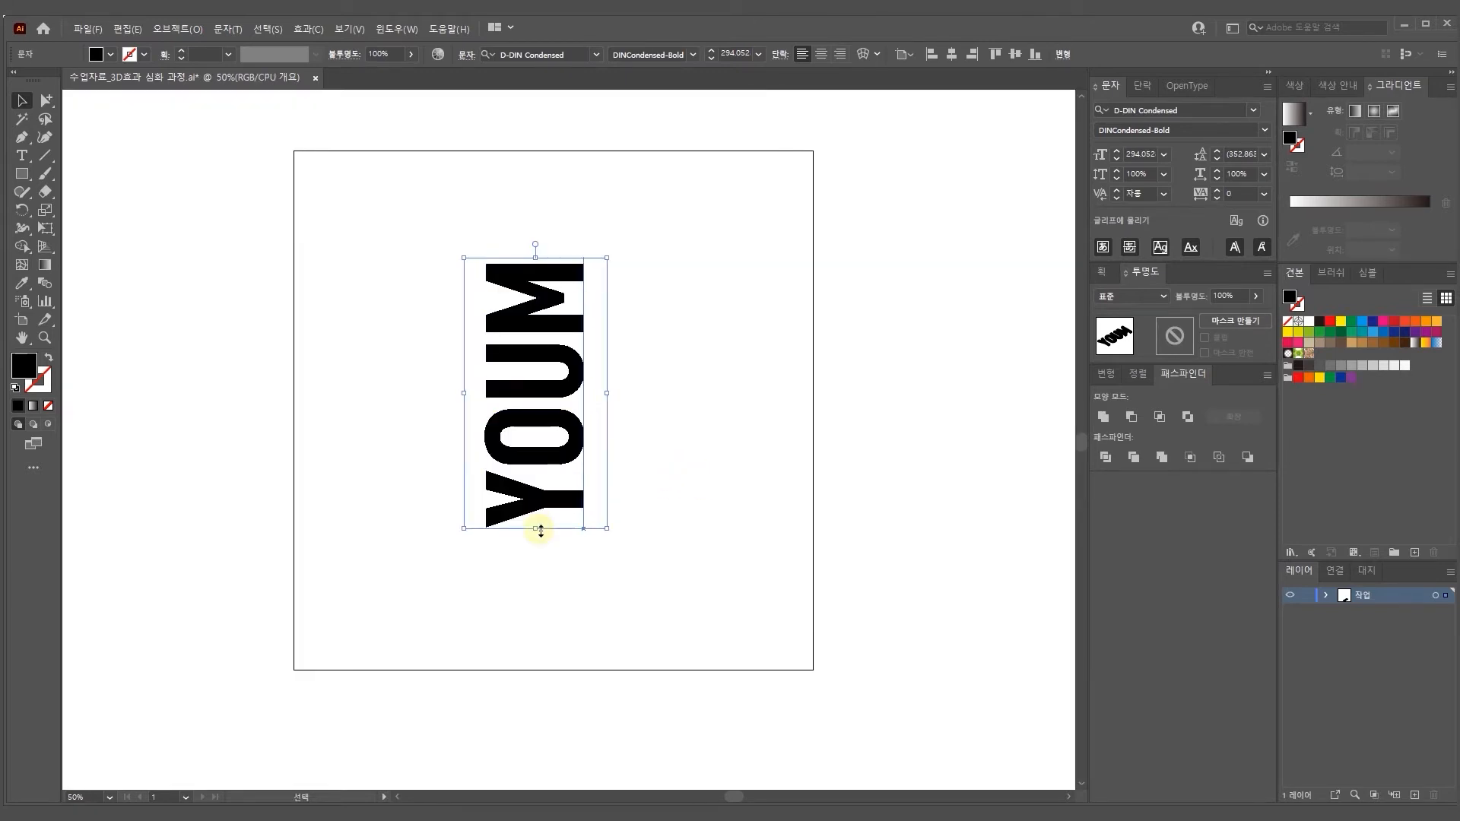
key(ctrl+y)
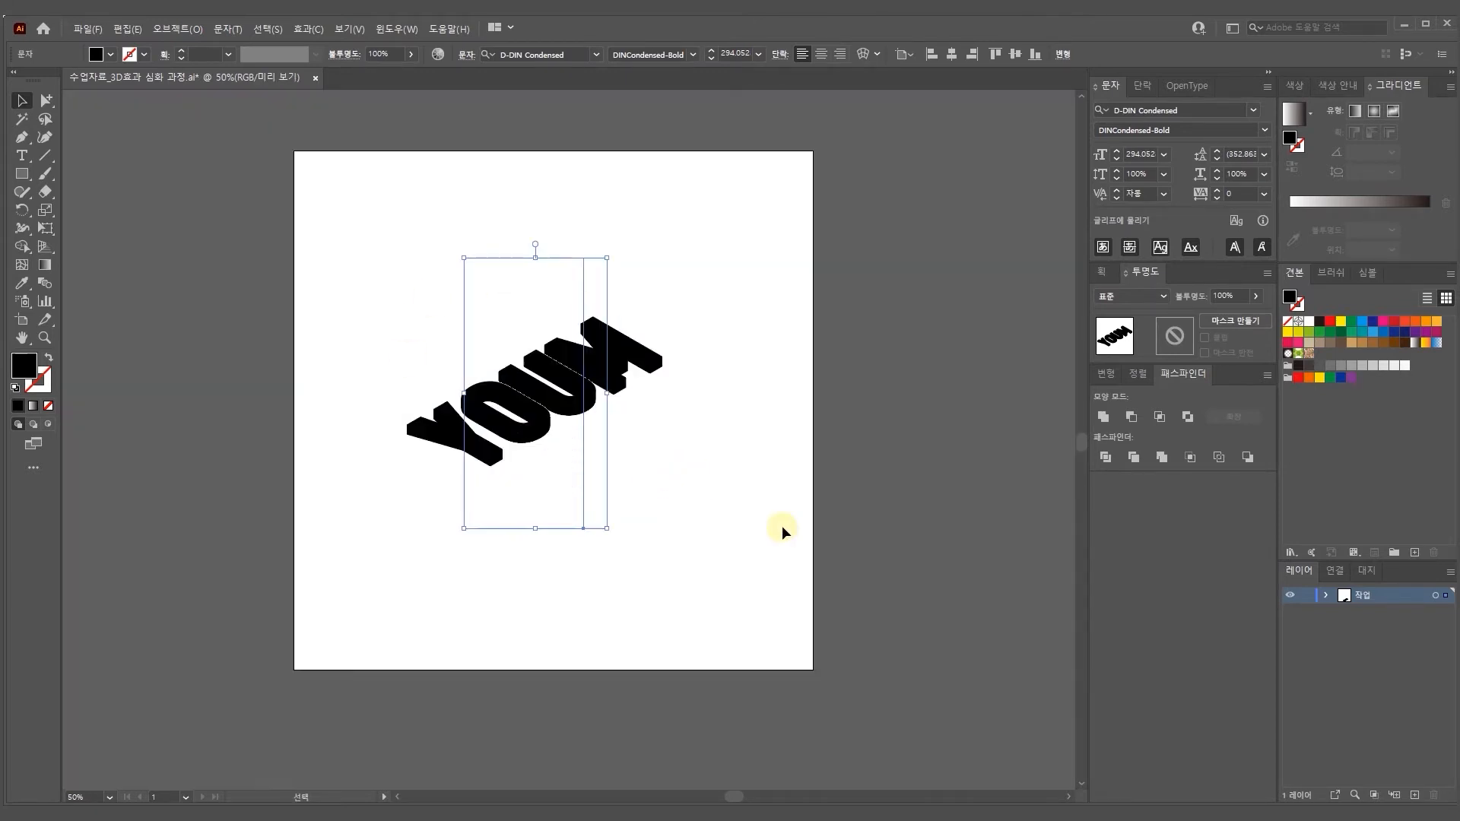
click(168, 29)
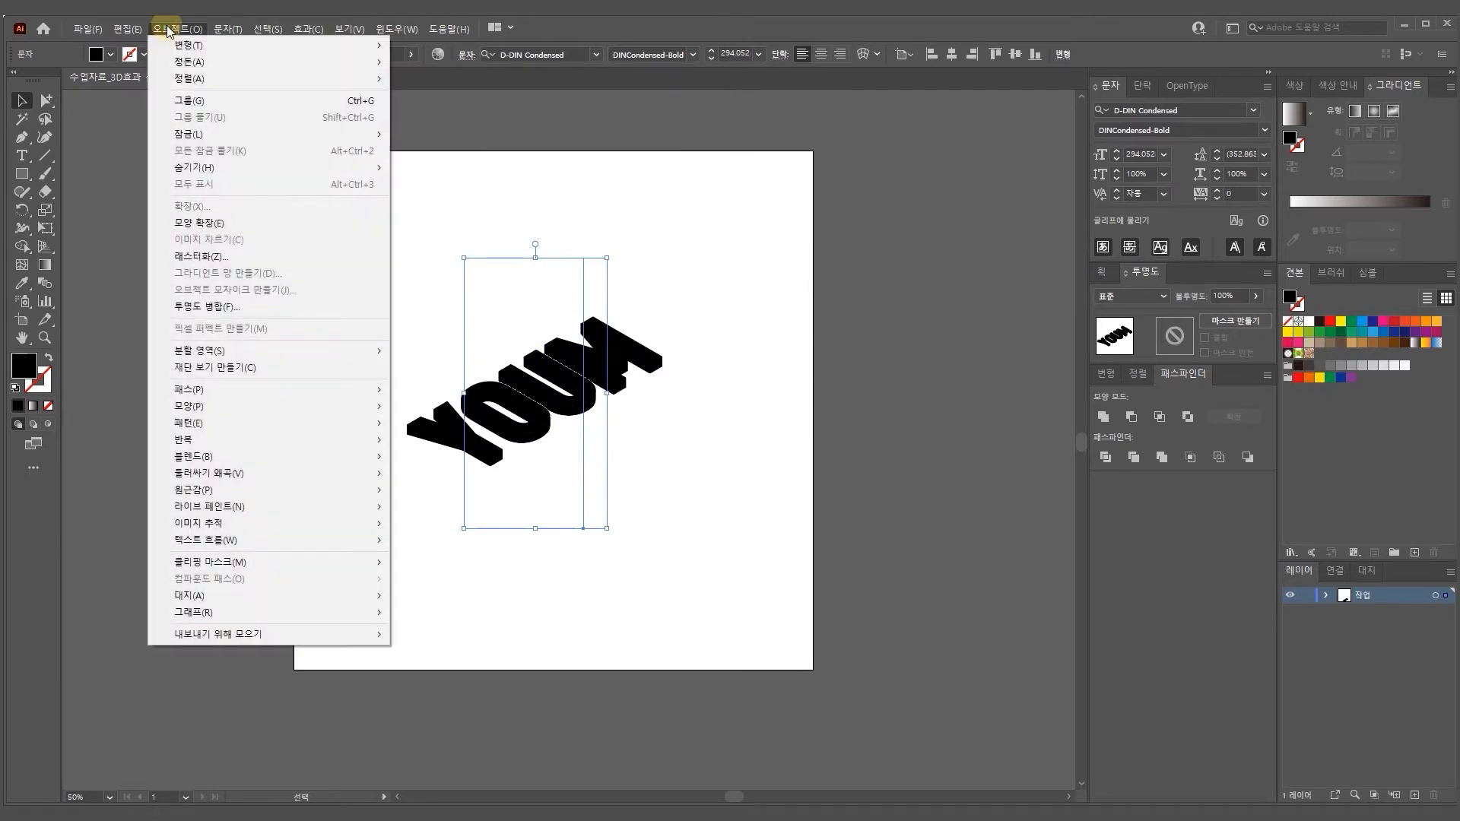
click(267, 222)
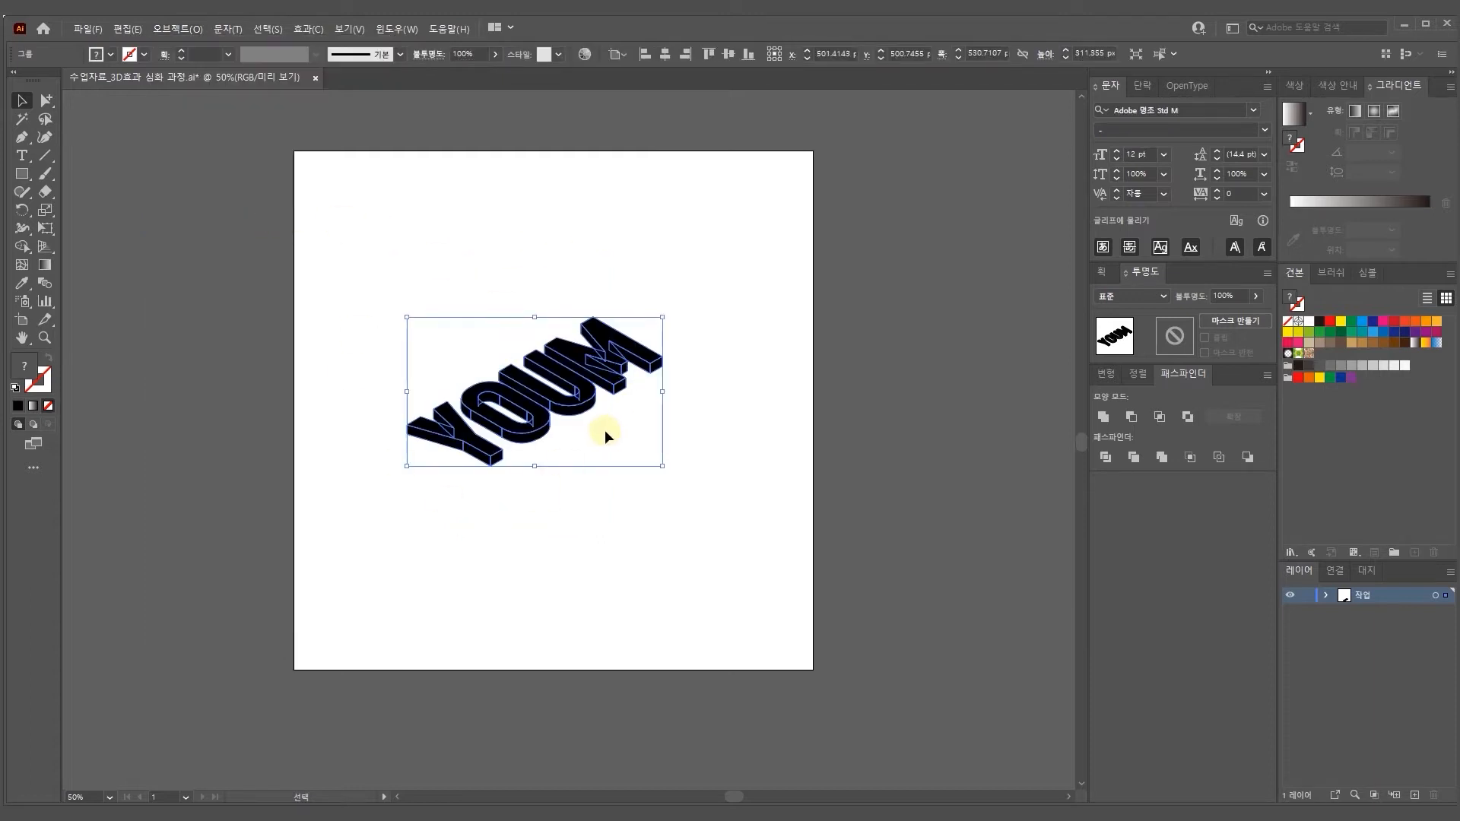
Ungroup the expanded 3D text once
key(ctrl+plus)
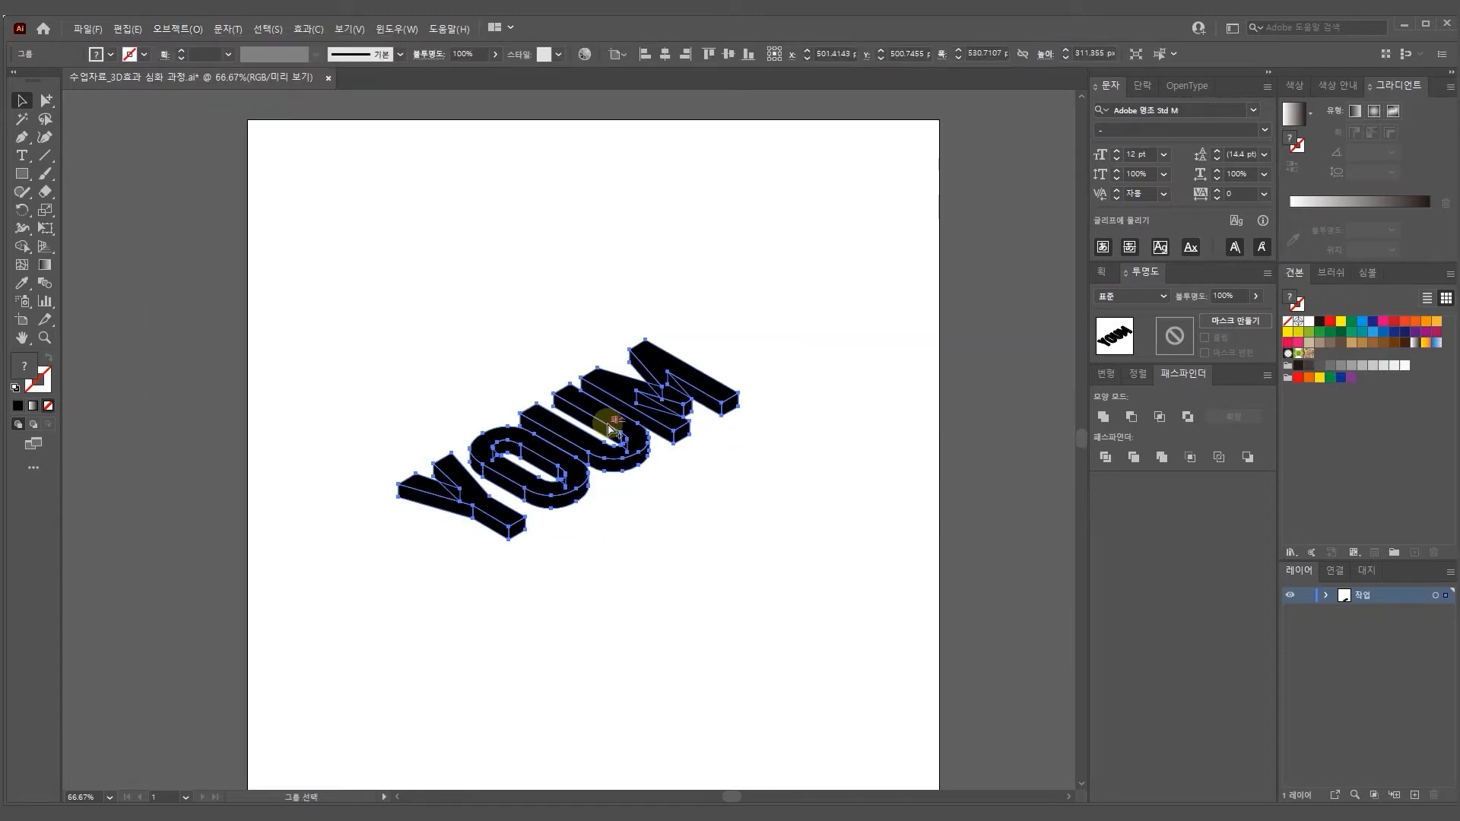
drag(540, 426, 432, 286)
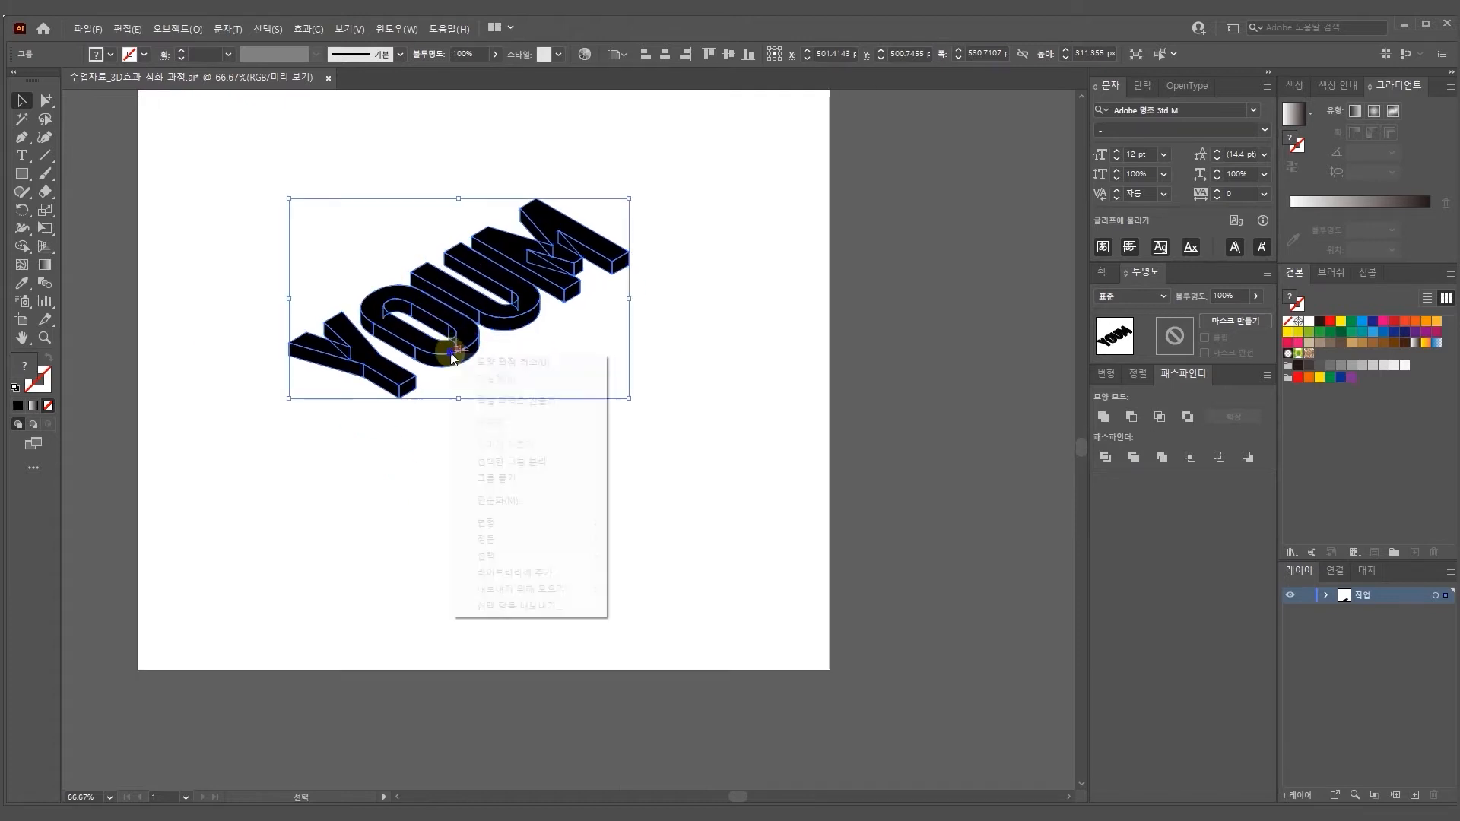
right_click(451, 352)
click(531, 477)
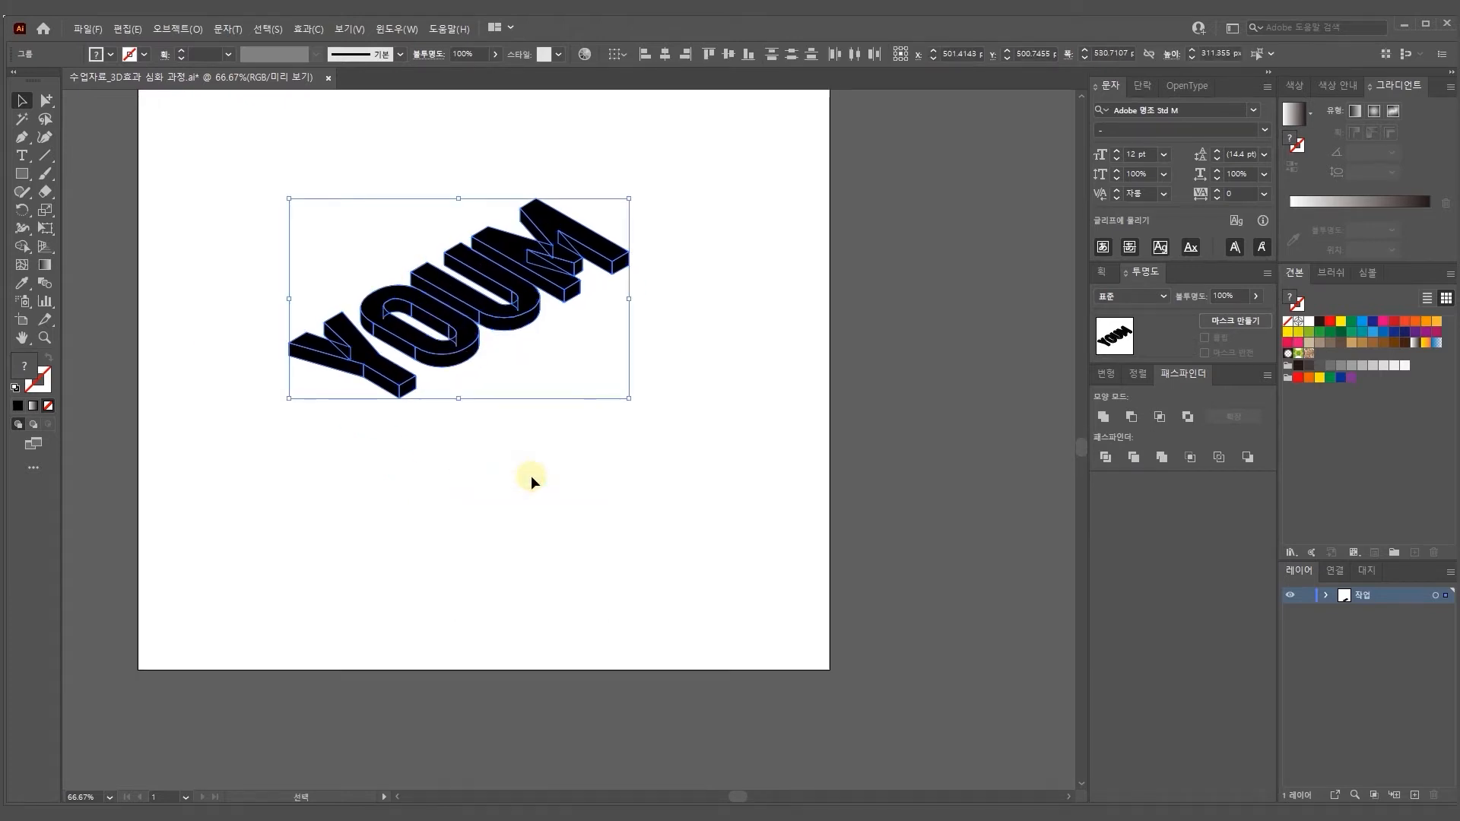
click(432, 434)
click(402, 379)
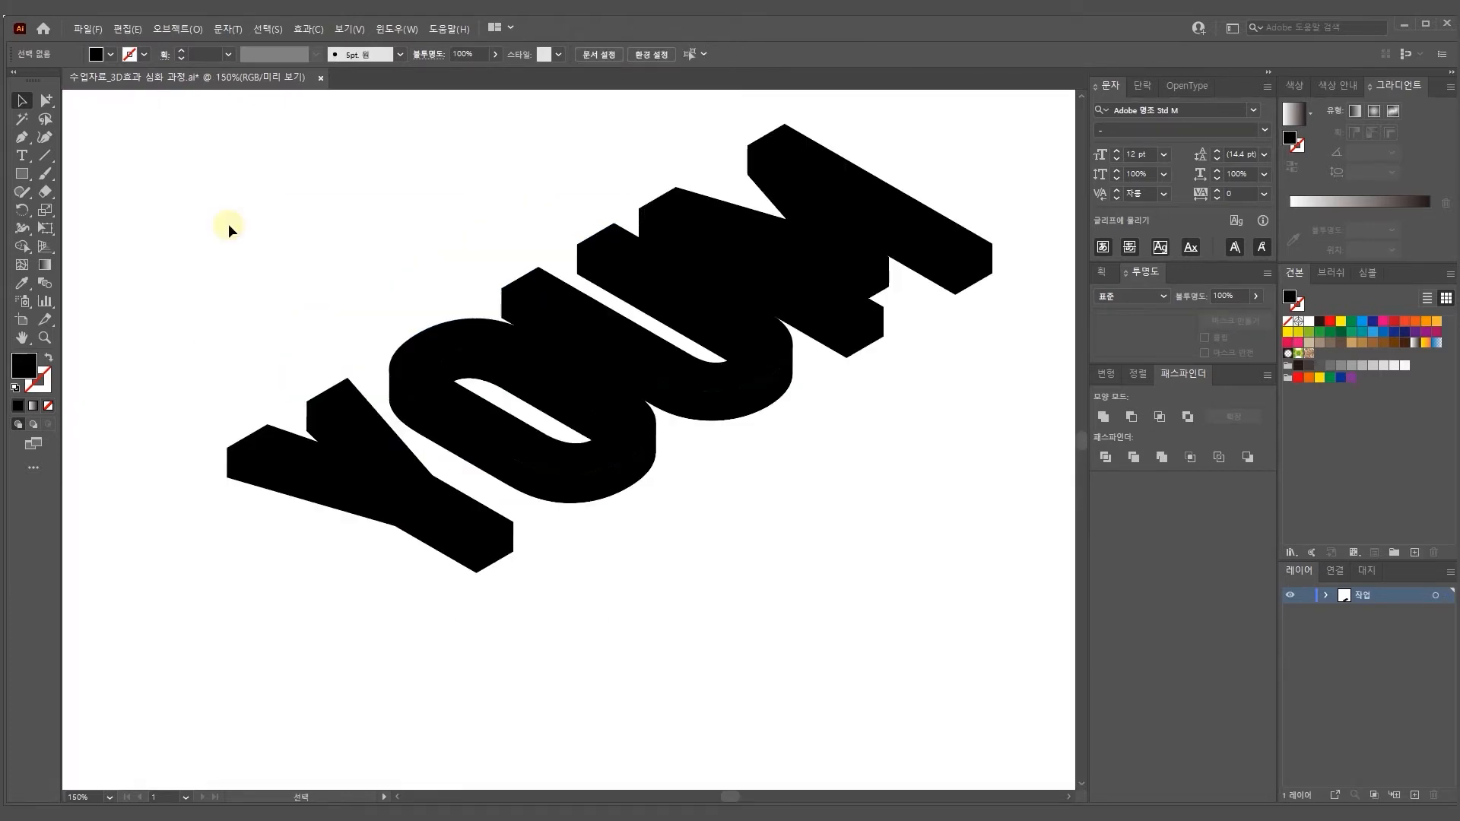
Select all of the 3D lettering, ungroup it again, and check that the faces of the Y select separately
click(22, 103)
drag(184, 123, 1056, 629)
right_click(479, 541)
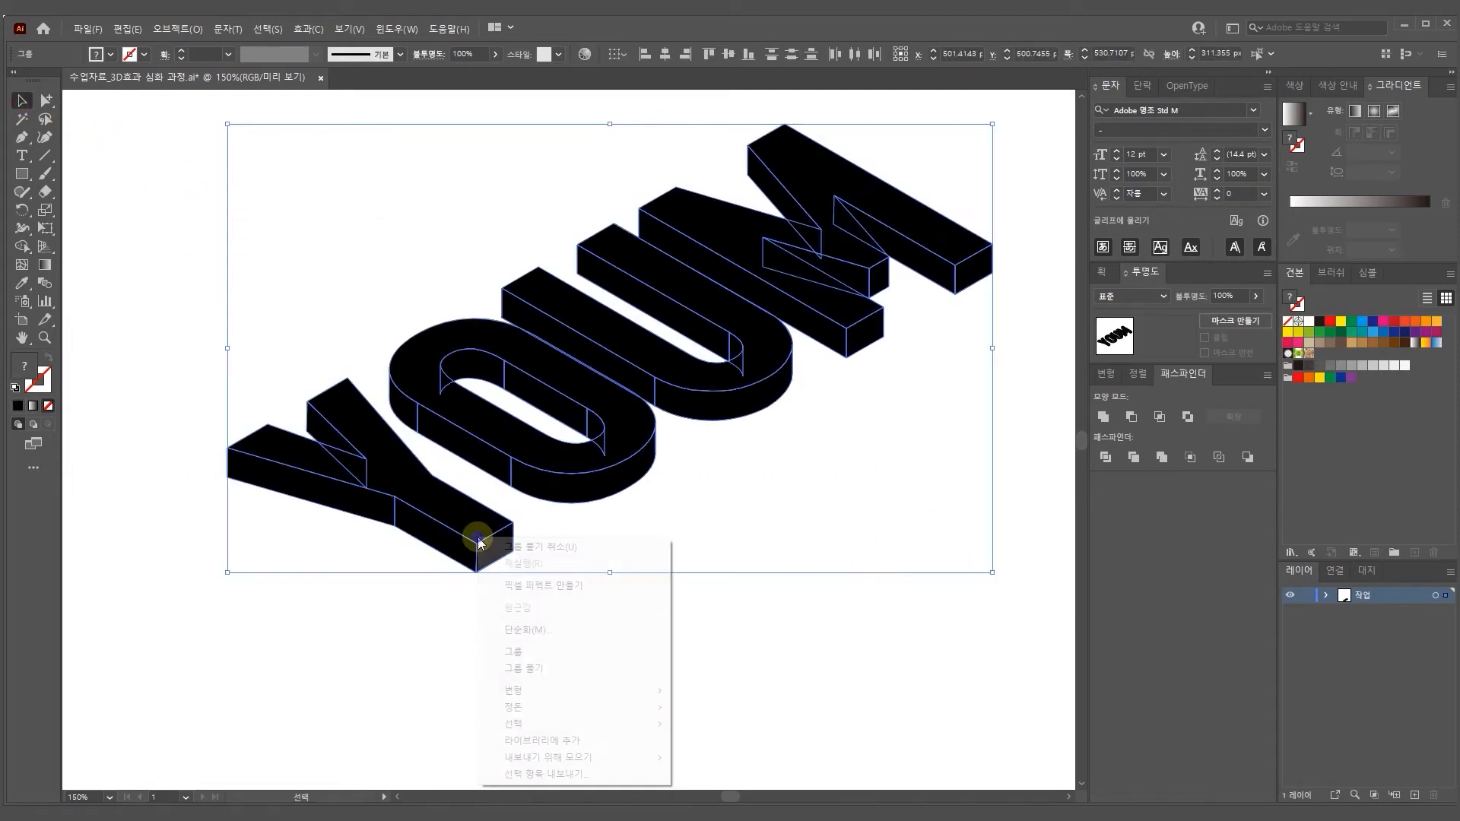
click(514, 668)
click(411, 641)
click(417, 515)
click(354, 502)
click(423, 521)
click(424, 590)
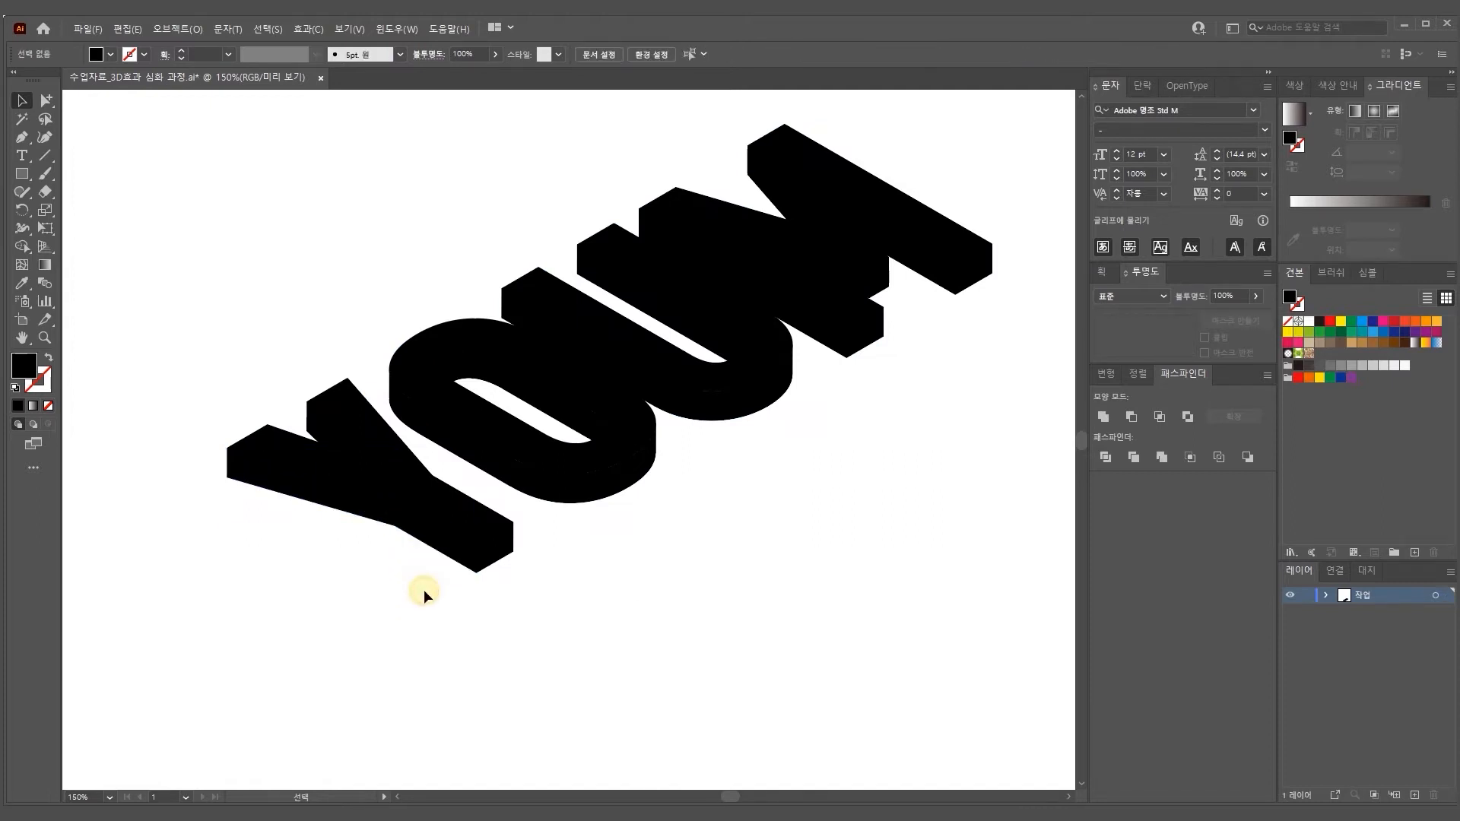
click(335, 592)
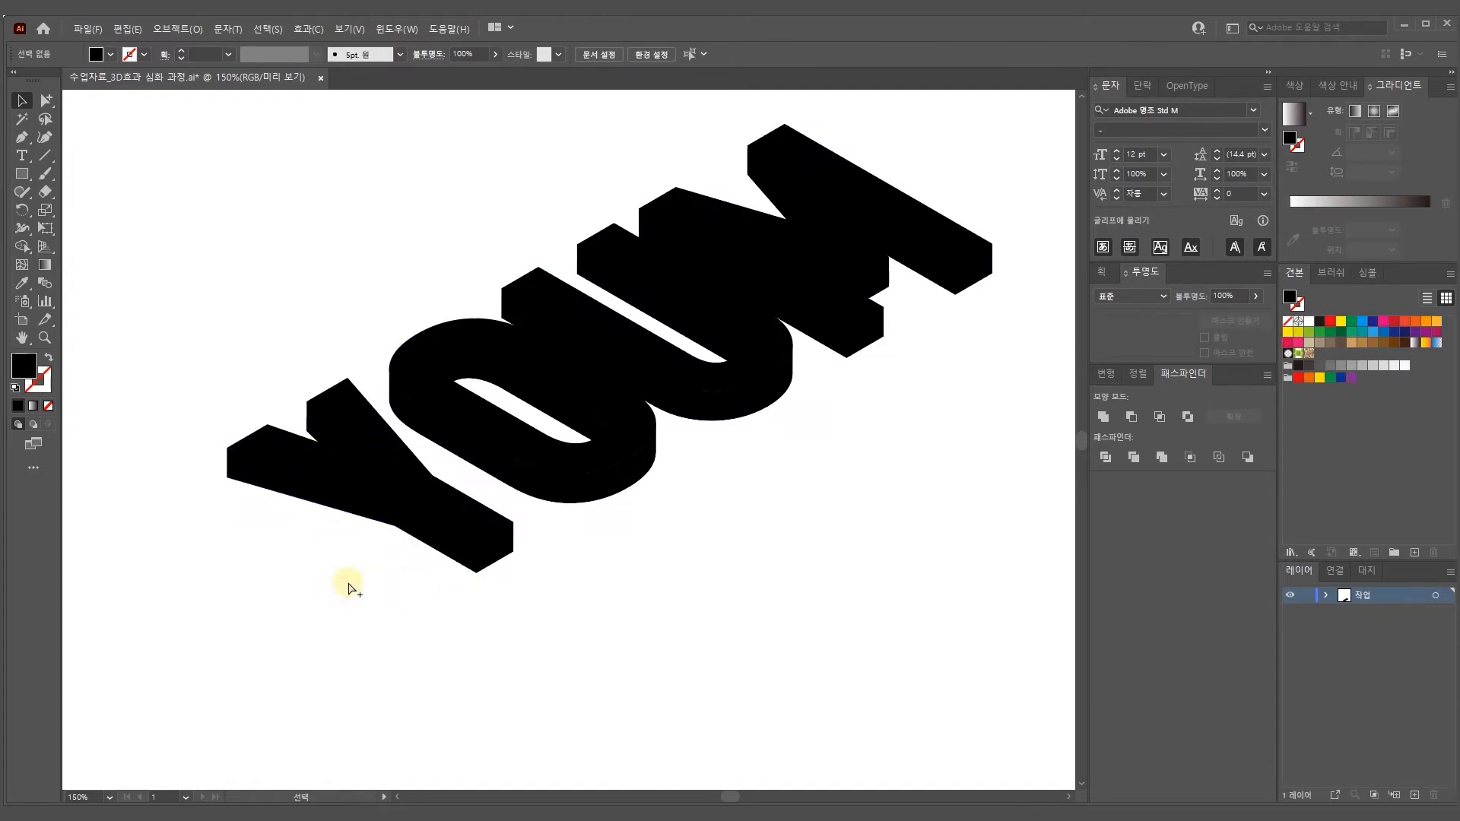
Unite the two adjoining outer side faces along the lower edge of the Y into one shape
key(ctrl+plus)
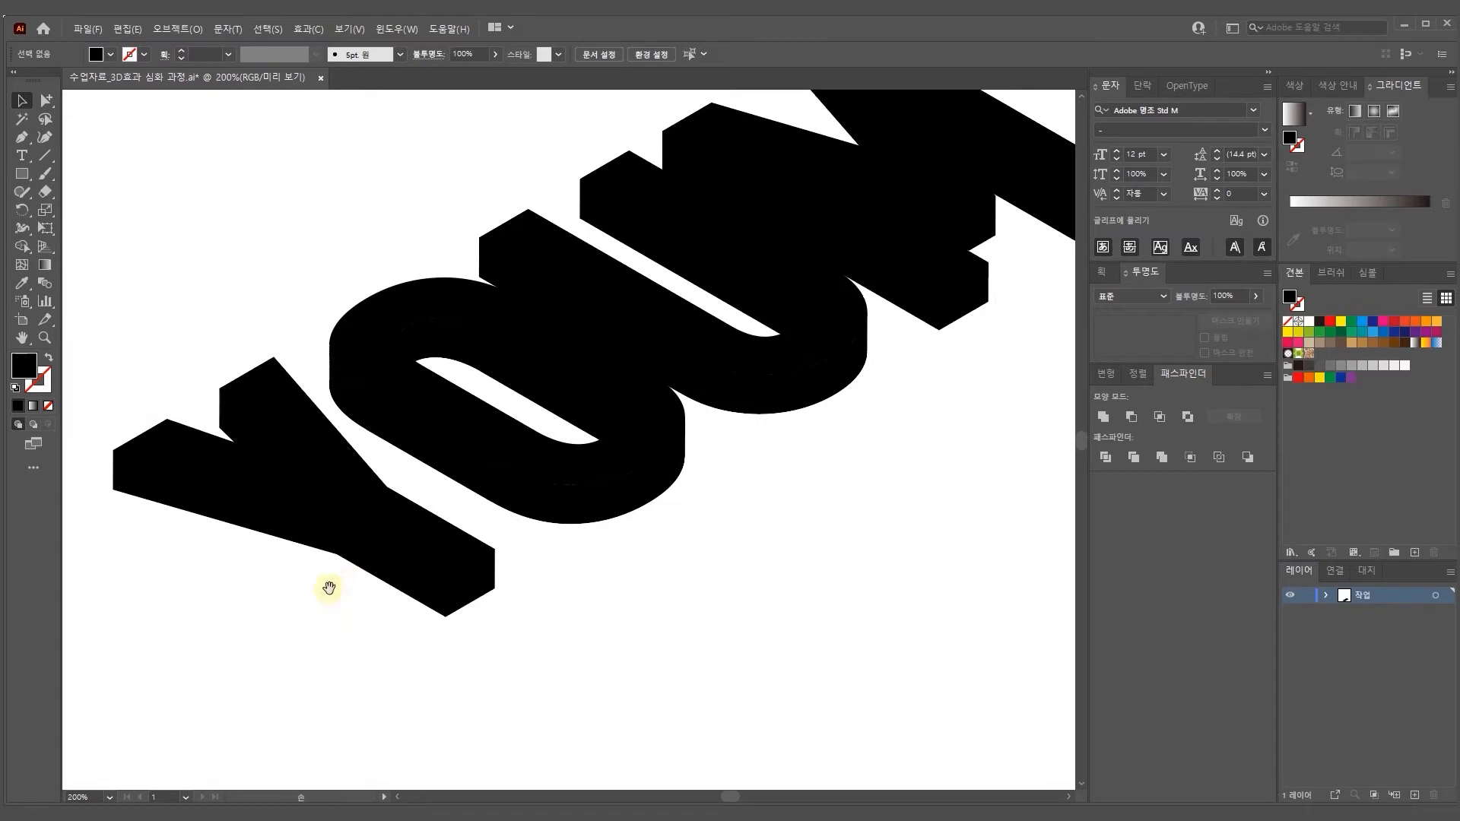
drag(329, 586, 371, 546)
click(337, 480)
shift+click(421, 508)
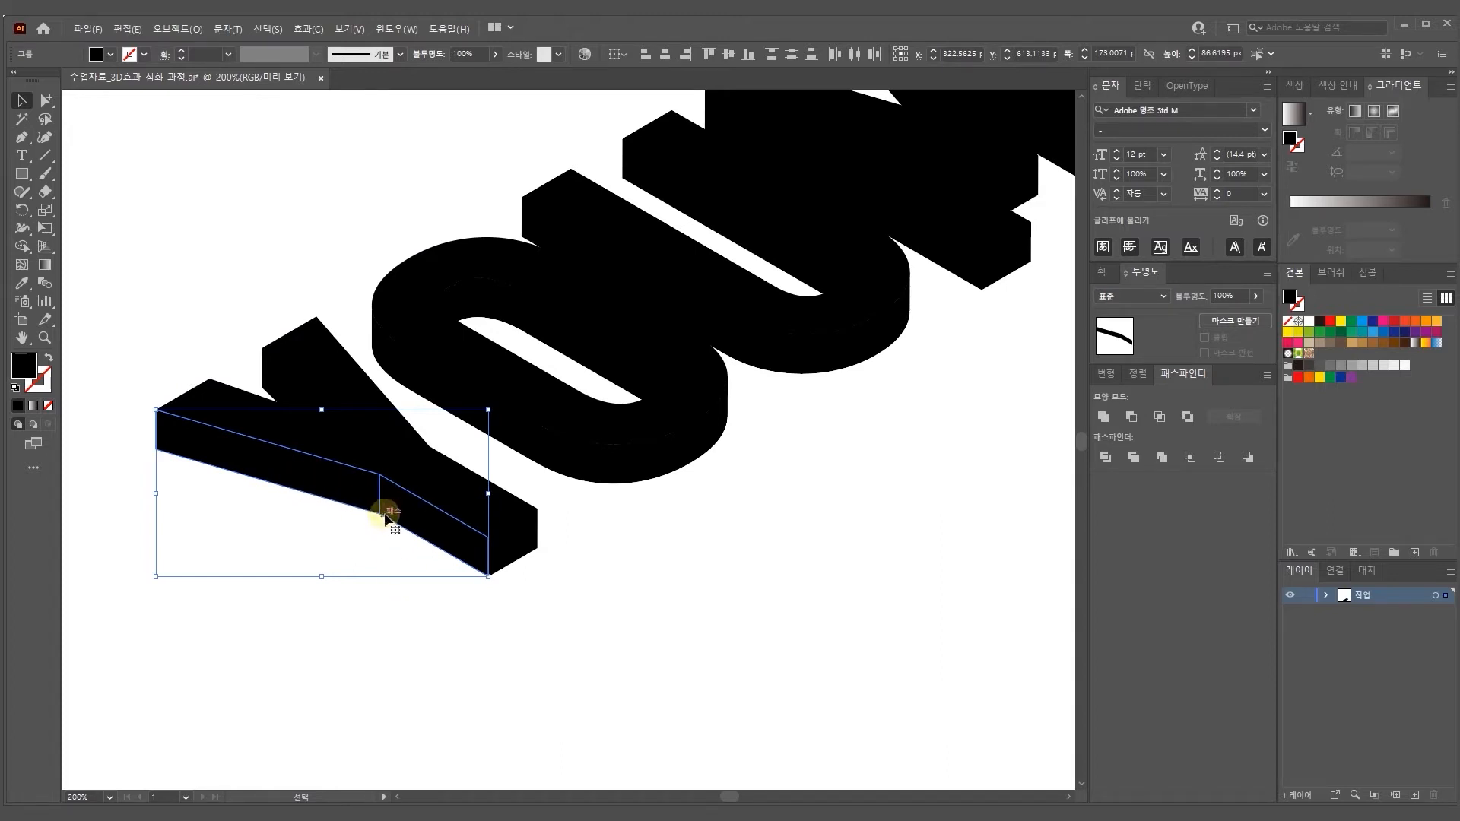
click(1103, 416)
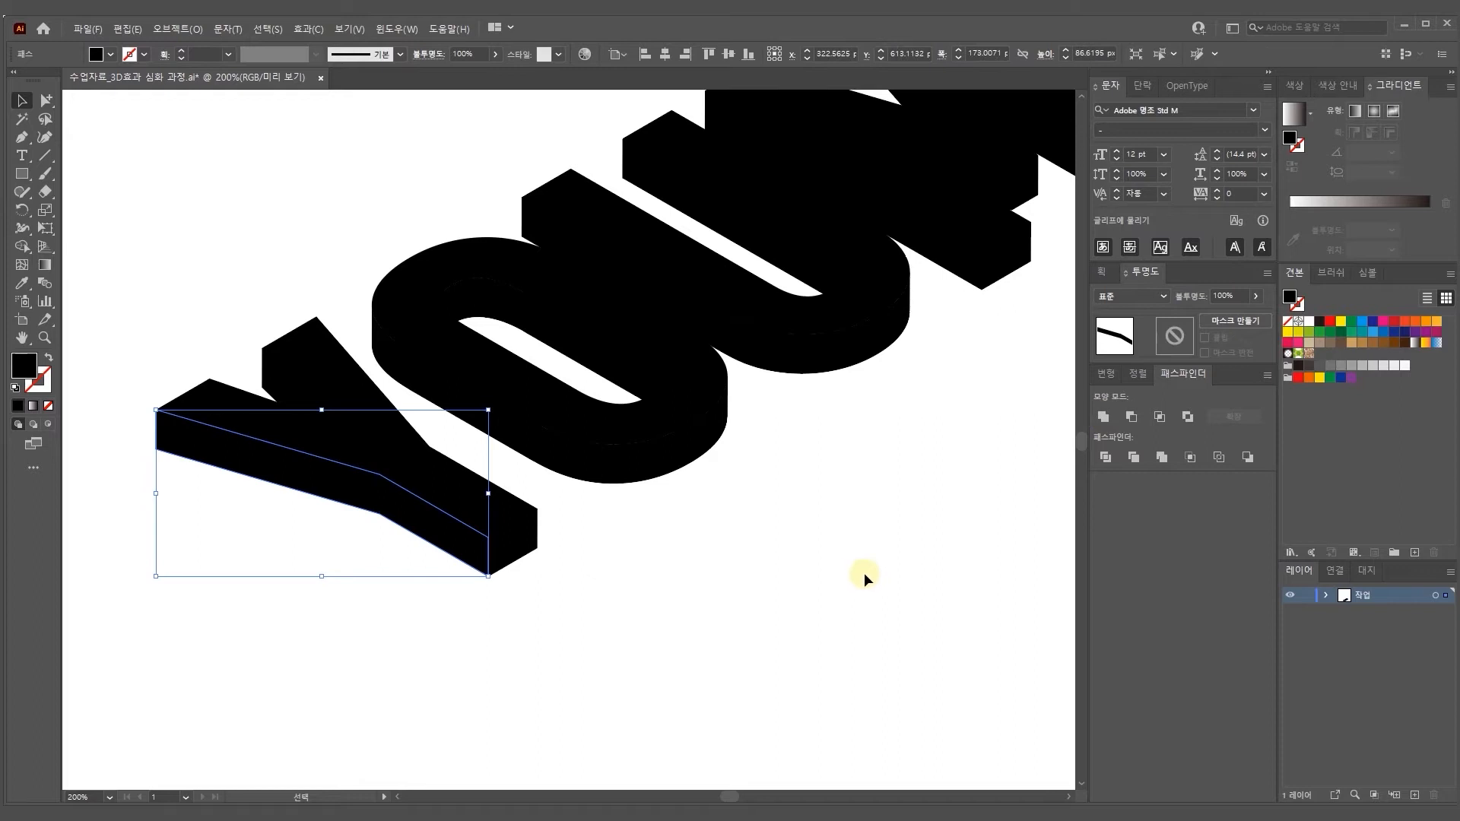
Examine the other faces of the Y and the side pieces of the O, using outline view for the O's segments
click(511, 531)
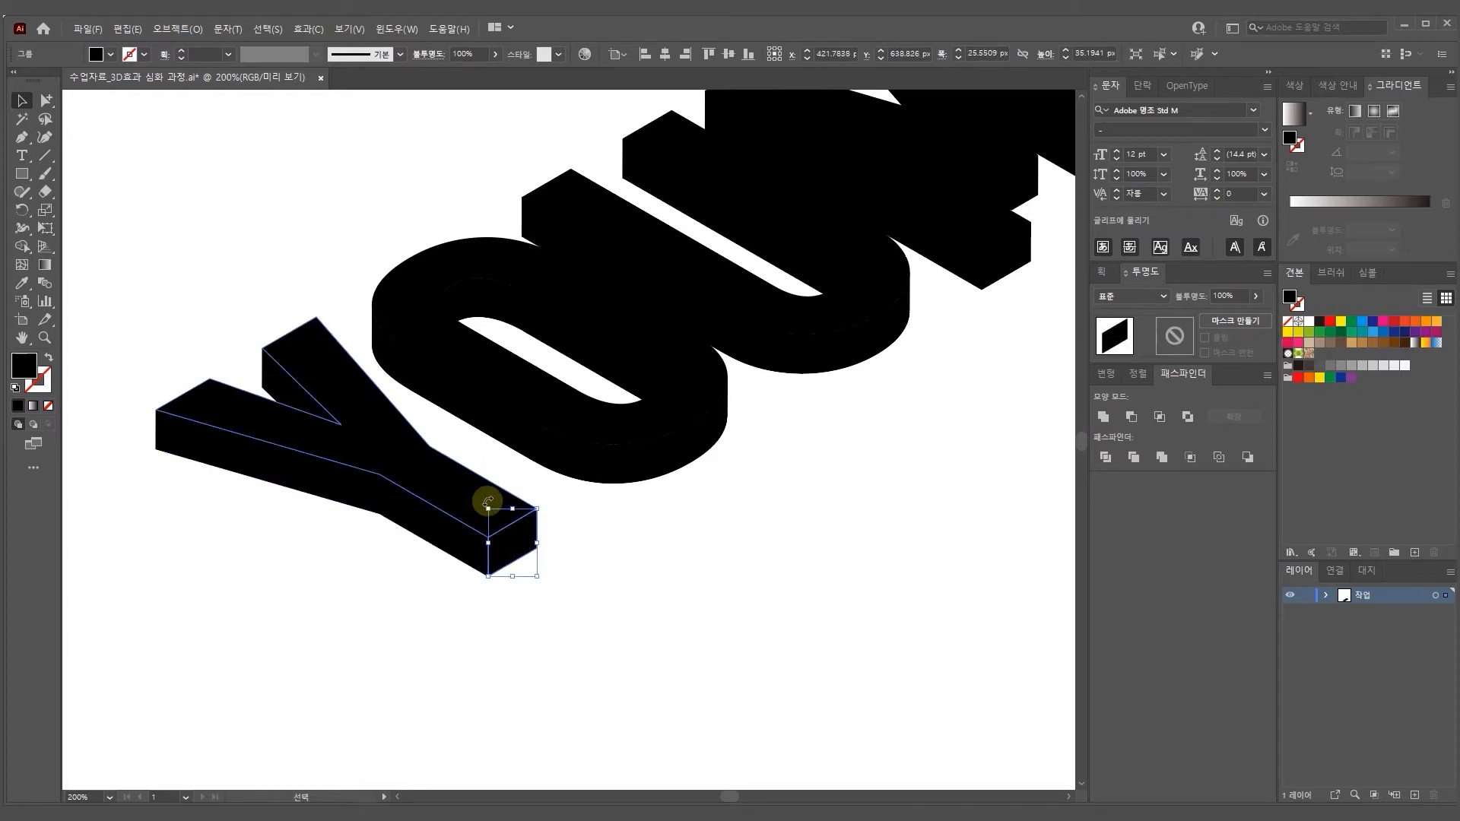
click(290, 406)
shift+click(385, 524)
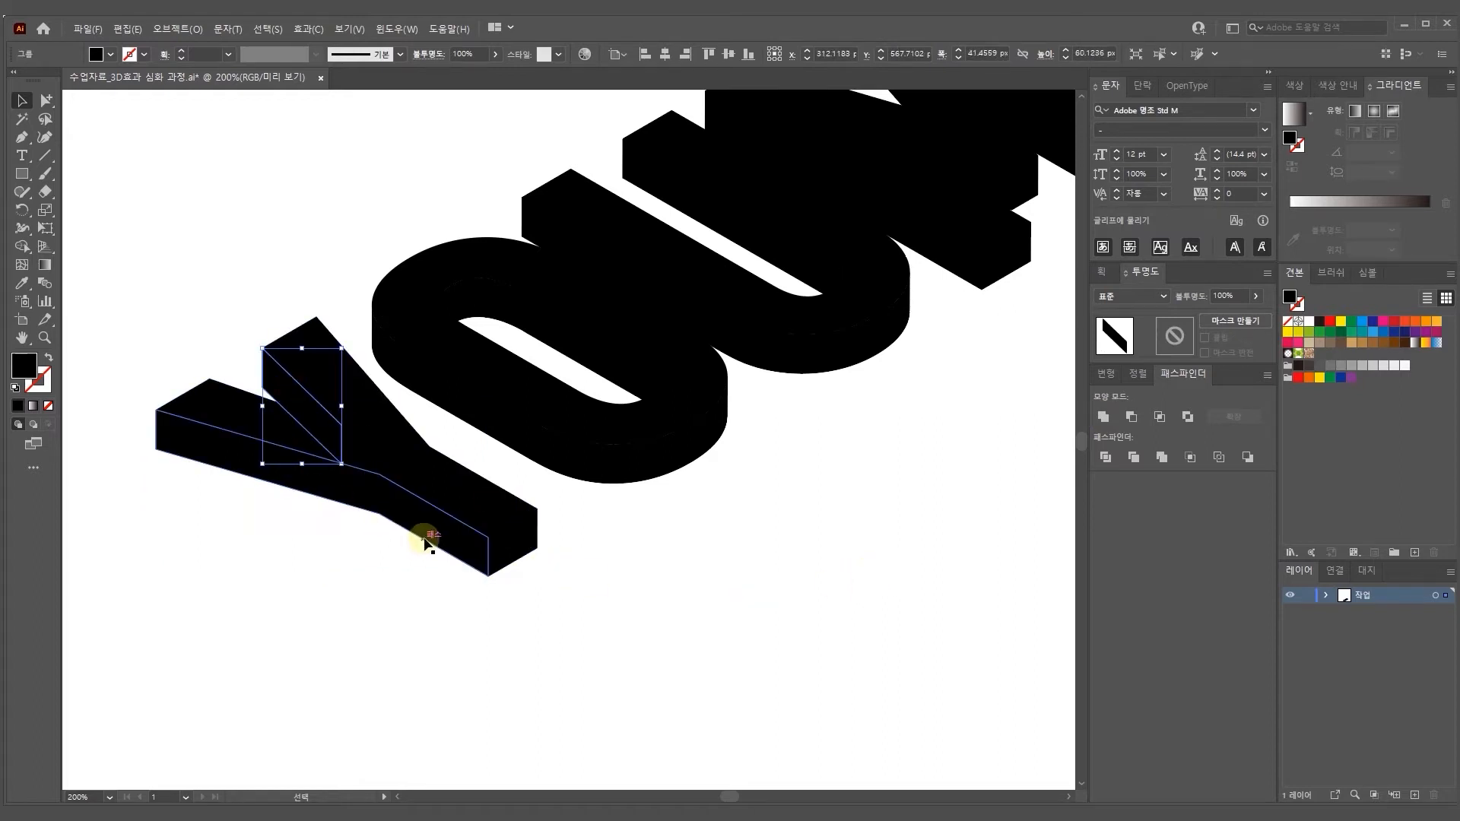
click(442, 396)
click(394, 358)
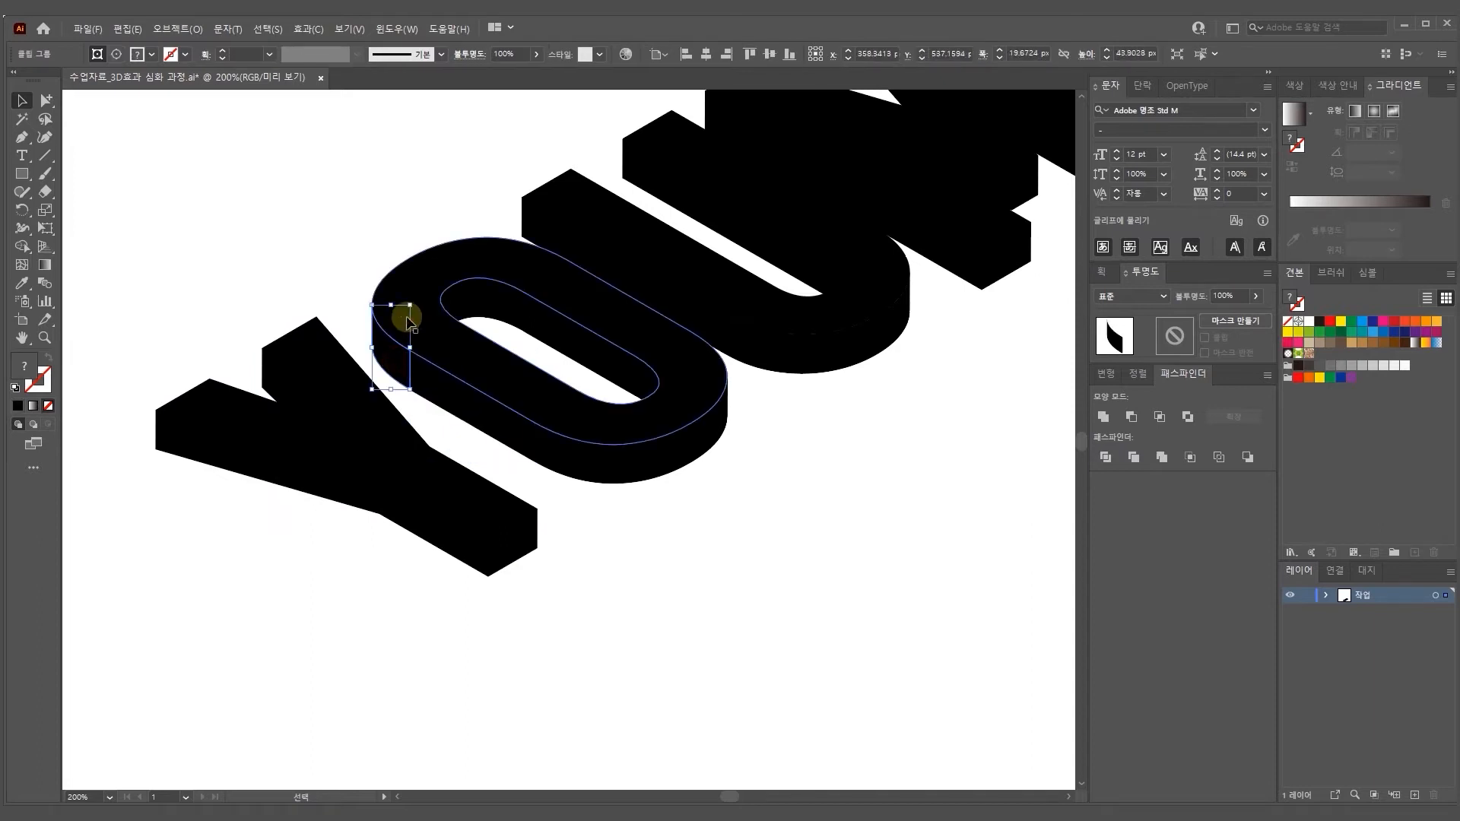
key(space)
drag(828, 420, 796, 475)
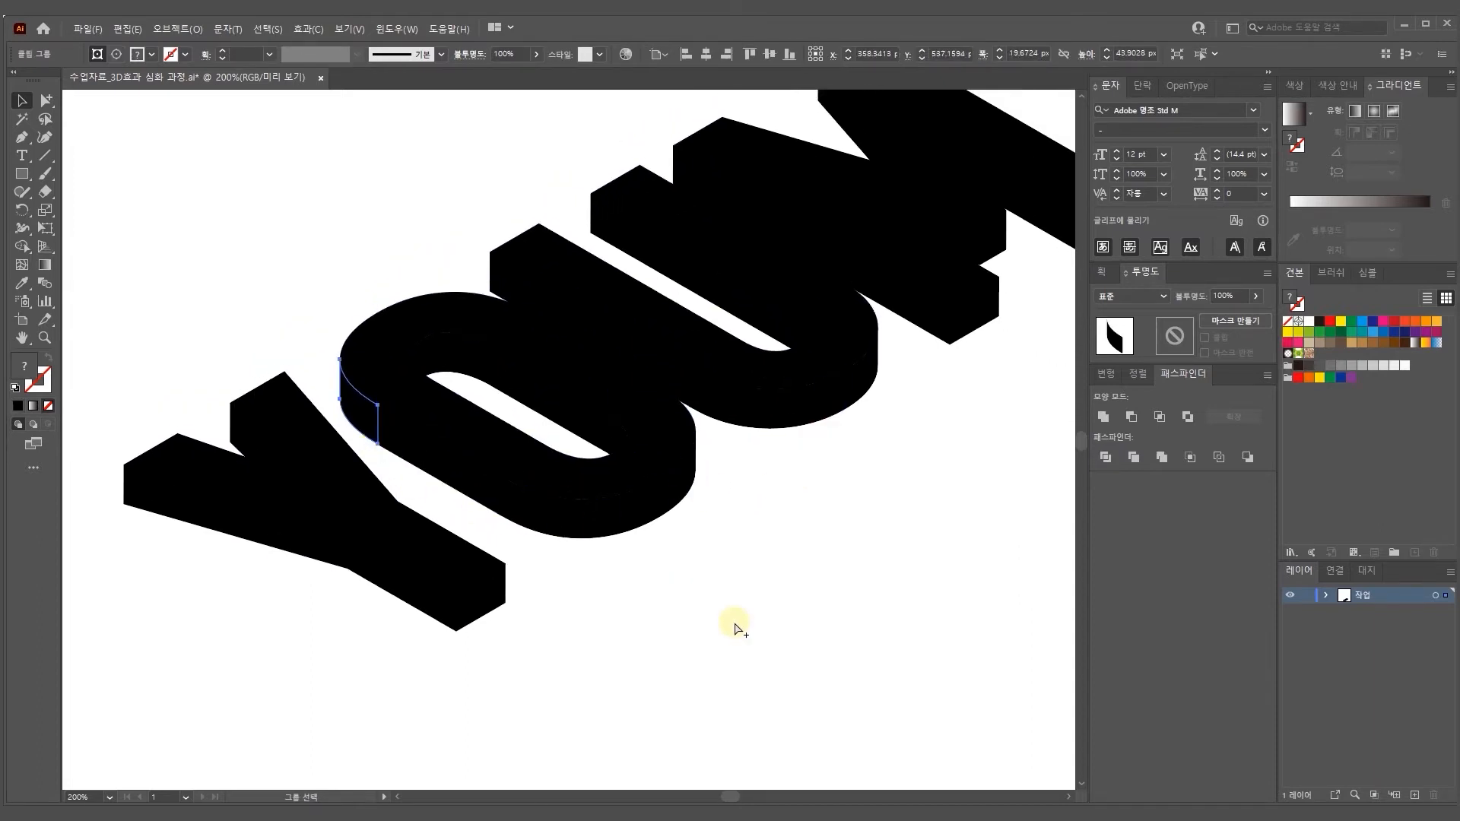
key(ctrl+y)
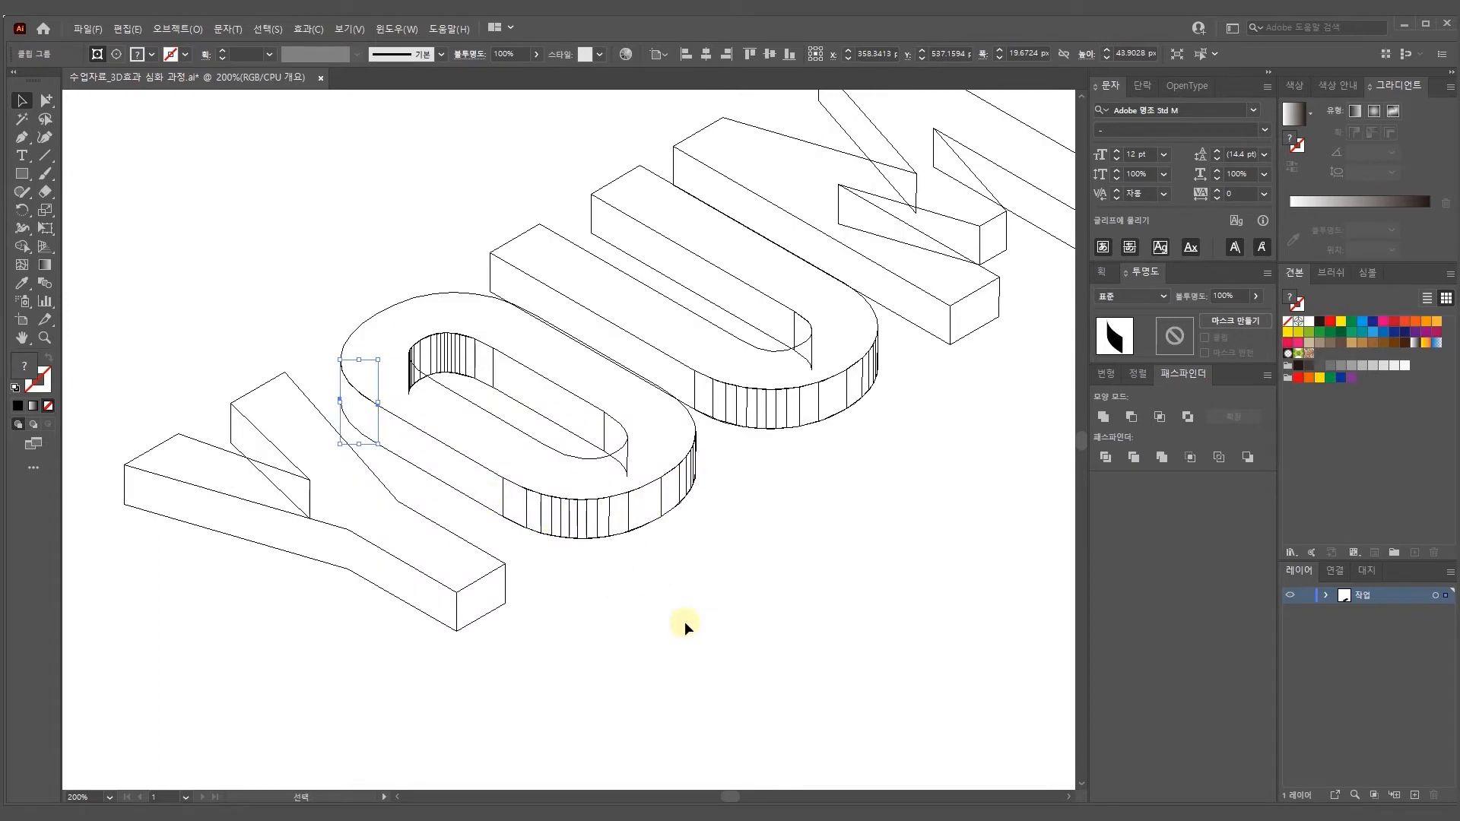
key(ctrl+y)
Unite all outer side pieces of the O in outline view and simplify the merged path
click(456, 472)
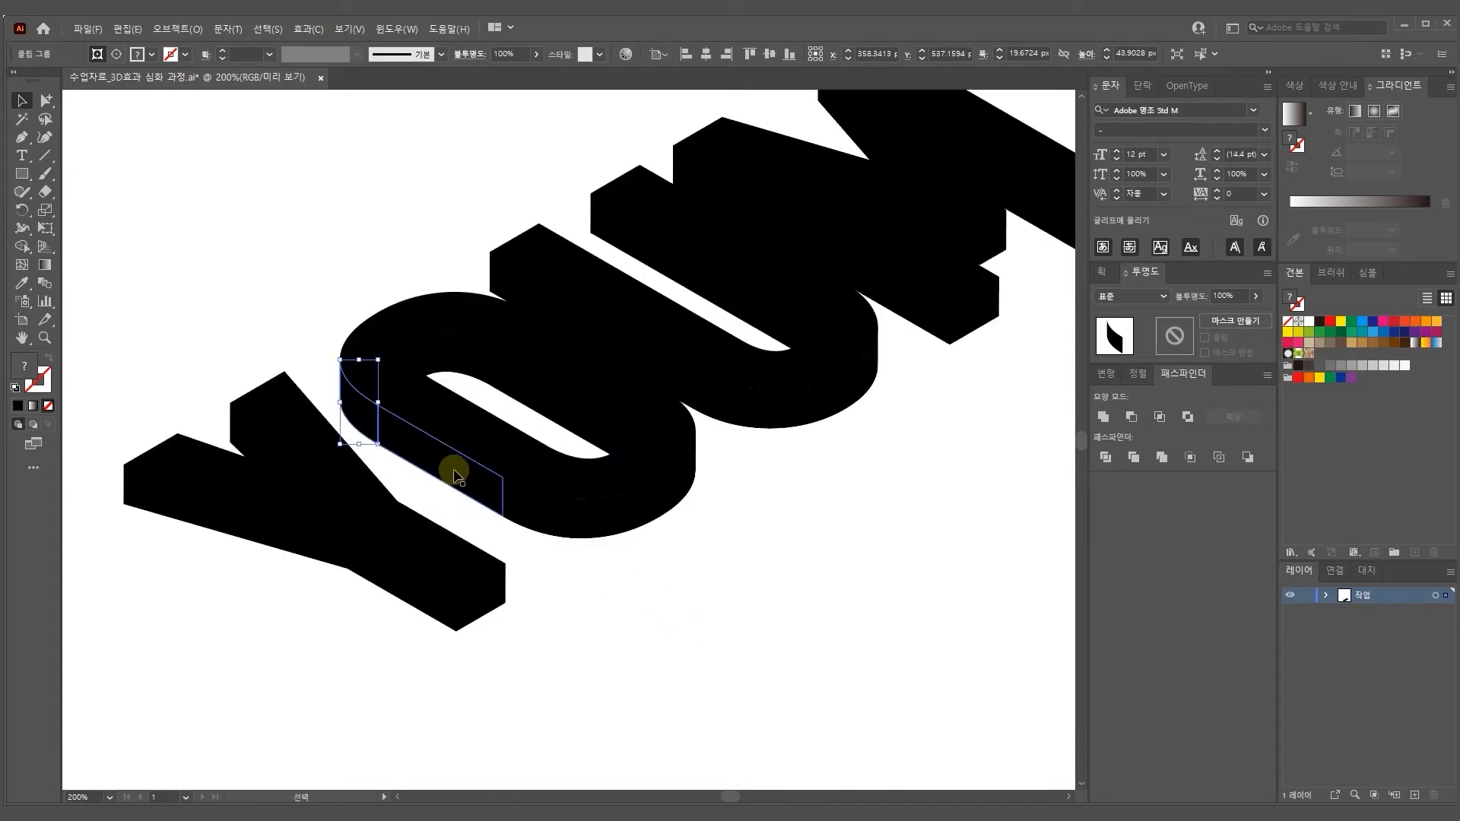
click(565, 508)
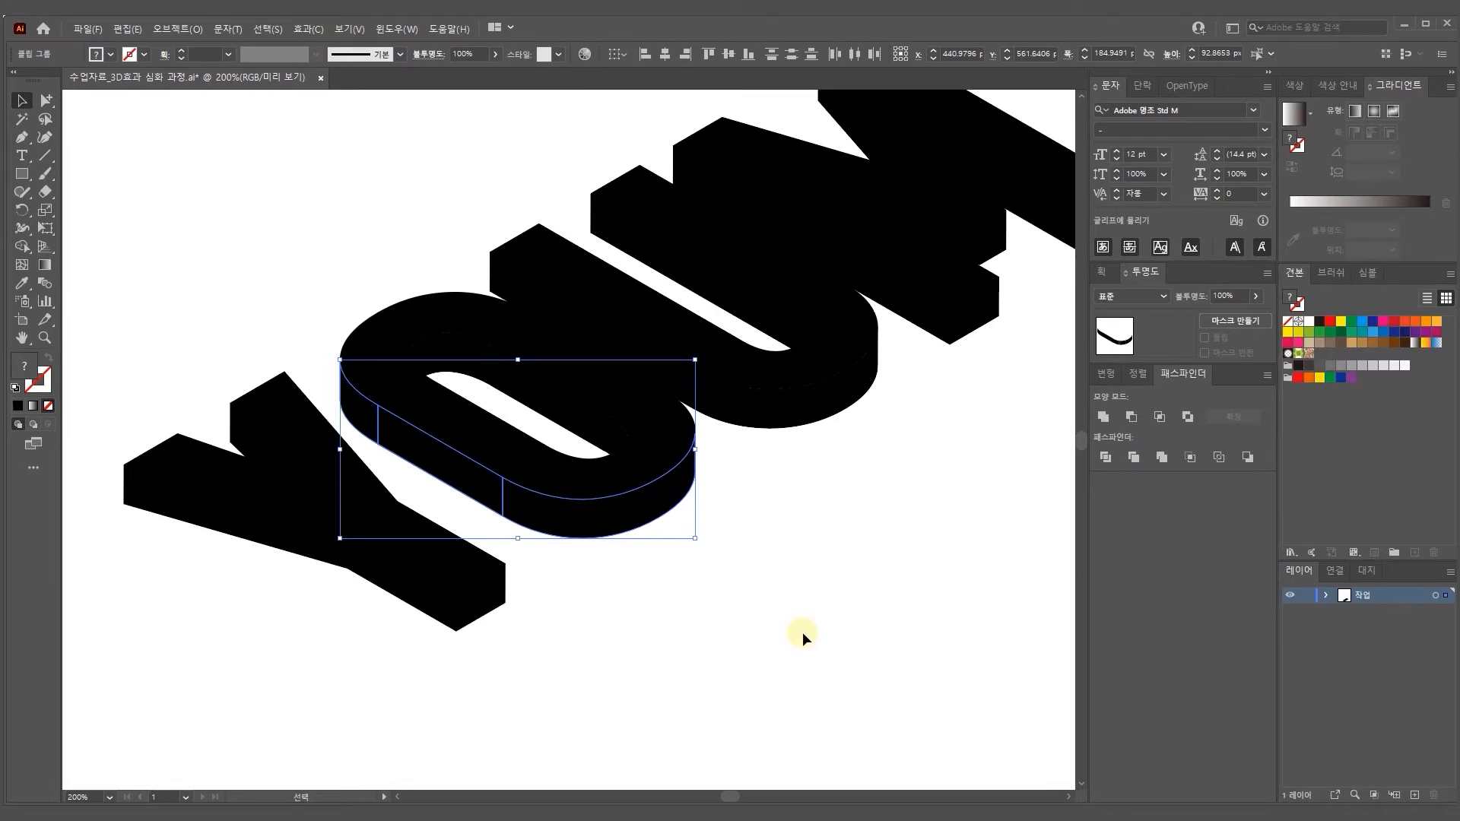
key(ctrl+y)
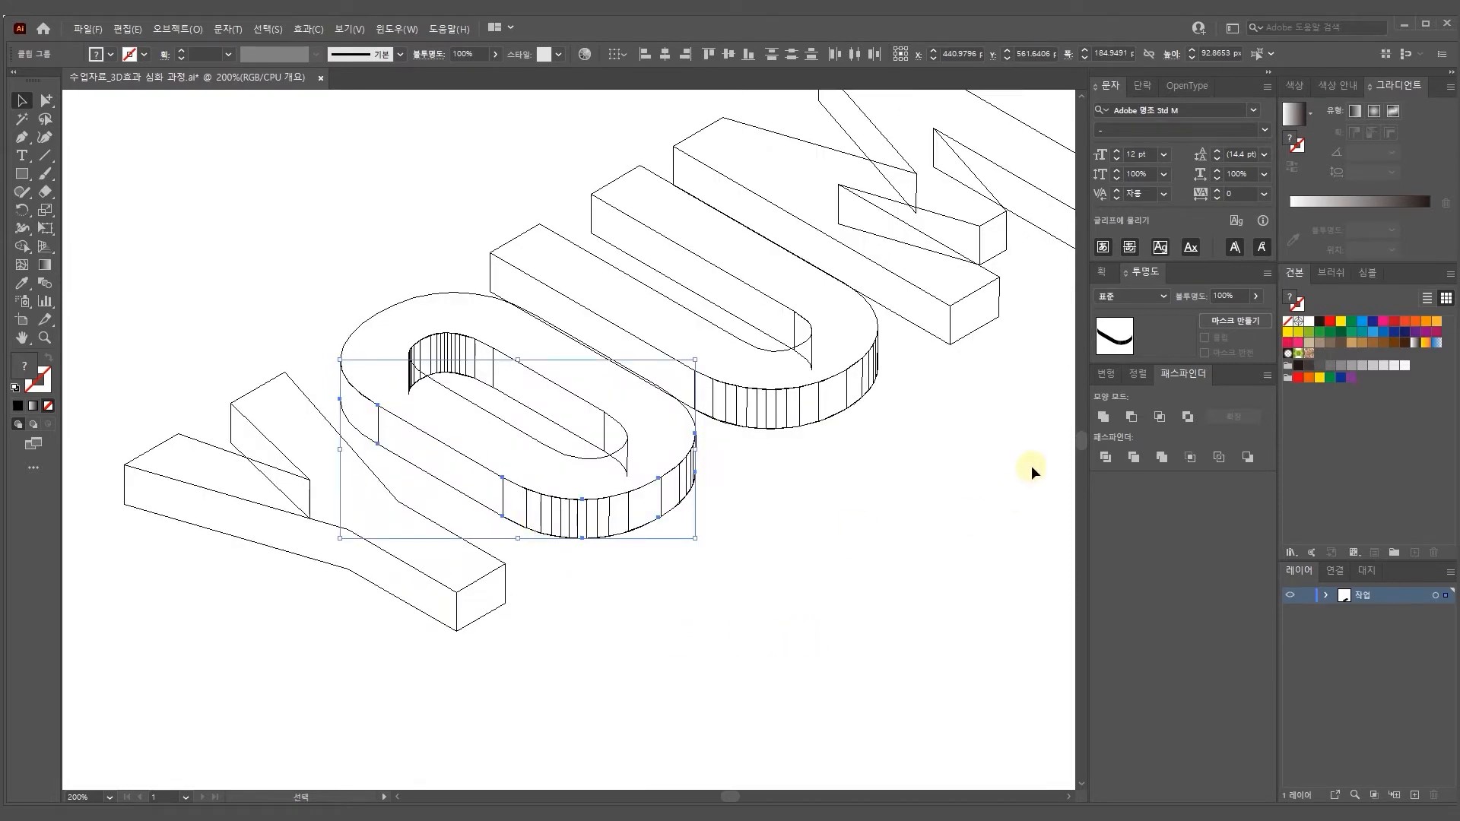
click(1097, 416)
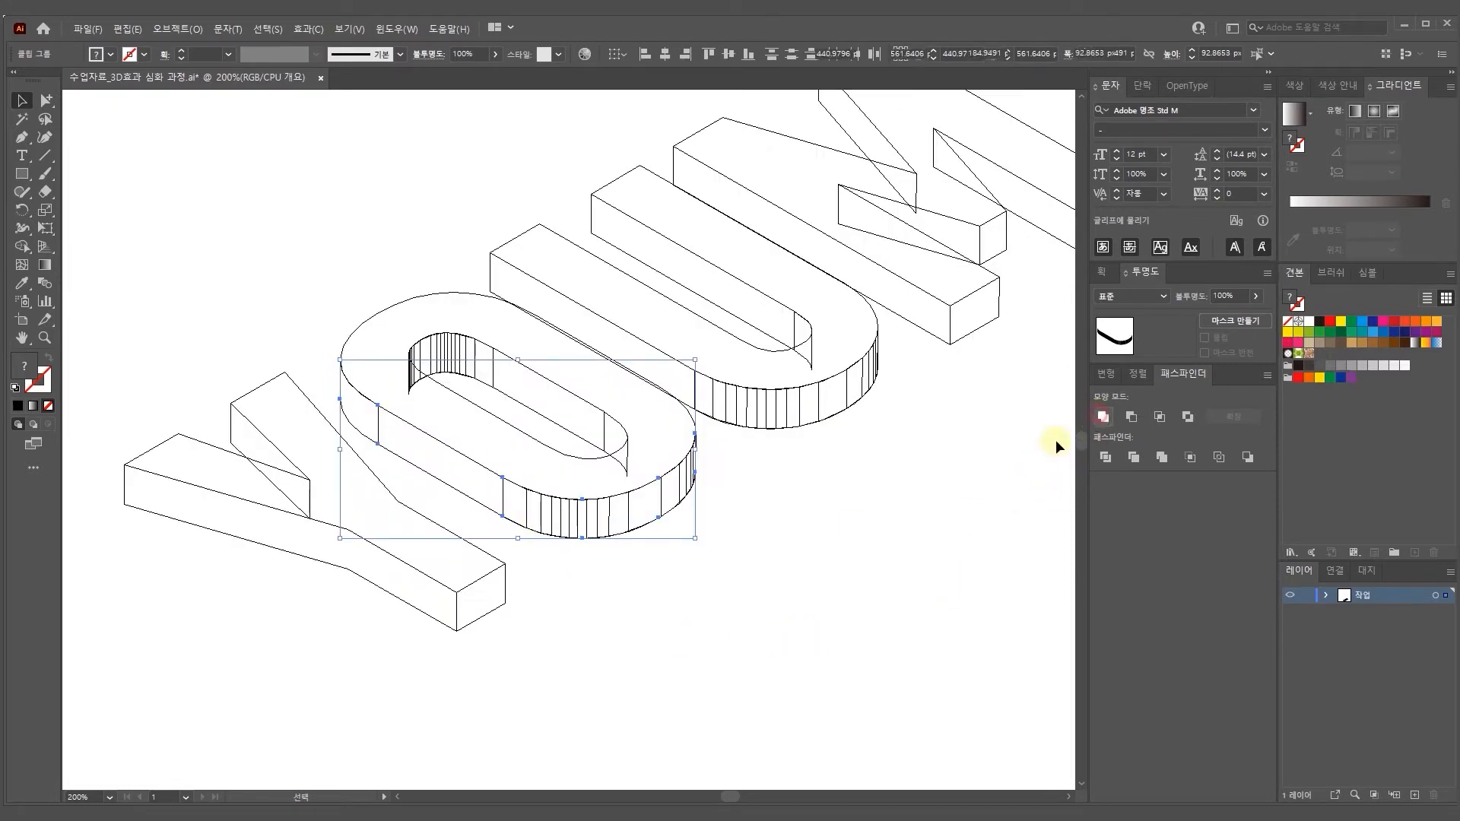
right_click(604, 511)
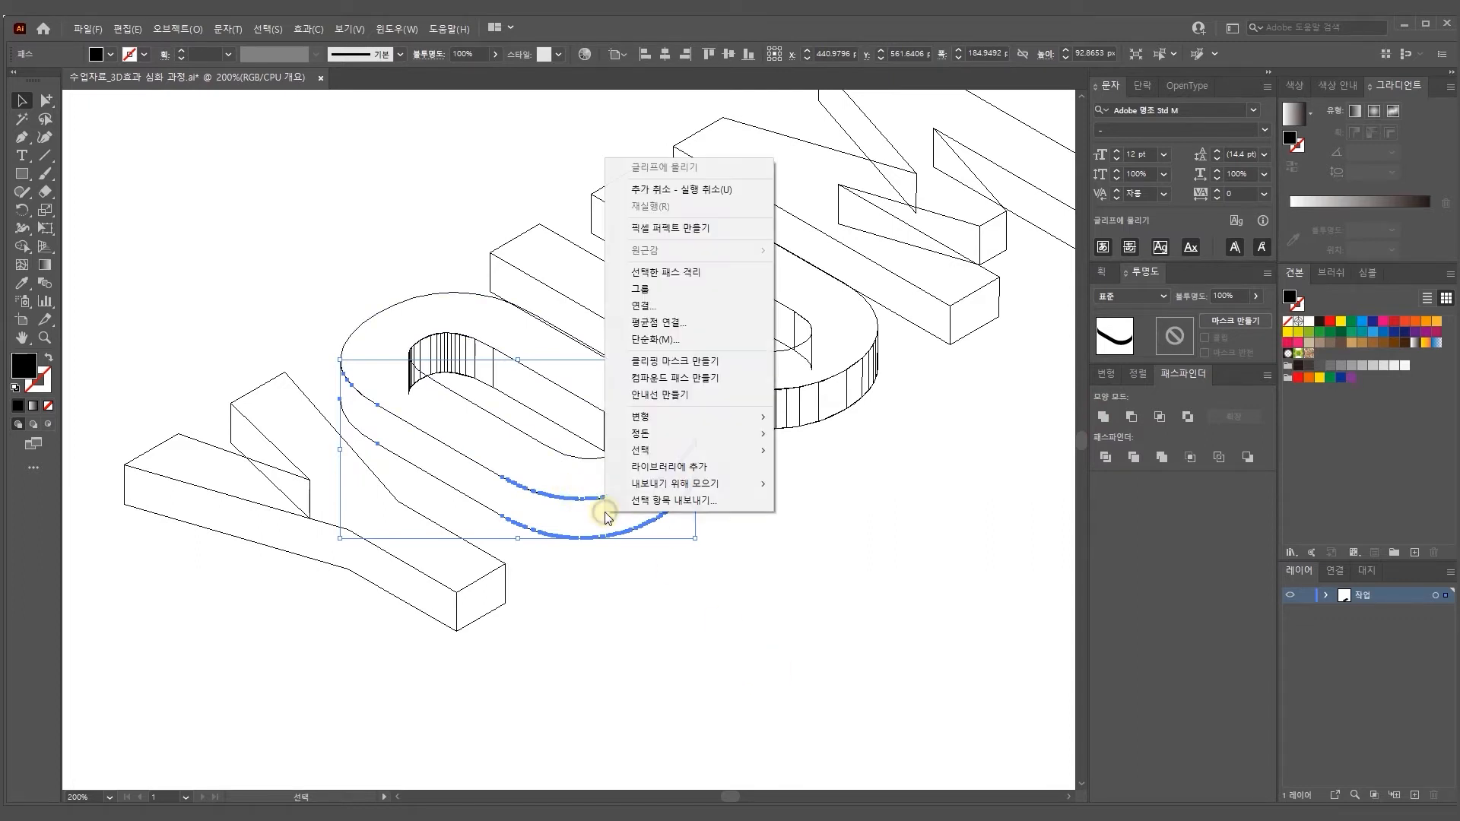
click(652, 339)
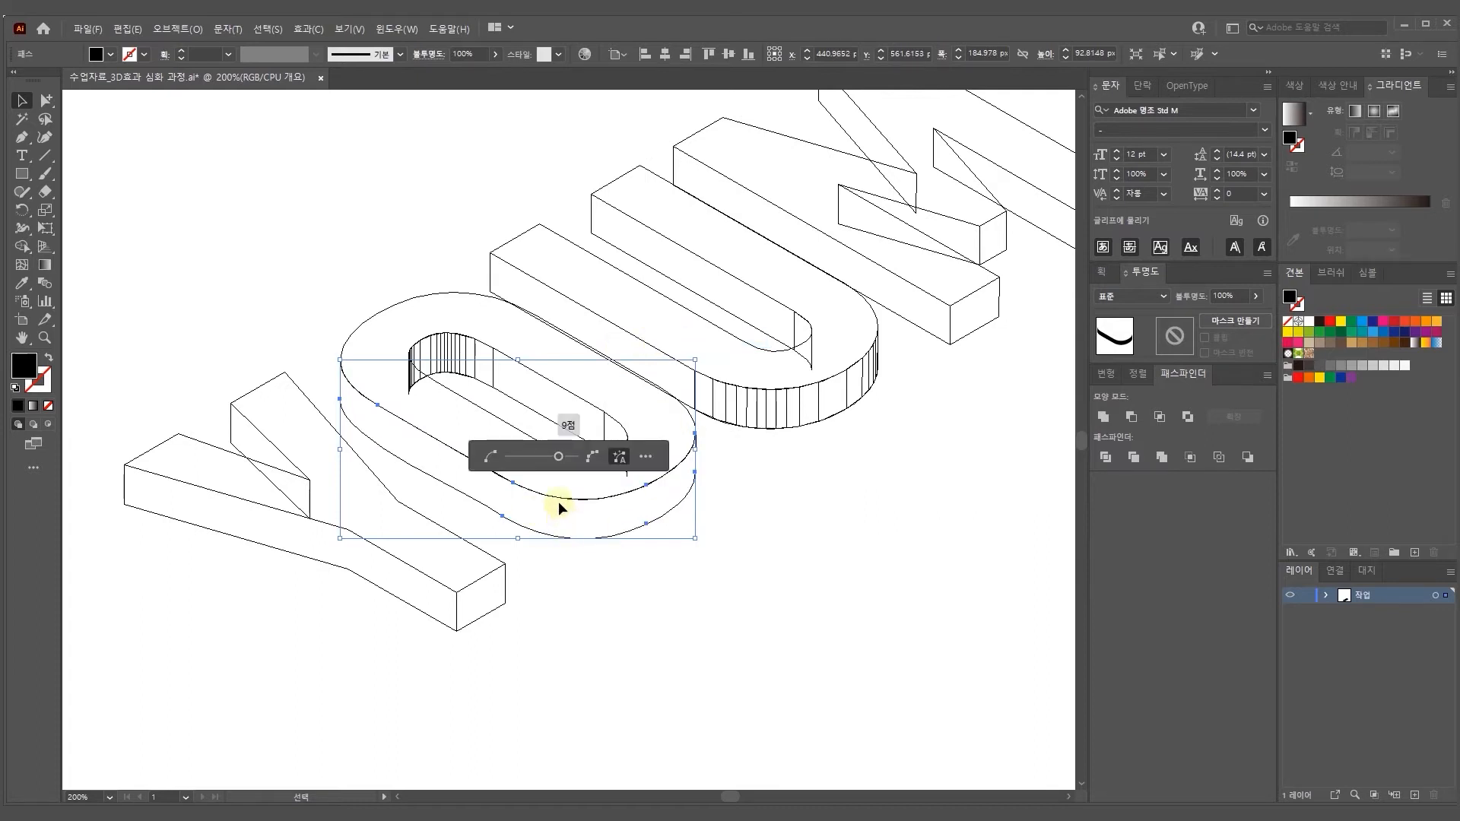
Raise the simplification of the O's merged outer side to the maximum, keeping 12 anchor points
click(579, 457)
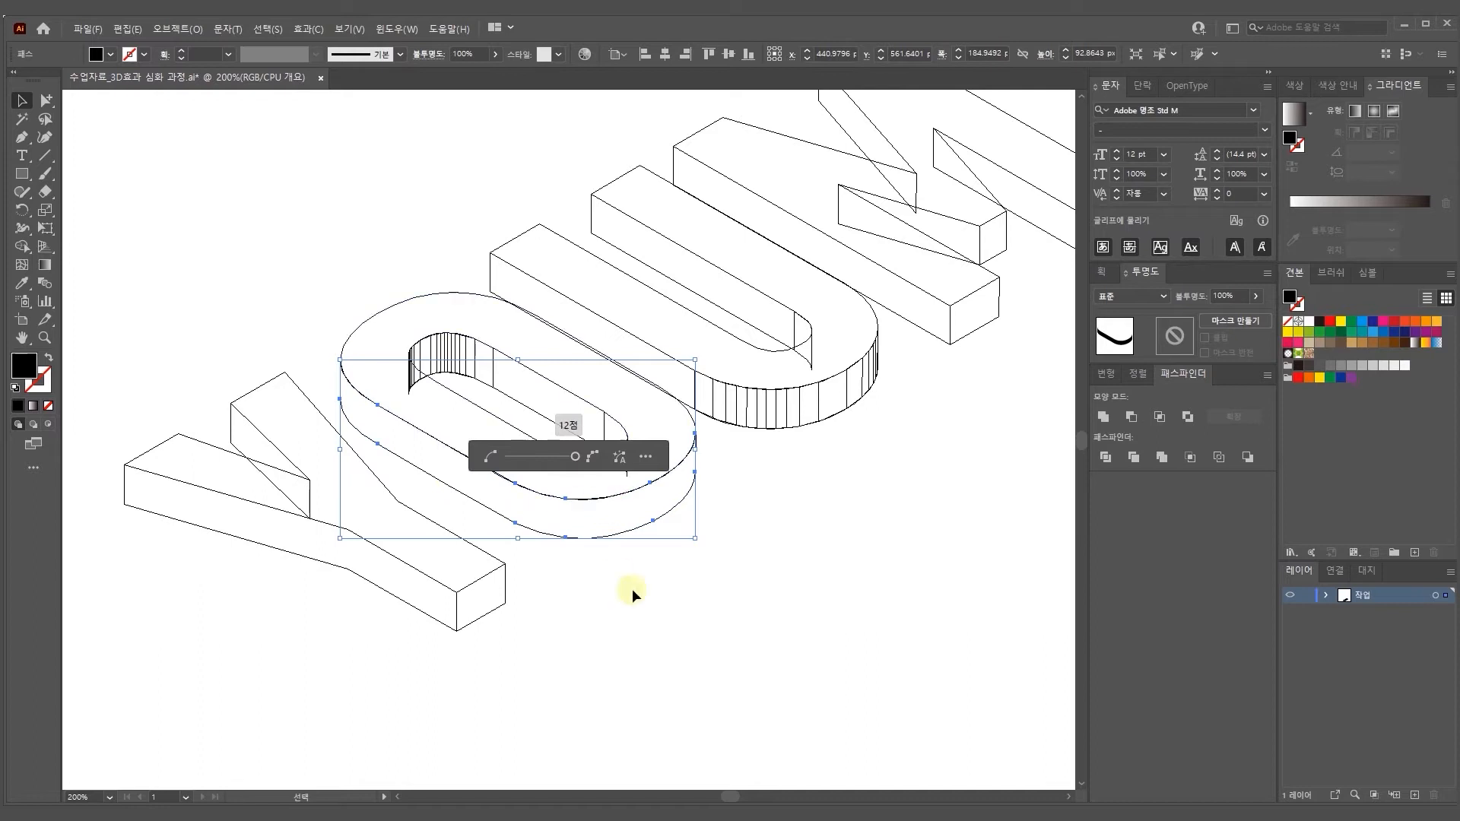
click(647, 605)
Unite the inner side pieces of the O into one shape and simplify the merged path
click(452, 364)
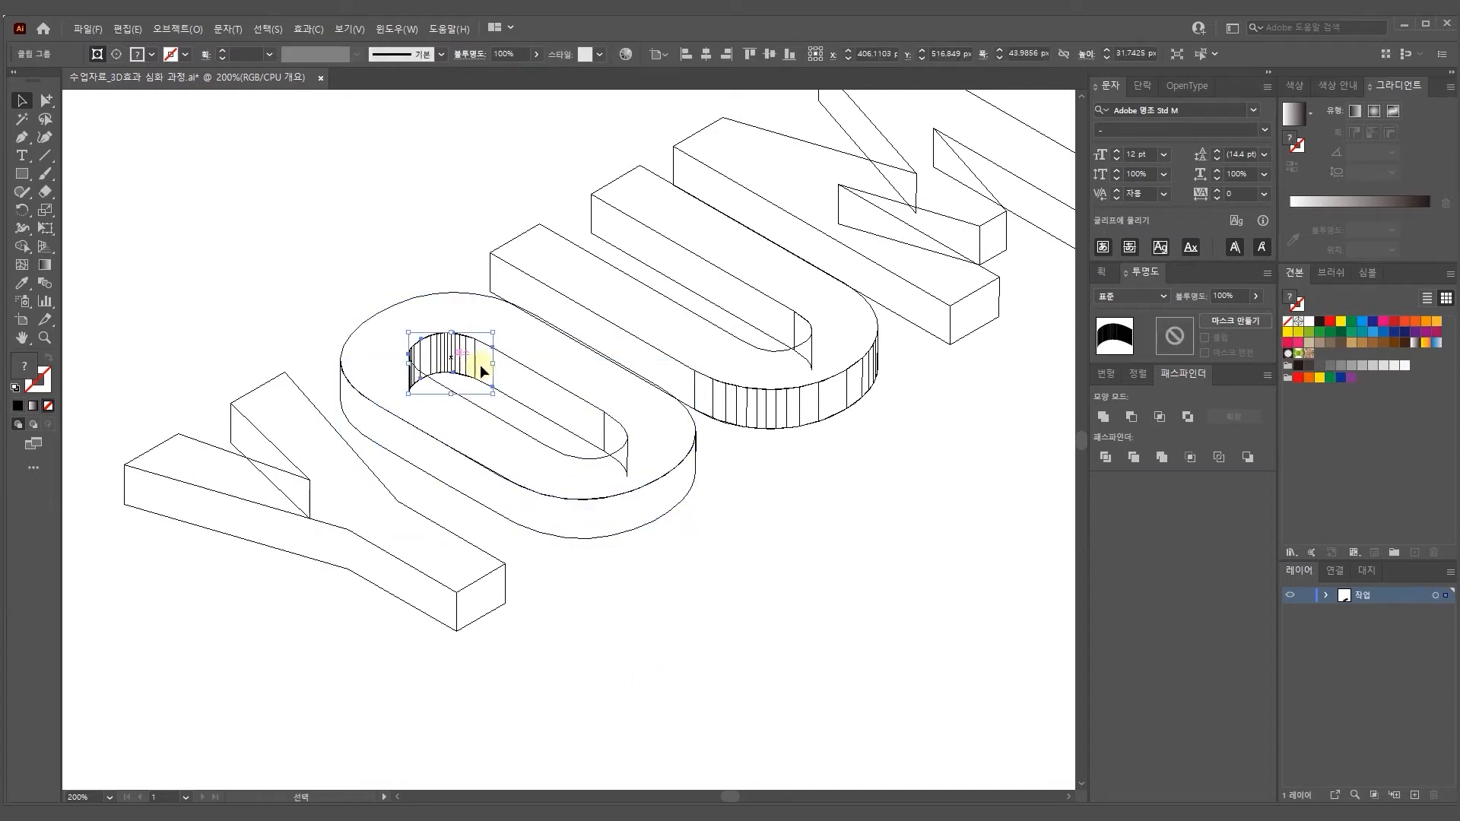
click(534, 392)
key(ctrl+y)
click(1101, 416)
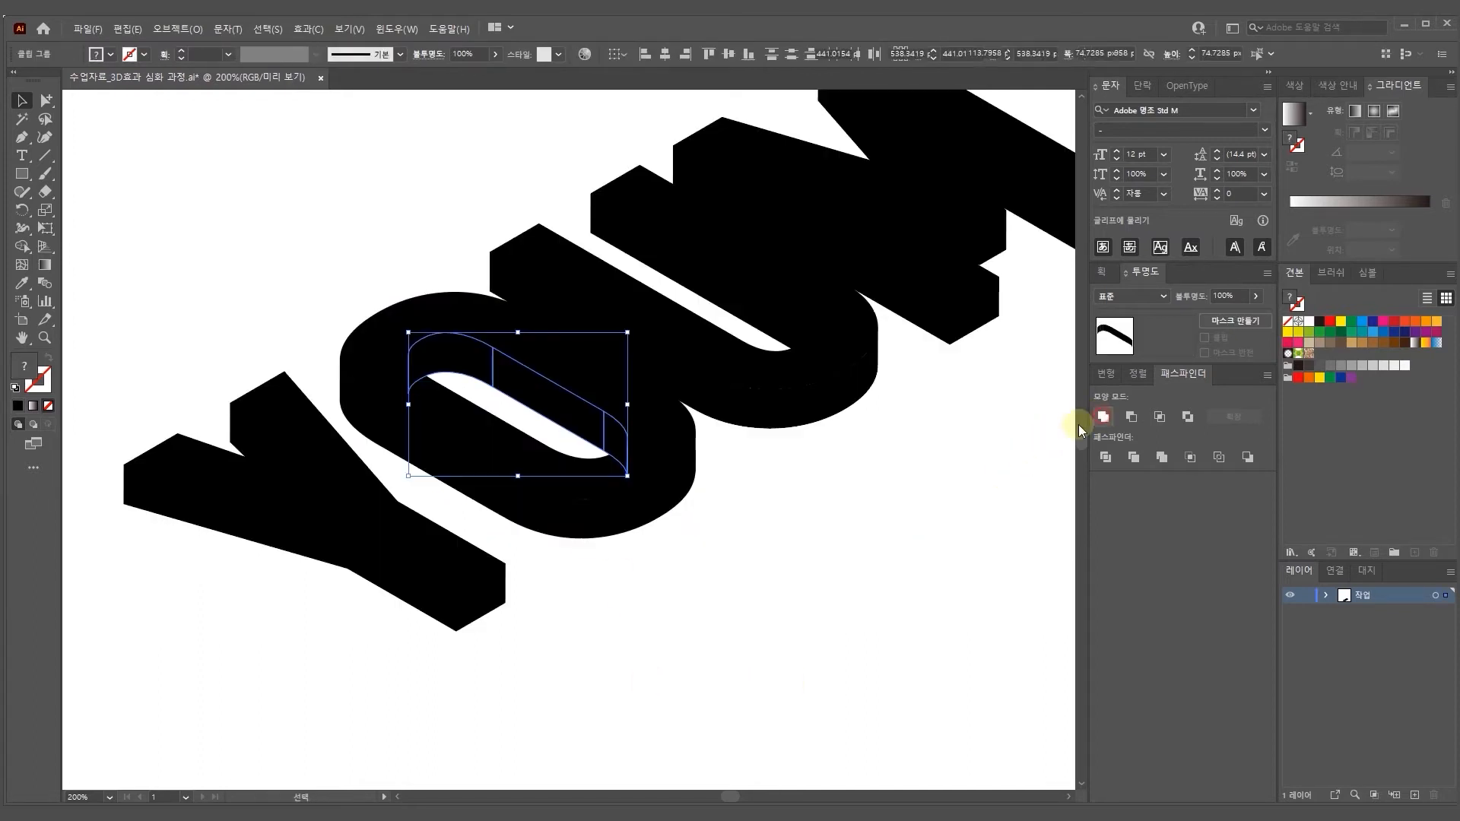
right_click(571, 417)
click(619, 594)
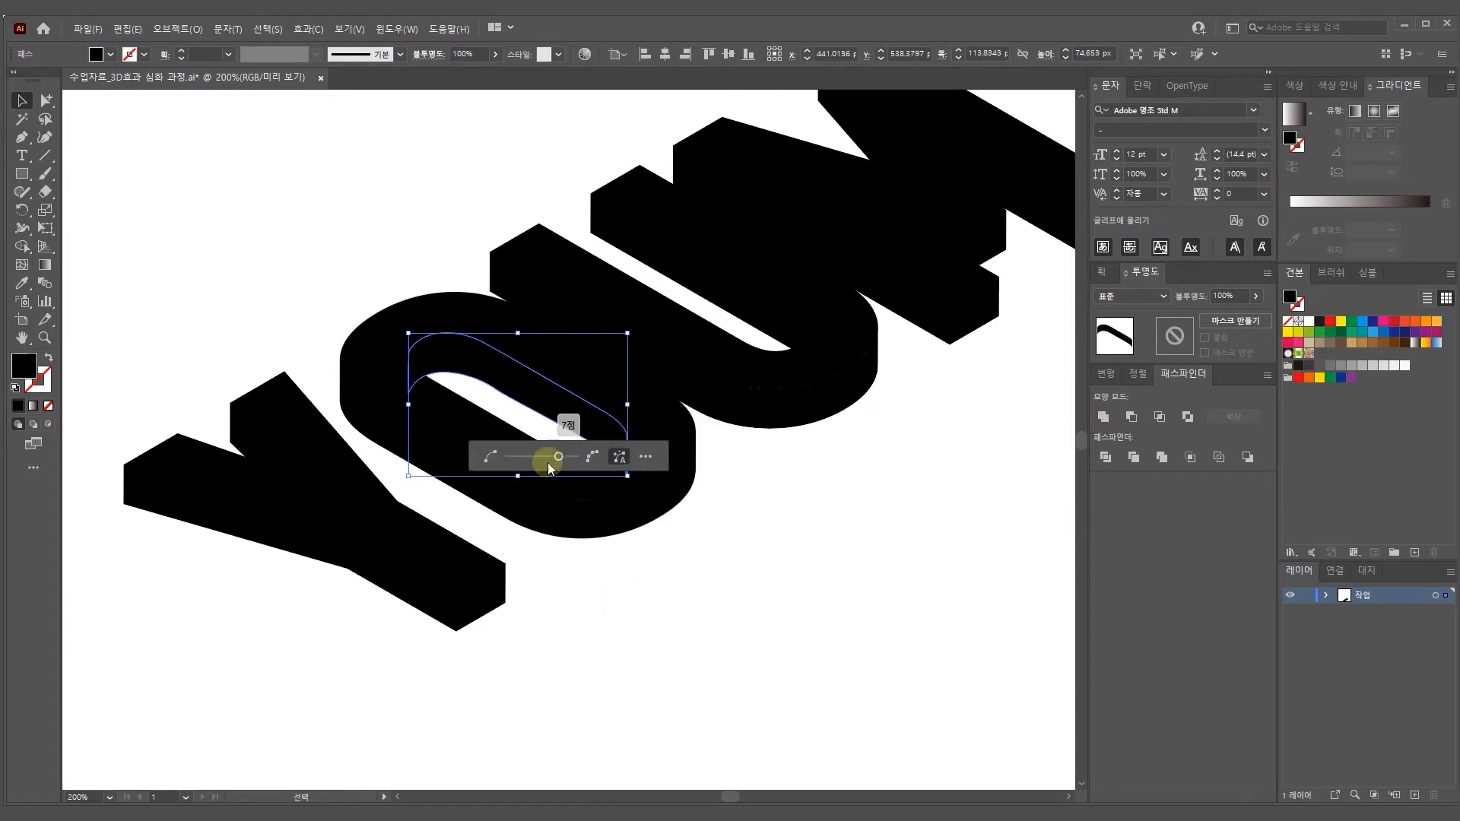
click(710, 622)
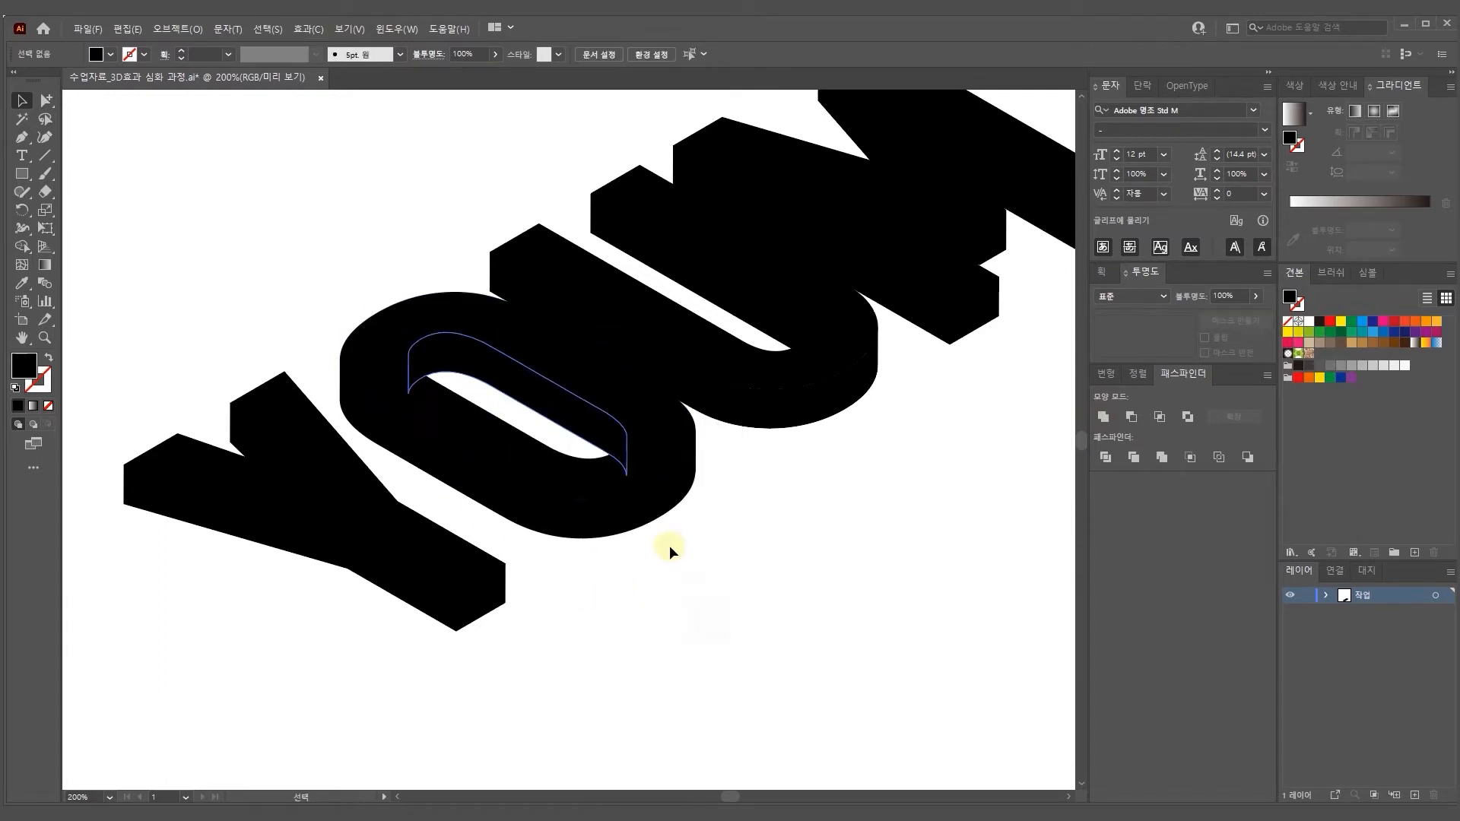
Unite the outer side pieces of the U and simplify the merged path with the anchor point amount at maximum
key(ctrl+y)
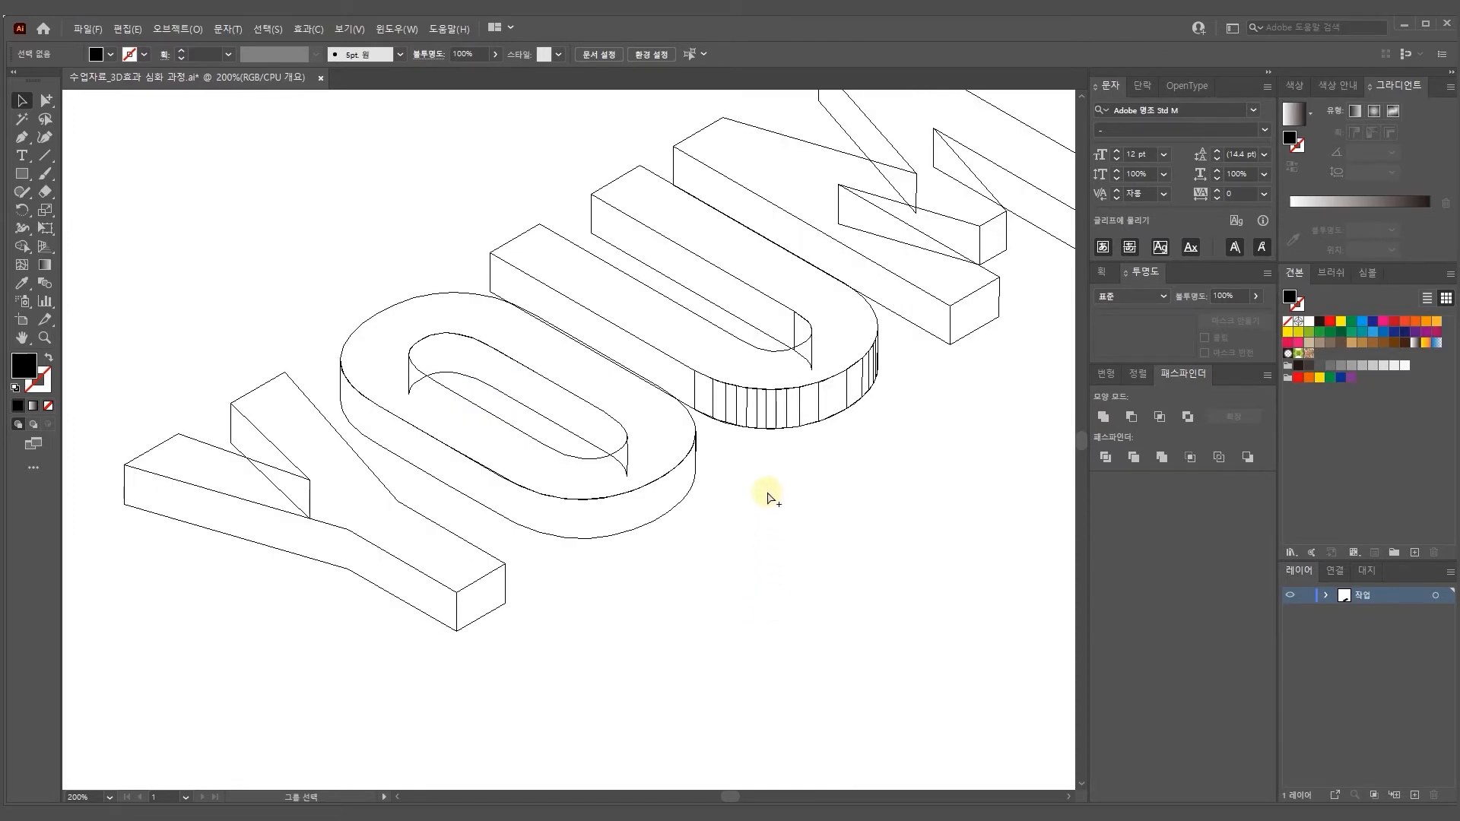
key(ctrl+y)
click(750, 423)
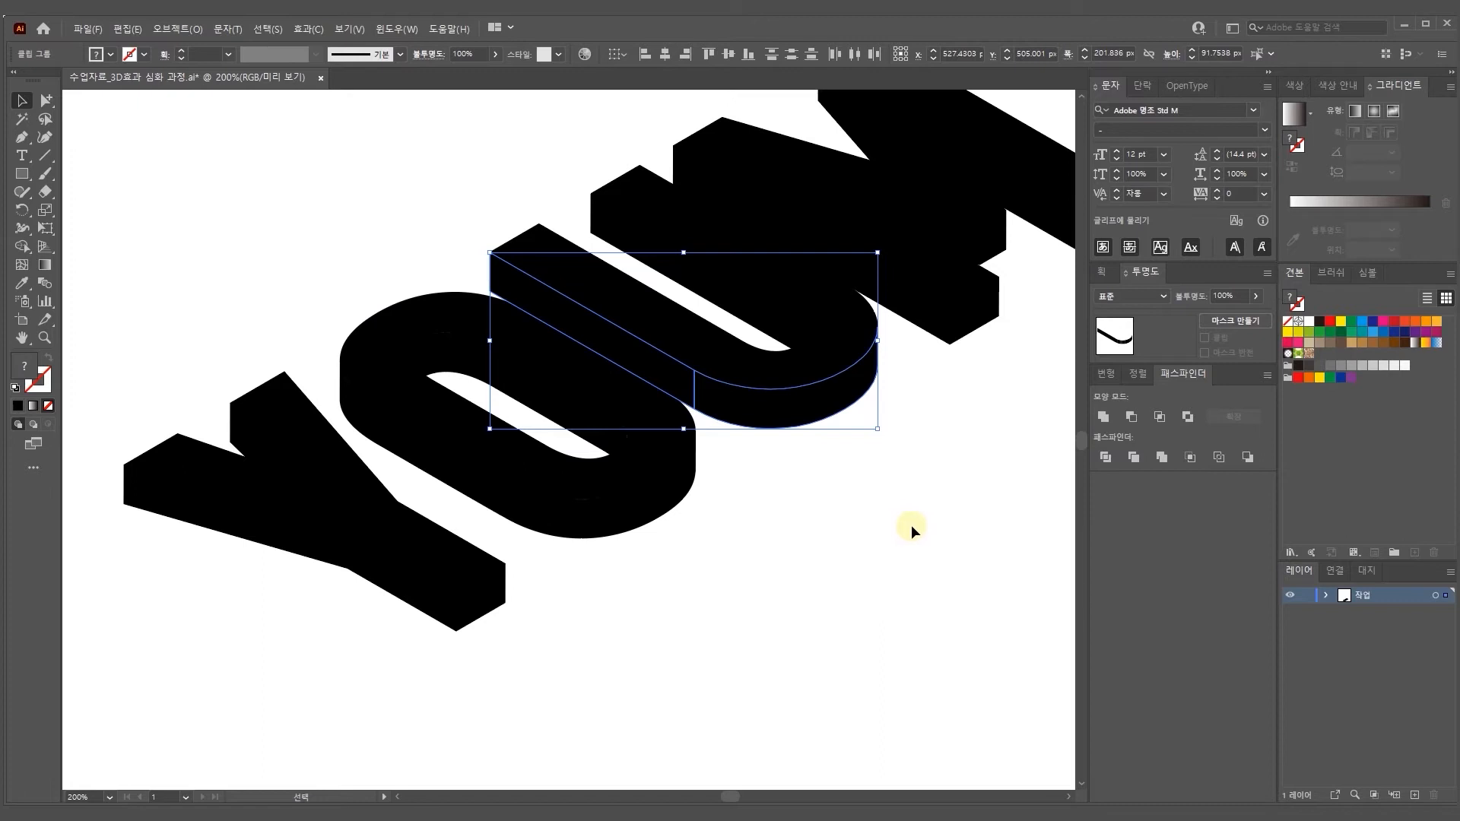
key(ctrl+y)
click(1104, 417)
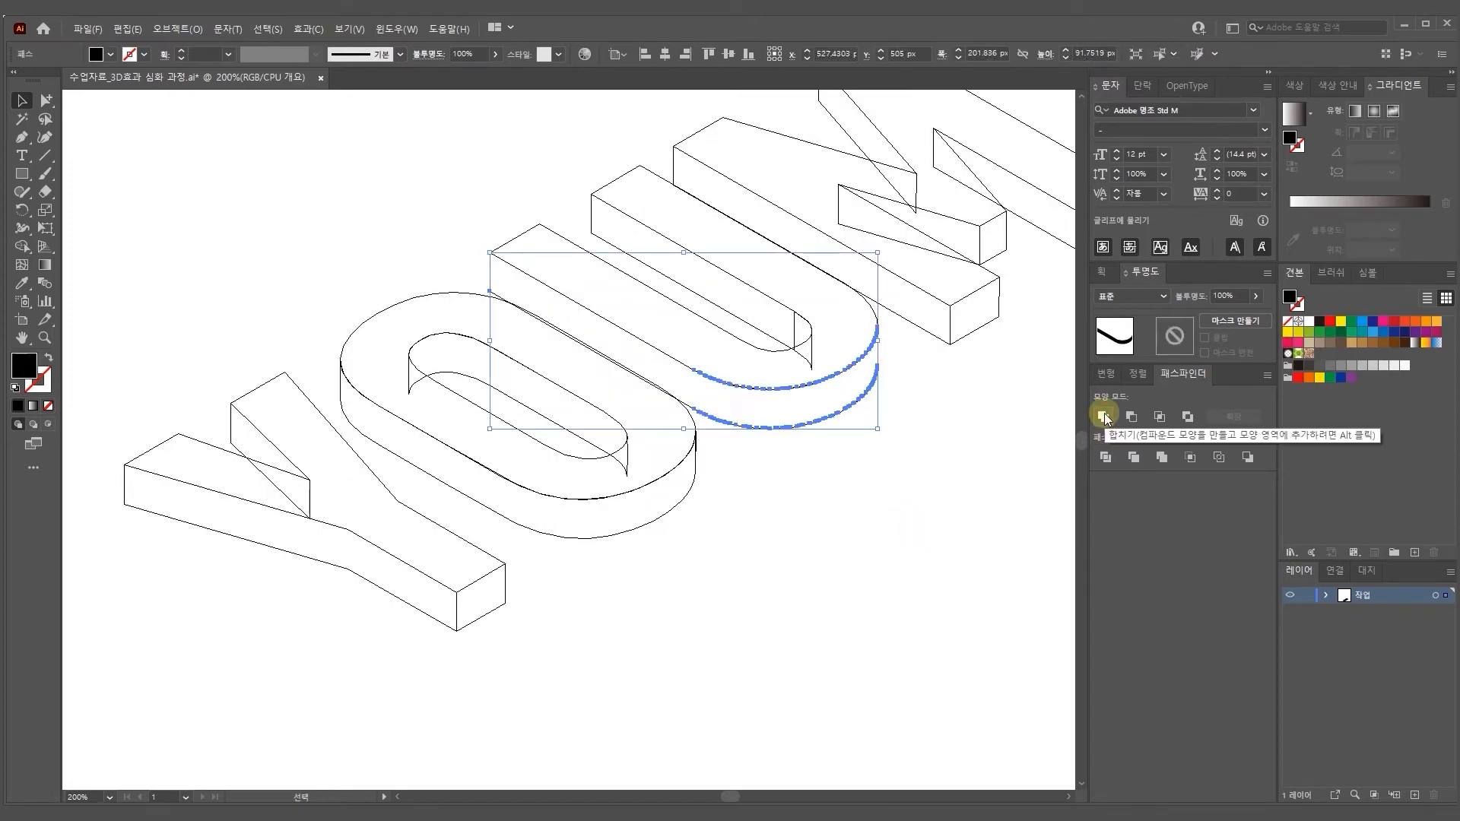
right_click(763, 409)
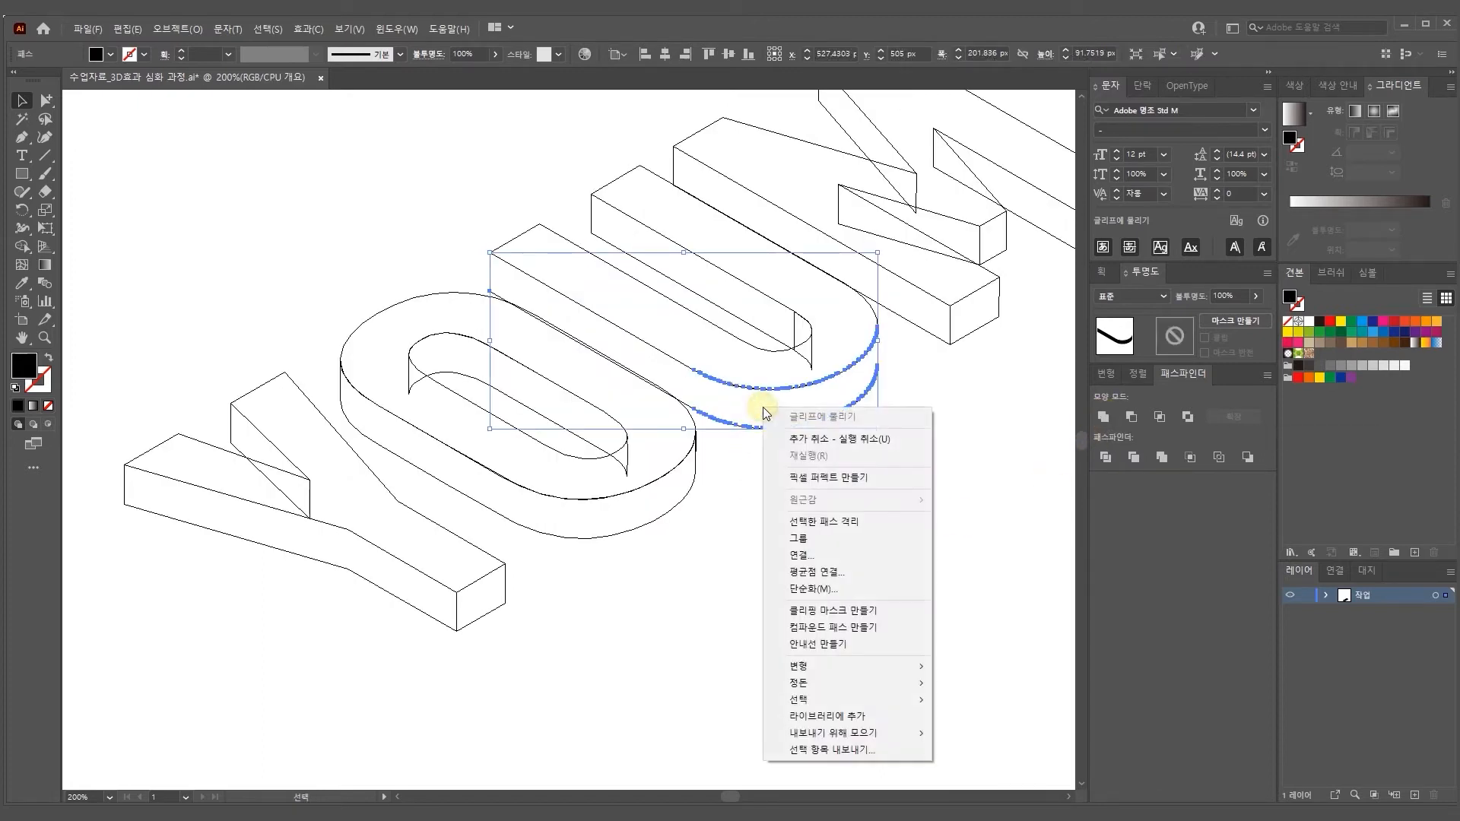
click(810, 586)
drag(560, 456, 575, 457)
click(756, 598)
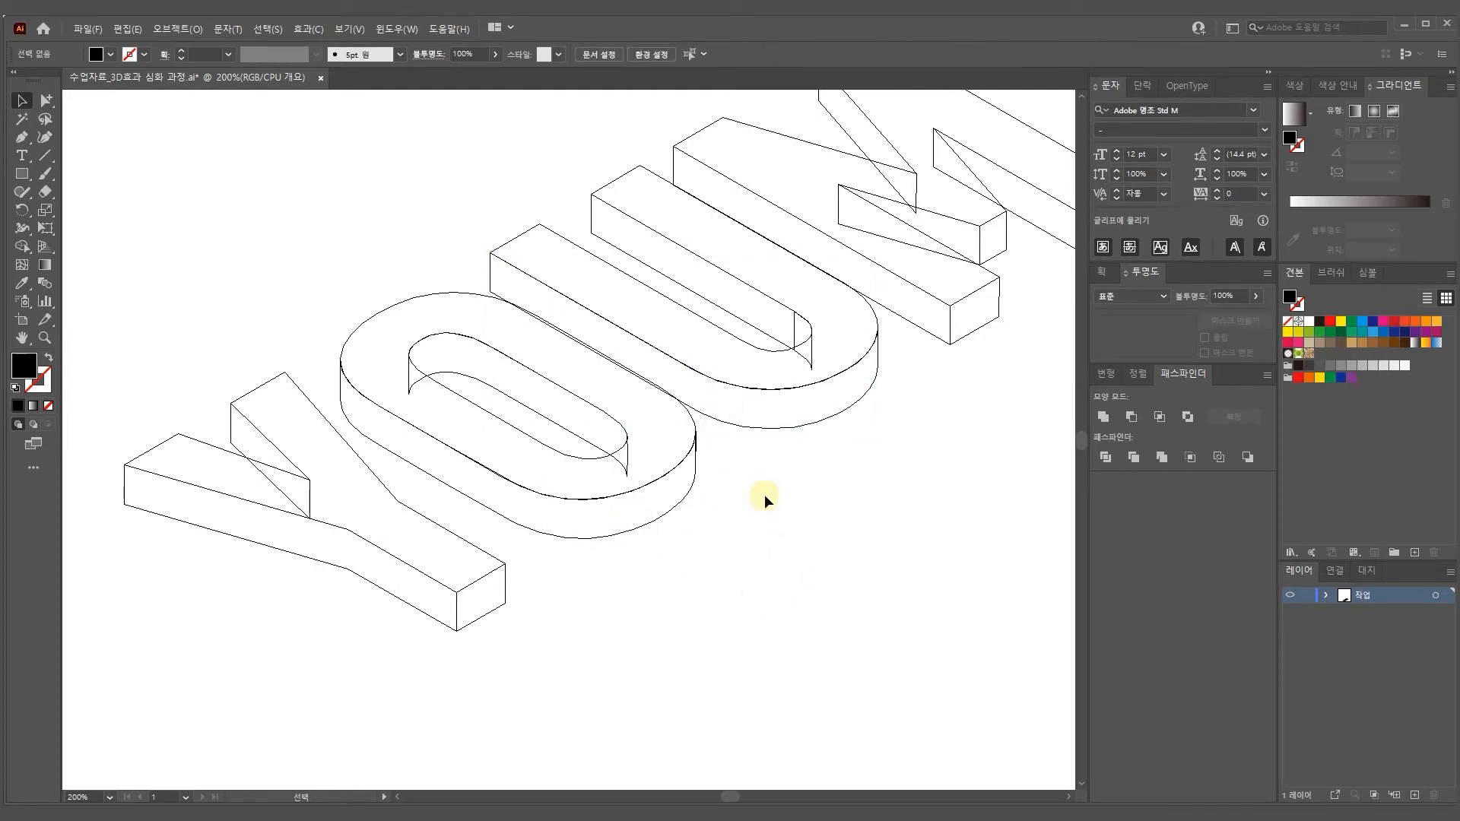
Unite the inner side pieces of the U into one shape
scroll(613, 561, up, 4)
scroll(613, 561, right, 2)
key(ctrl+y)
click(521, 509)
click(603, 554)
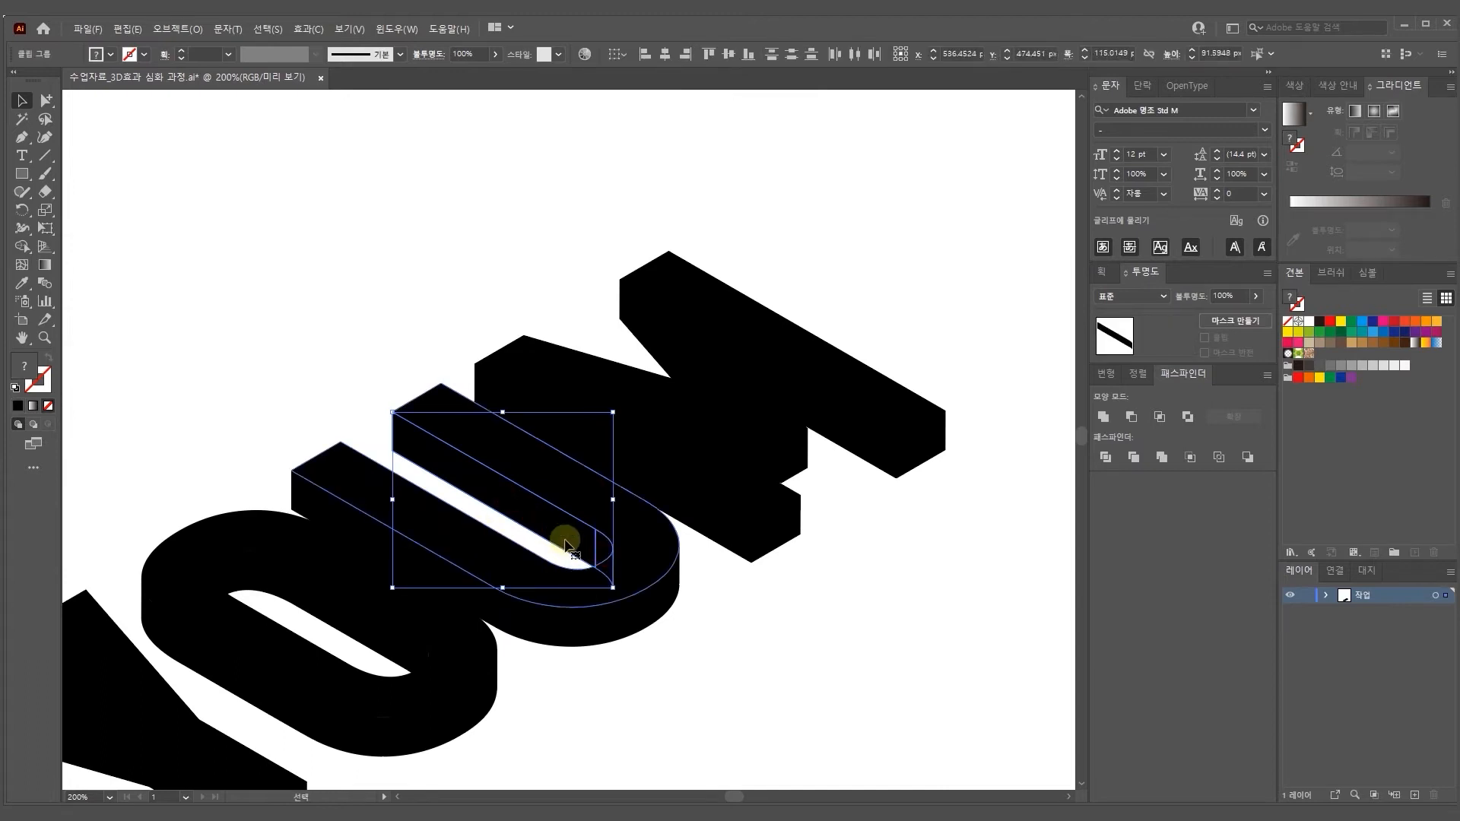
click(1103, 418)
click(799, 638)
Examine the front and side faces of the M to see how they select
click(755, 534)
click(714, 527)
click(714, 468)
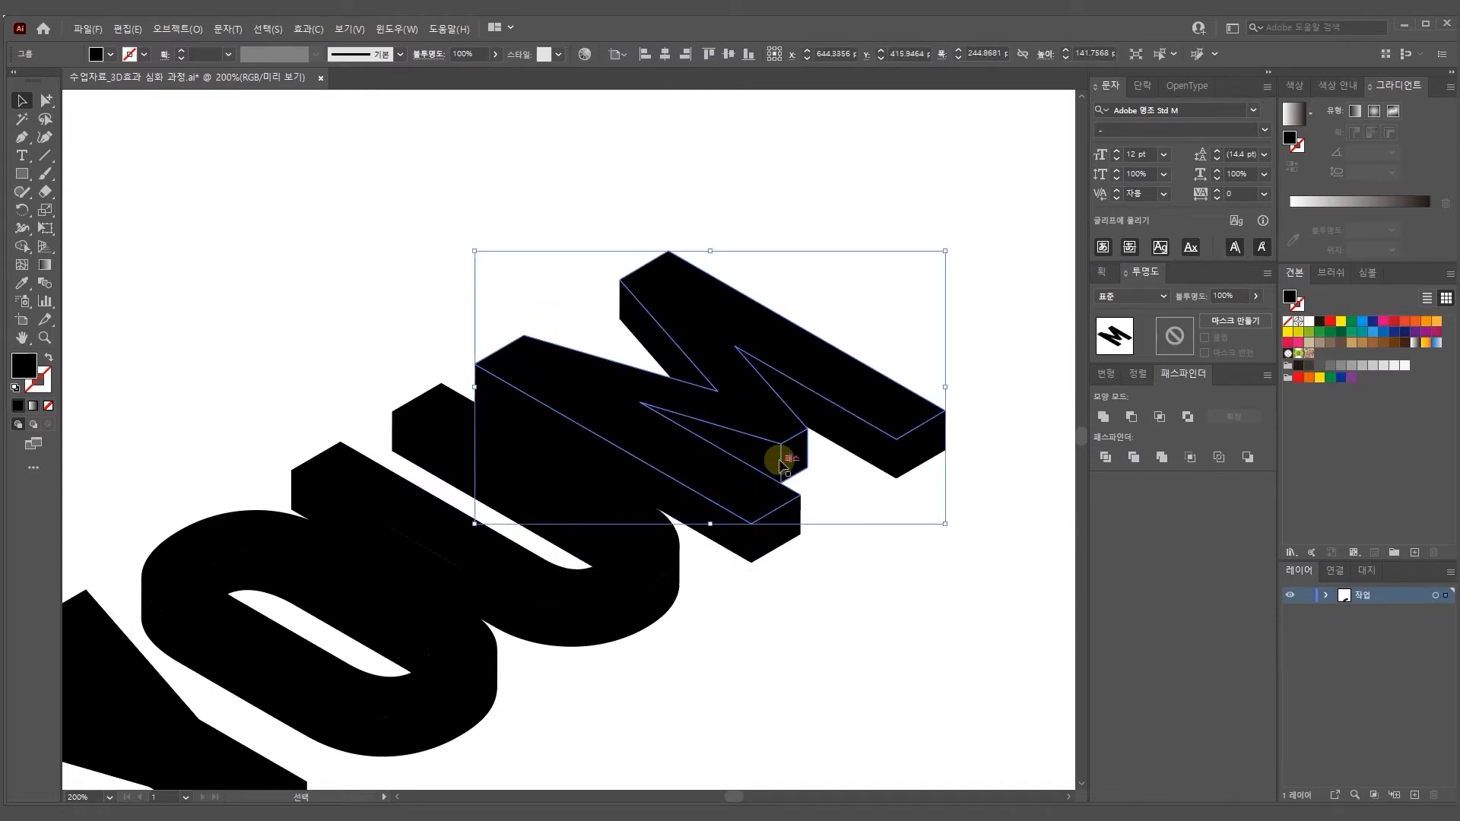
click(780, 455)
click(757, 449)
click(854, 430)
Select the front faces of the Y, O, U and M together and group them
drag(871, 650, 967, 527)
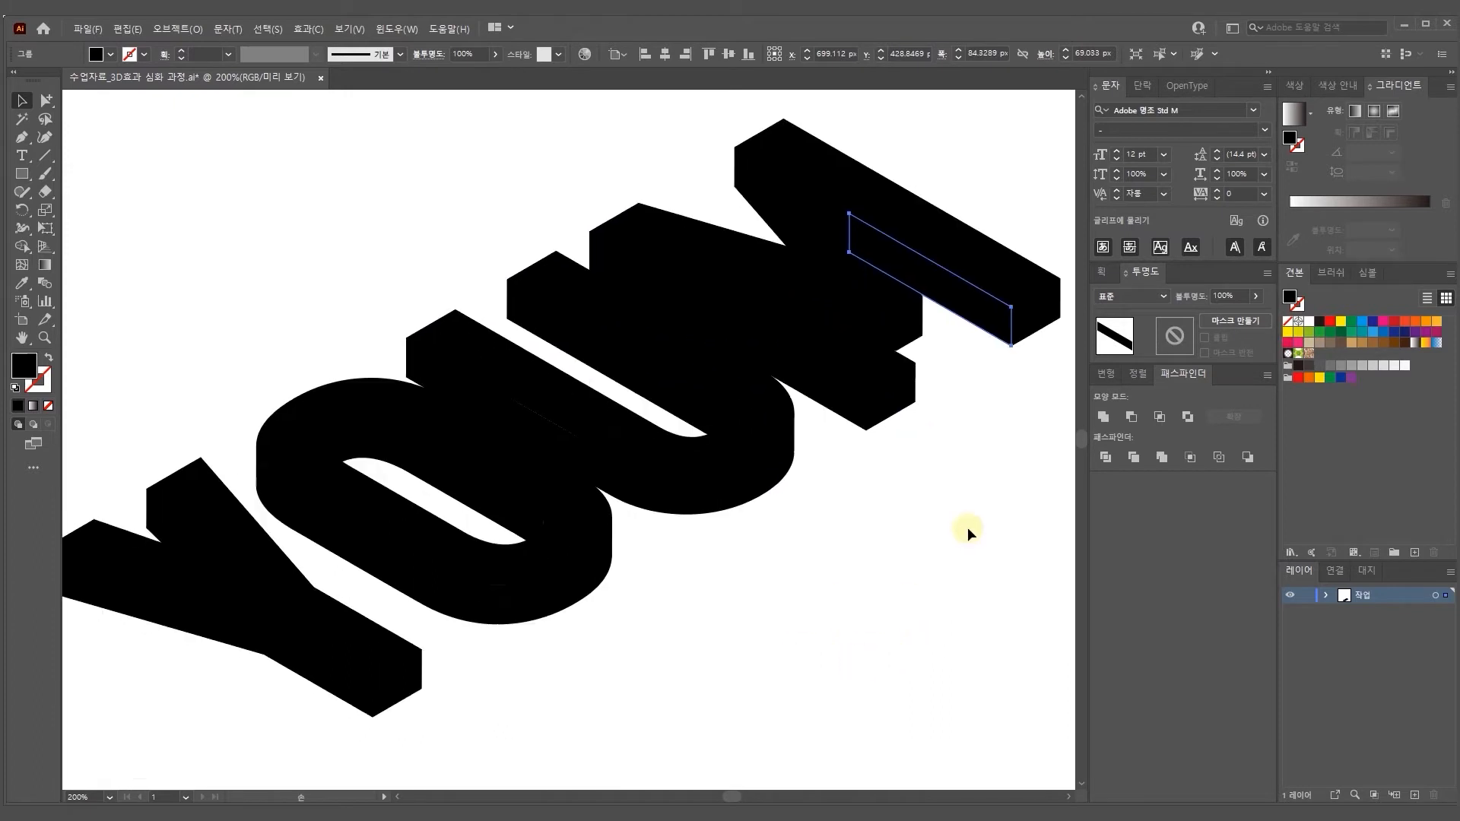
key(ctrl+minus)
click(304, 517)
shift+click(416, 490)
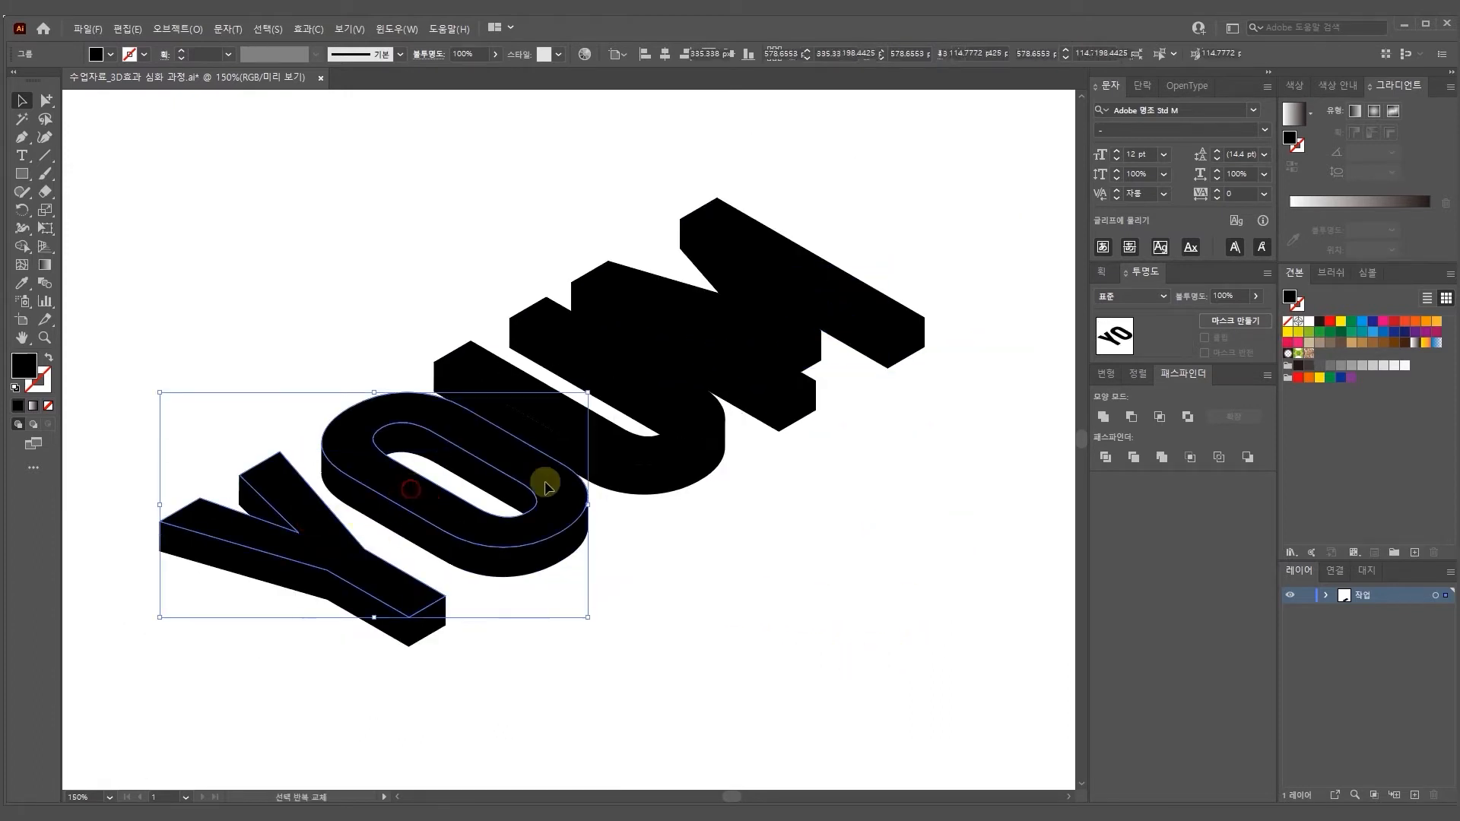
shift+click(603, 441)
shift+click(747, 372)
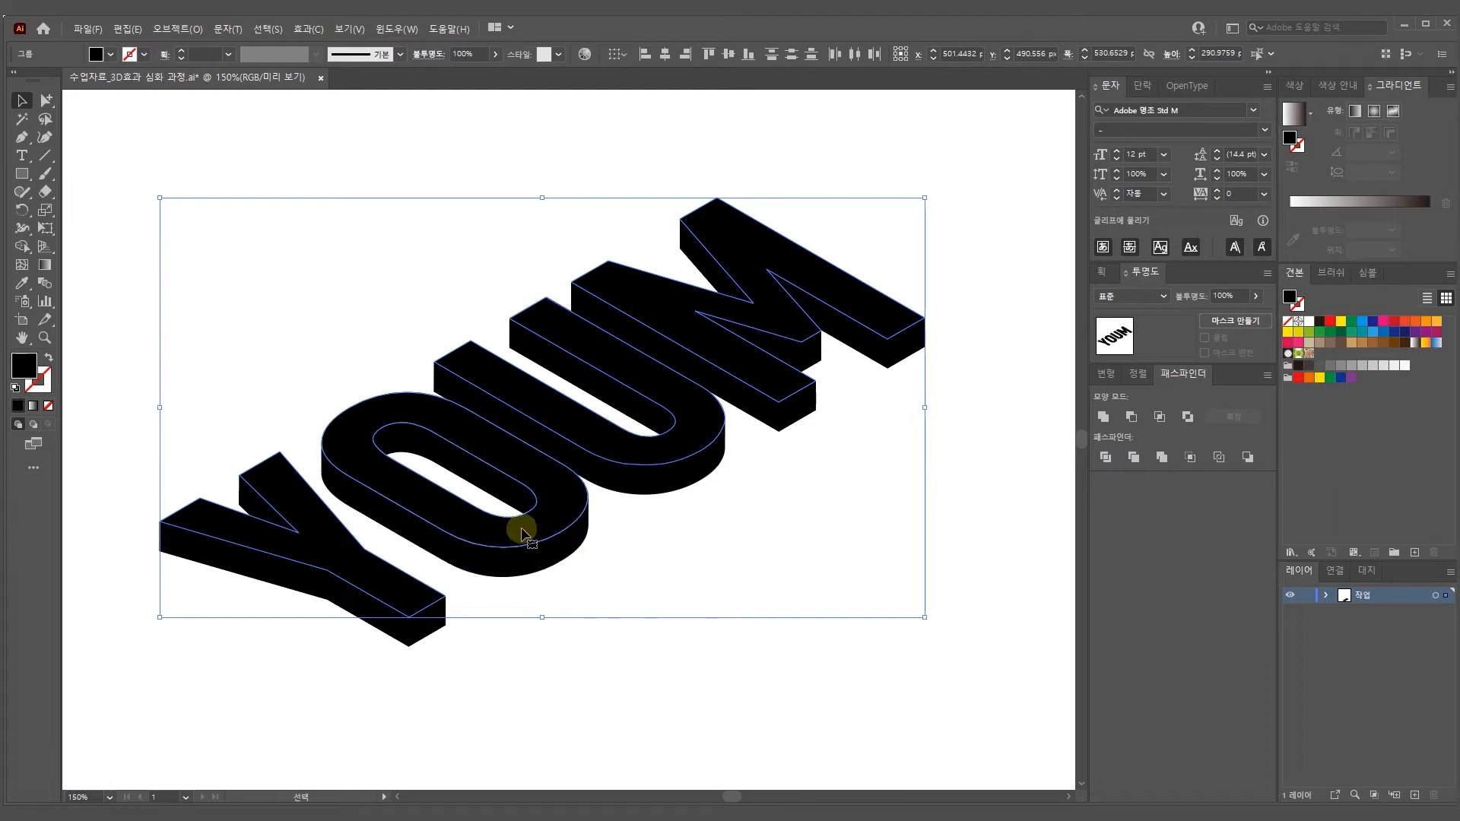
key(ctrl+g)
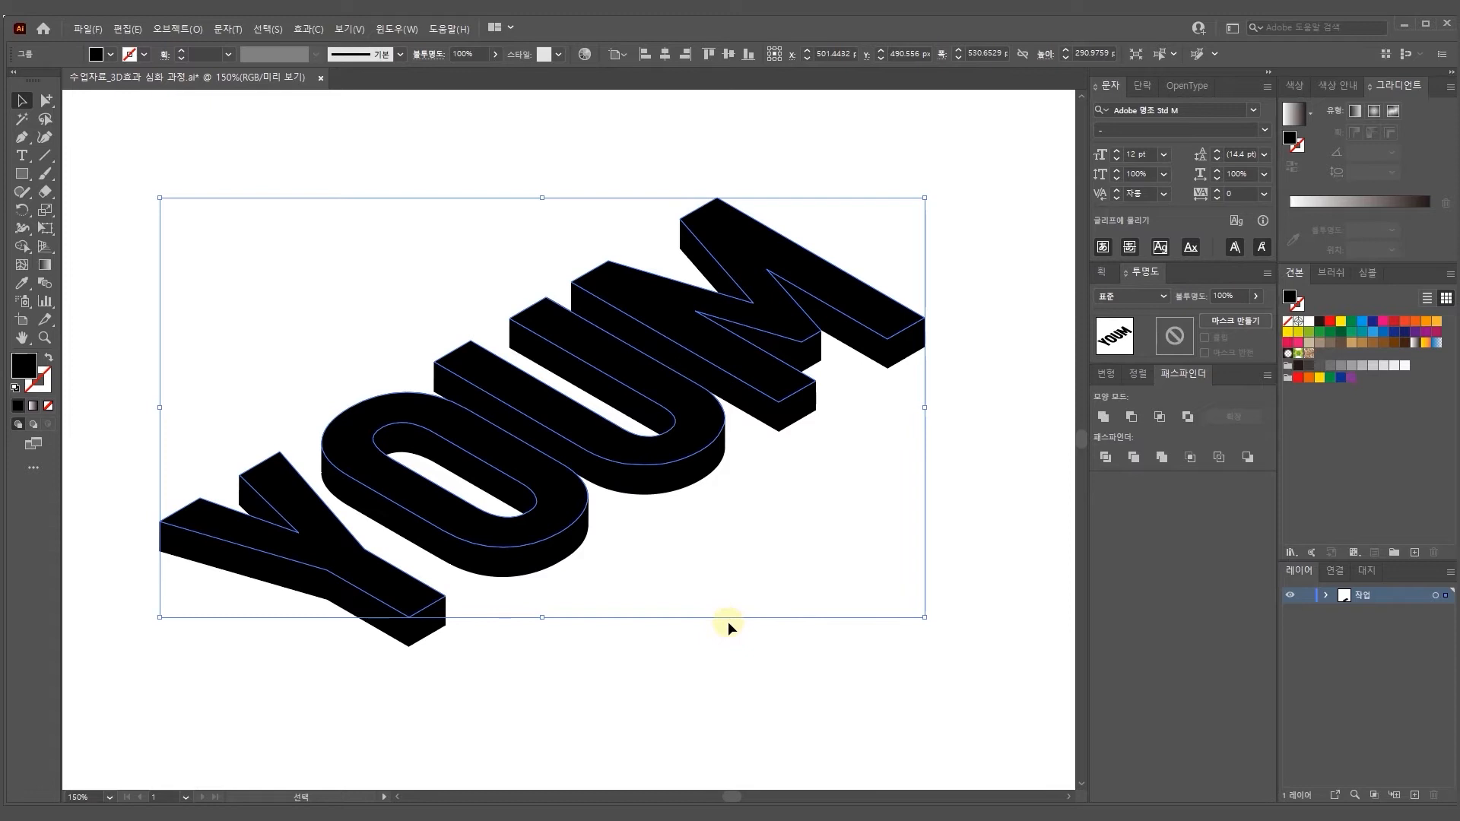
Hide the grouped front faces to examine the side faces alone, and show the group again
click(778, 664)
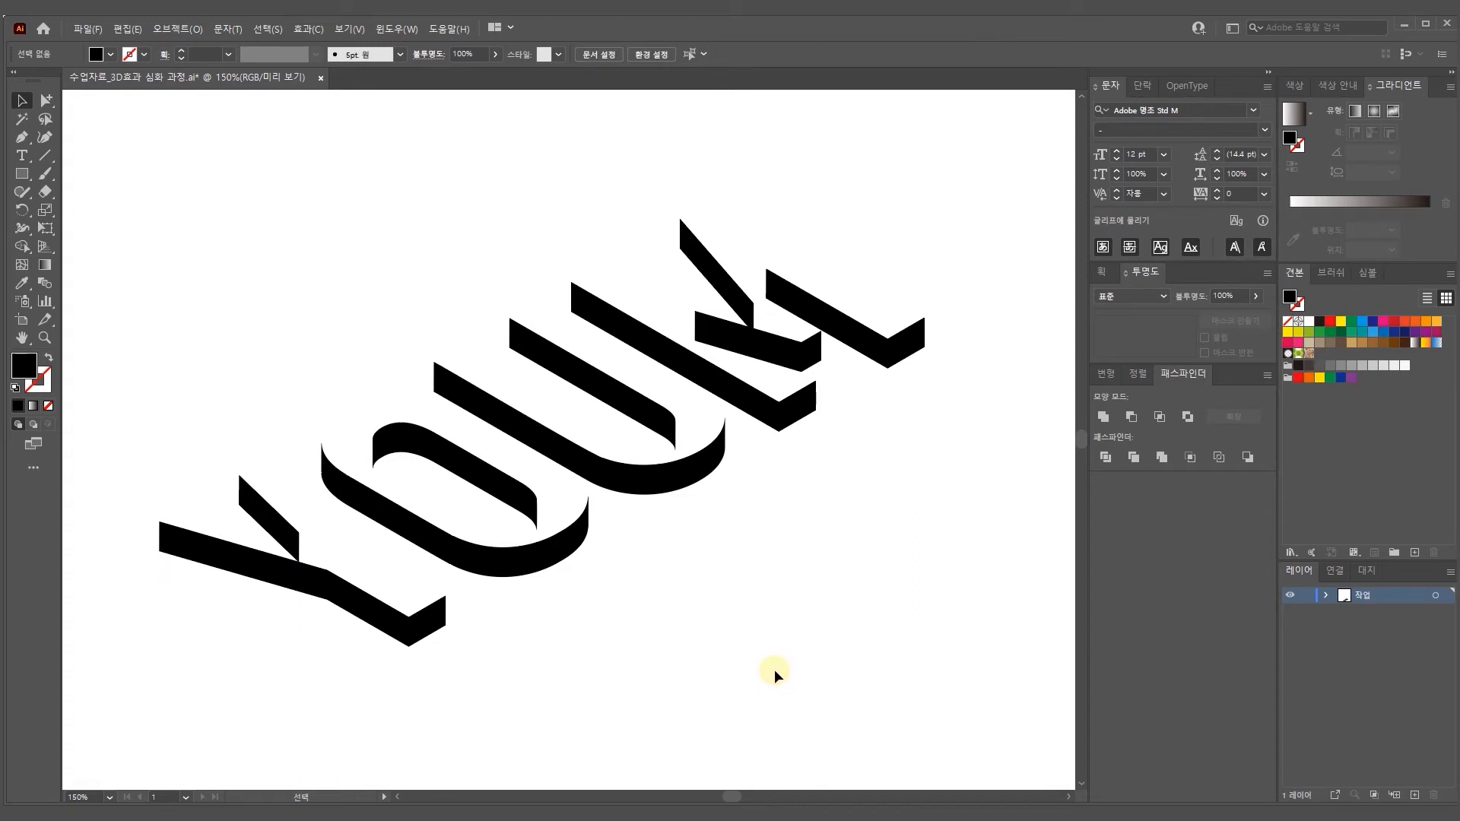
key(ctrl+a)
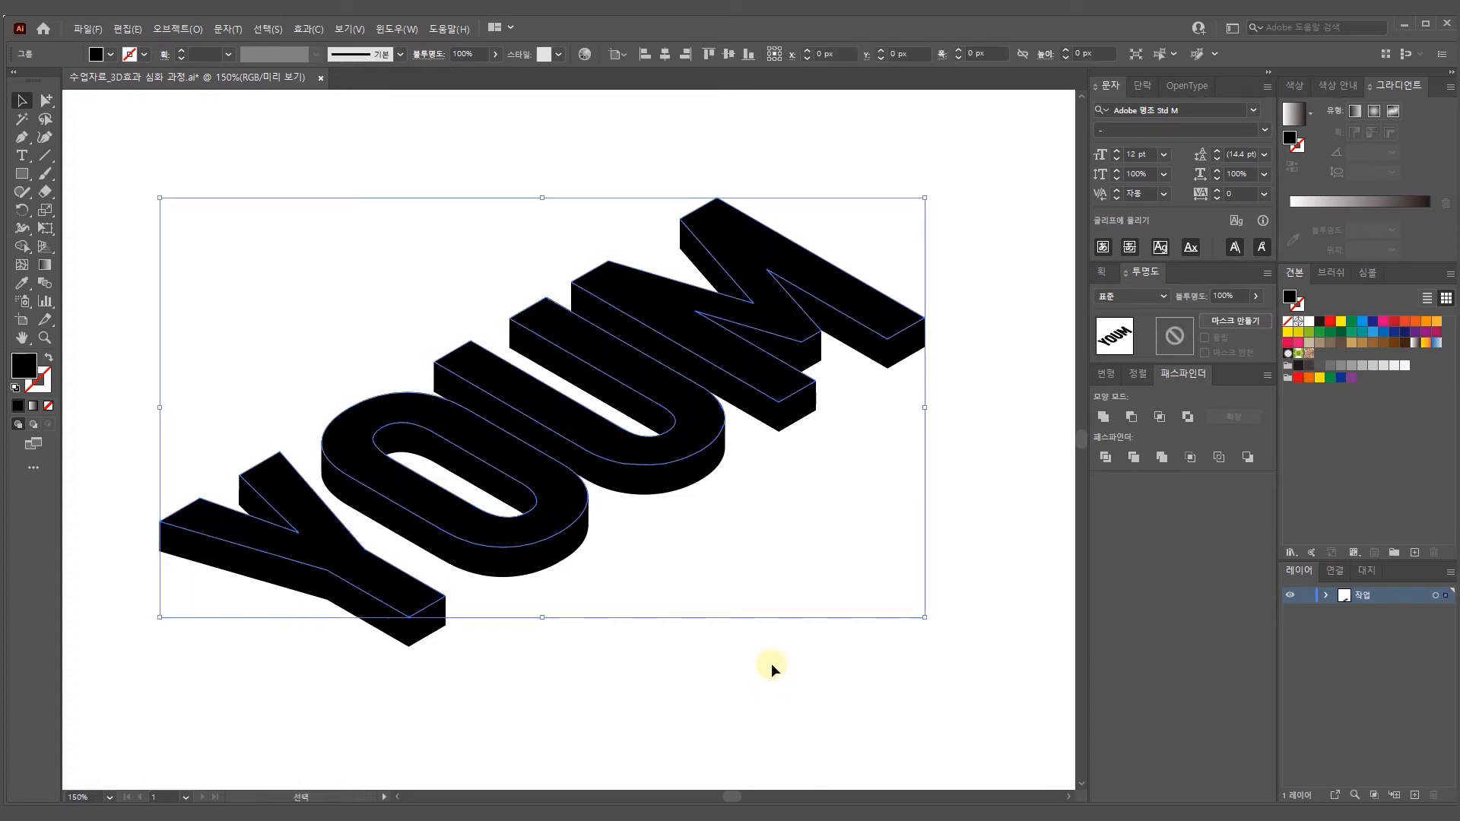
Move the grouped front faces straight up by about 469 px, well clear of the side faces
drag(547, 506, 548, 290)
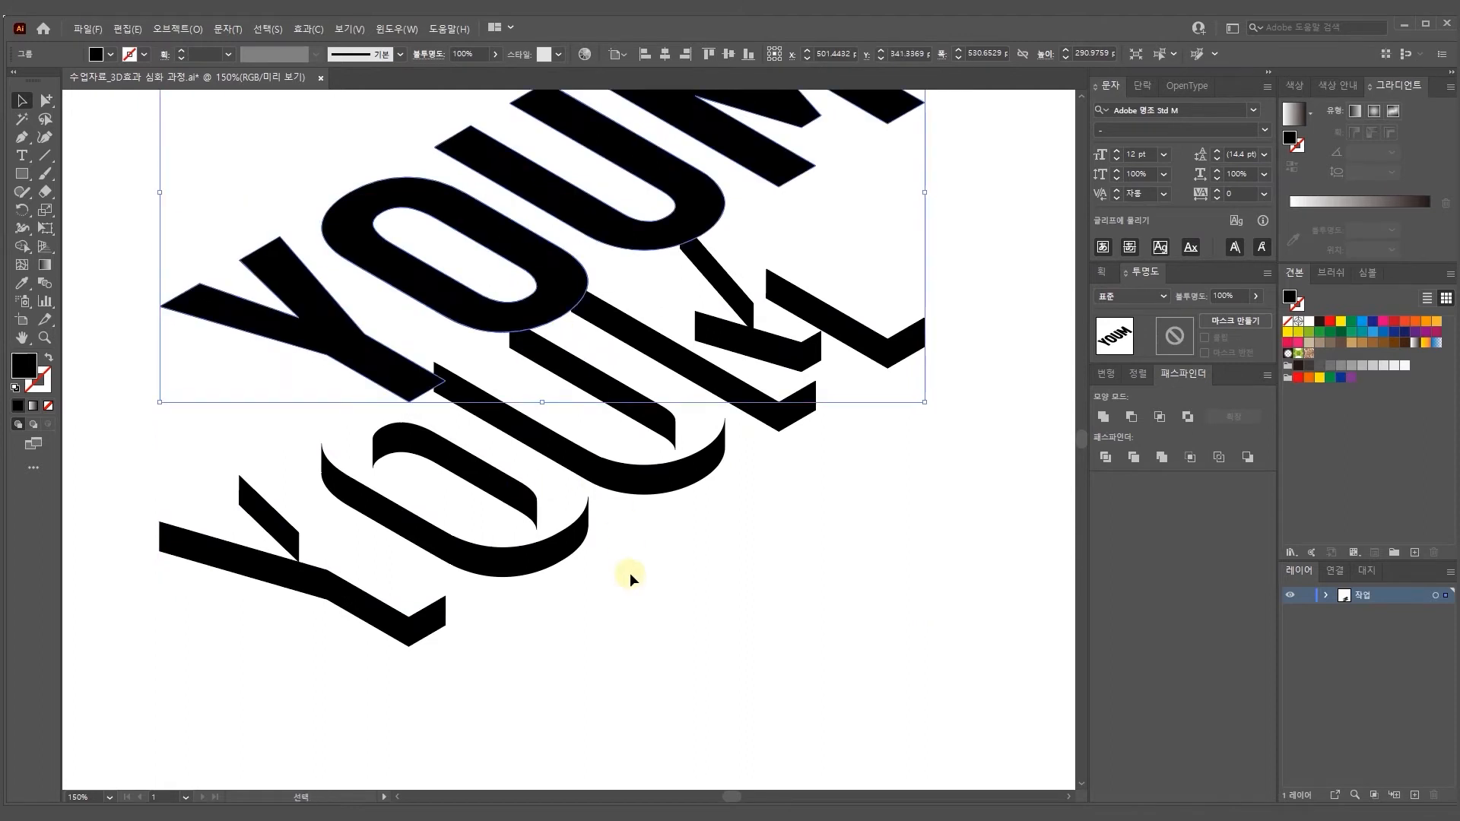
drag(764, 527, 768, 643)
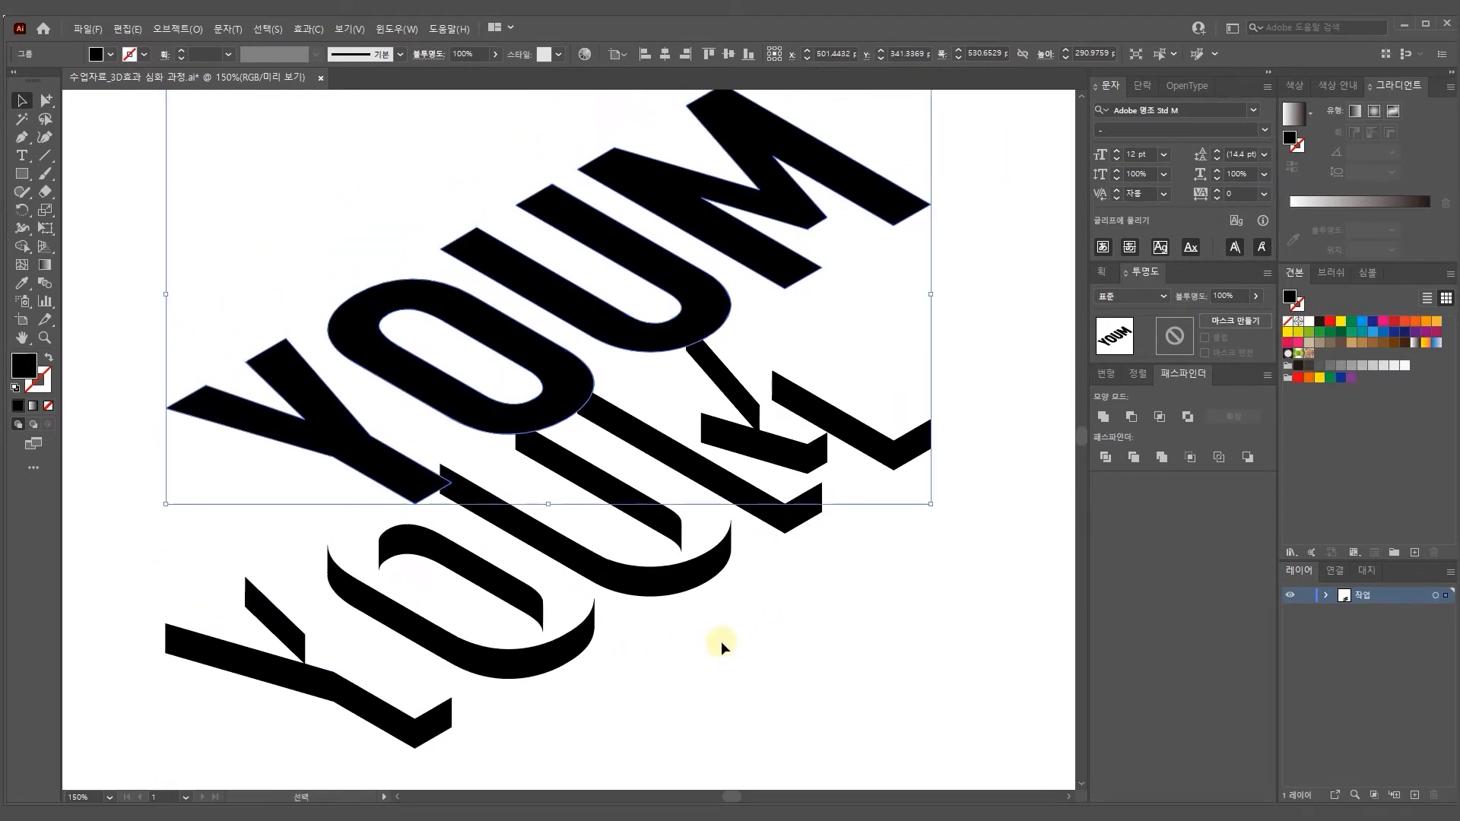
drag(413, 476, 403, 315)
key(ctrl+minus)
key(ctrl+minus)
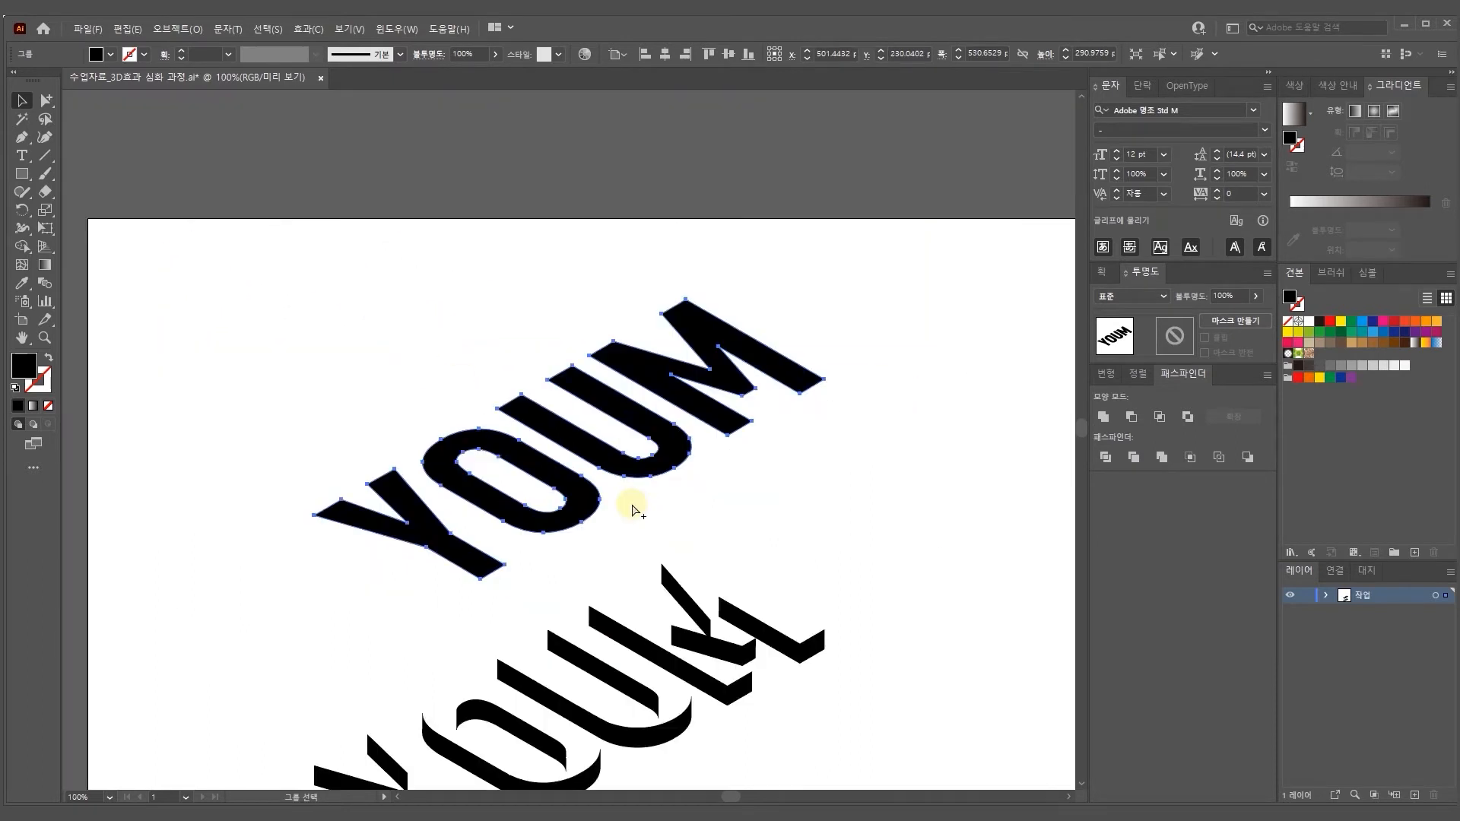
drag(463, 459, 463, 334)
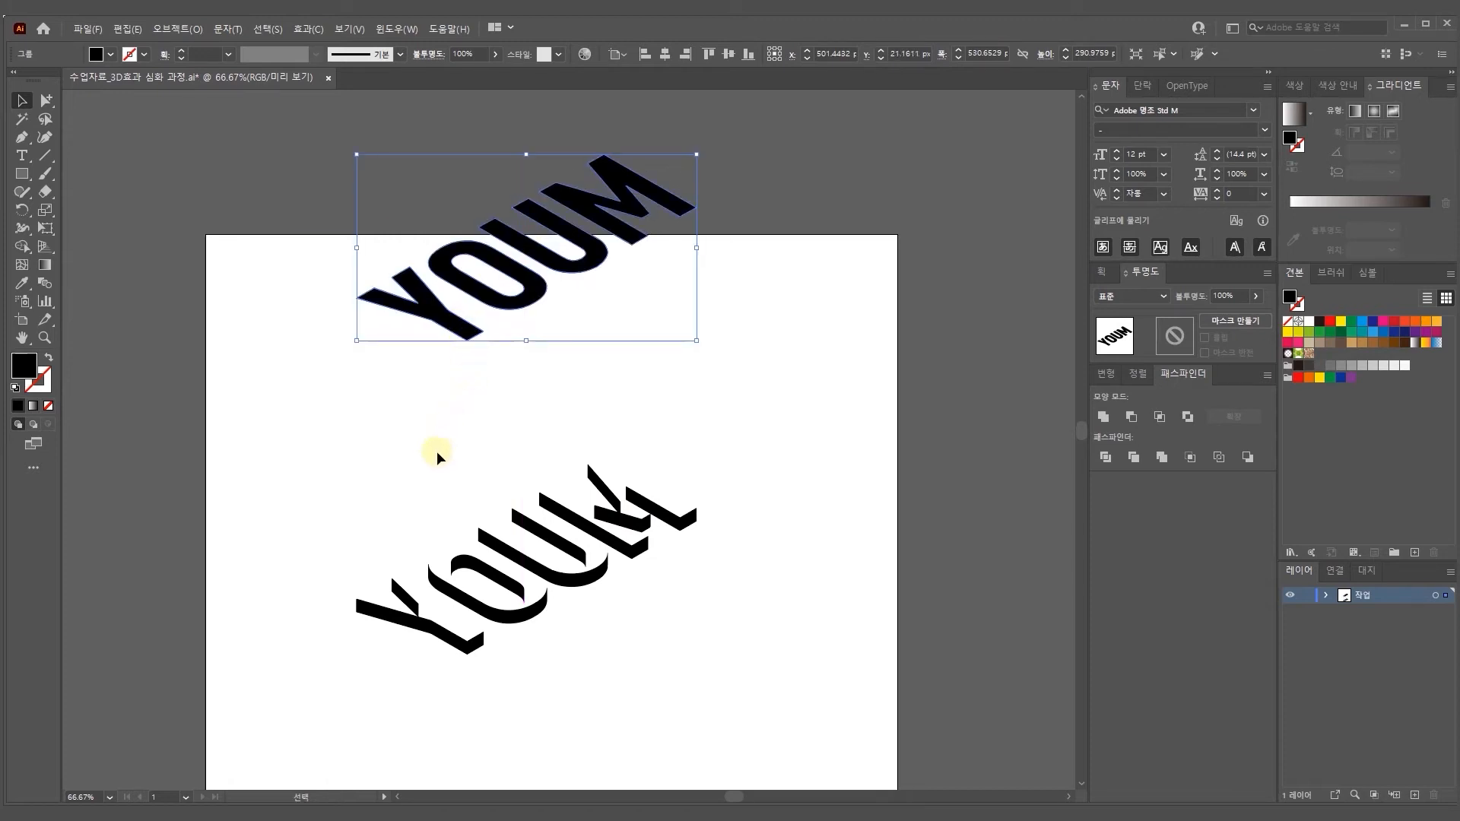
Select all side faces of the lettering and group them
drag(289, 453, 768, 672)
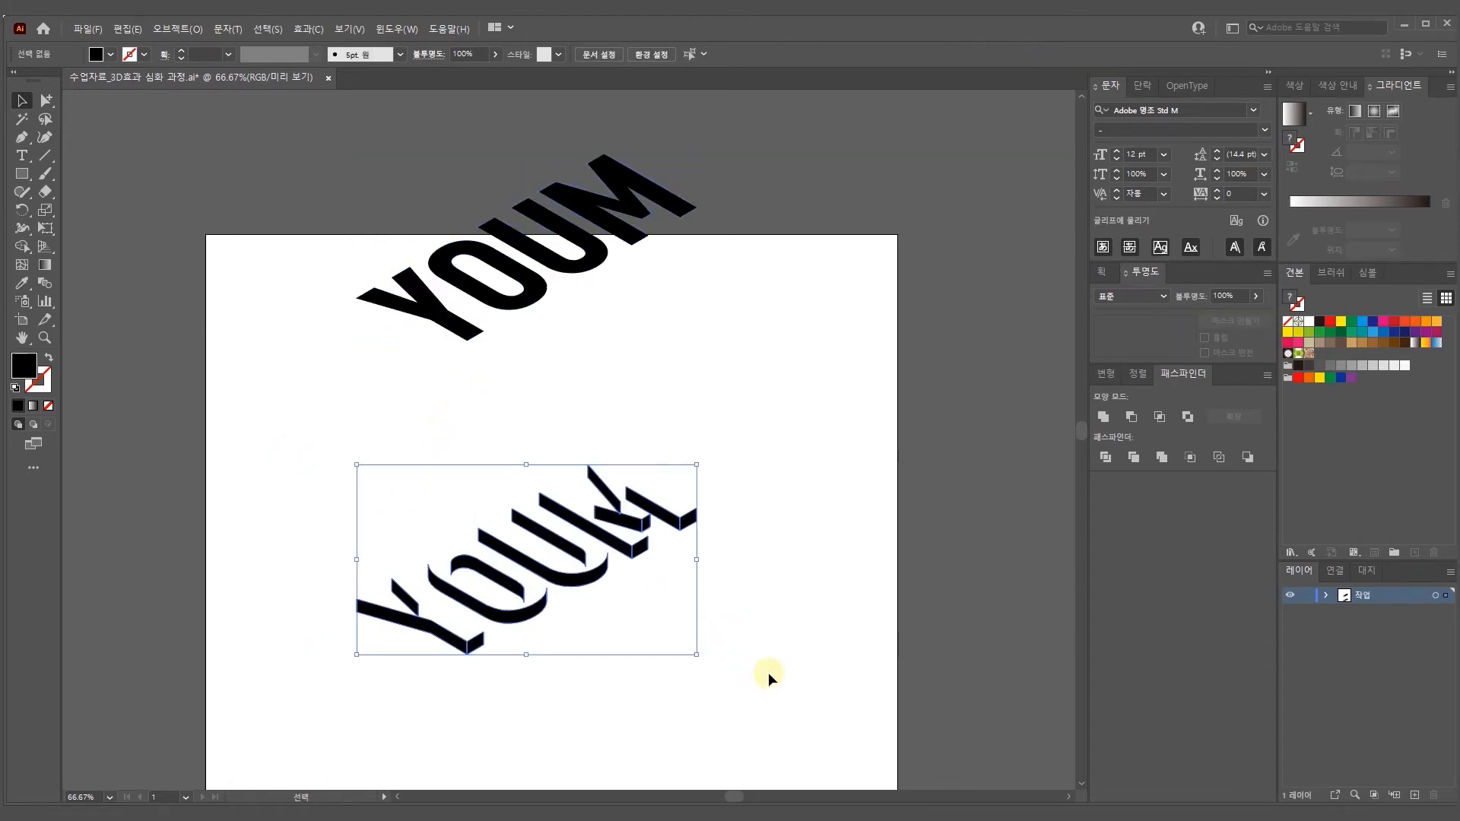
key(space)
drag(692, 723, 748, 600)
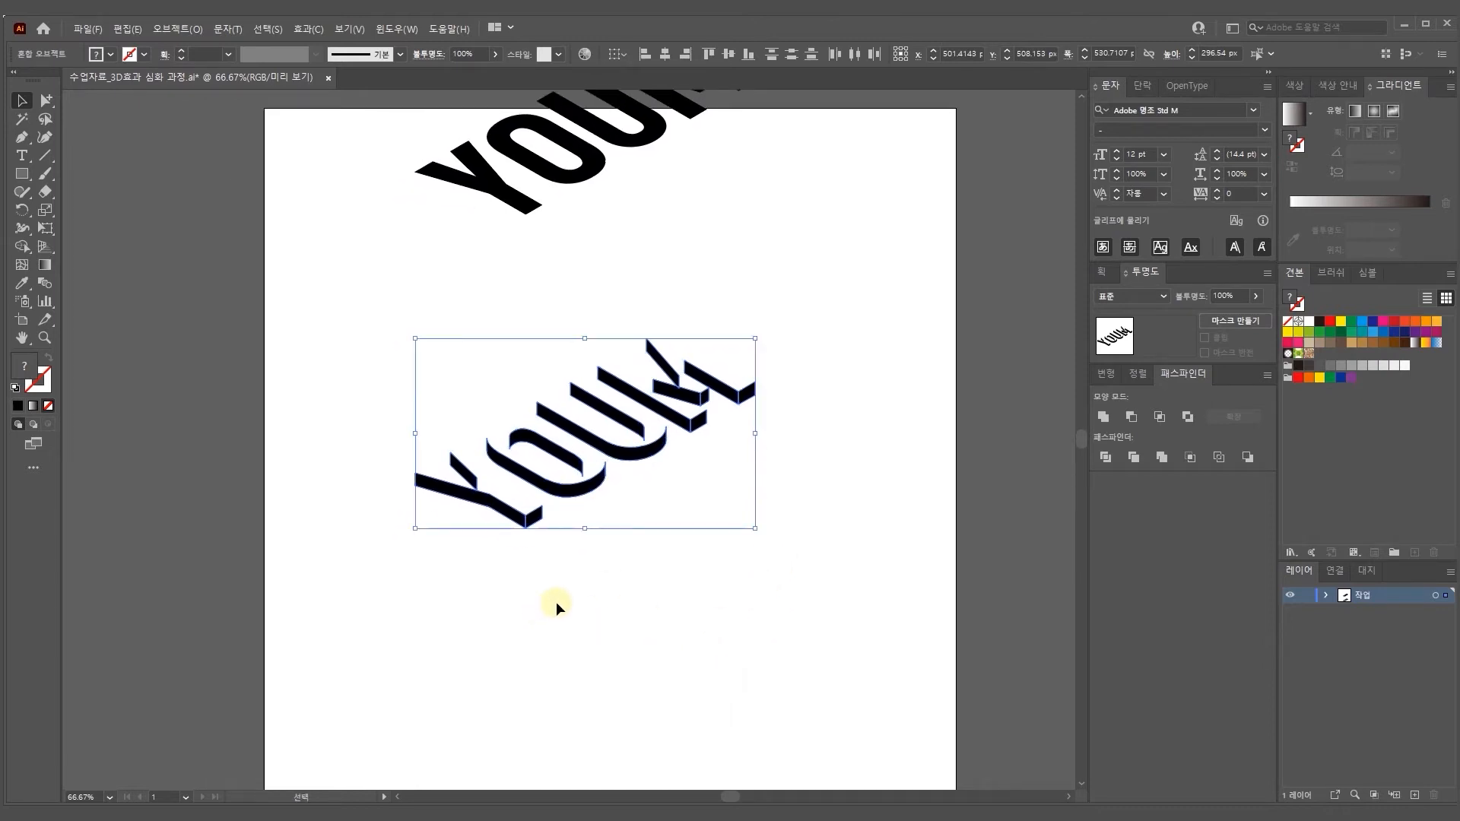
key(a)
key(v)
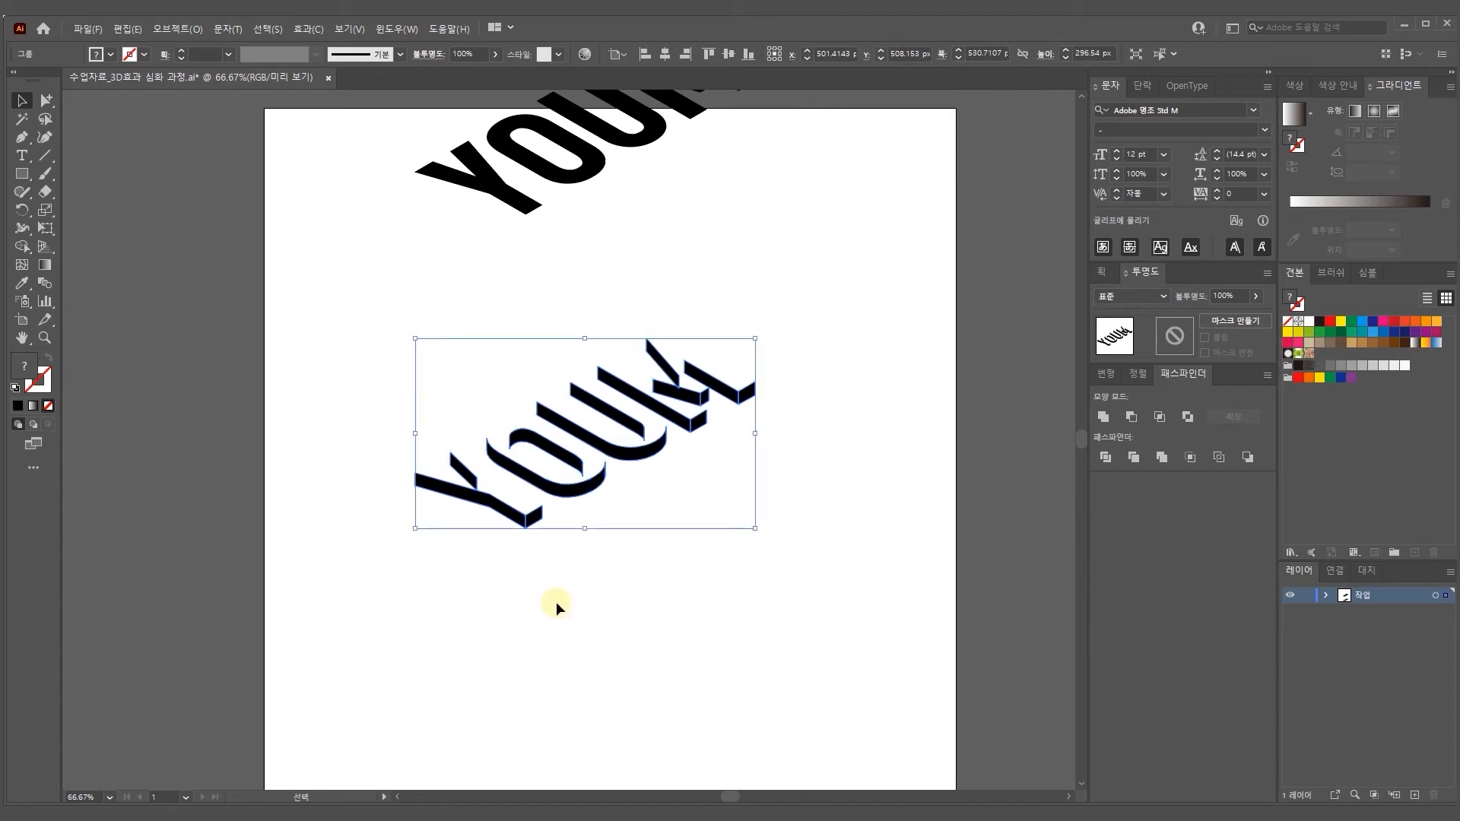
click(555, 602)
Duplicate the grouped side faces straight up by about 21 px so the copy stacks on the original
click(532, 522)
click(45, 337)
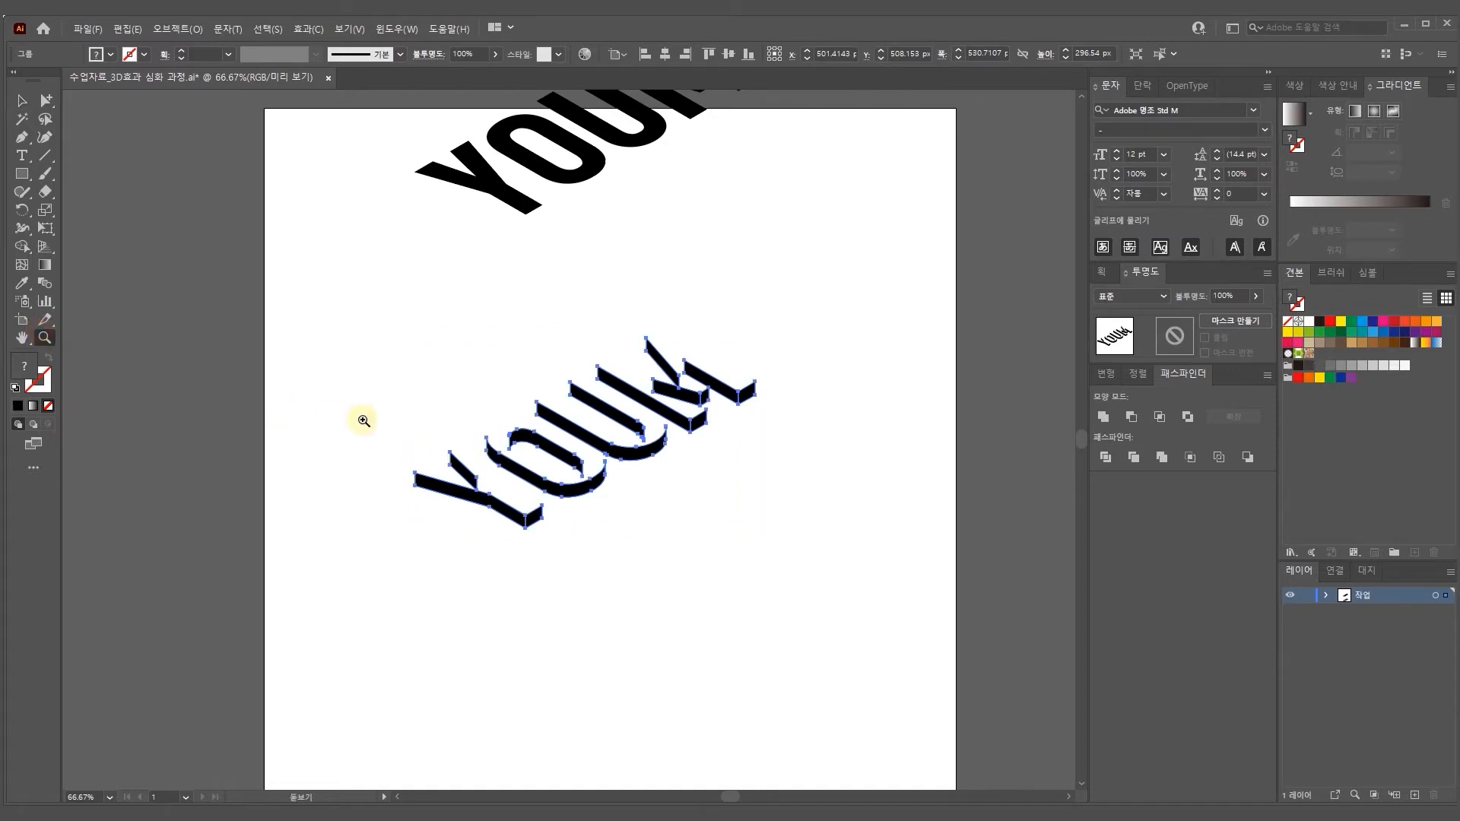
drag(474, 445, 633, 545)
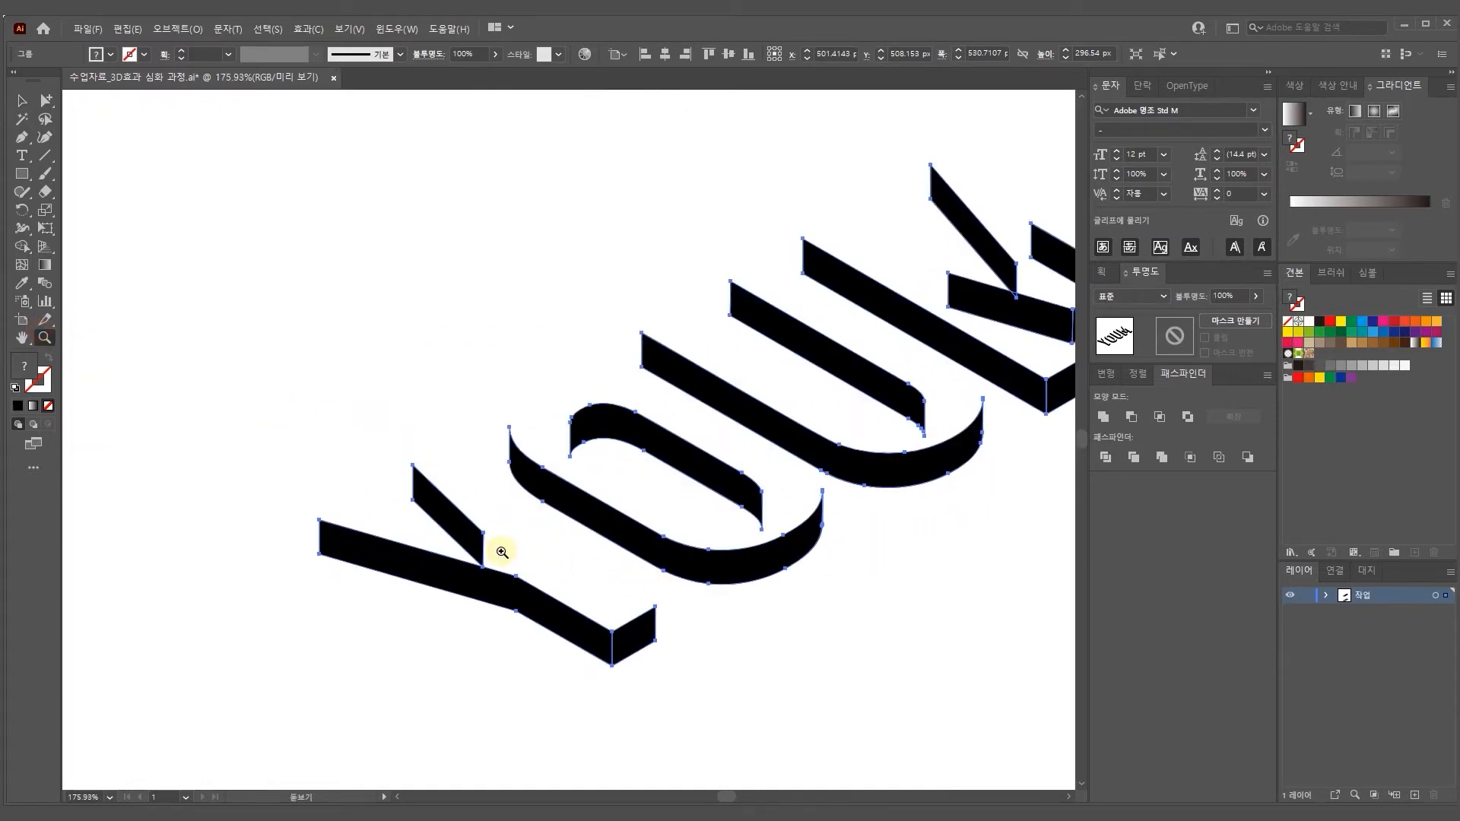
drag(502, 550, 648, 619)
click(714, 630)
key(v)
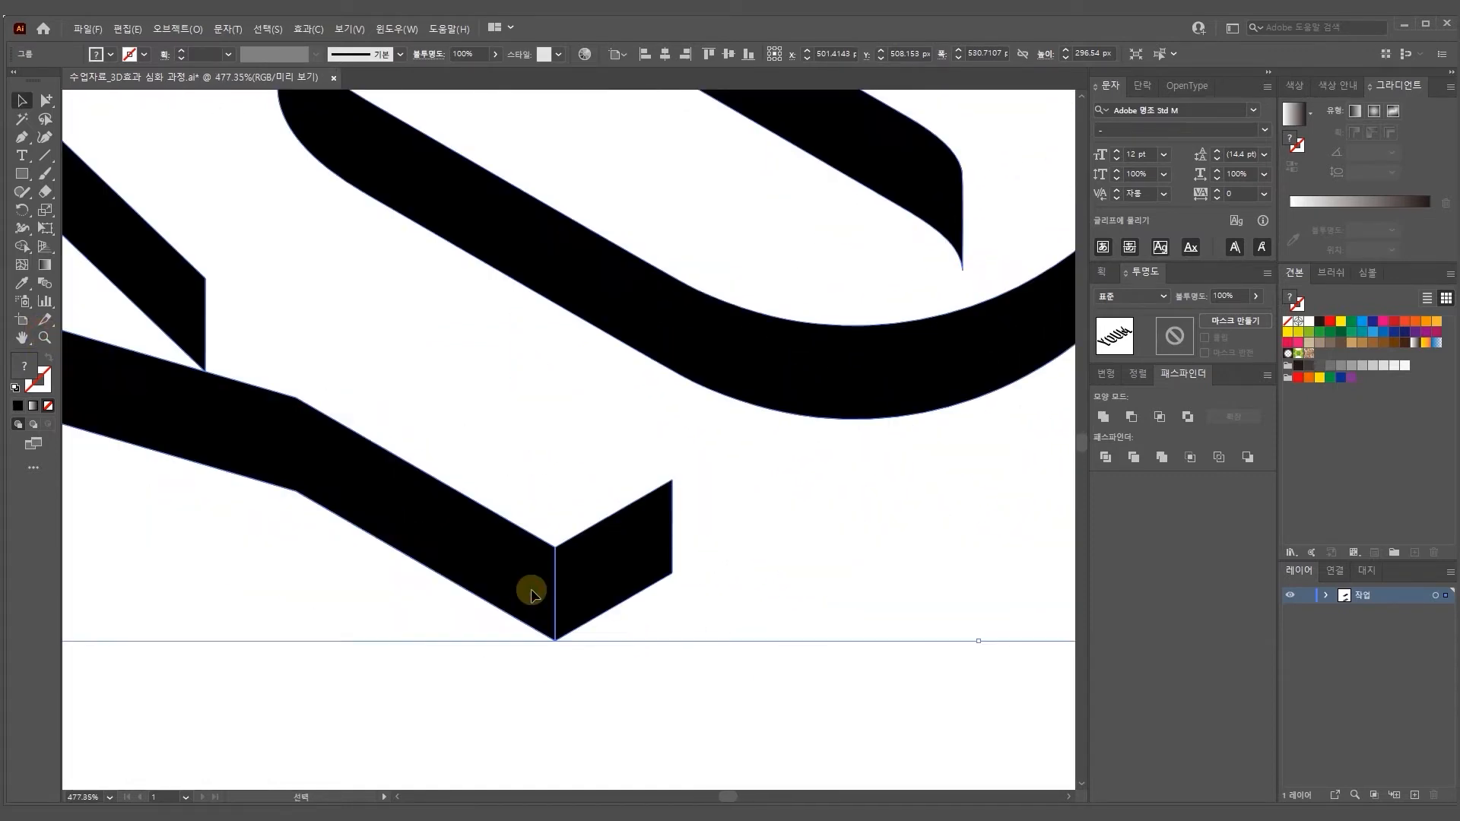
drag(530, 595, 528, 491)
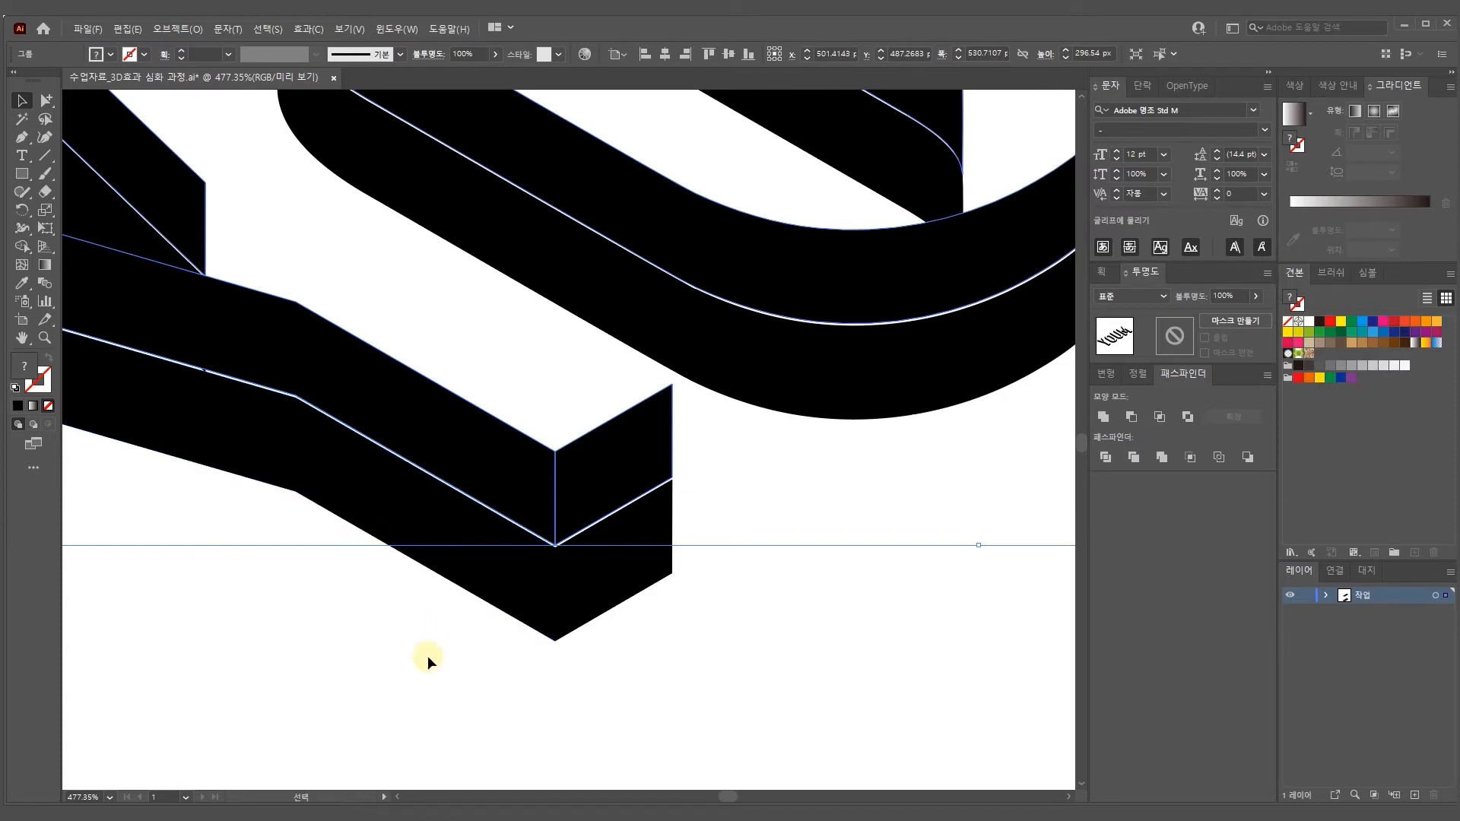
Nudge the copied sides down about 0.7 px in outline view so their lower edges meet the original's upper edges
key(ctrl+y)
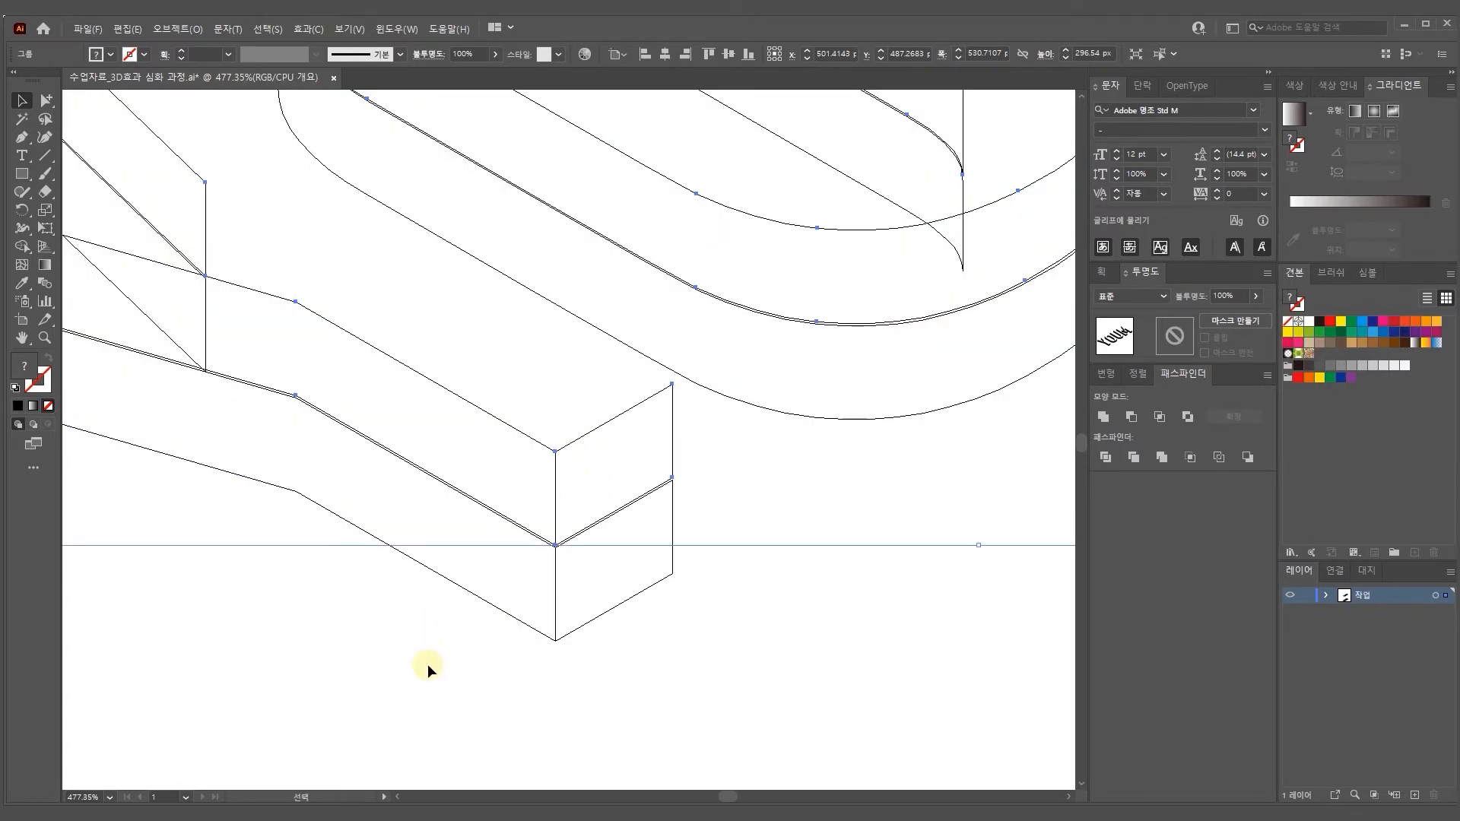
key(ctrl+plus)
key(ctrl+plus)
key(ctrl+plus)
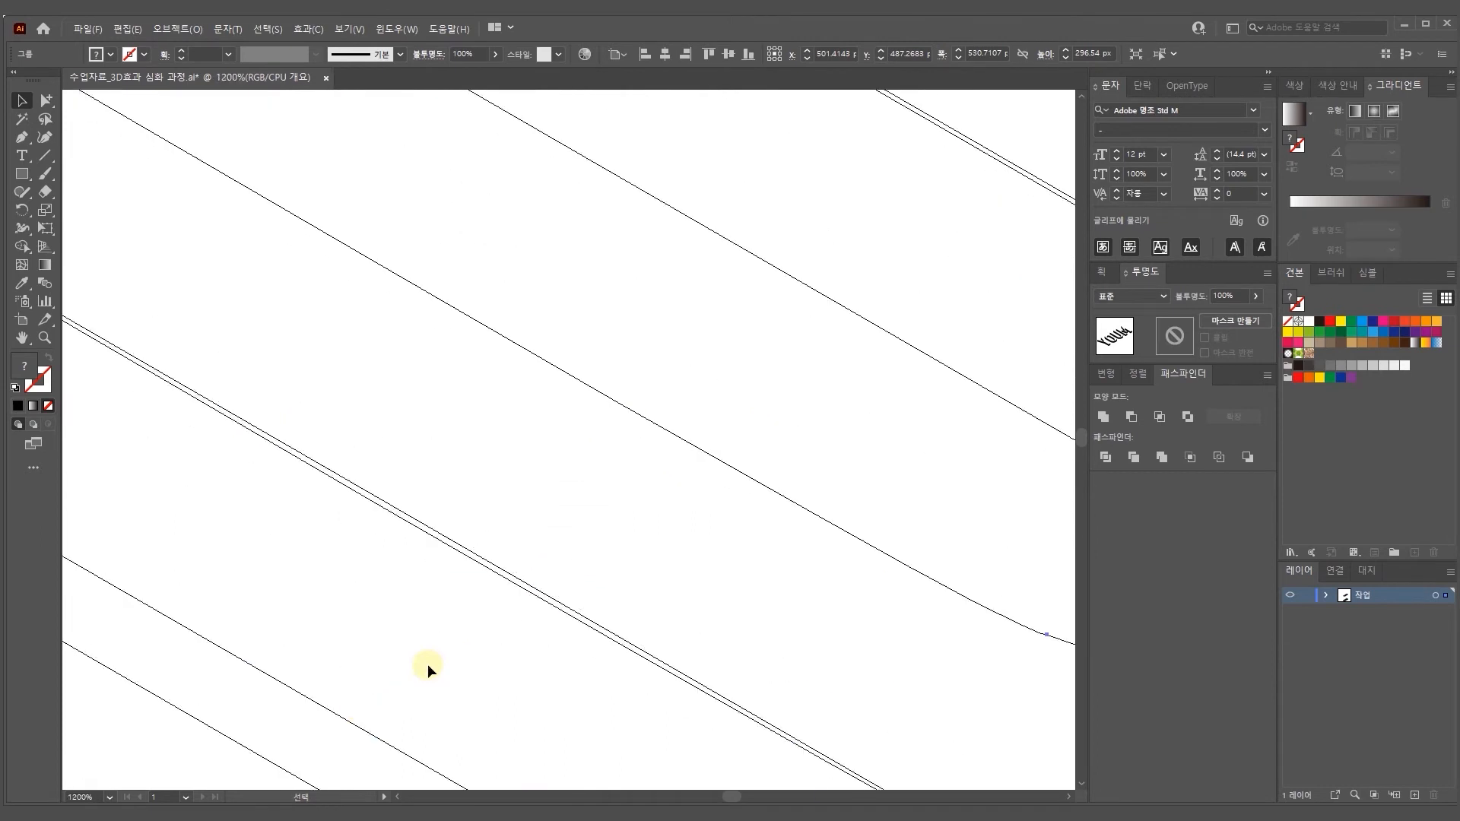
key(space)
drag(436, 664, 626, 244)
drag(616, 512, 684, 221)
drag(499, 571, 673, 313)
drag(524, 459, 661, 490)
key(Down)
key(Down)
key(Down)
key(Down)
key(Down)
key(Down)
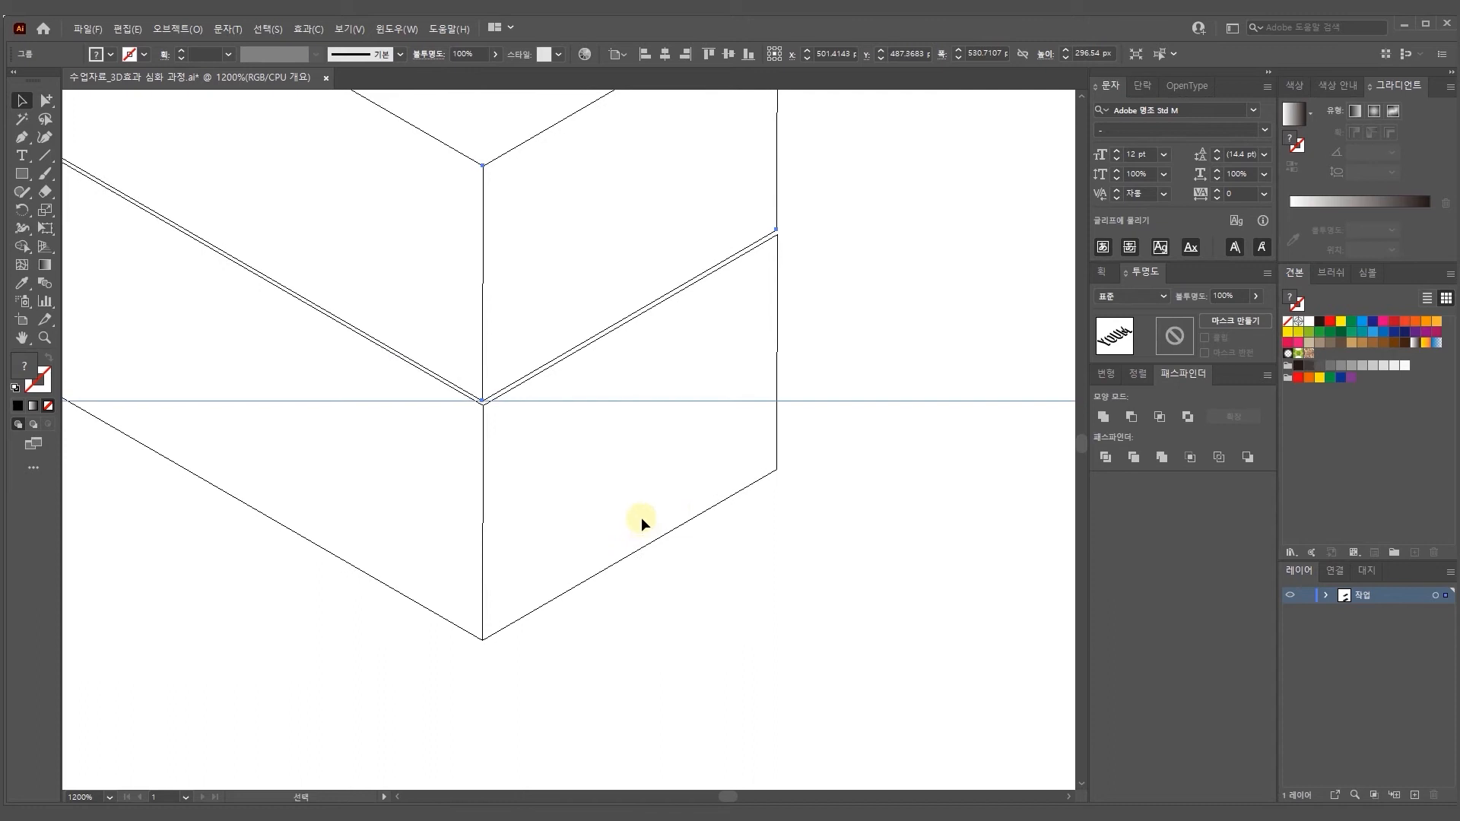
key(Down)
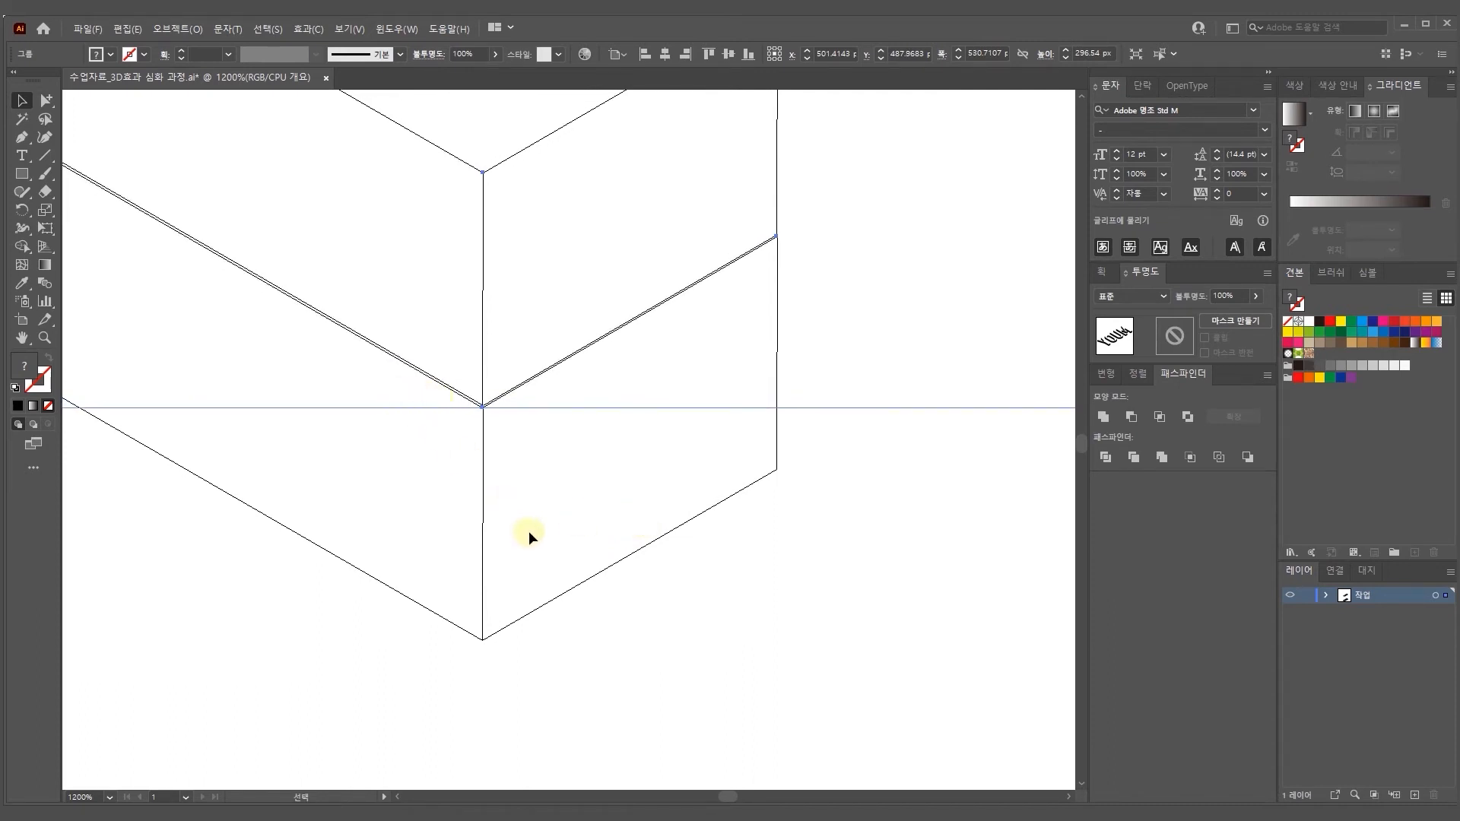
Duplicate the grouped side faces upward once more as a third layer stacked on the second
key(ctrl+minus)
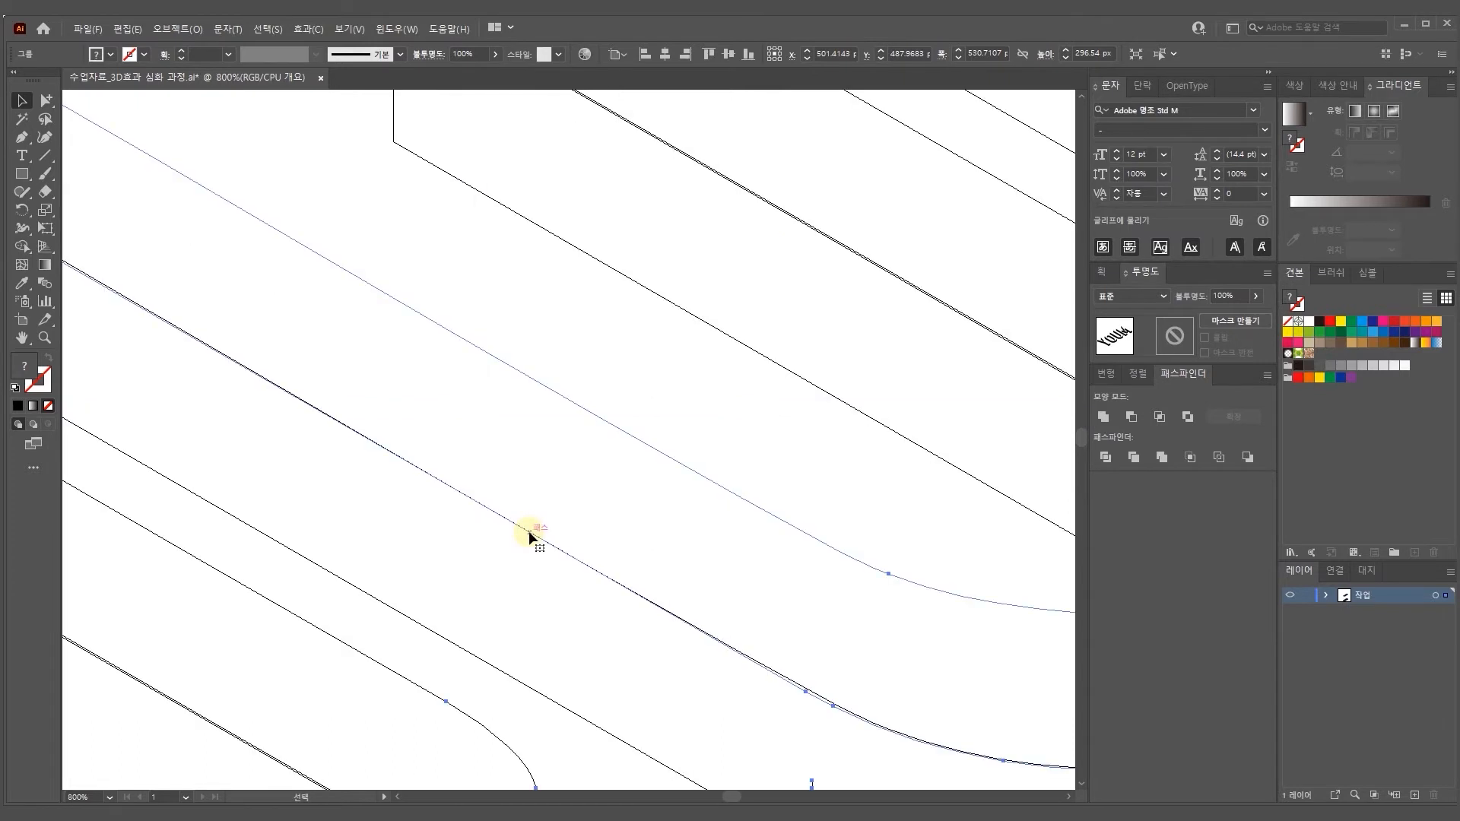
scroll(546, 526, down, 5)
drag(544, 502, 537, 349)
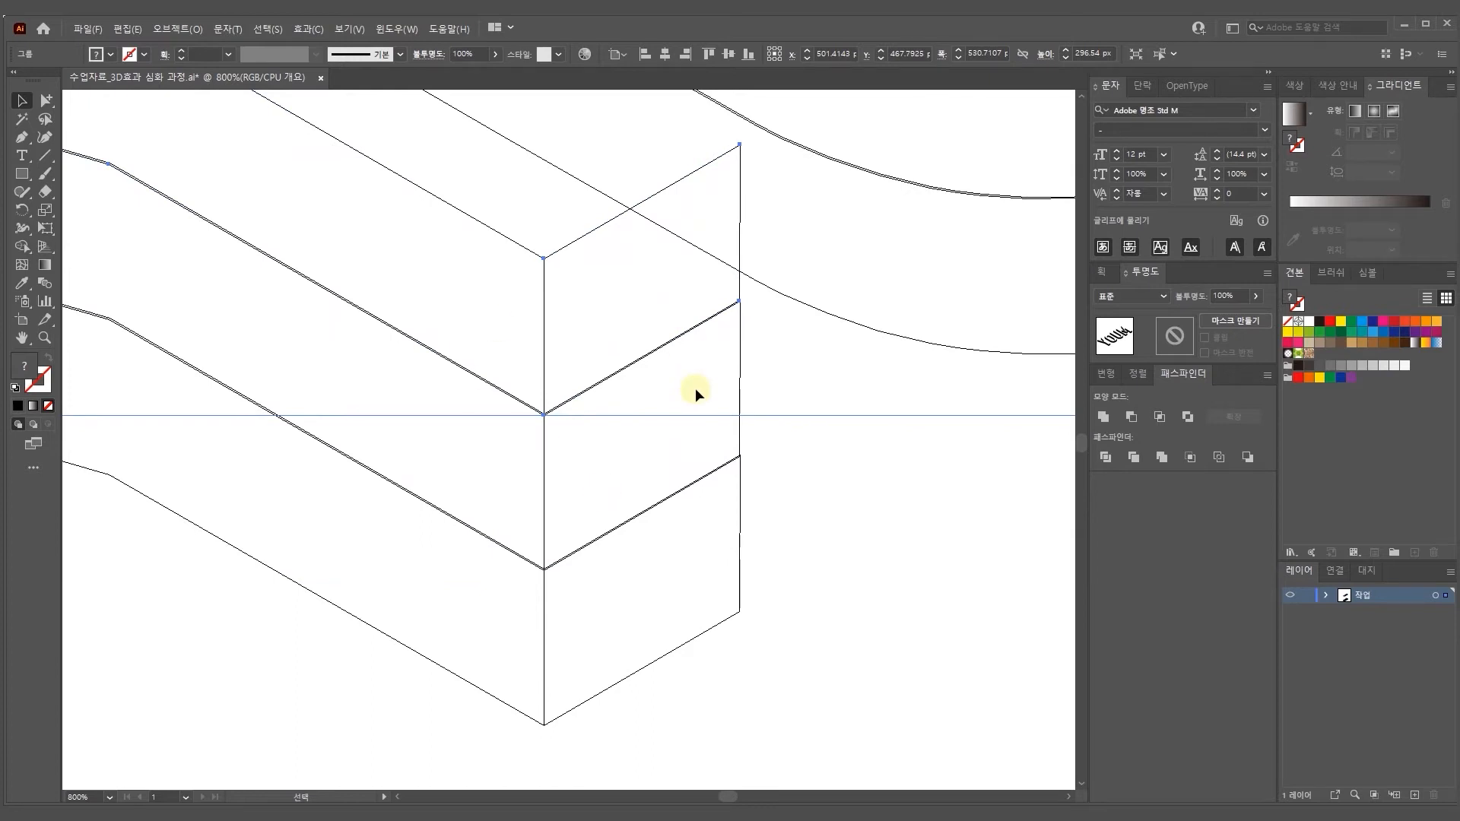
Repeat the upward duplication twice to make five stacked layers of side faces, and return from outline view to preview
key(ctrl+d)
key(ctrl+d)
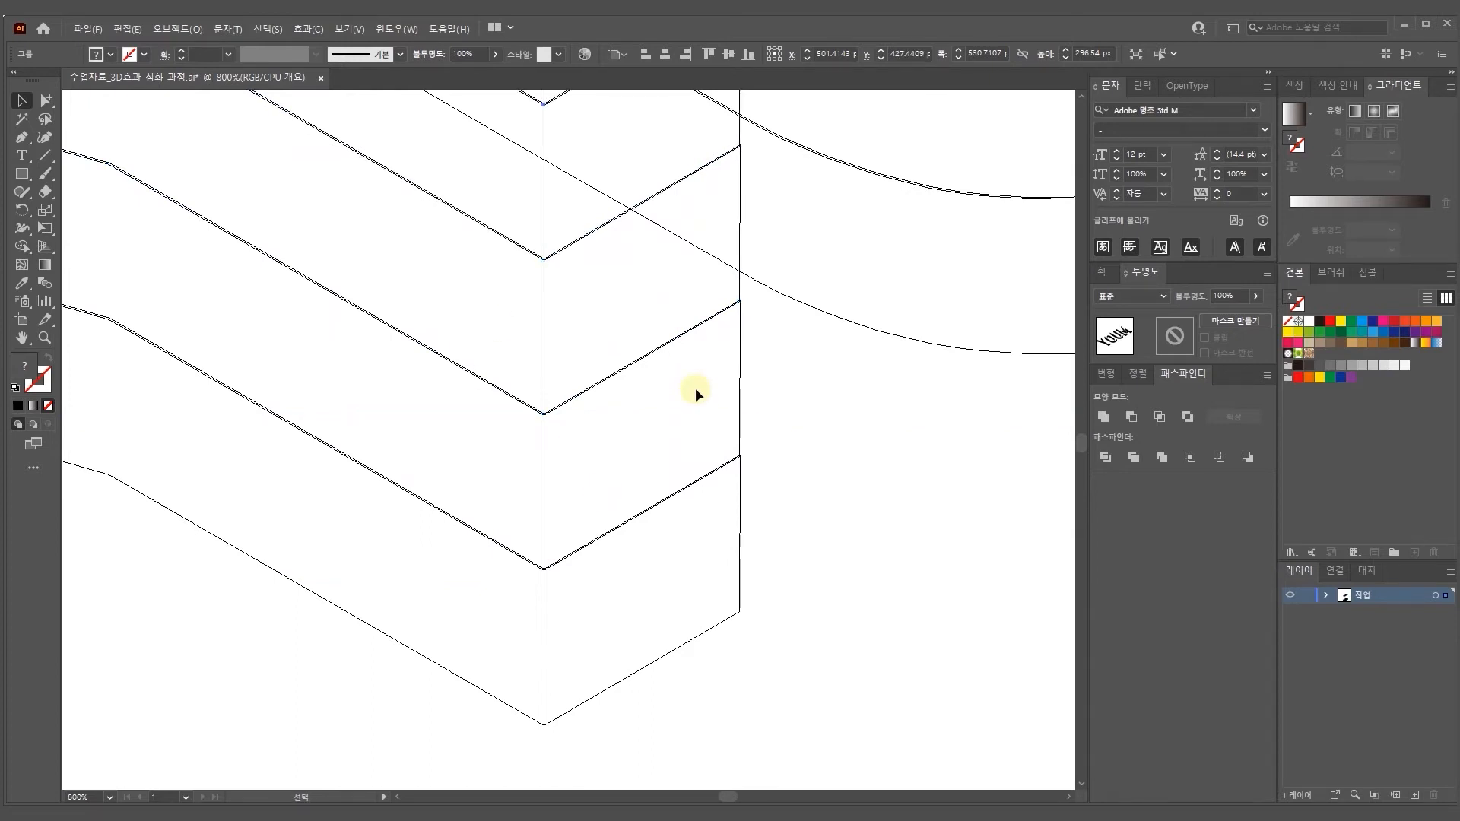
key(ctrl+minus)
key(ctrl+minus)
key(ctrl+minus)
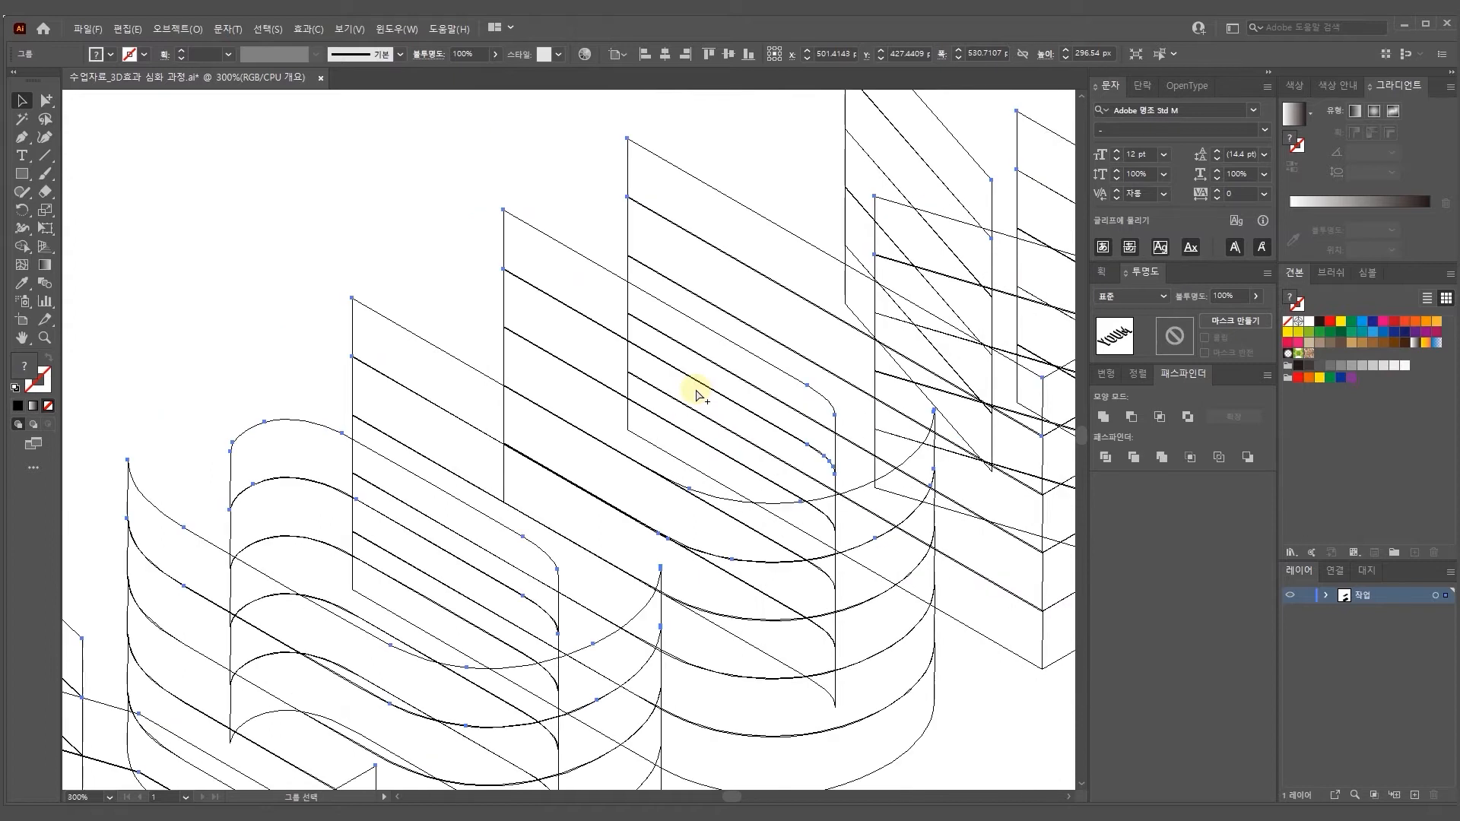
drag(648, 456, 707, 313)
key(ctrl+minus)
key(ctrl+minus)
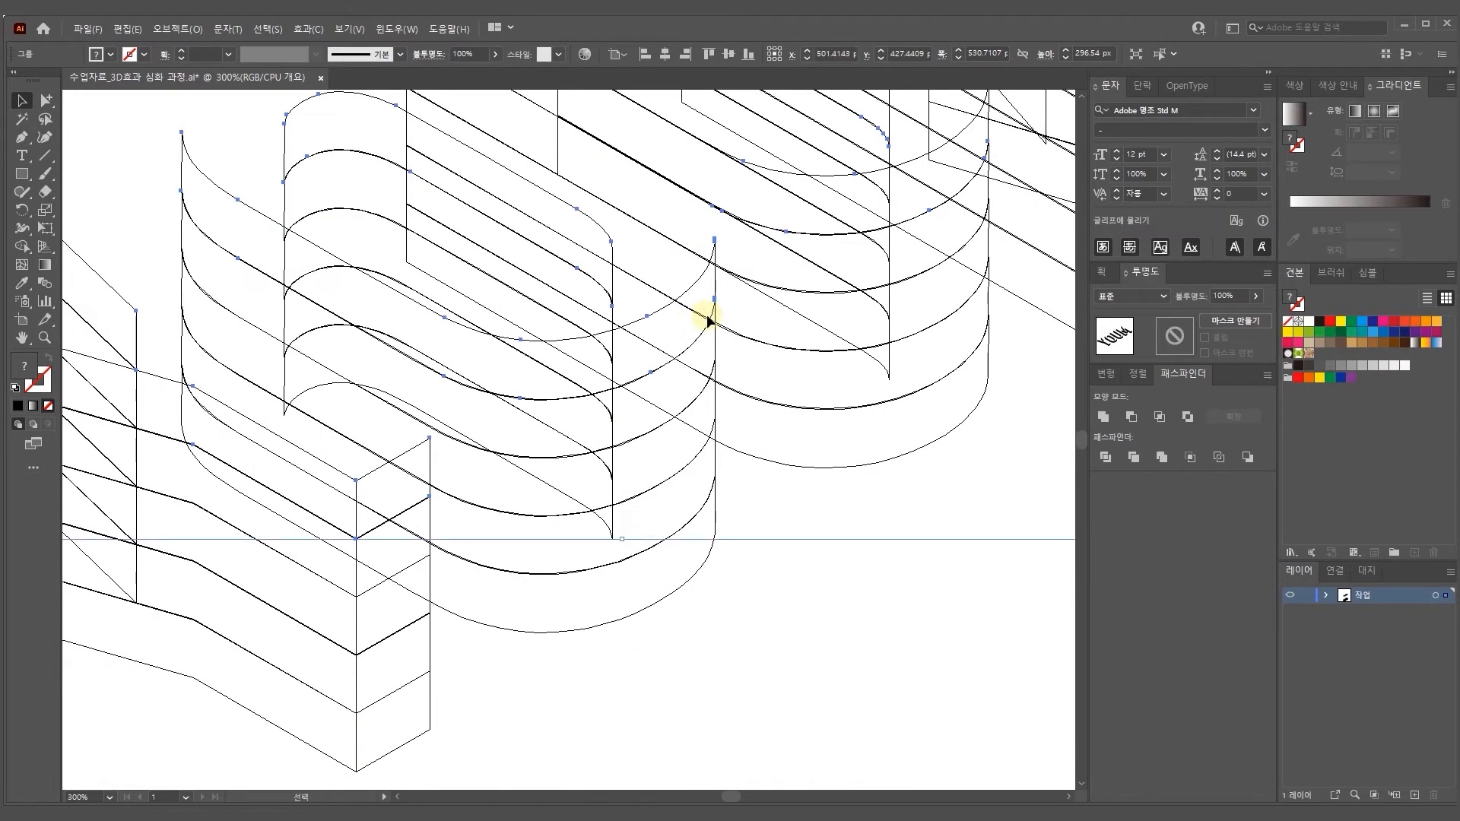
key(ctrl+y)
click(451, 655)
drag(450, 656, 429, 563)
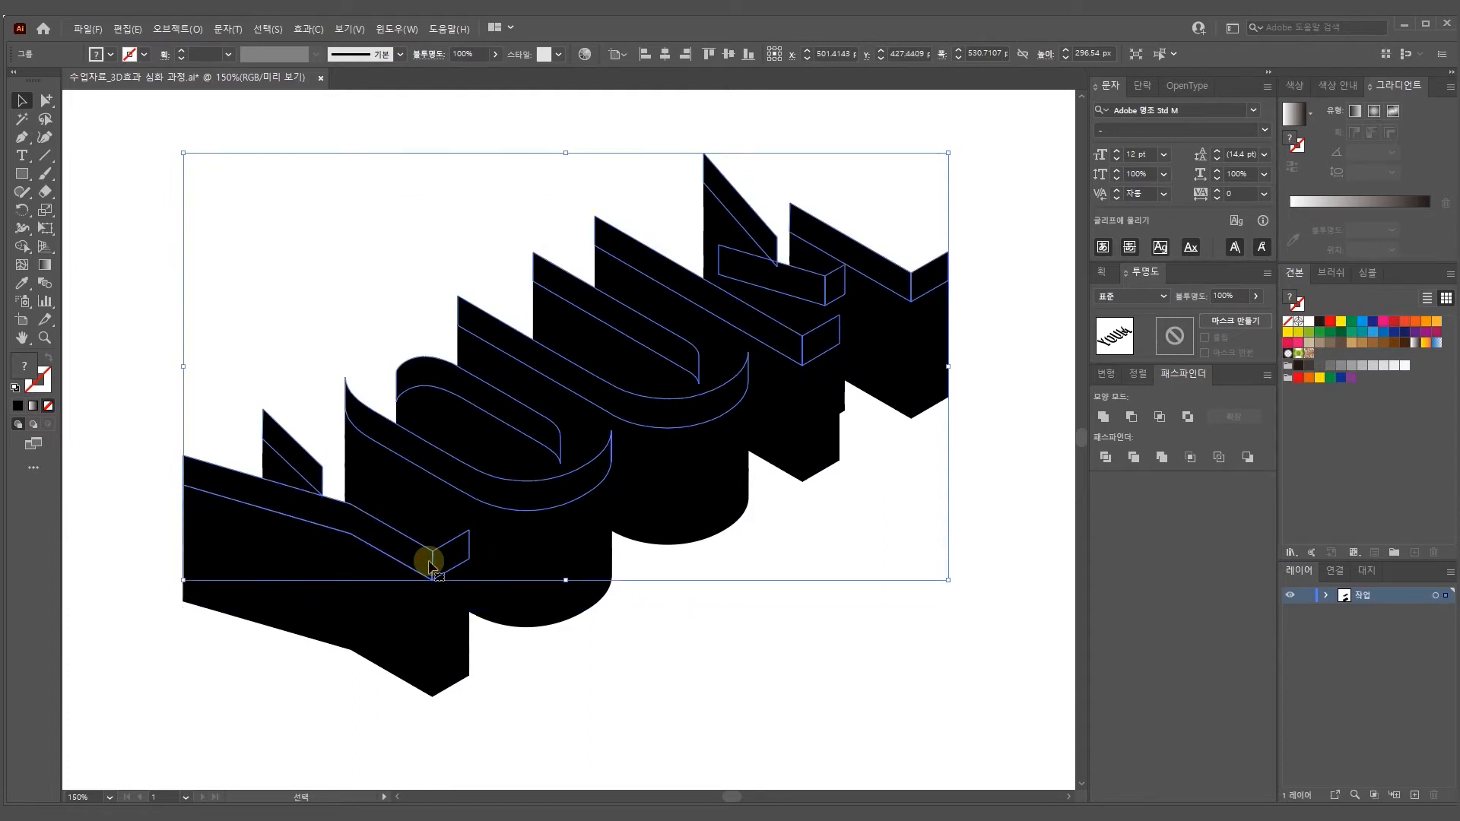
click(655, 659)
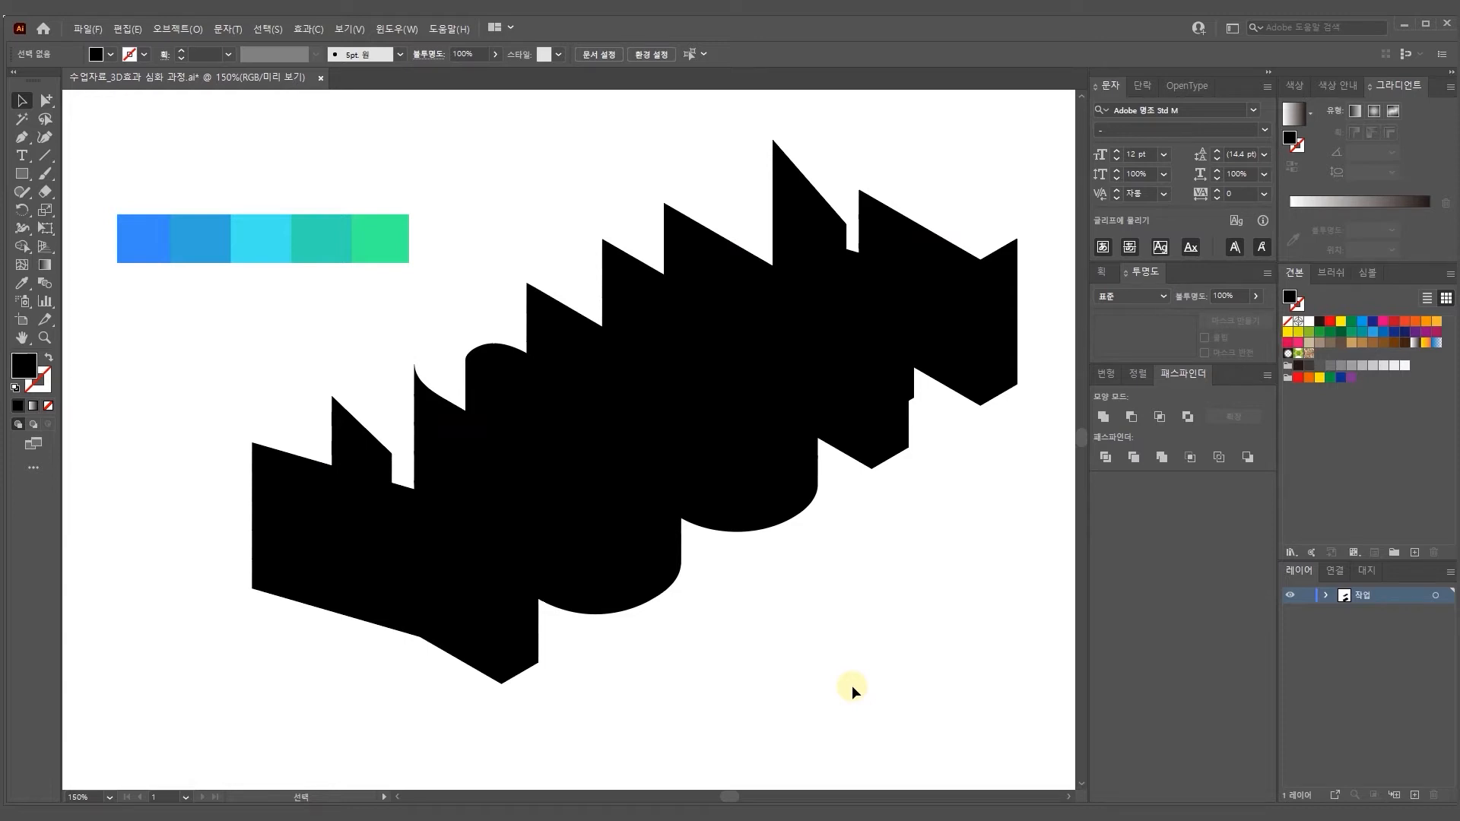
Fill the bottom side layer with the palette's blue and the second layer with its medium blue
click(513, 669)
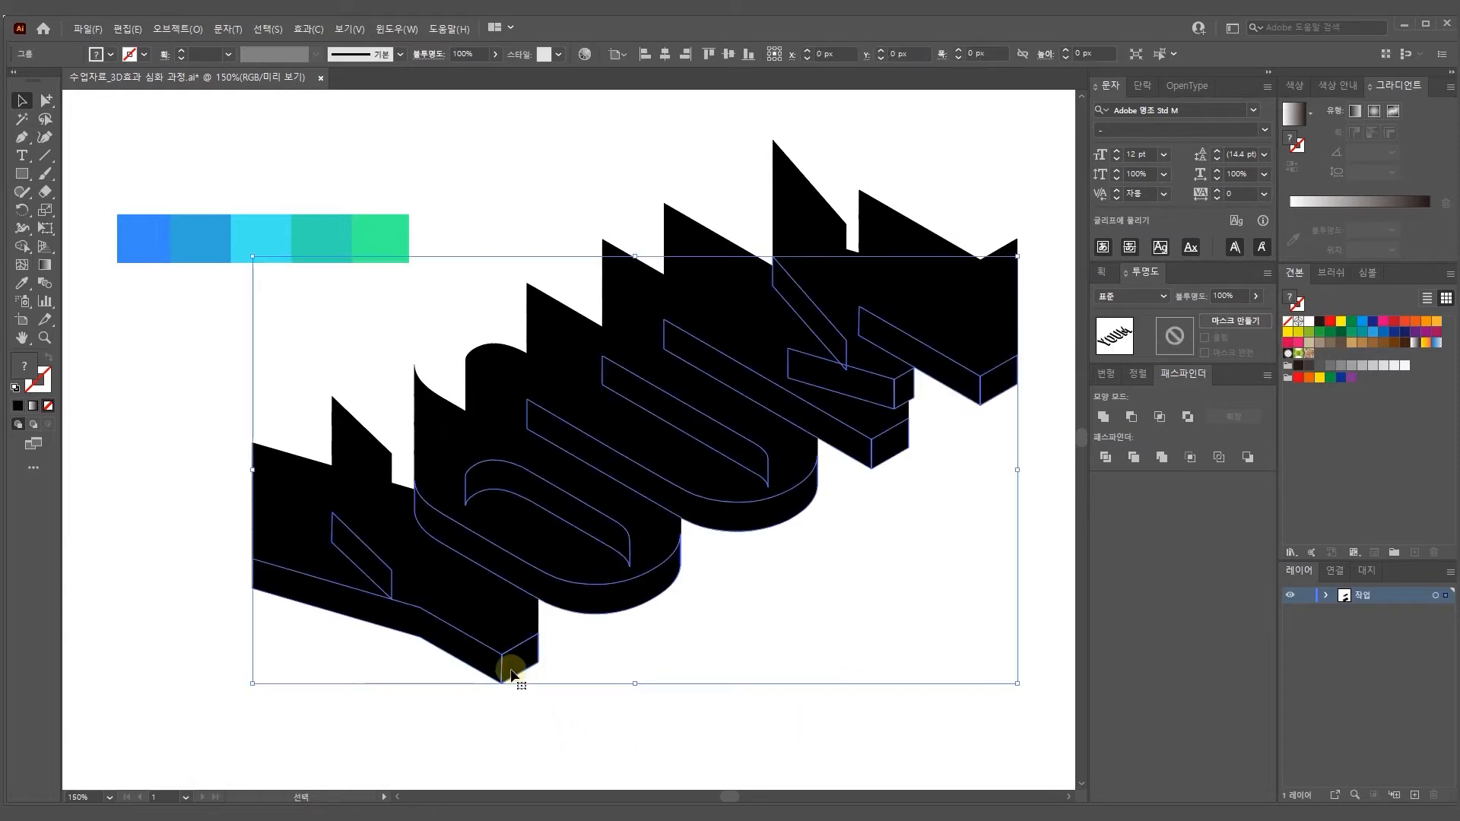
click(21, 283)
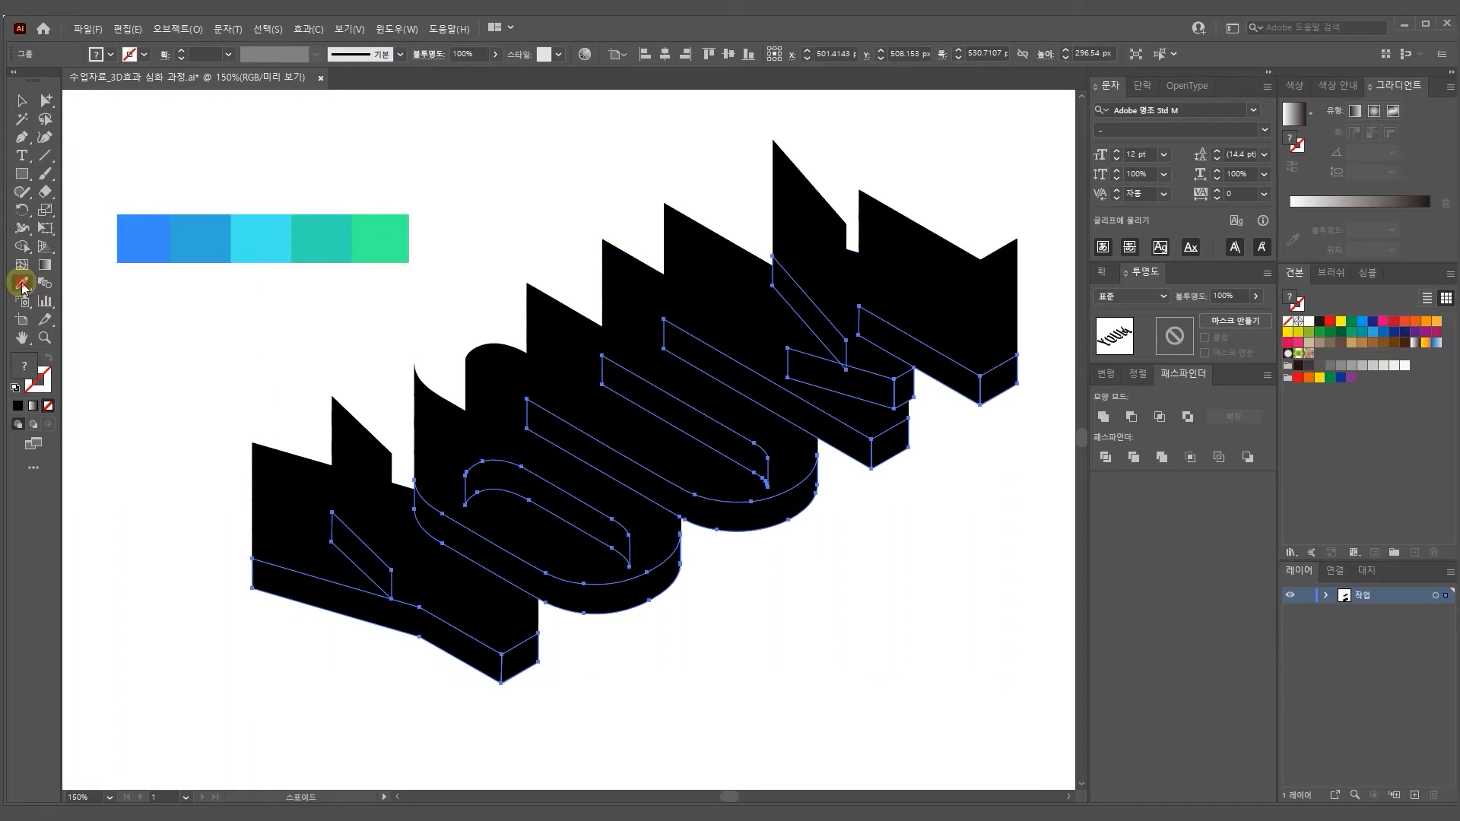
click(134, 238)
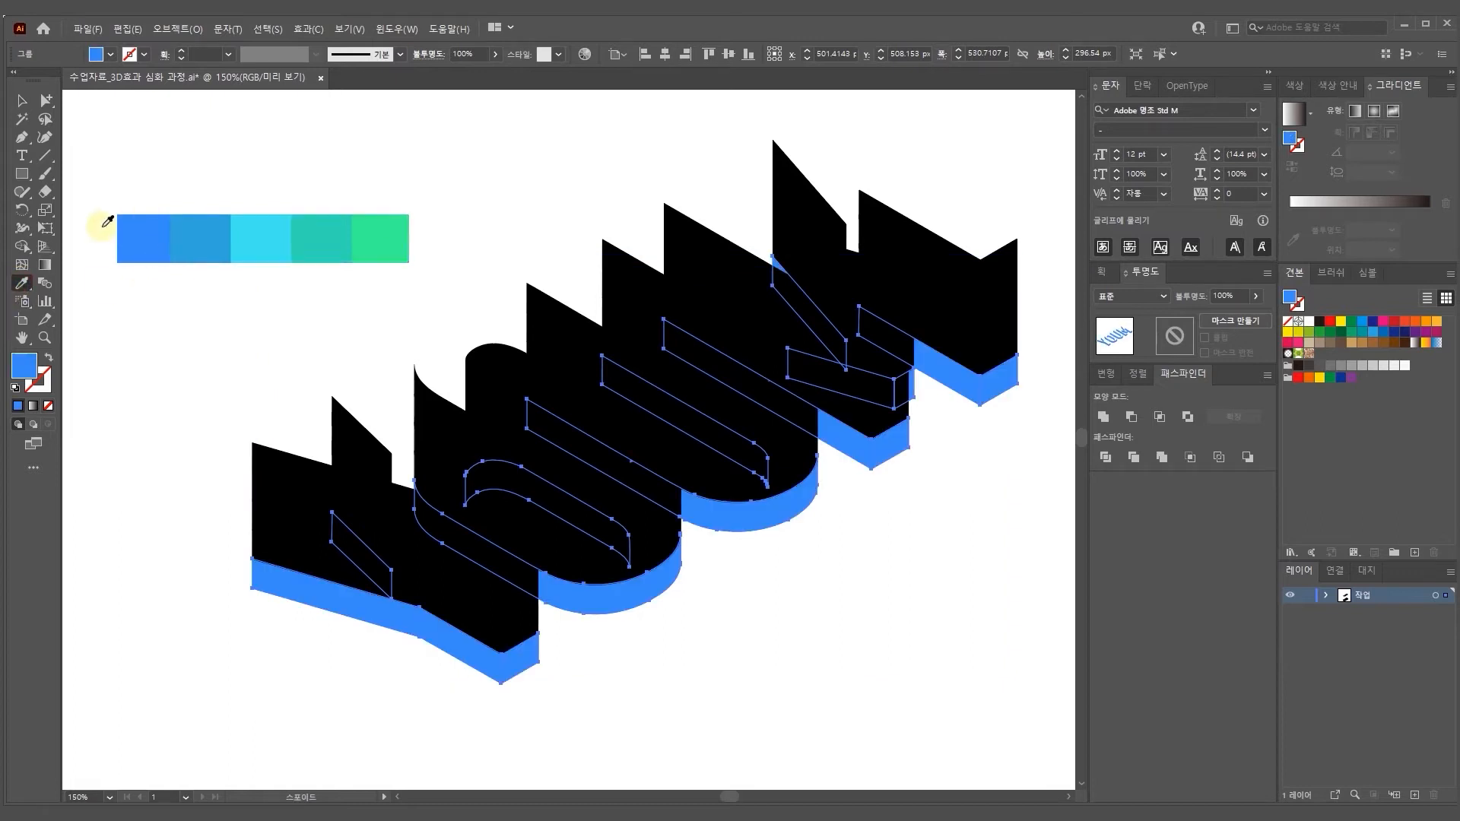
ctrl+click(477, 626)
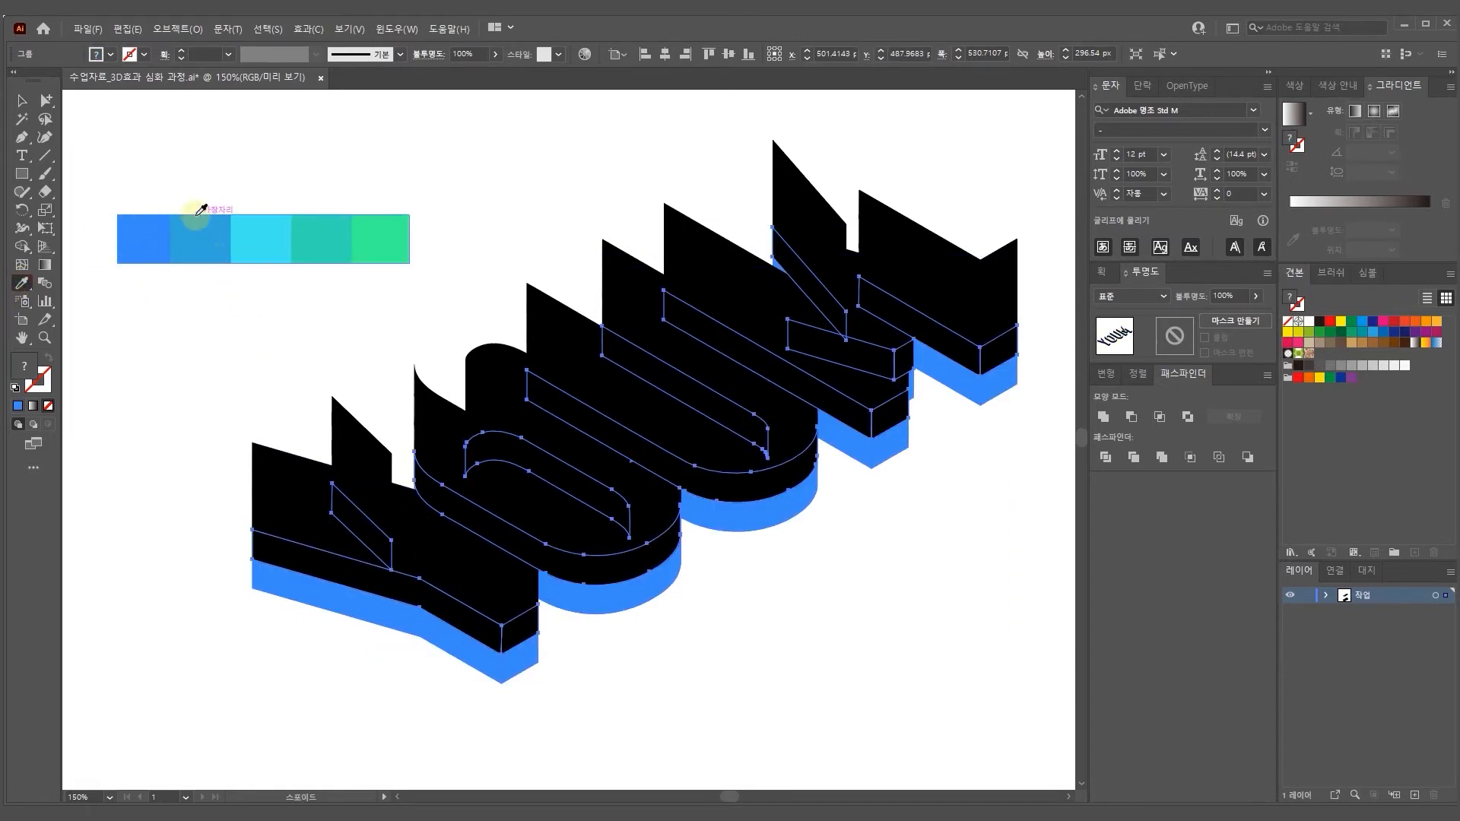
click(201, 226)
Fill the third, fourth and fifth side layers with the palette's cyan, teal and green, and deselect the artwork
ctrl+click(489, 603)
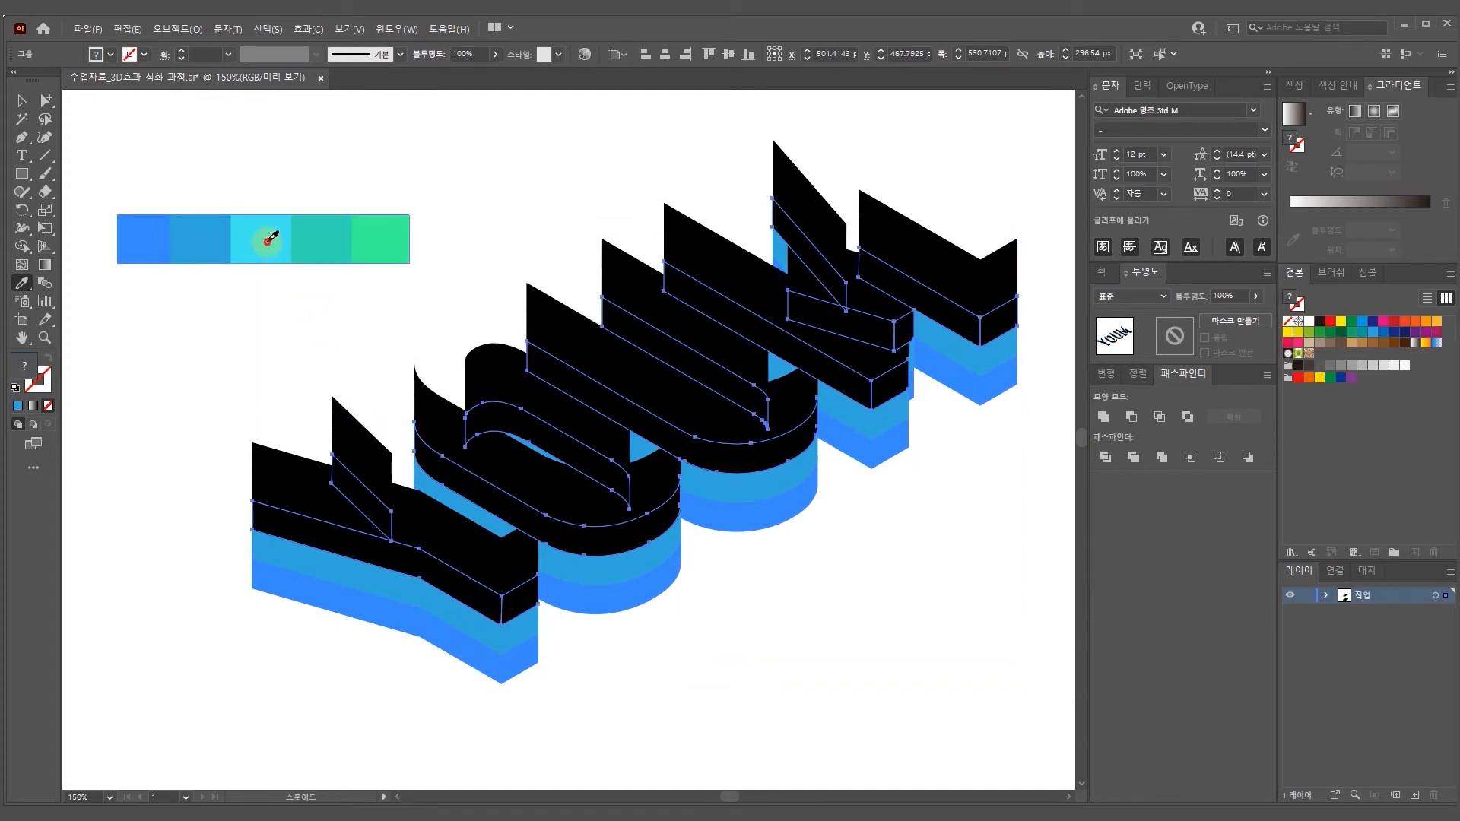
click(274, 236)
ctrl+click(498, 570)
click(327, 242)
ctrl+click(478, 526)
click(373, 244)
key(v)
click(136, 279)
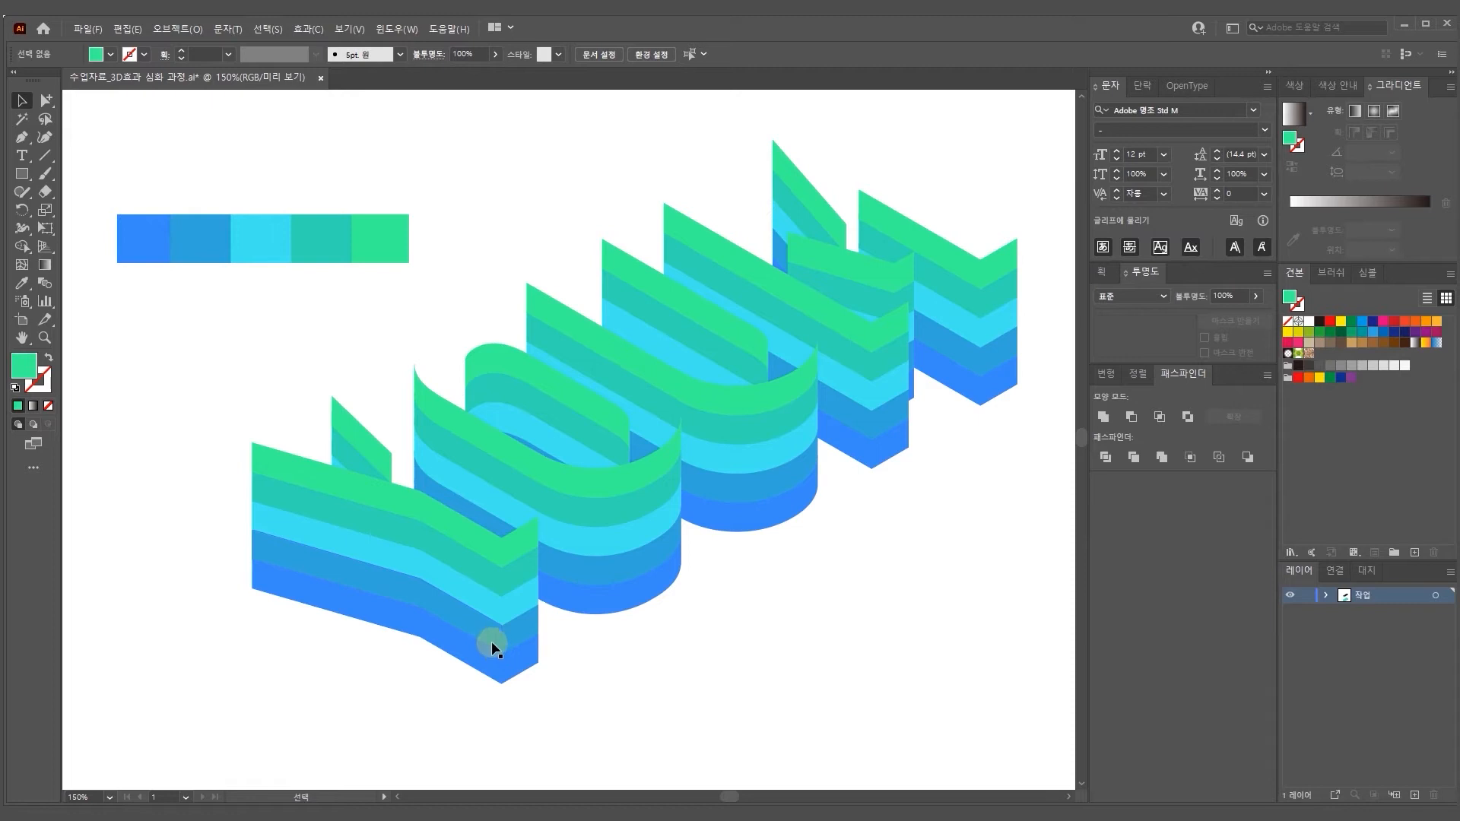
Select all five coloured side layers and ungroup them into separate faces
click(433, 583)
click(336, 681)
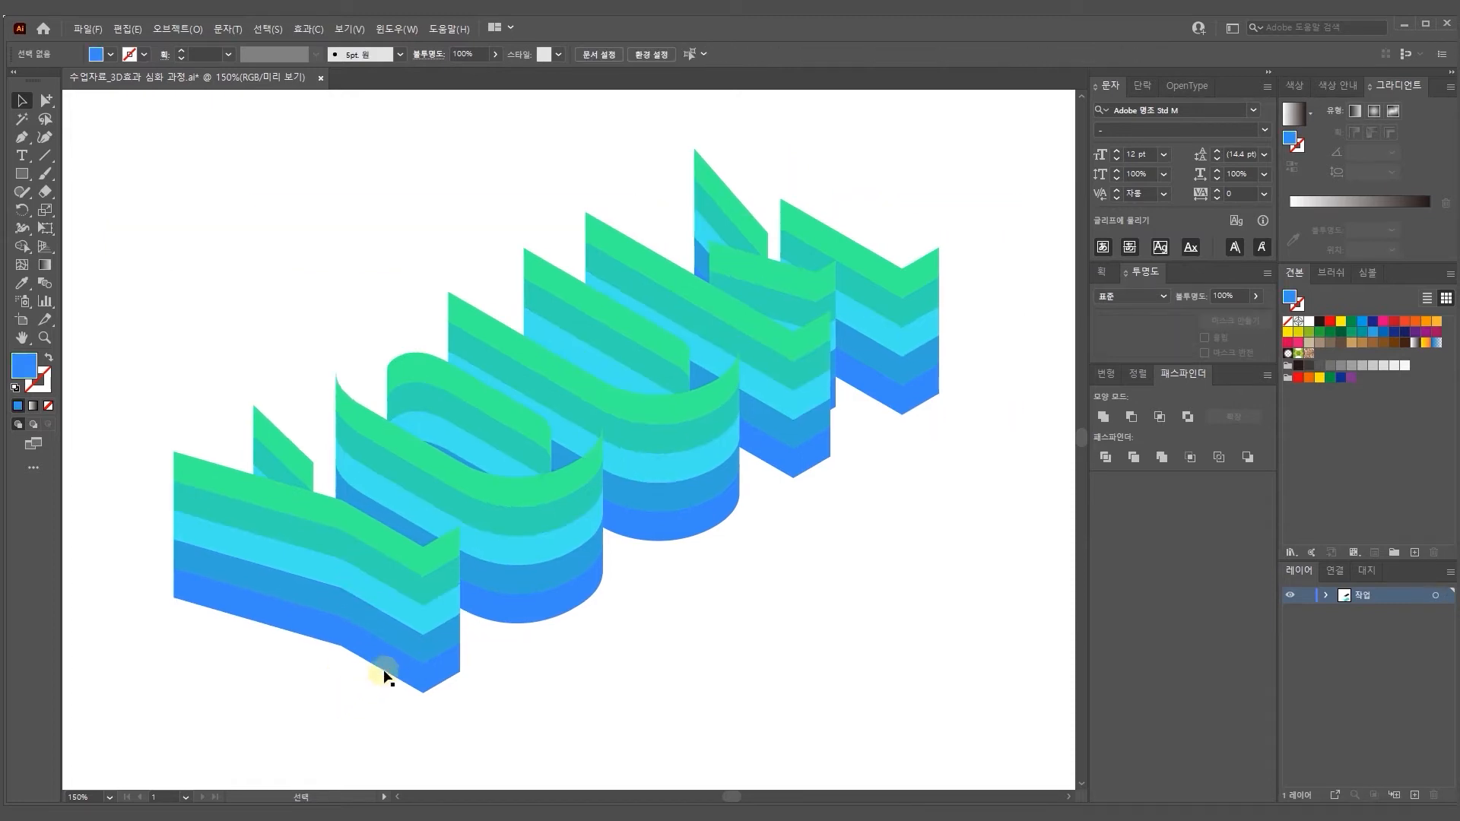
click(389, 670)
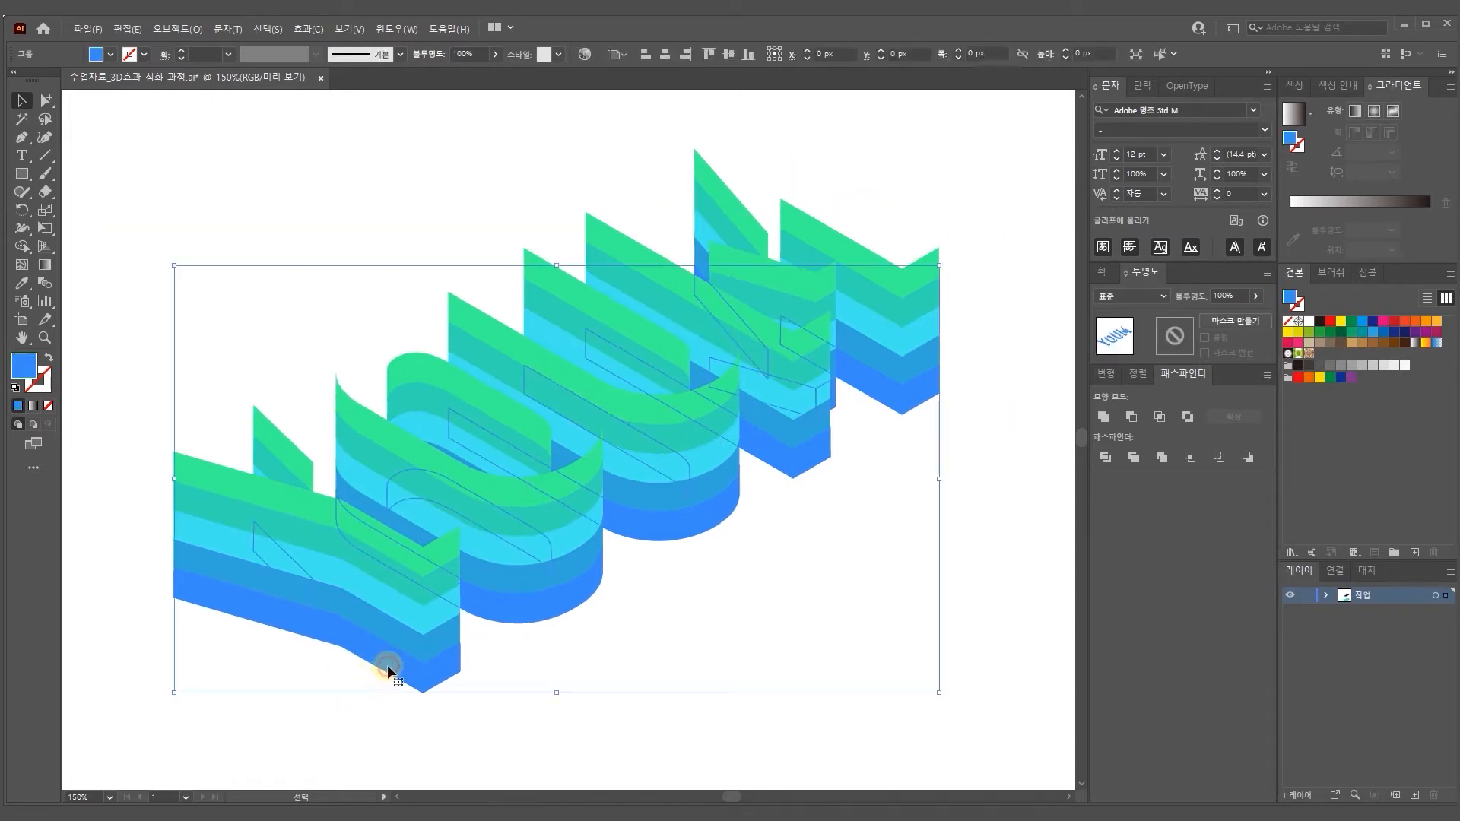
click(335, 707)
drag(140, 136, 946, 664)
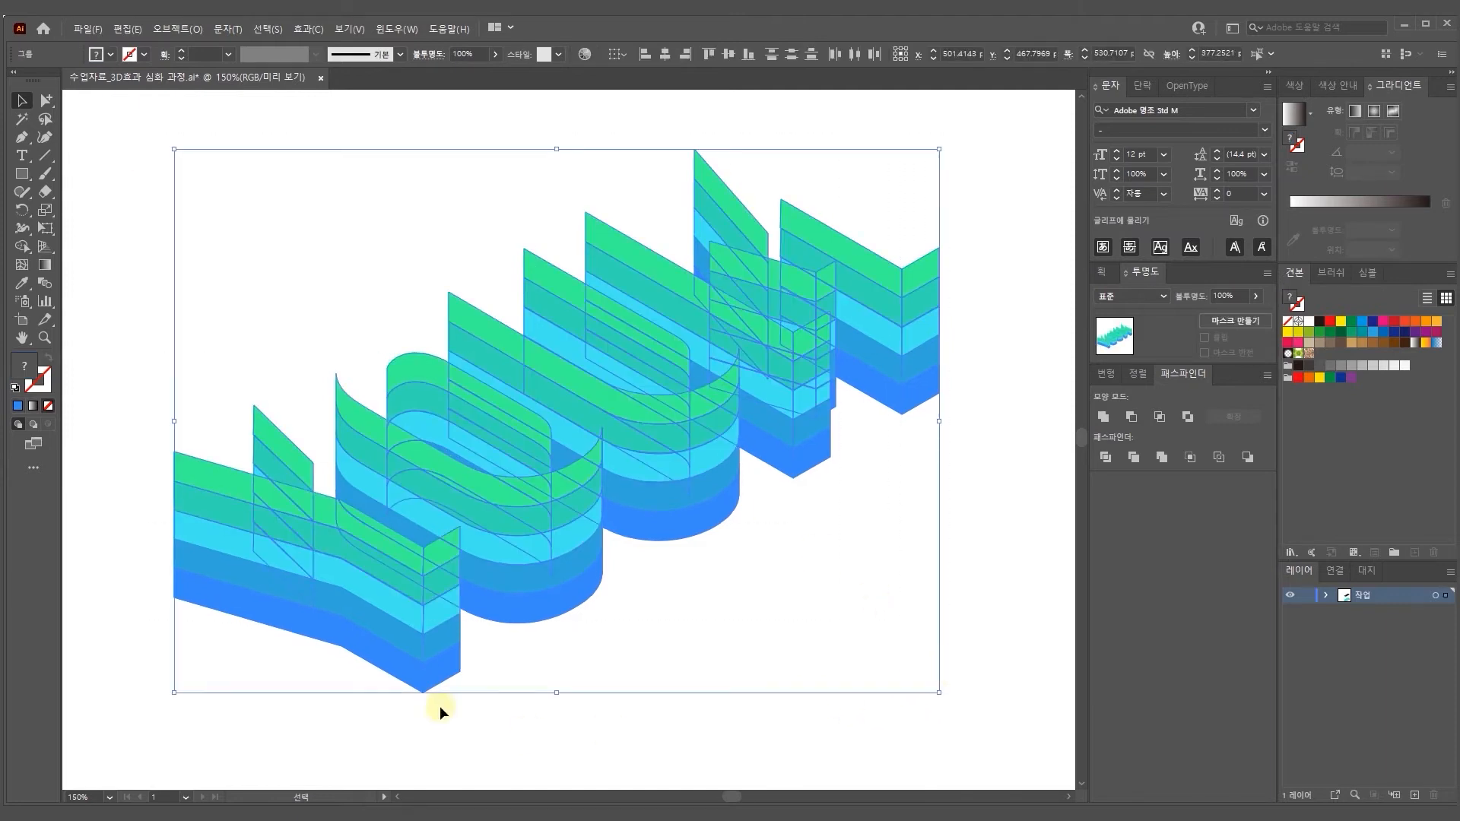
right_click(406, 661)
click(483, 549)
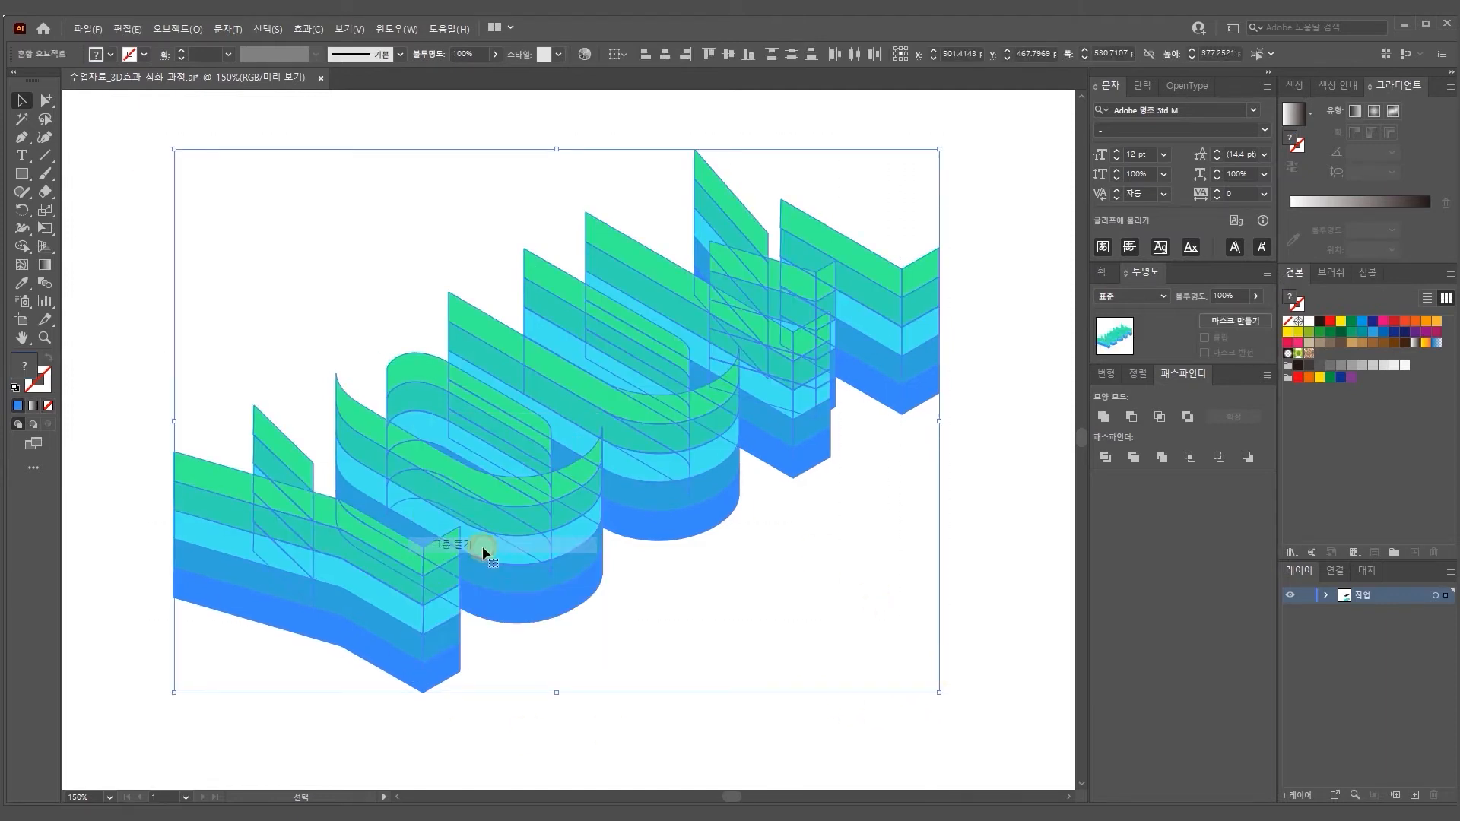
click(342, 712)
click(366, 650)
click(257, 681)
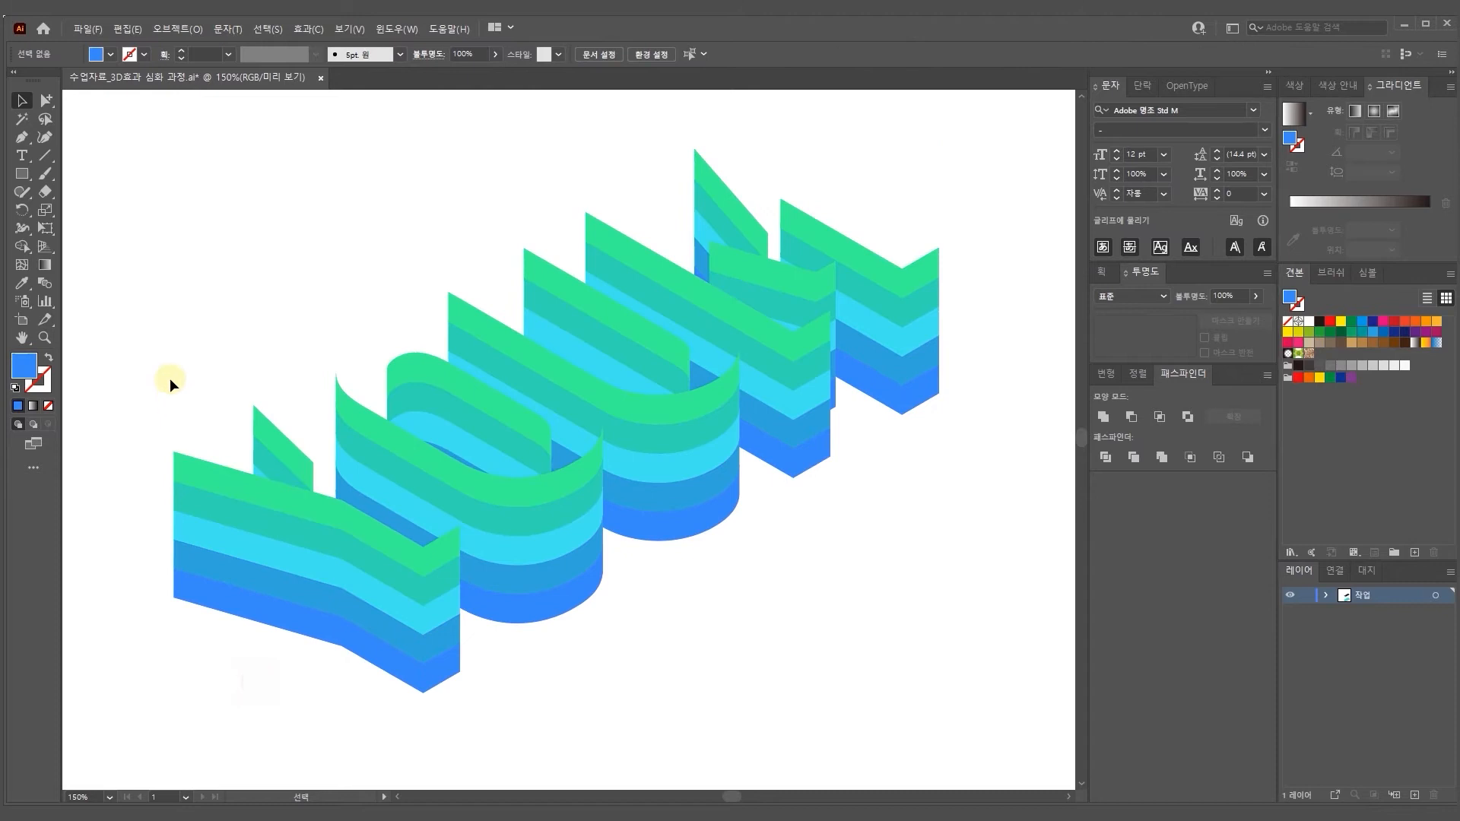
Select all side faces of the letter Y across the five colour layers and group them
drag(168, 351, 325, 667)
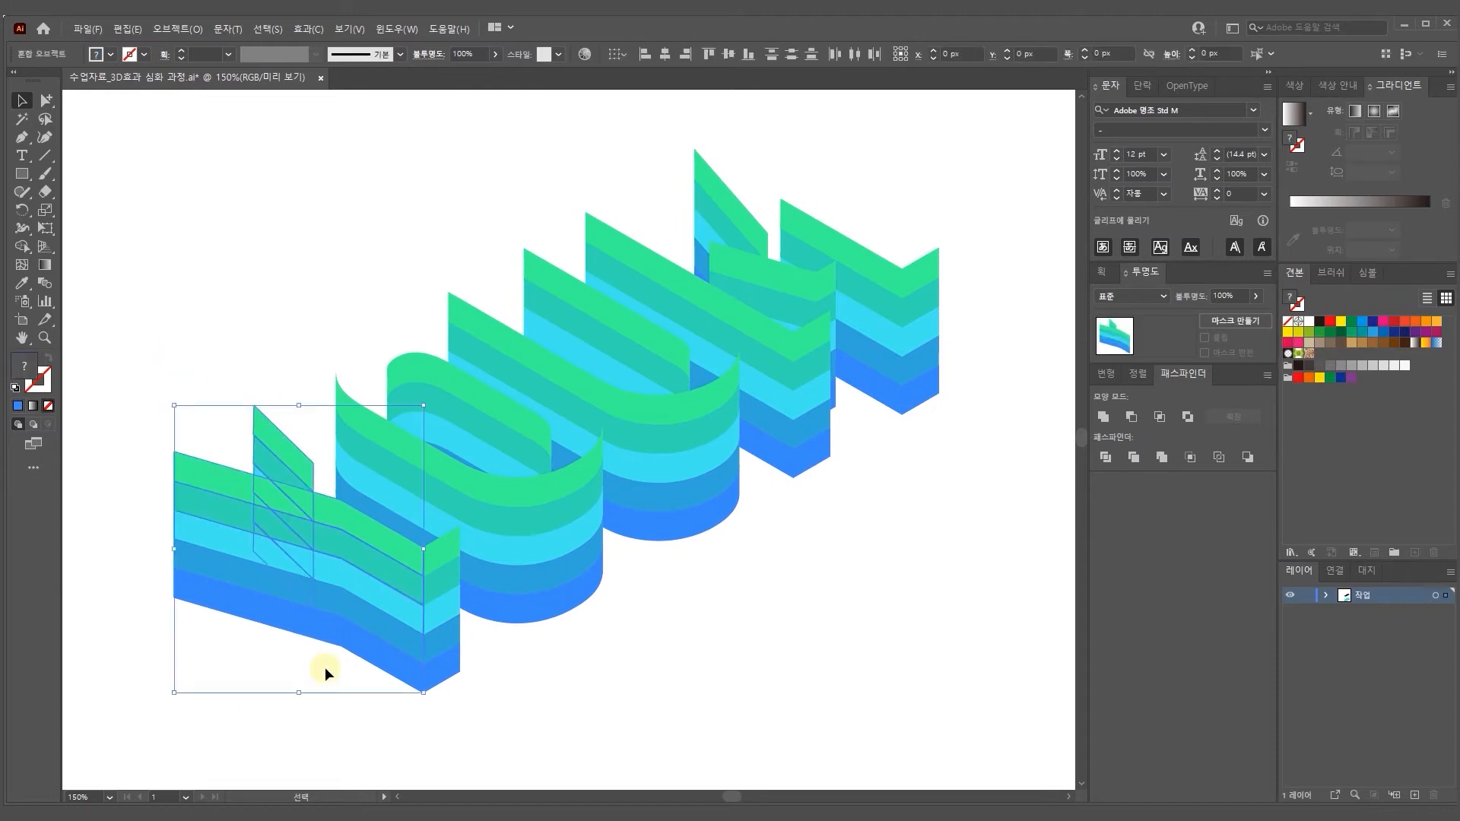
shift+click(440, 560)
shift+click(445, 617)
shift+click(445, 642)
shift+click(446, 672)
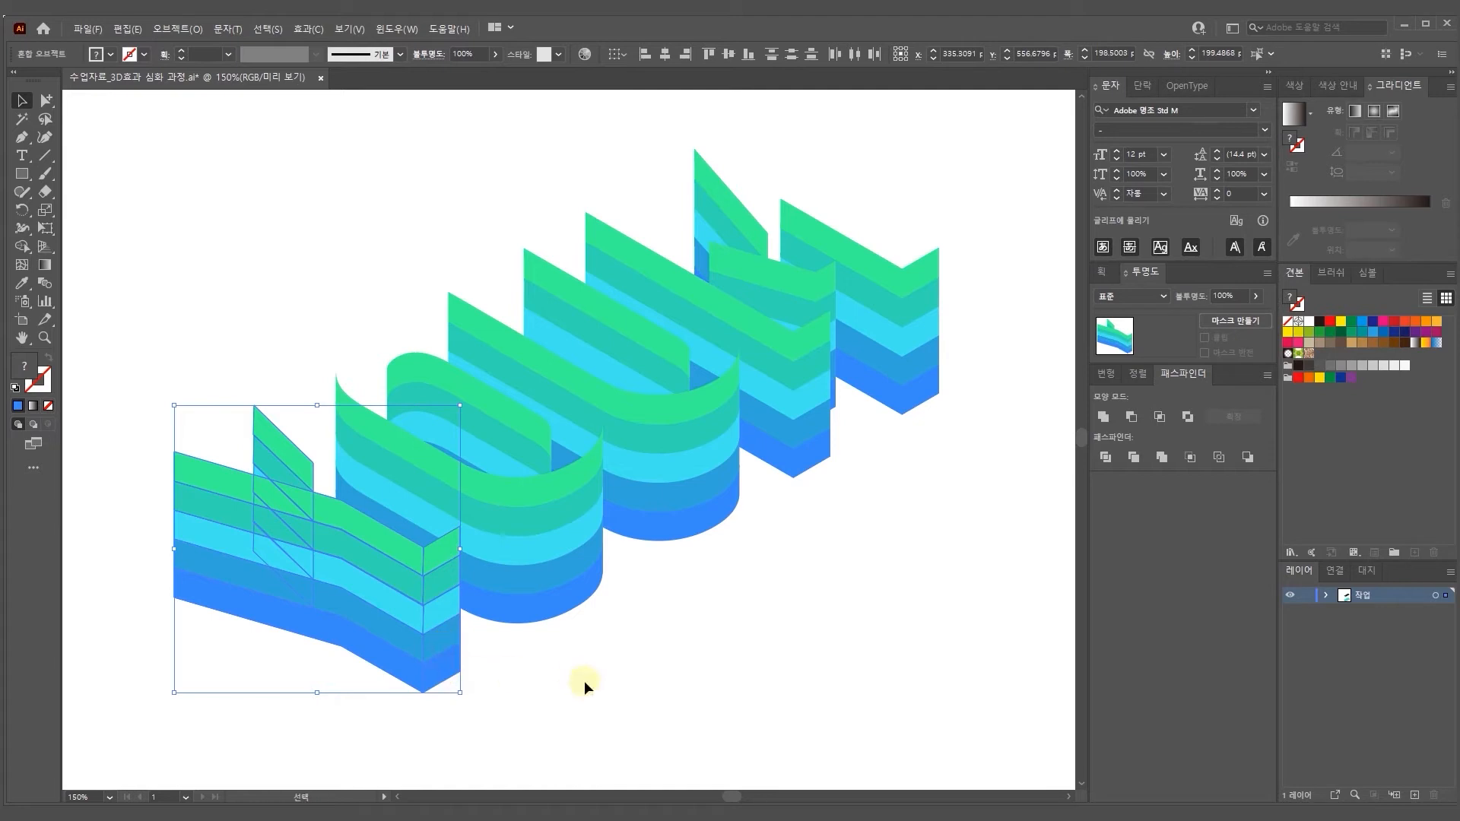
drag(399, 590, 293, 541)
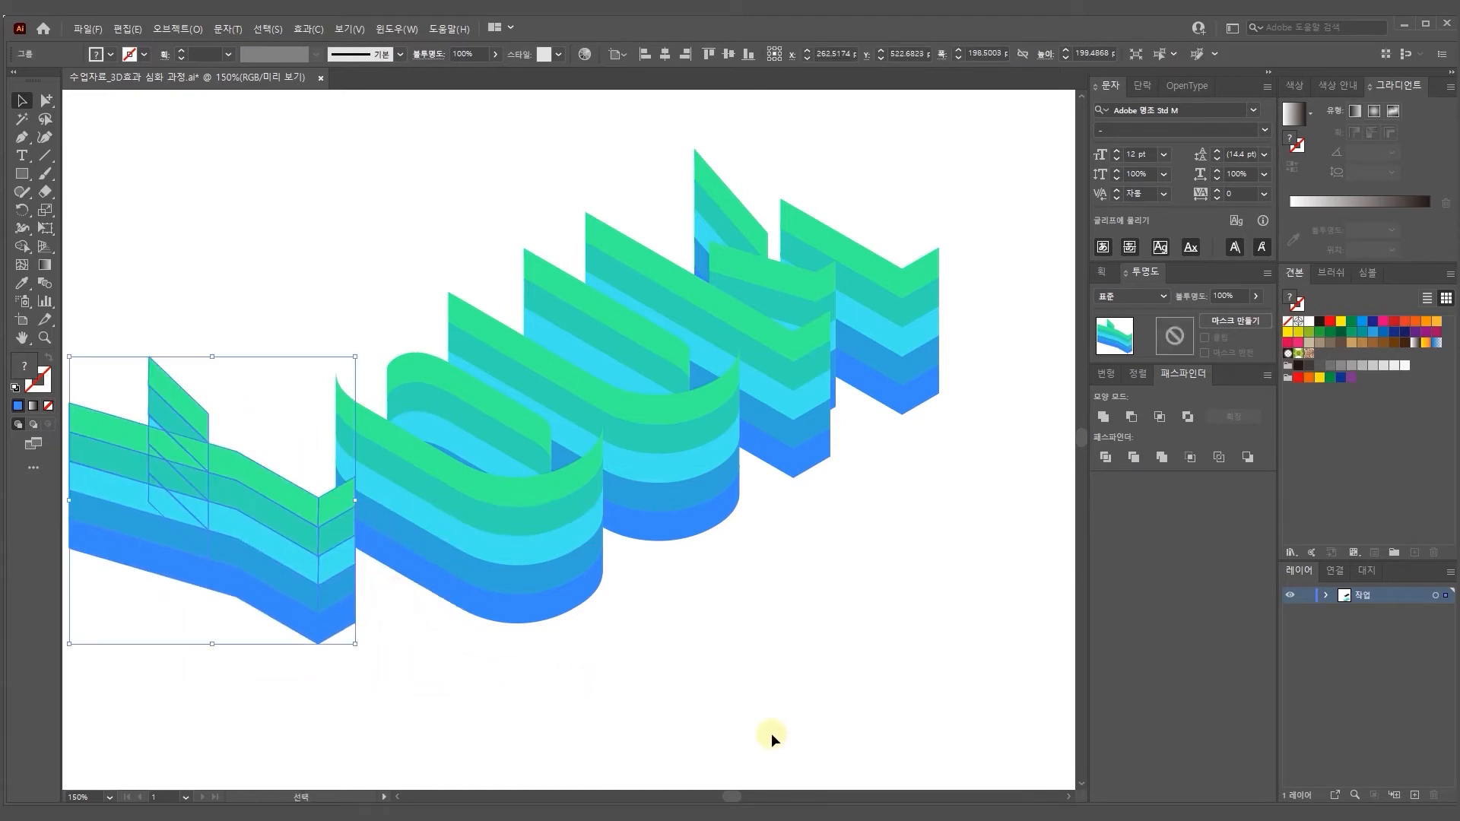
key(ctrl+z)
Select the outer and inner side faces of the letter O across all layers and group them
click(543, 530)
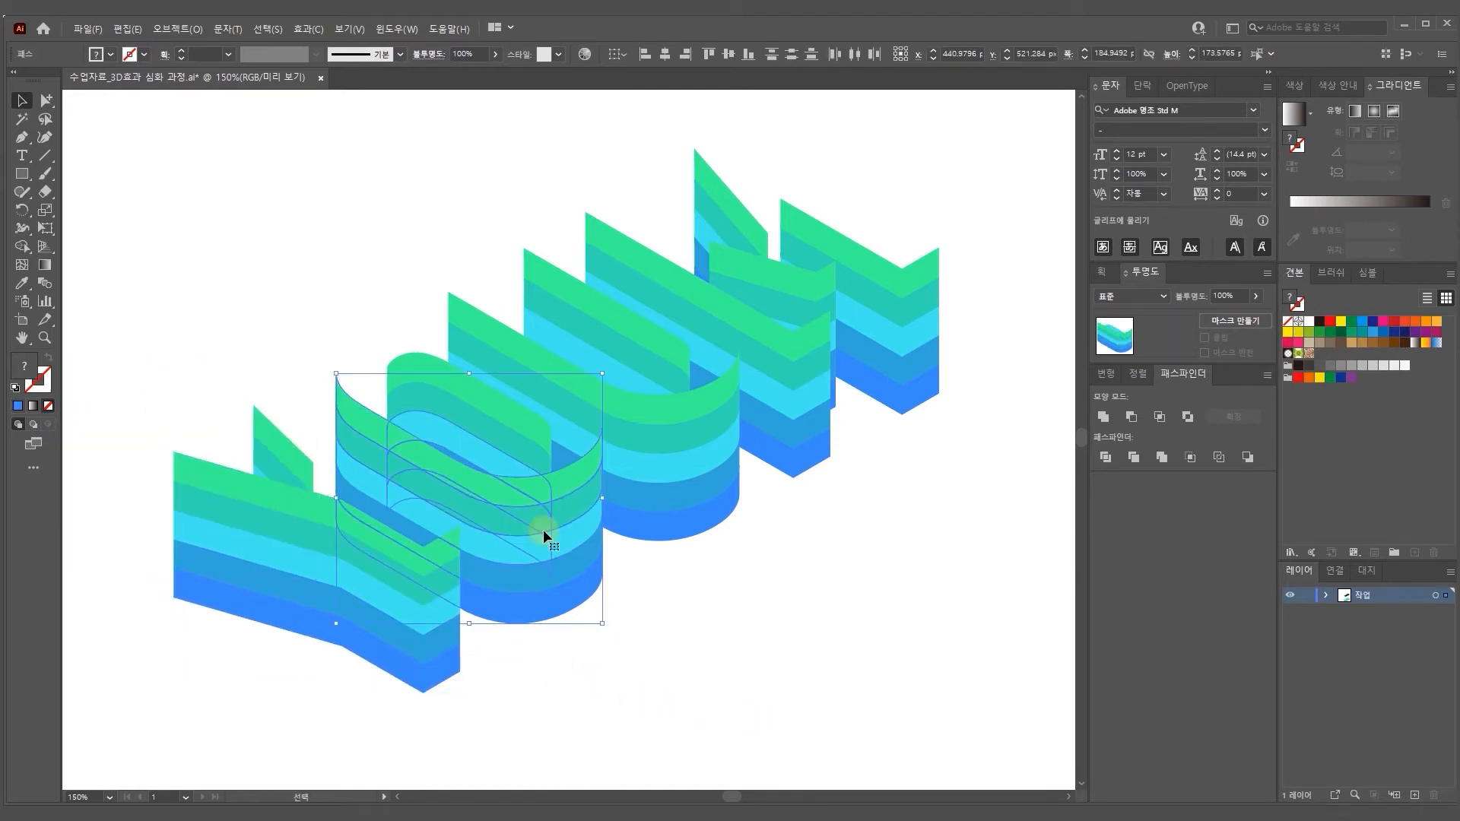
shift+click(473, 422)
shift+click(474, 396)
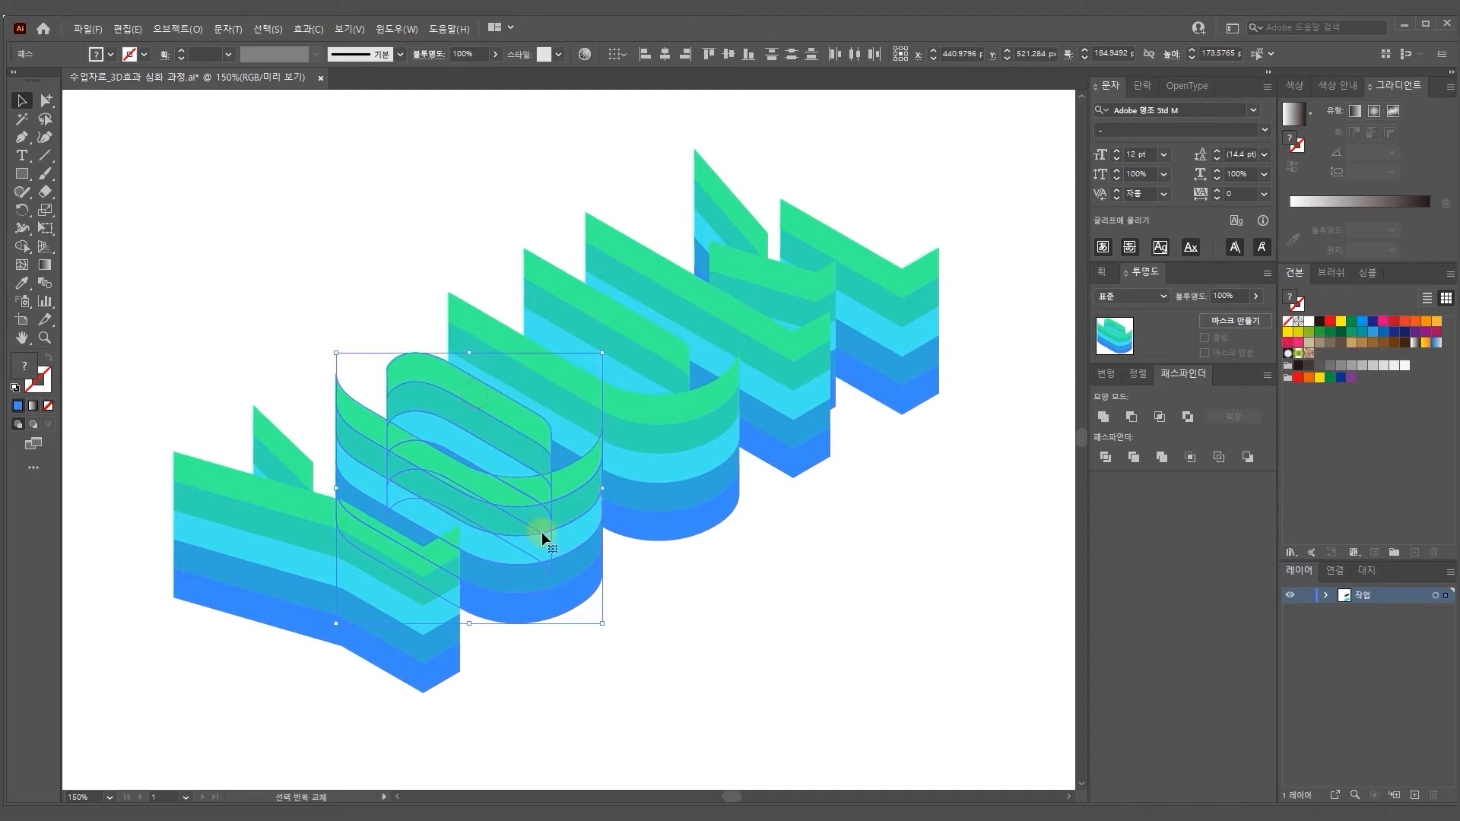
key(ctrl+g)
key(v)
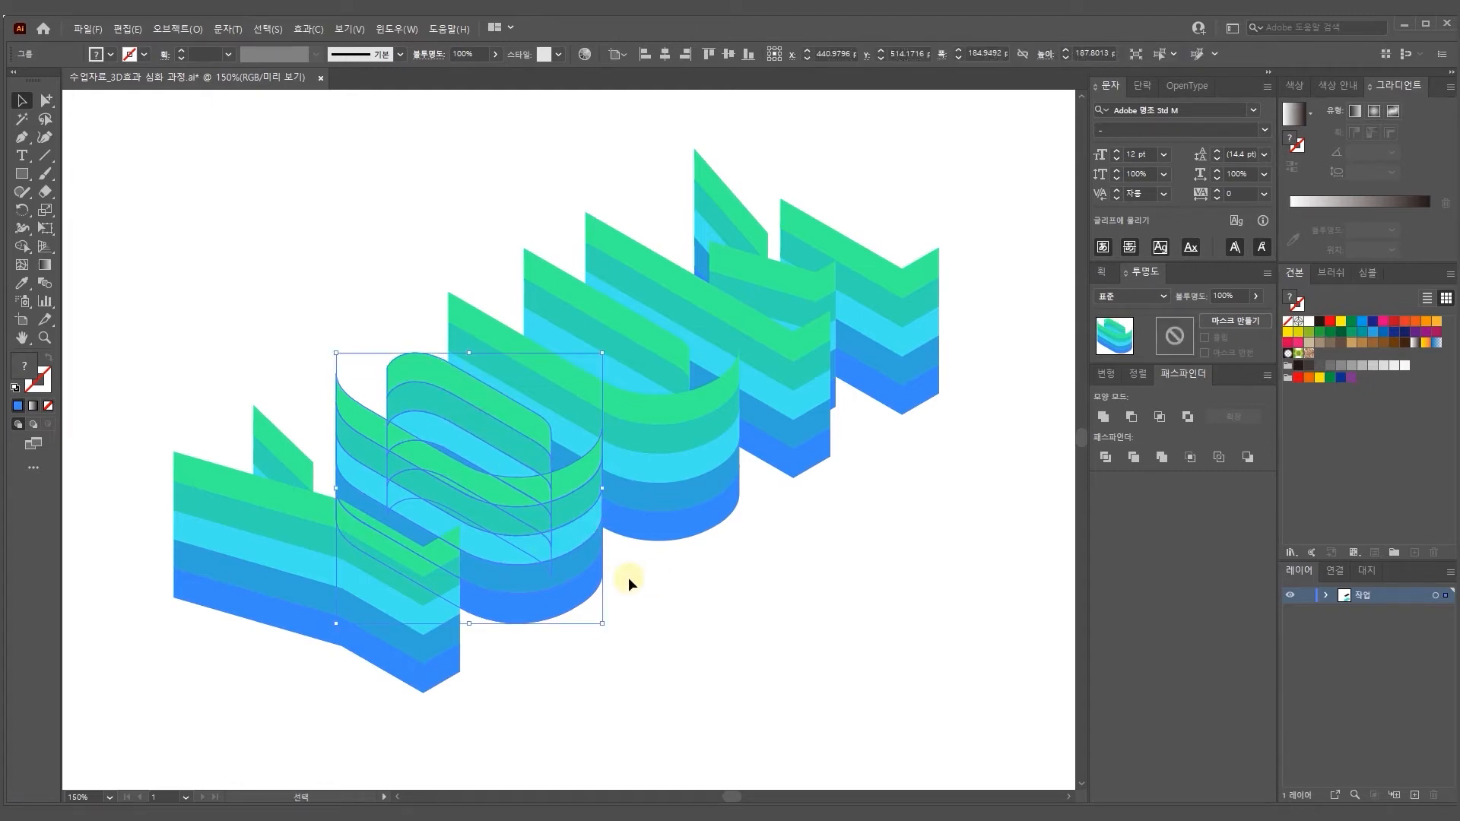
Select the side faces of the letter U across all layers, leaving out the M's faces, and group them
click(637, 385)
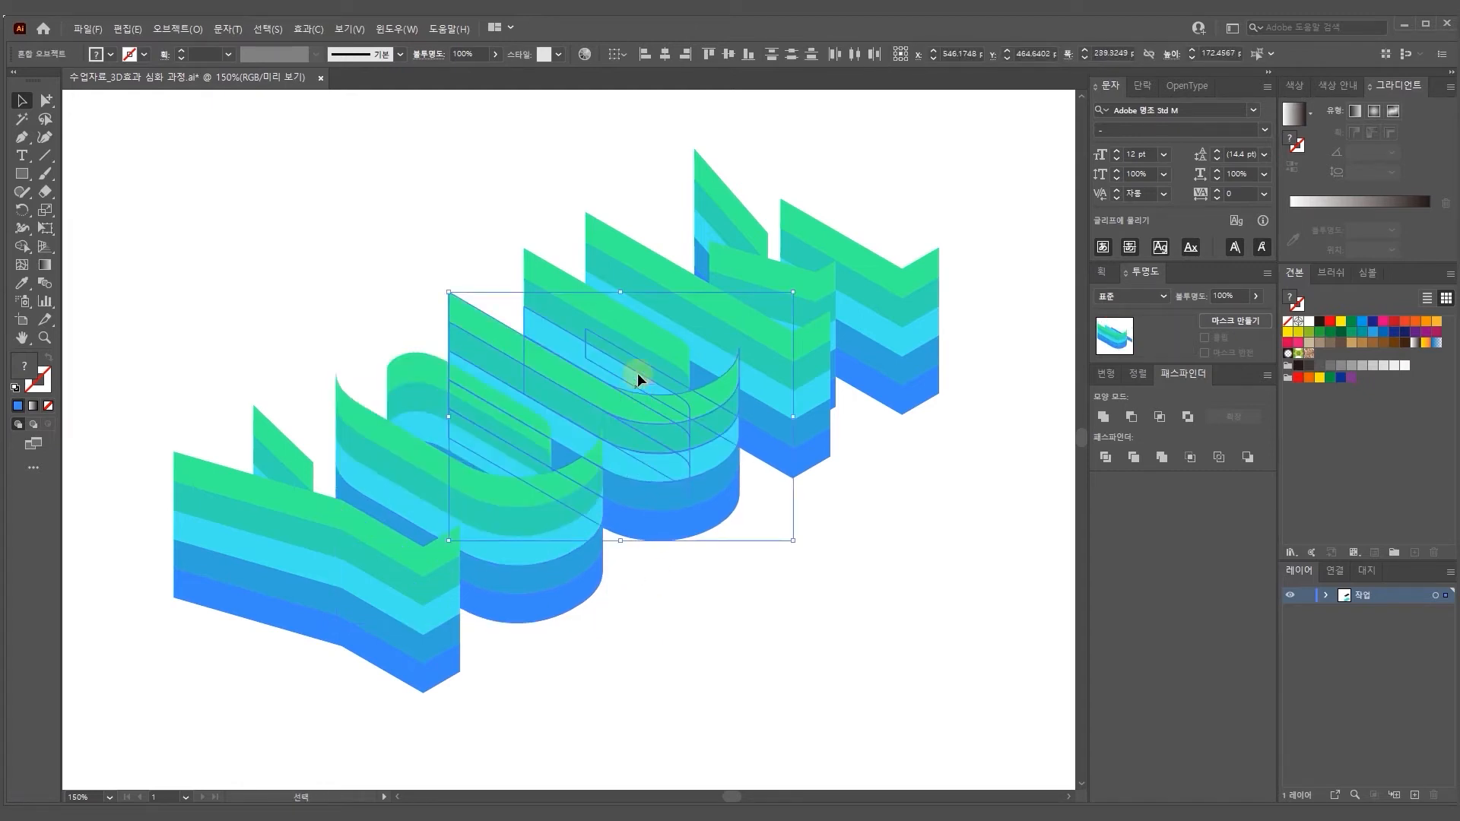
shift+click(777, 450)
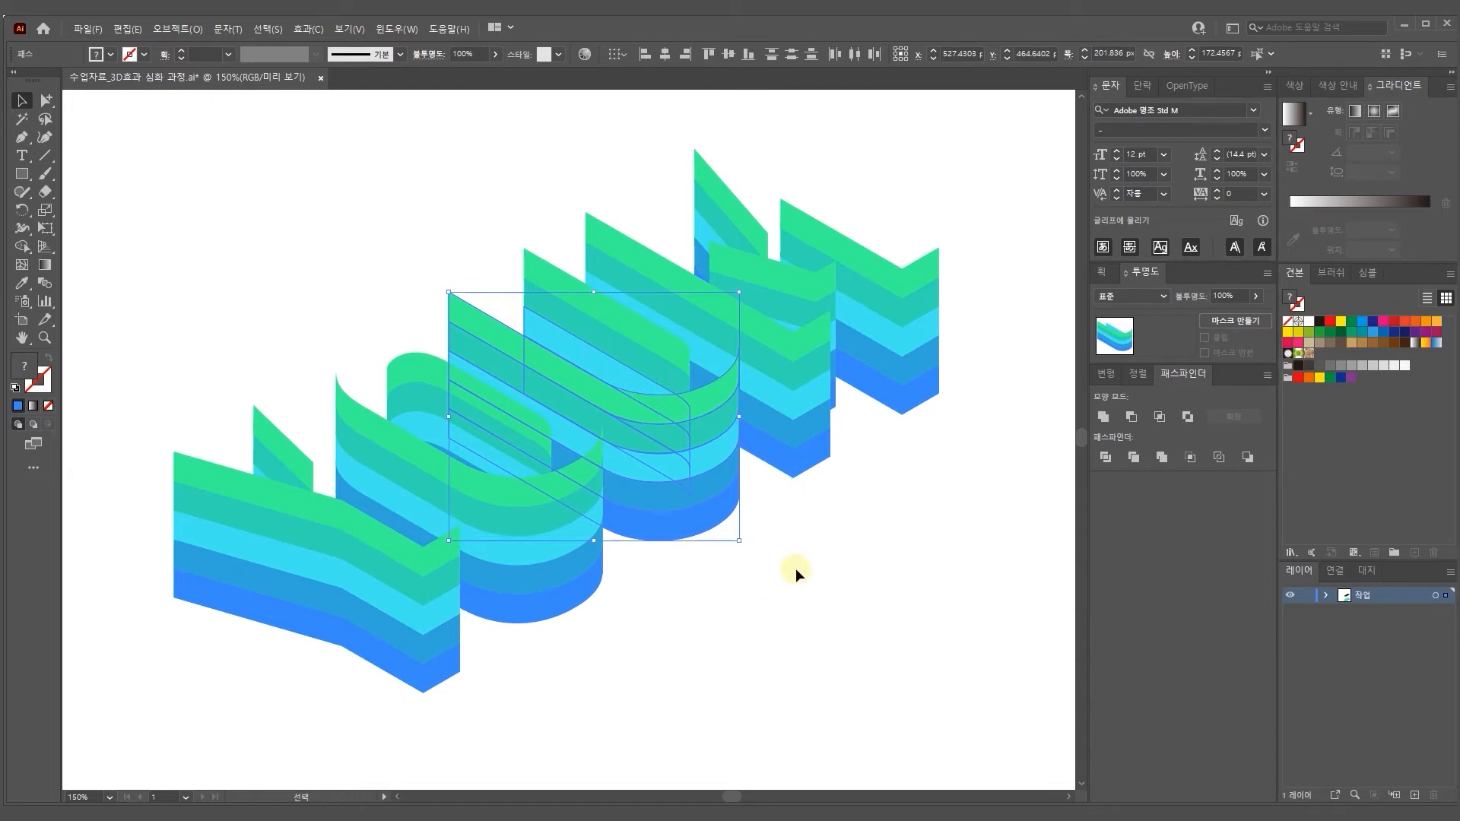
shift+click(541, 276)
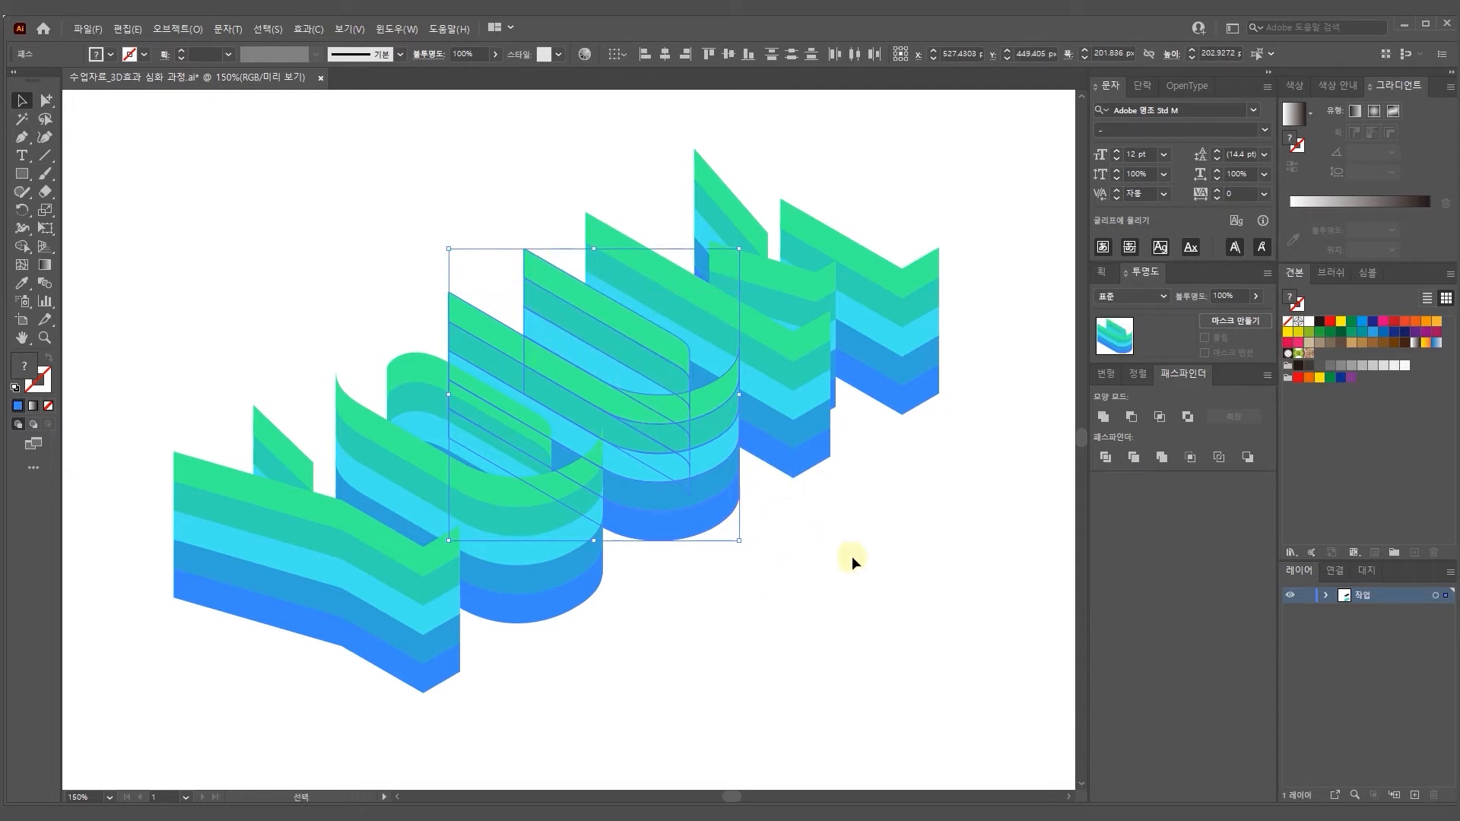
key(ctrl+g)
Select all side faces of the letter M across the five layers and group them
drag(815, 548, 757, 604)
drag(895, 548, 692, 242)
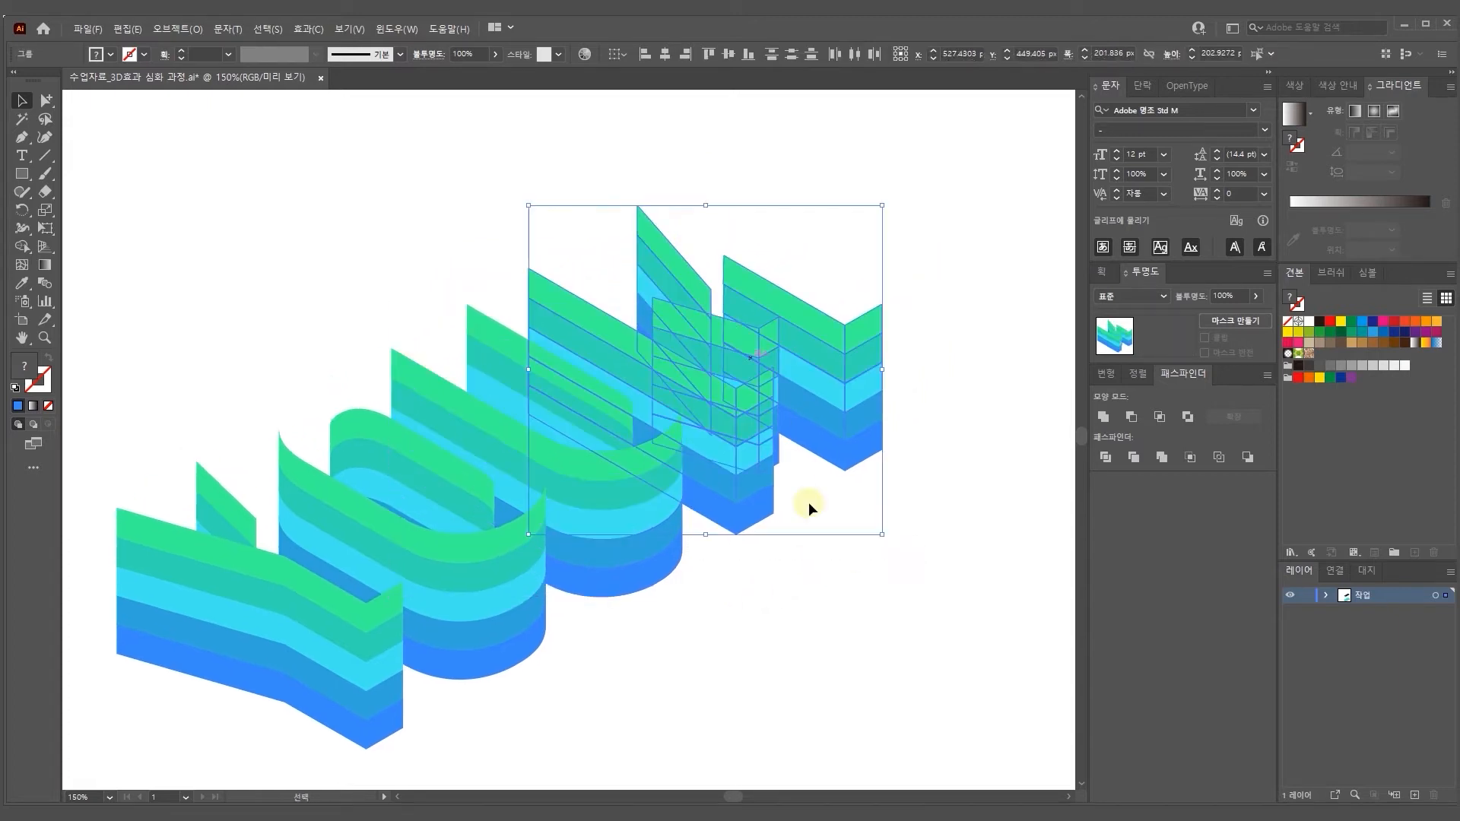
key(ctrl+g)
click(834, 561)
Try moving the grouped M and U away from the lettering, and undo both moves
drag(754, 486, 781, 429)
drag(618, 569, 595, 462)
key(ctrl+z)
key(ctrl+z)
drag(684, 688, 727, 663)
click(710, 683)
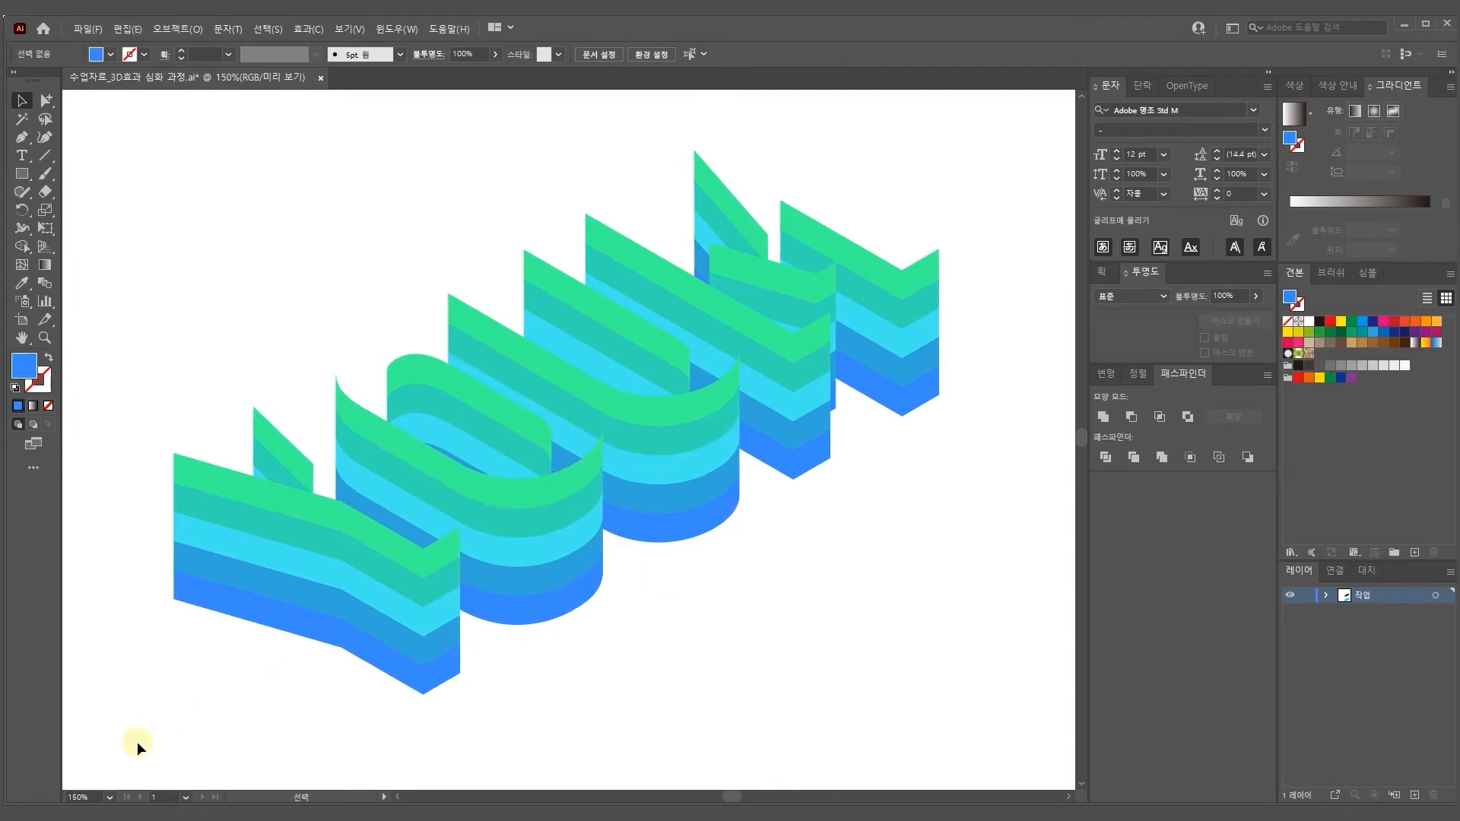
Isolate the Y group, select the five stacked strips of its large front-facing side, and group them
click(269, 590)
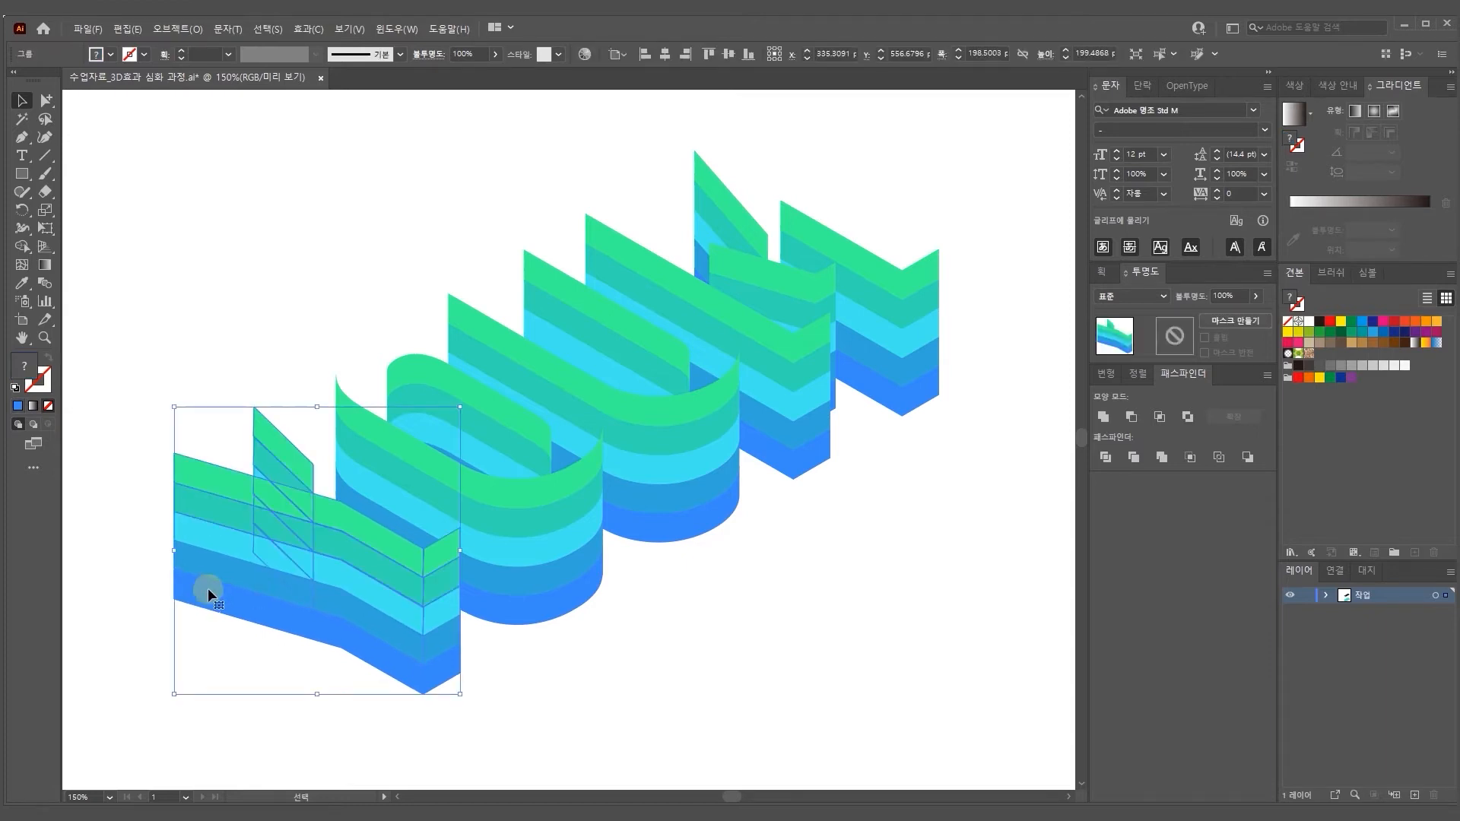
double_click(235, 513)
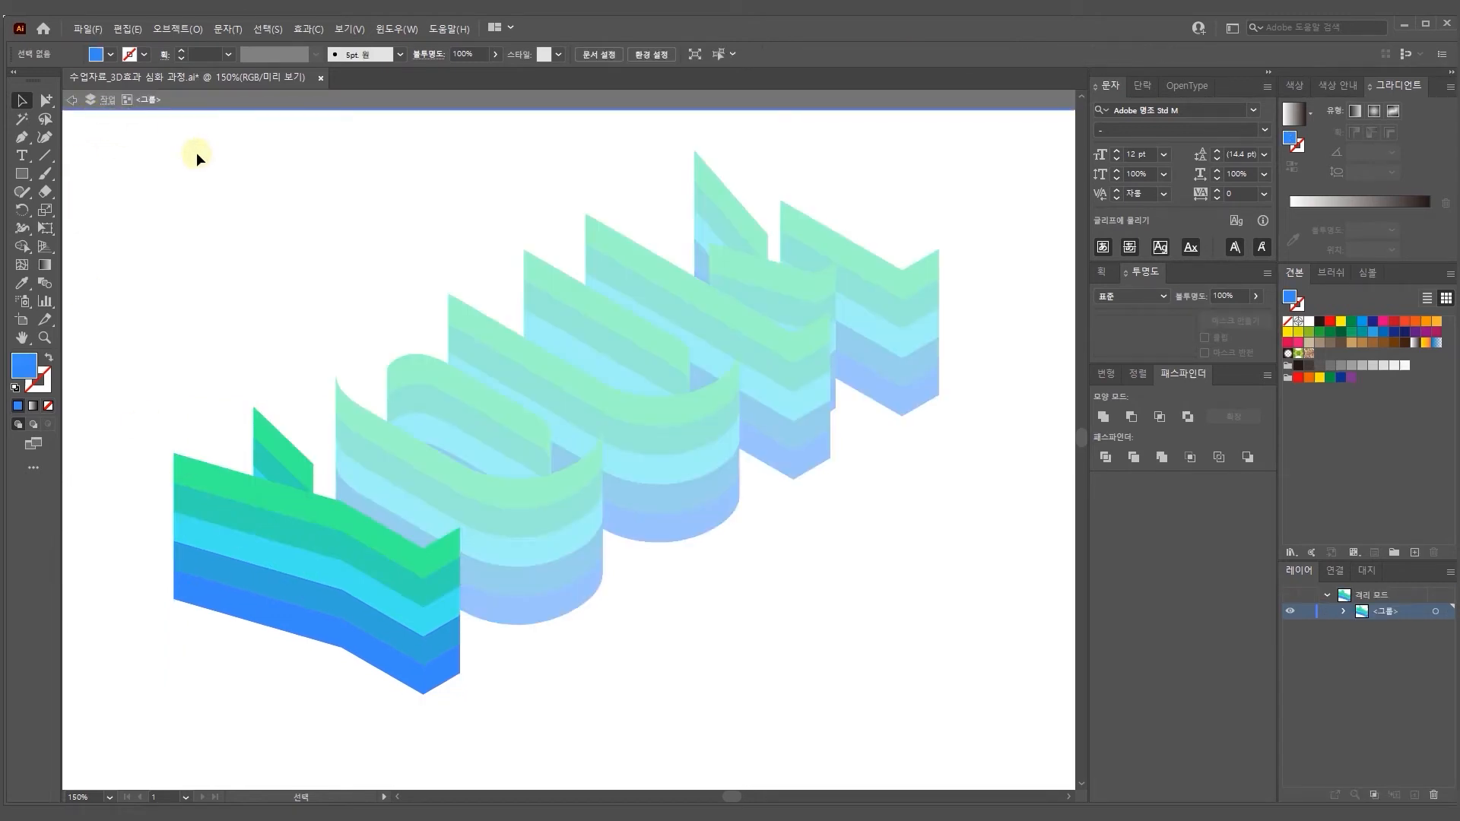
click(235, 496)
shift+click(238, 516)
shift+click(239, 543)
shift+click(242, 582)
shift+click(237, 603)
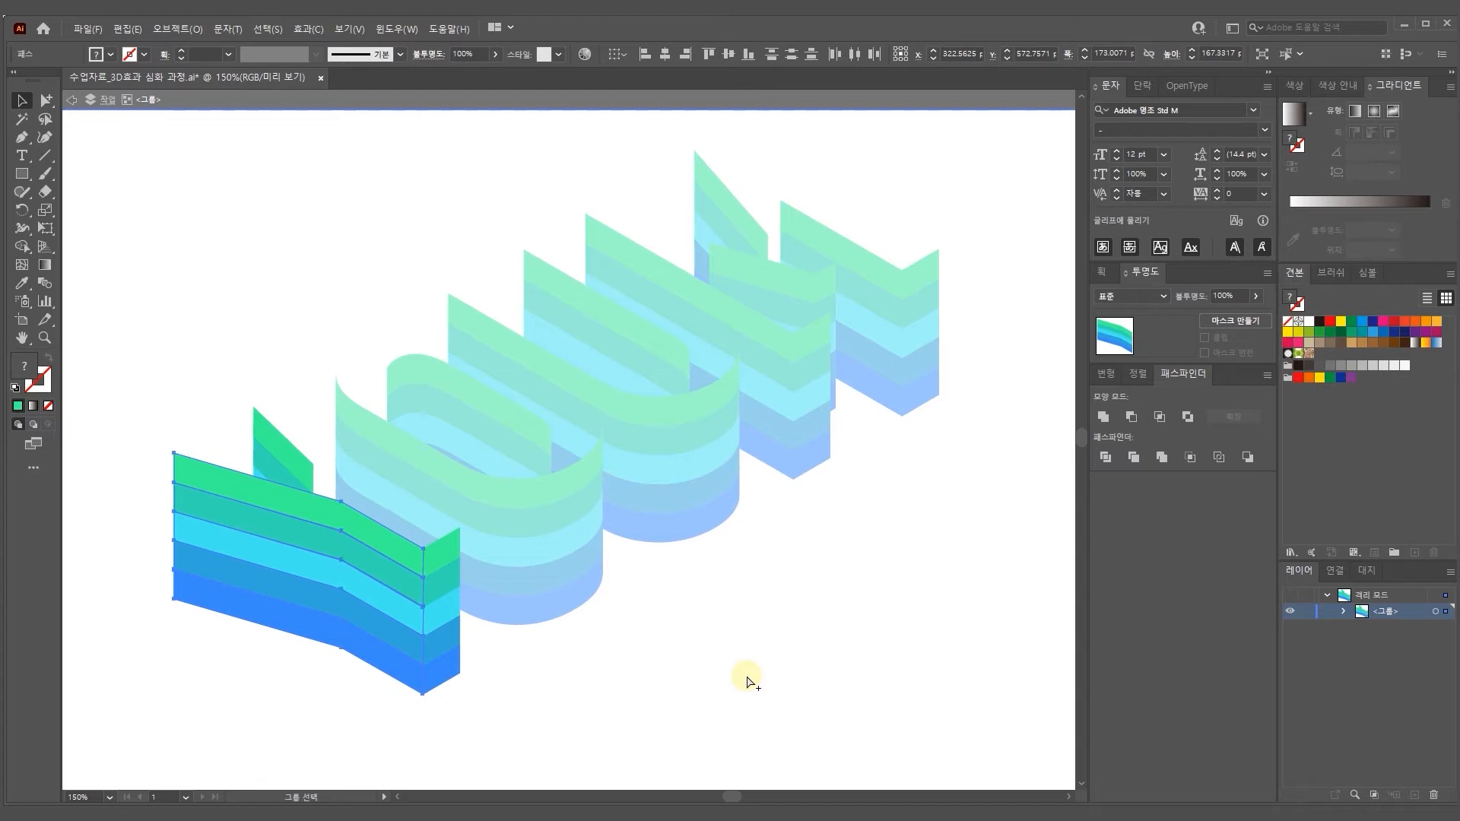
key(ctrl+g)
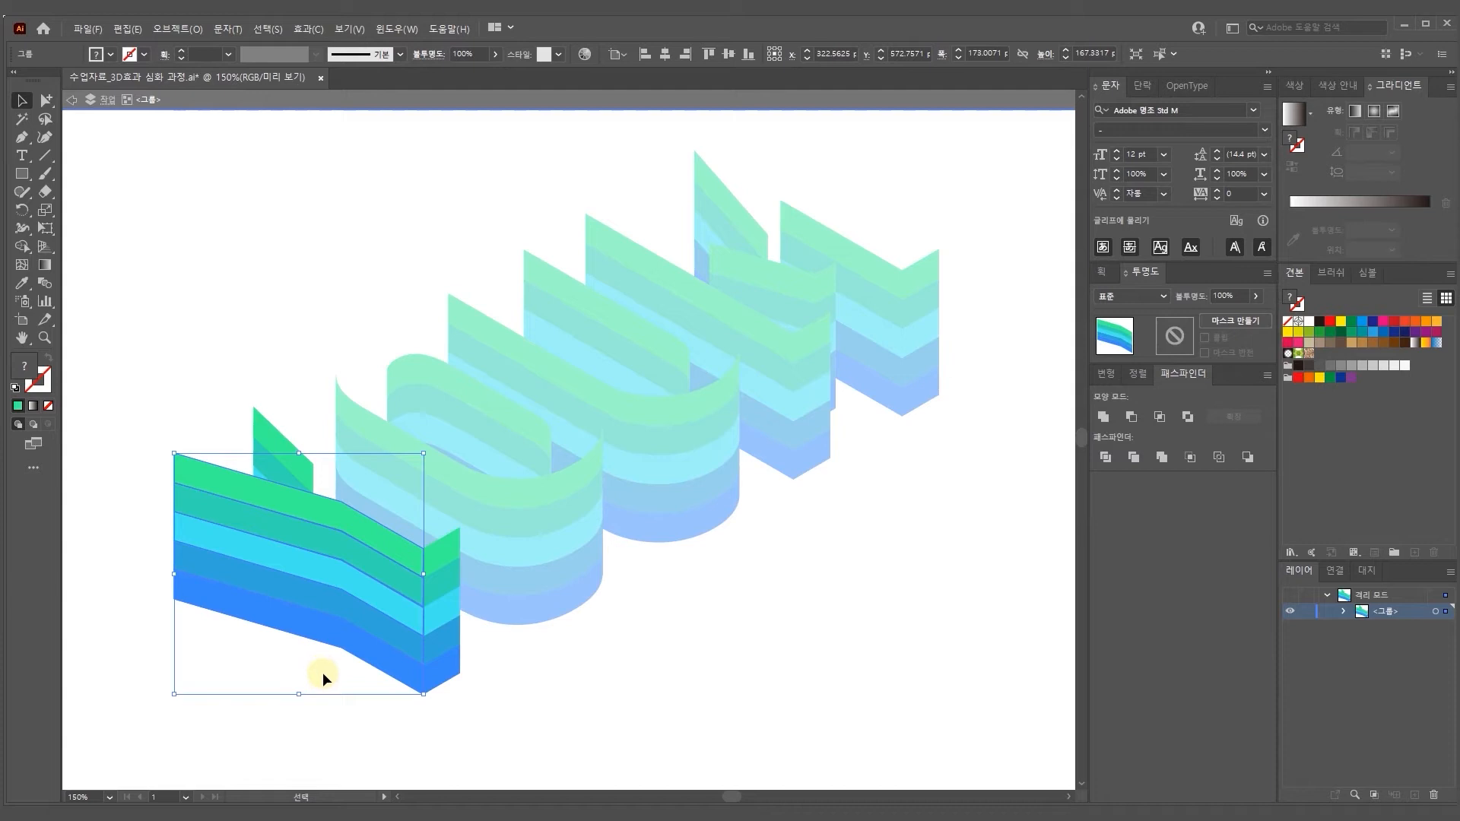
Copy the grouped Y side strips and paste the copy in place in front of the original
key(ctrl)
key(ctrl+f)
drag(271, 532, 350, 460)
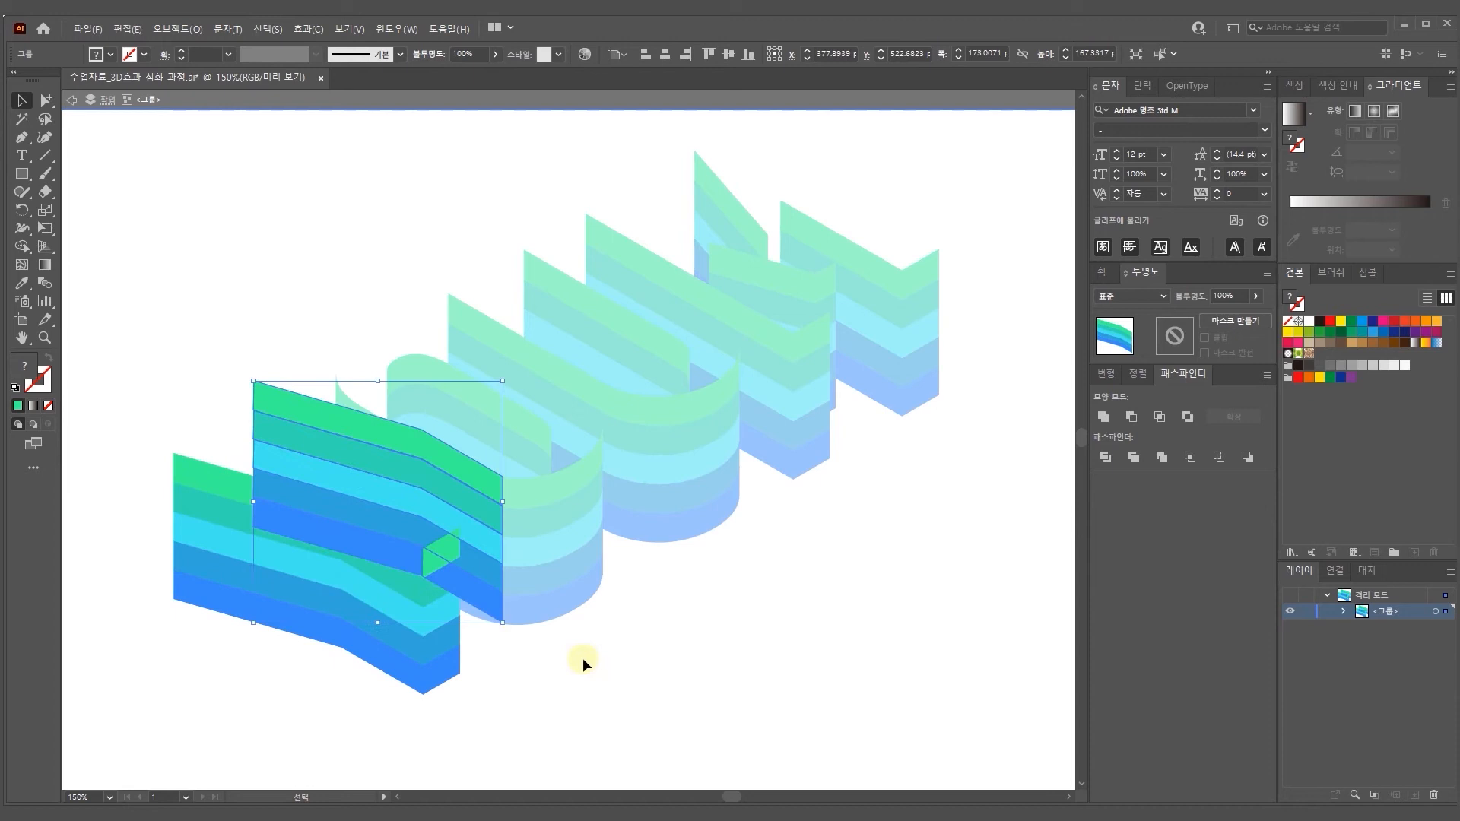
key(ctrl+z)
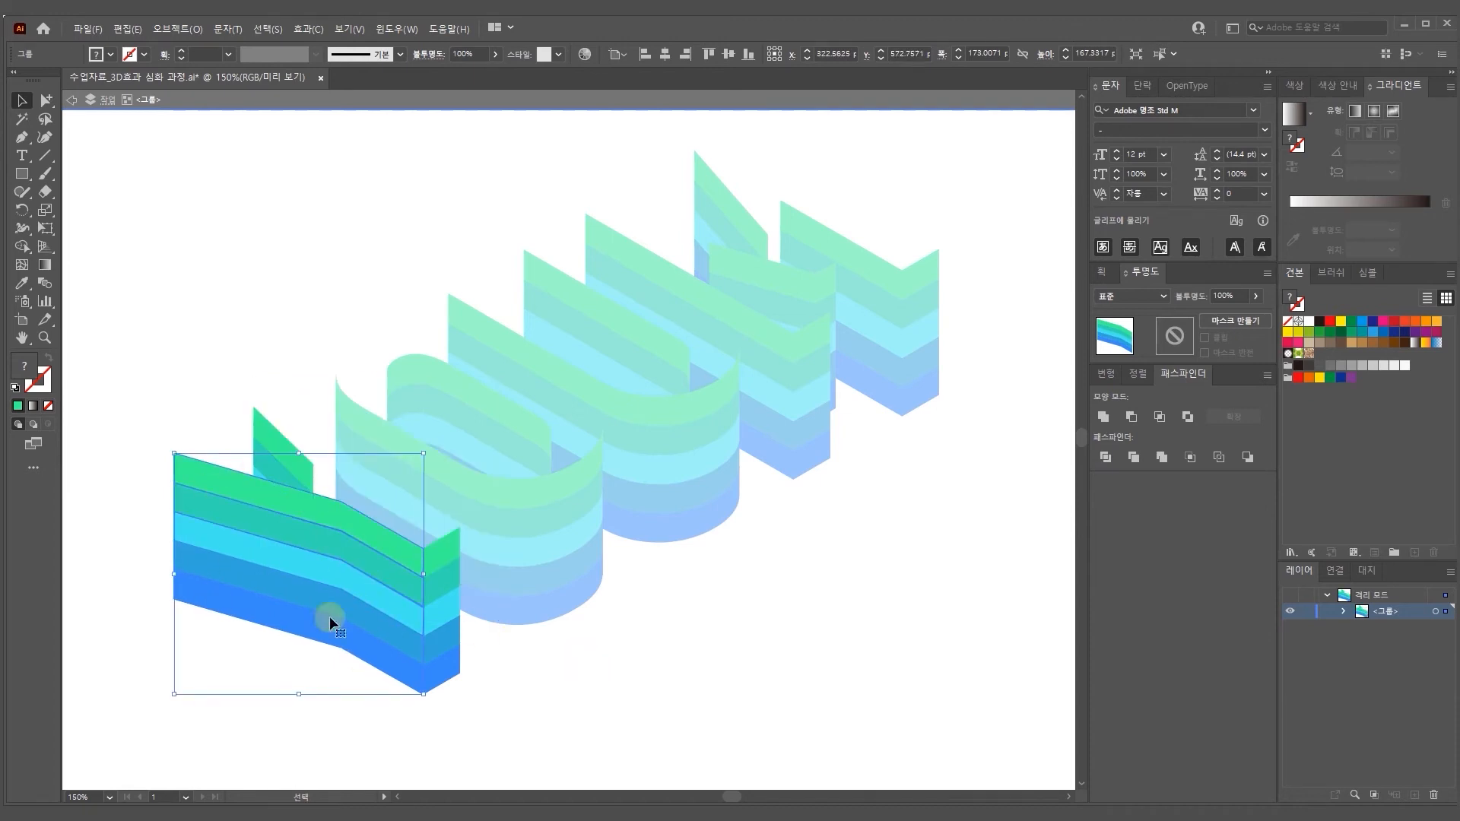
Fill the copied Y side strips with gray and unite them into a single shape
click(1351, 370)
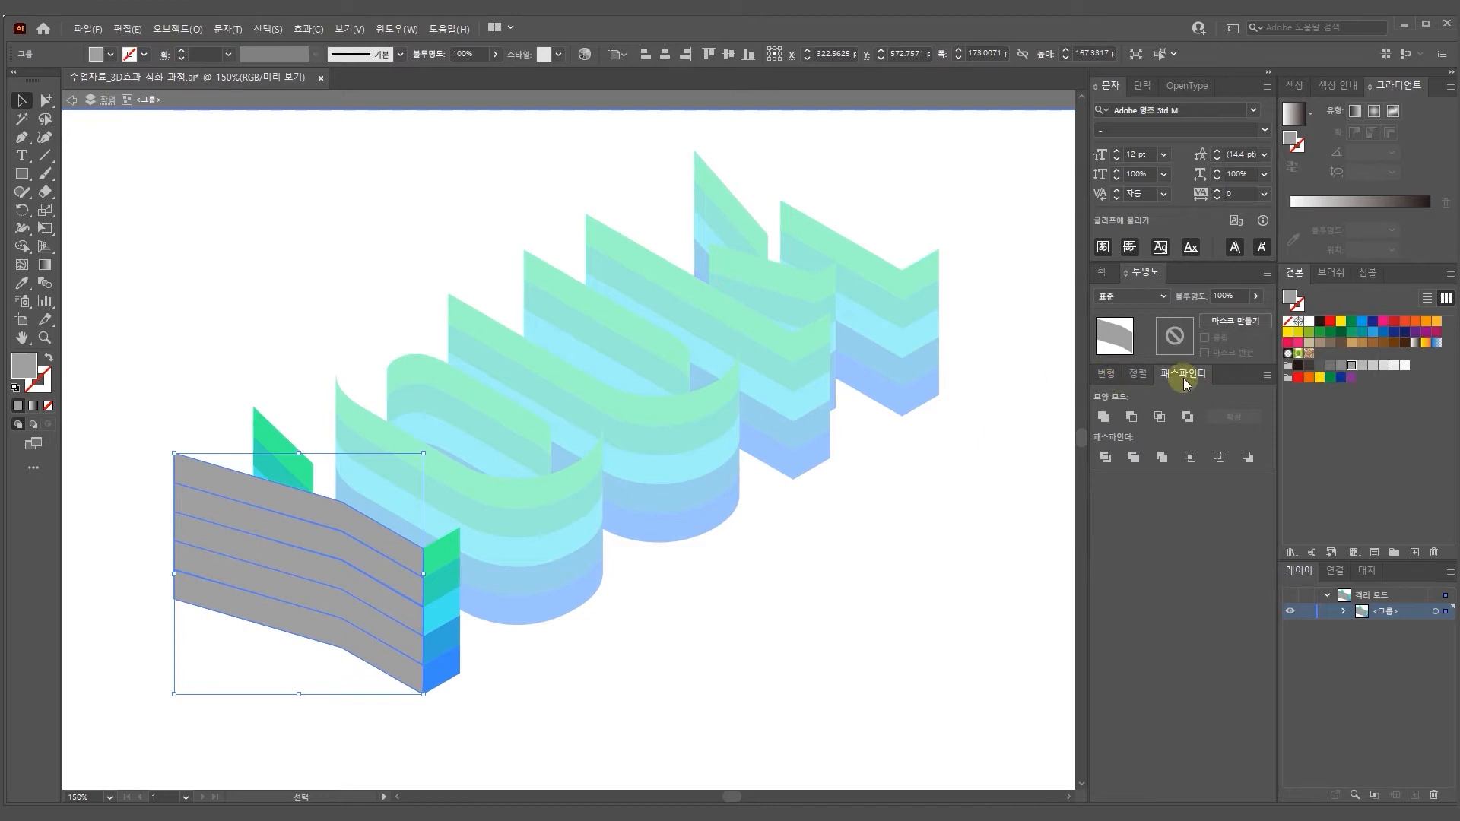
click(1103, 419)
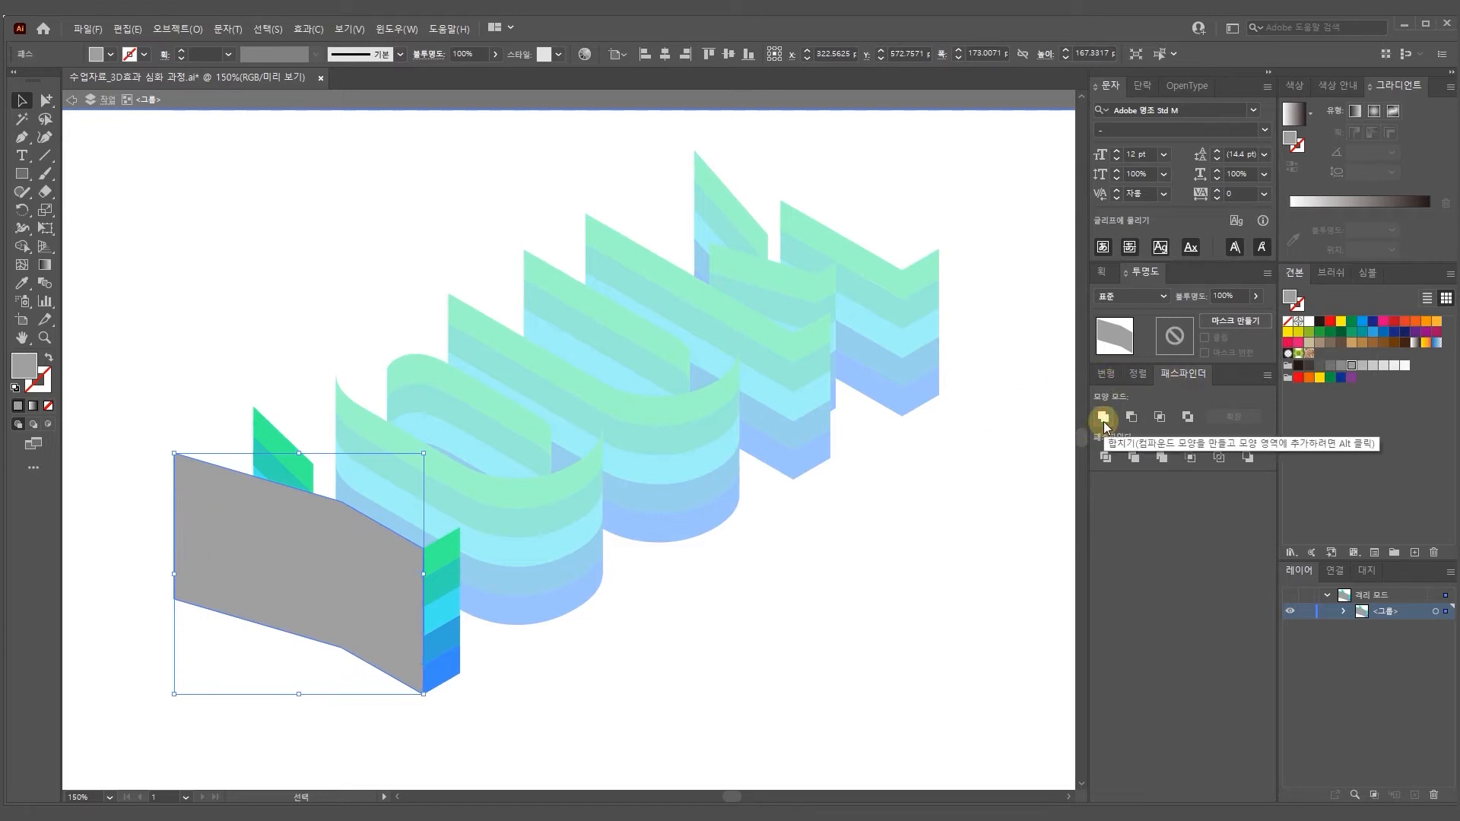
Set the blend mode of the gray shape over the Y's large front-facing side to Multiply
click(1163, 295)
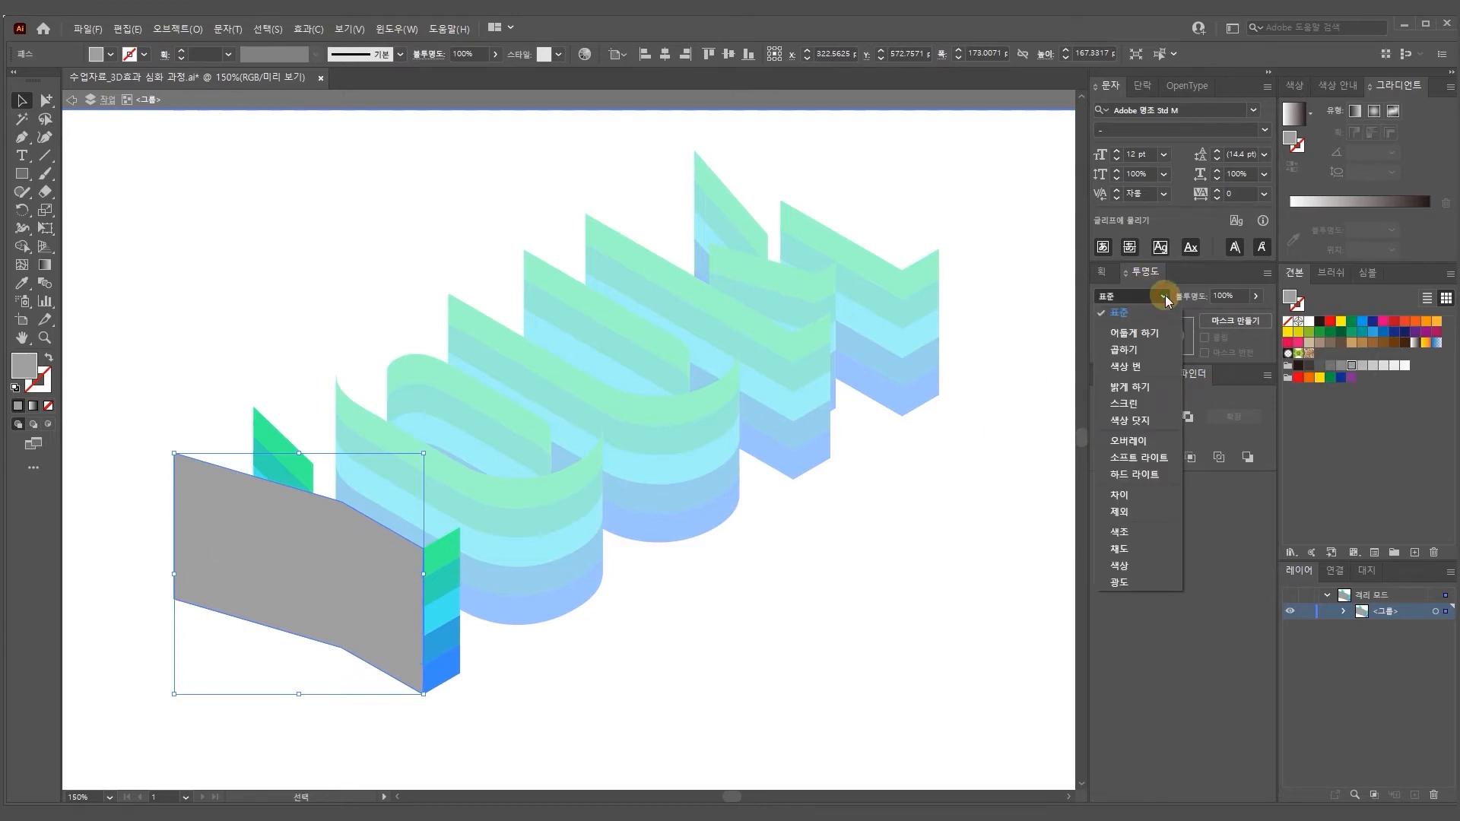
click(1135, 350)
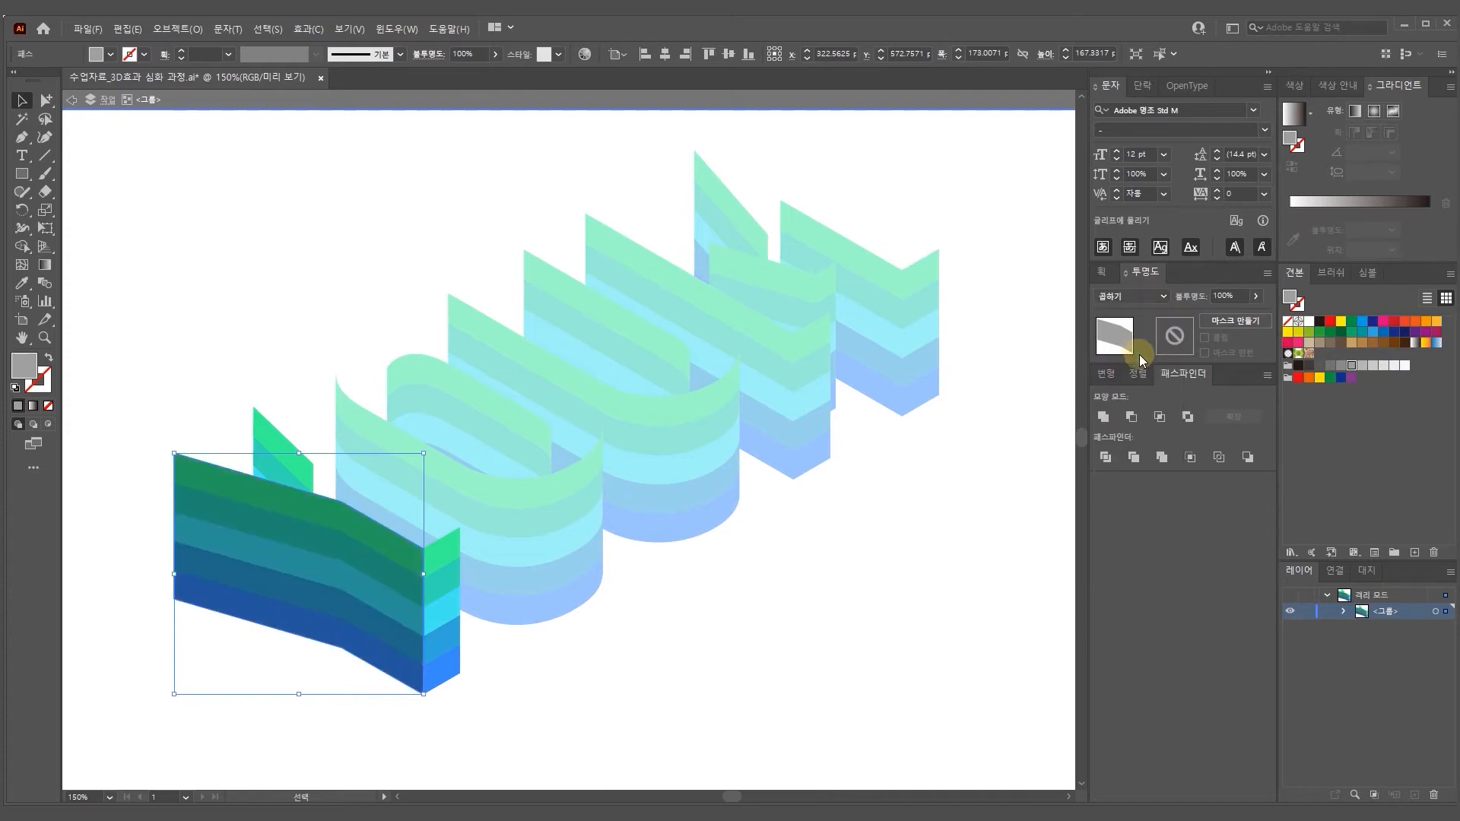
click(535, 704)
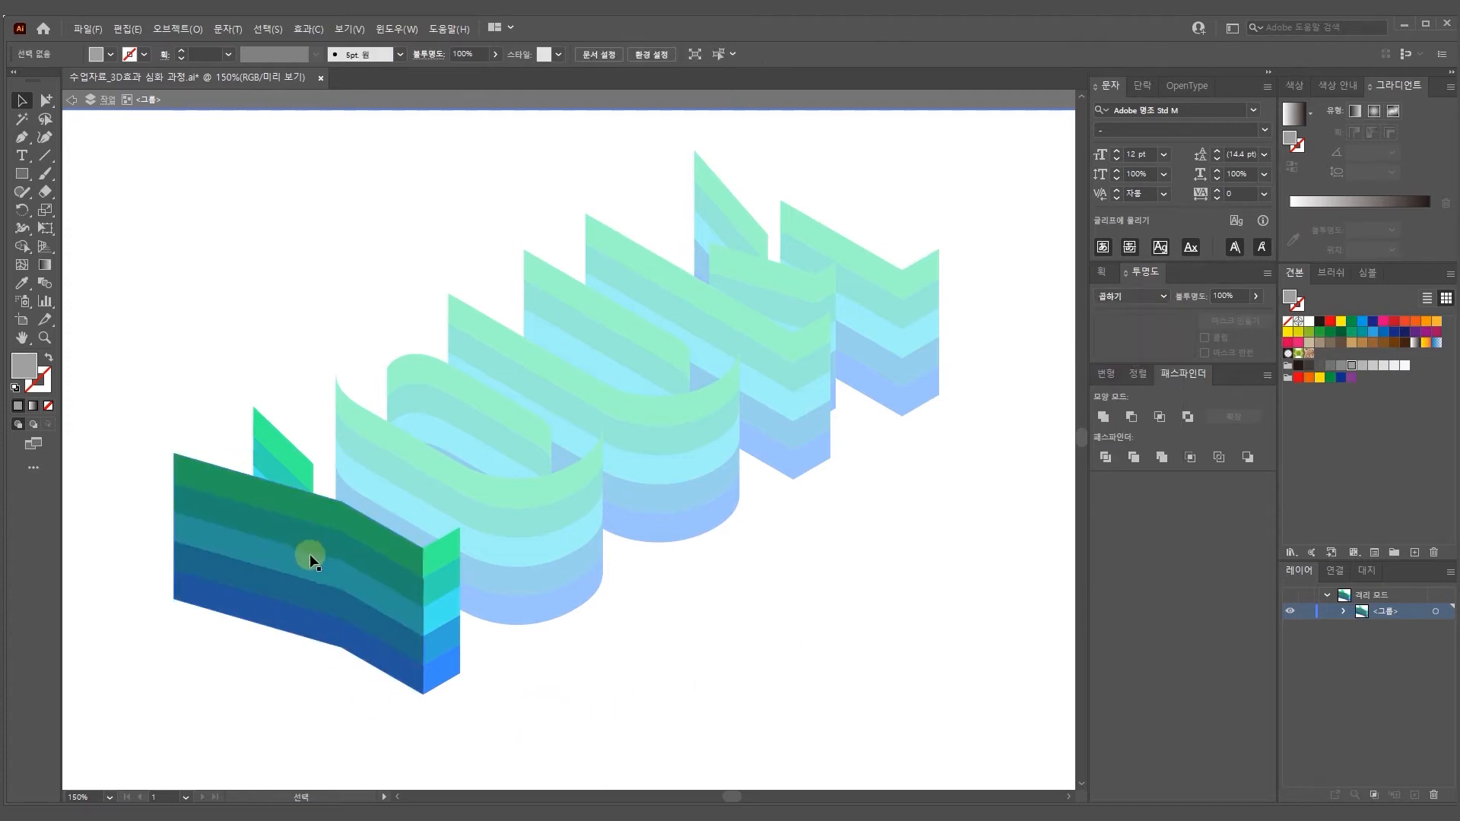
Check the gray swatch's color values, try a near-black fill on the Y overlay, and return it to the K=50 gray
click(264, 576)
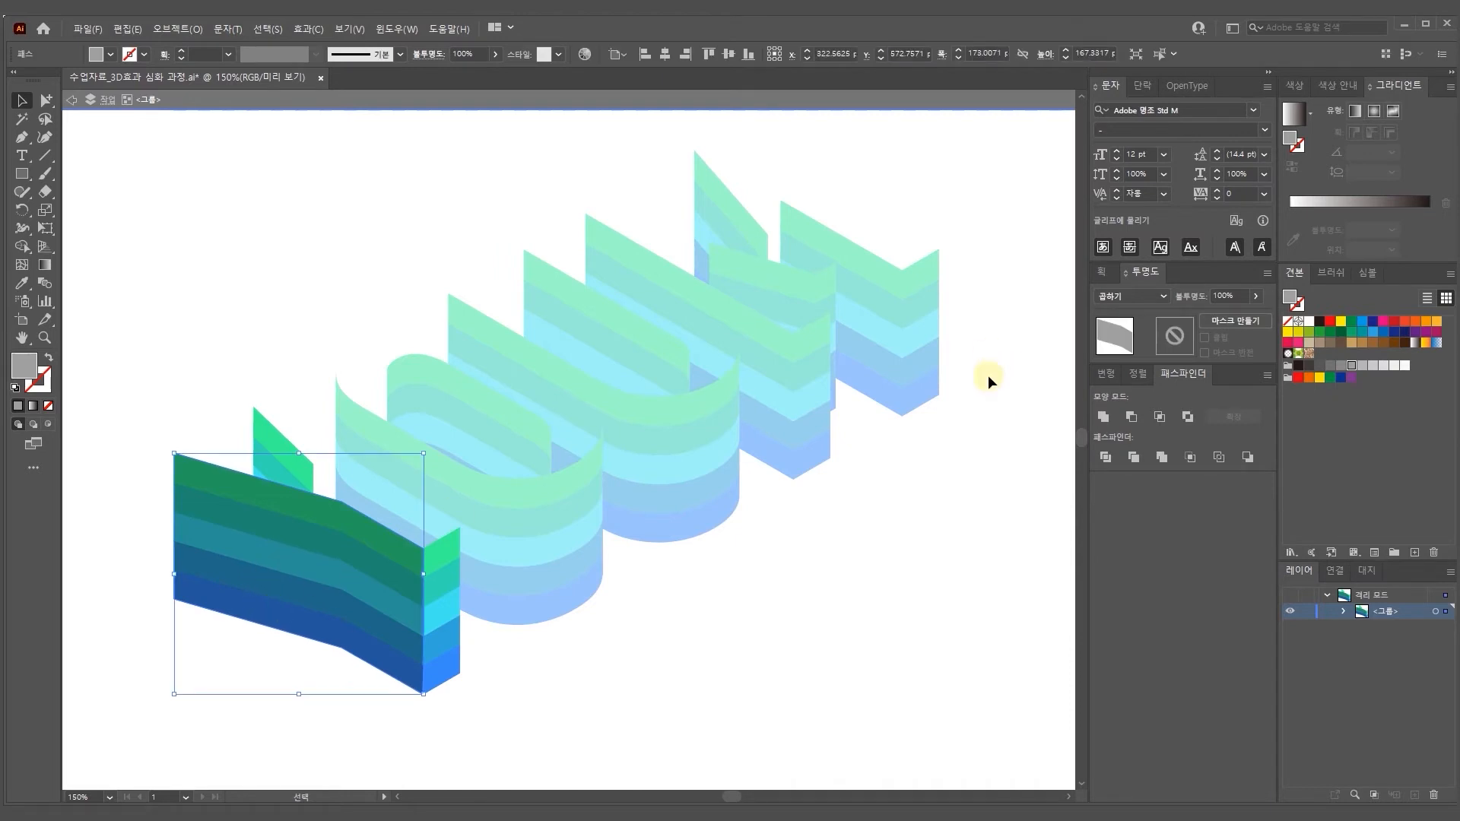
double_click(1352, 368)
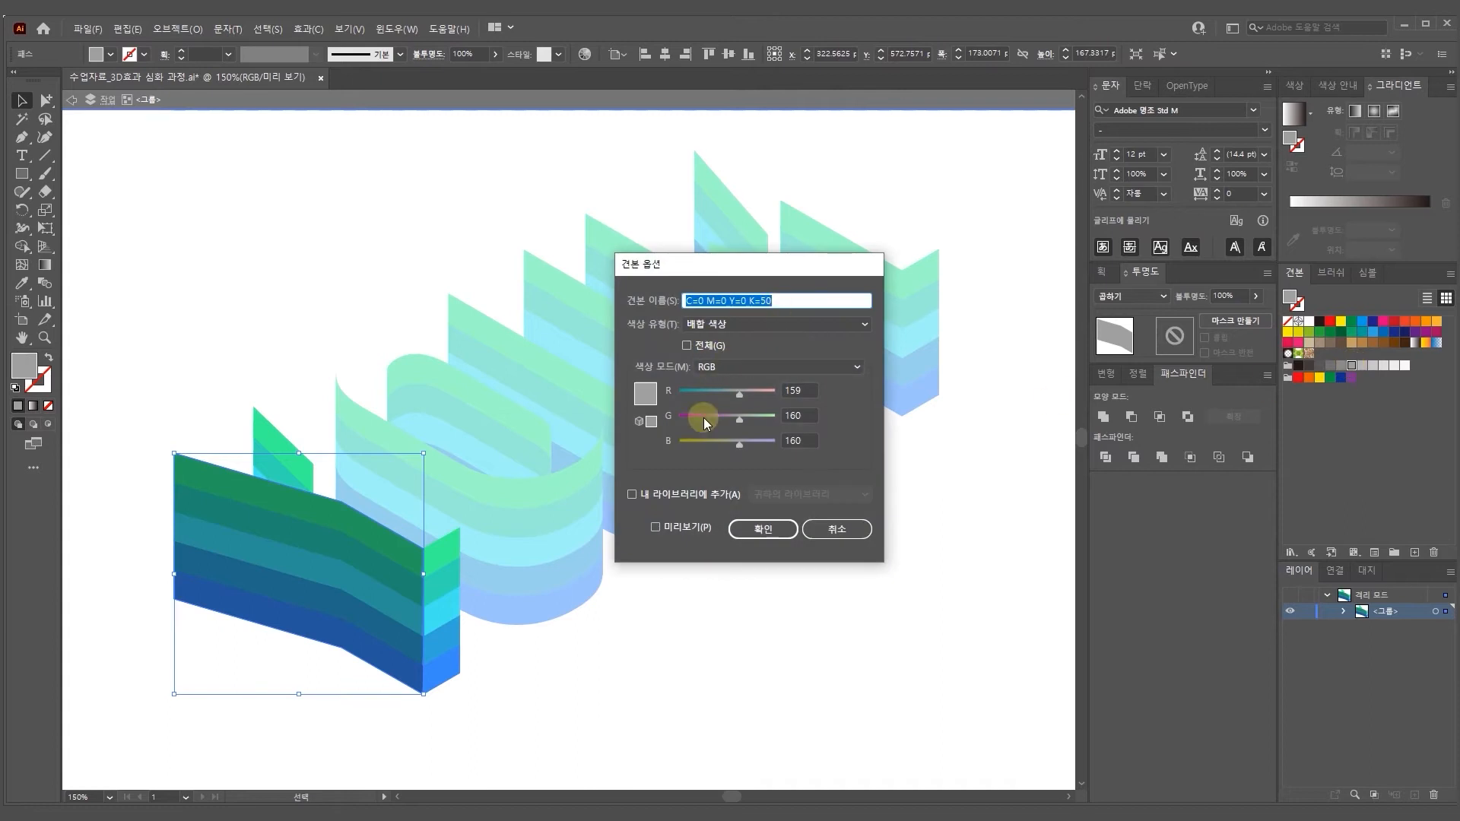
click(837, 530)
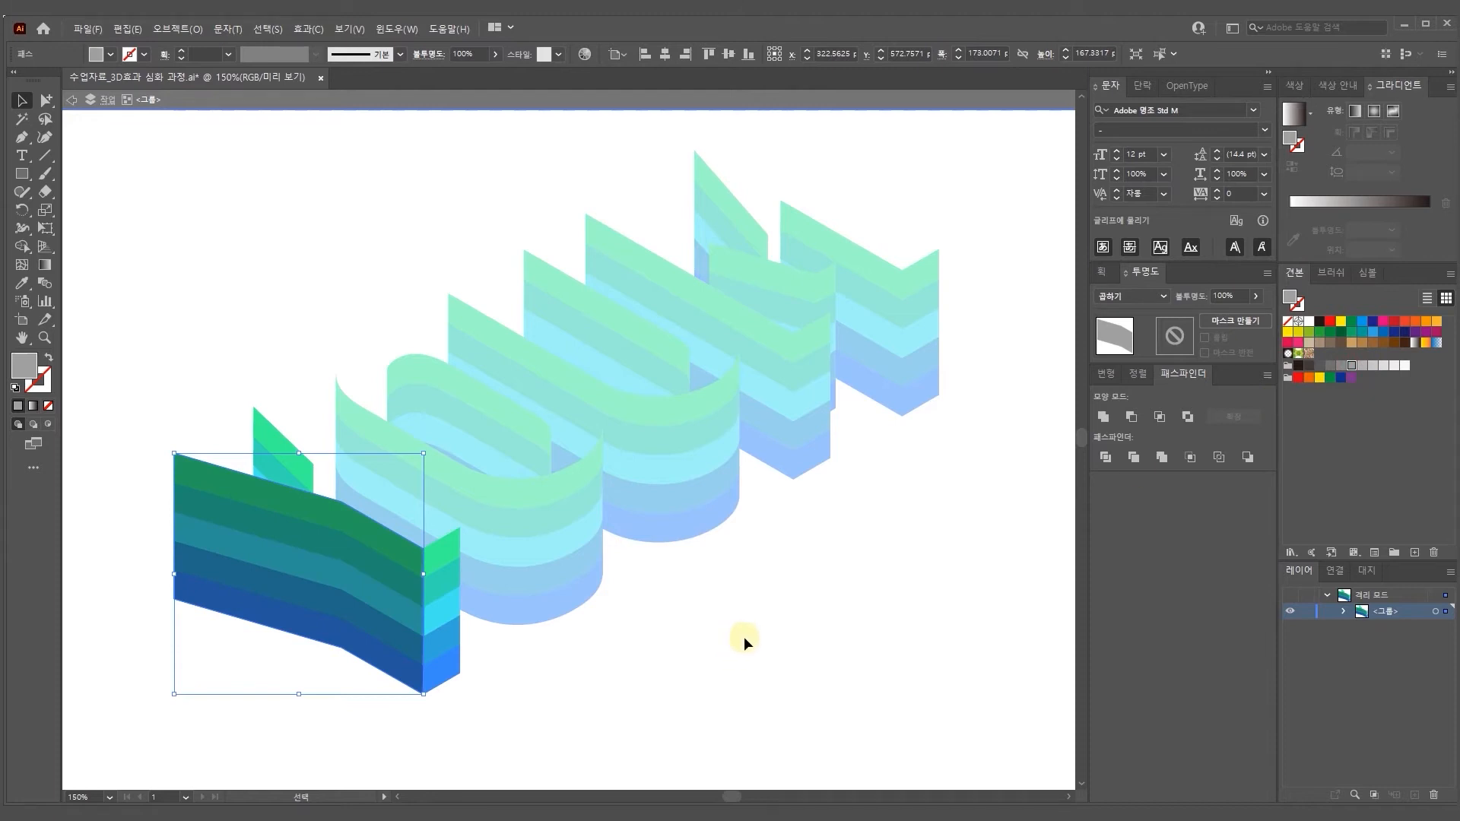
click(1309, 366)
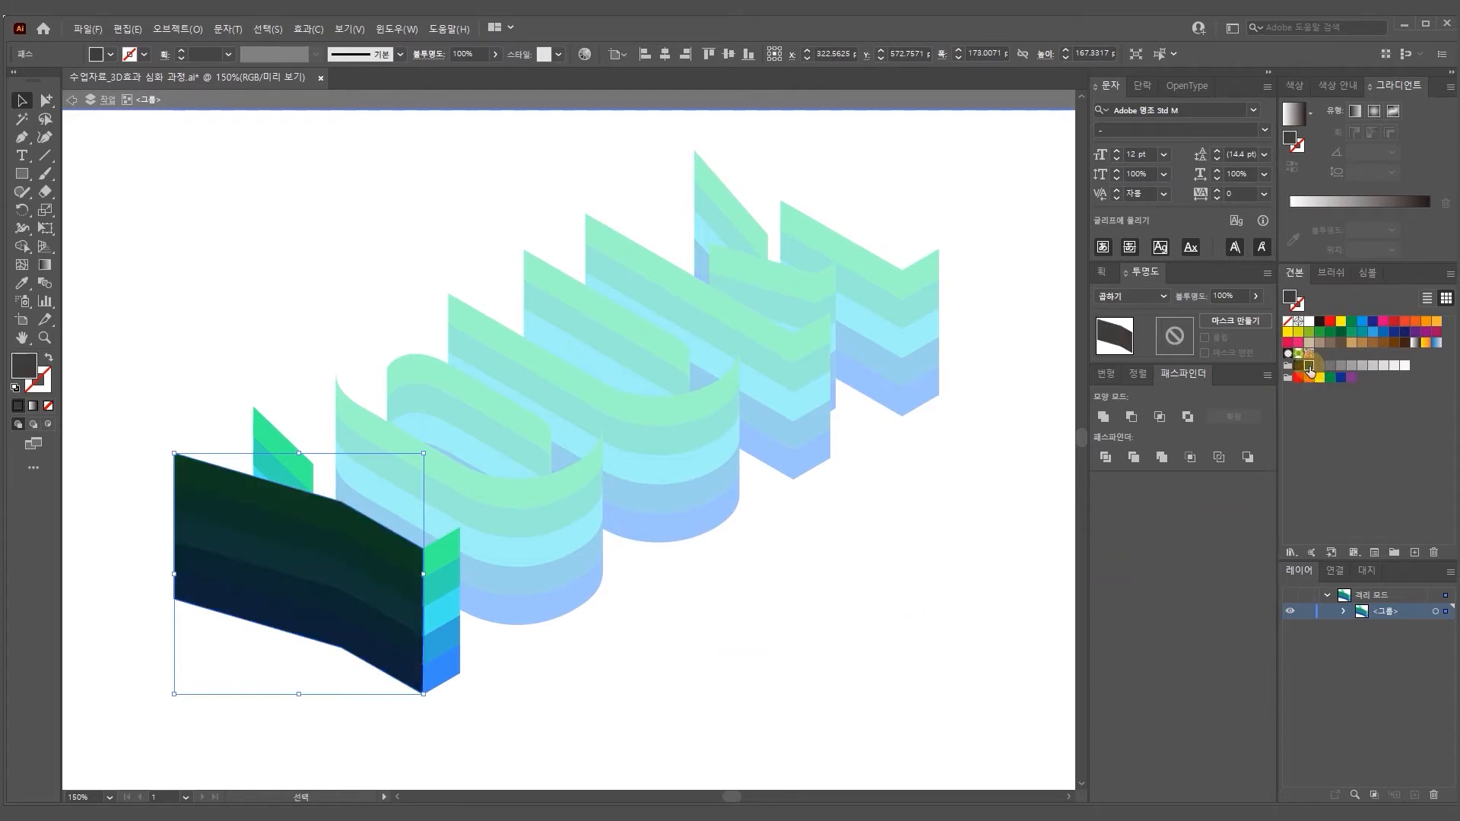
click(1351, 365)
click(765, 617)
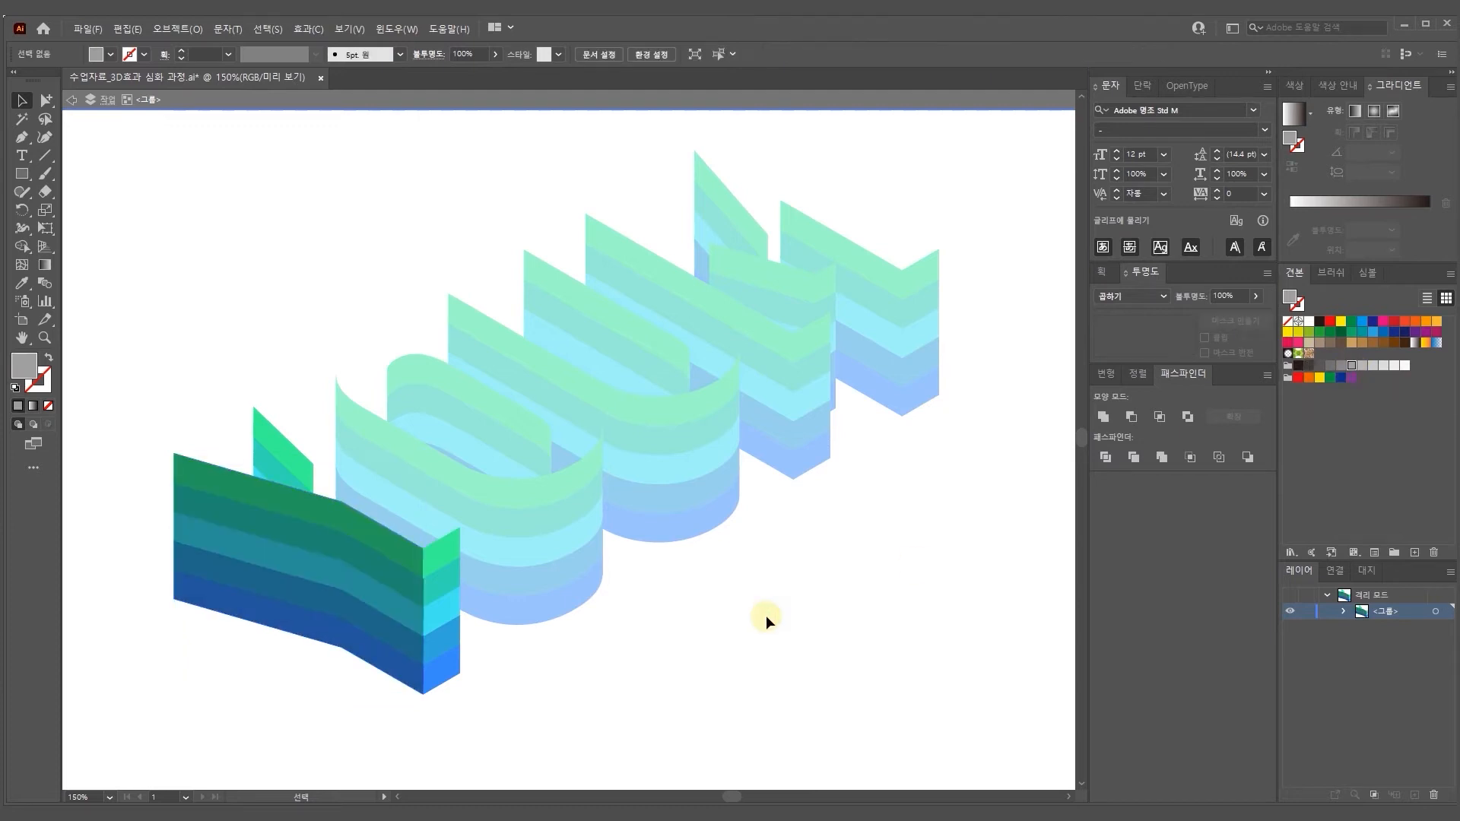
Group the stacked strips of the Y's small rear side and unite an in-place copy of them into a single shape
drag(222, 368, 294, 663)
shift+click(179, 535)
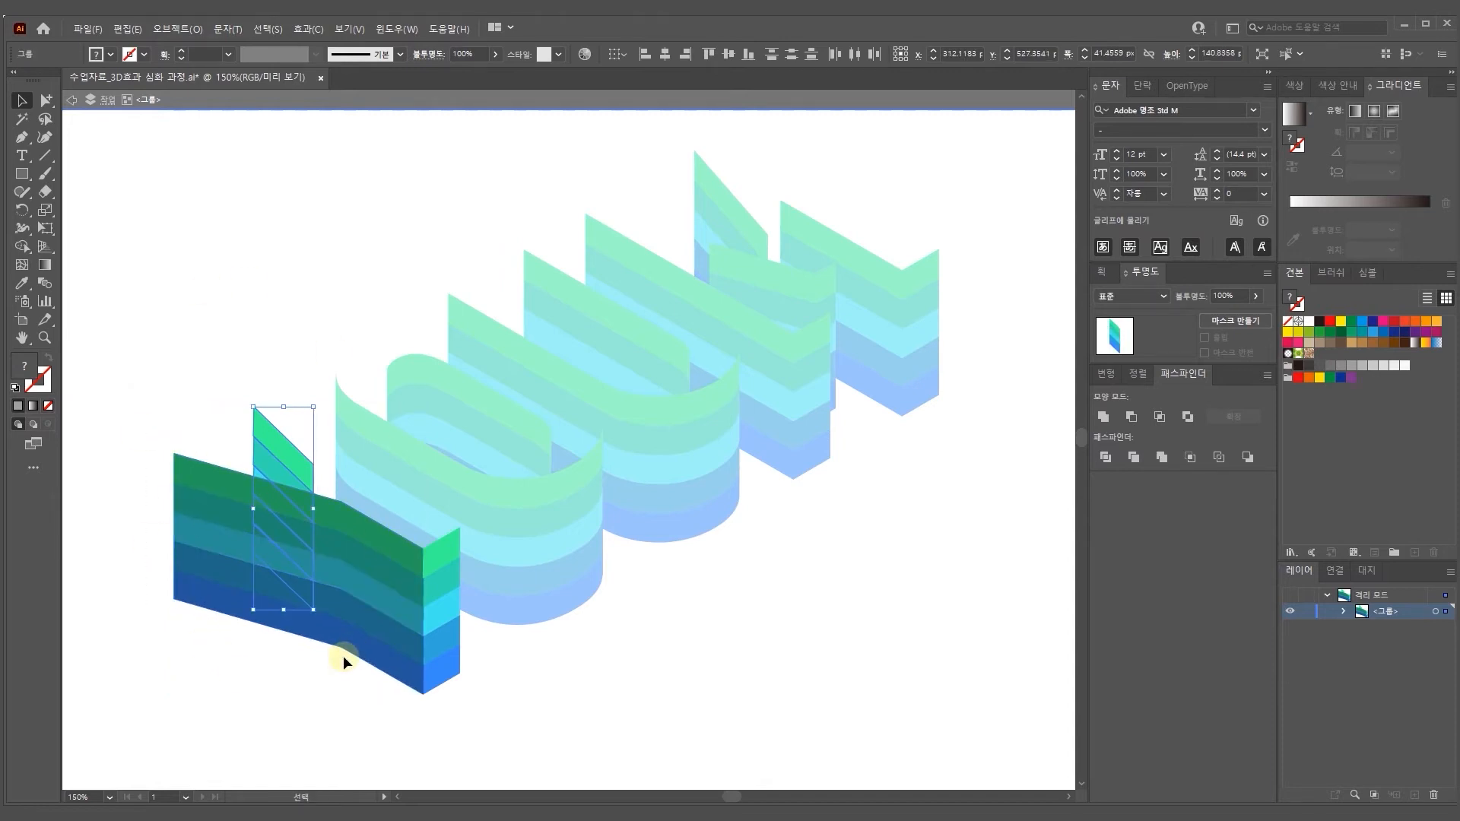
key(ctrl+g)
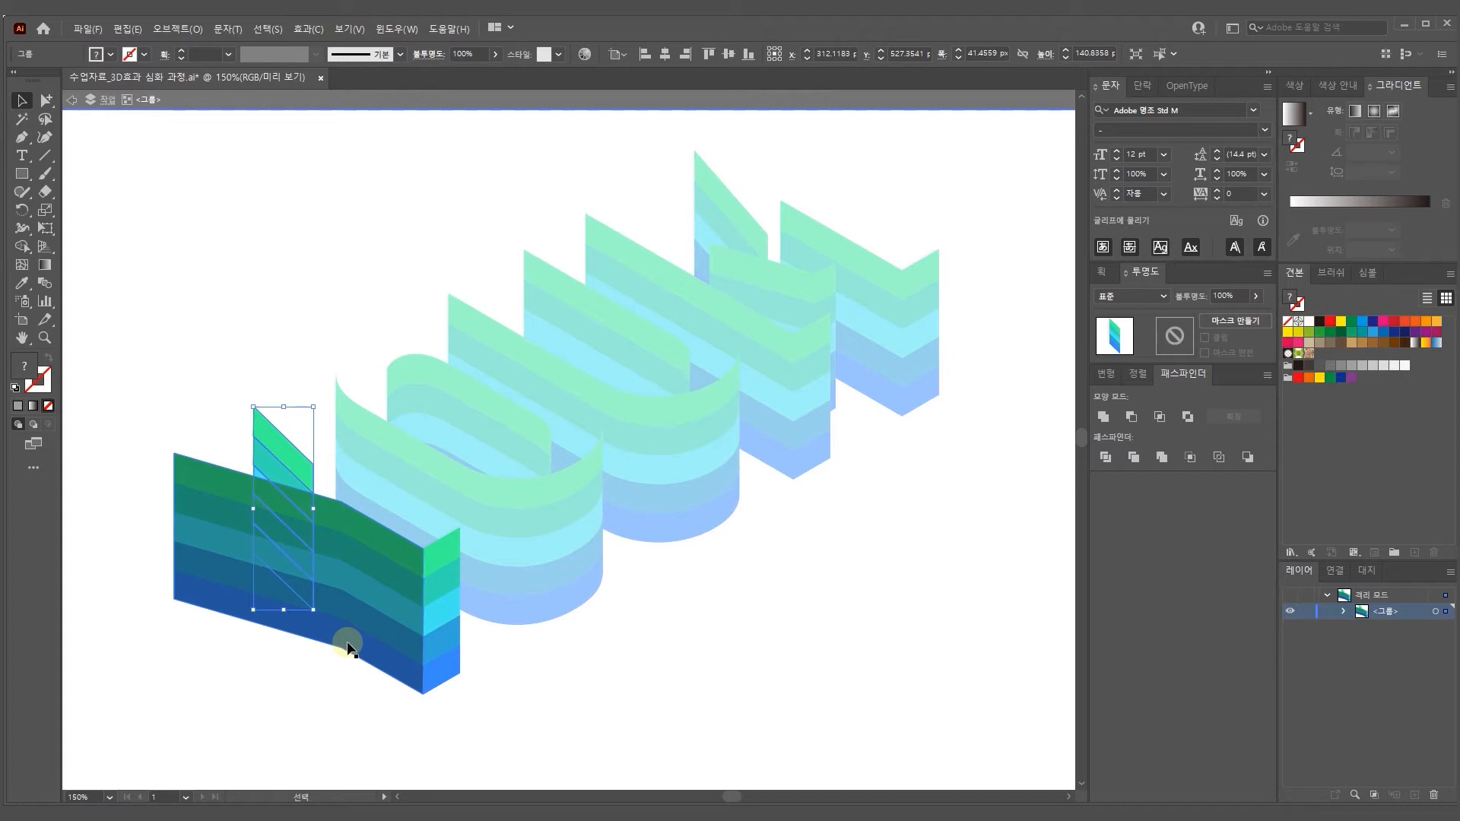
click(1104, 417)
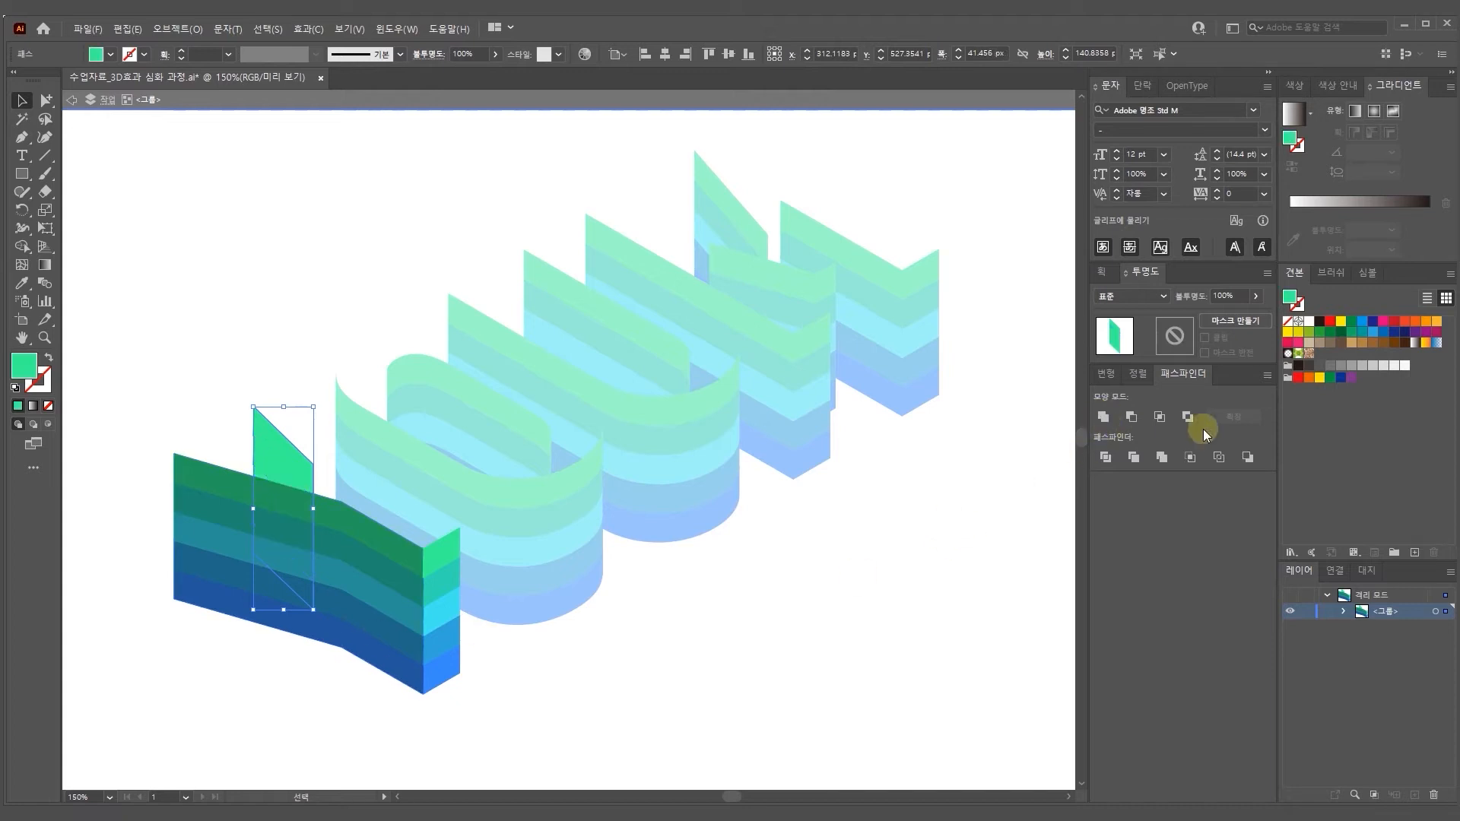
Fill the united shape on the Y's rear side with the K=50 gray and set its blend mode to Multiply
click(1351, 367)
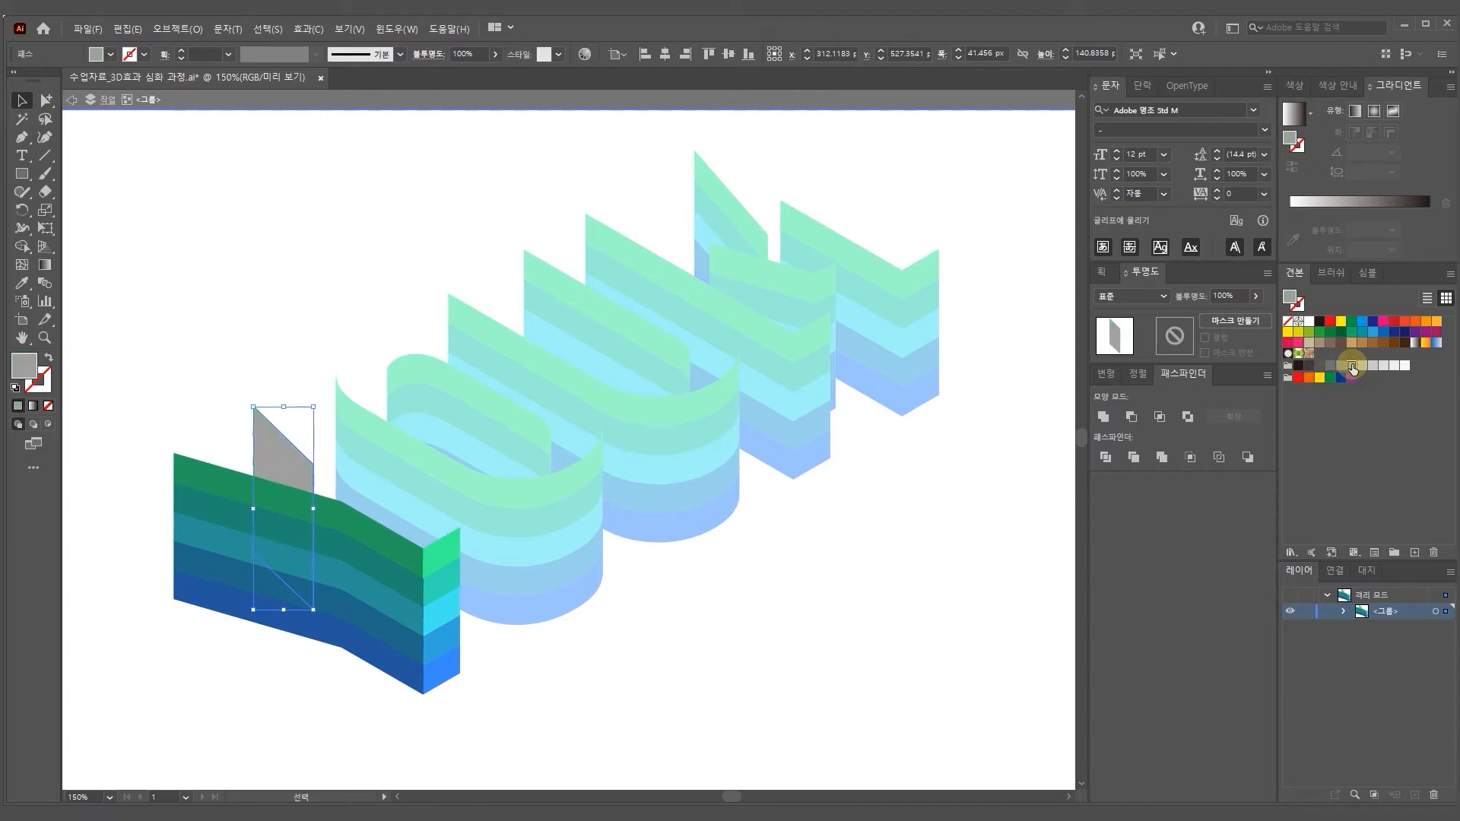
click(1144, 296)
click(1124, 350)
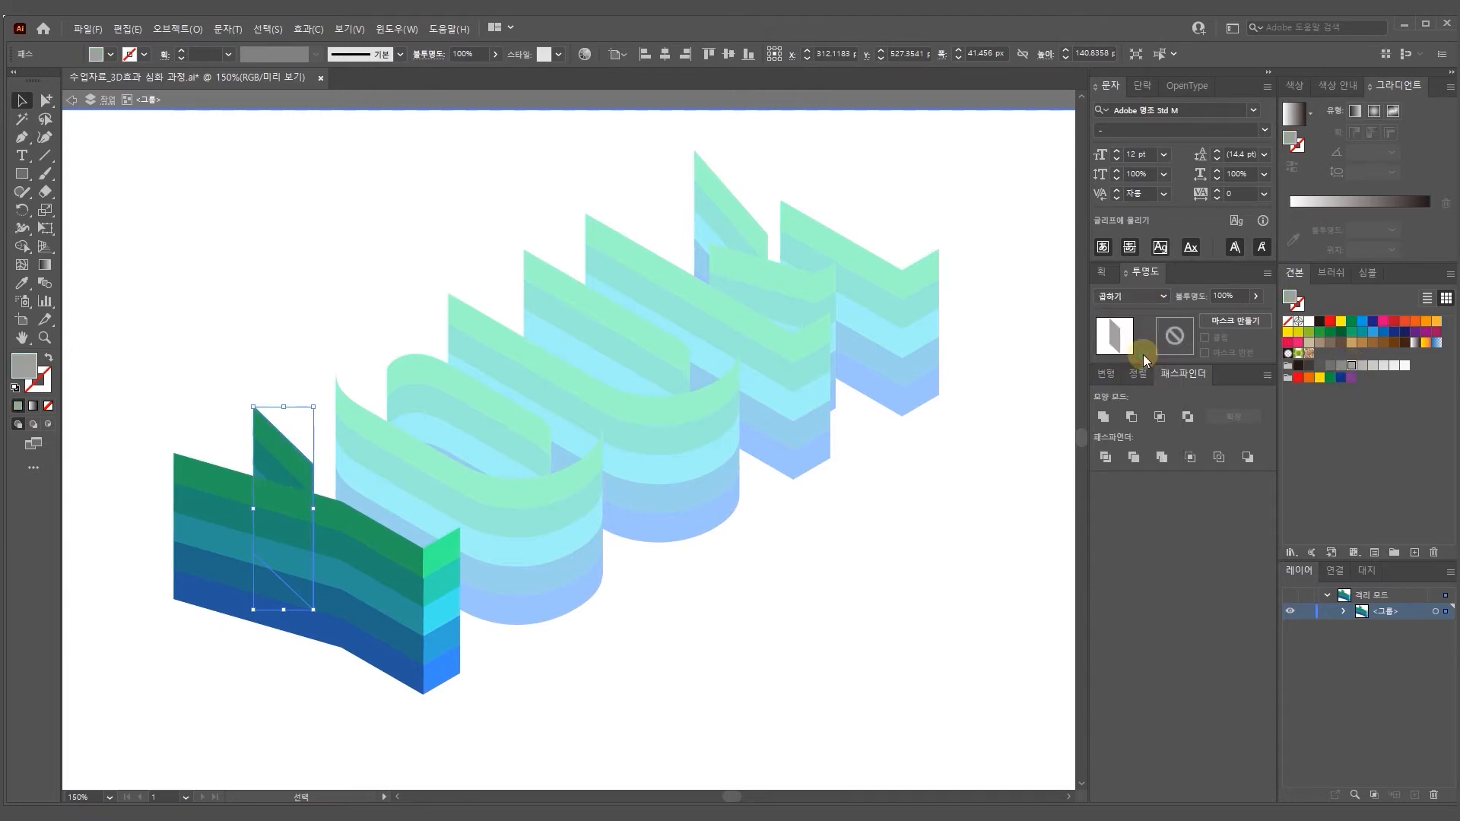
click(791, 675)
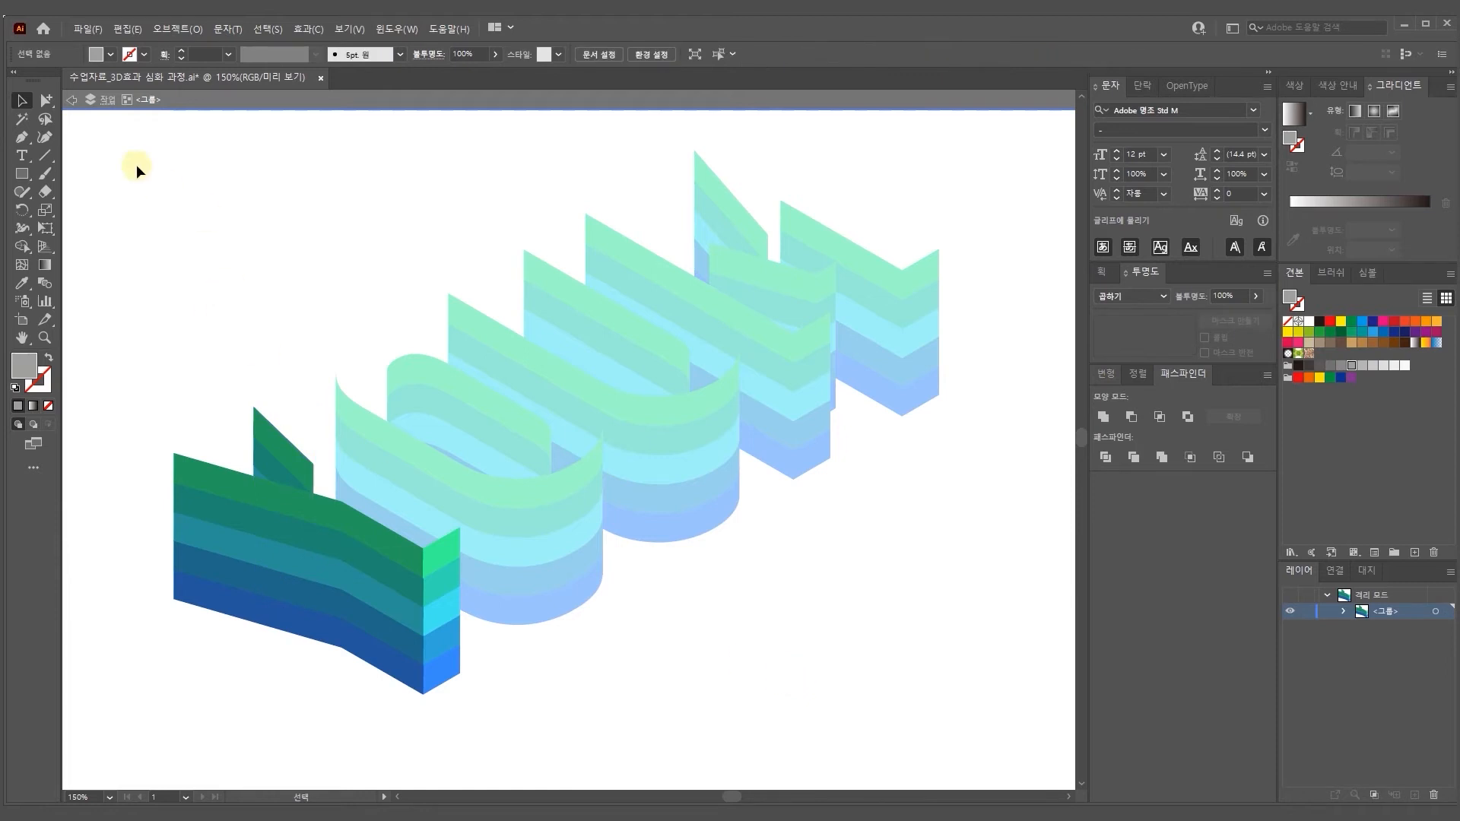
Leave the Y group, isolate the O group, and group the five stacked strips of its outer front side
click(71, 104)
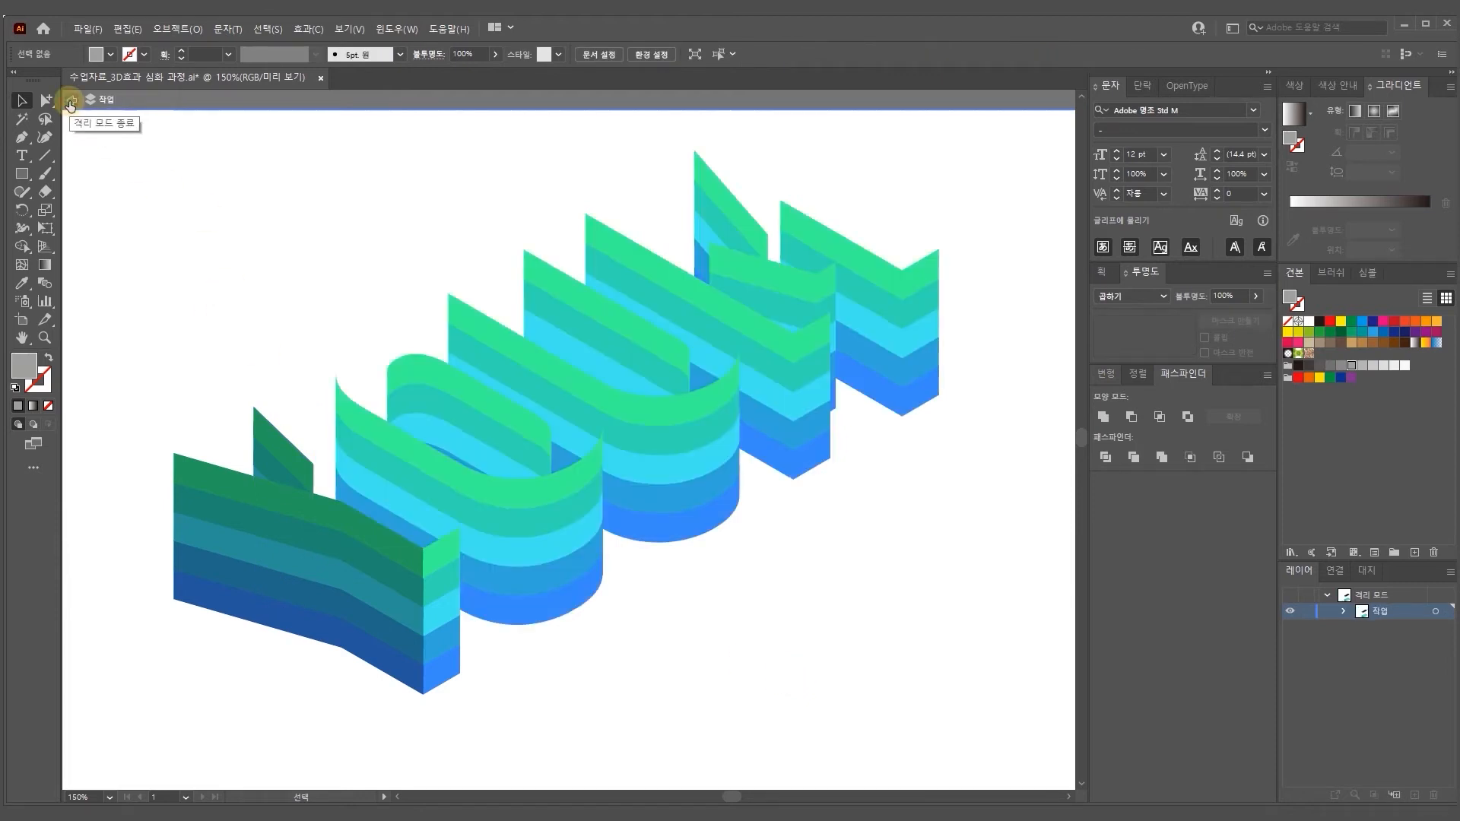
click(70, 104)
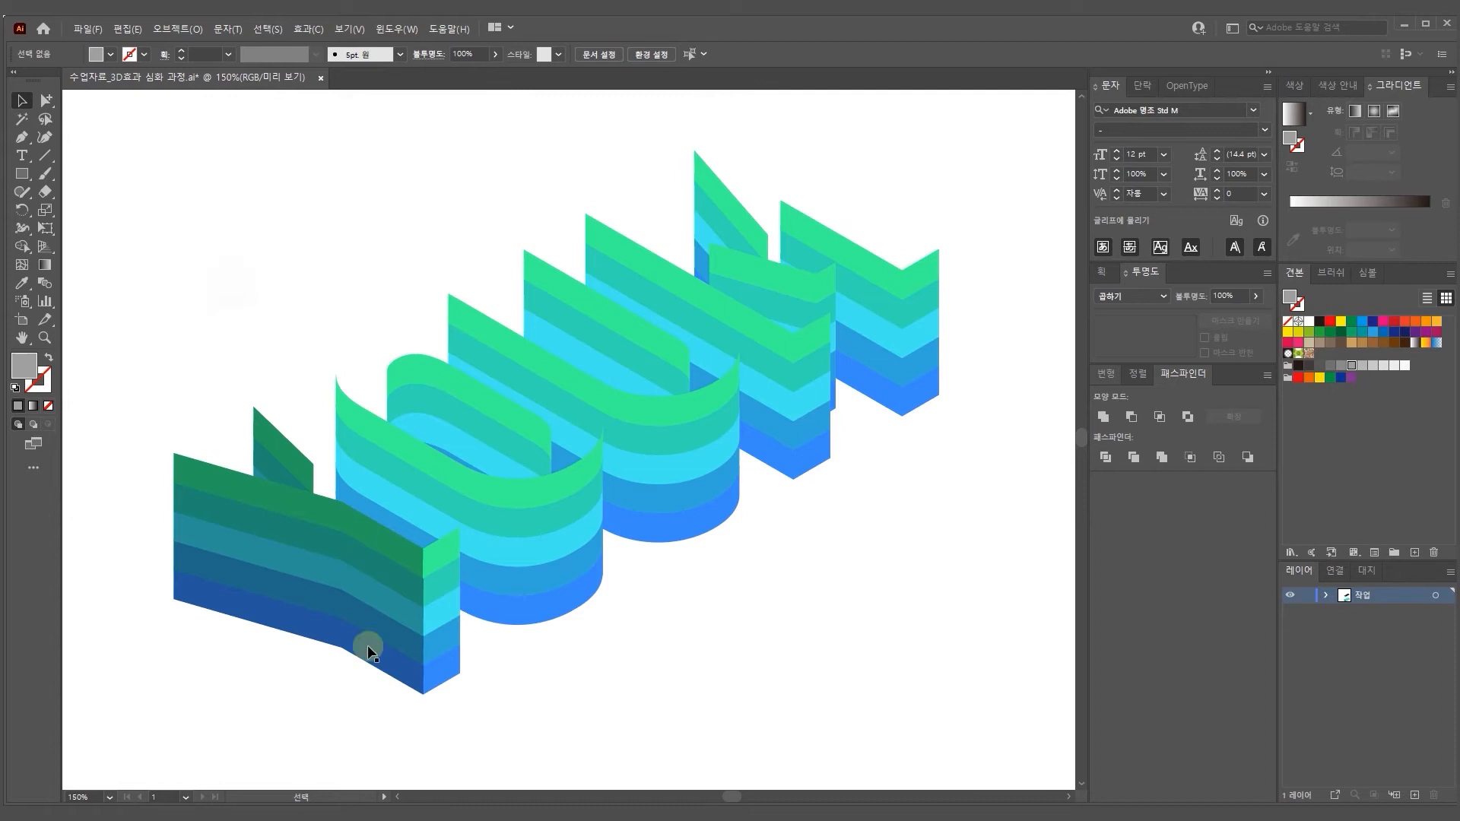
click(503, 494)
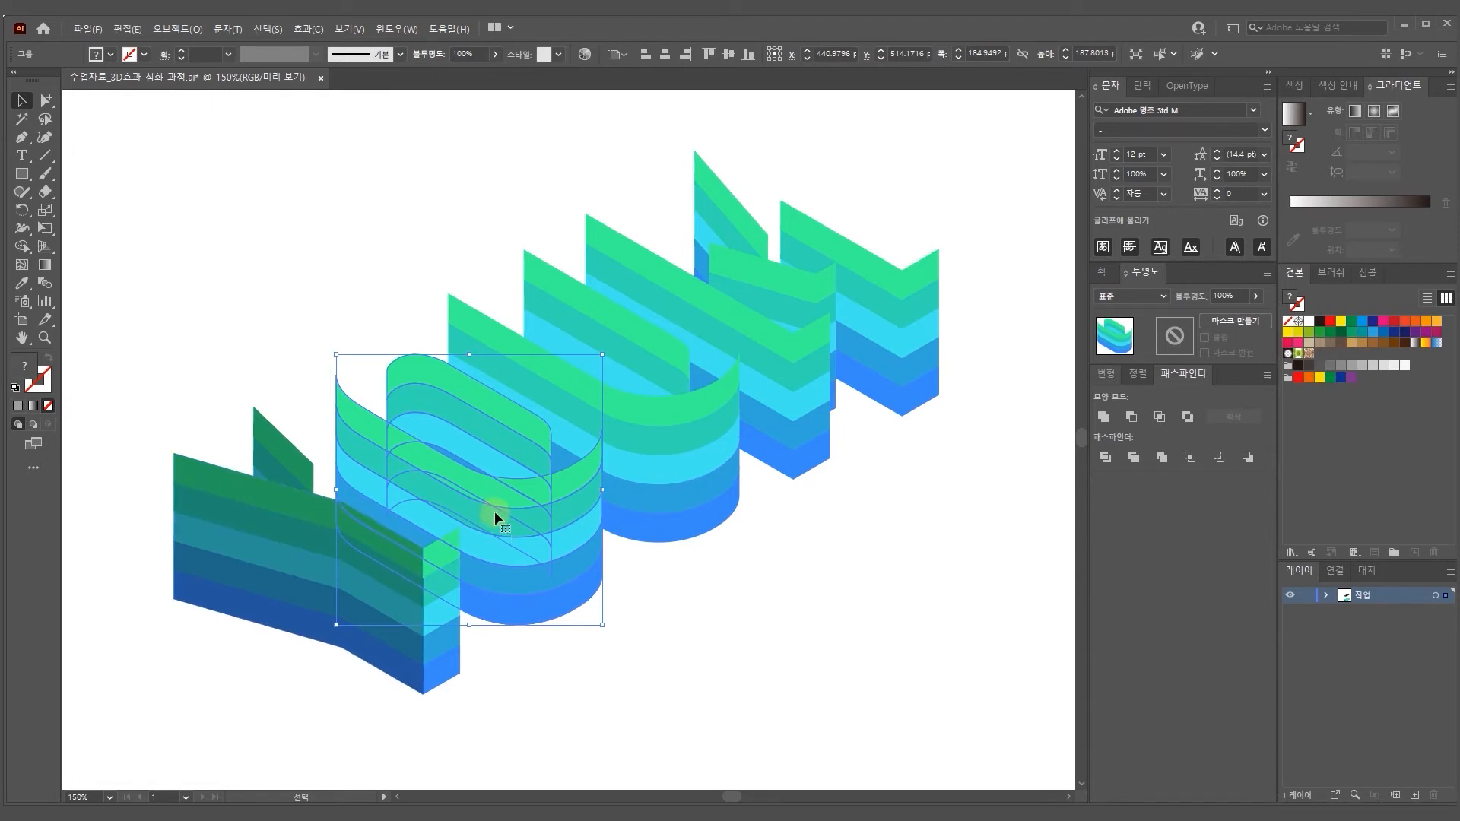
double_click(485, 481)
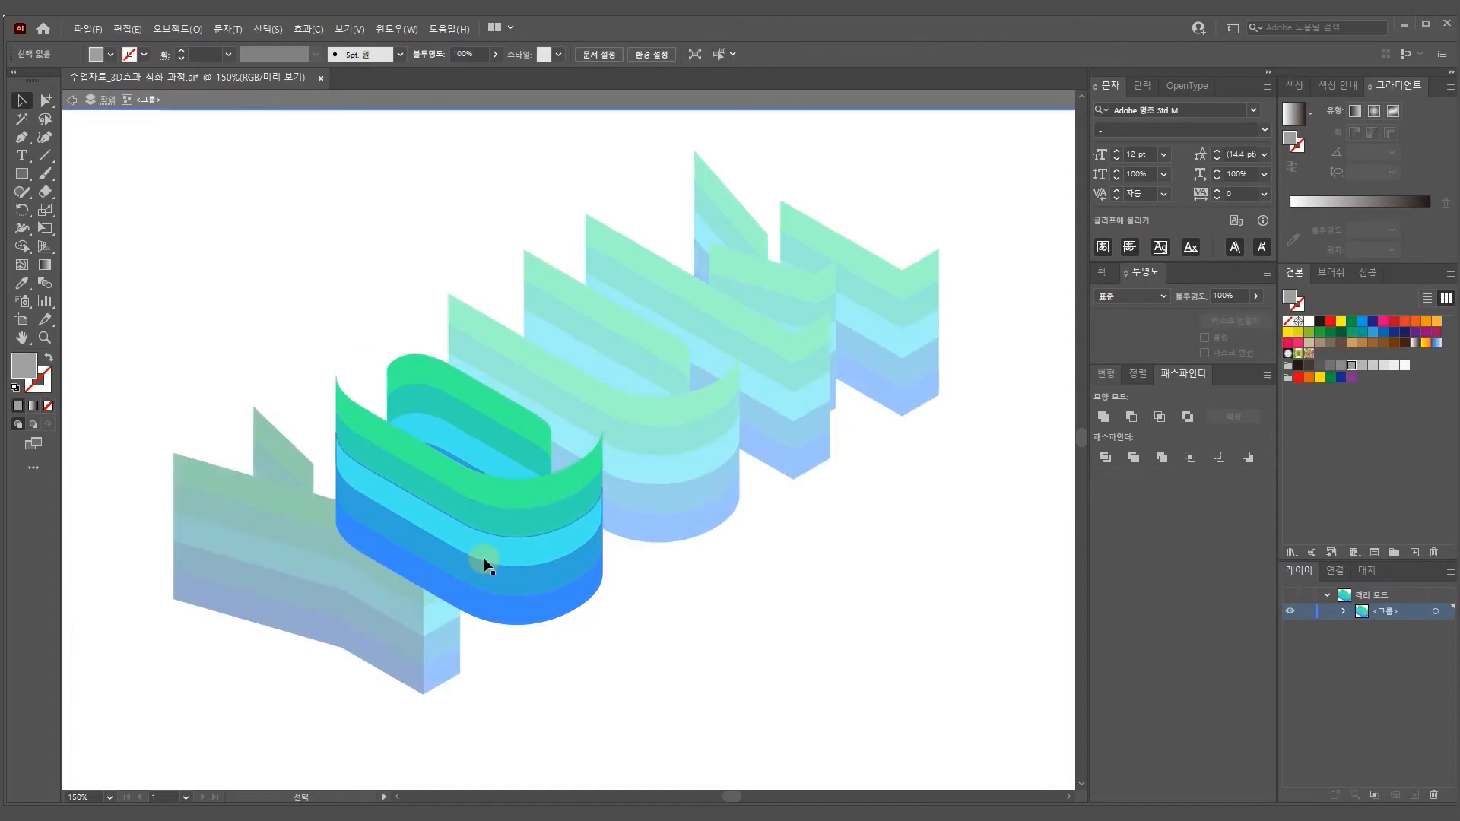
drag(621, 631, 590, 462)
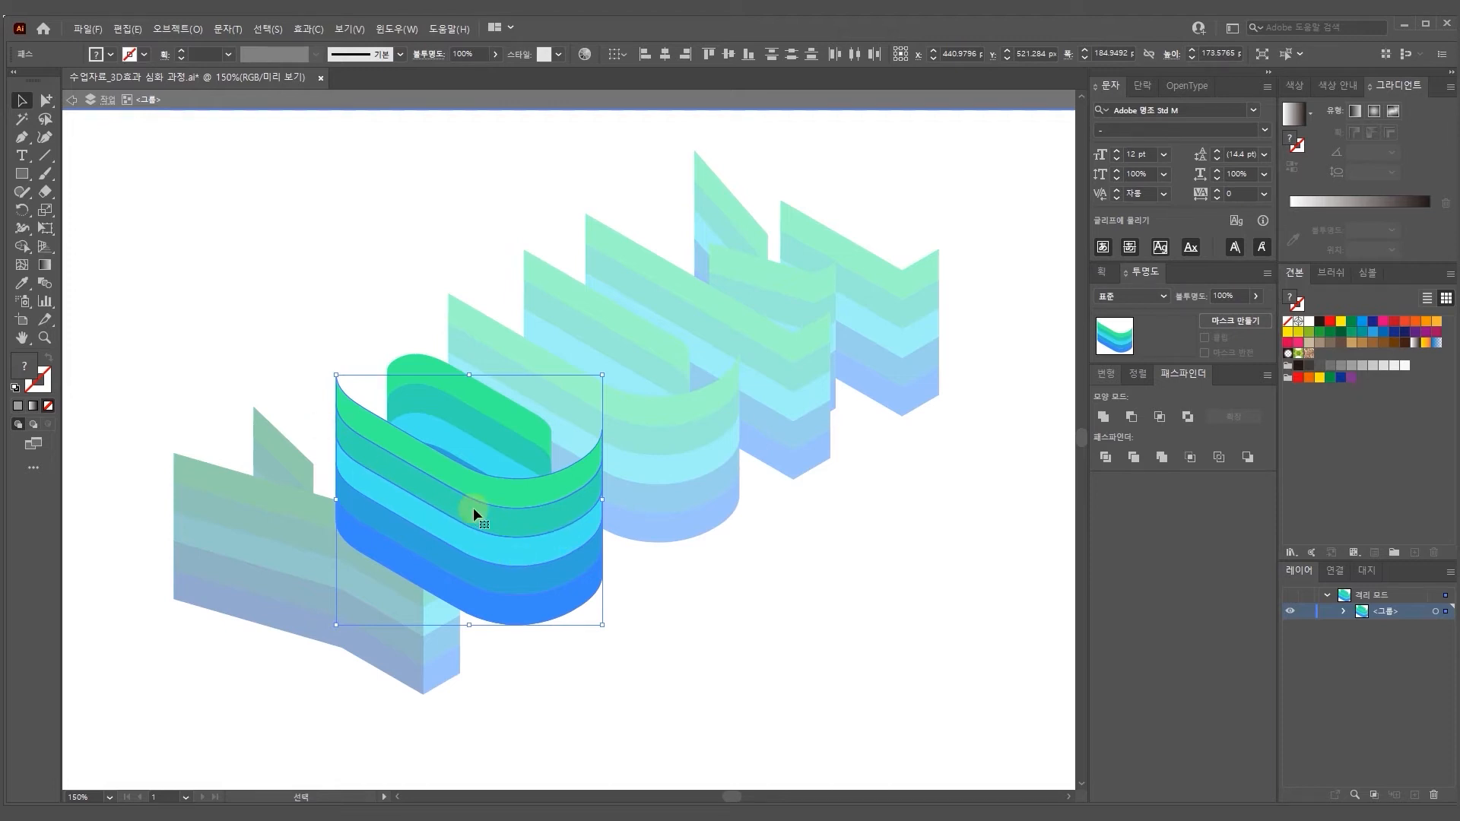
key(ctrl+g)
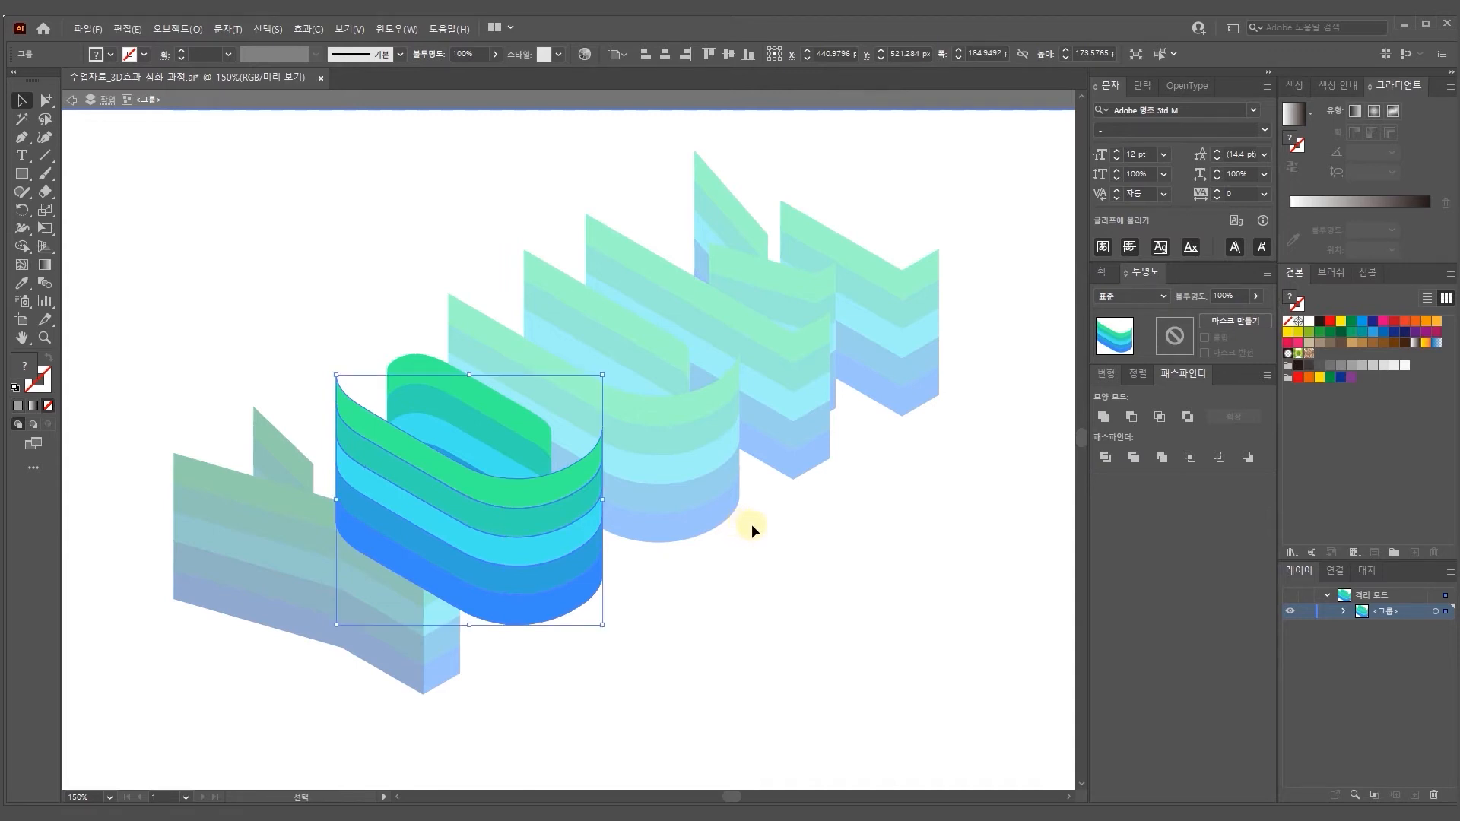
Unite the copied outer O strips into one shape, fill it with the K=50 gray, and set its blend mode to Multiply
click(1102, 417)
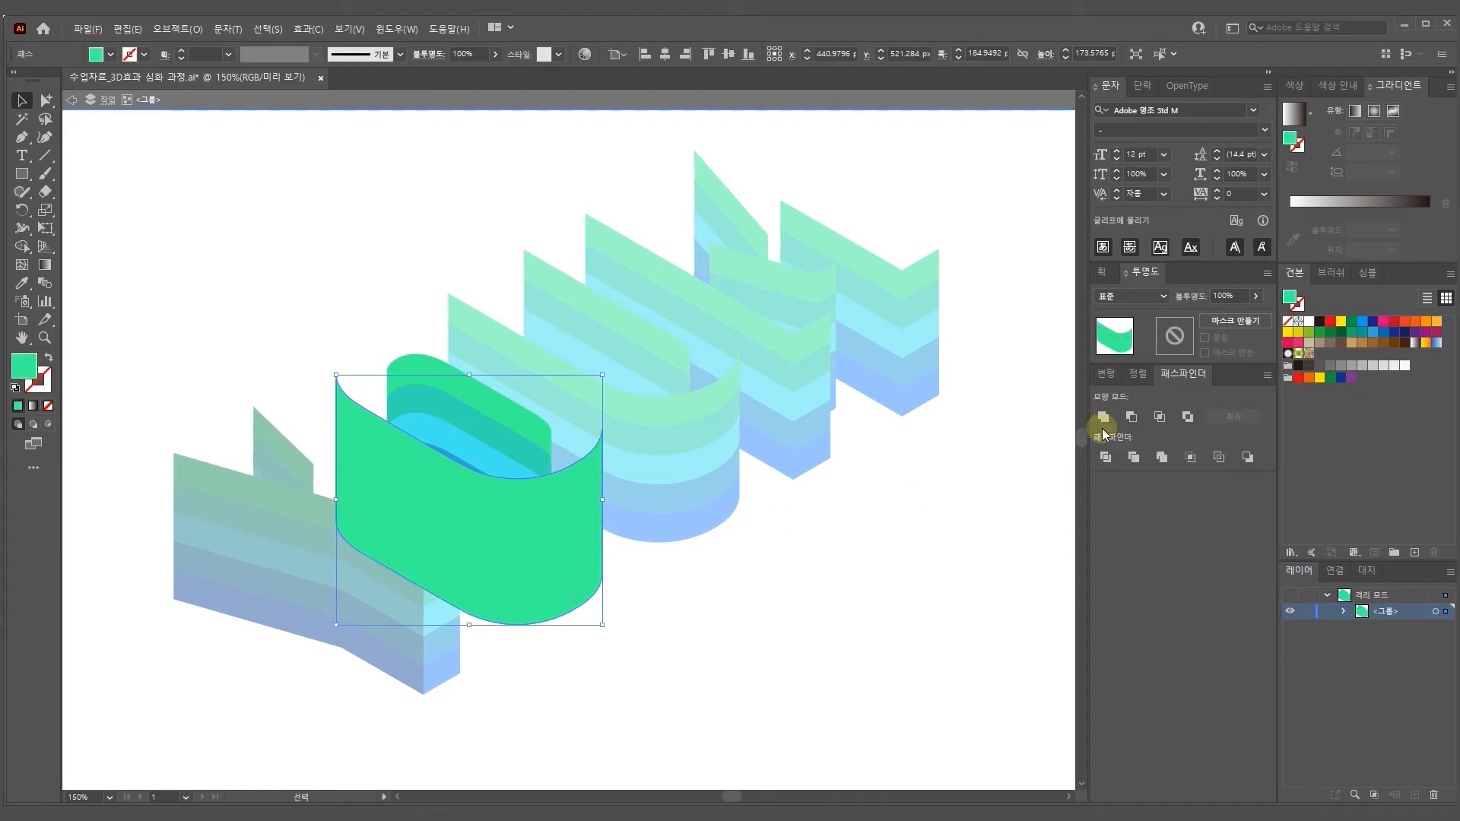
click(1352, 368)
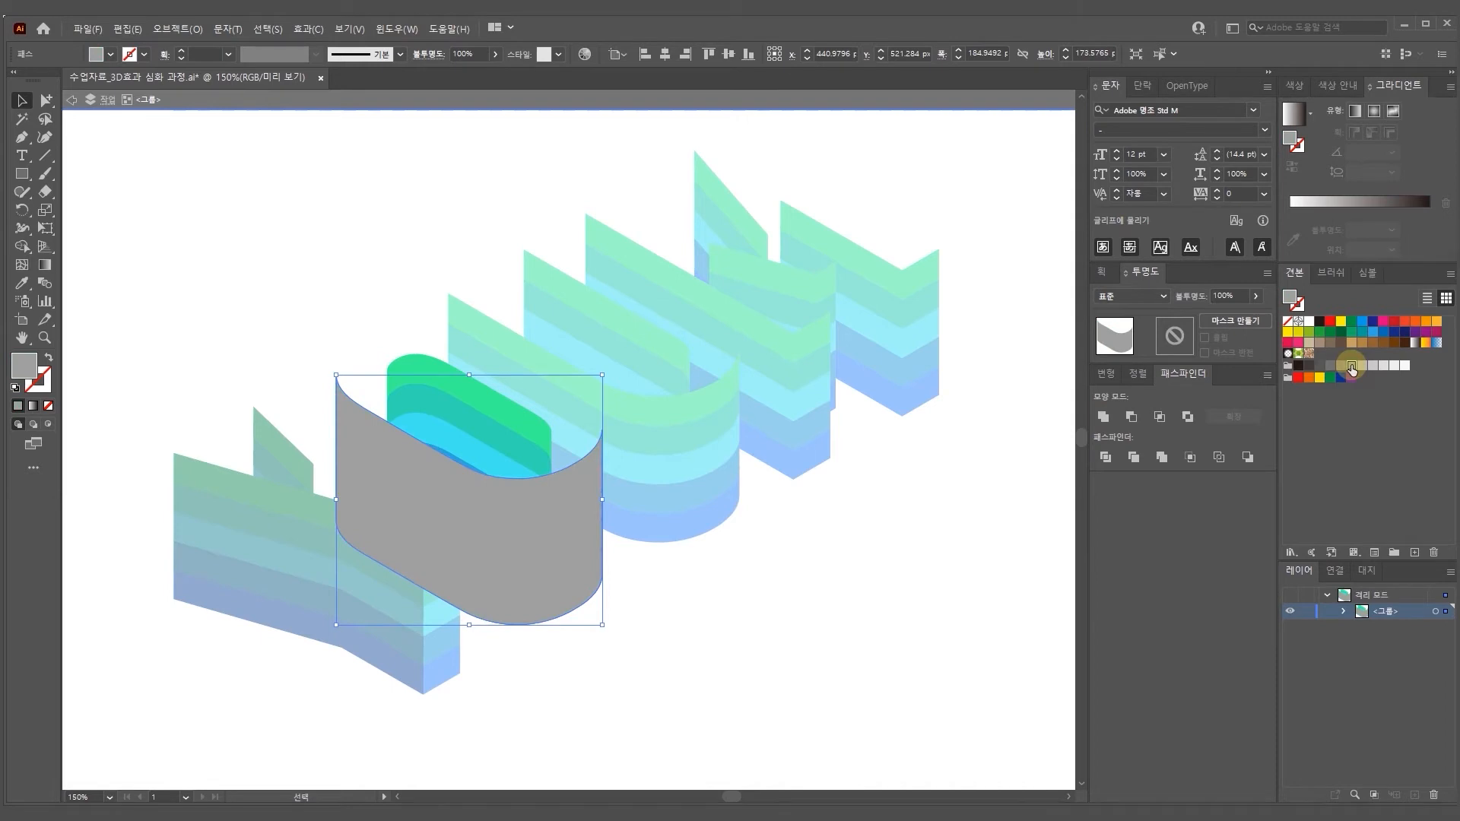
click(1164, 296)
click(1124, 350)
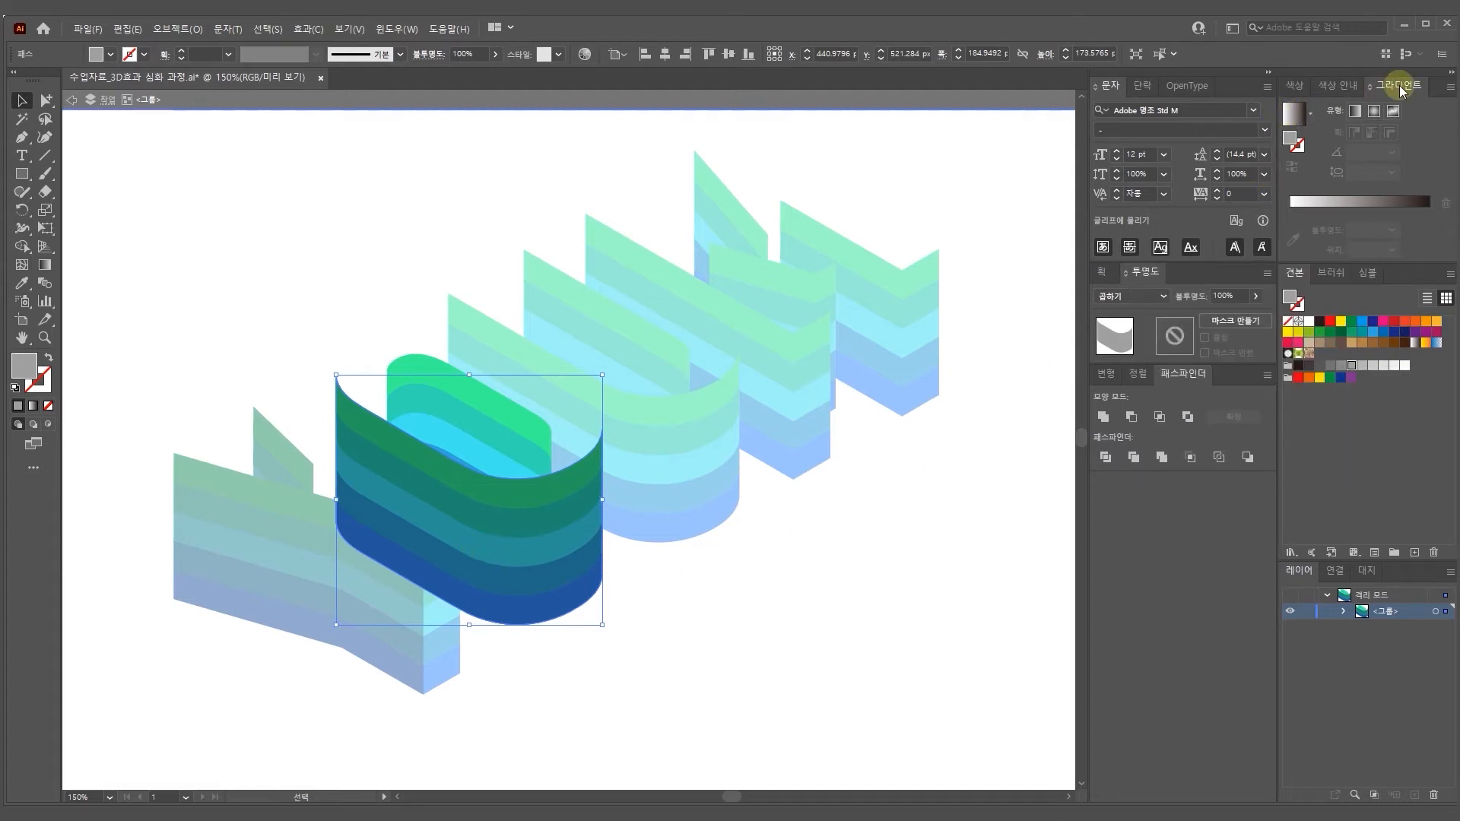
Give the outer O overlay a linear white-to-black gradient, set the black stop to K 50%, and reverse the gradient direction
click(1291, 116)
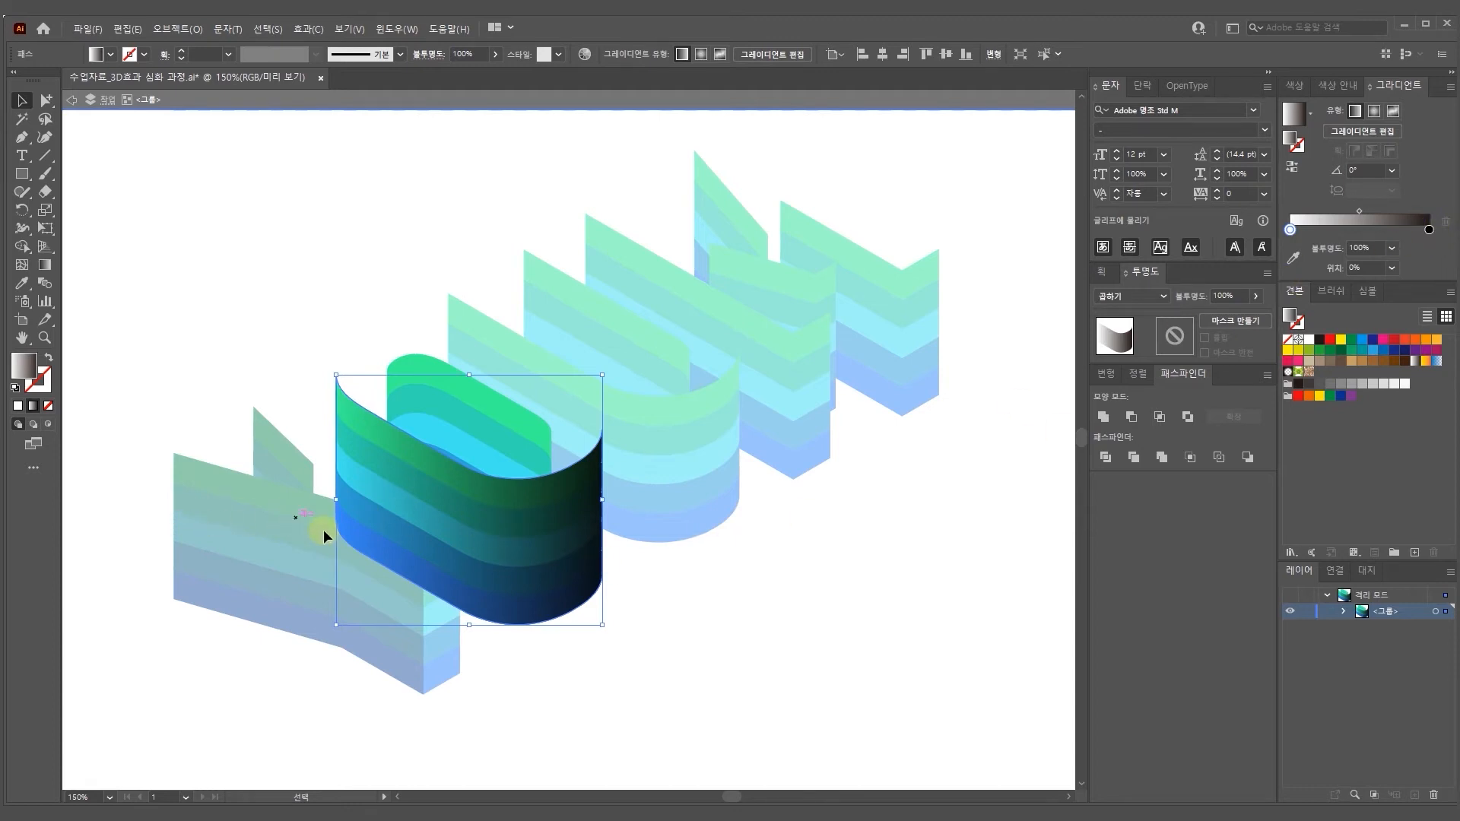
click(1429, 230)
double_click(1429, 230)
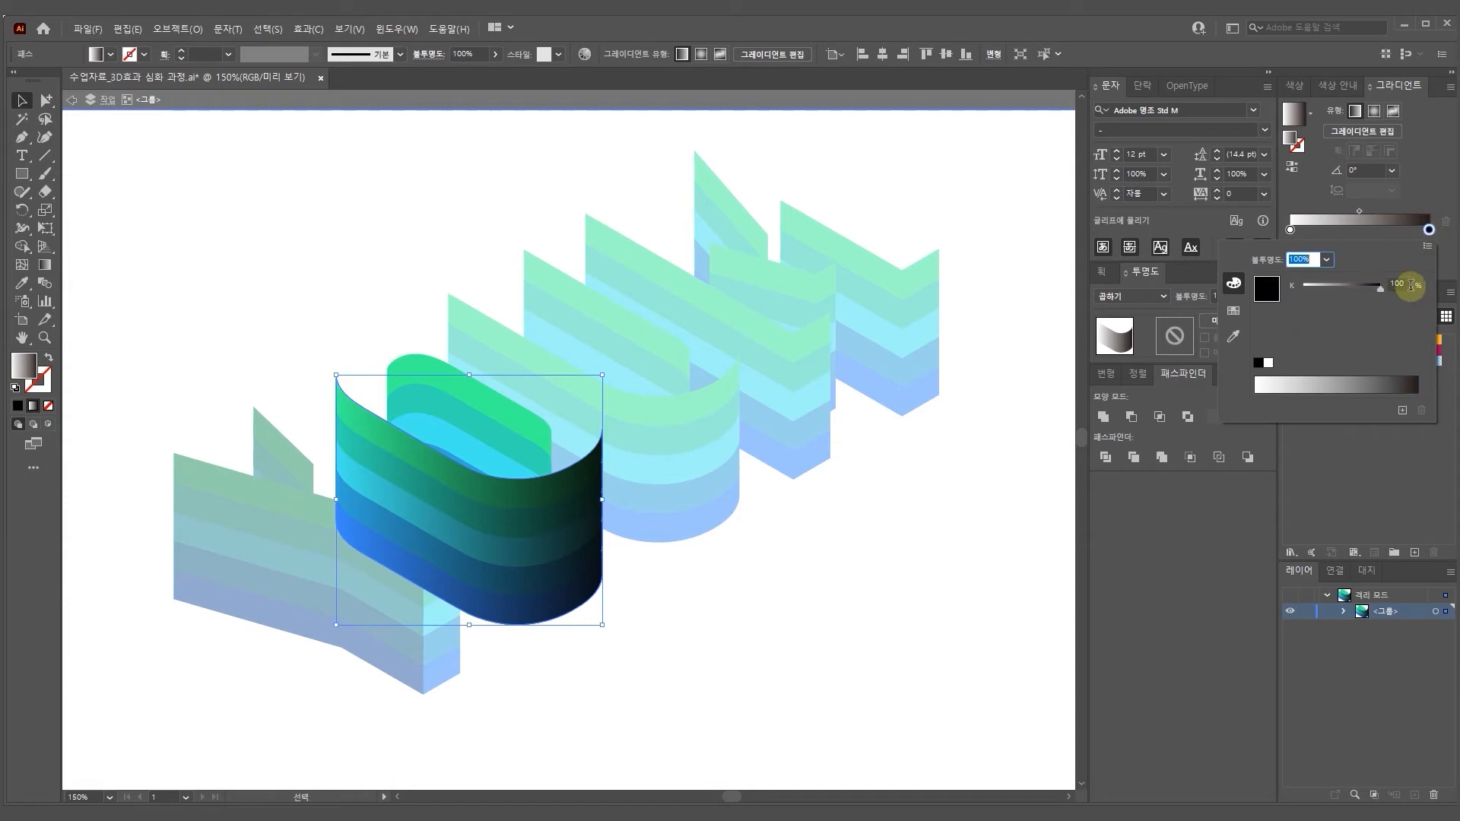
text(0)
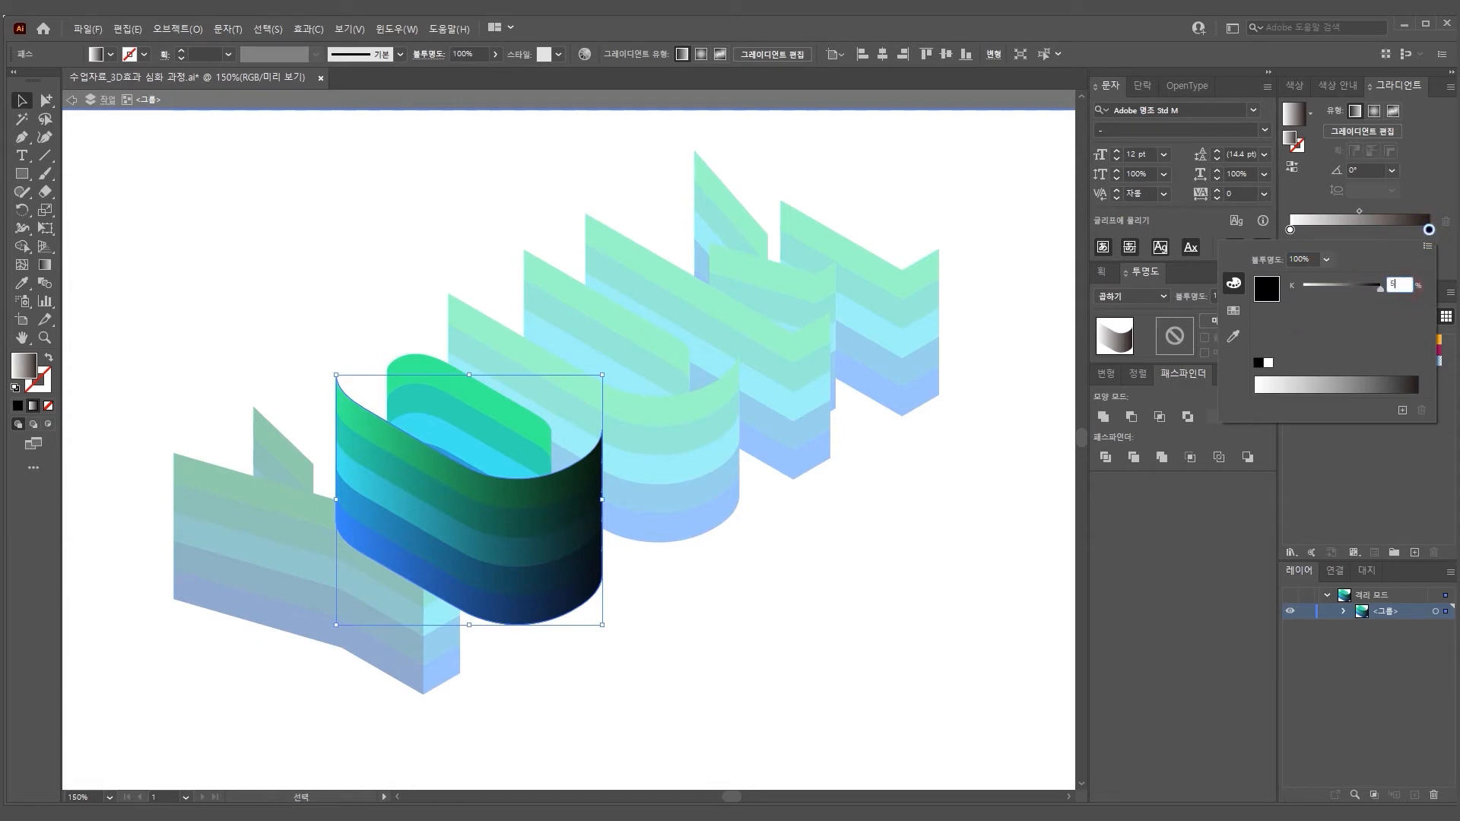
key(Return)
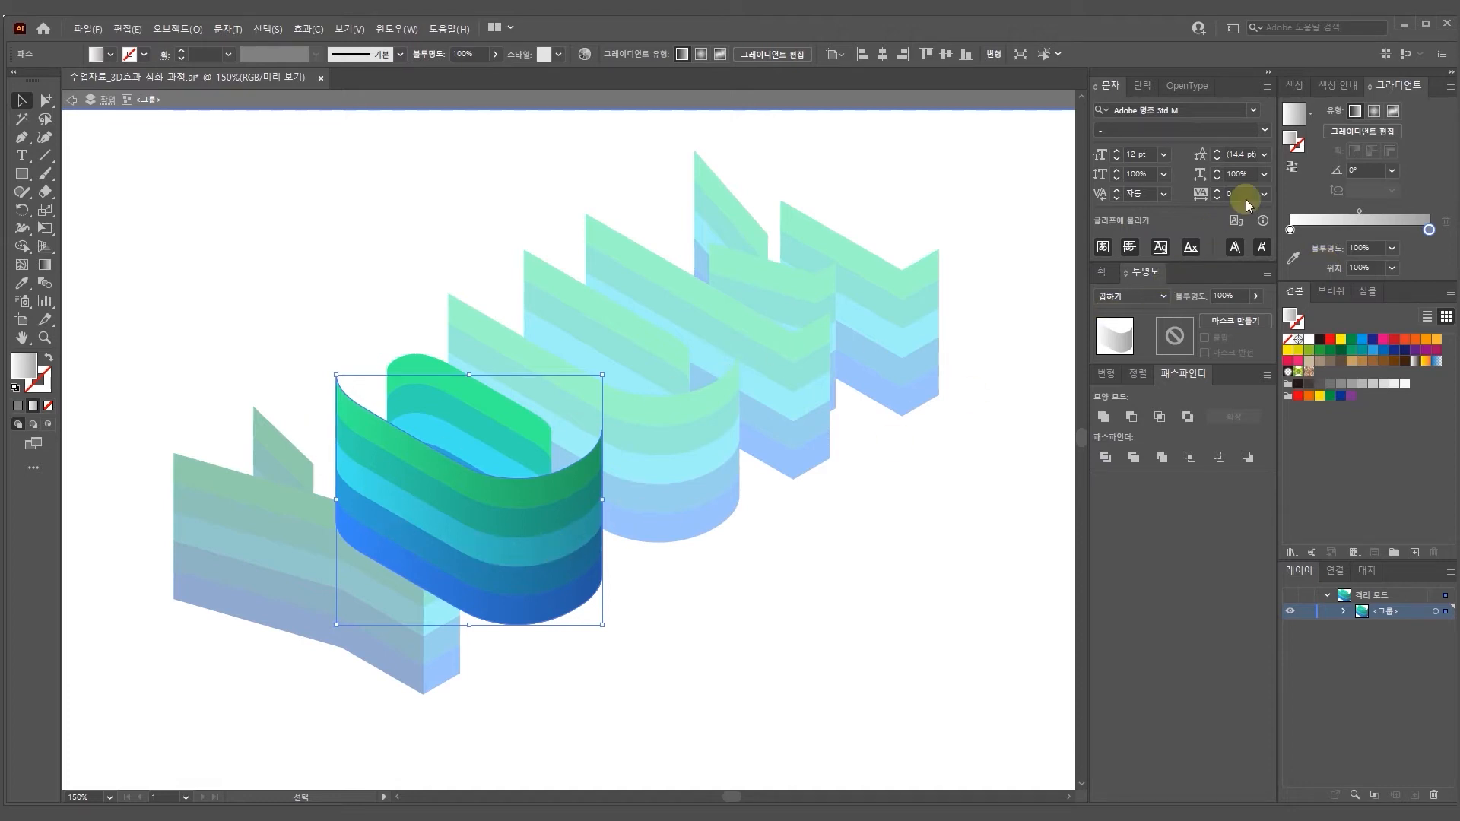
click(1288, 165)
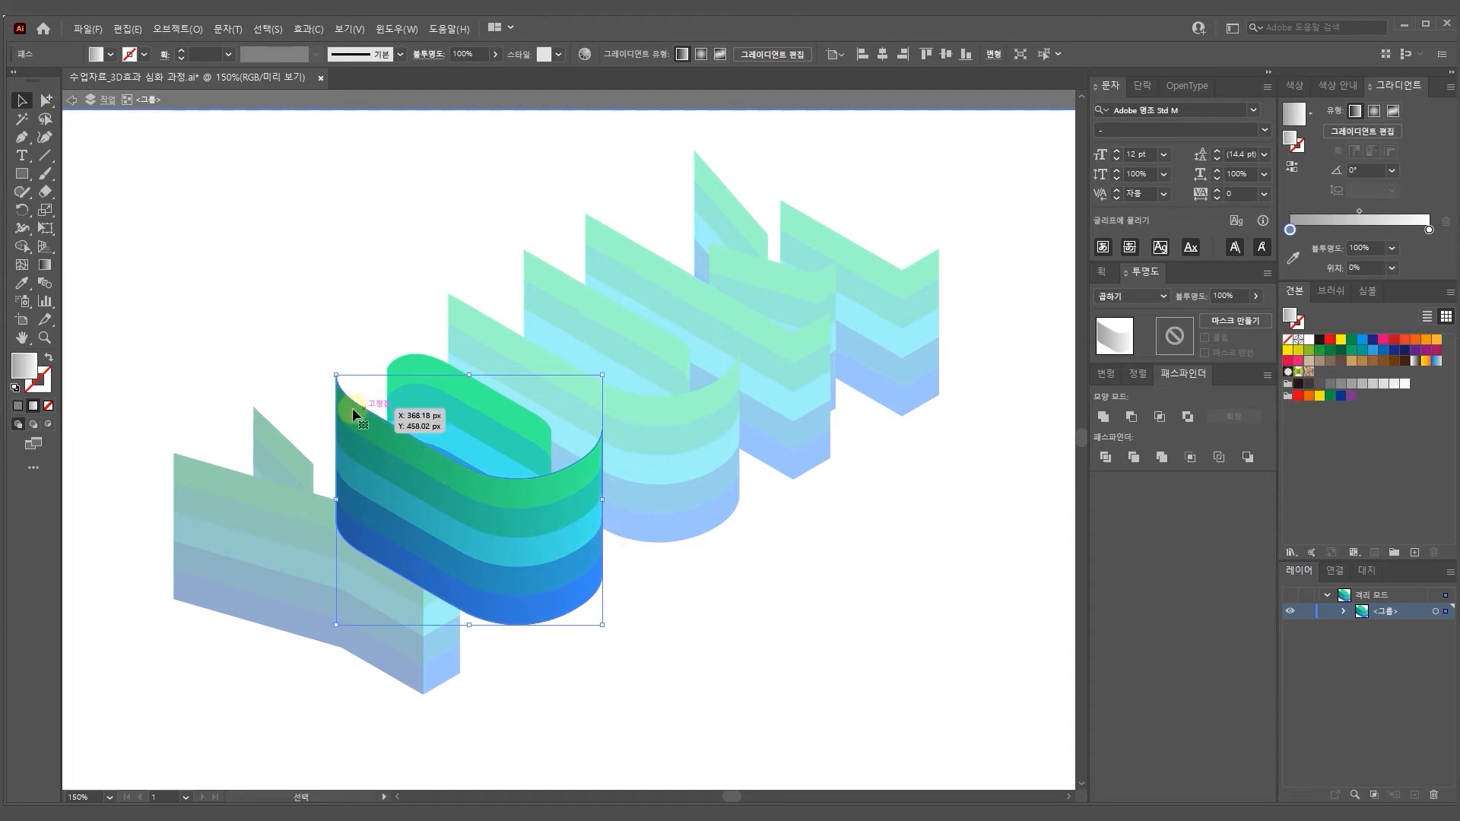
Try a darker K 70% on the gray stop of the outer O overlay's gradient
double_click(1290, 230)
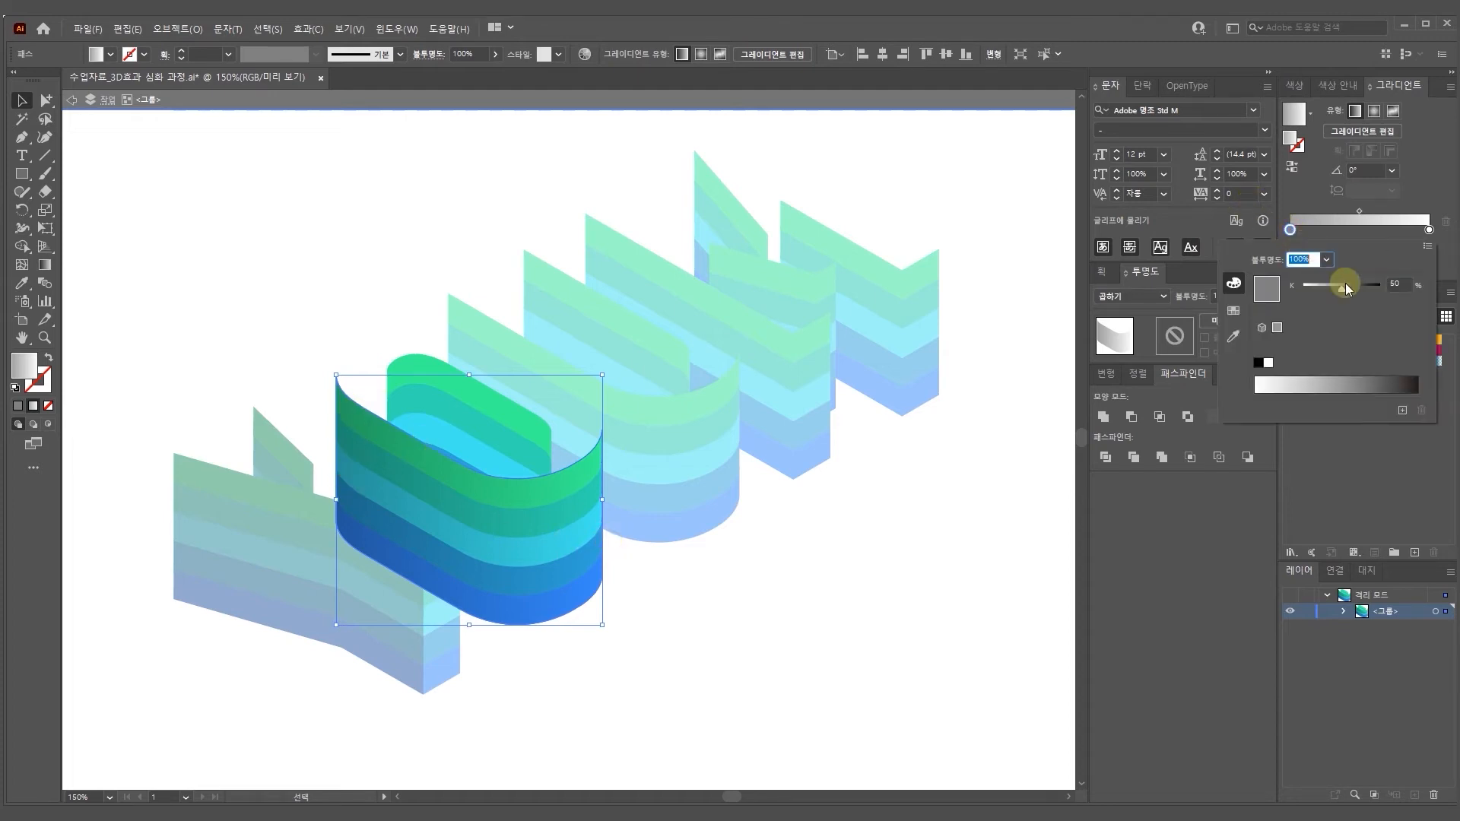
click(1401, 283)
text(70)
key(Return)
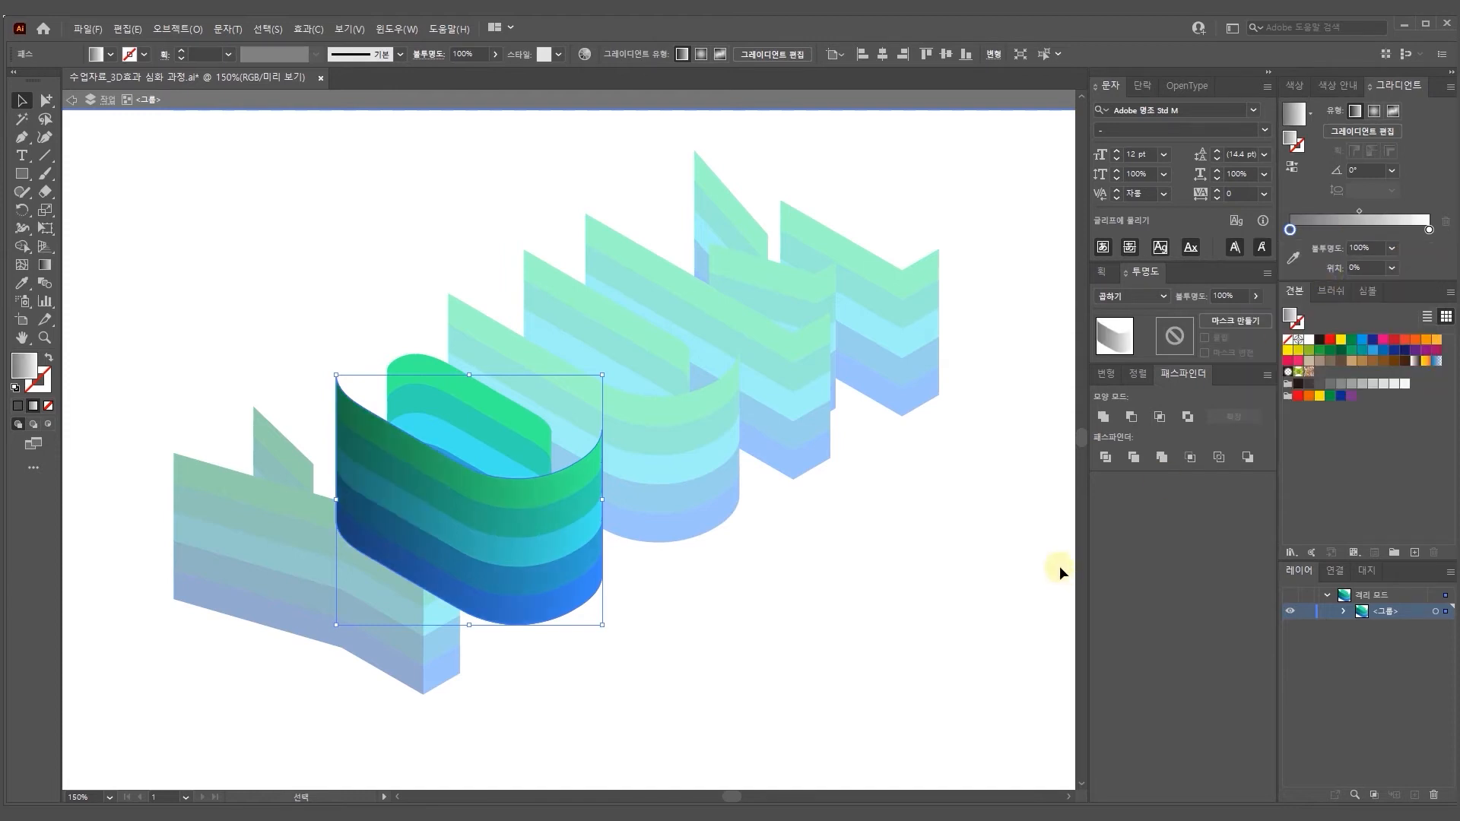
click(696, 595)
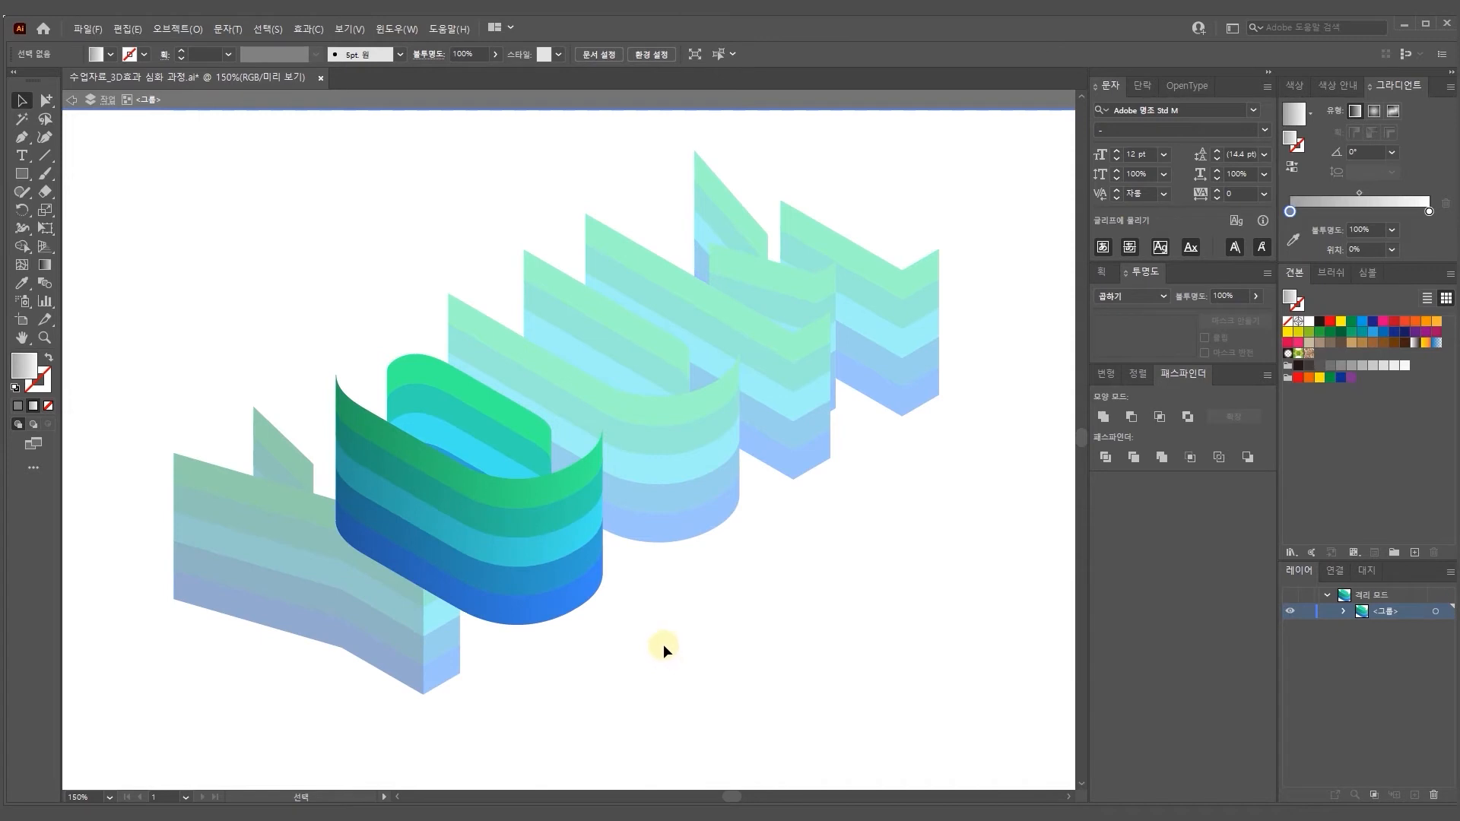
Group the strips of the O's inner side and paste a copy in front, then try moving the copy and undo the move
click(558, 501)
drag(668, 633, 554, 495)
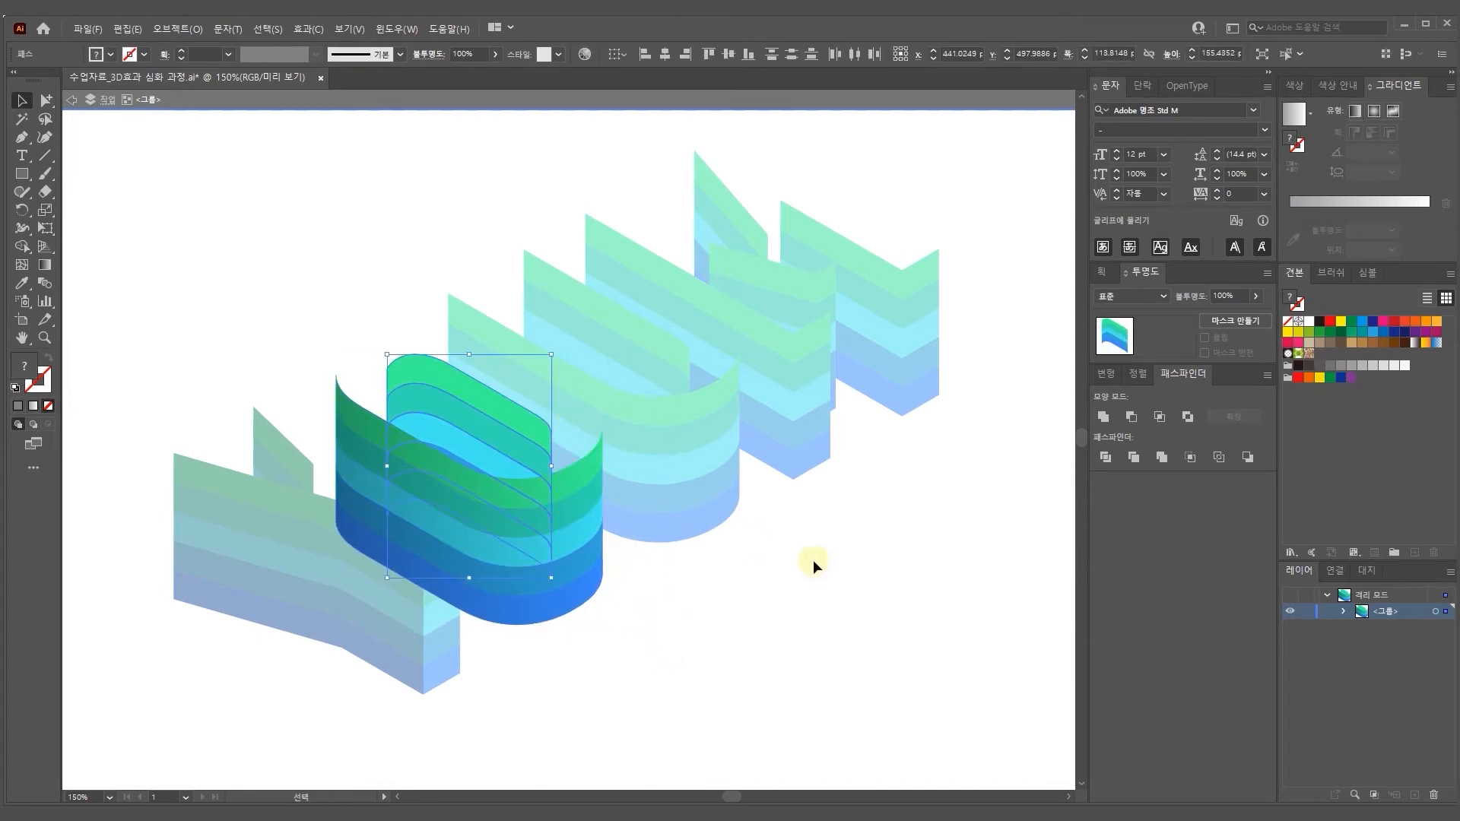
key(ctrl+g)
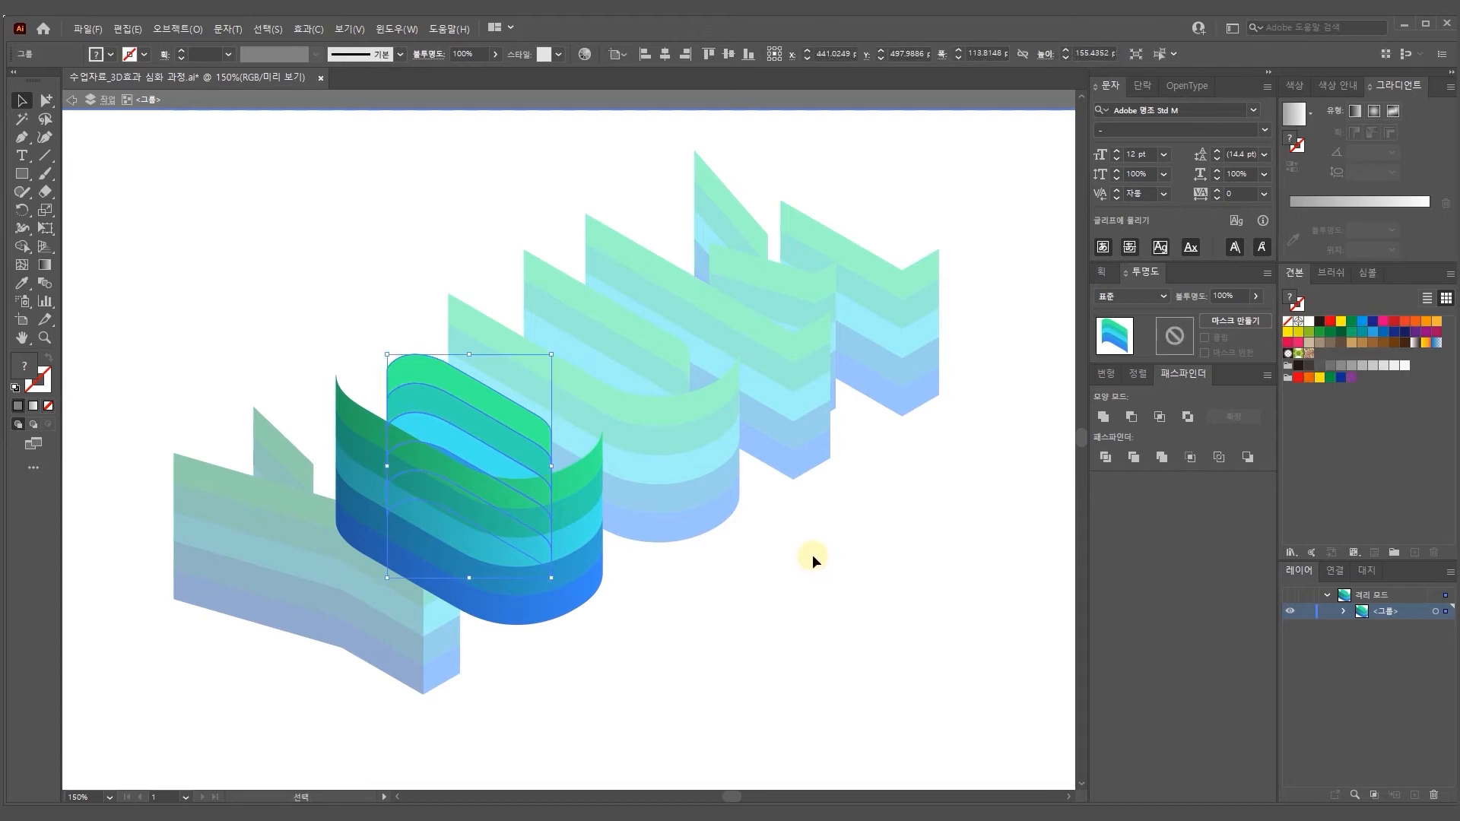
key(ctrl)
key(ctrl+f)
drag(489, 404, 578, 372)
key(ctrl+z)
Unite the copied inner O strips into a single shape and fill it with the gray-to-white linear gradient
click(1102, 417)
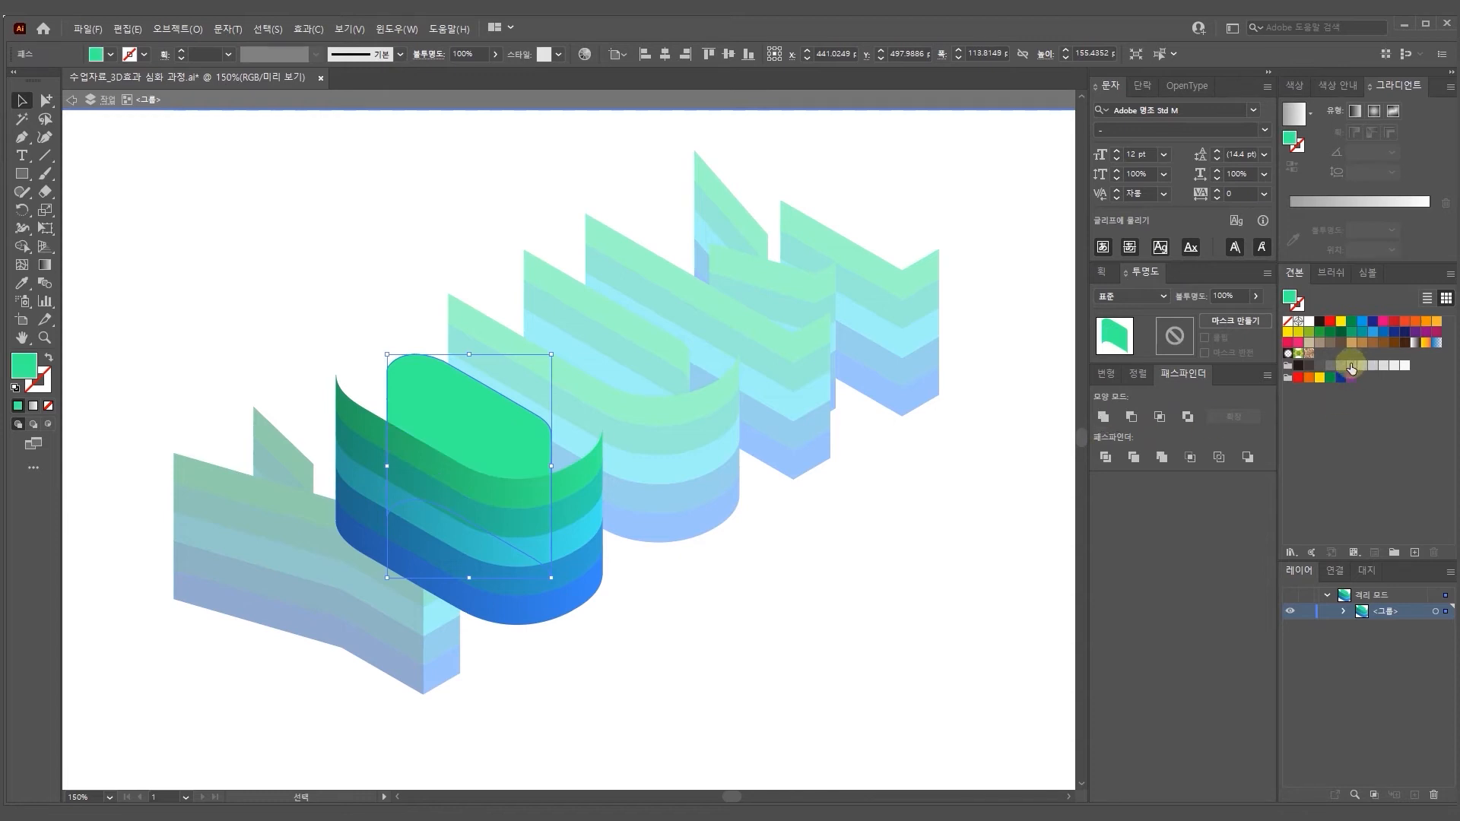
click(1292, 114)
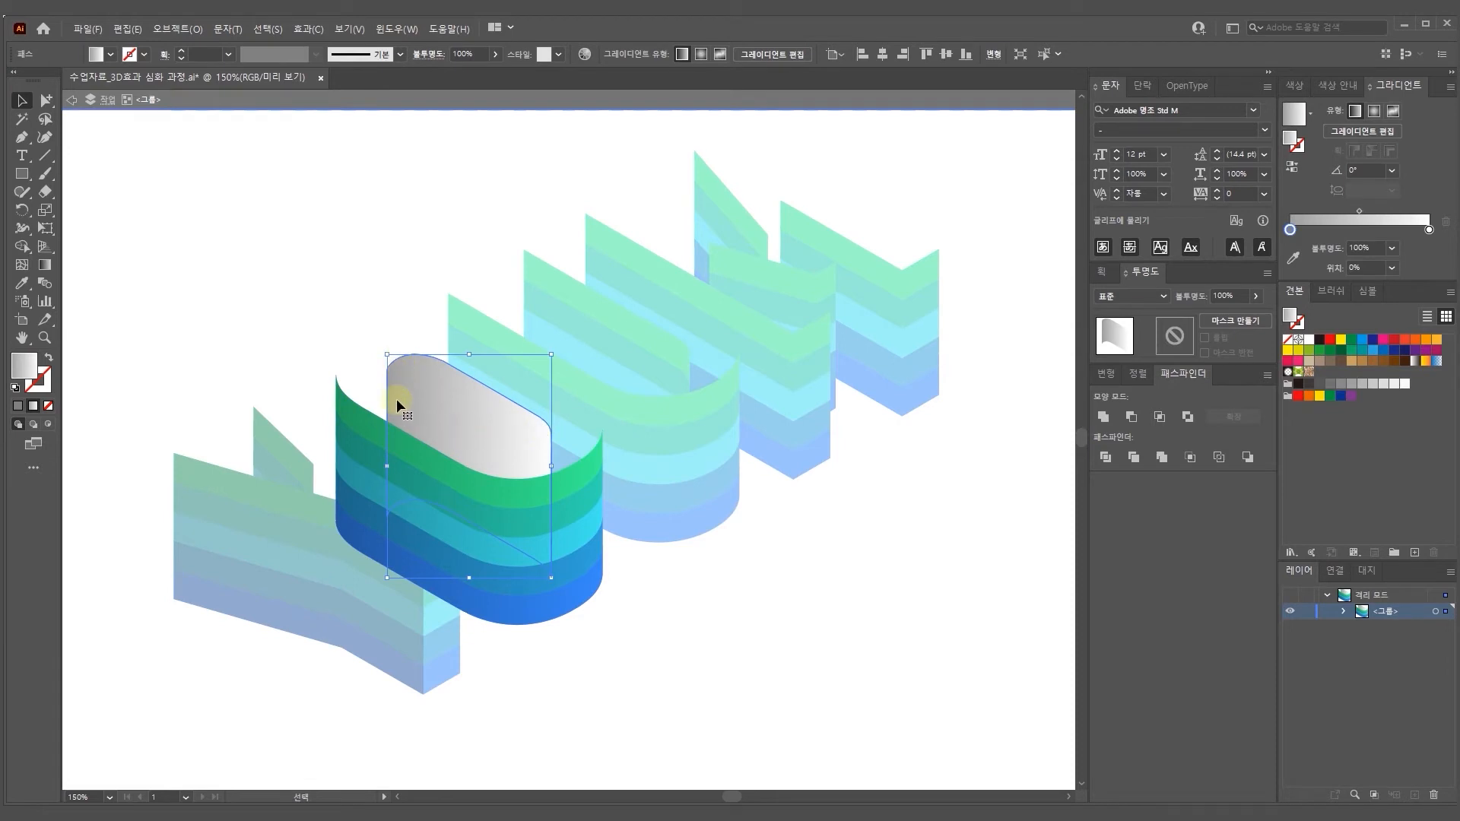
Reverse the gradient on the O's inner overlay, set its blend mode to Multiply, and leave the O group's isolation
click(1292, 171)
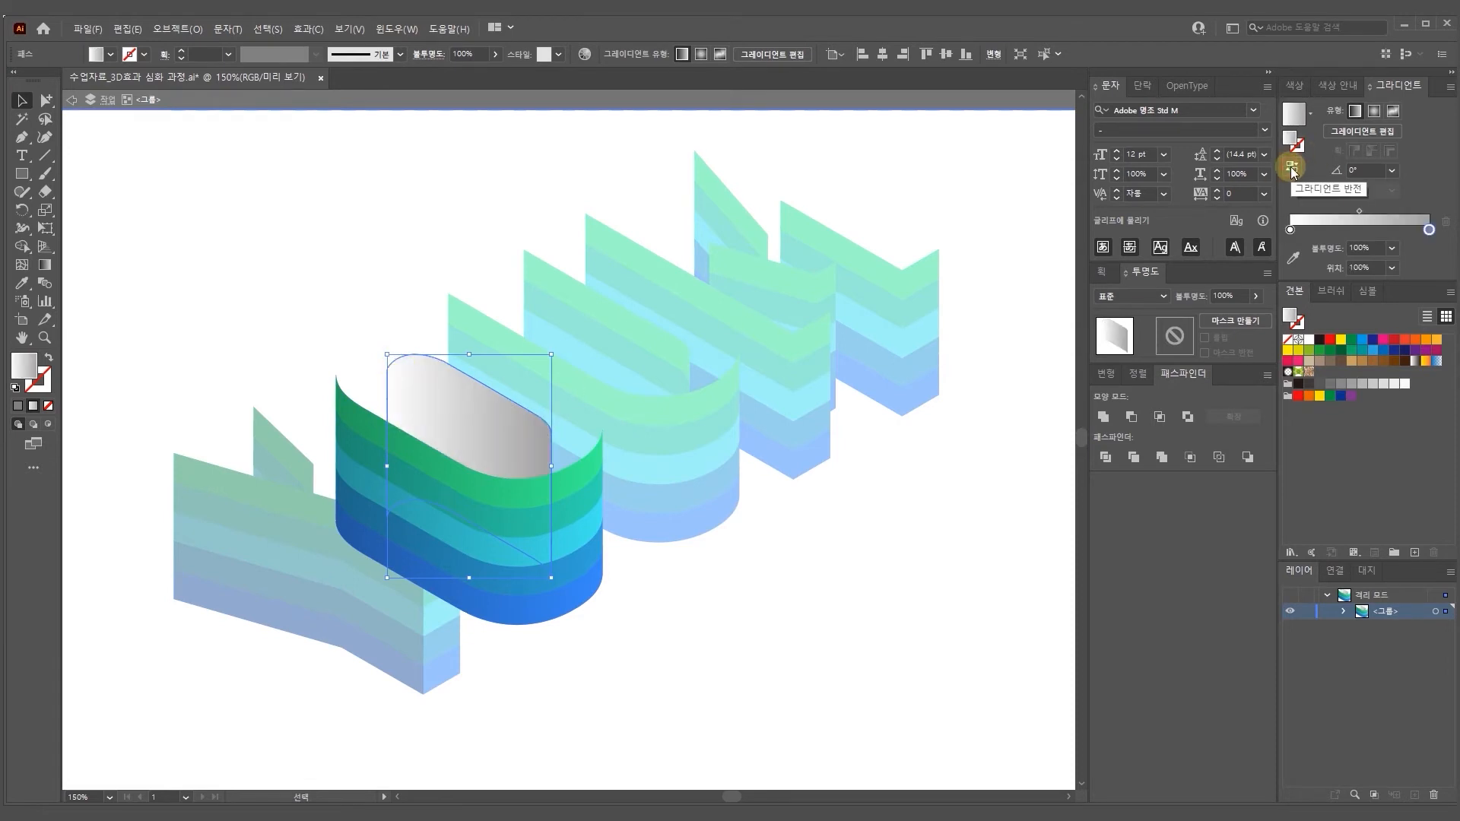
click(1145, 296)
click(1125, 347)
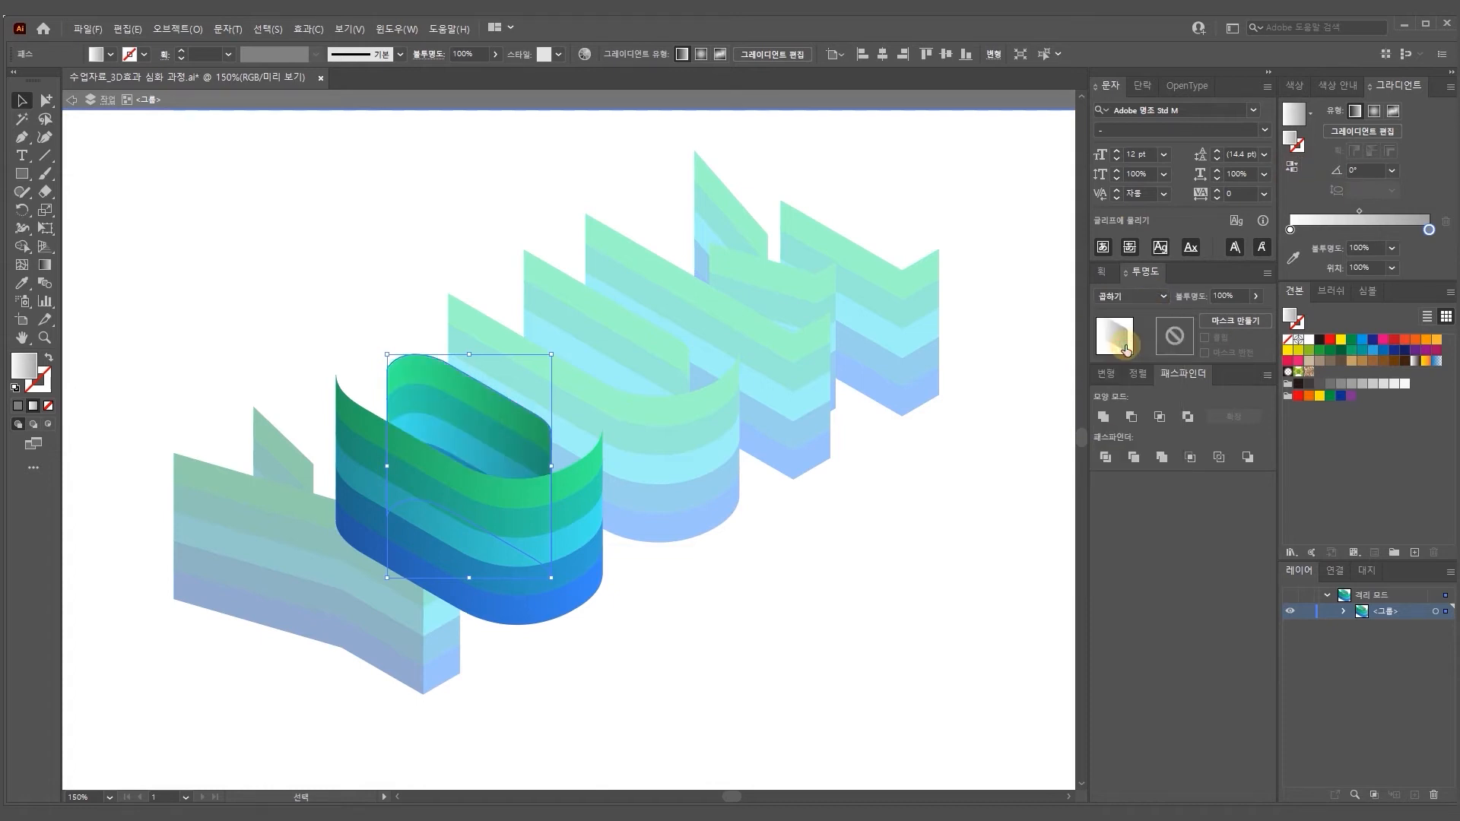
click(848, 570)
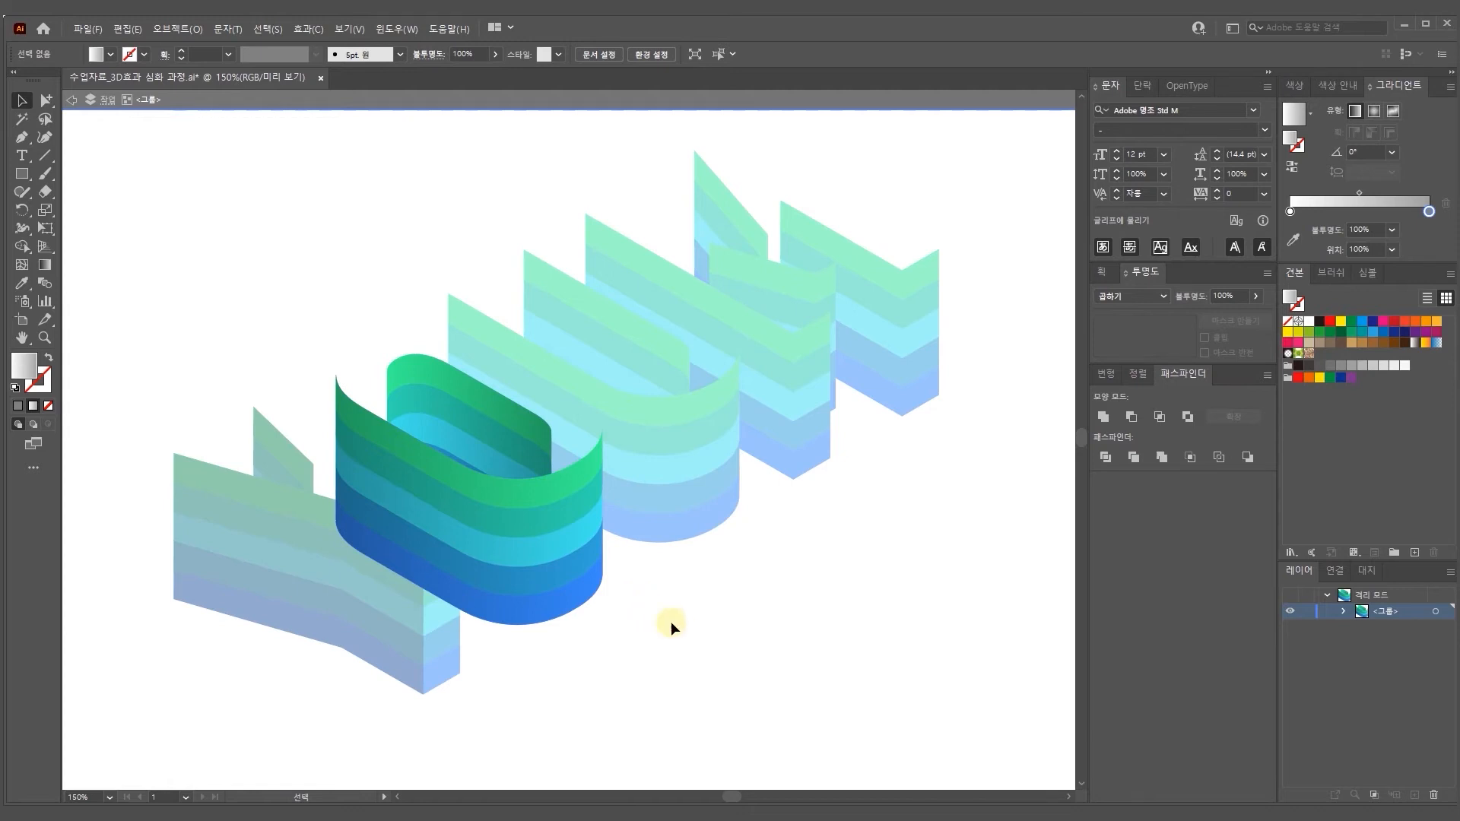
click(74, 102)
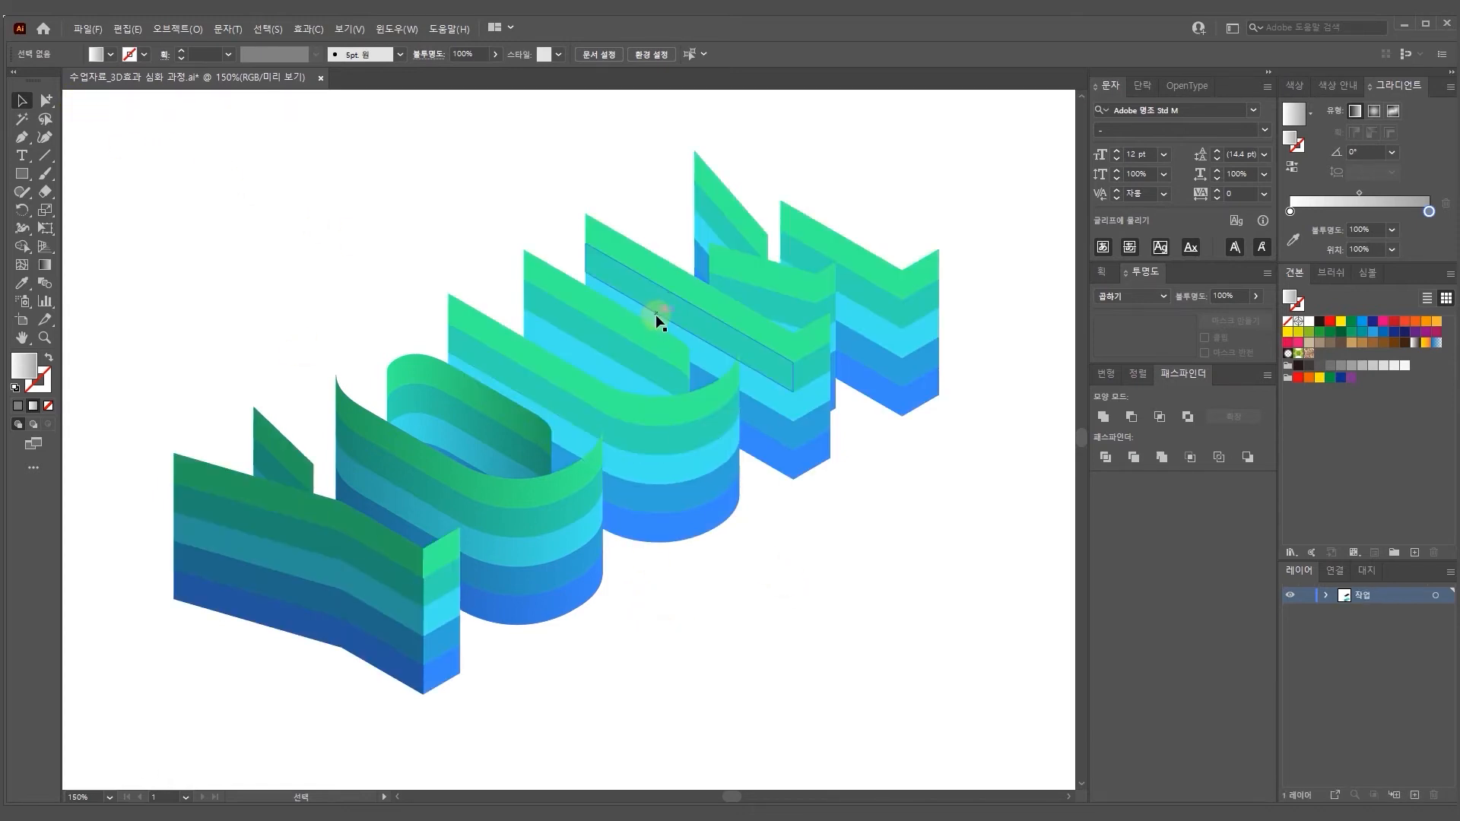
Isolate the U, group its outer side strips and paste a copy in front, then try moving the copy and undo the move
drag(700, 588, 663, 342)
click(690, 509)
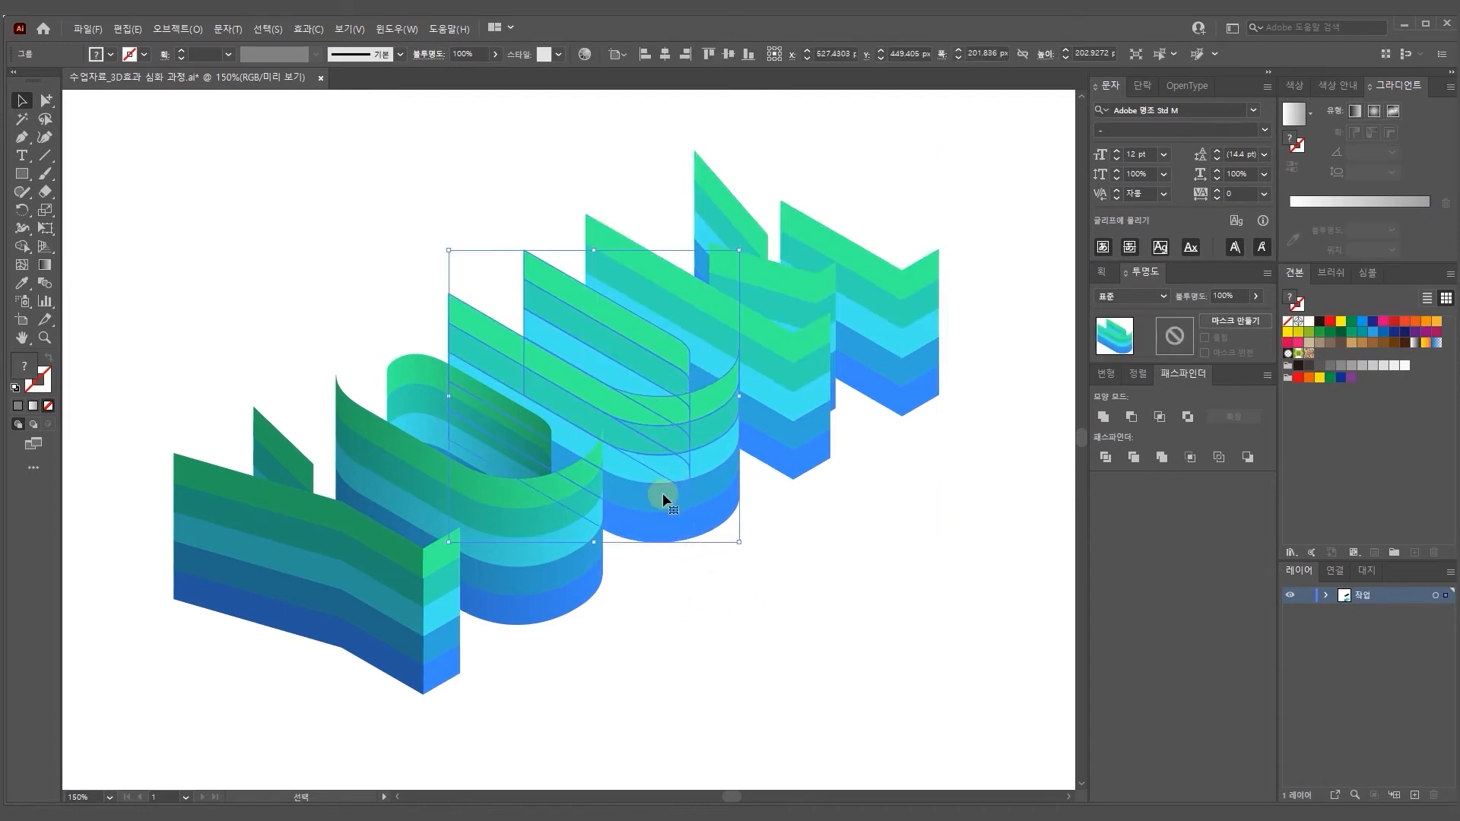
double_click(663, 493)
click(665, 550)
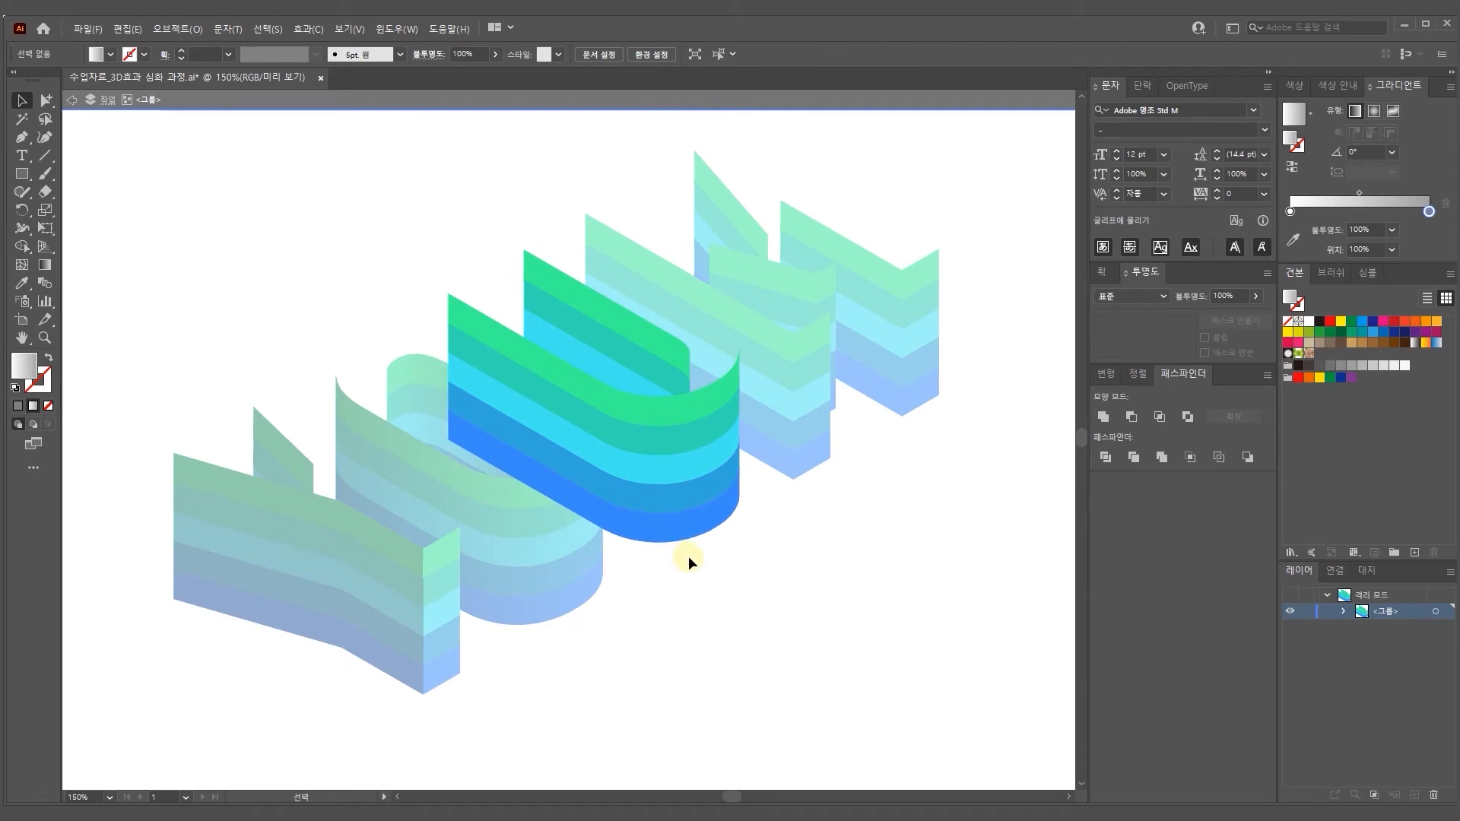
click(696, 533)
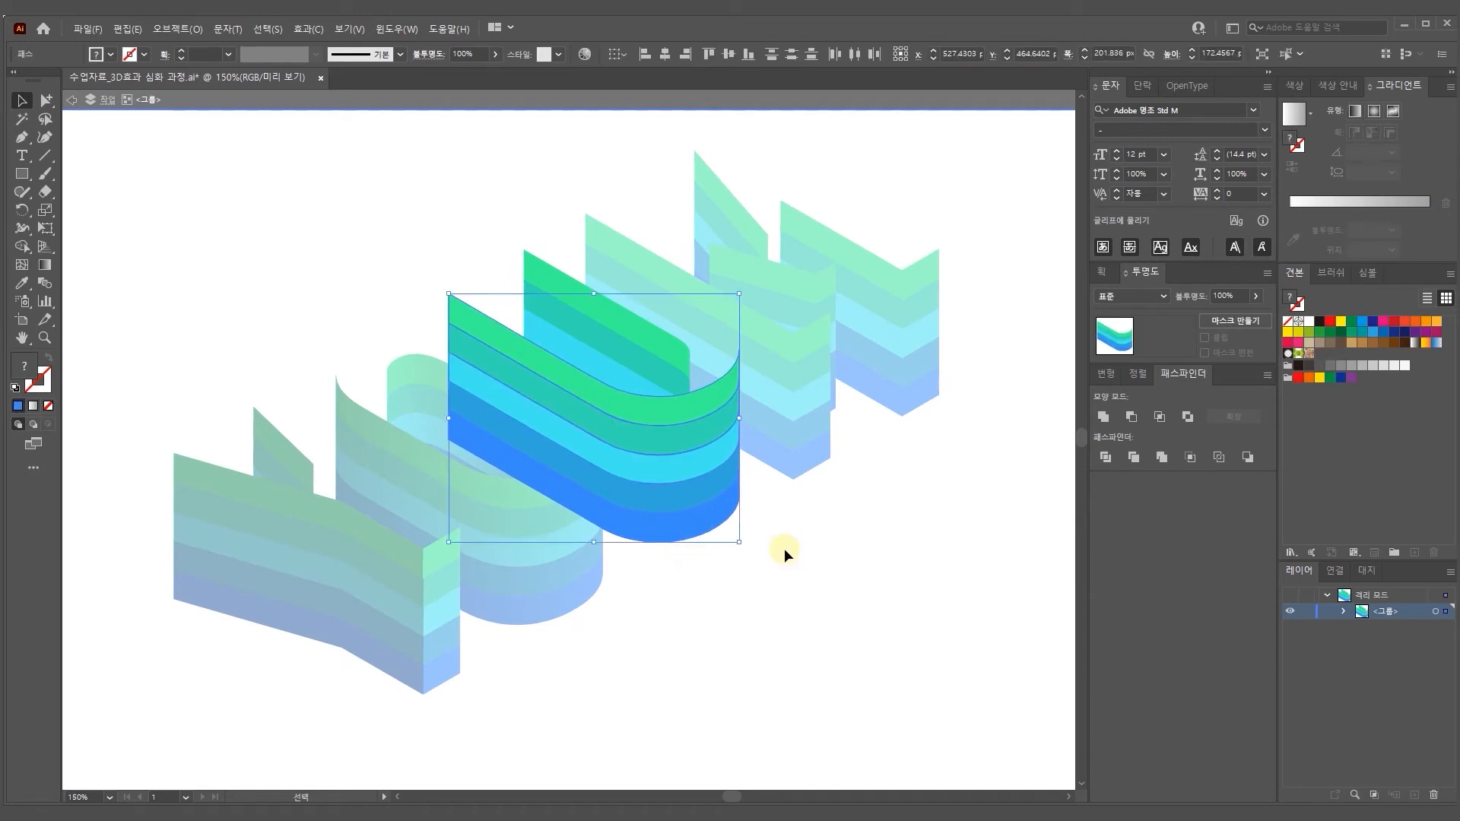
key(ctrl+g)
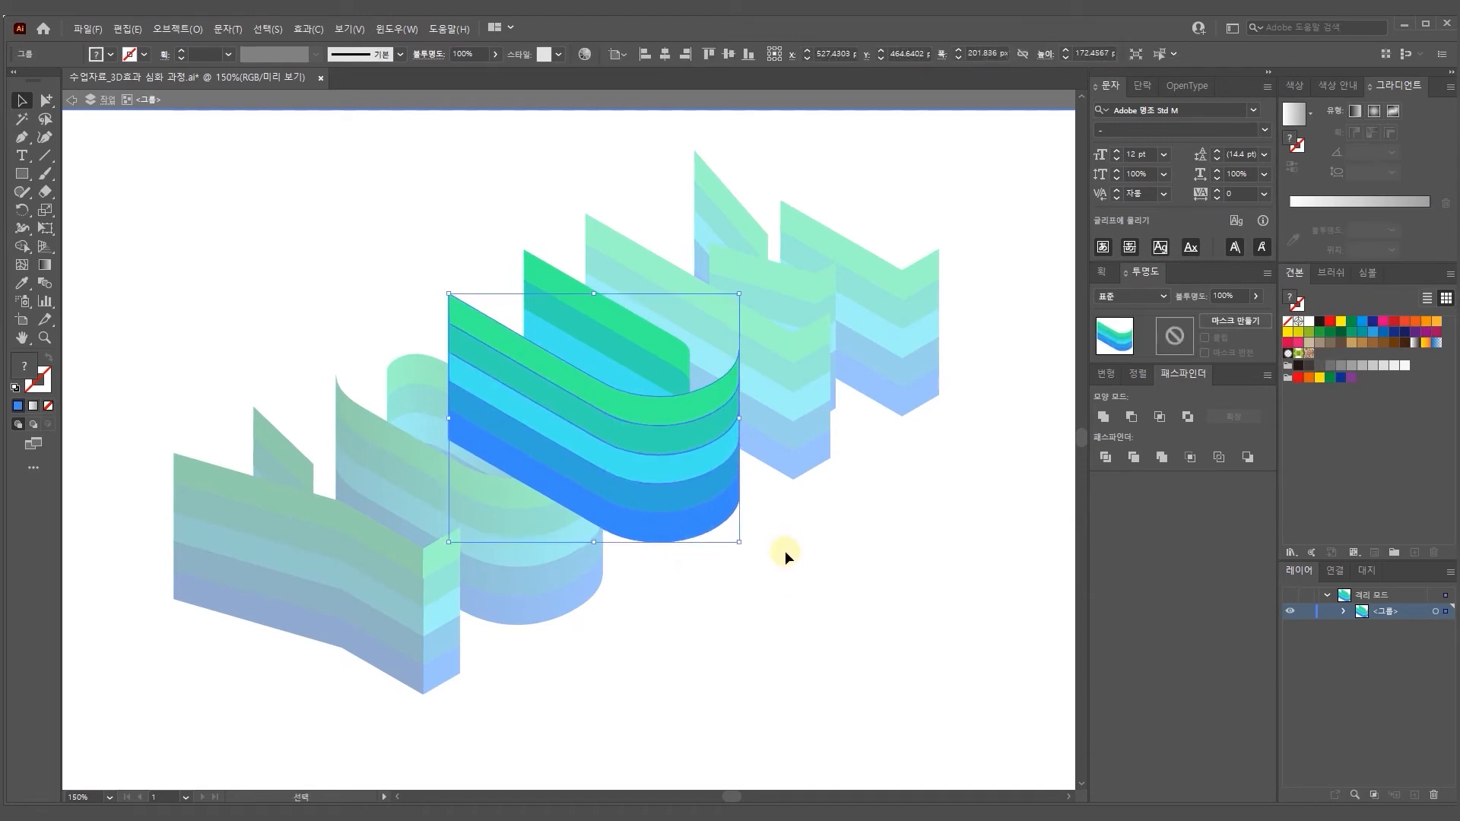
key(a)
drag(685, 461, 735, 514)
key(ctrl+z)
Unite the copied outer U strips into one shape and fill it with the linear gradient, reversed to run gray to white
click(1103, 417)
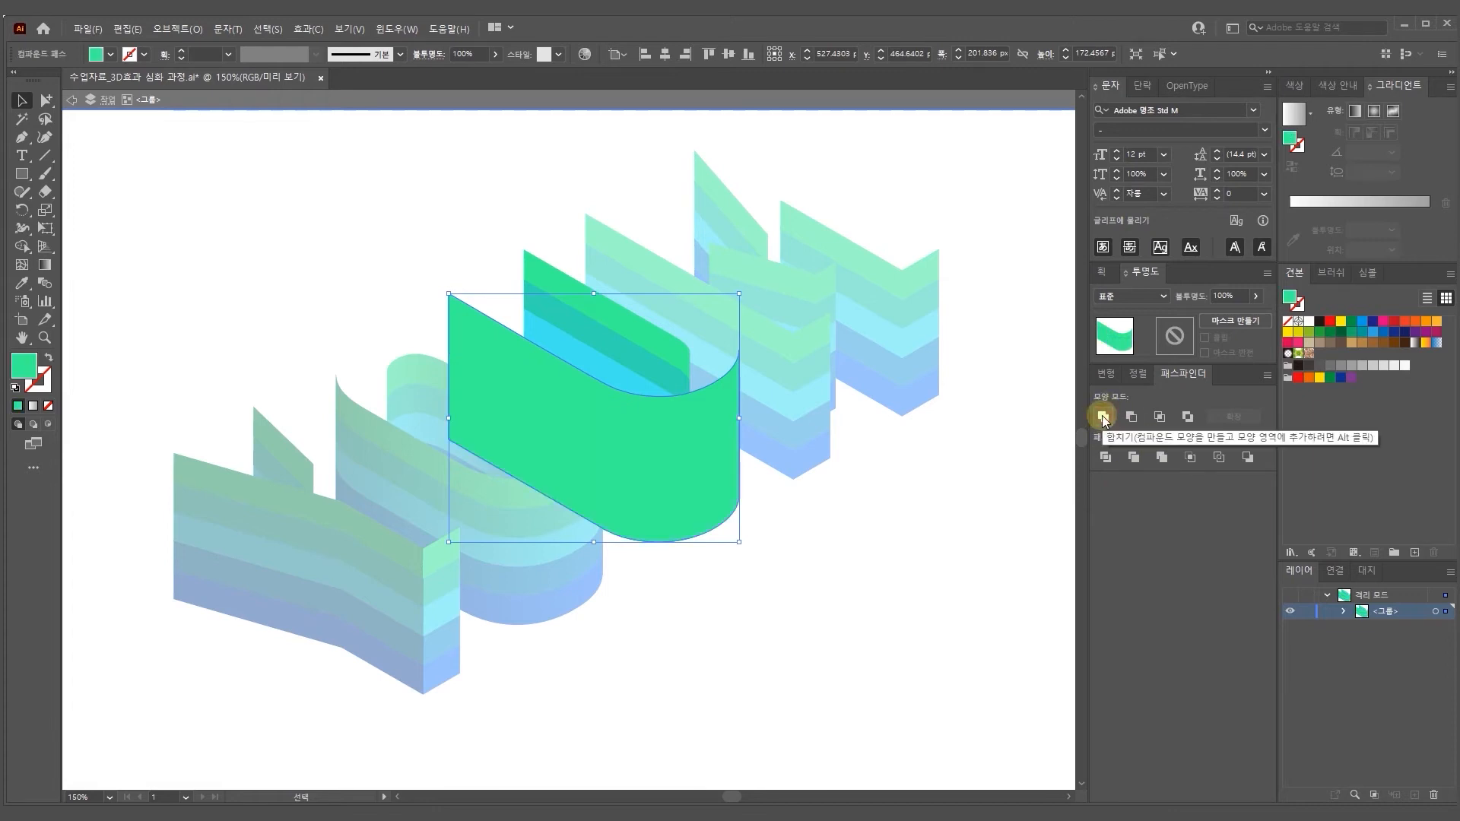
click(1293, 114)
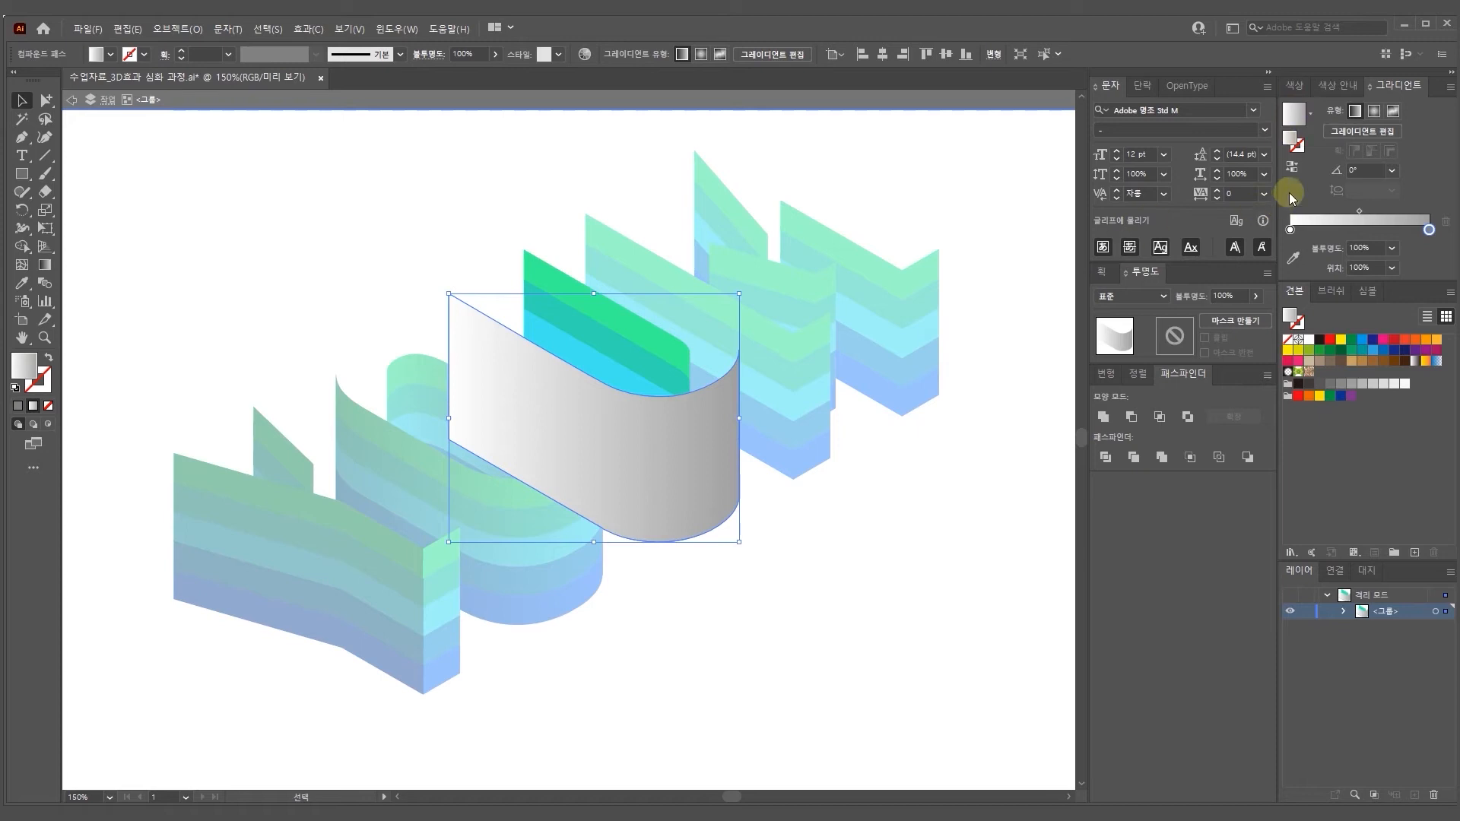
click(1292, 166)
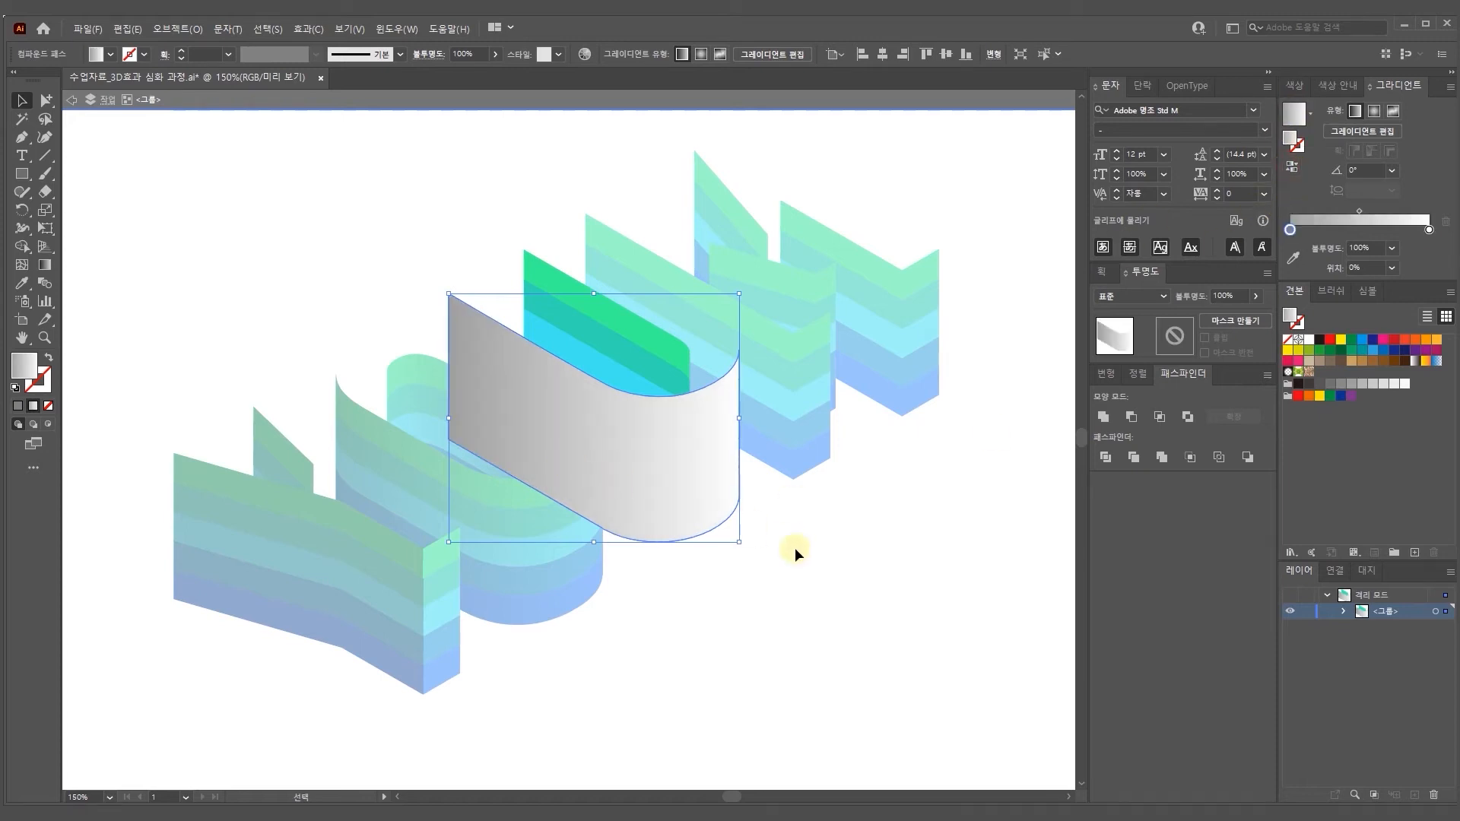
Set the outer U overlay's blend mode to Multiply and group it with the strips beneath
click(1131, 296)
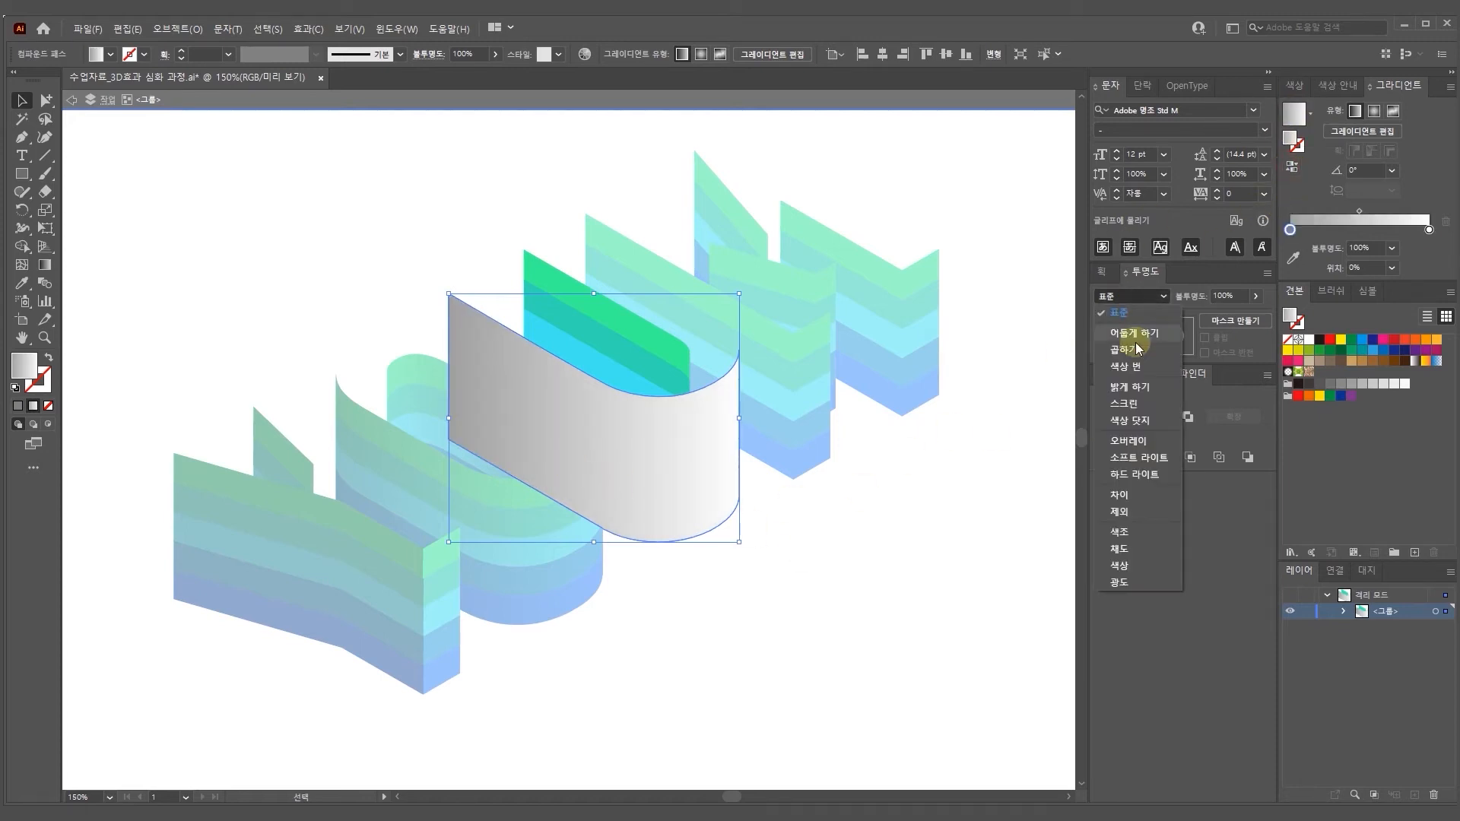
click(1135, 347)
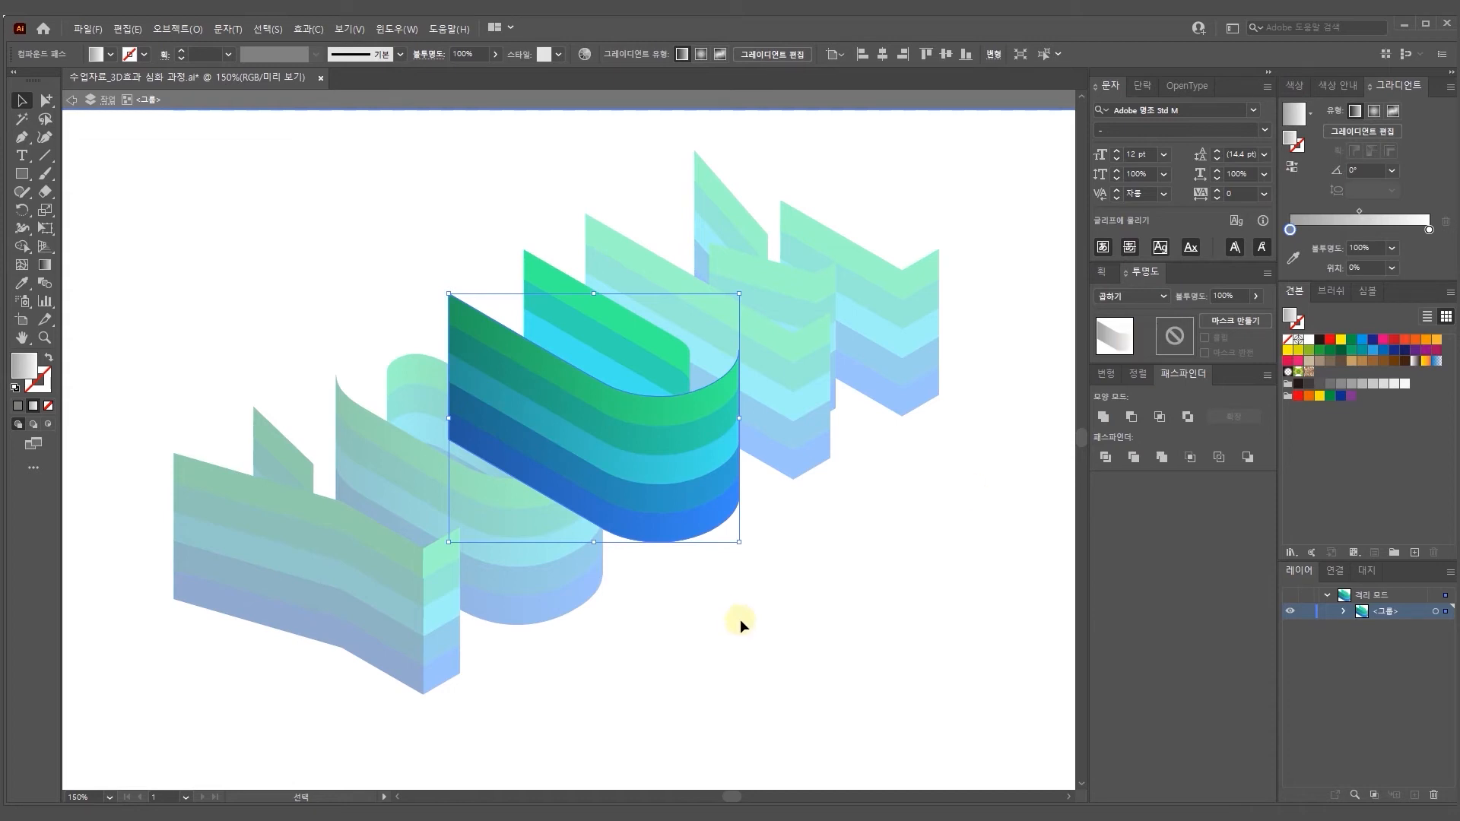
drag(798, 601, 726, 333)
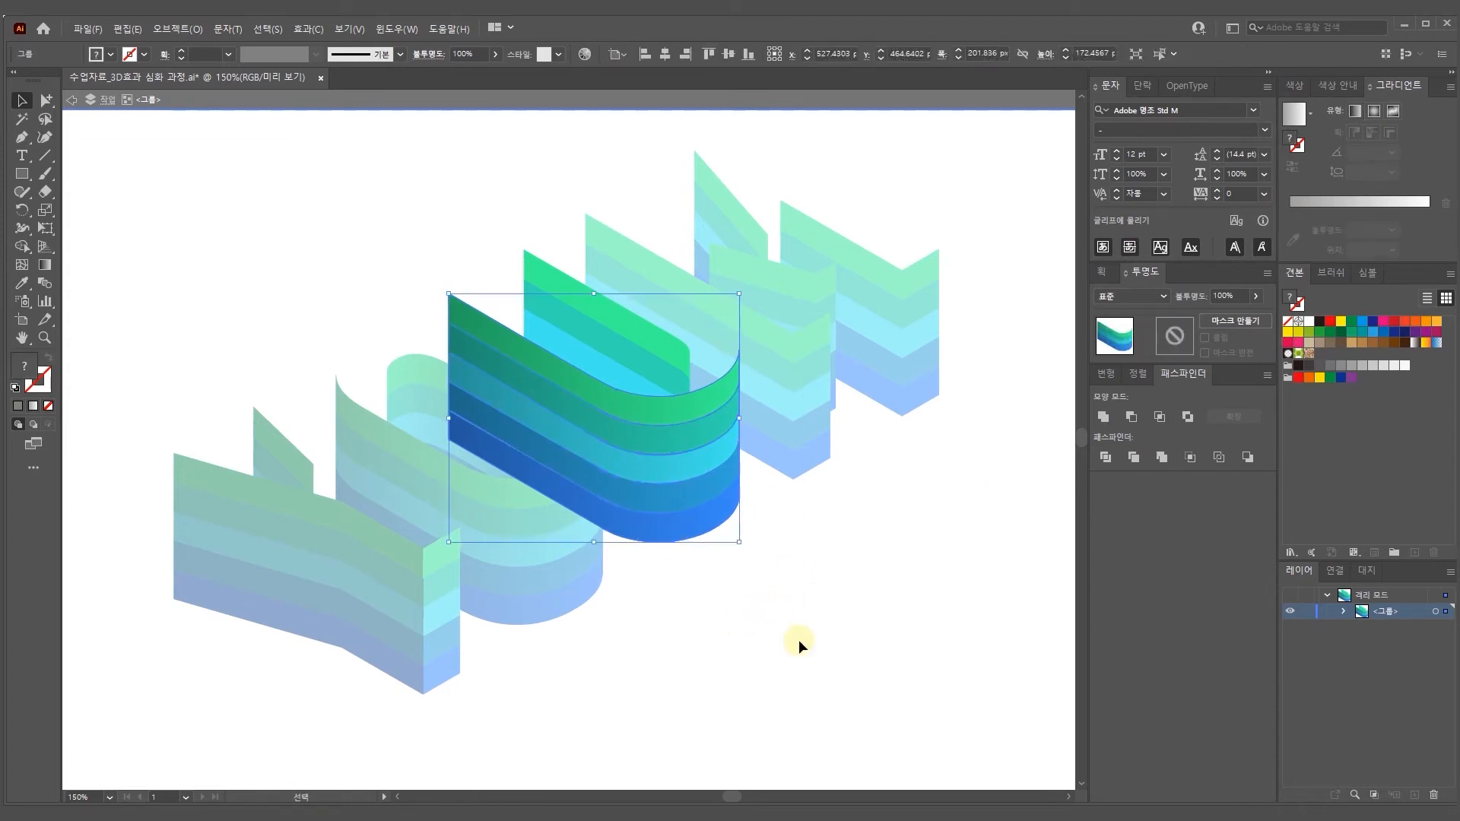
click(801, 639)
Select only the strips of the U's inner side, group them, and paste a copy in front
drag(782, 569, 654, 312)
drag(780, 345, 706, 590)
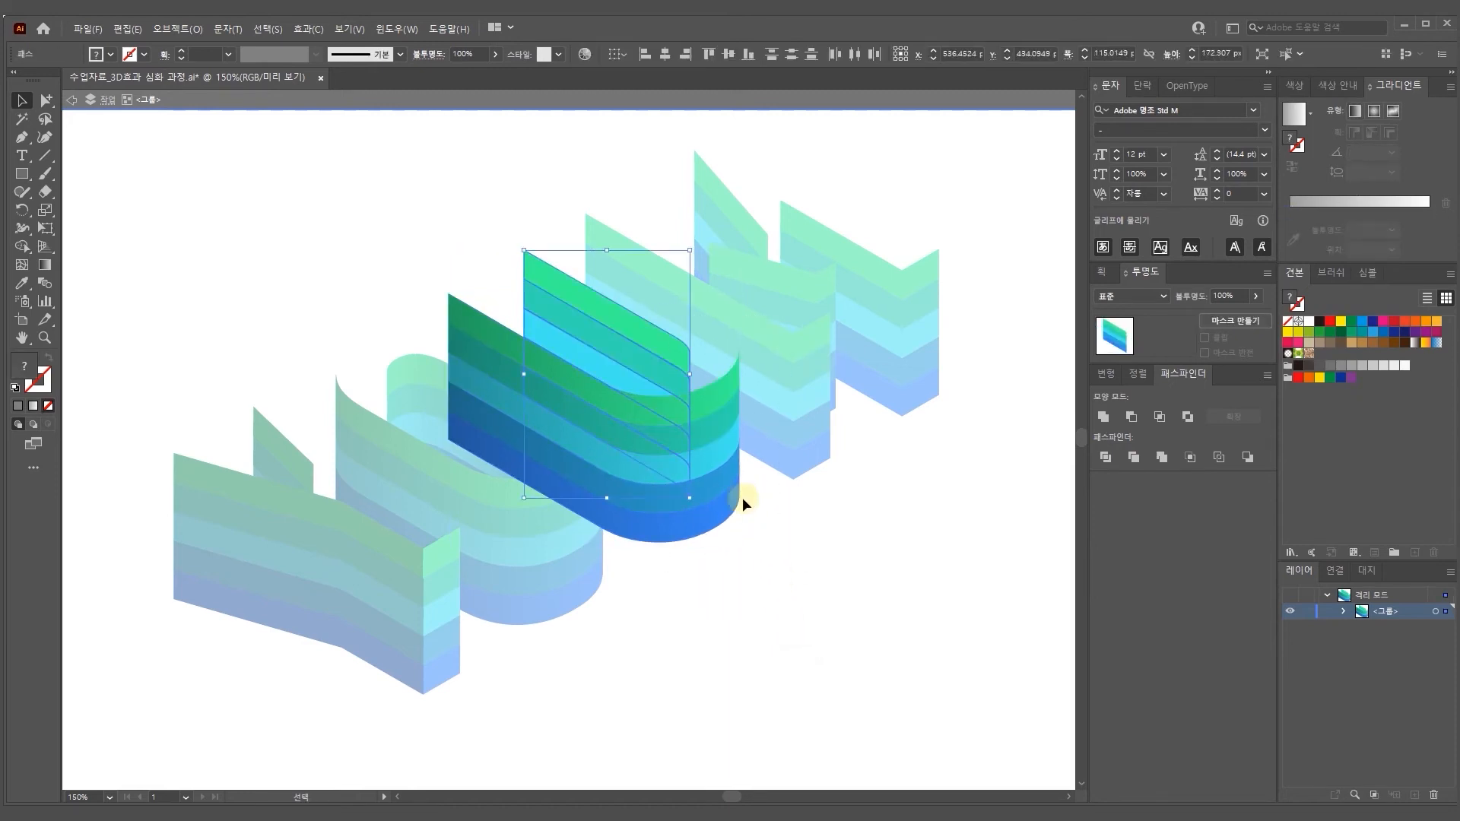
drag(792, 557, 624, 306)
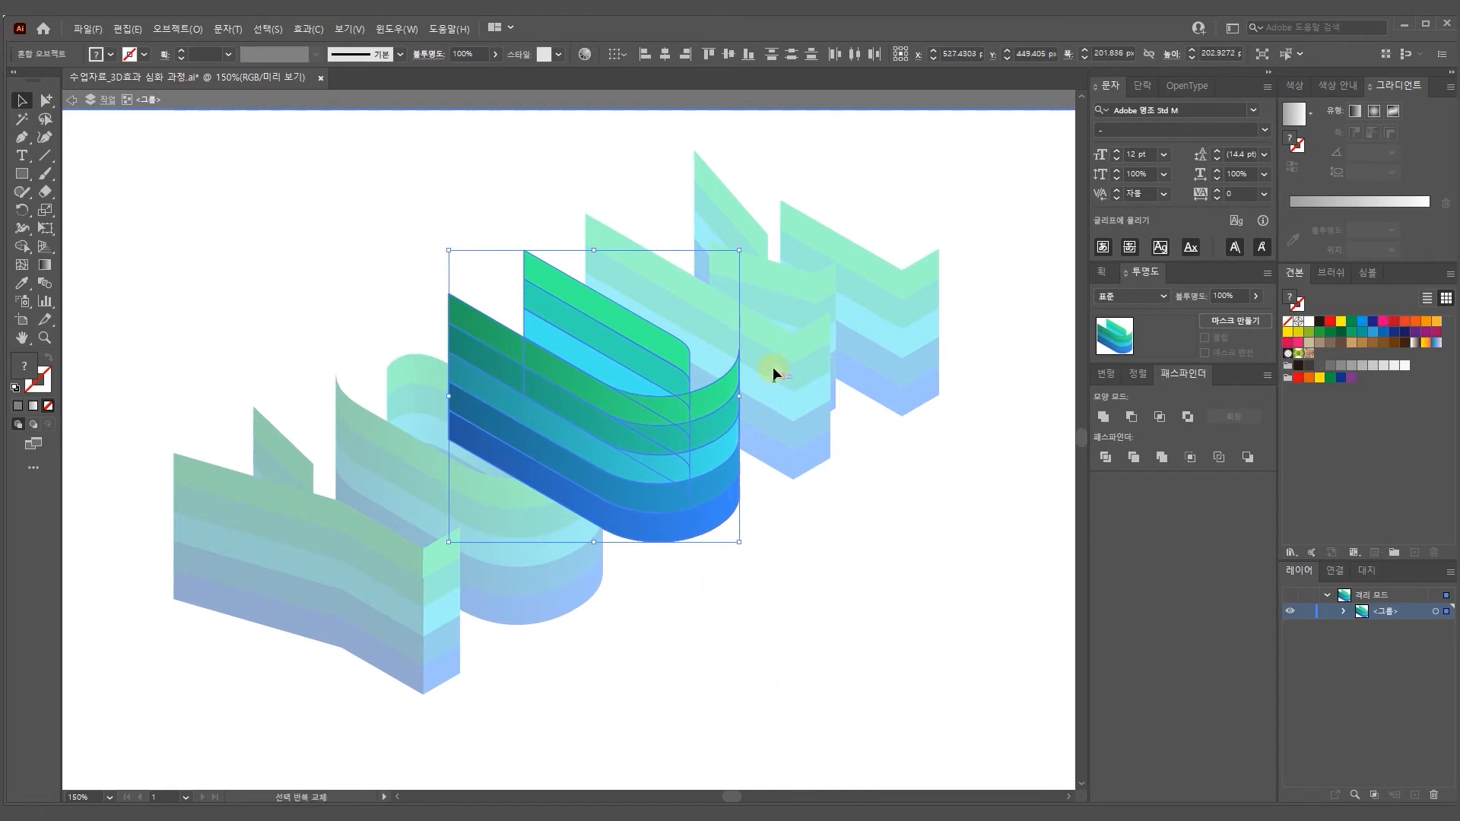
drag(727, 560, 684, 394)
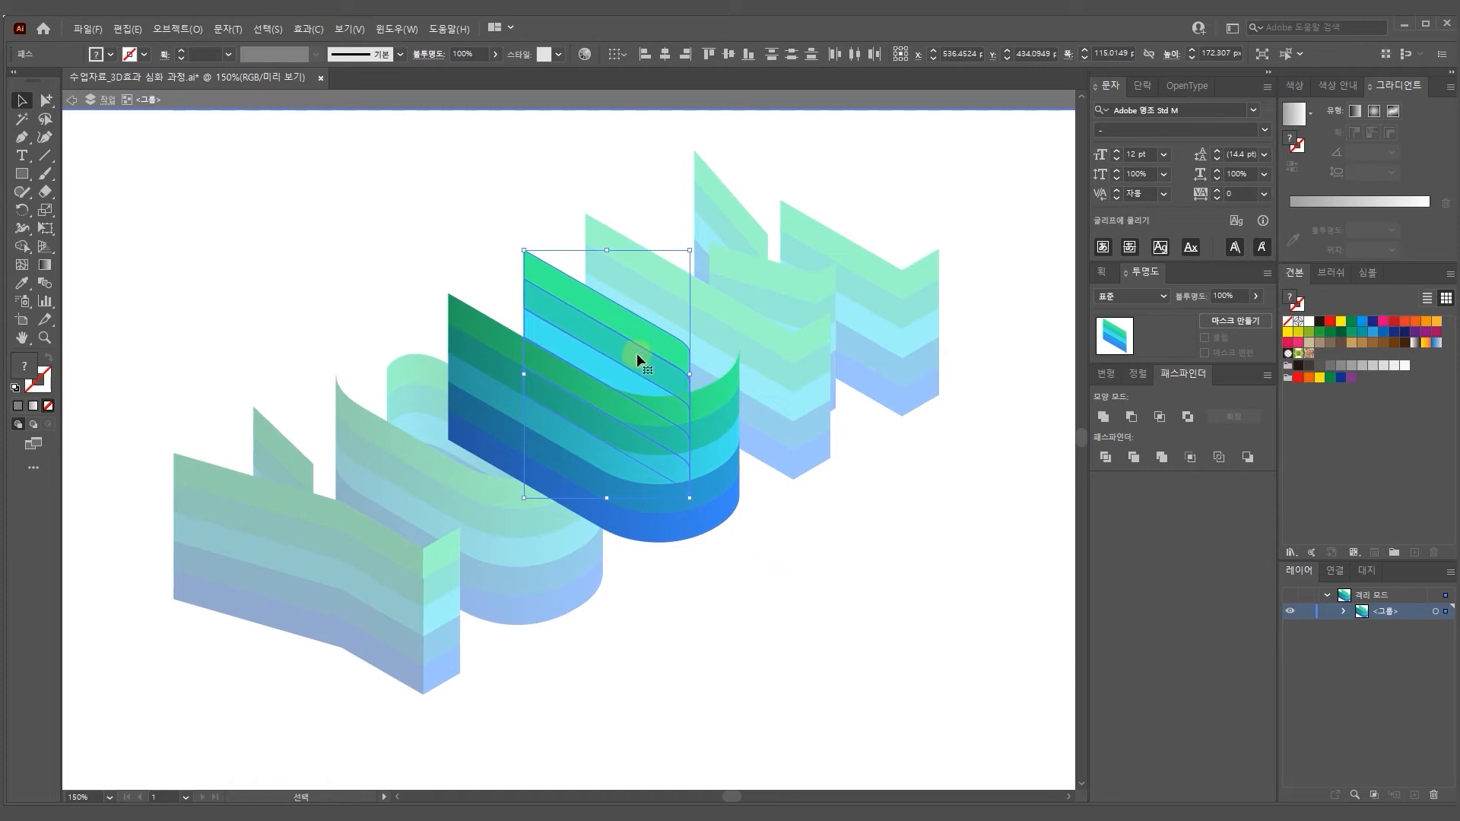
key(ctrl)
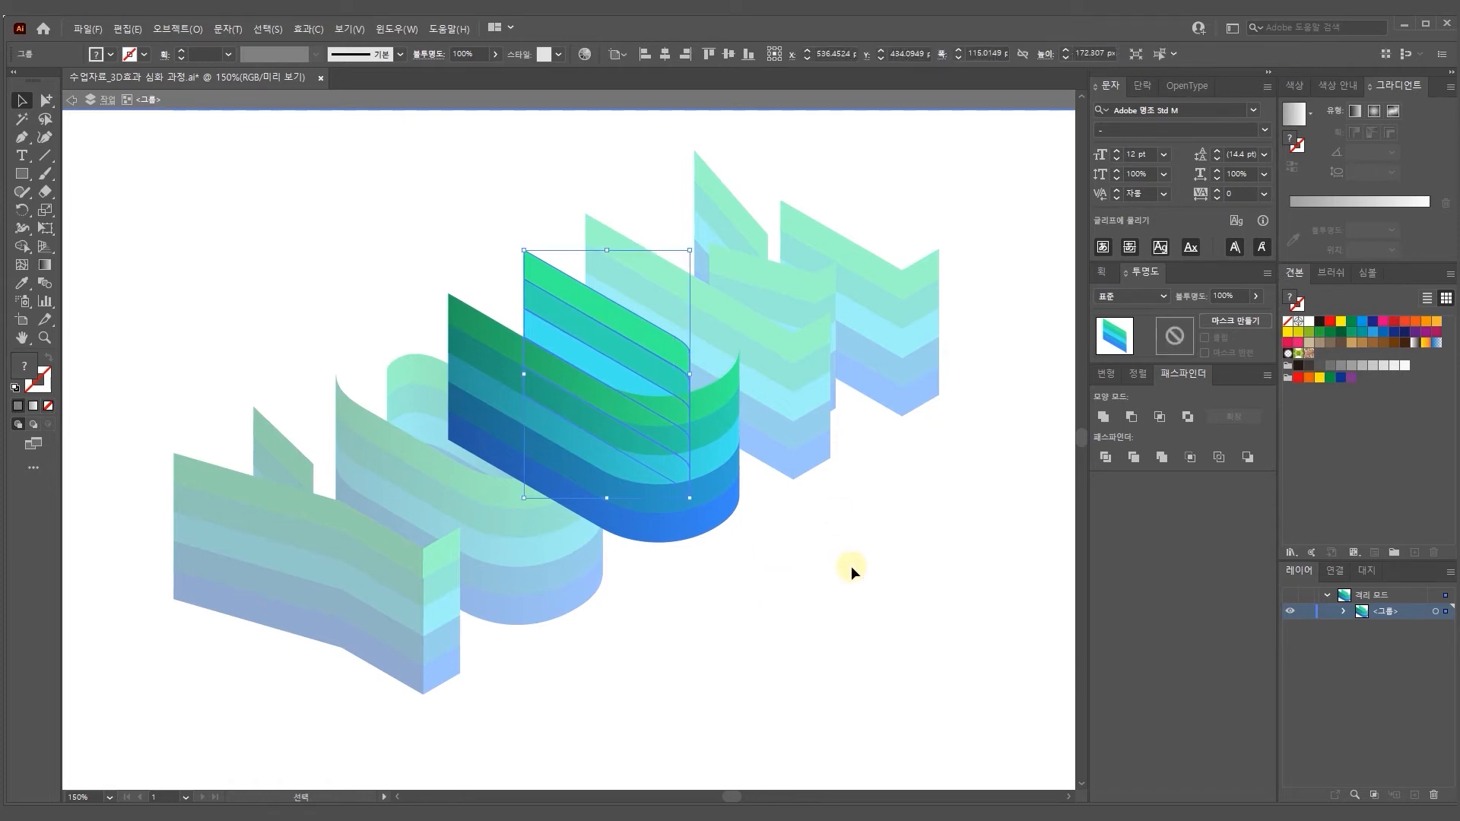
key(ctrl)
key(ctrl)
Unite the copied inner U strips into one shape and fill it with the linear gradient, reversed to run white to gray
click(1104, 417)
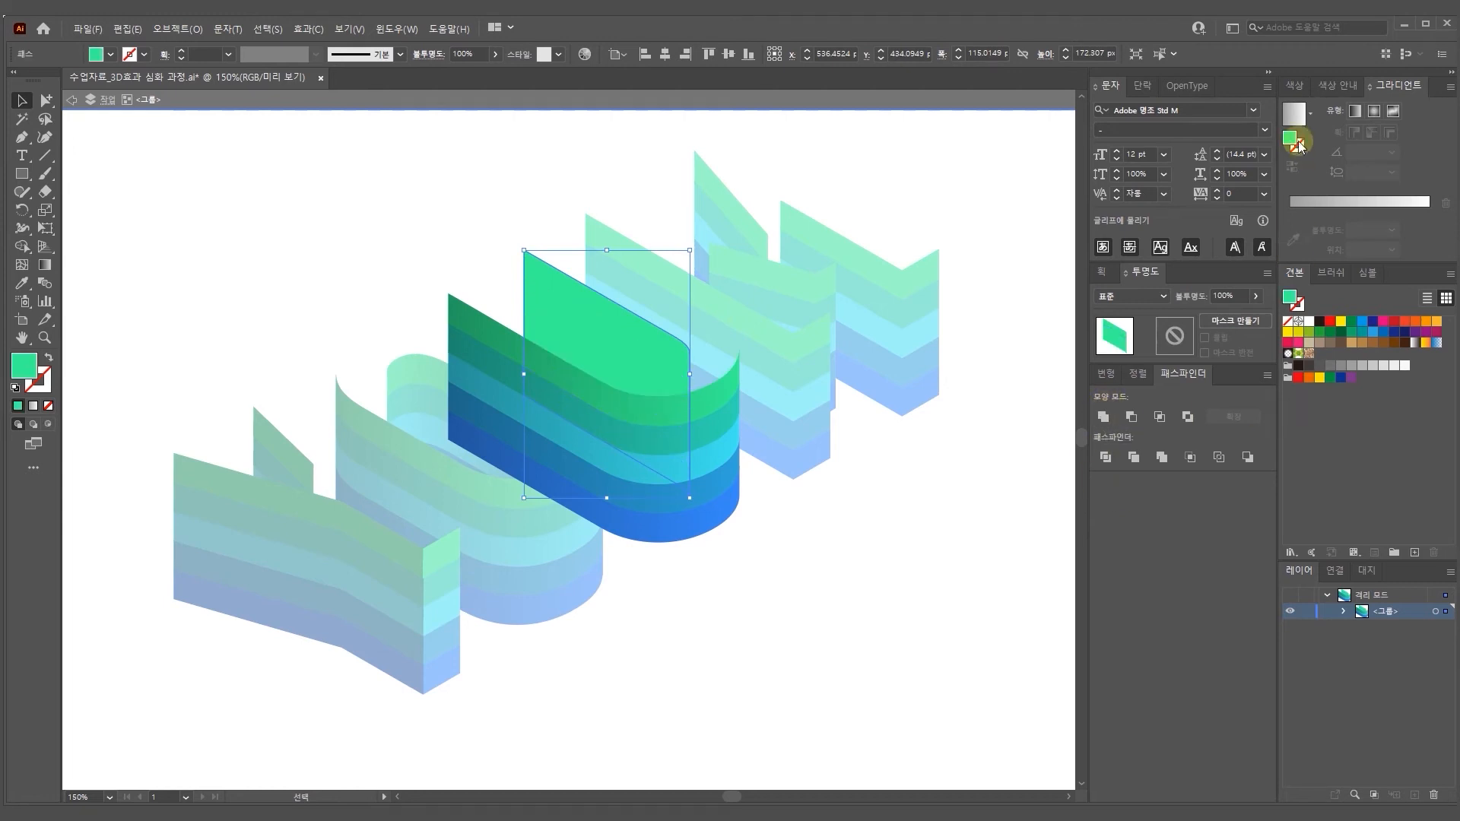
click(1295, 112)
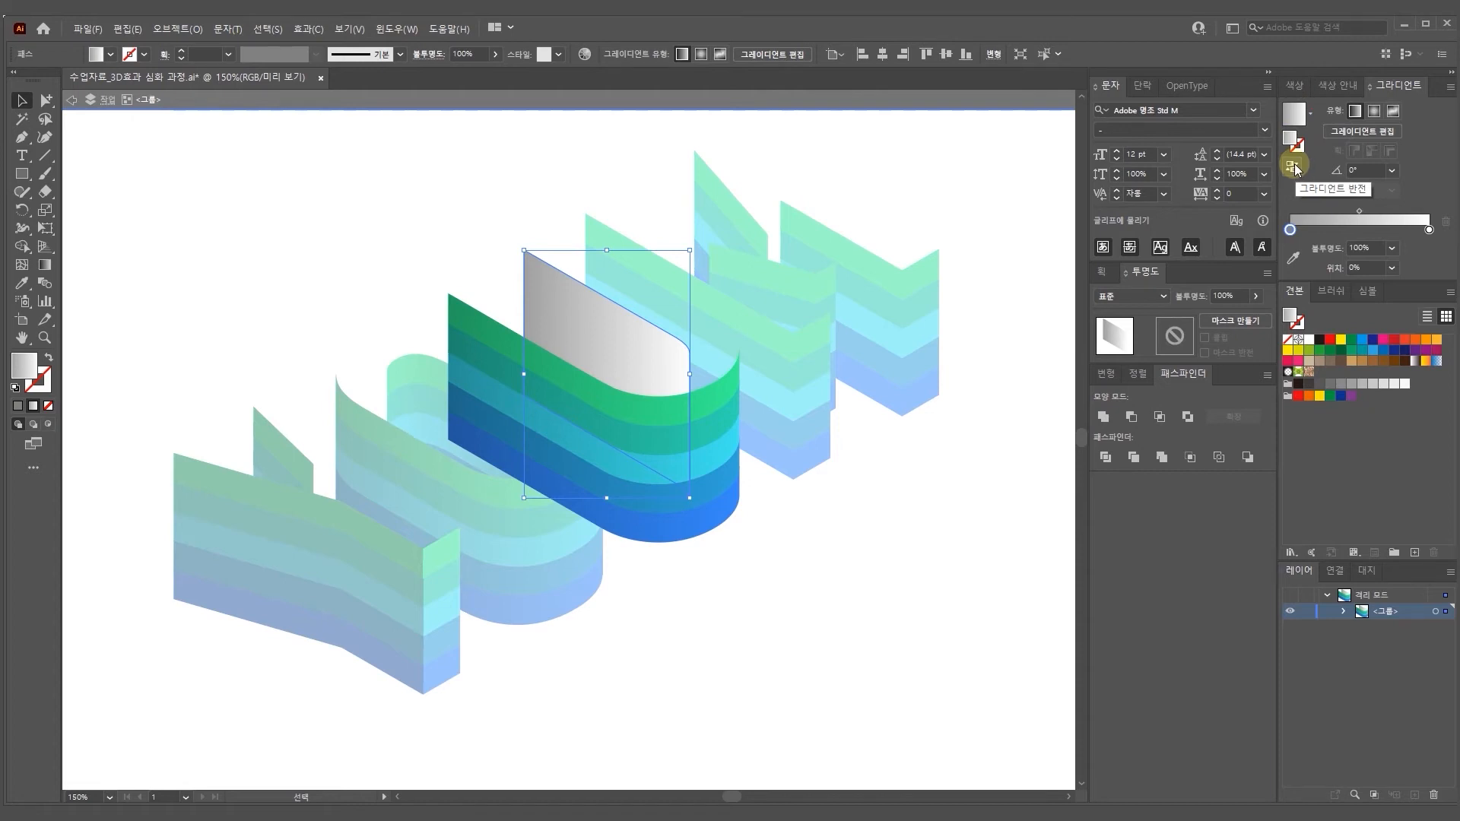
click(1293, 167)
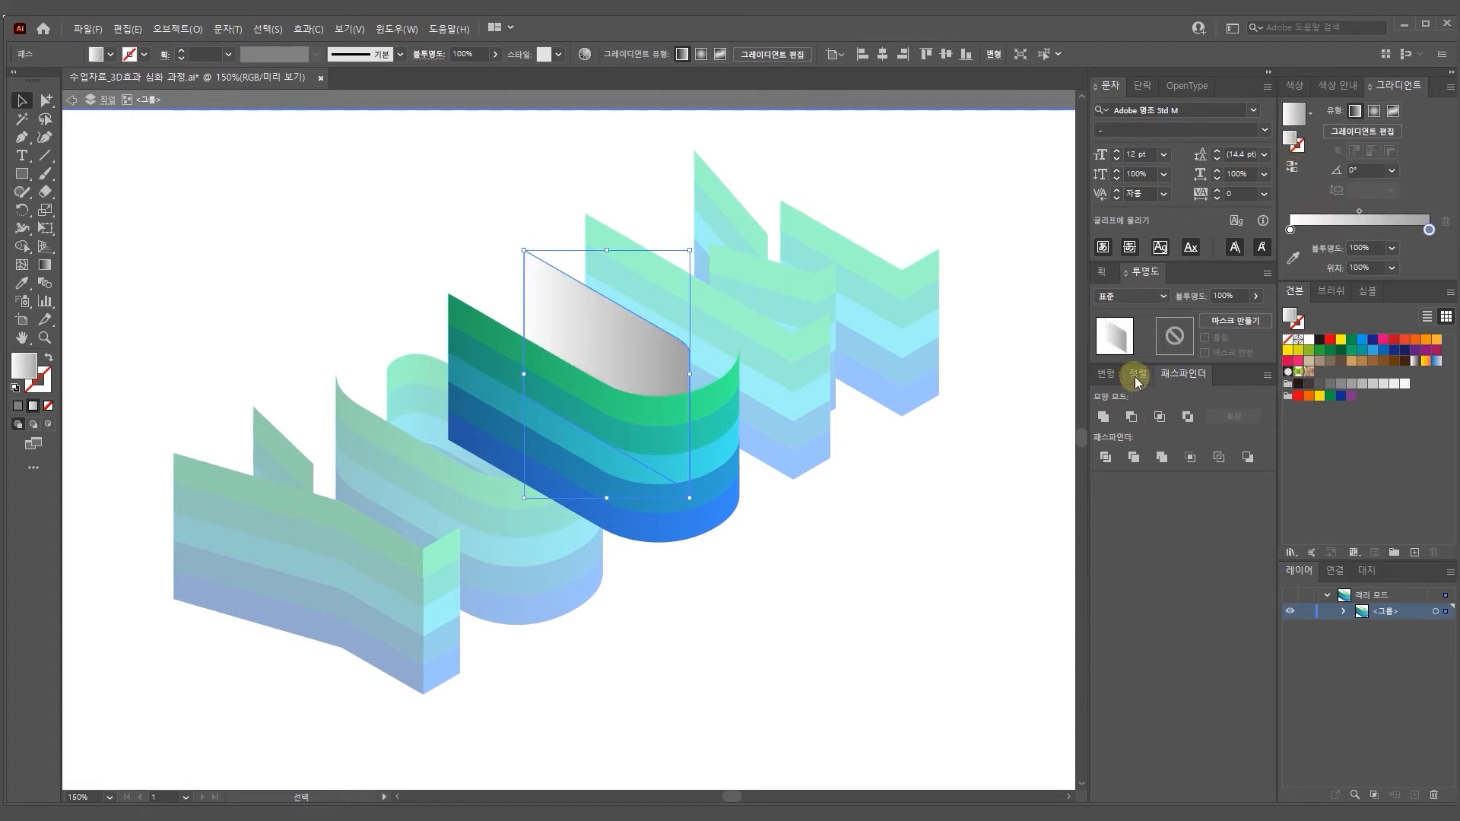
Set the inner U overlay's blend mode to Multiply and leave the U group's isolation
click(1131, 296)
click(1133, 351)
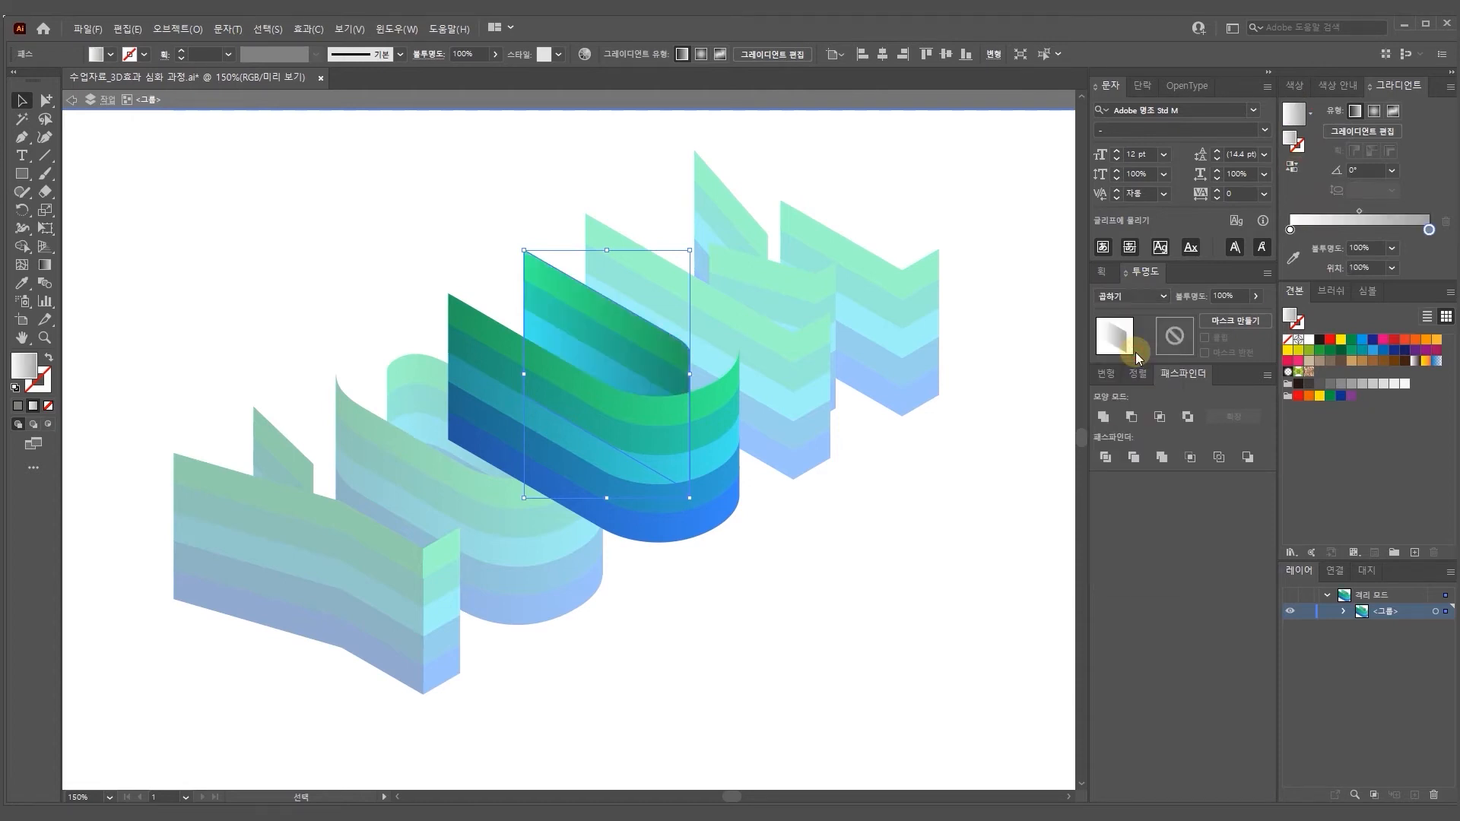
click(817, 638)
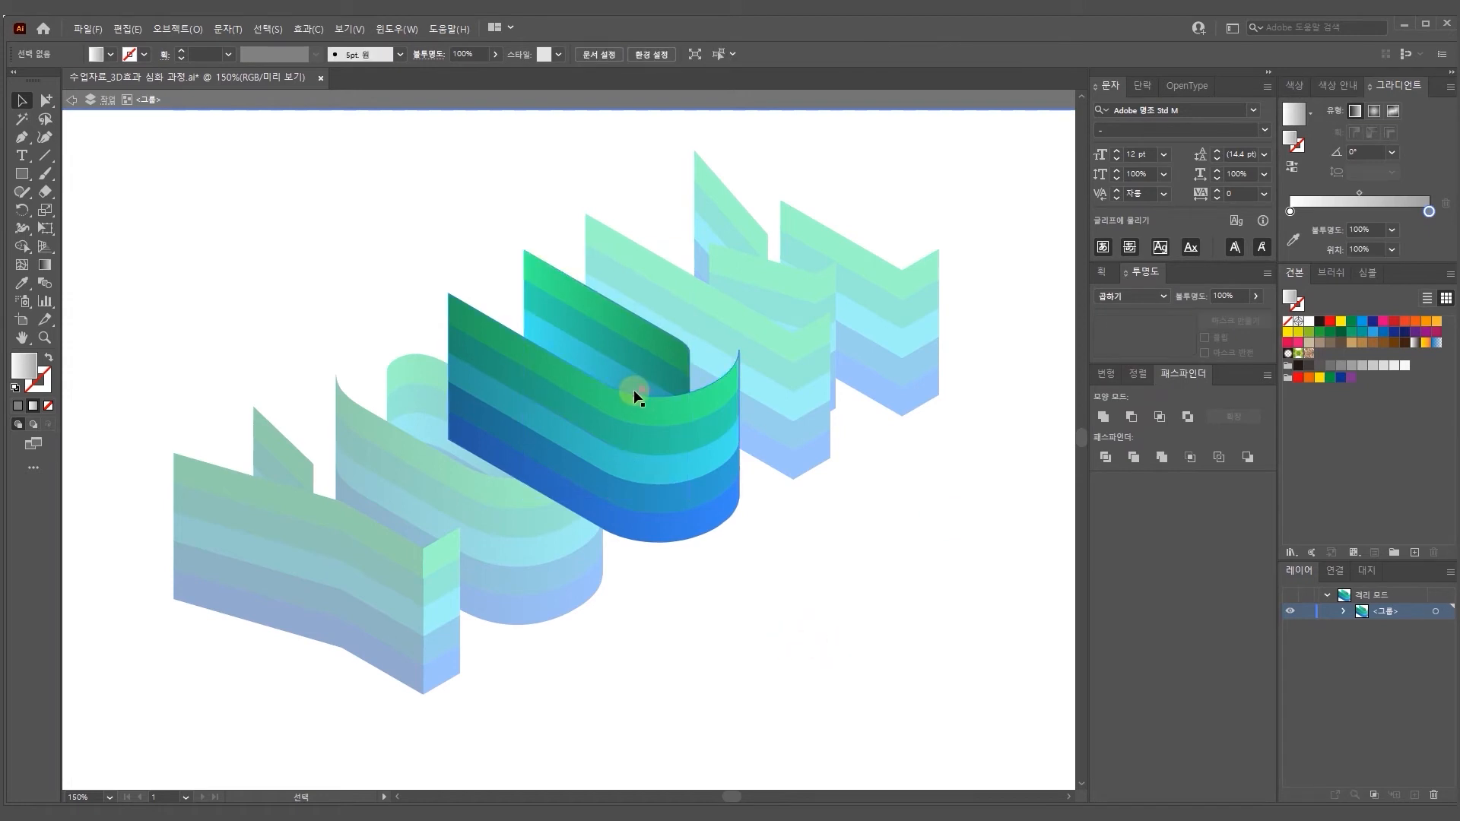
double_click(164, 145)
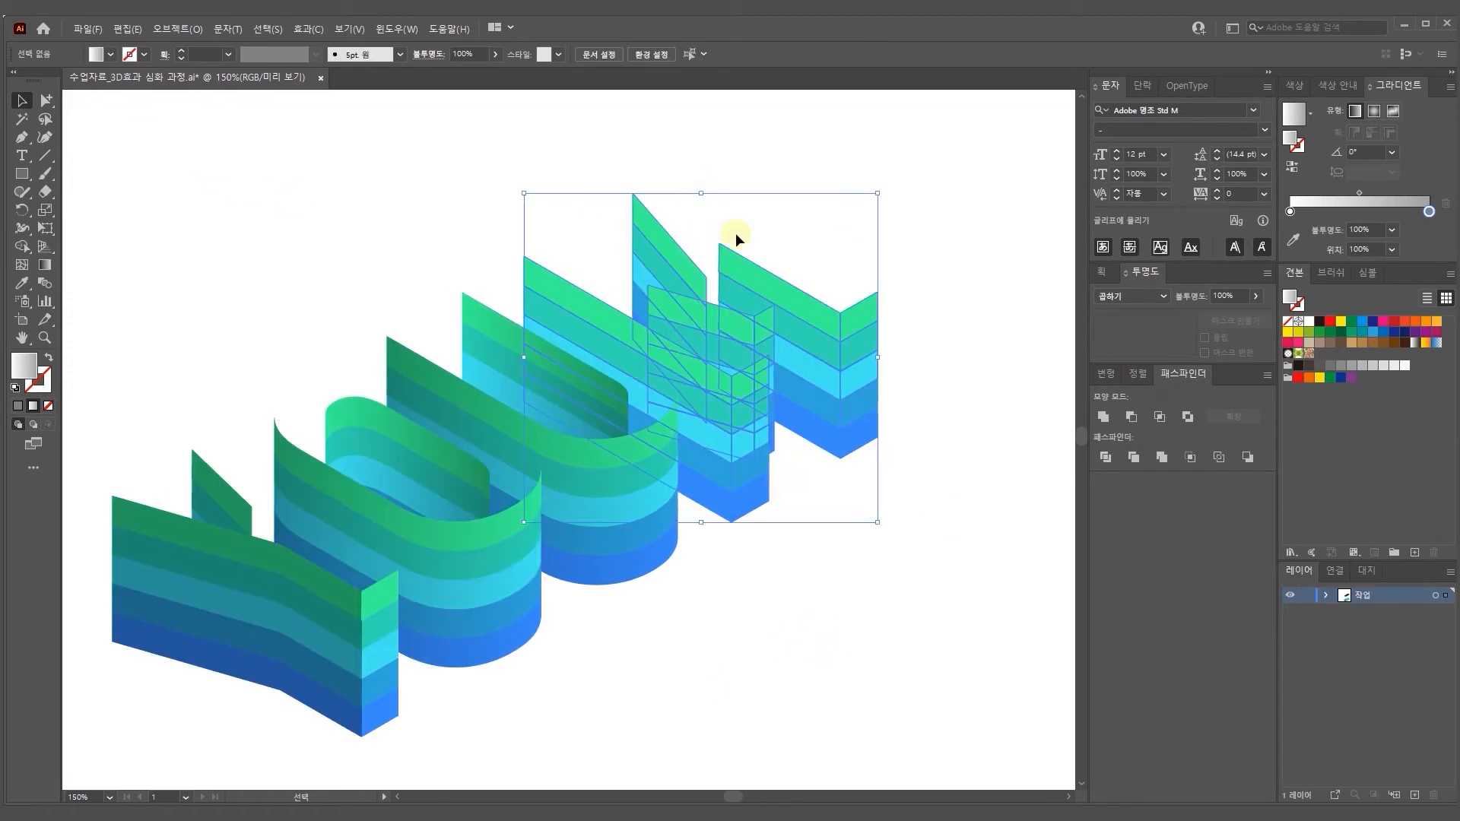
Isolate the M, group the strips of its long front side, and paste a copy in front
double_click(737, 476)
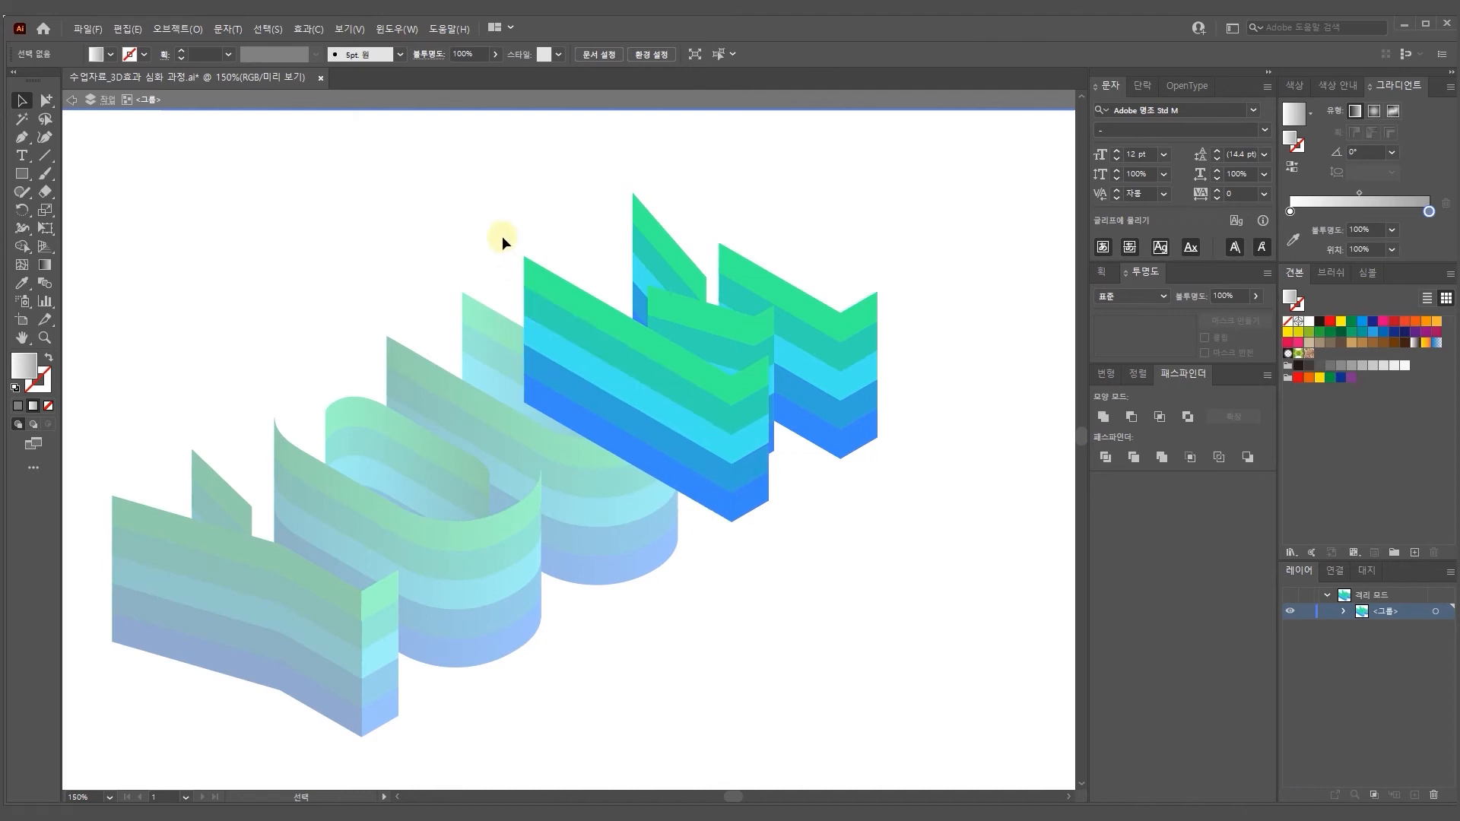
click(538, 439)
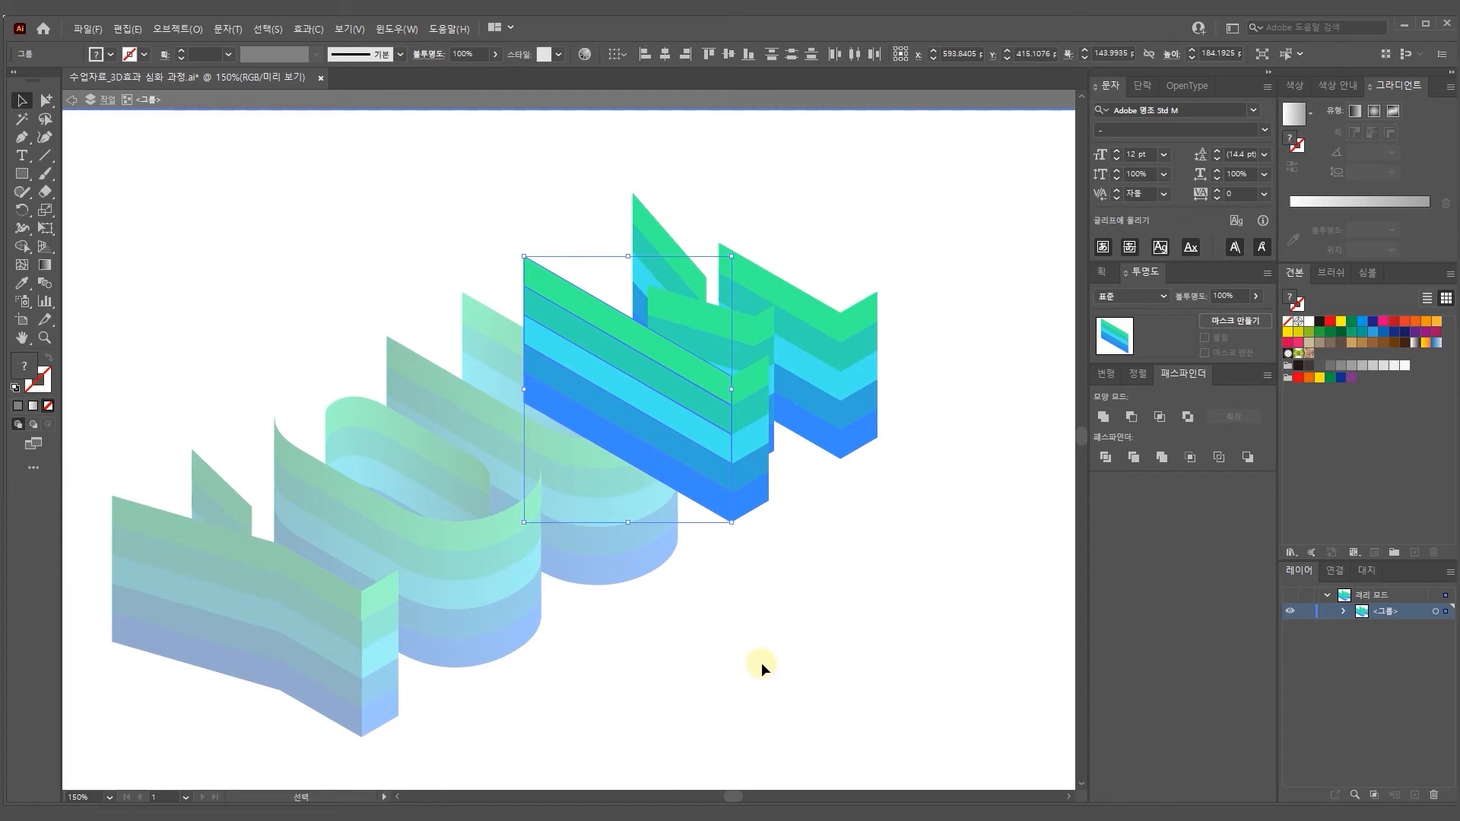
key(a)
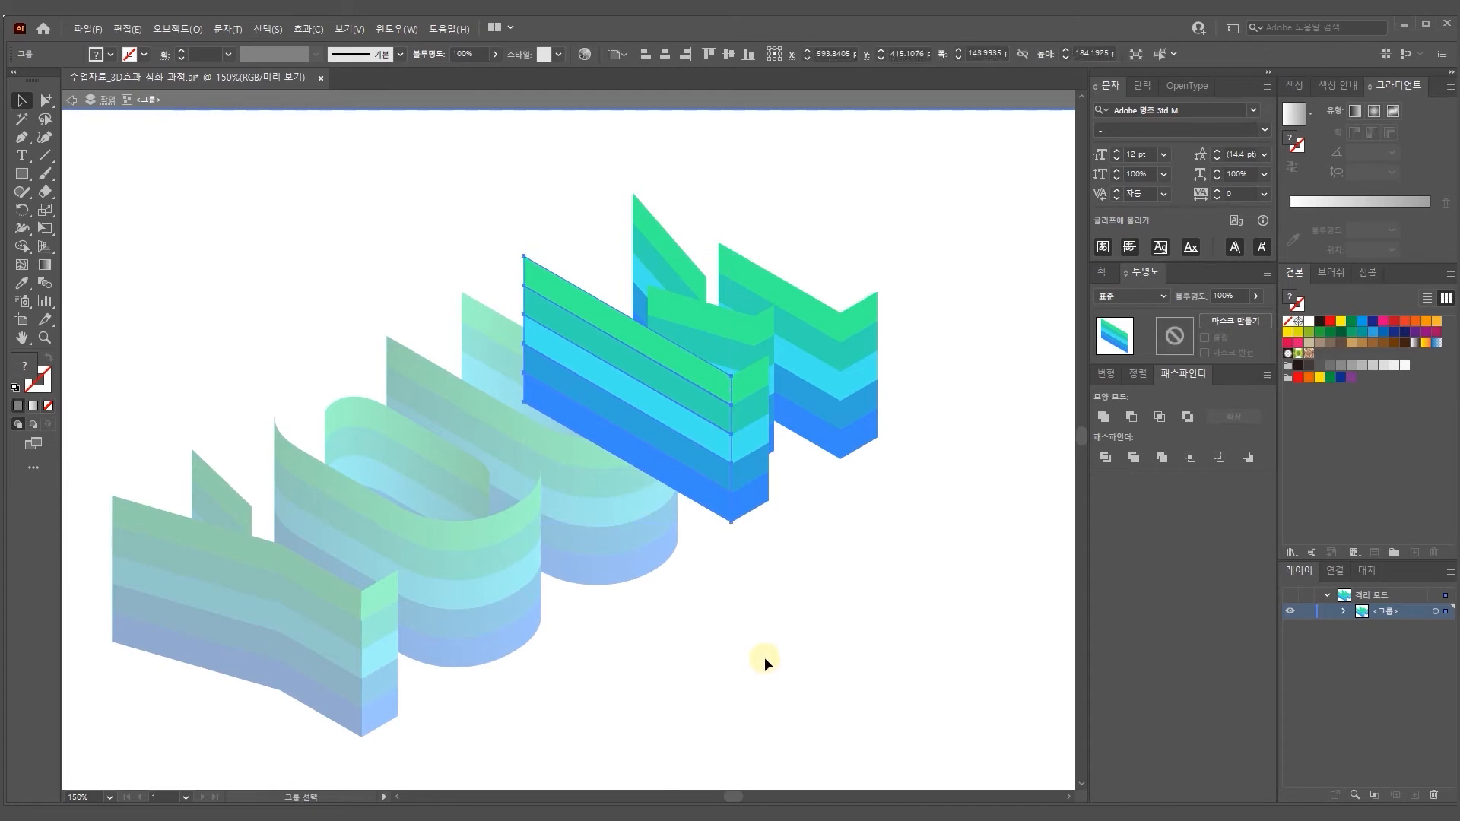
key(ctrl)
click(697, 494)
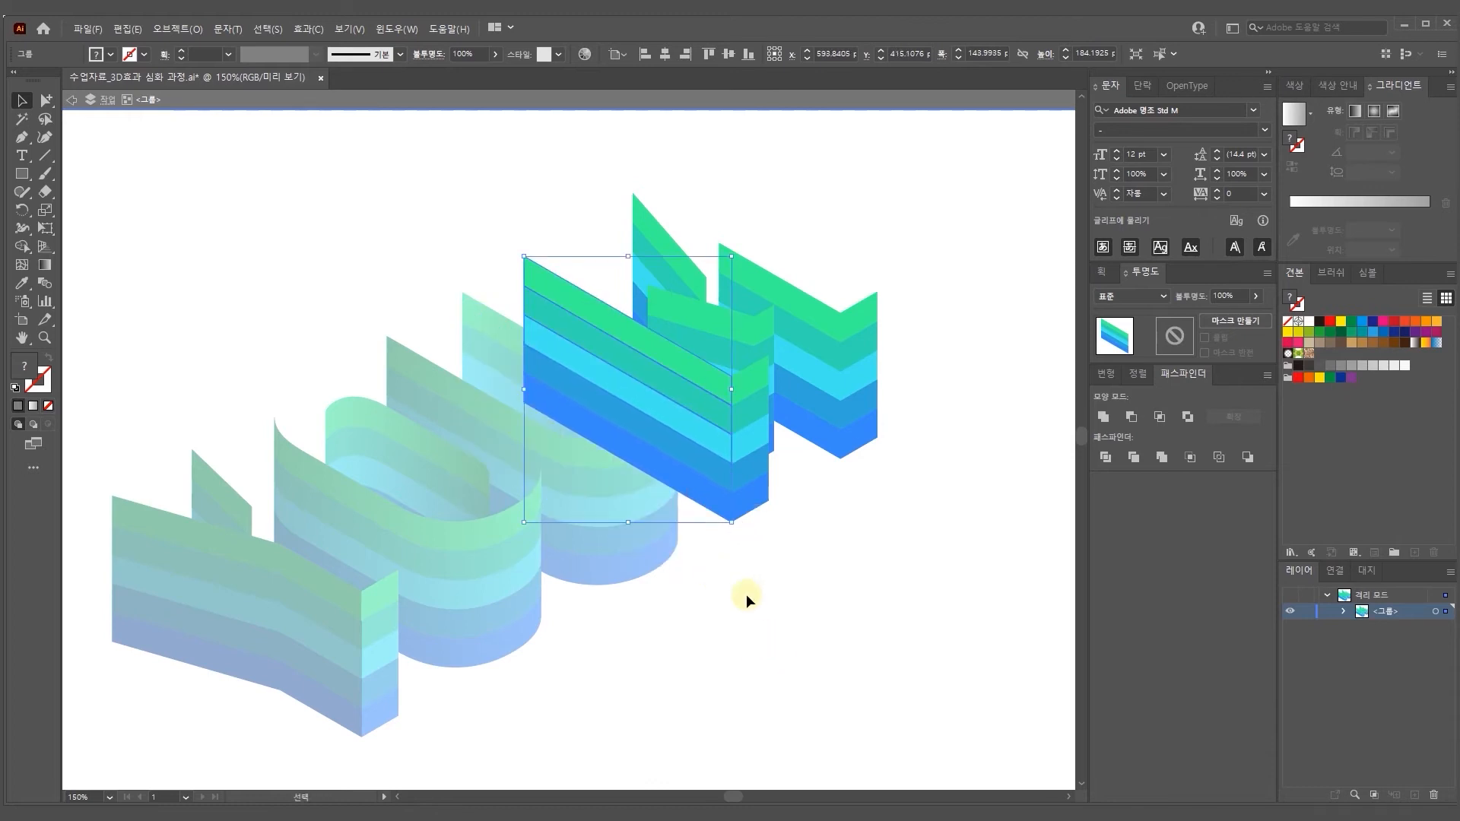
Unite the copied strips of the M's long front side into a single shape and fill it with medium gray
click(1102, 417)
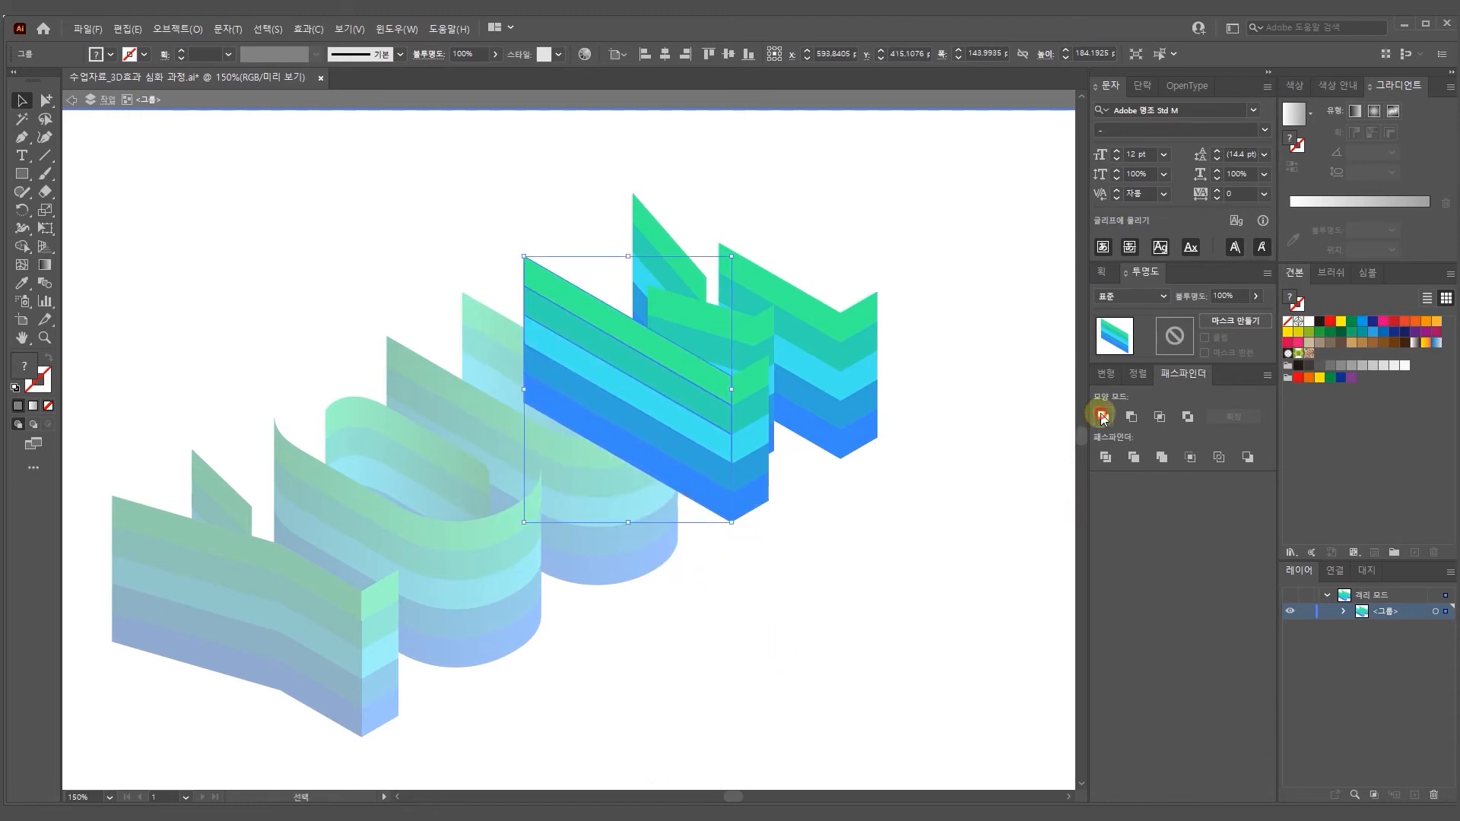
click(1352, 367)
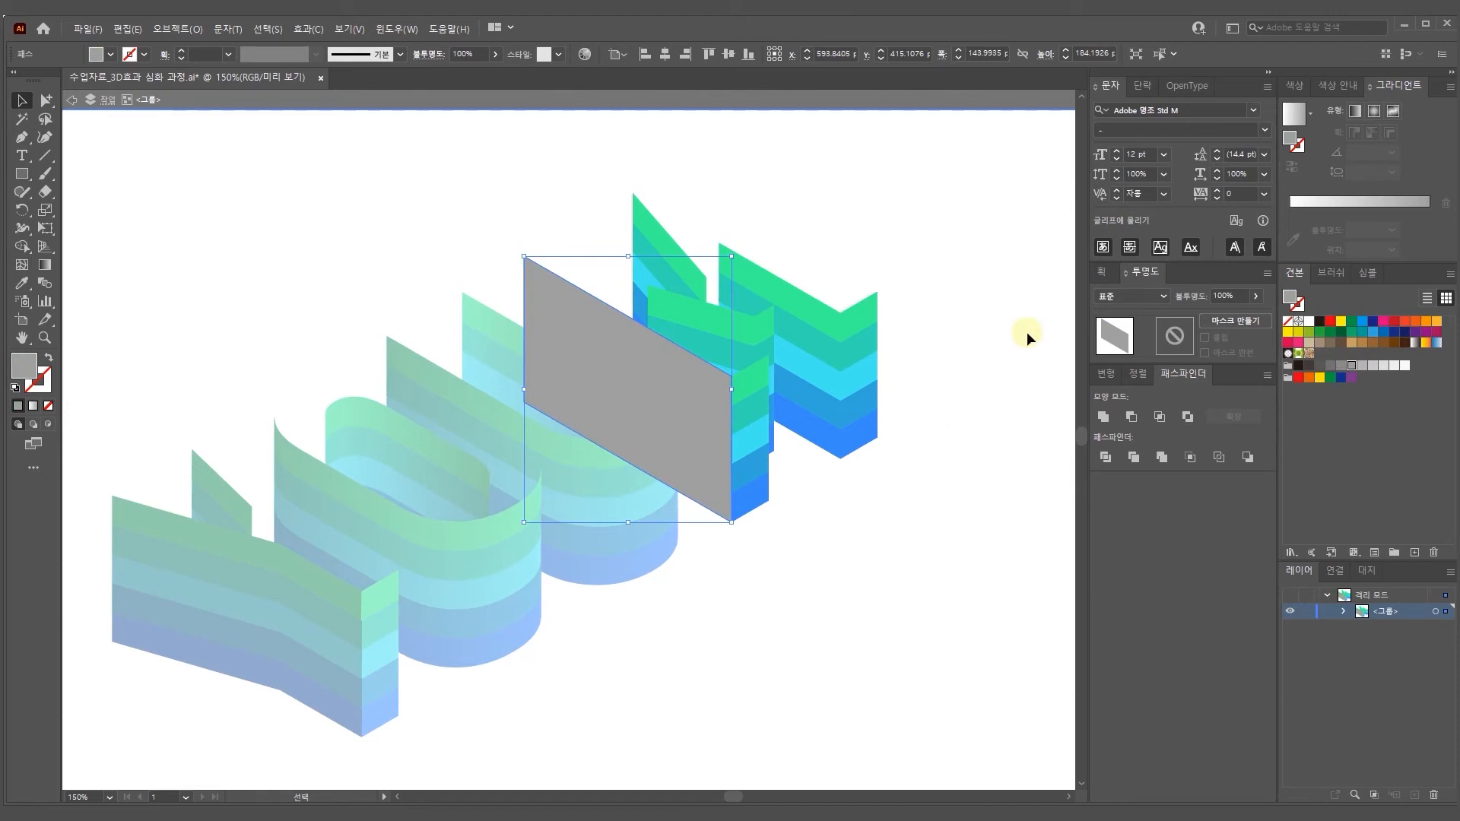
Set the gray overlay on the M's long front side to Multiply and group it with the strips beneath
click(1131, 296)
click(1137, 343)
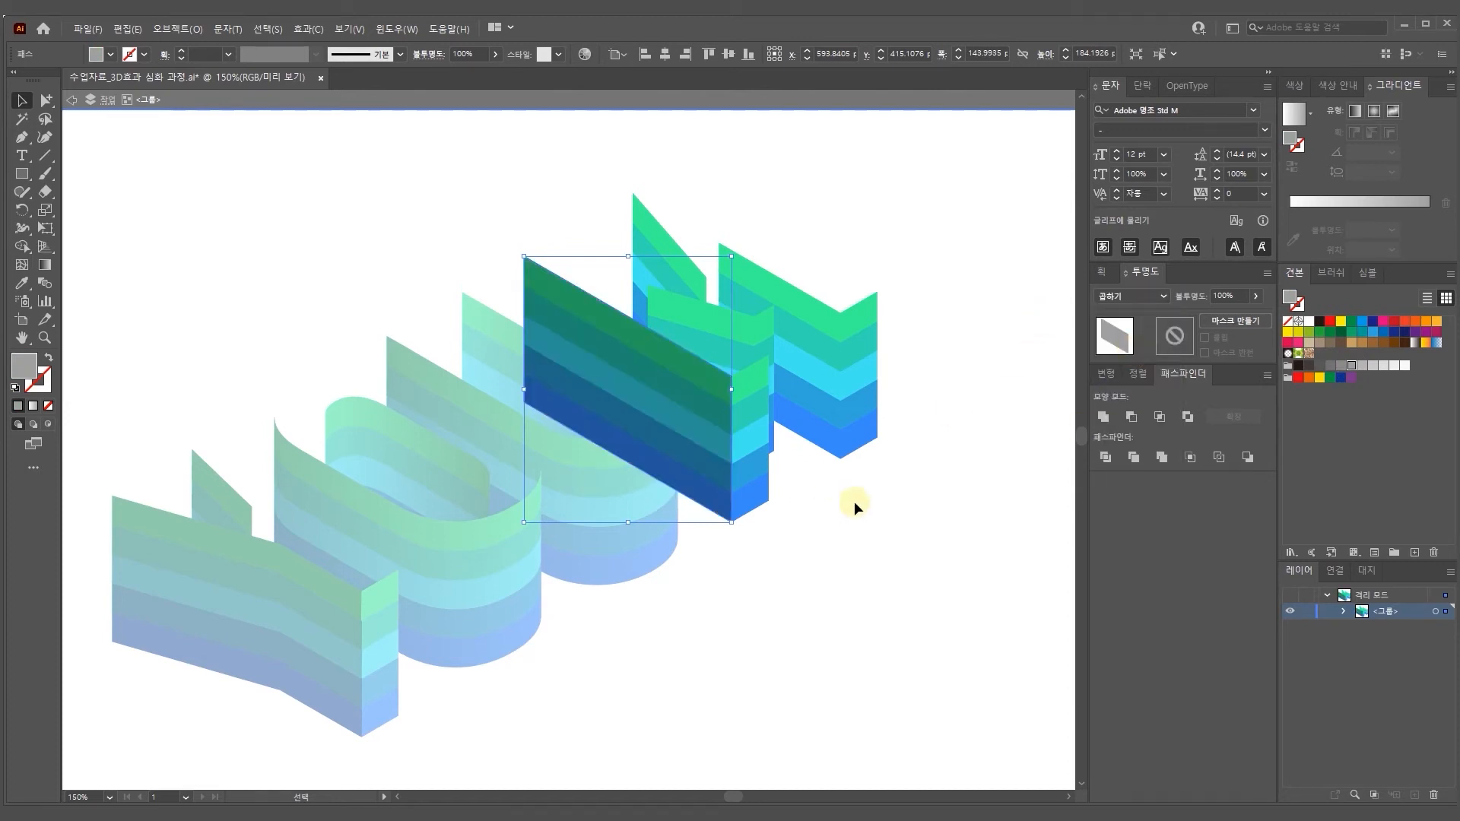
drag(479, 215, 548, 511)
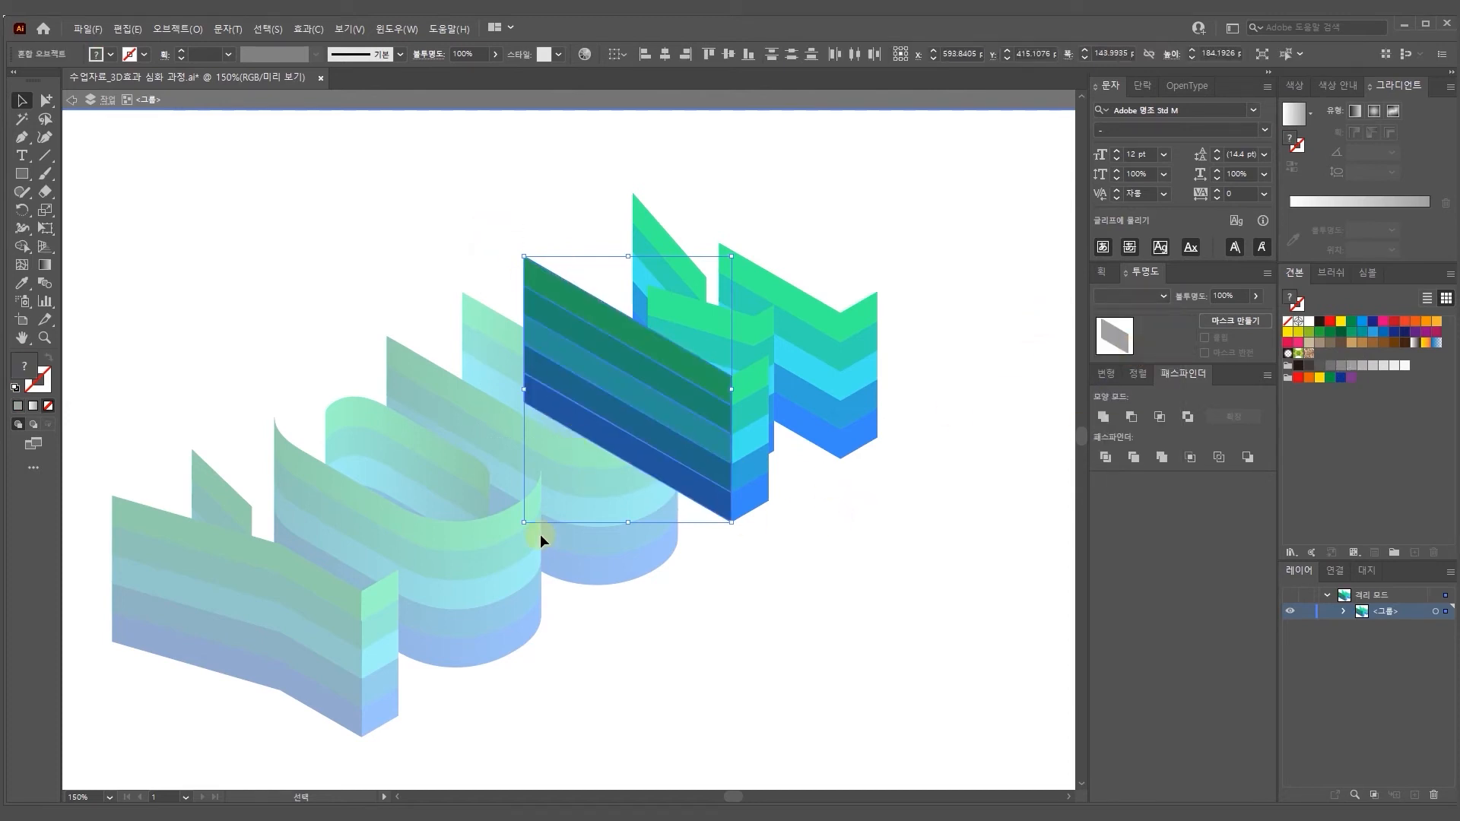
key(ctrl+g)
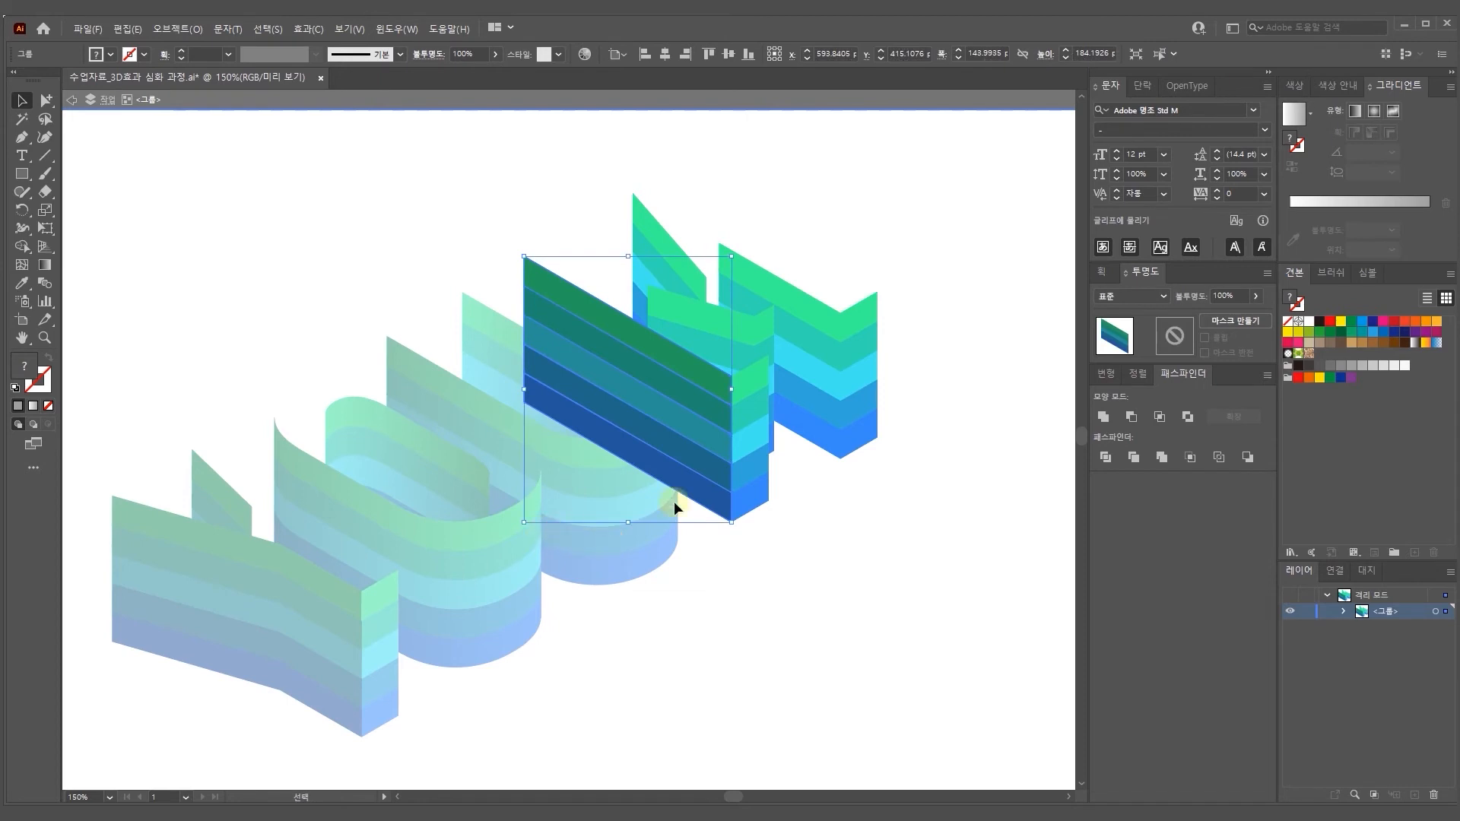
click(829, 530)
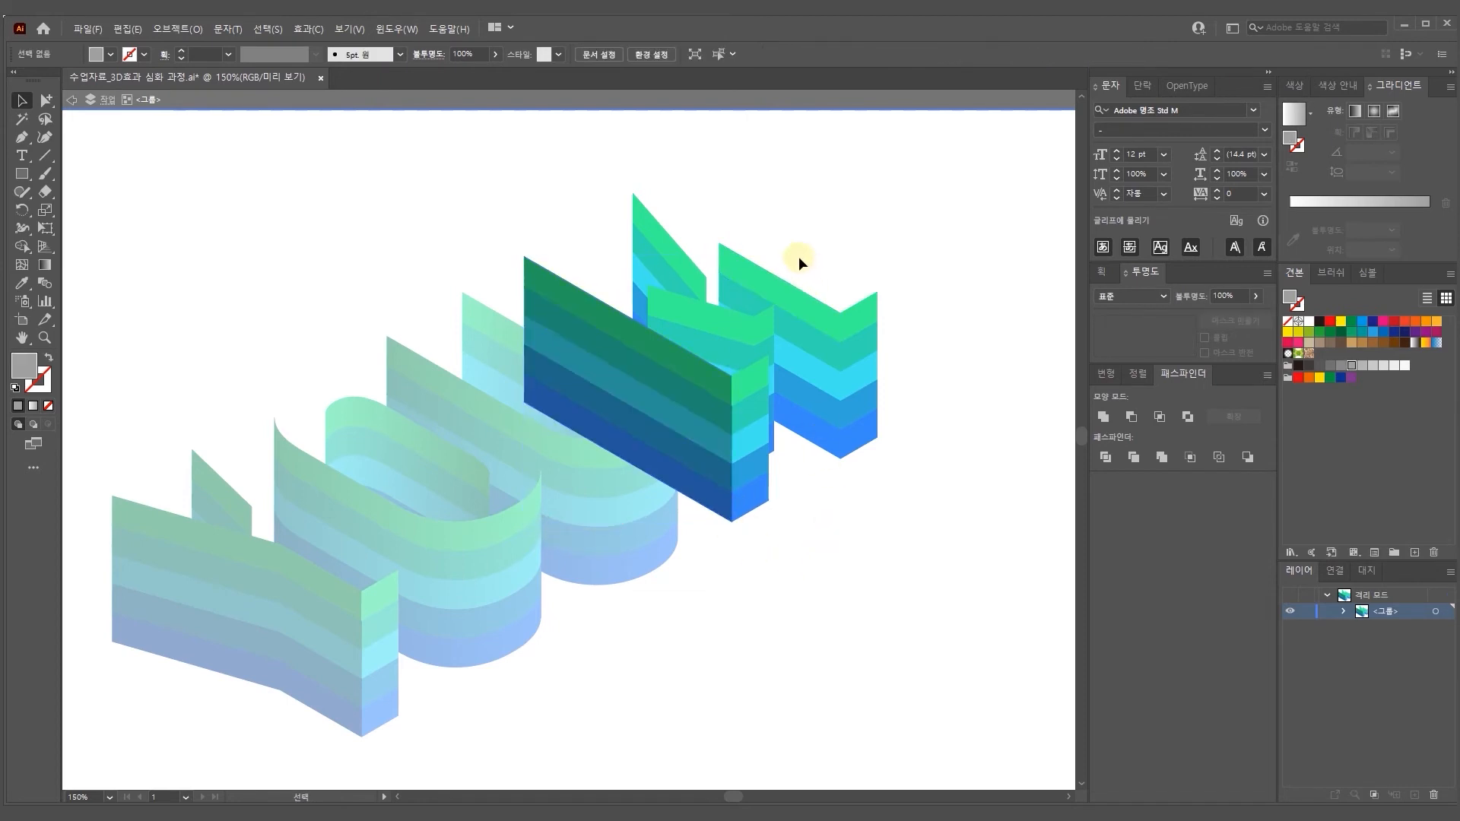
Group the strips of the M's far-right long side, unite a copy pasted in front, and fill it with medium gray
drag(789, 256, 806, 449)
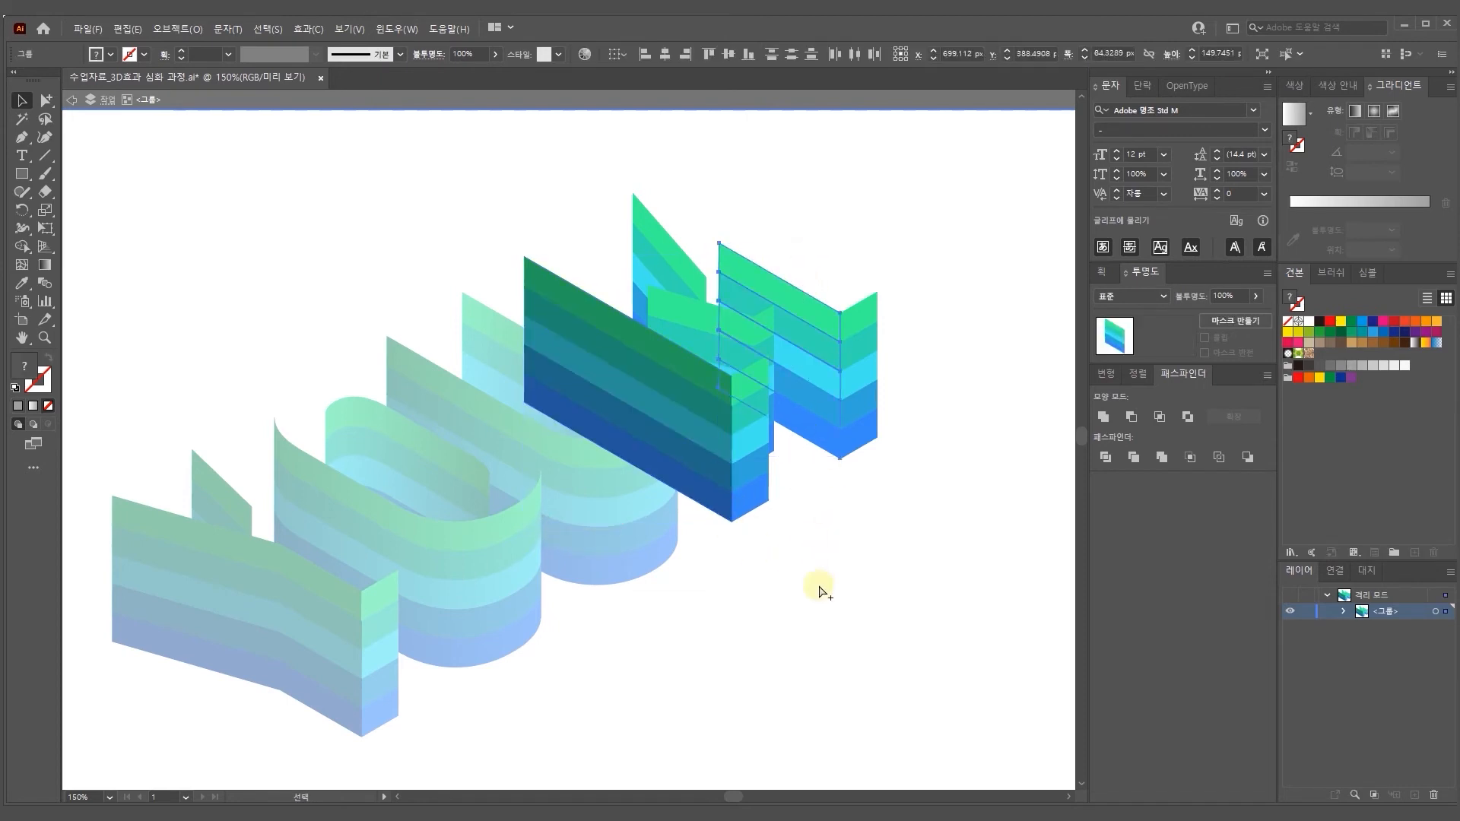
key(ctrl+g)
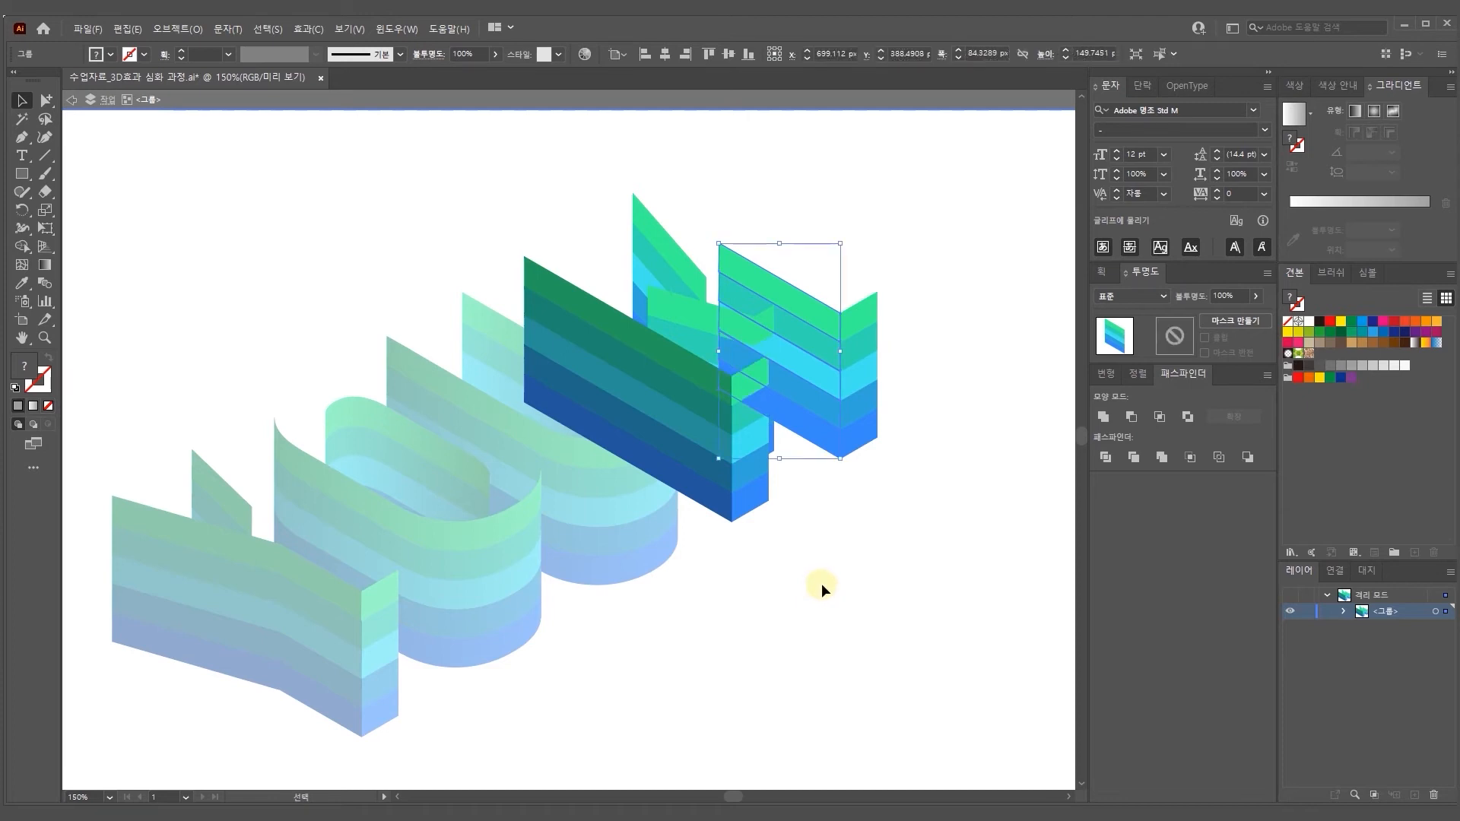
key(v)
click(1101, 417)
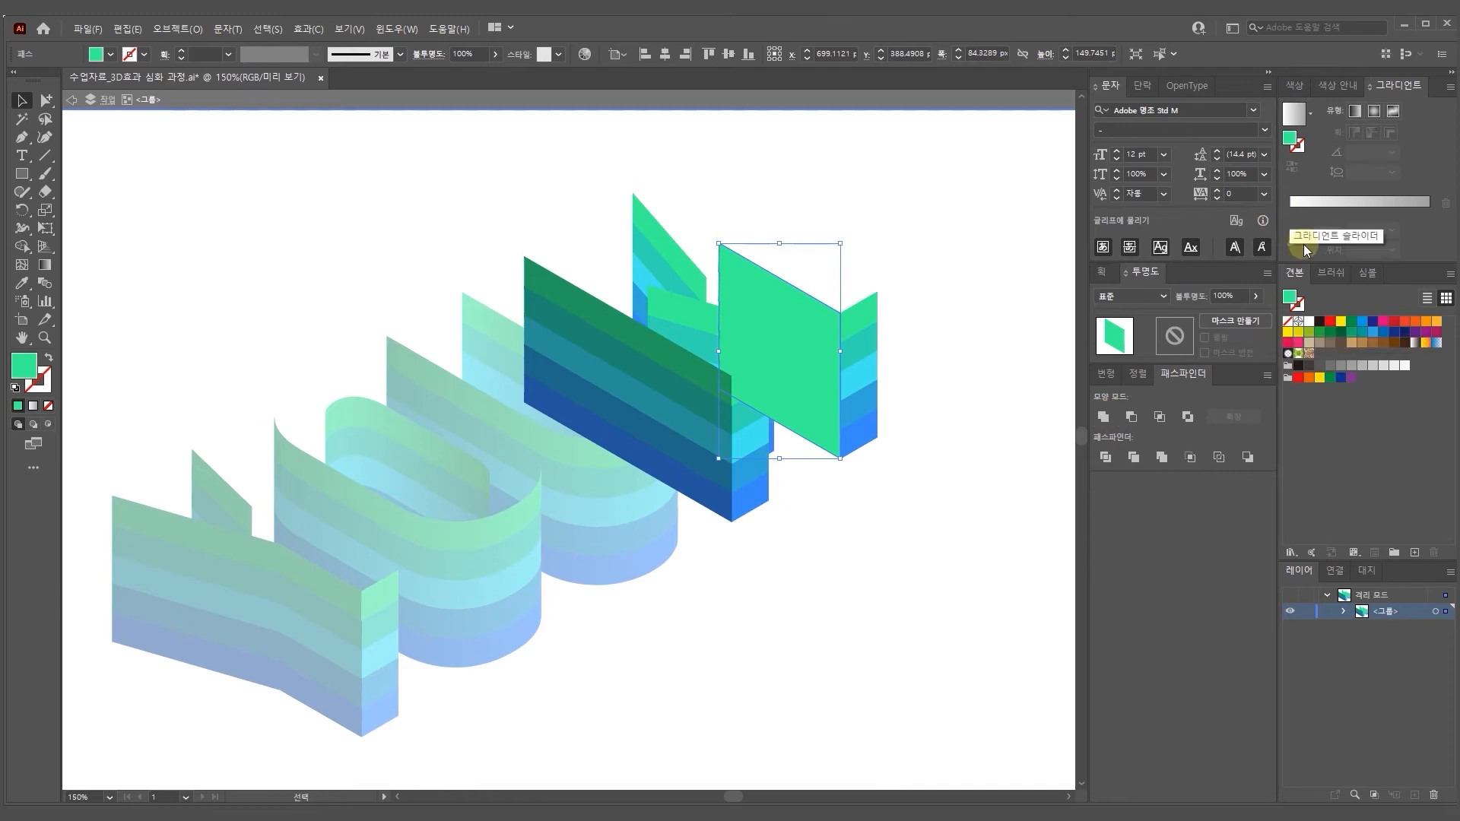
click(1352, 368)
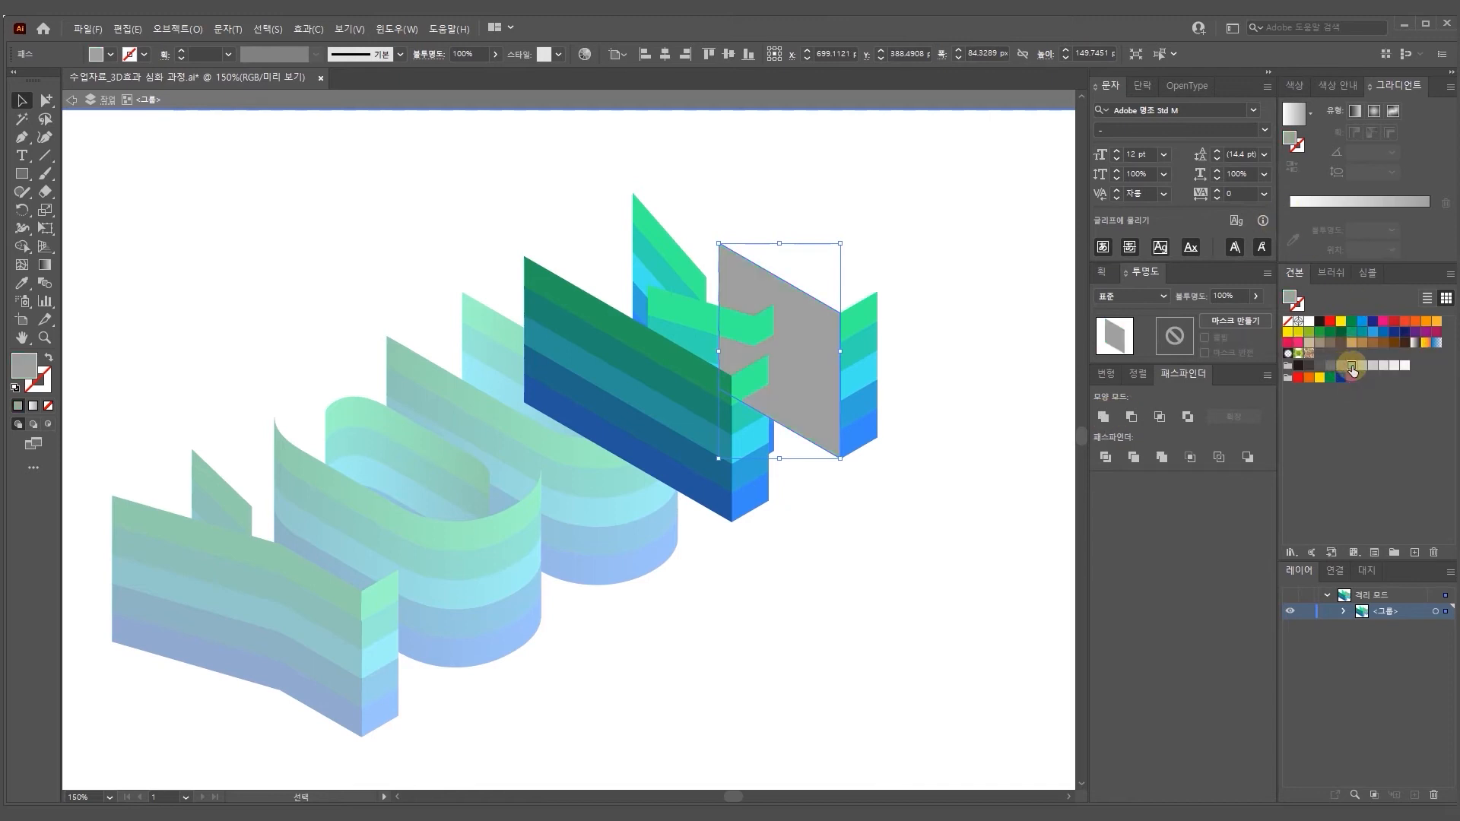
Set the gray overlay on the M's far-right long side to Multiply and deselect it
click(1131, 296)
click(1141, 352)
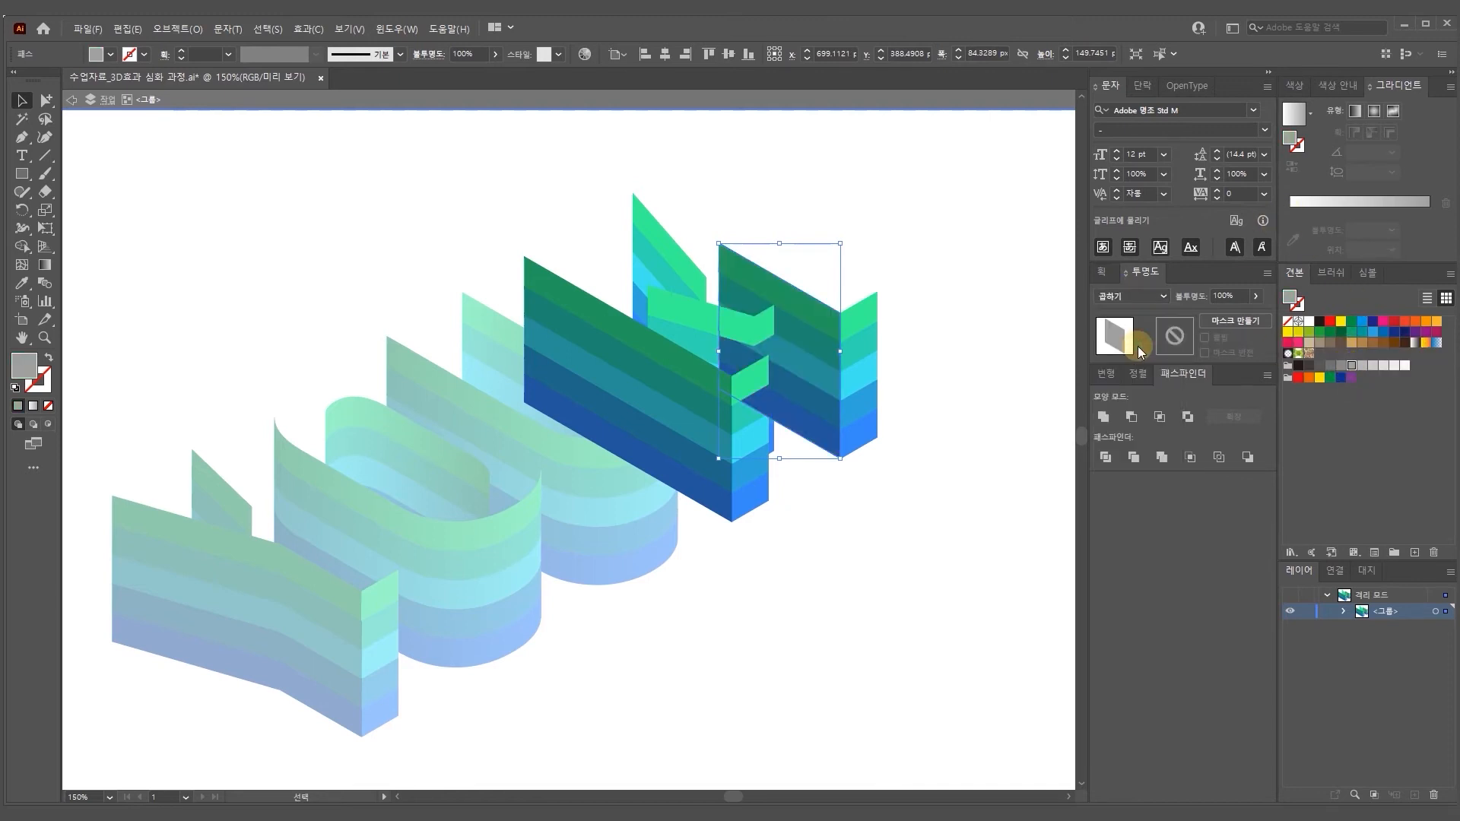
click(955, 282)
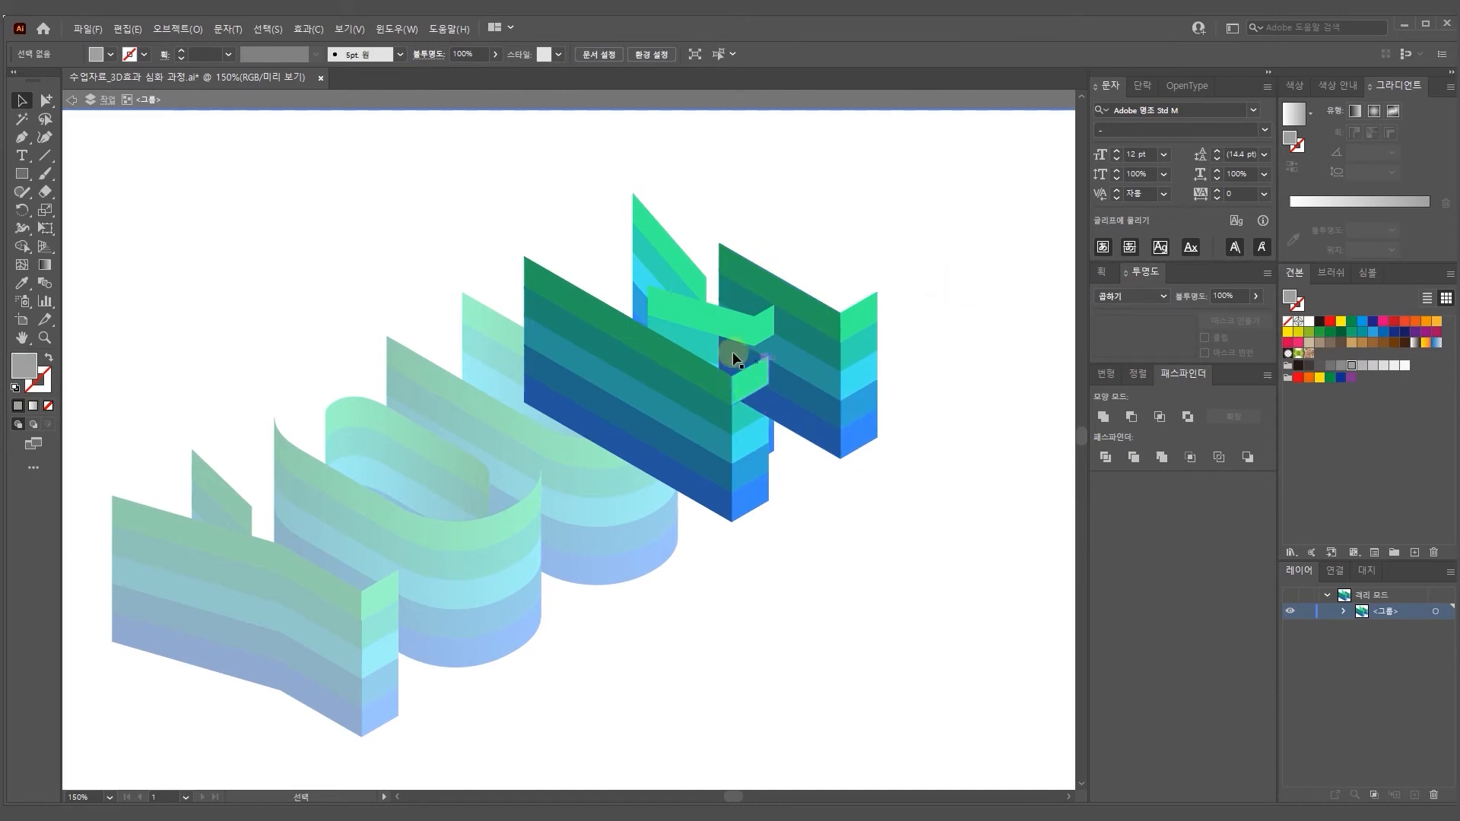
Group the strips of the M's upper back side, unite a copy pasted in front, and fill it with medium gray
drag(608, 156, 636, 359)
drag(577, 266, 581, 365)
key(ctrl)
key(ctrl+g)
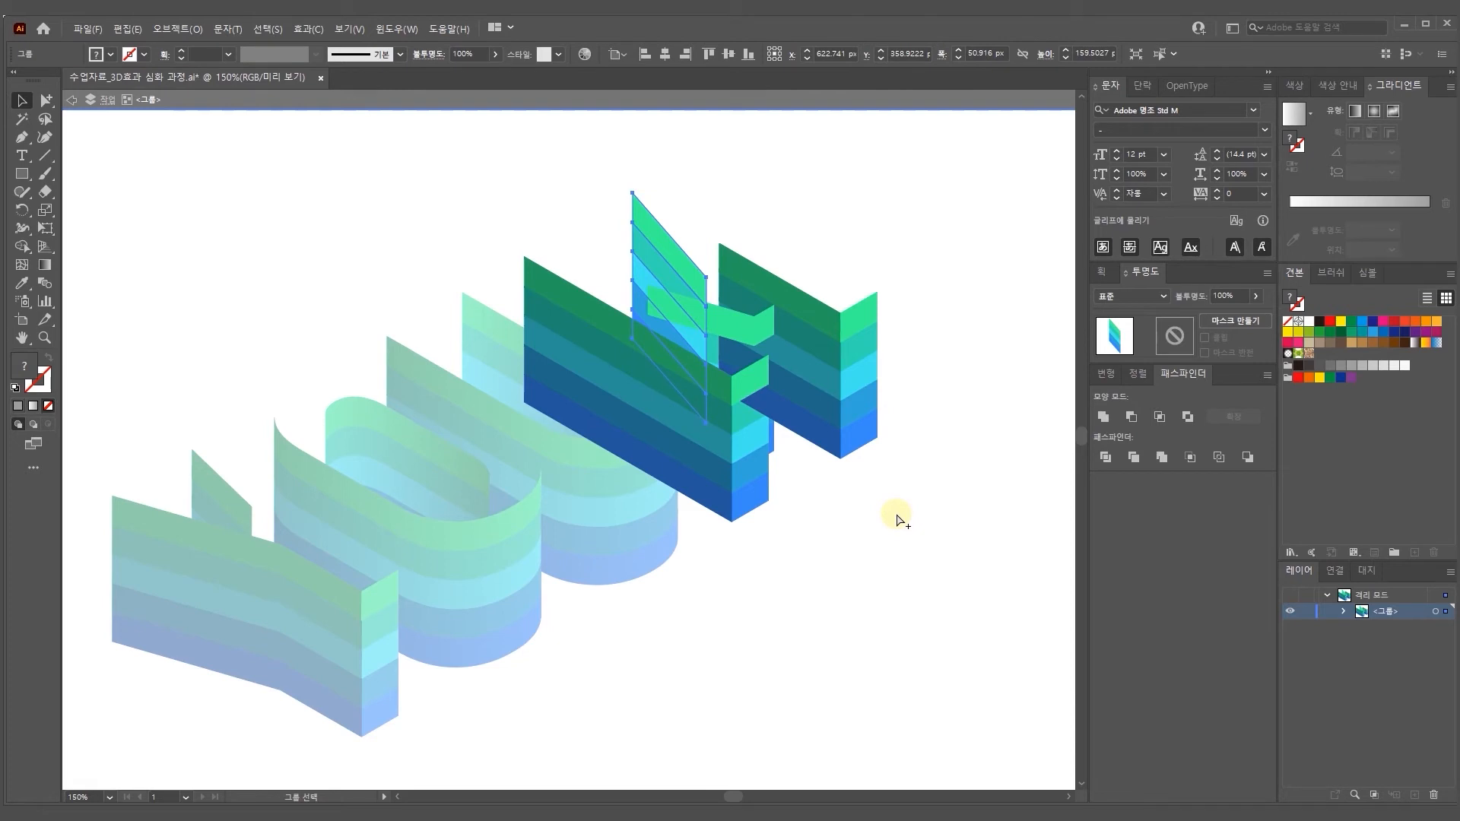
click(1102, 417)
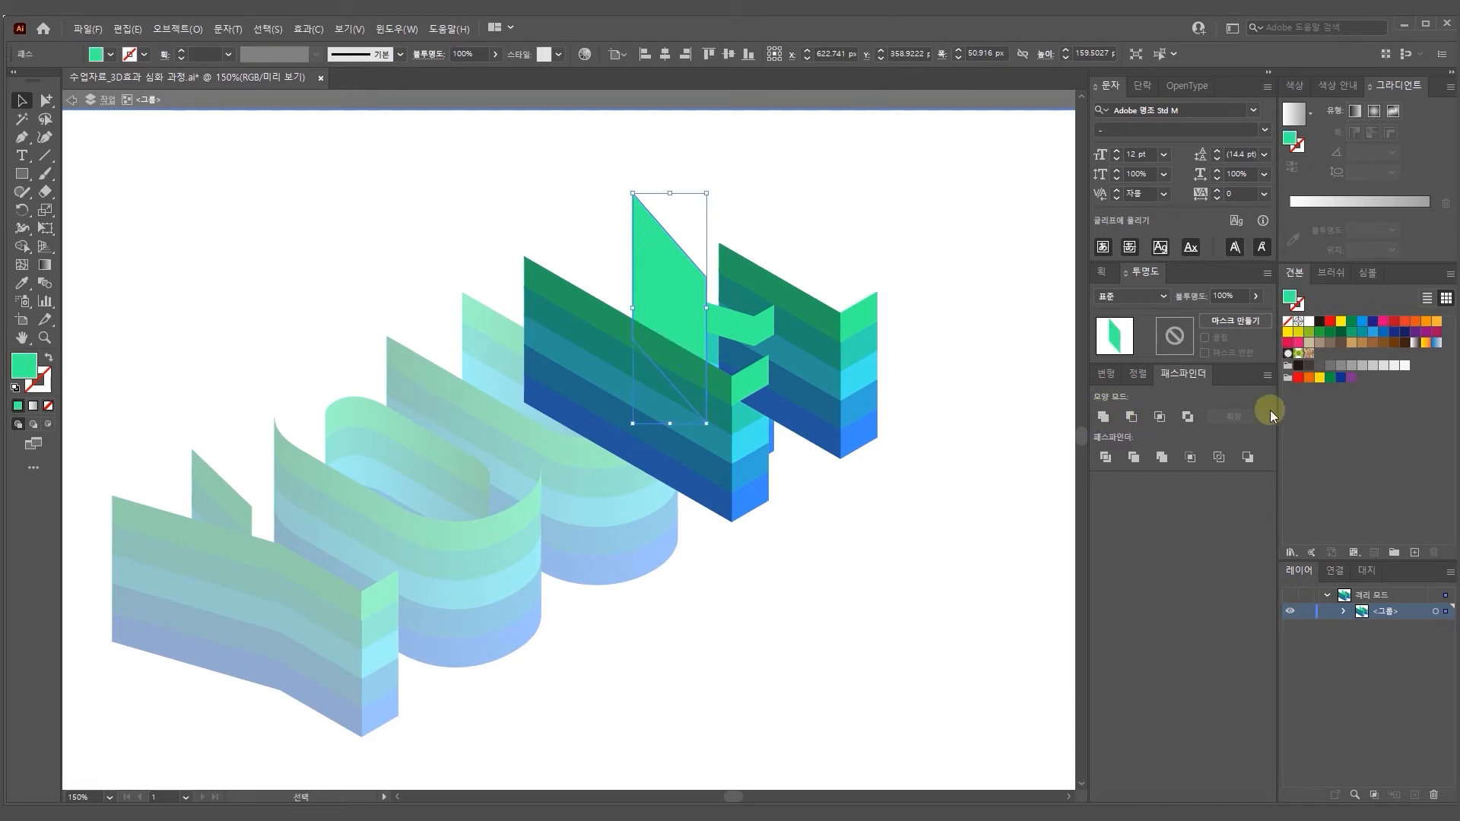
click(1351, 365)
Set the gray overlay on the M's upper back side to Multiply and deselect it
click(1116, 297)
click(1117, 349)
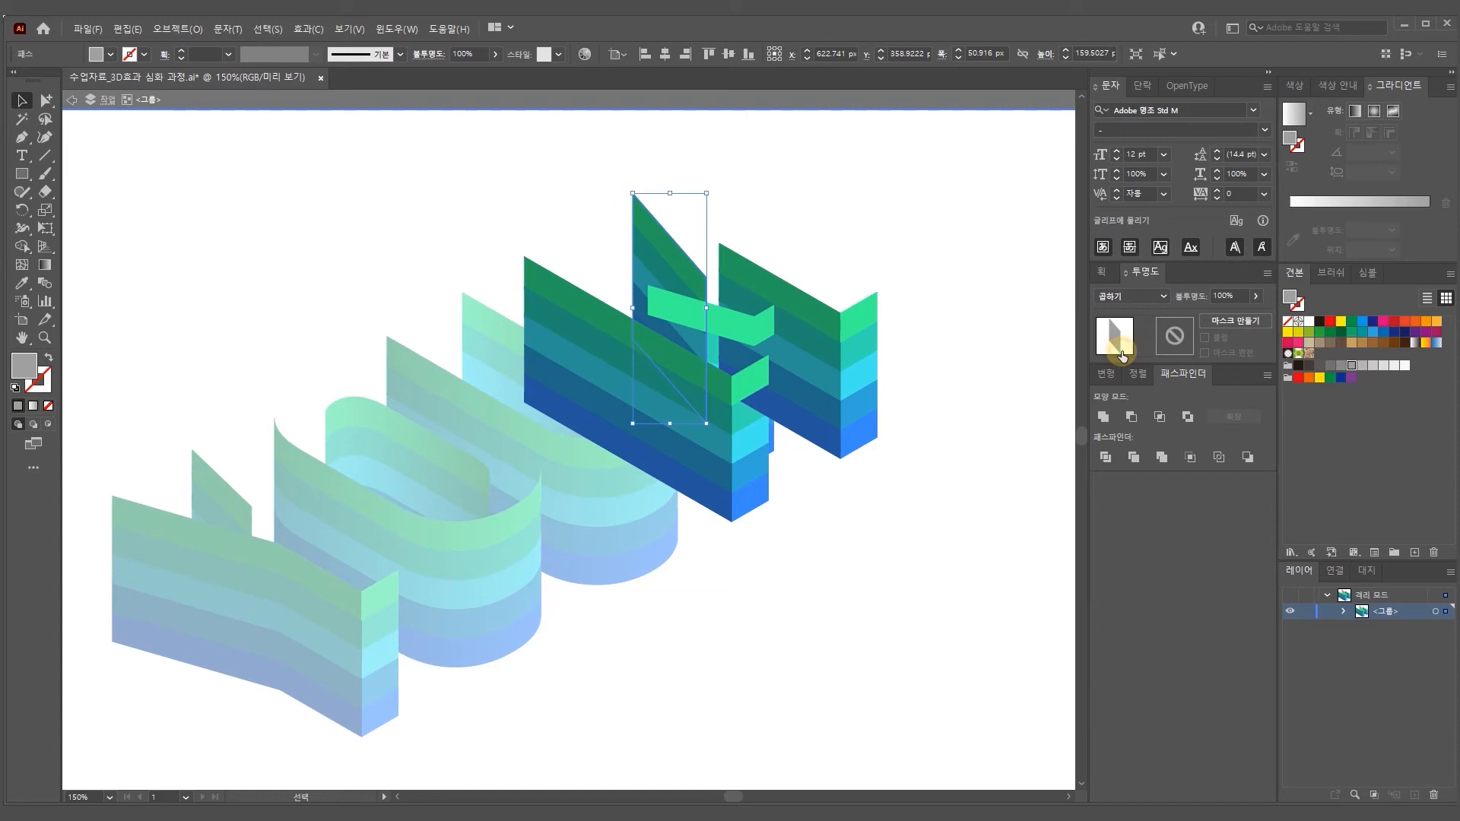
click(897, 549)
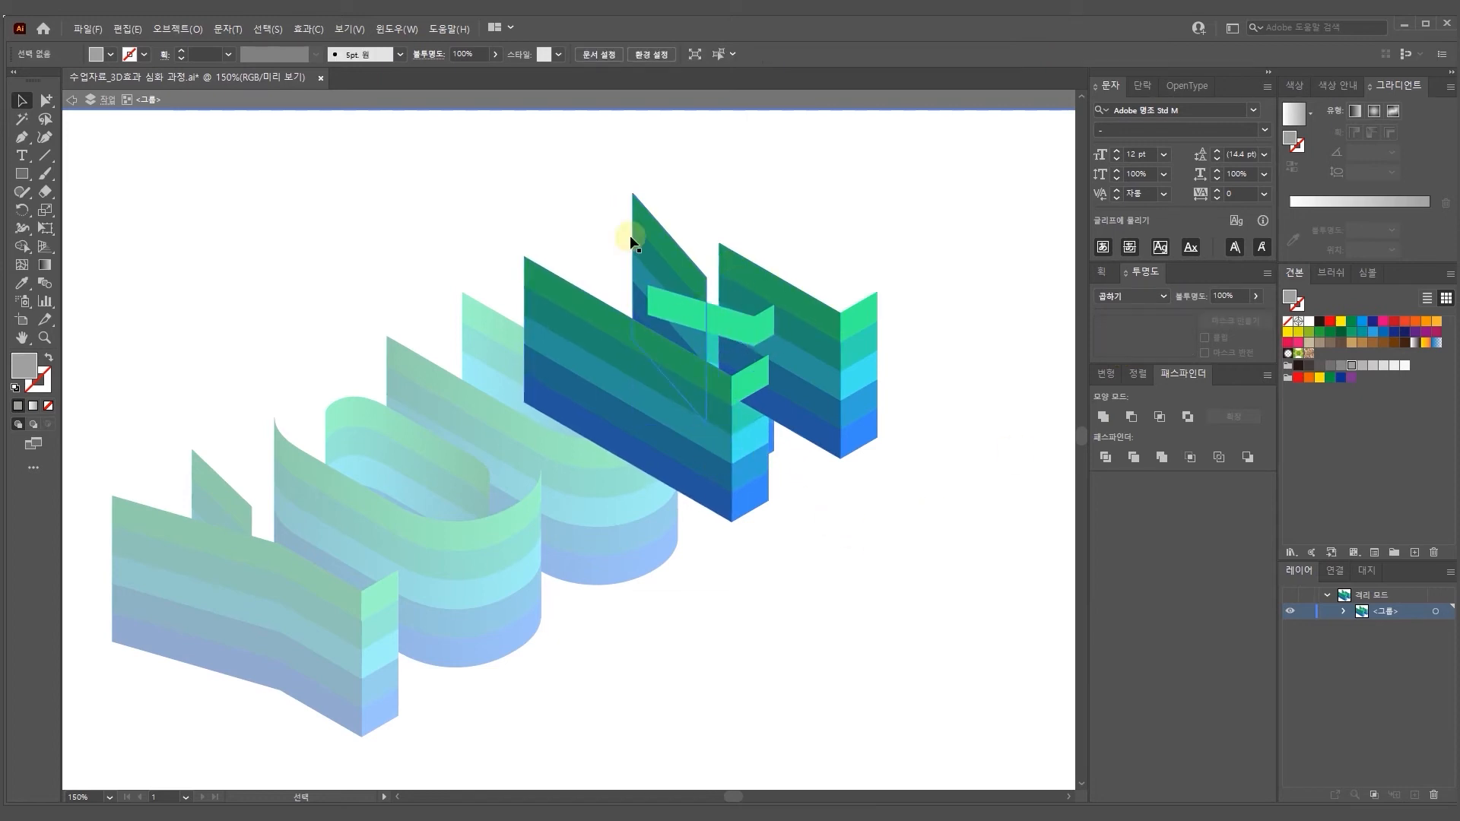
Select the strips of the M's inner middle side, unite a copy pasted in front, and fill it with medium gray
drag(593, 178, 645, 368)
drag(585, 226, 634, 380)
click(606, 444)
drag(626, 254, 685, 547)
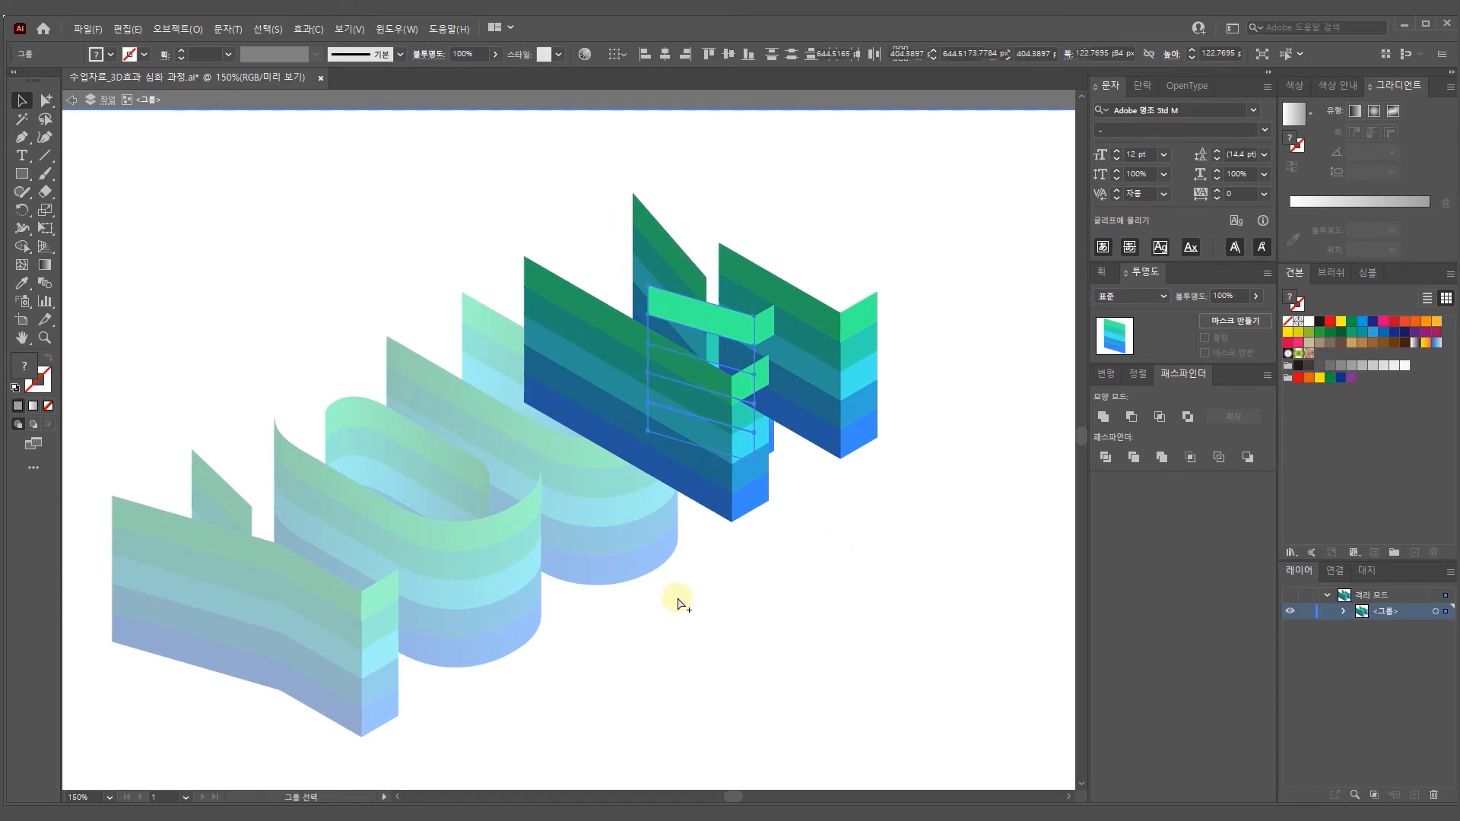
key(ctrl+])
key(ctrl+])
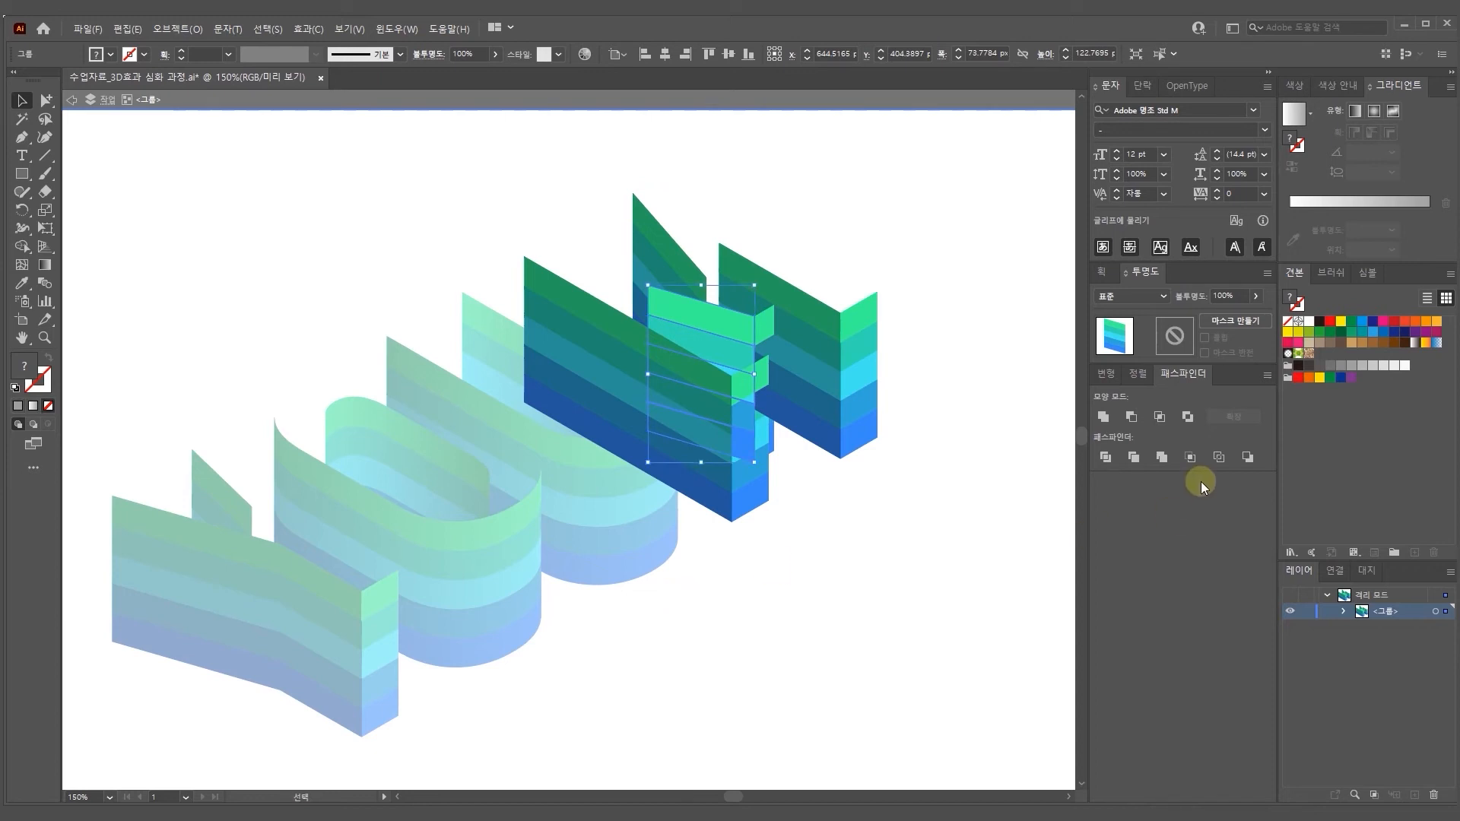
click(1102, 417)
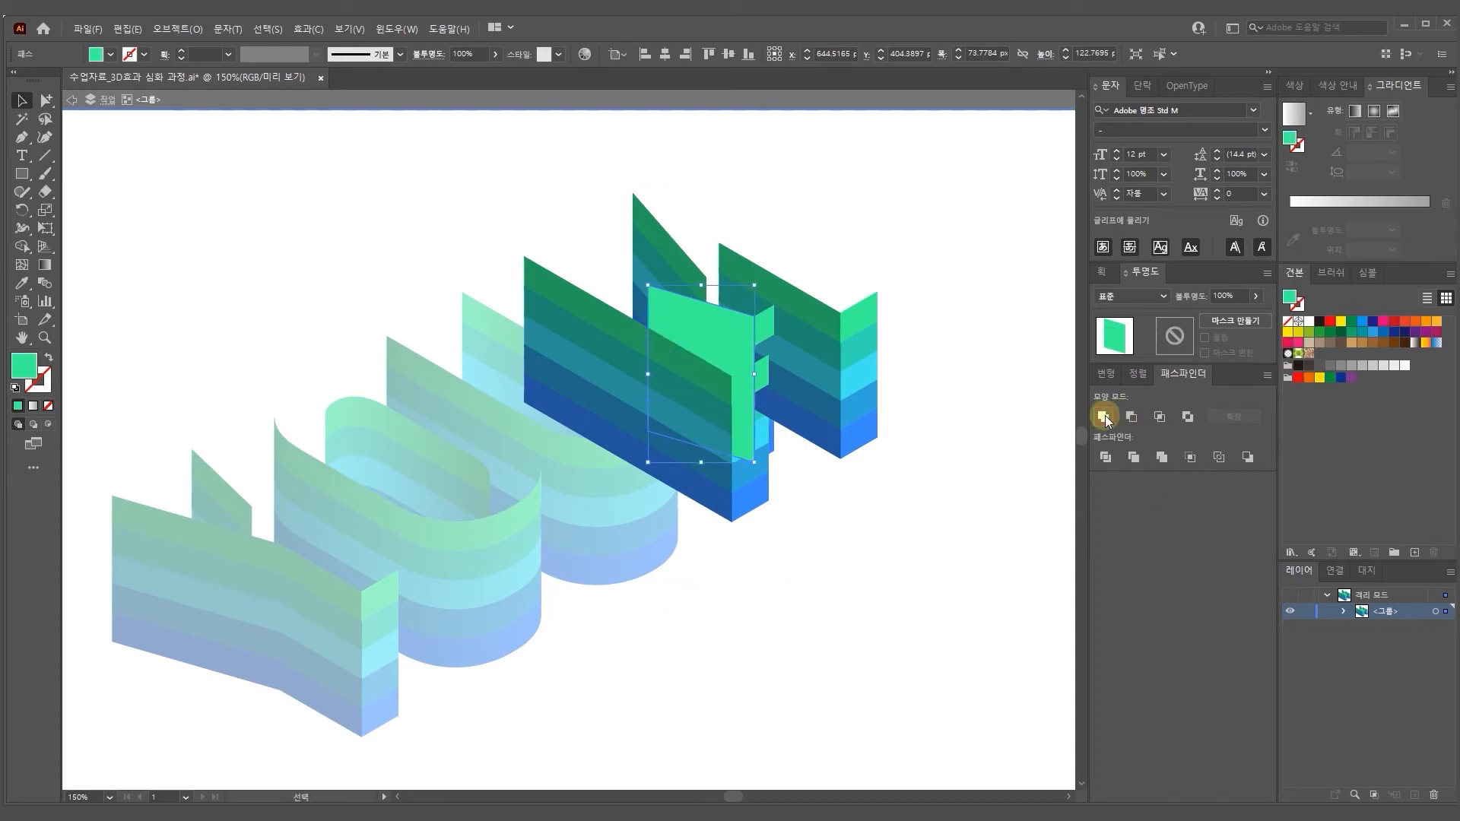
click(1351, 365)
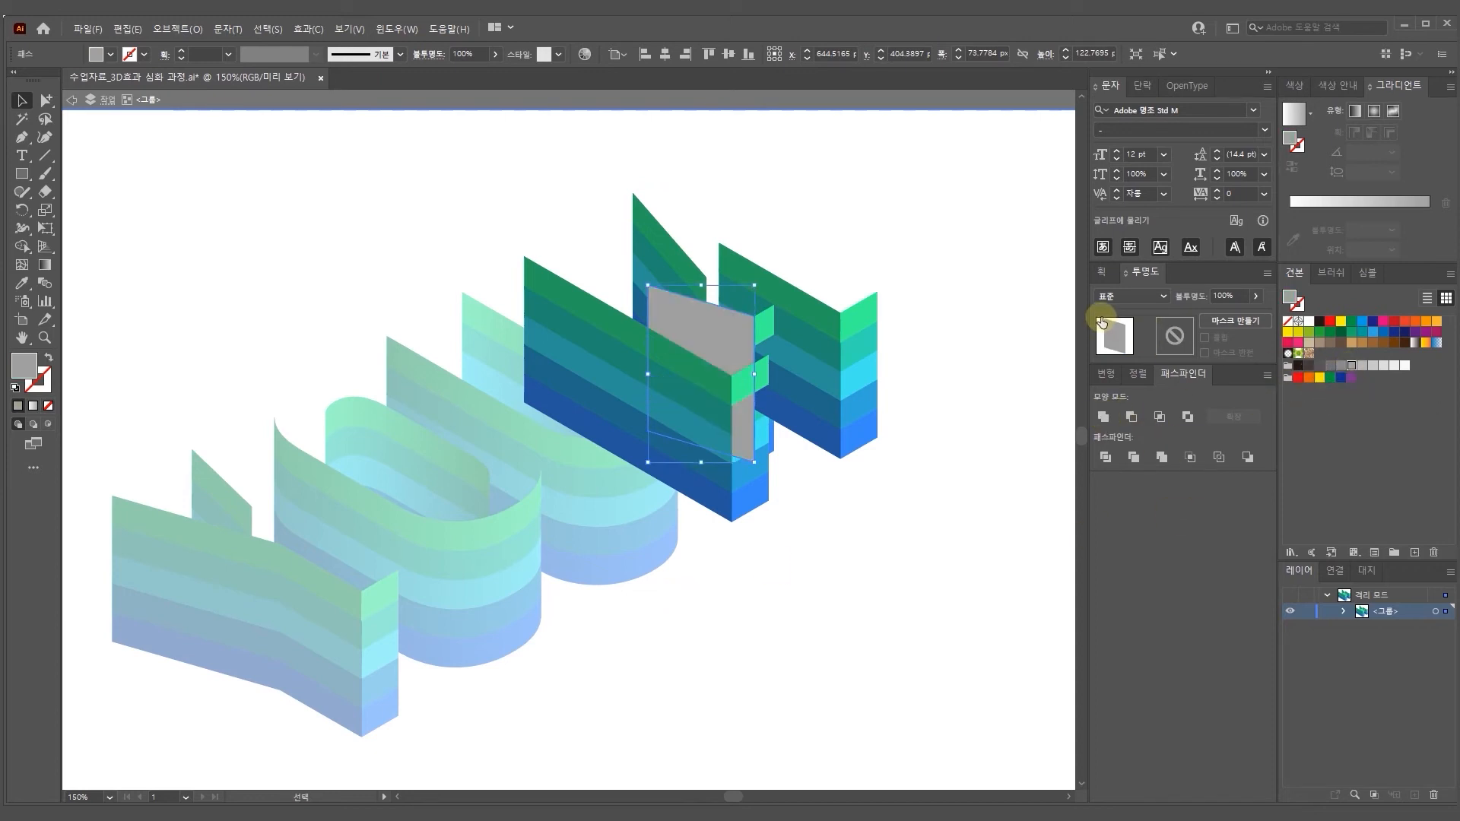
Set the gray overlay on the M's middle side to Multiply and group it with the strips beneath
click(1117, 296)
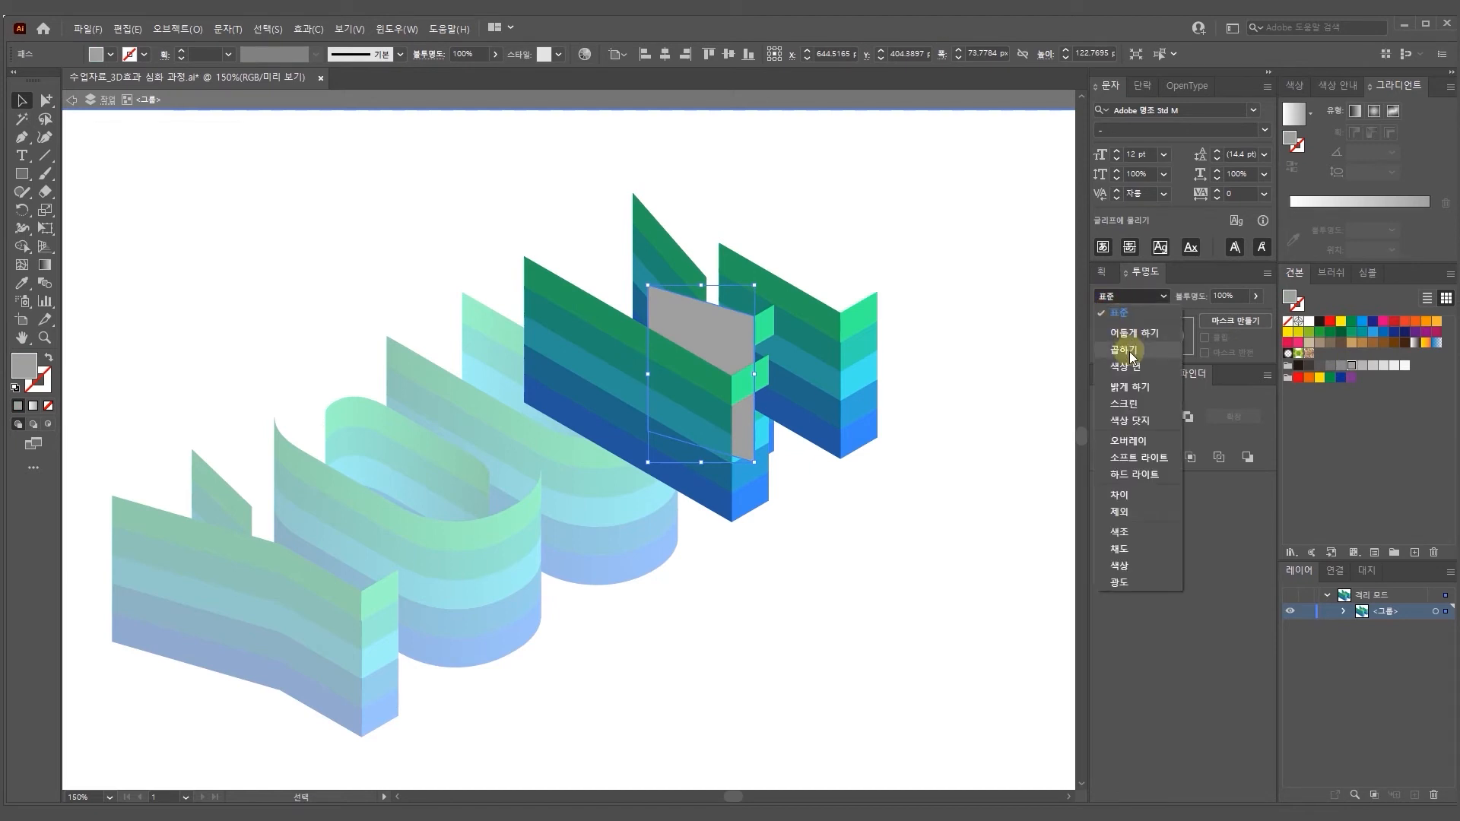
click(1130, 353)
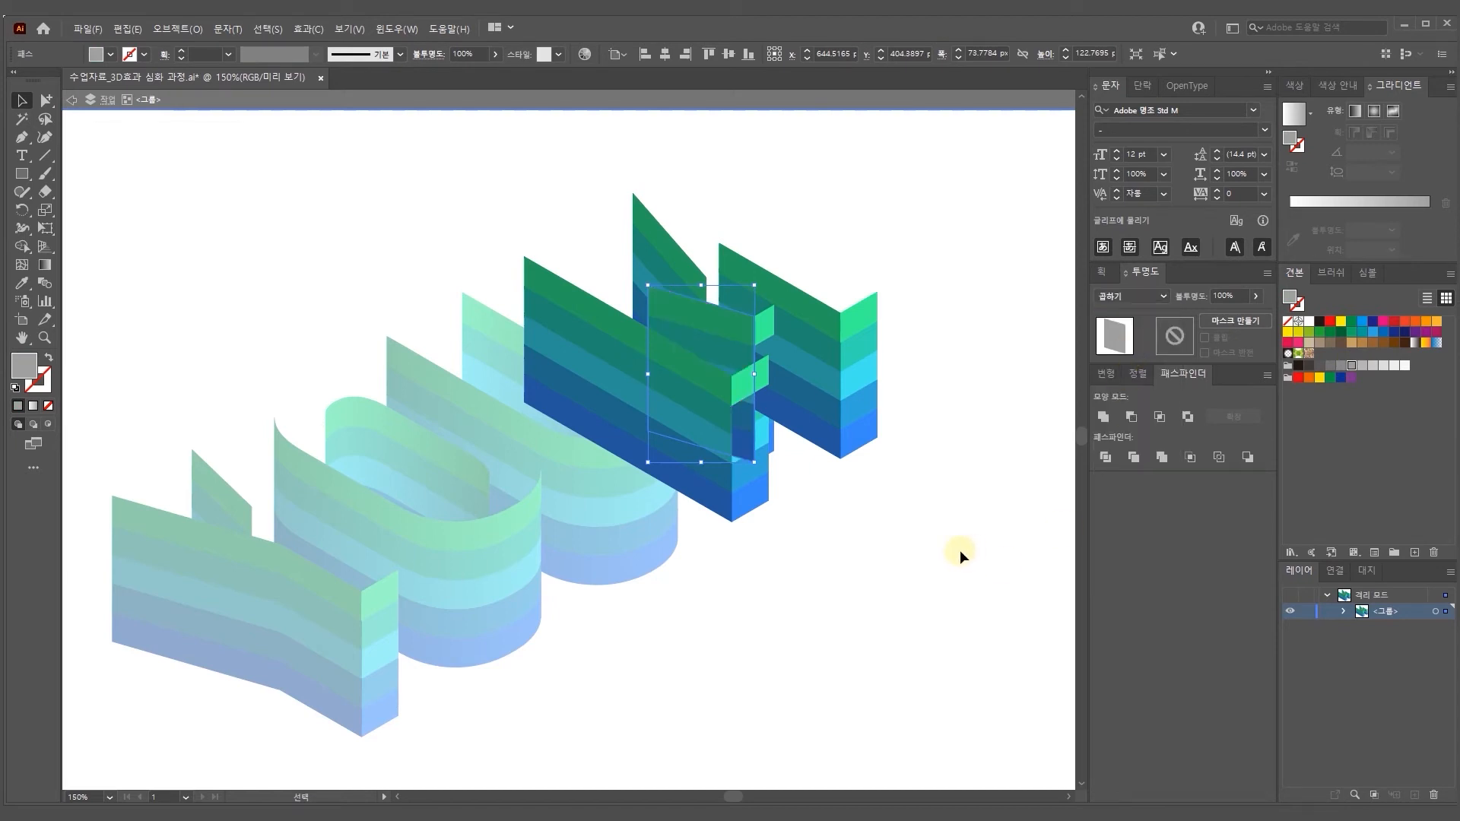
click(935, 546)
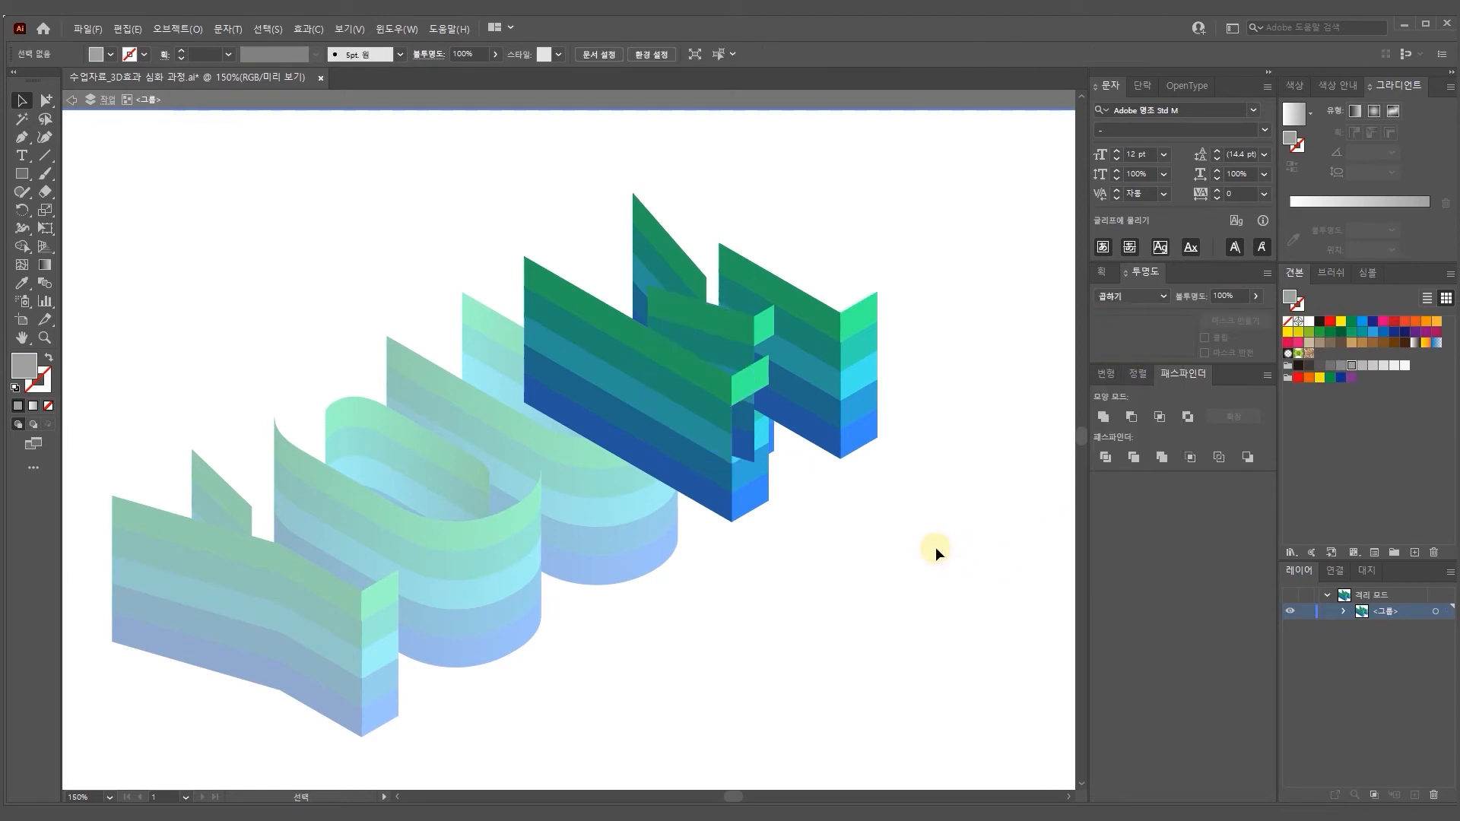
click(662, 427)
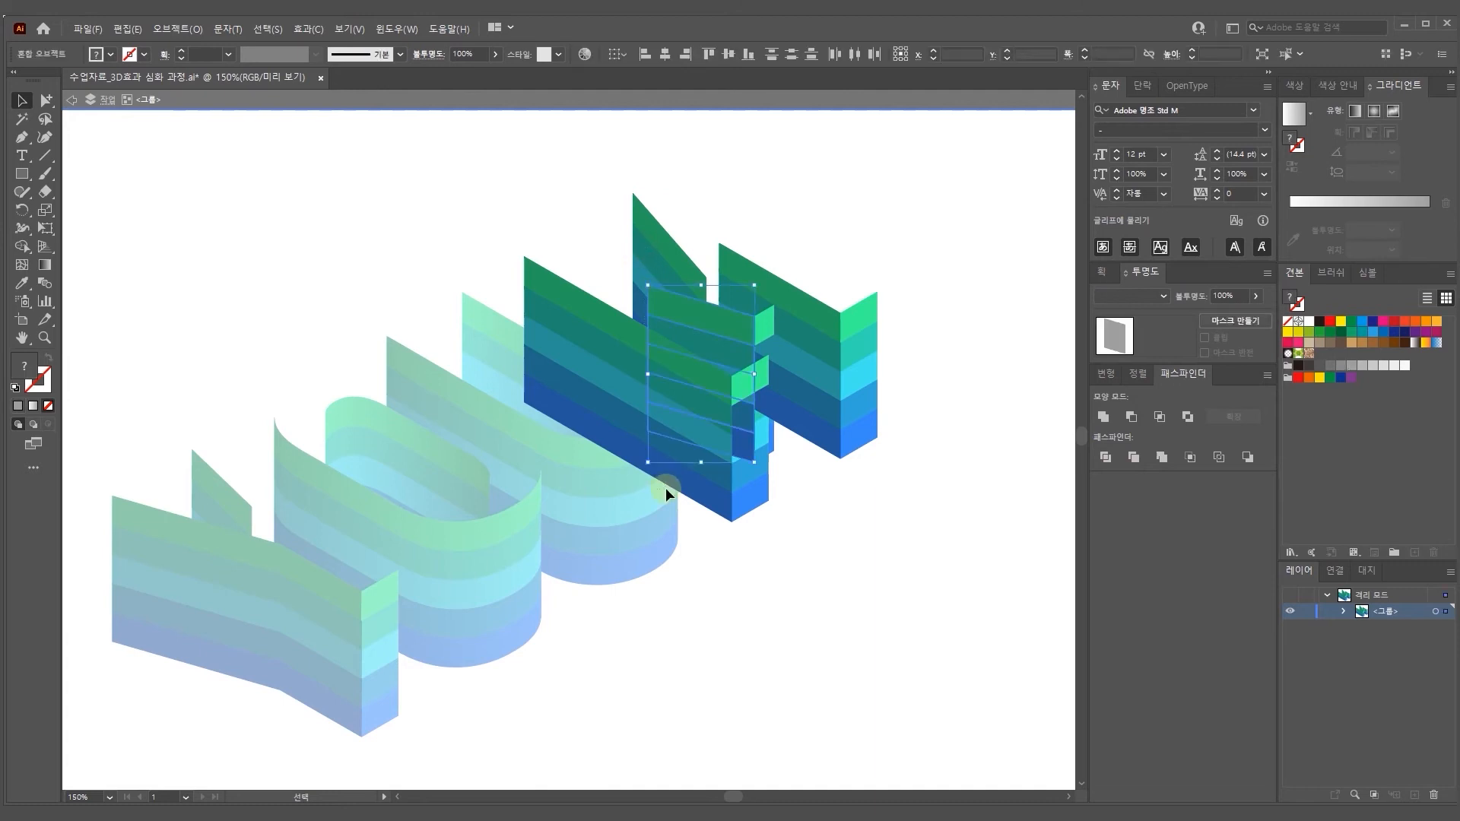
key(ctrl+g)
click(731, 605)
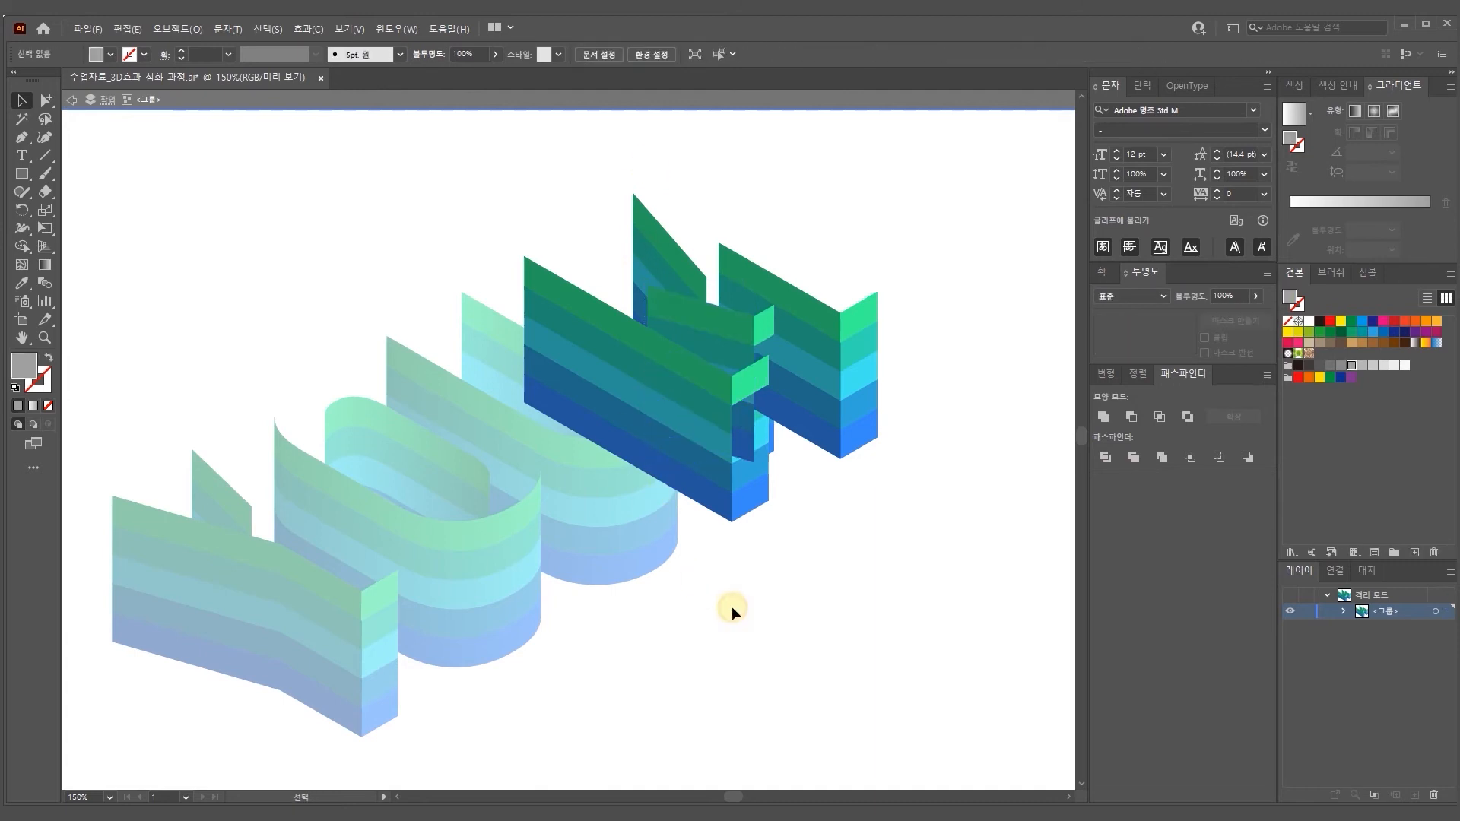
Bring the strips of the M's front narrow end ahead of its middle side and leave the M group's isolation
drag(645, 250, 707, 526)
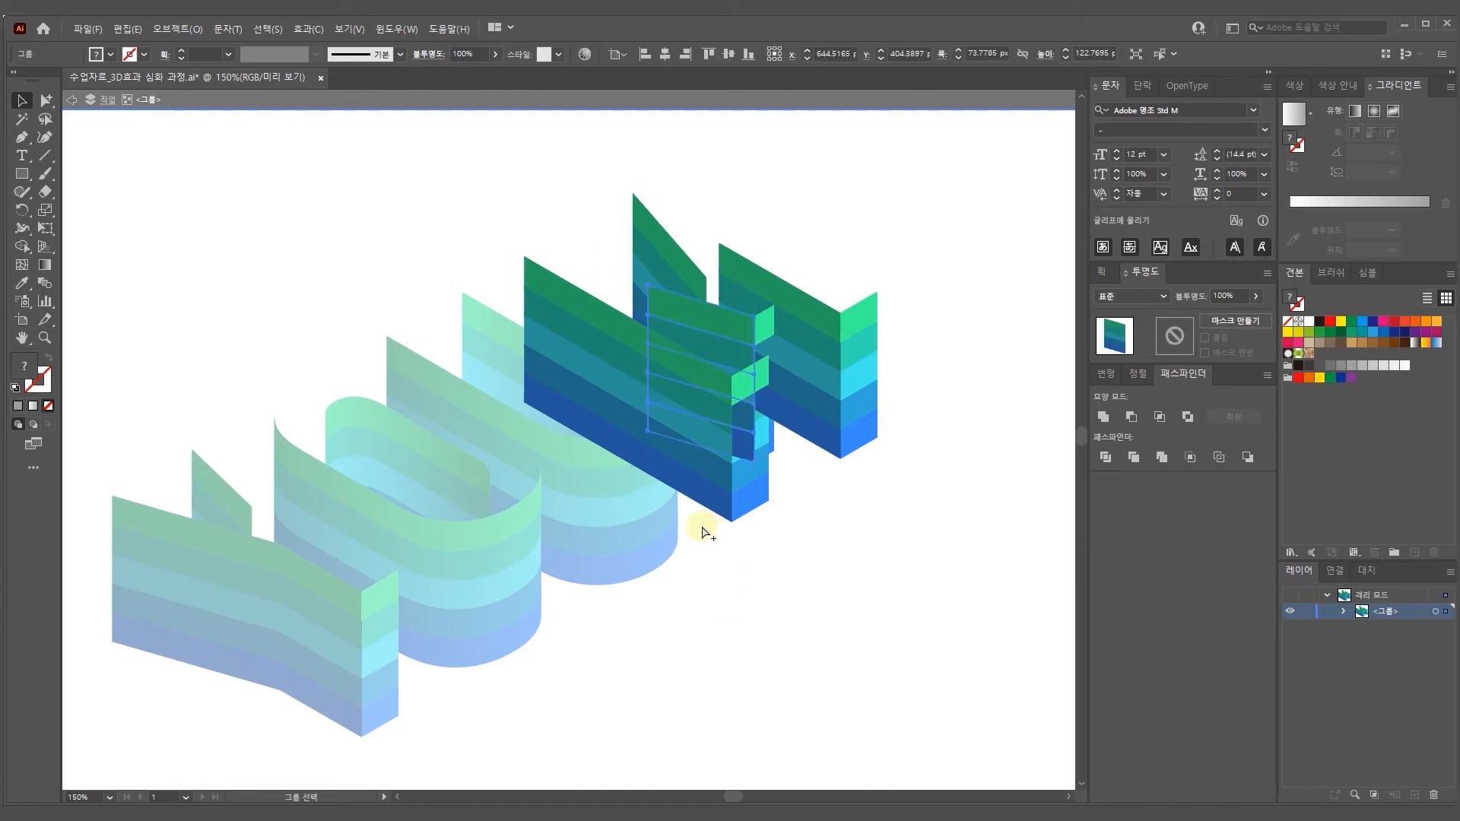
click(619, 222)
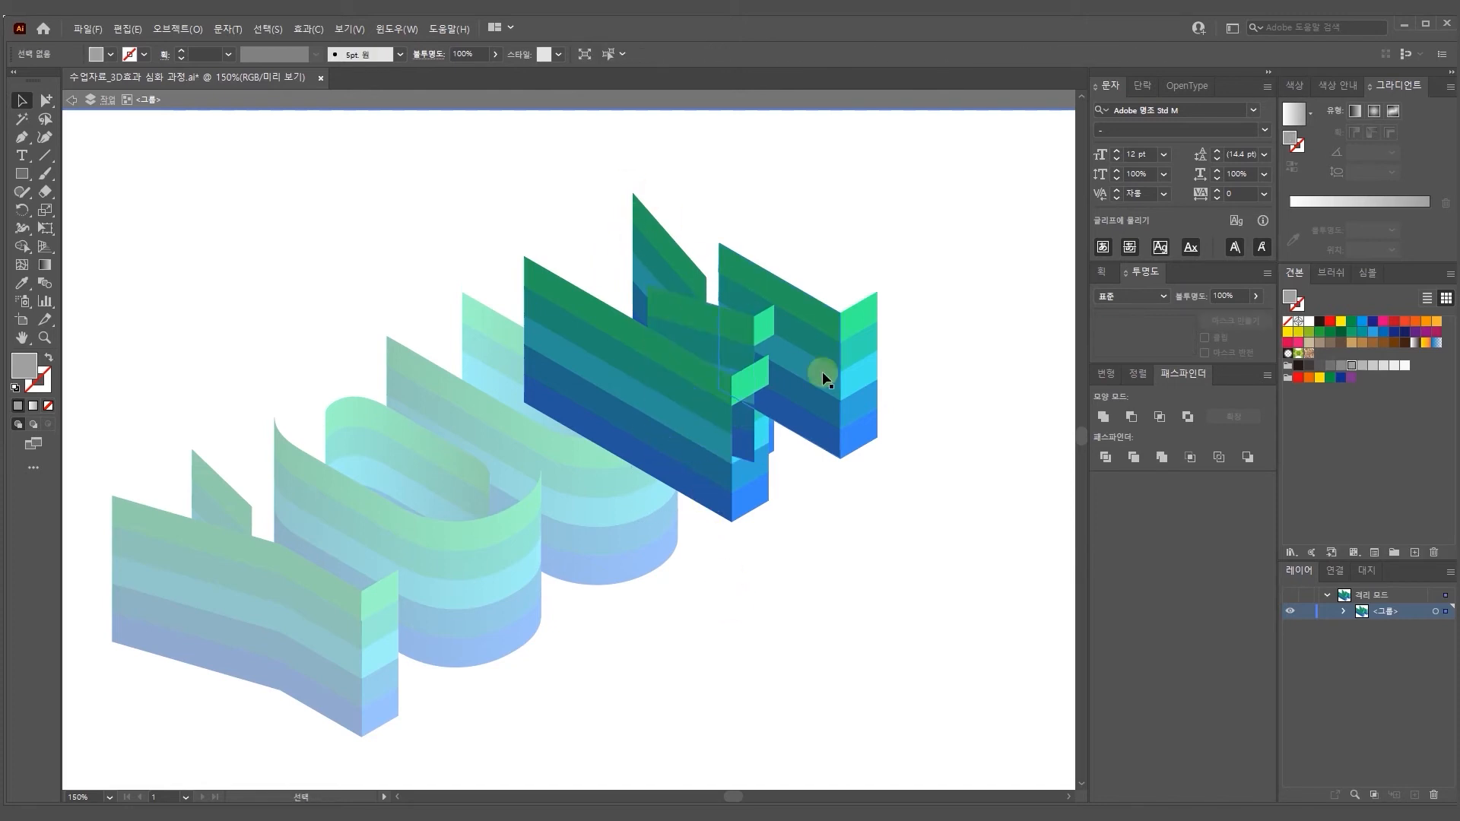
click(732, 400)
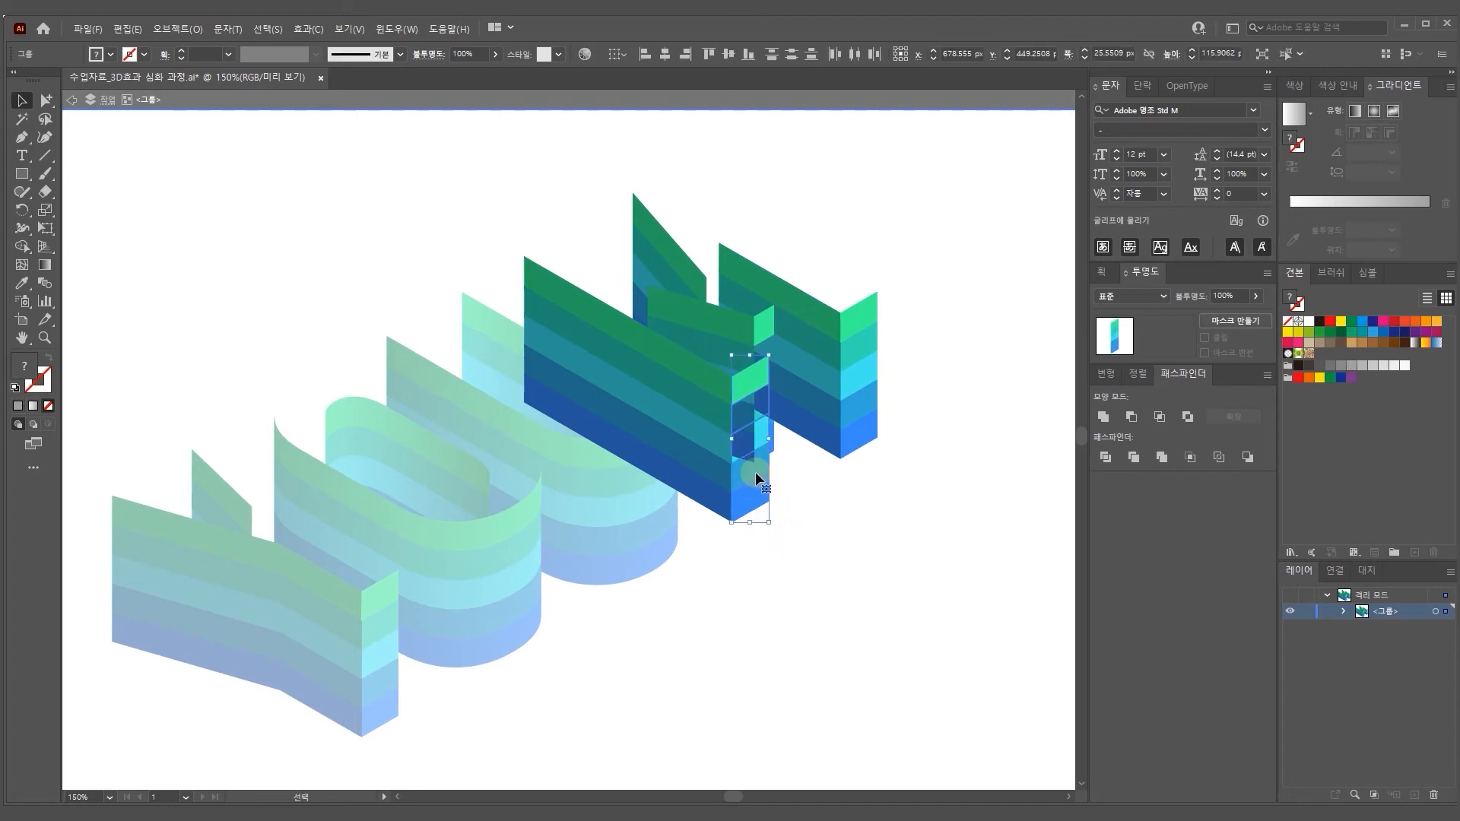
key(ctrl+g)
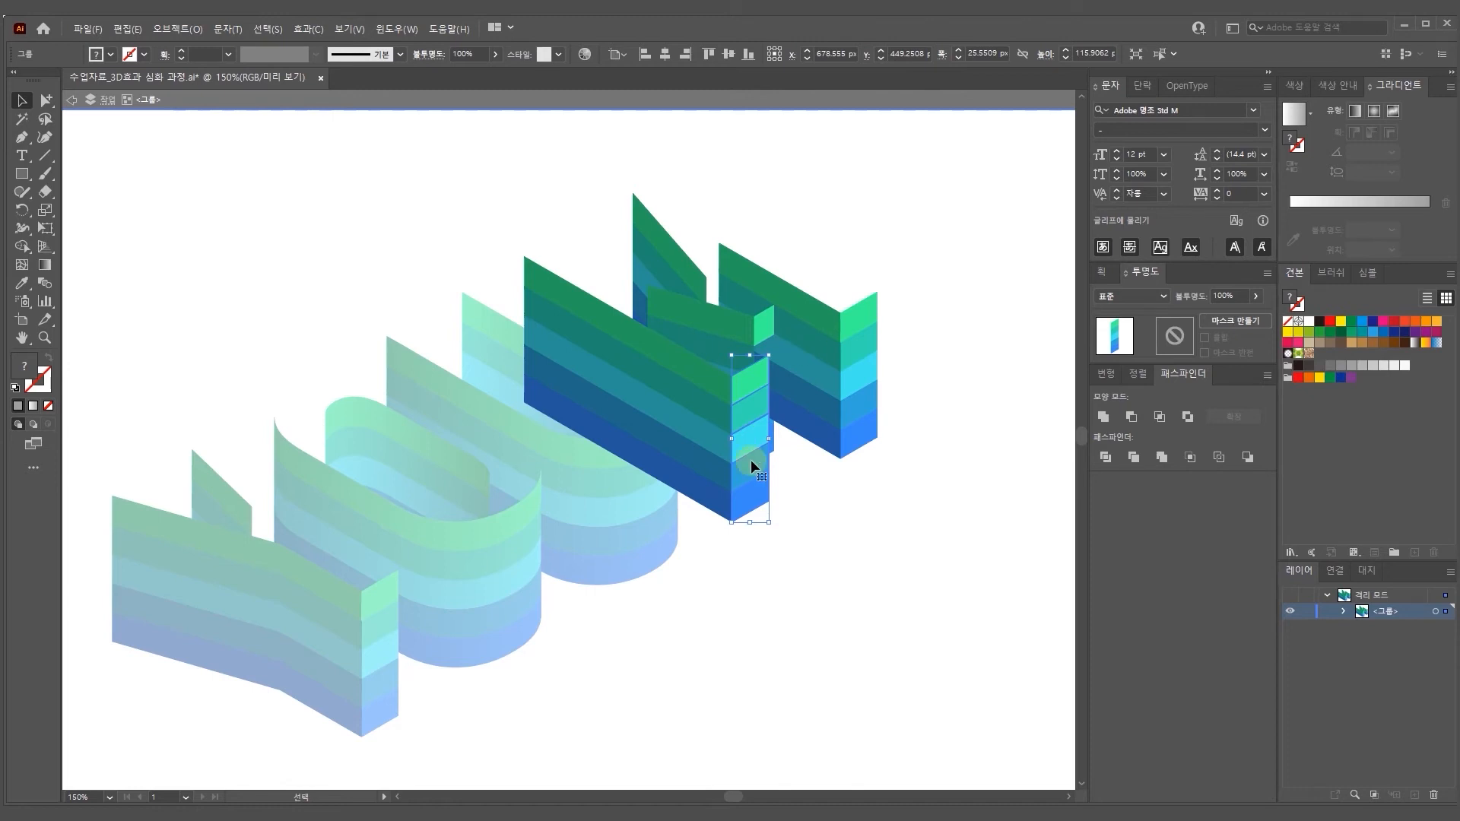
drag(793, 281, 773, 491)
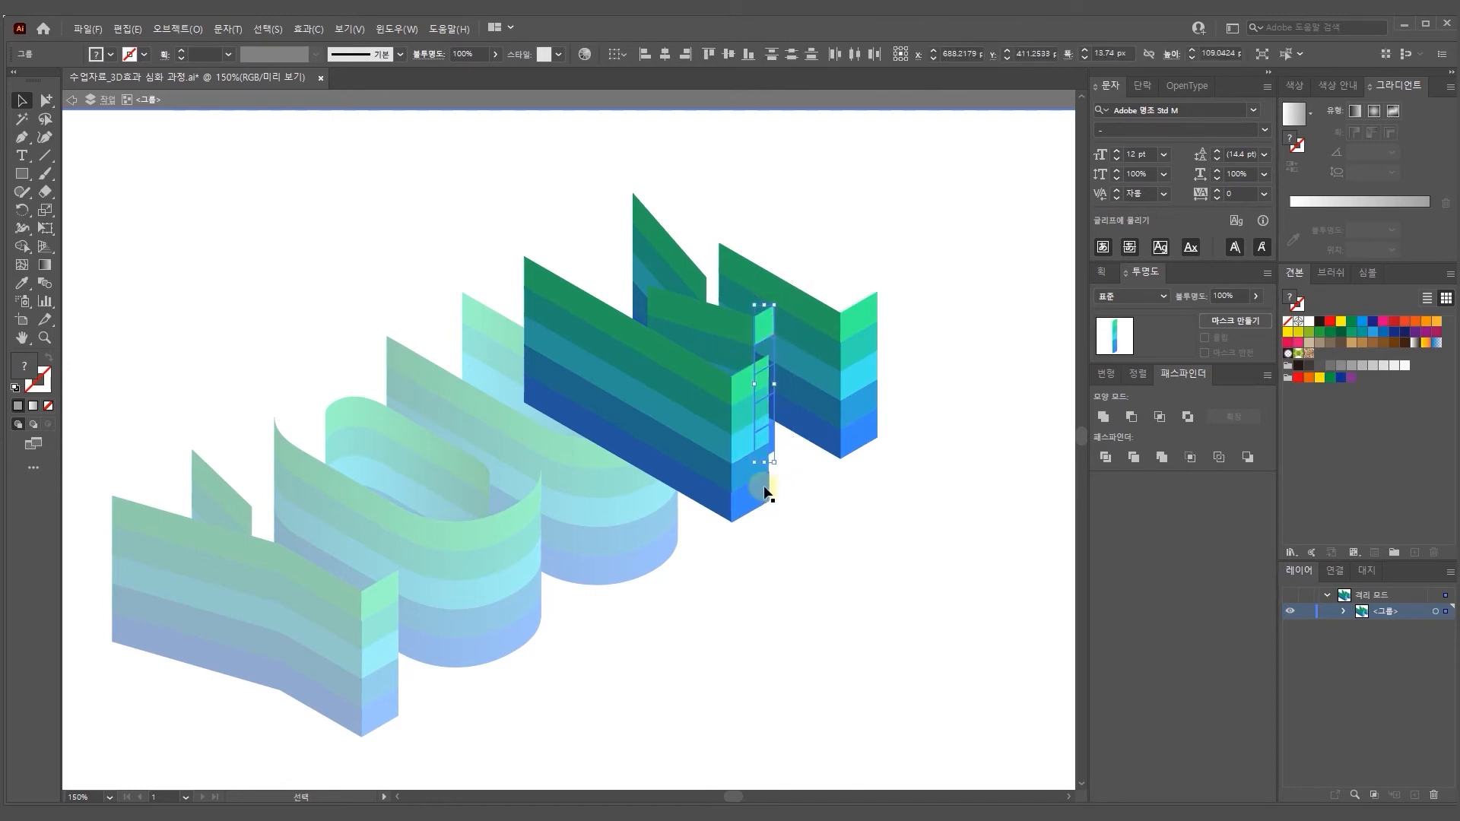
click(932, 516)
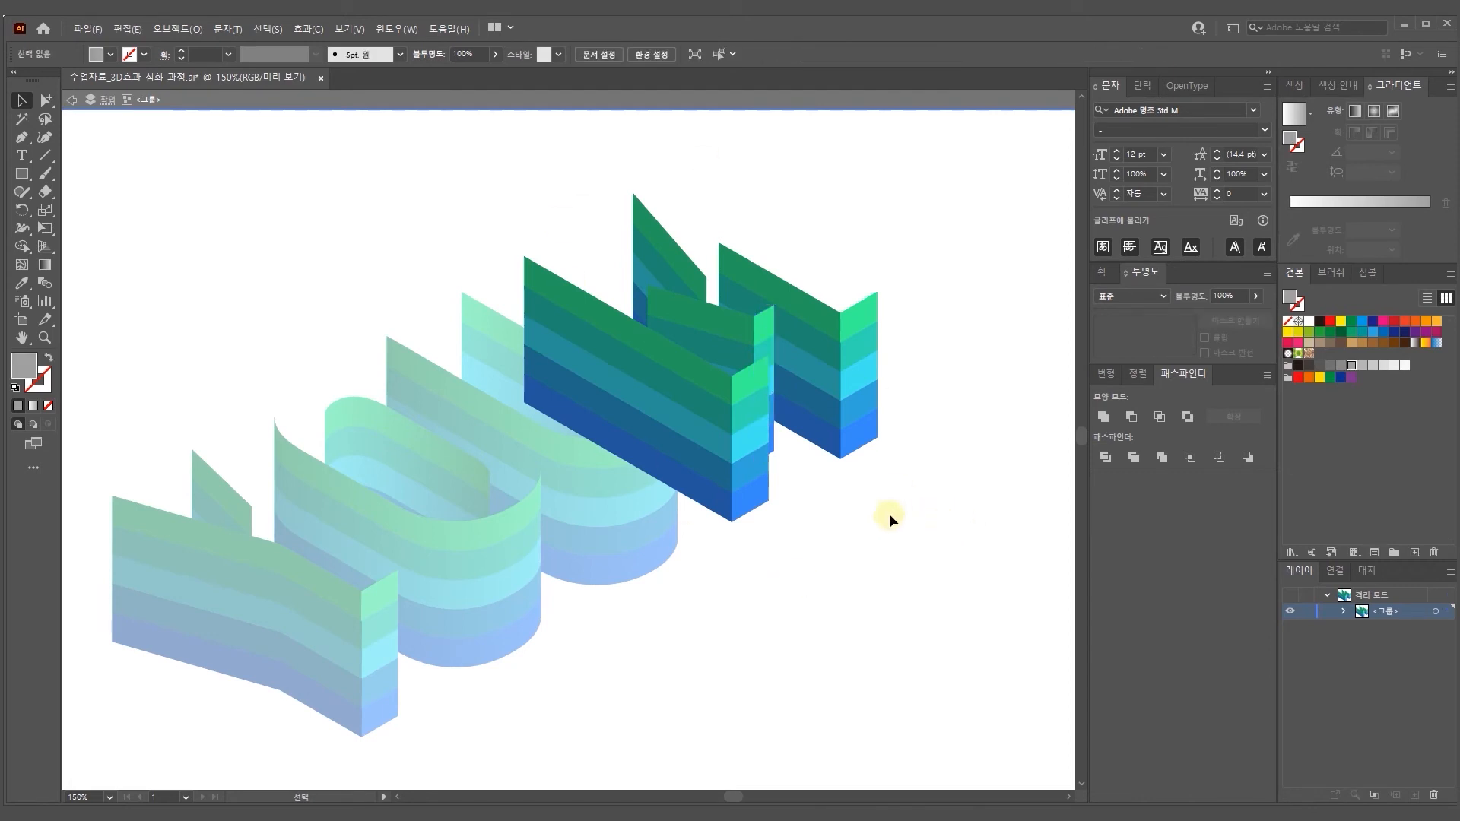
click(72, 100)
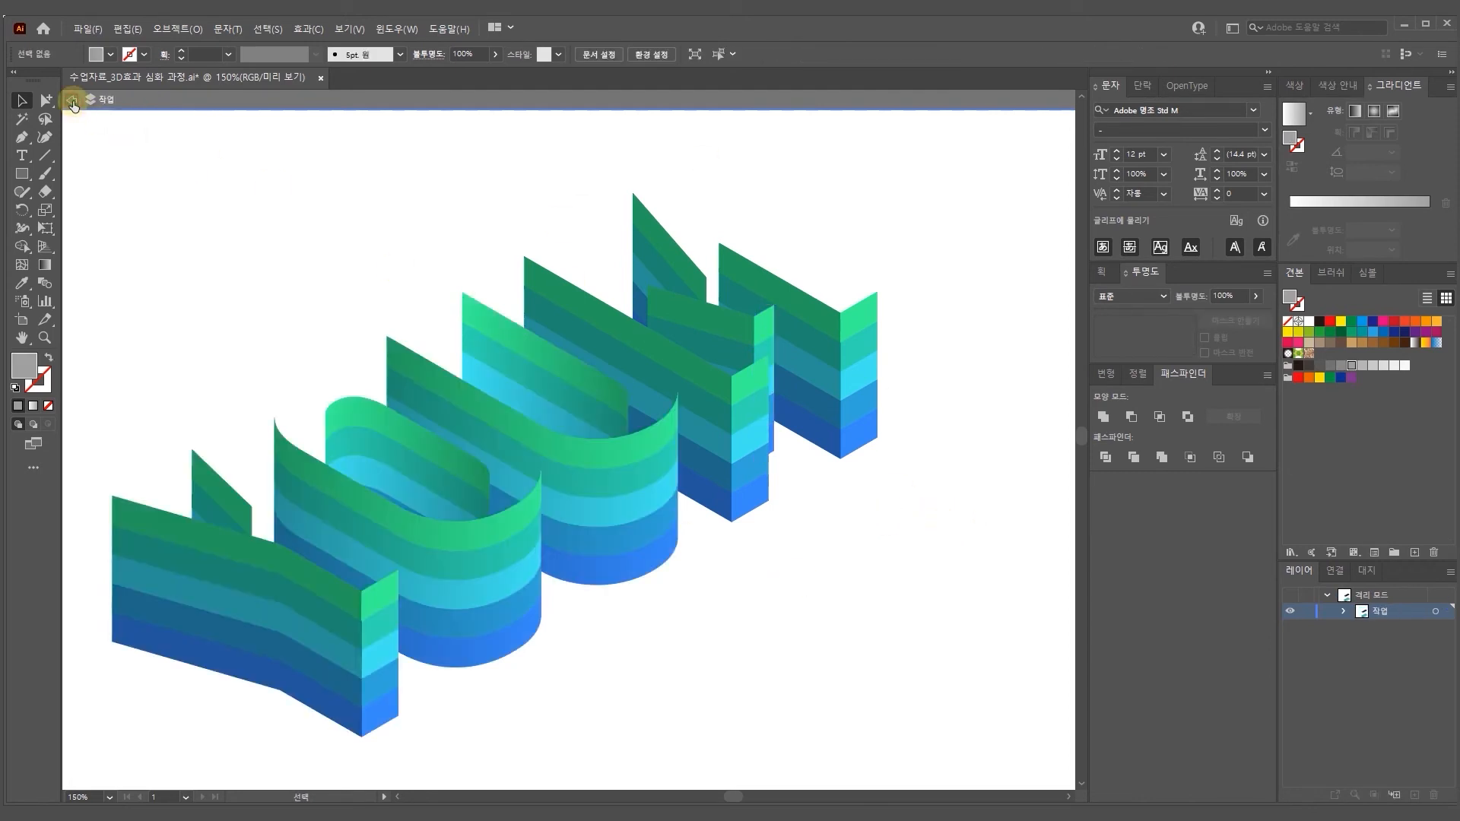
click(71, 100)
Move the black YOUM lettering straight down onto the upper edges of the striped letter sides
drag(758, 482, 856, 465)
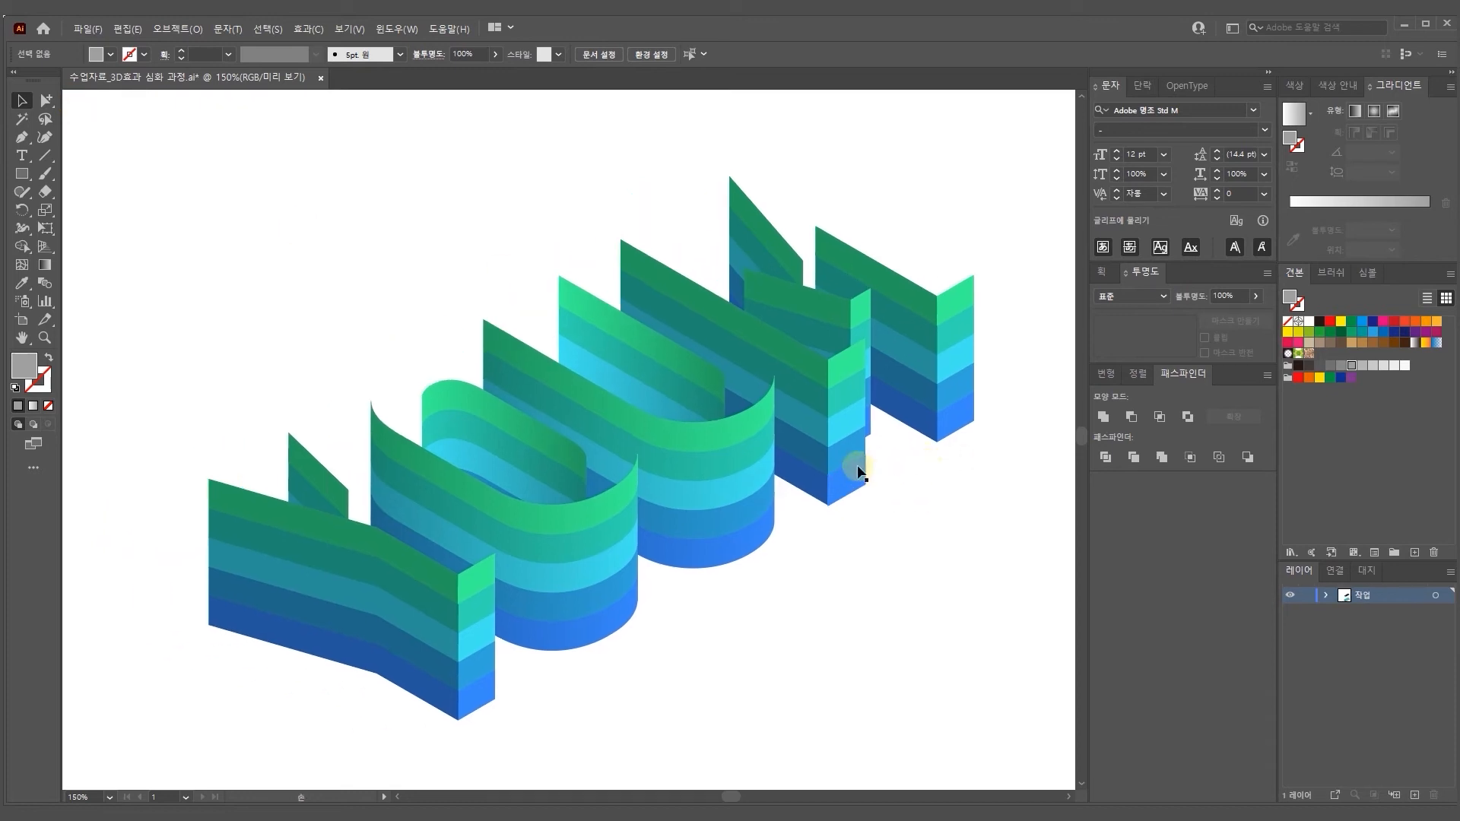
key(ctrl+minus)
key(ctrl+minus)
key(ctrl+plus)
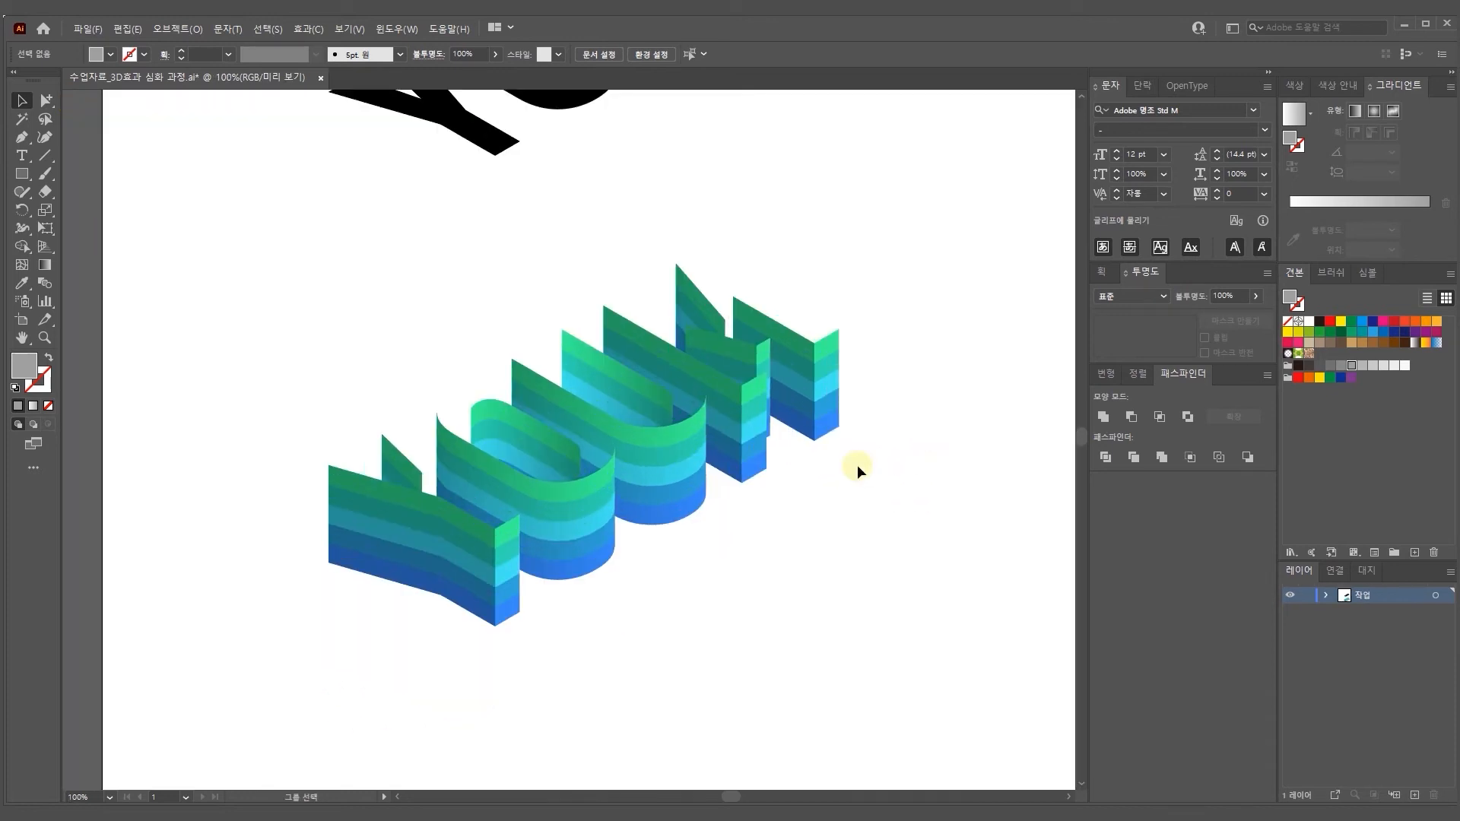
drag(802, 366, 796, 462)
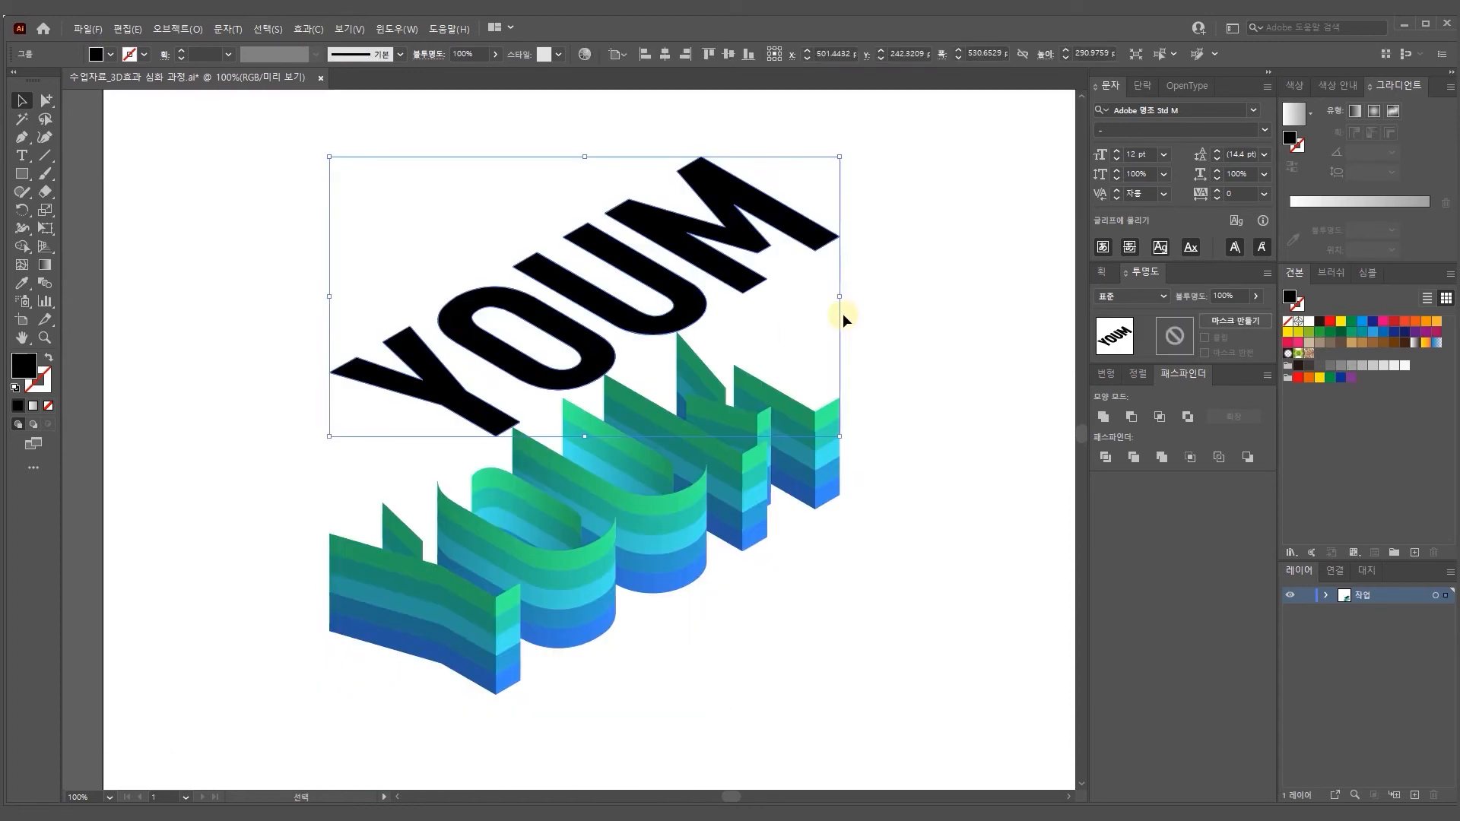
drag(684, 295, 688, 465)
Fill the YOUM lettering's top faces with yellow and deselect them
key(ctrl+equal)
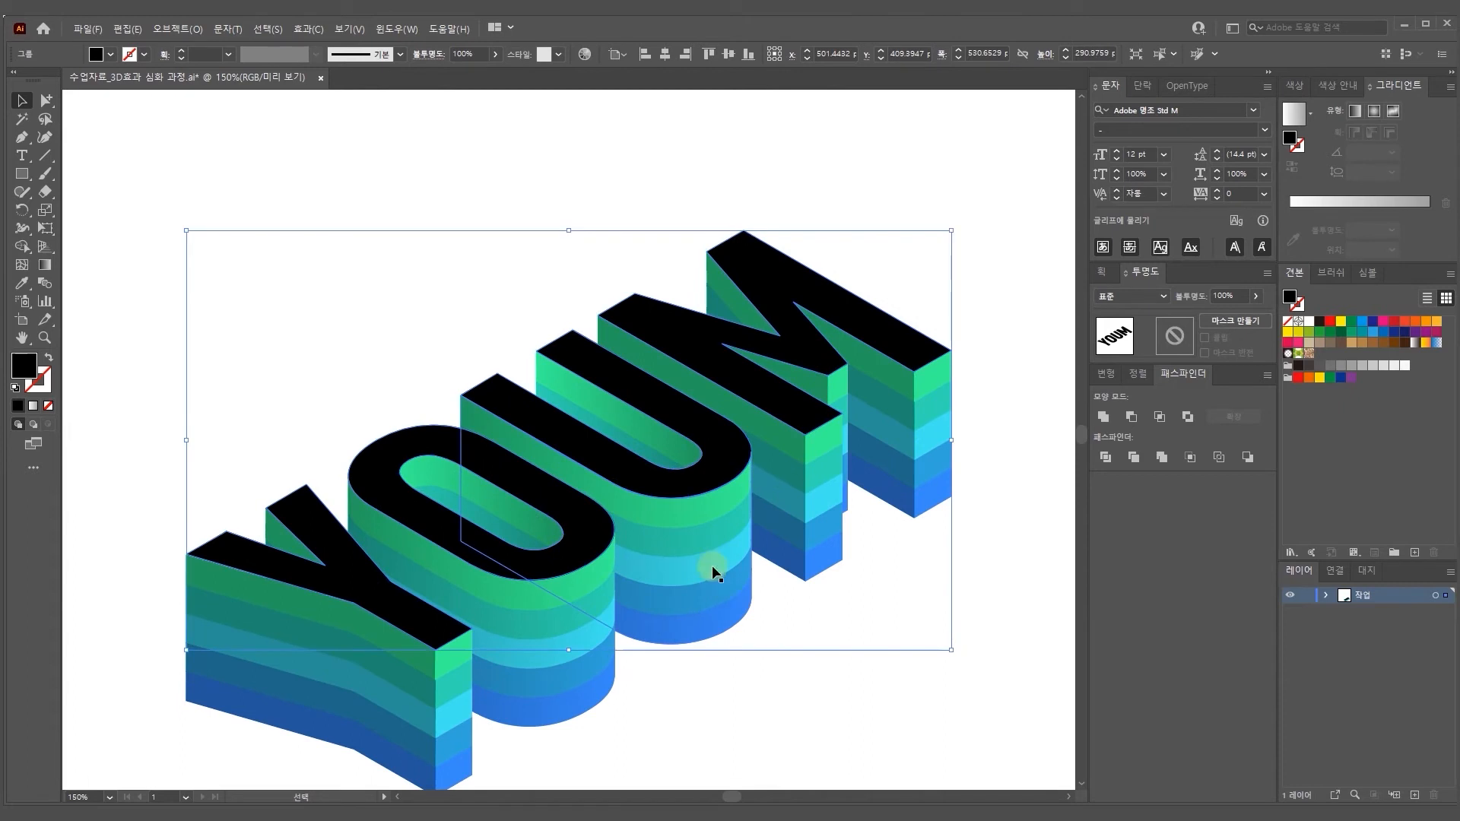
click(1310, 323)
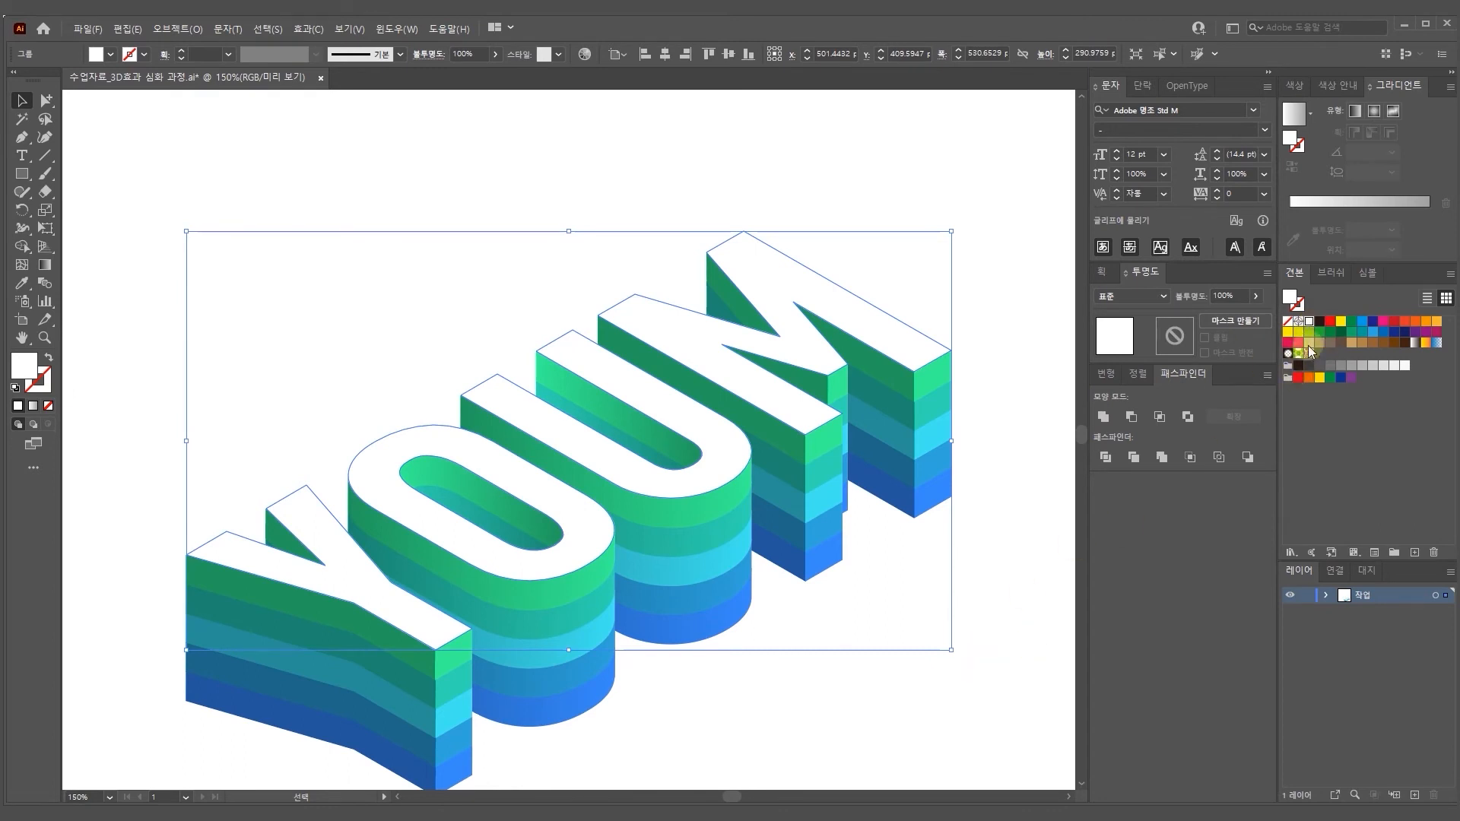
click(1288, 333)
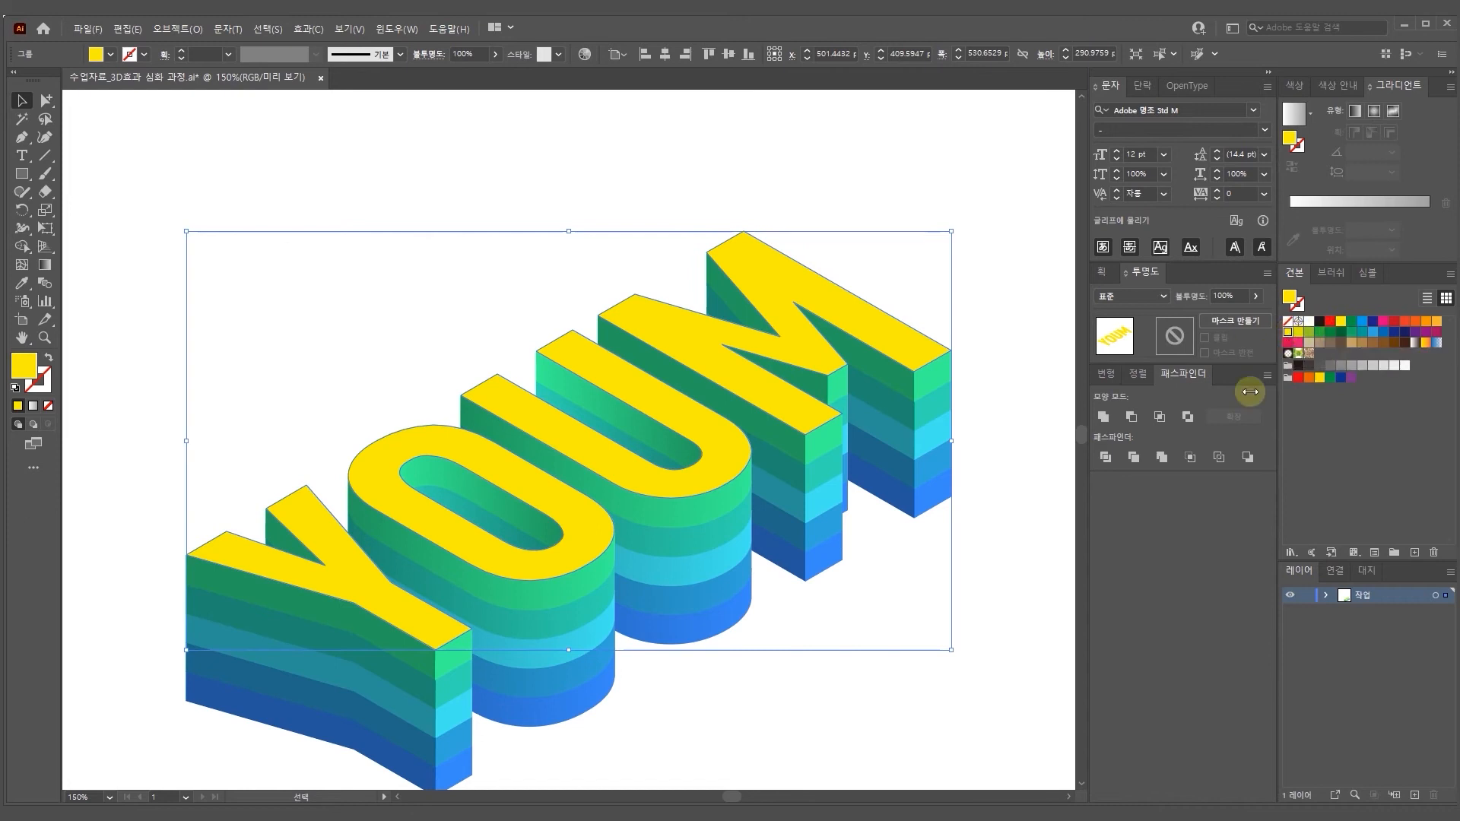
click(886, 703)
Add a new layer below the 작업 layer and name it 배경
key(ctrl+minus)
key(ctrl+minus)
key(ctrl+minus)
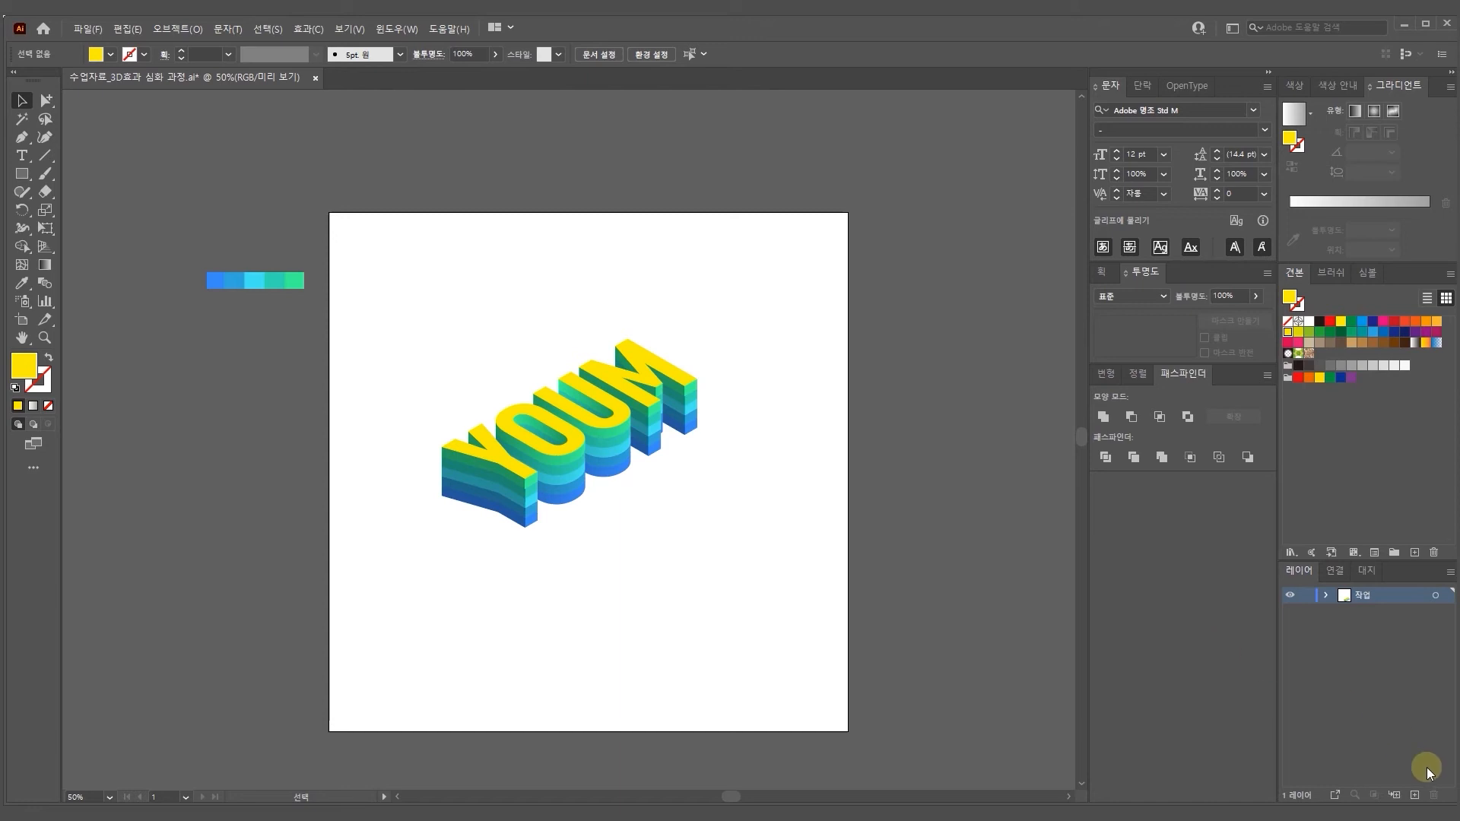
click(1415, 795)
drag(1394, 594, 1392, 618)
double_click(1373, 612)
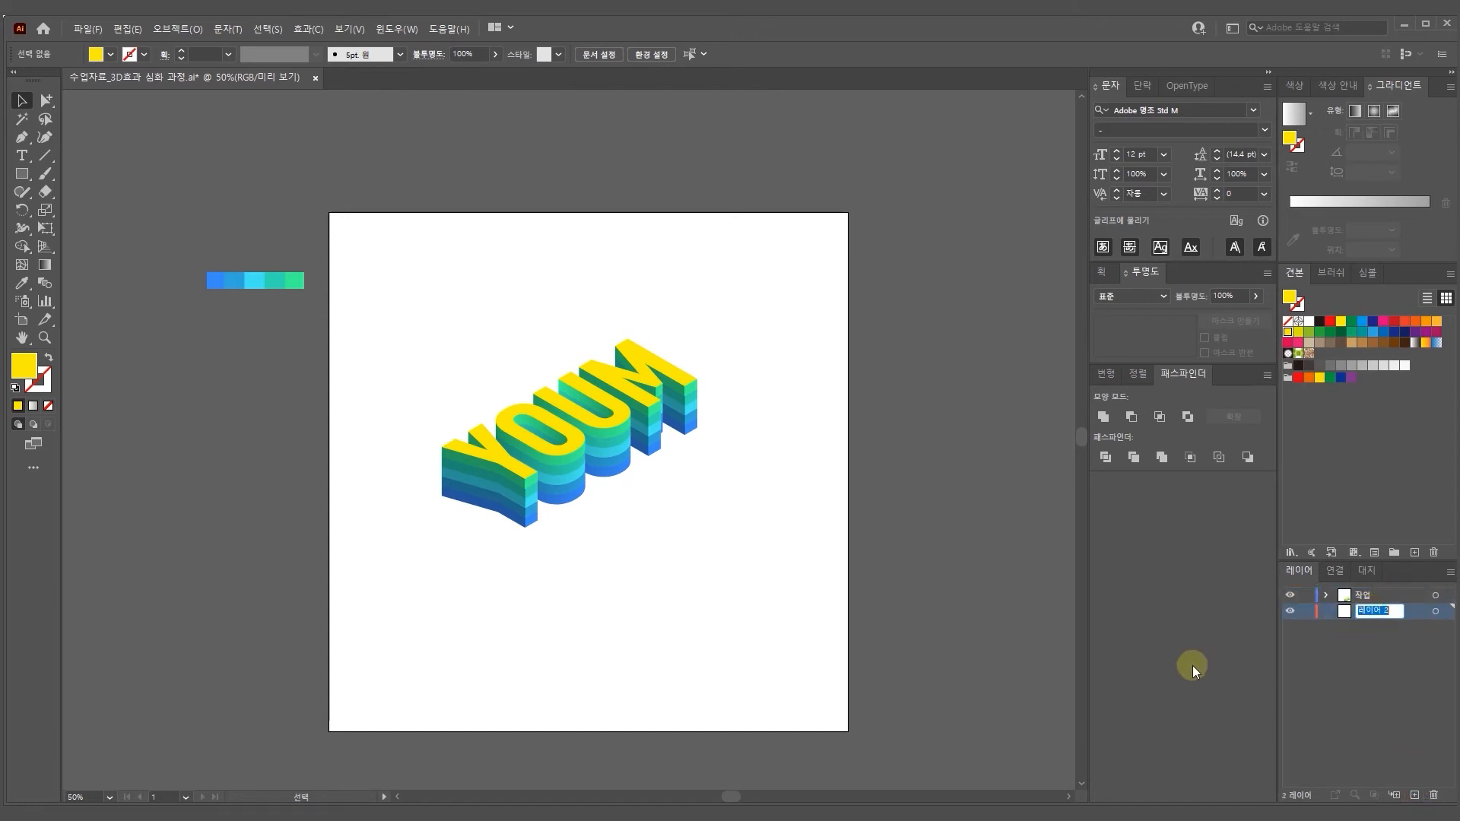
text(ㅂㅐ경)
key(Return)
Draw a 1080 × 1080 px rectangle covering the whole artboard on the 배경 layer and fill it with dark blue
click(22, 173)
drag(329, 212, 848, 731)
click(1372, 320)
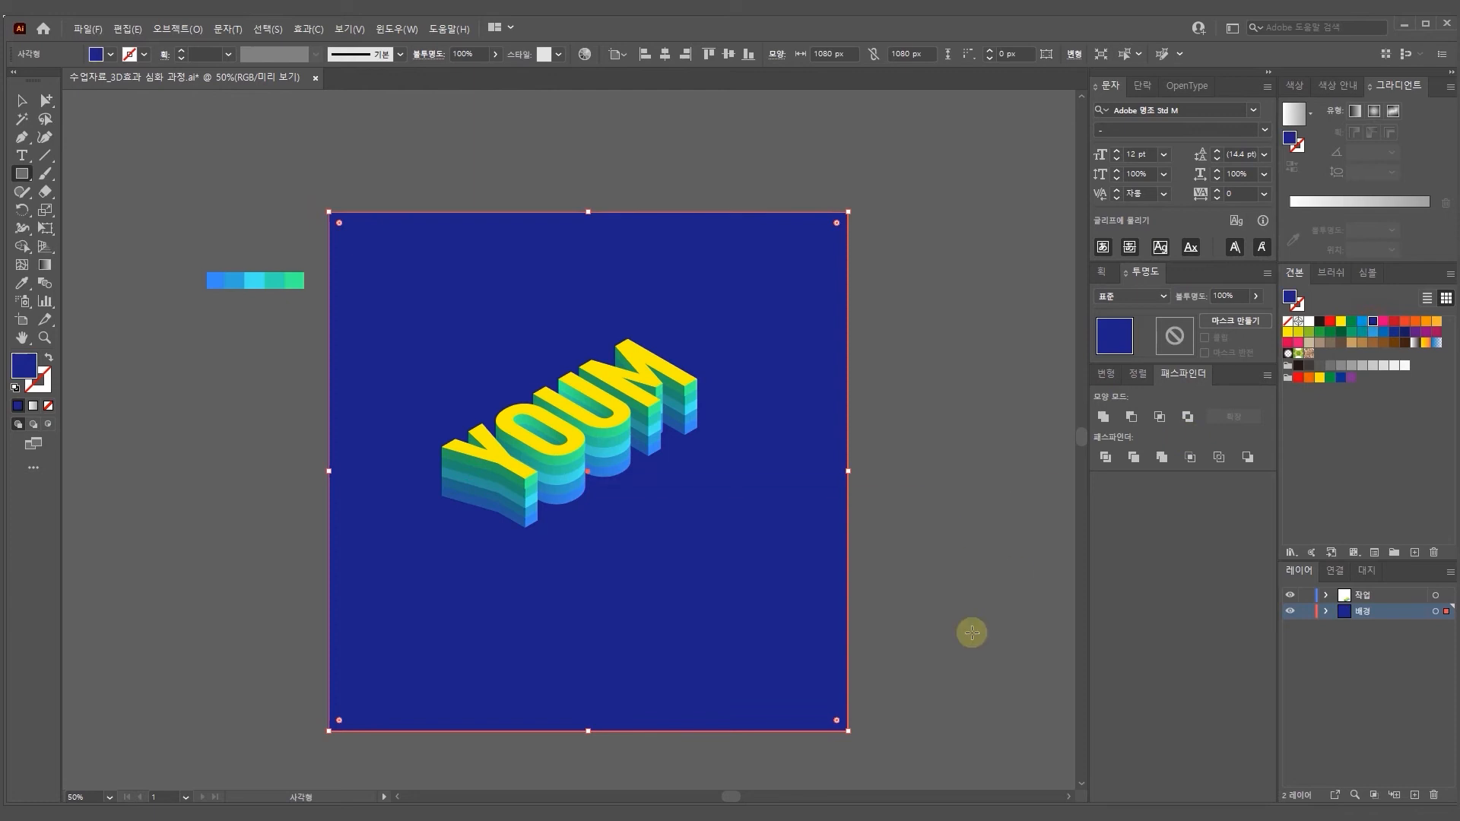
Darken the background rectangle's fill to navy RGB 29, 32, 79 (#1d204f)
click(1295, 90)
drag(1372, 162, 1358, 165)
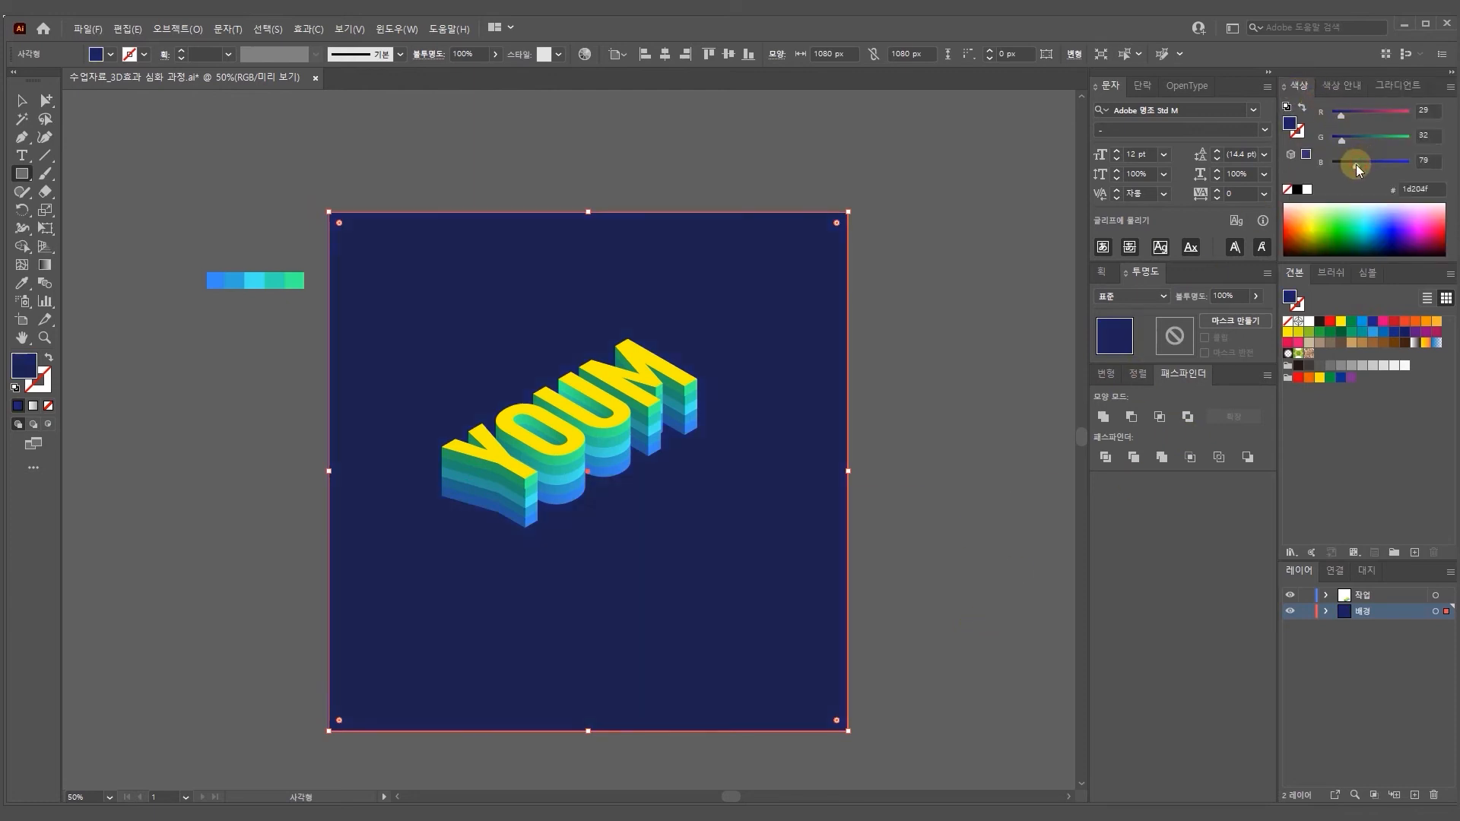
click(21, 101)
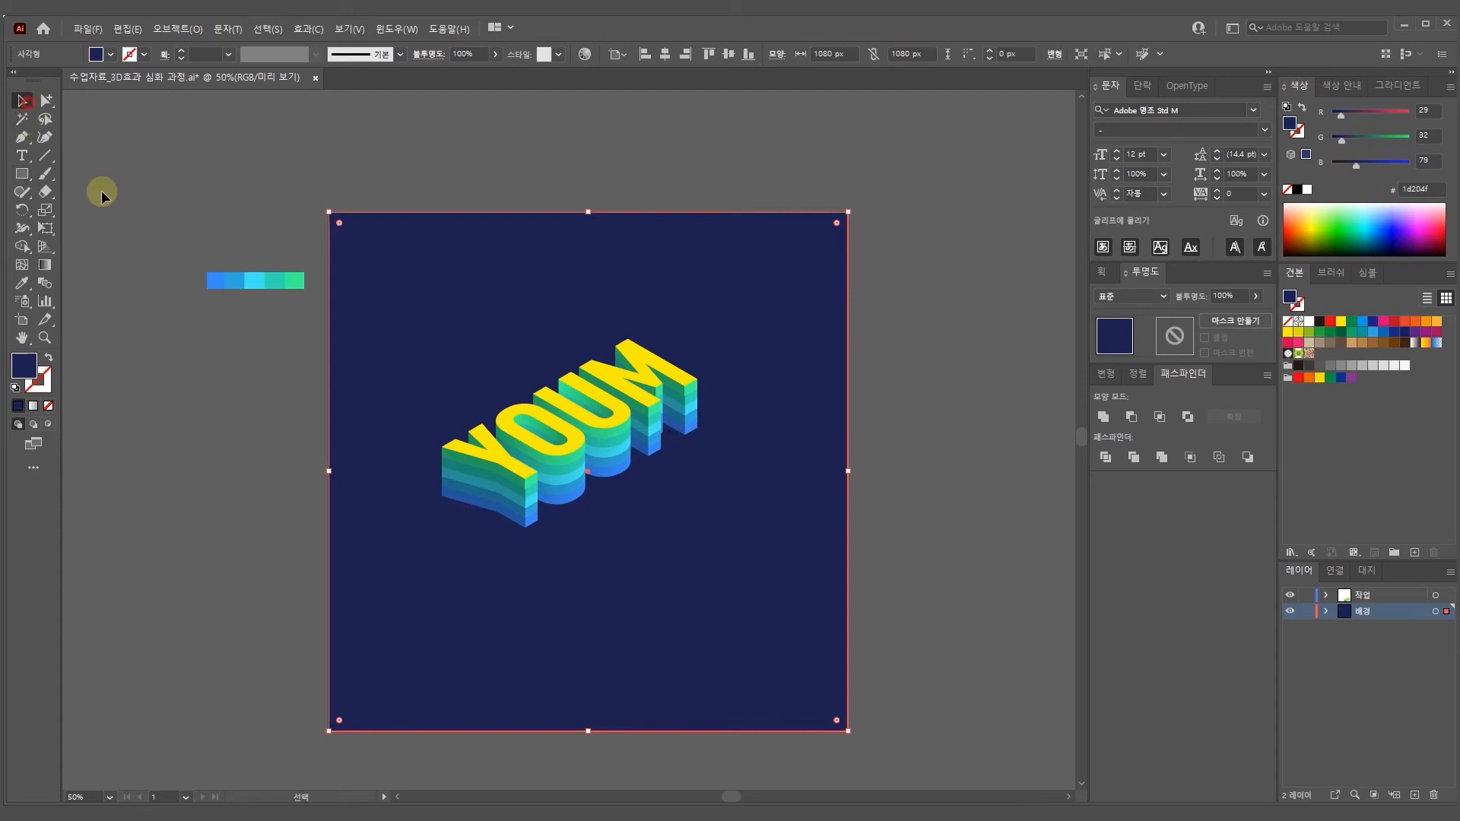
Fill the YOUM lettering's yellow top faces with white and deselect them
click(490, 456)
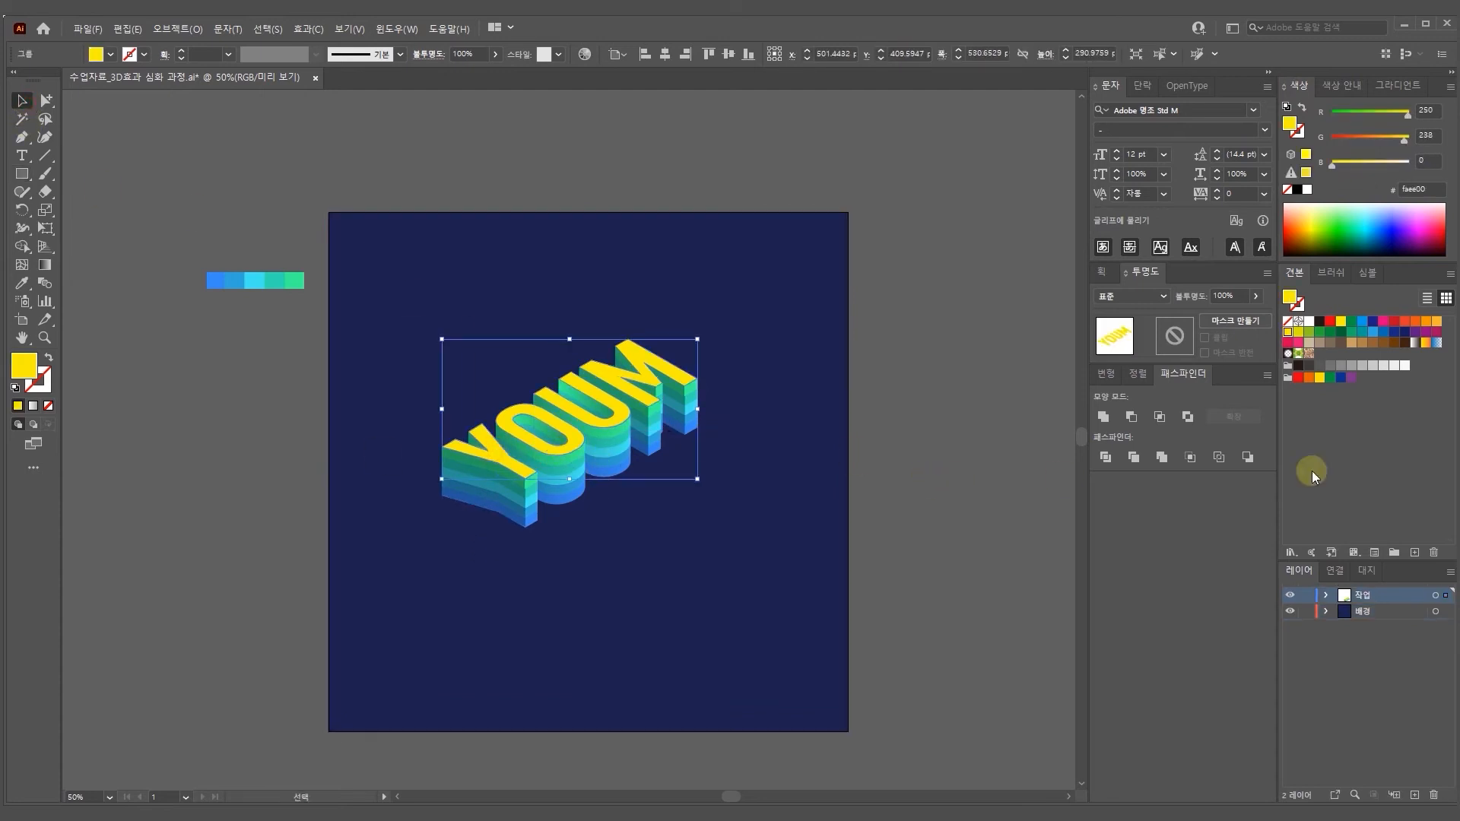
click(1309, 321)
click(937, 454)
drag(899, 523, 914, 495)
key(ctrl+plus)
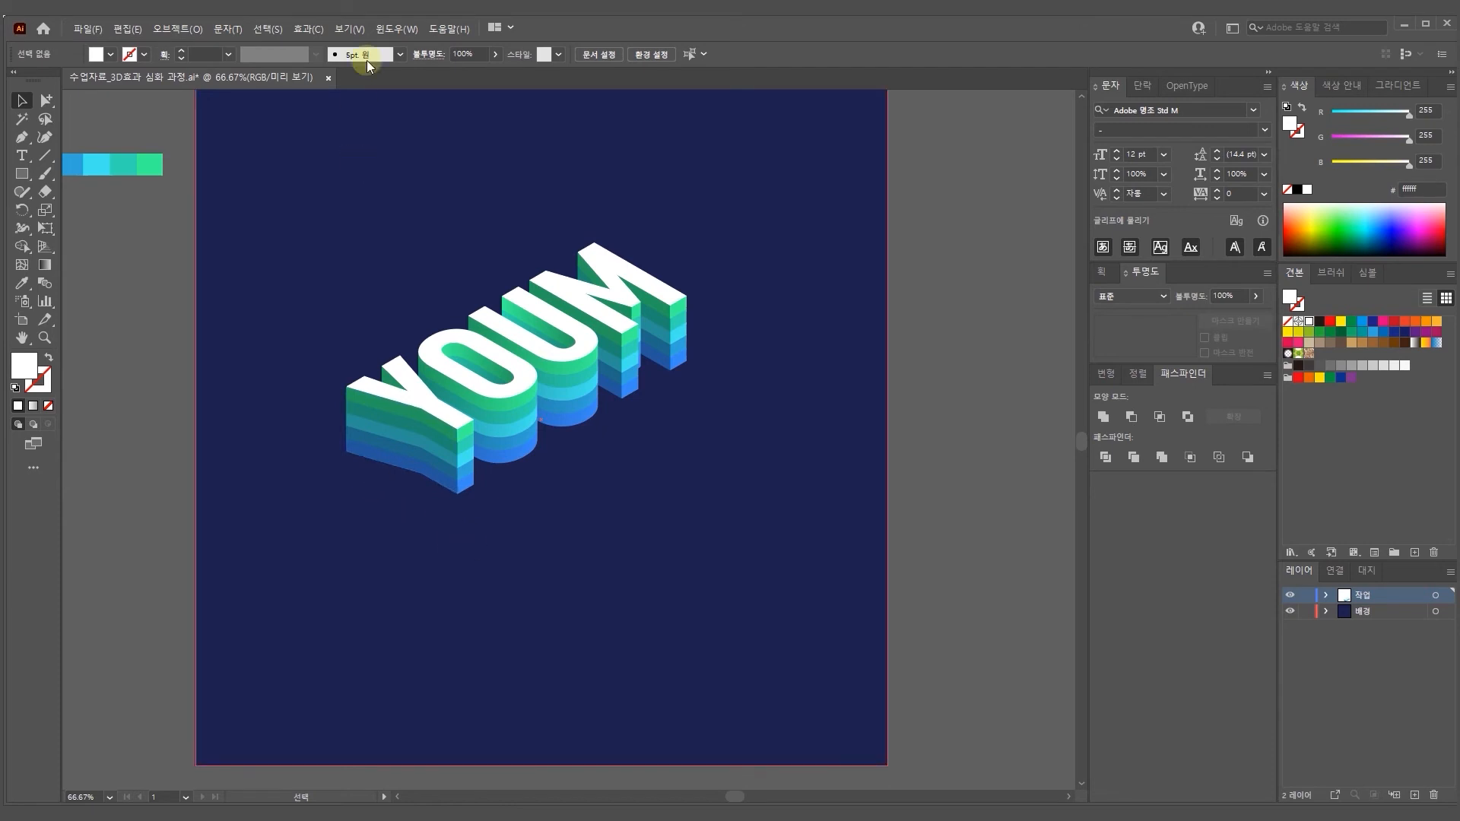
click(307, 29)
mouse_move(360, 175)
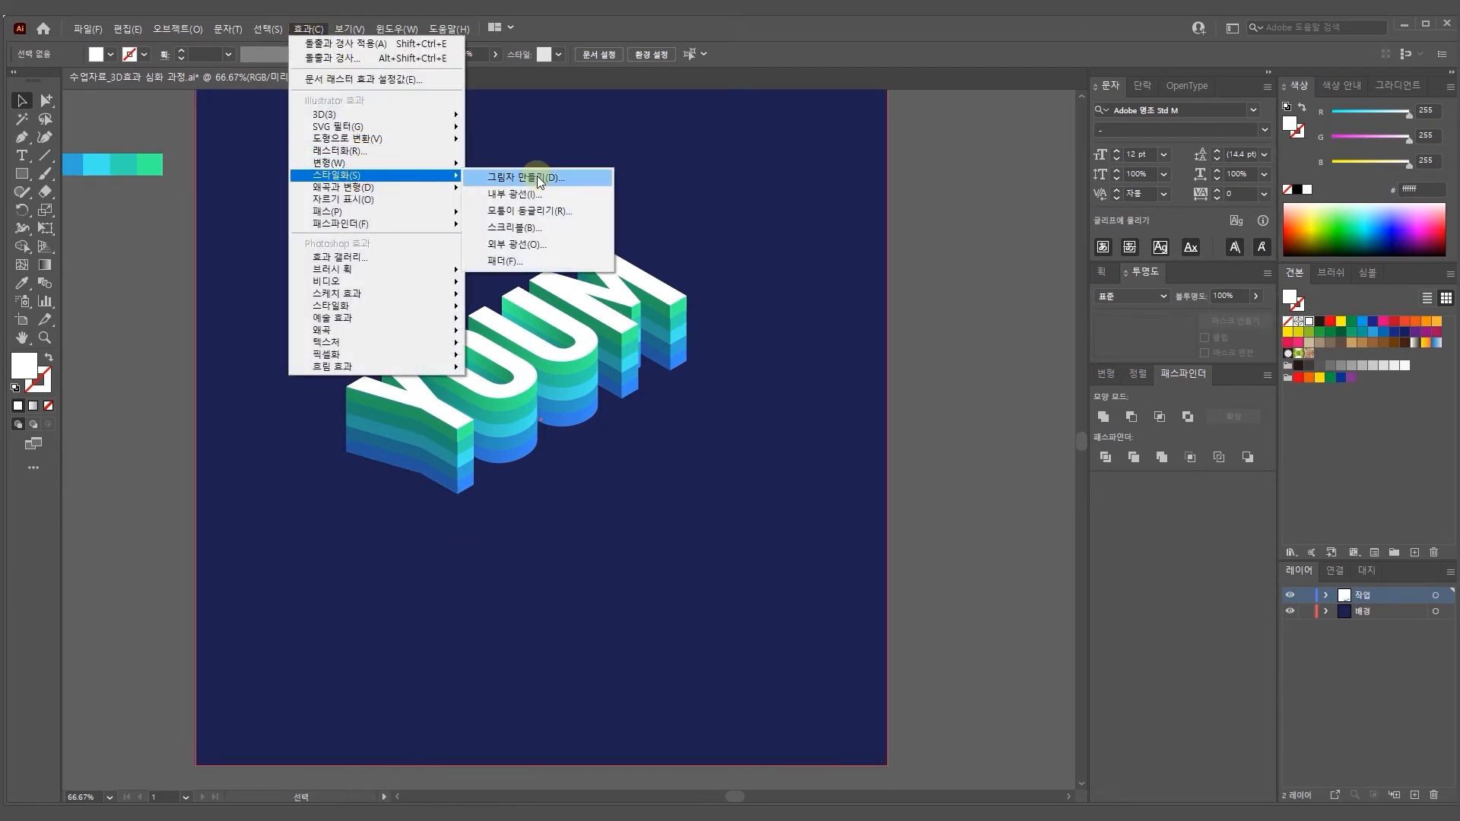
click(783, 24)
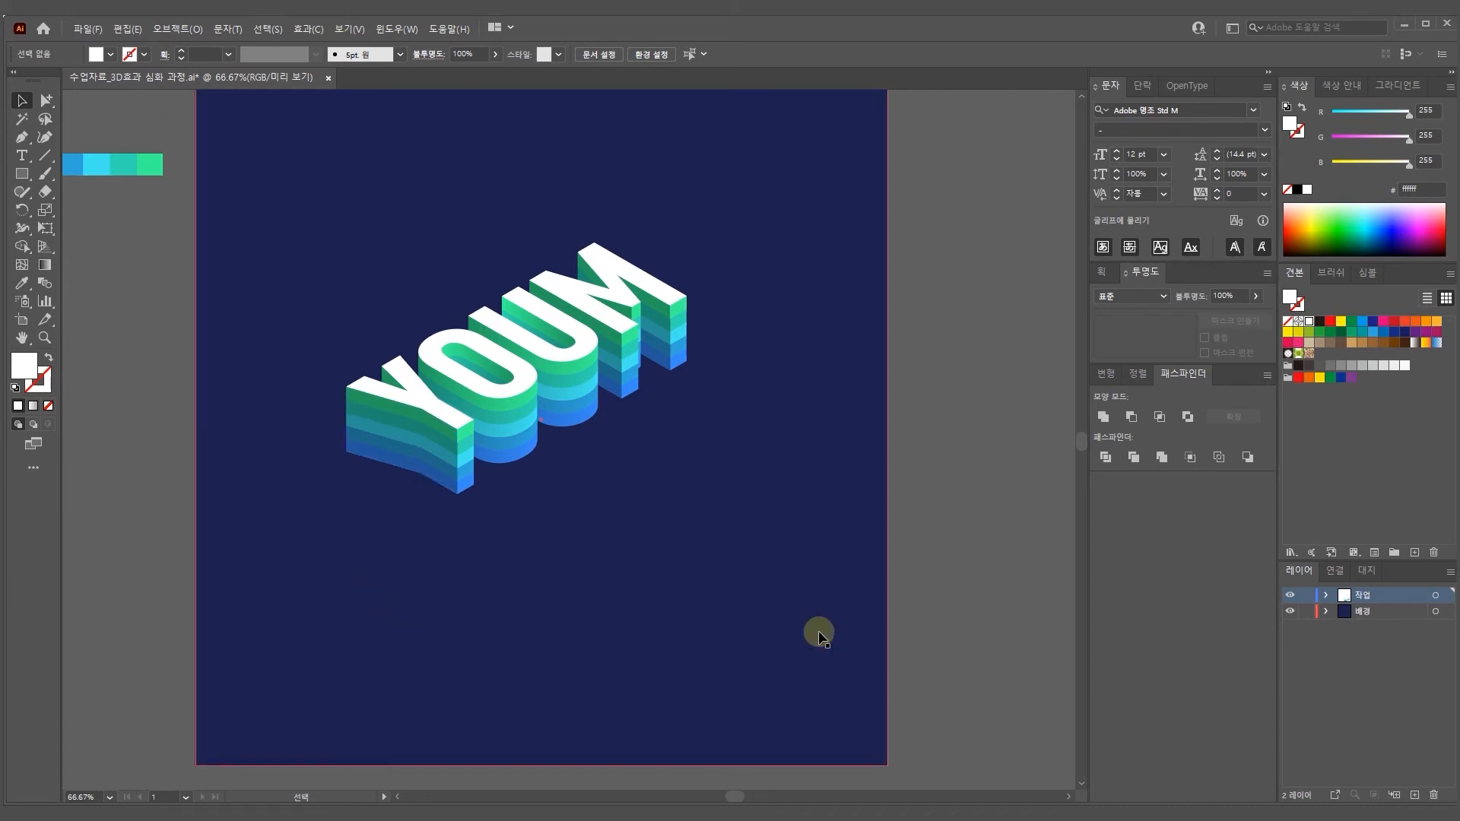
Lock the 배경 layer and add a new layer named 그림자 directly above it
click(1306, 612)
click(1403, 612)
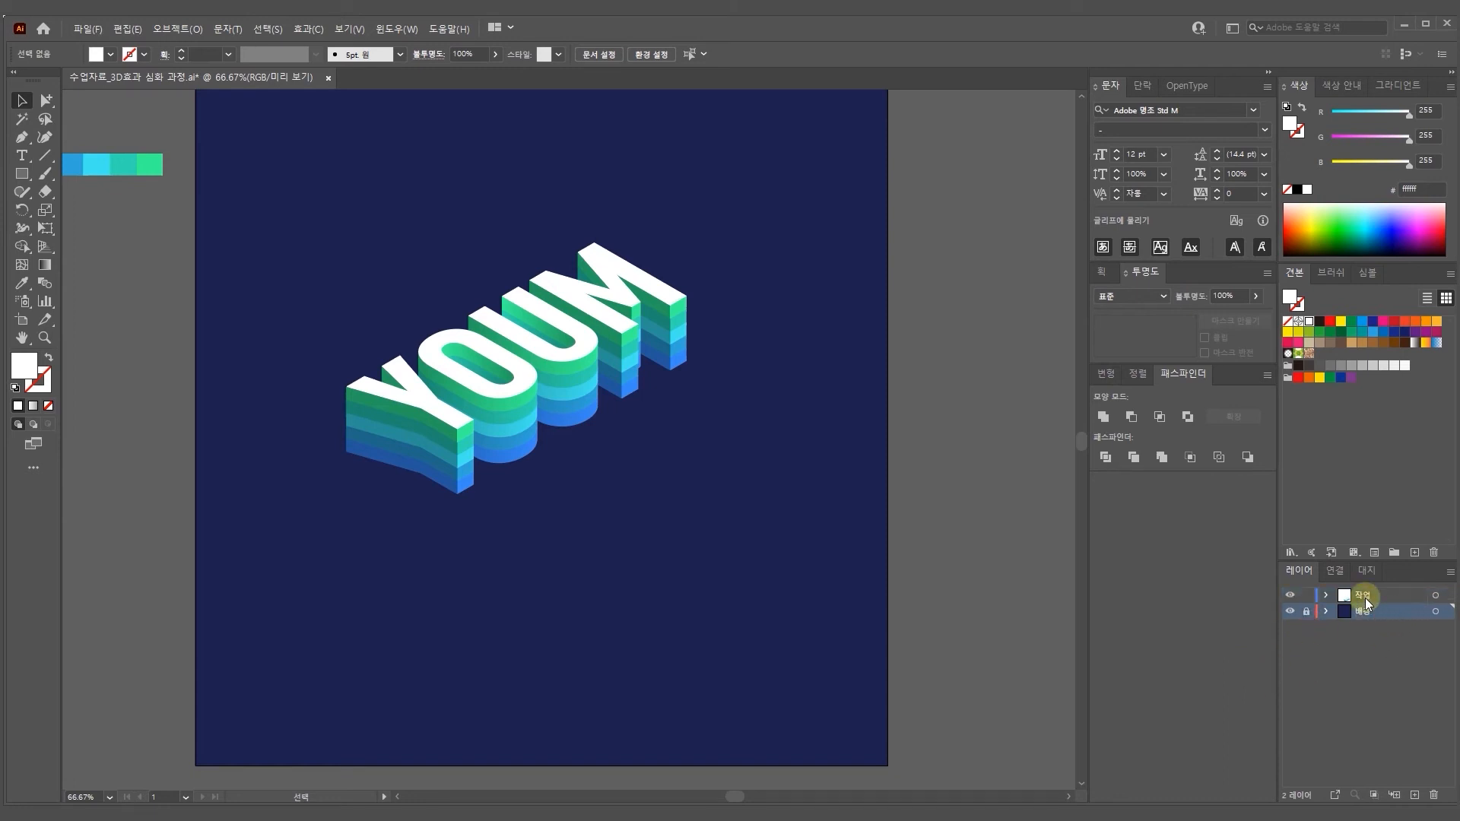
click(1414, 795)
double_click(1369, 613)
text(그림ㅈ)
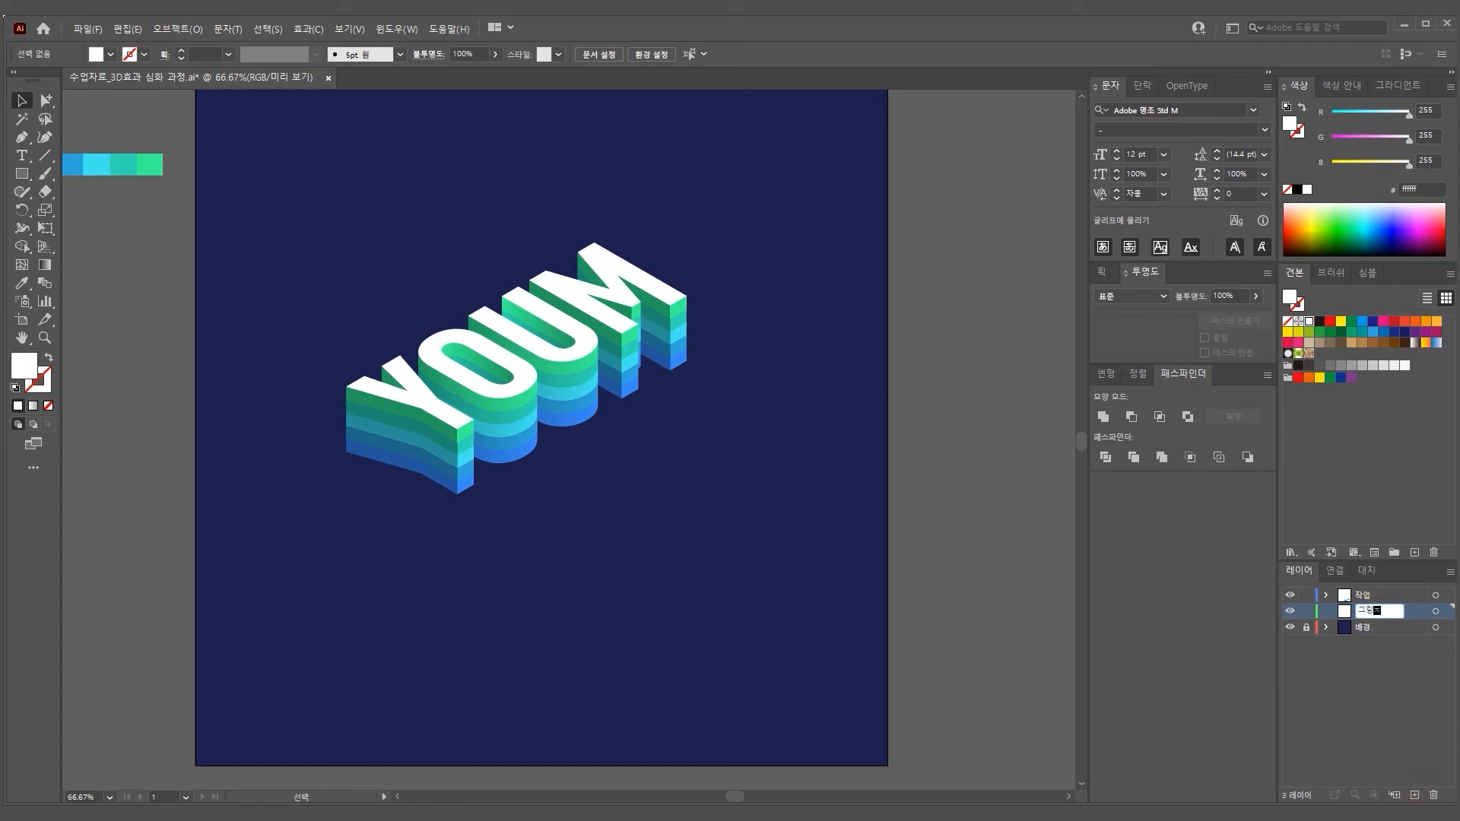
key(Return)
Copy the white YOUM top faces, lock the 작업 layer and paste the copy in place on the 그림자 layer
click(421, 394)
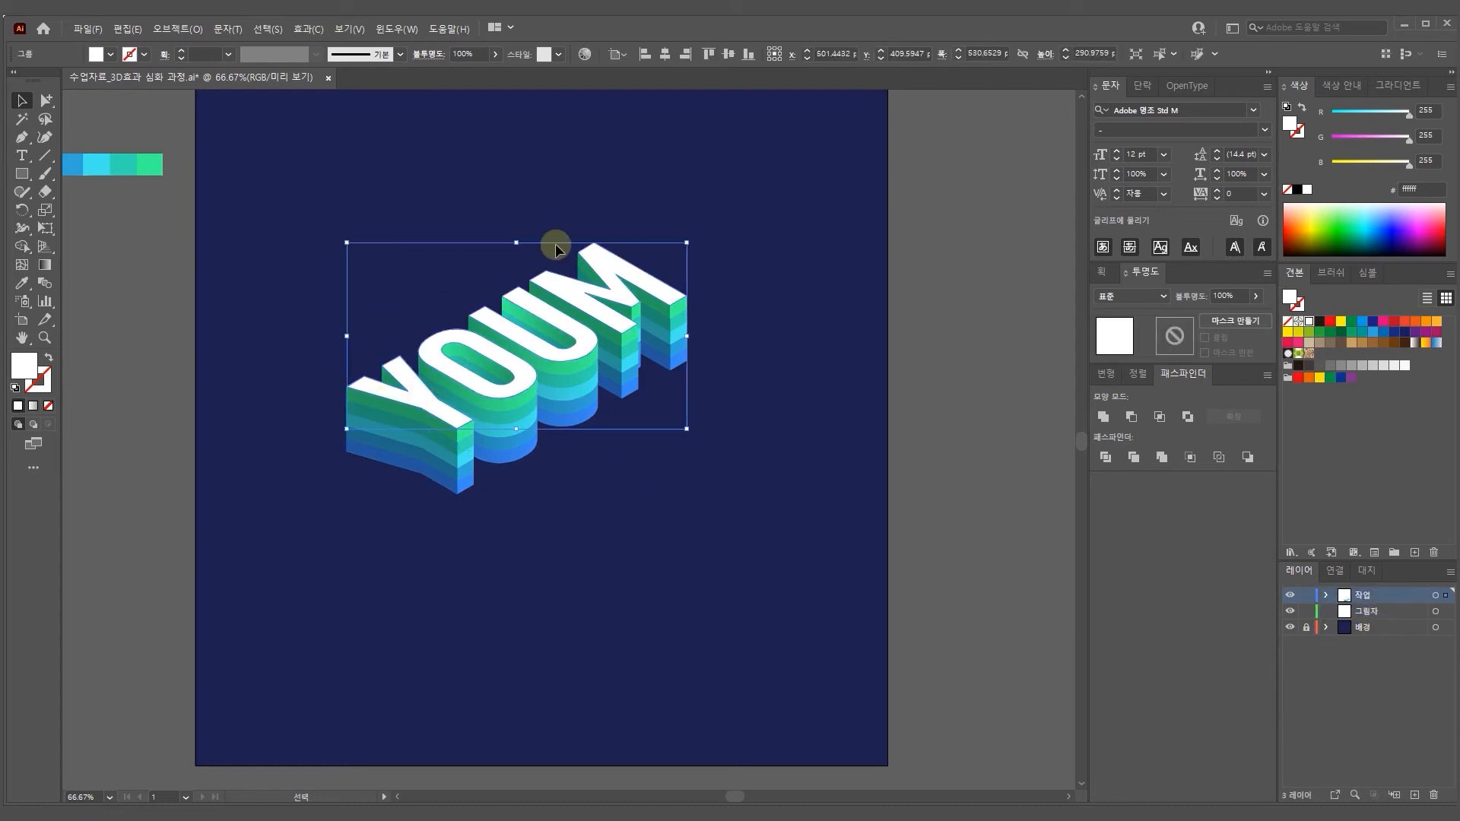
key(ctrl+c)
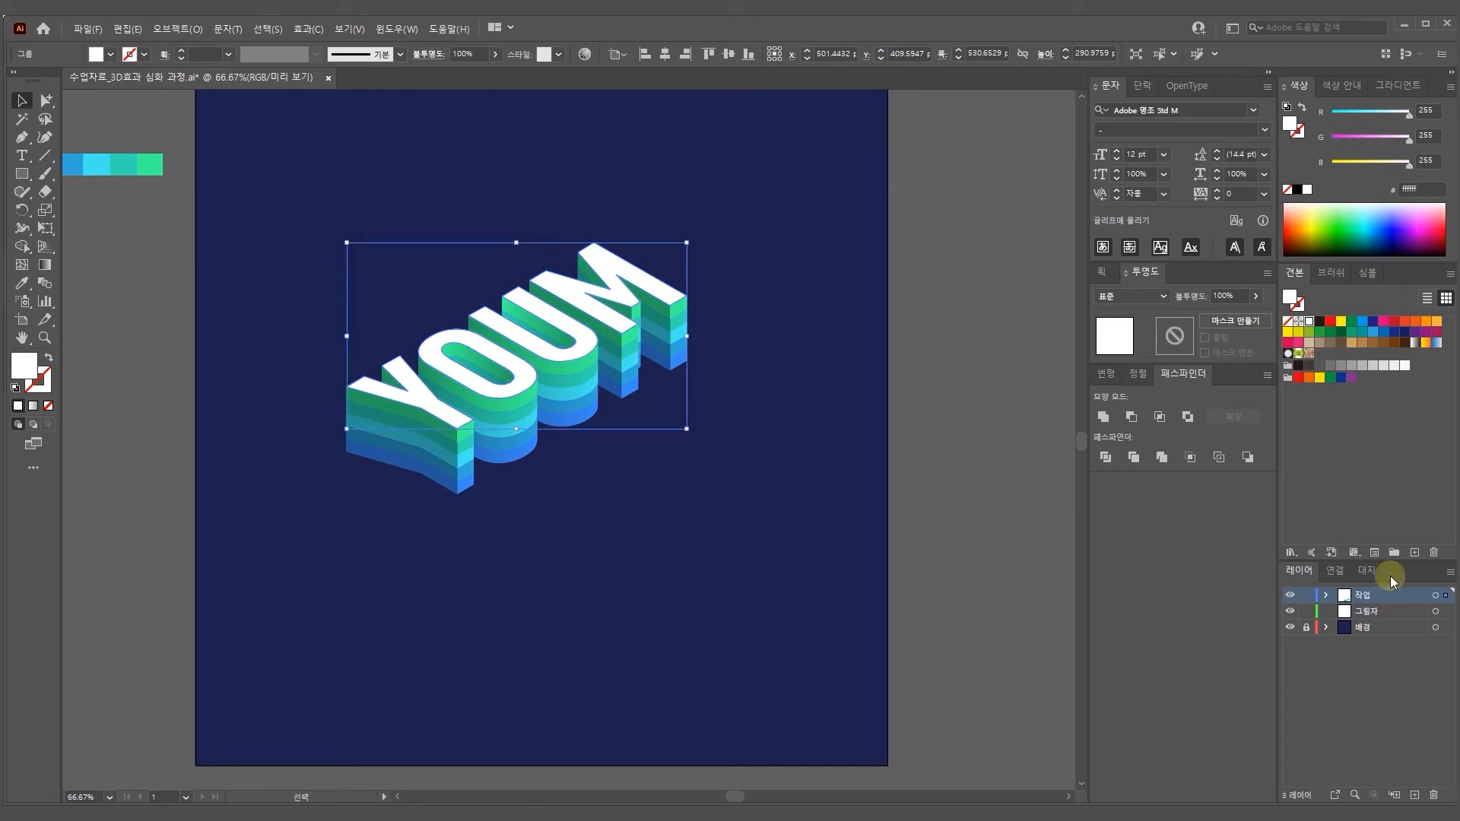
click(1306, 595)
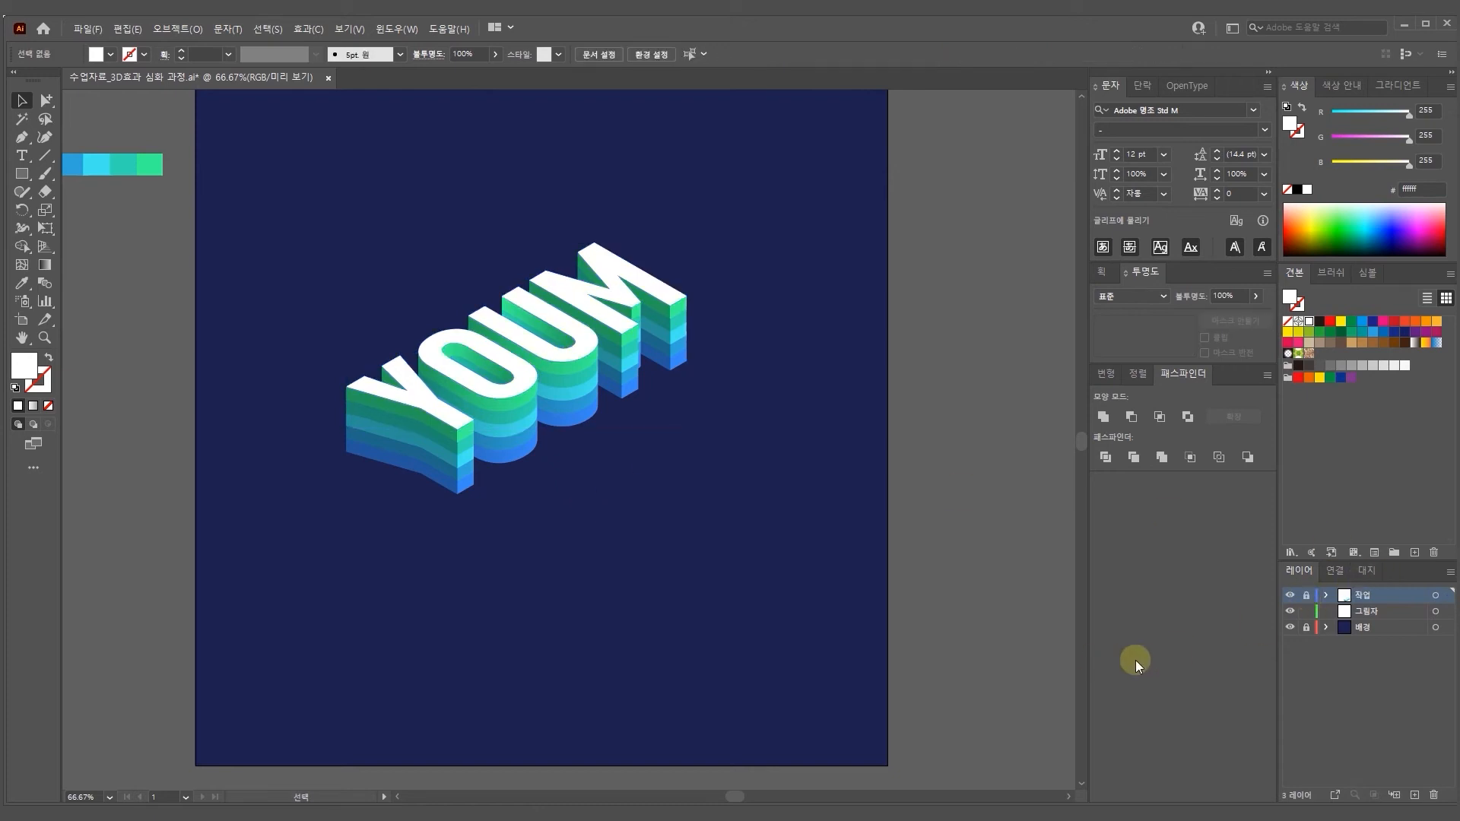
click(1394, 614)
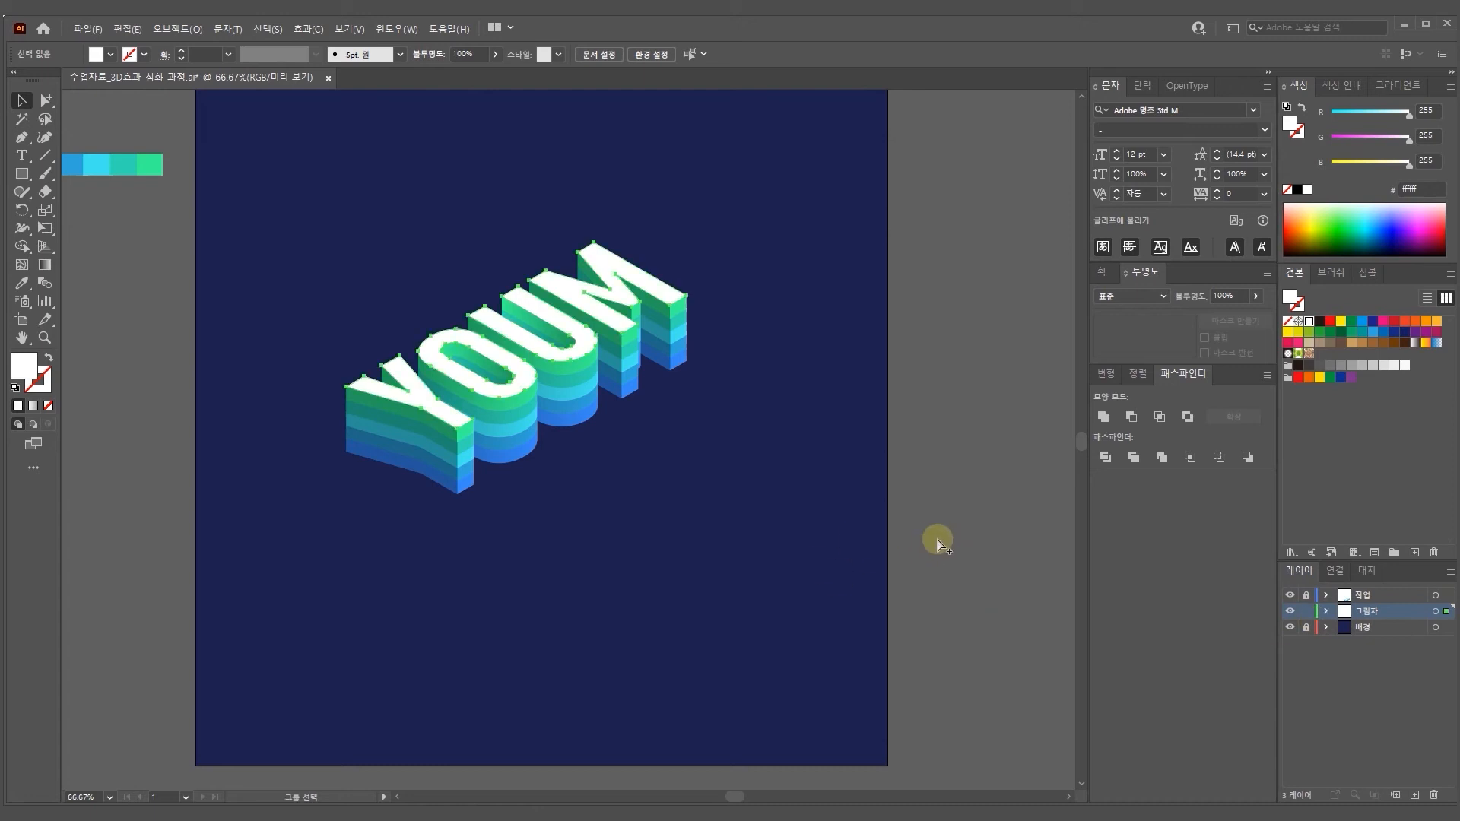
key(ctrl+f)
Move the pasted lettering straight down to the base of the 3D letters and place a duplicate straight below it
drag(567, 356, 571, 459)
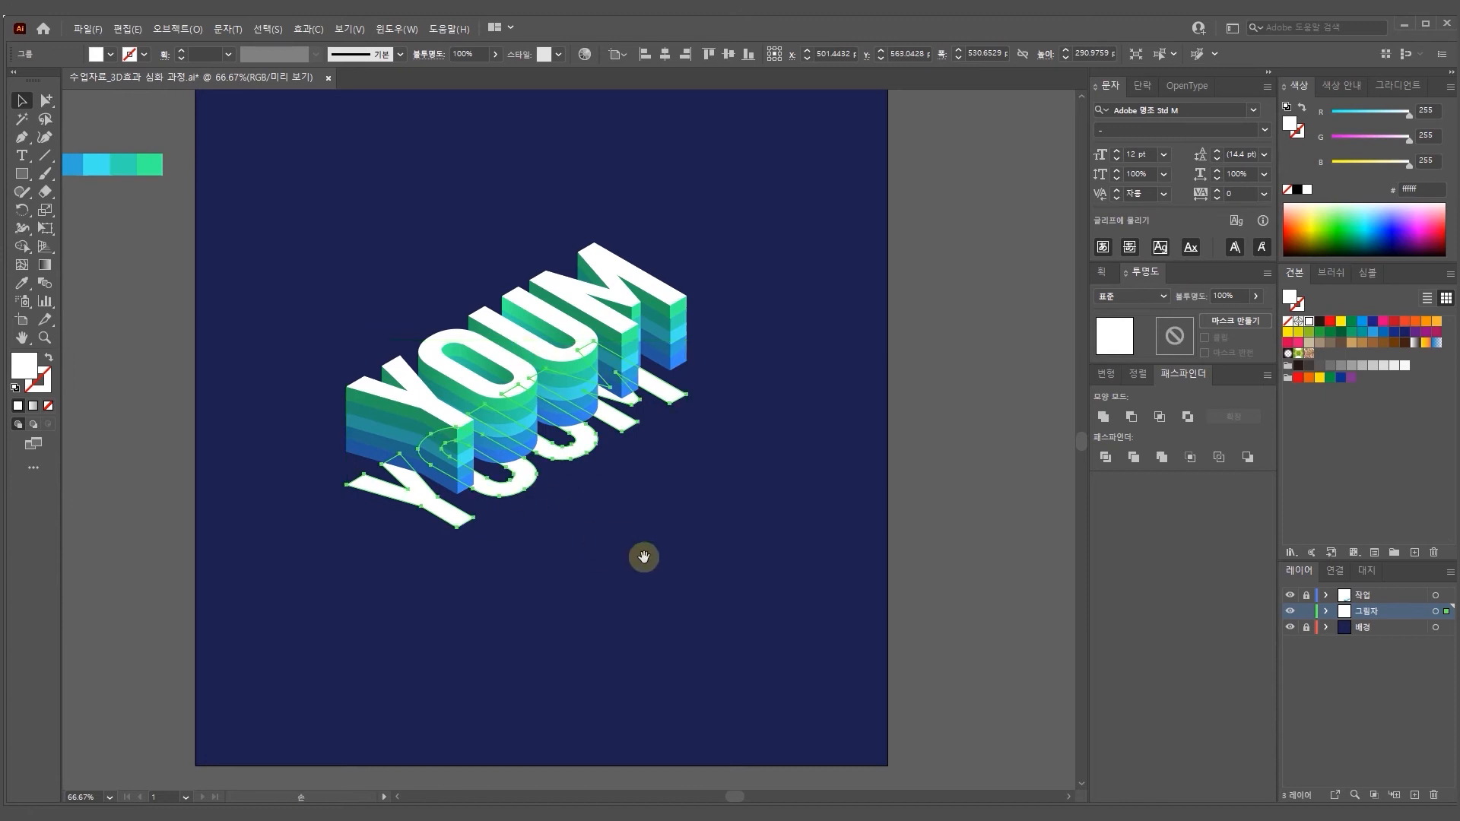
drag(645, 554, 700, 546)
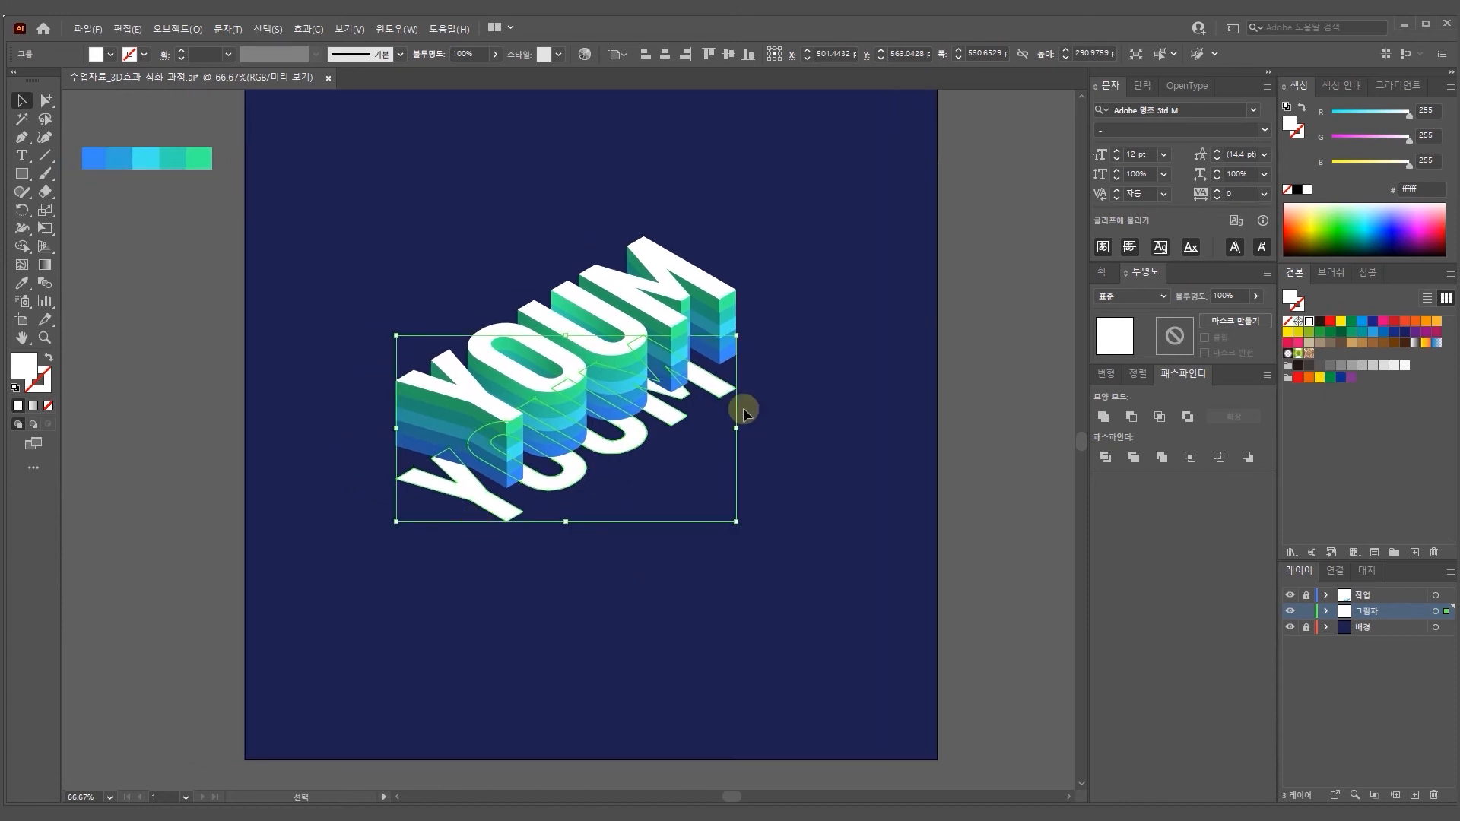
drag(565, 474, 559, 442)
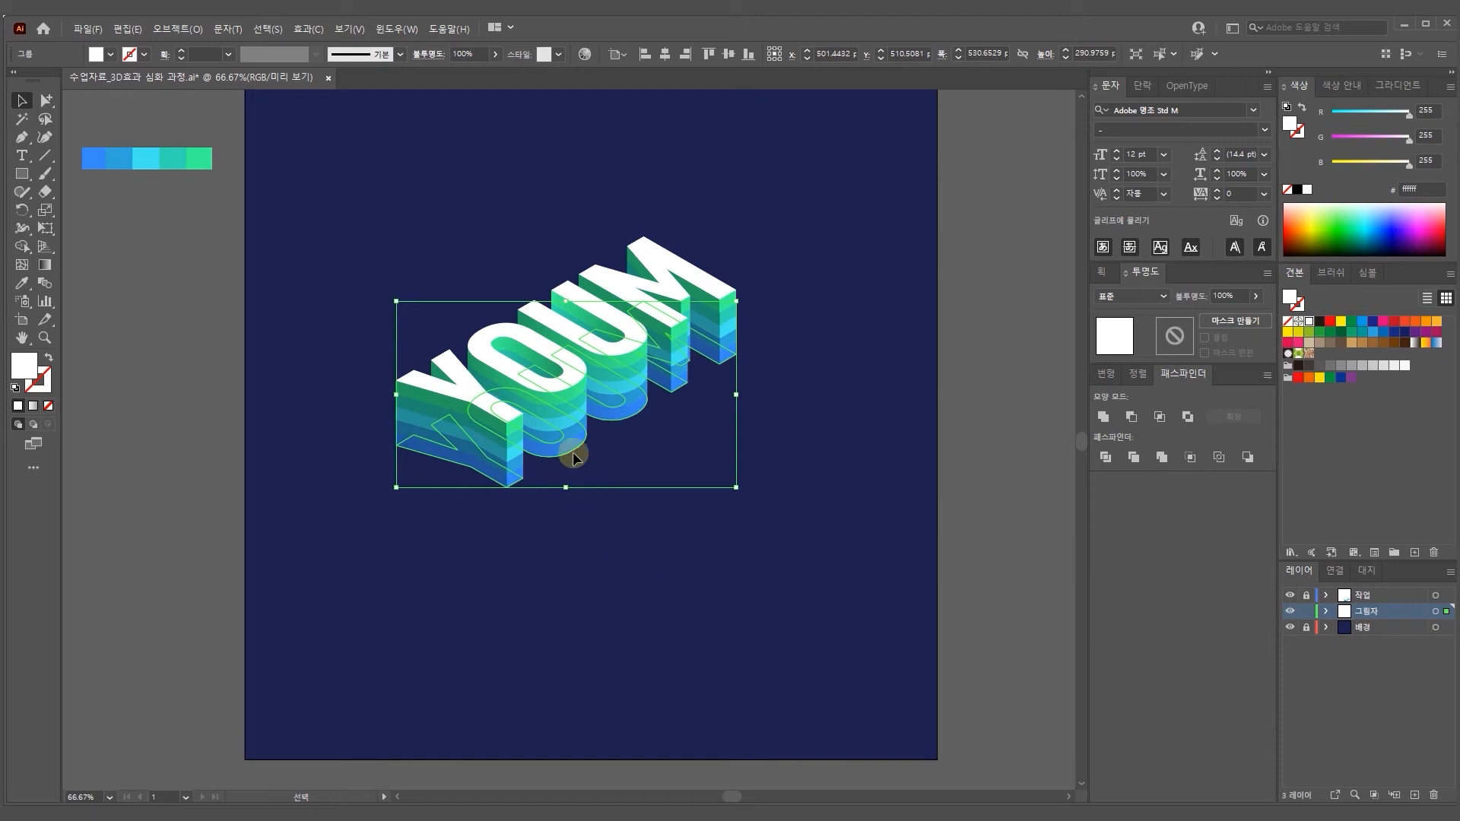
drag(571, 447, 562, 582)
Select both YOUM copies on the 그림자 layer, ungroup them into separate letters and deselect
click(488, 472)
shift+click(495, 570)
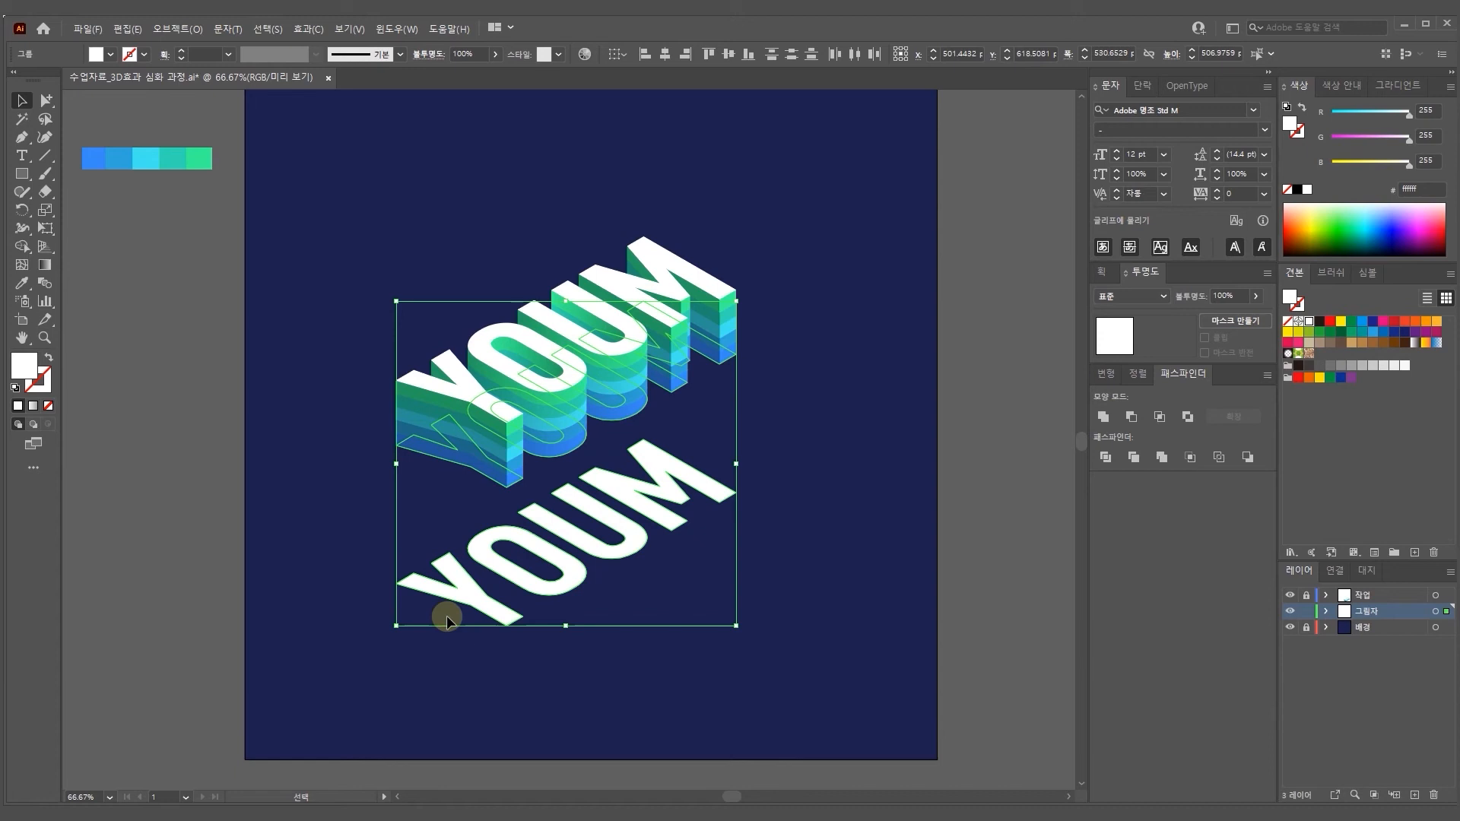
click(309, 546)
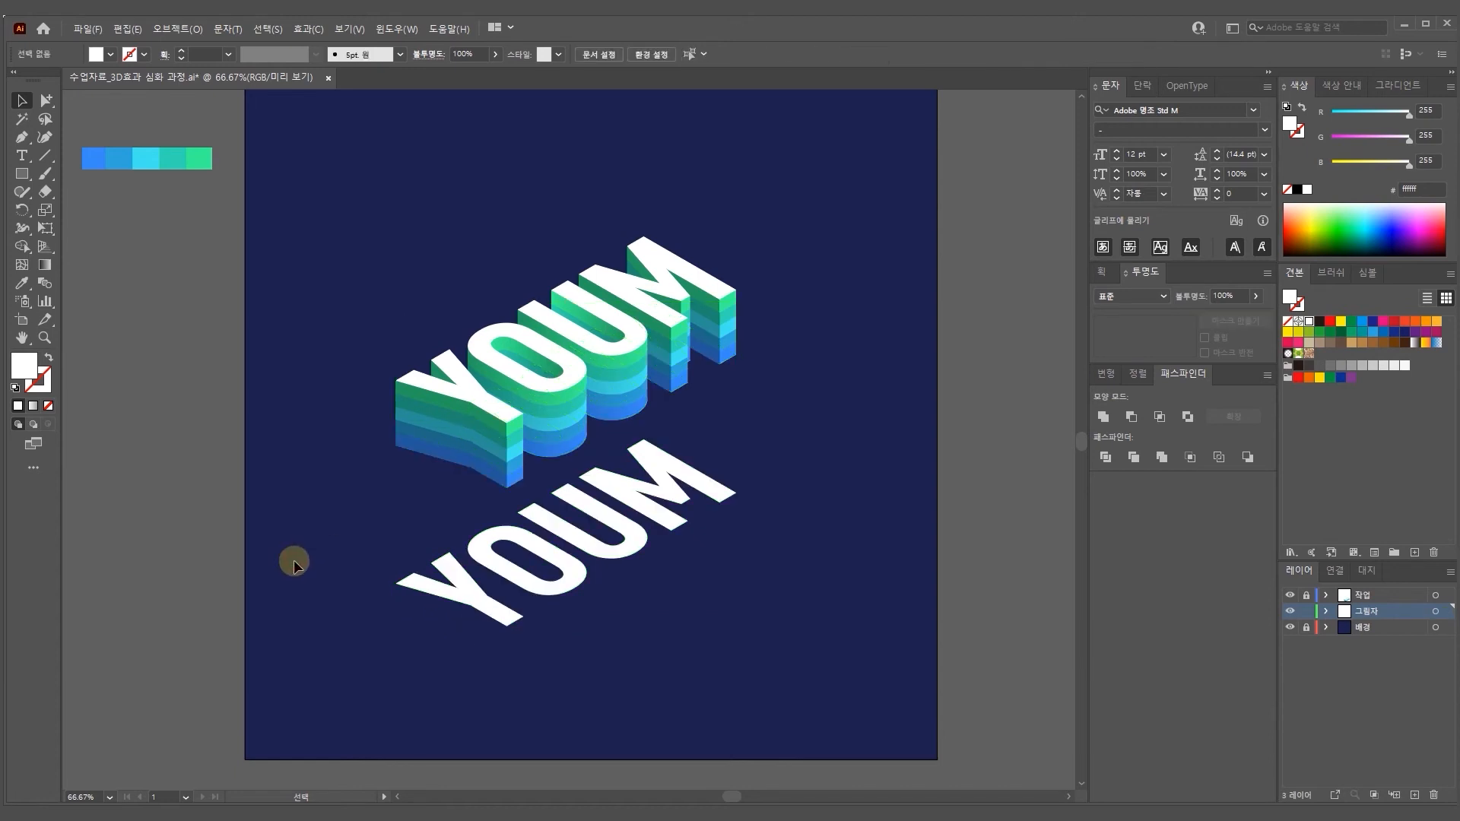
click(472, 464)
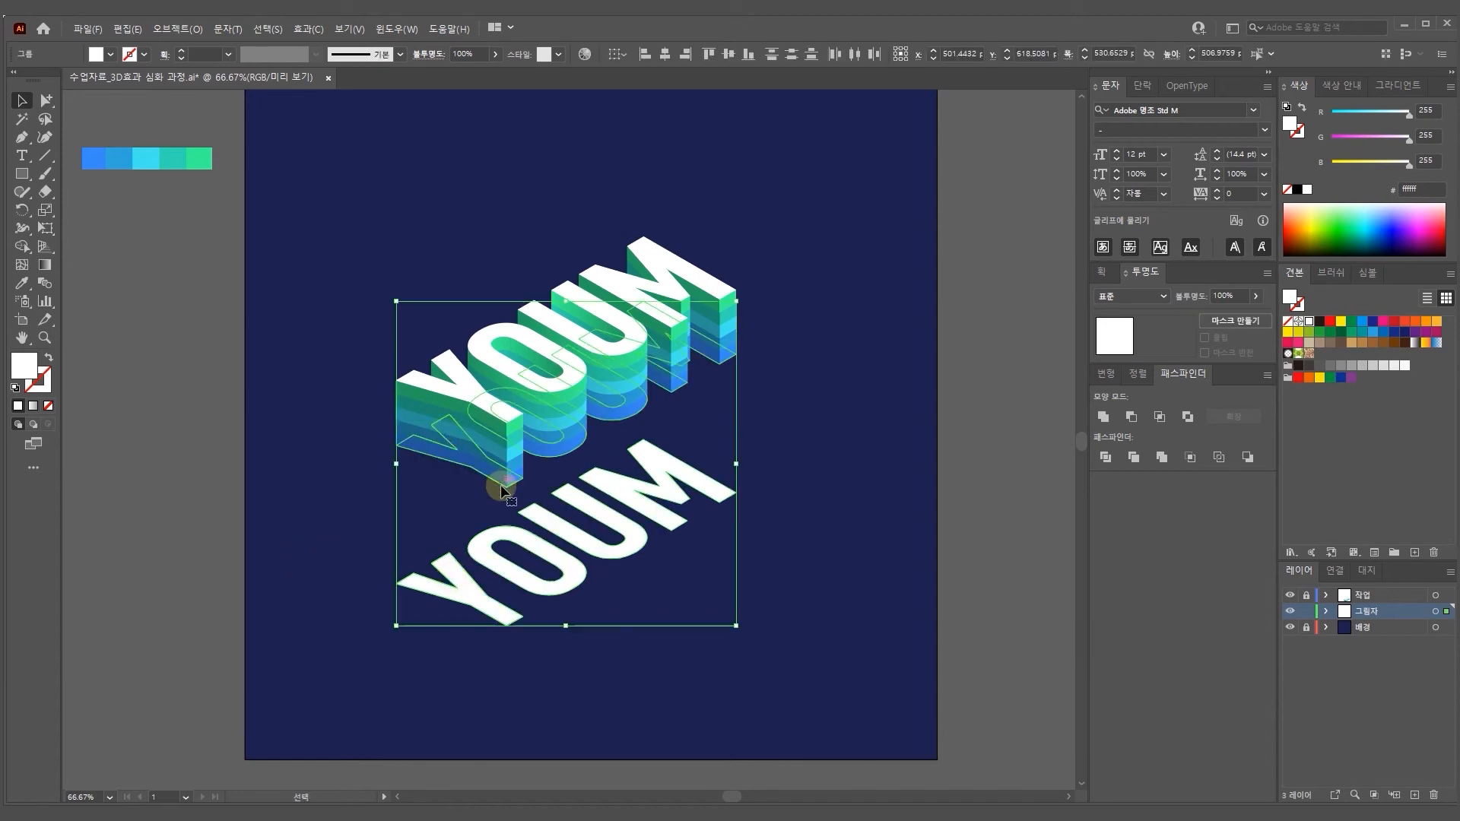
right_click(502, 566)
click(559, 444)
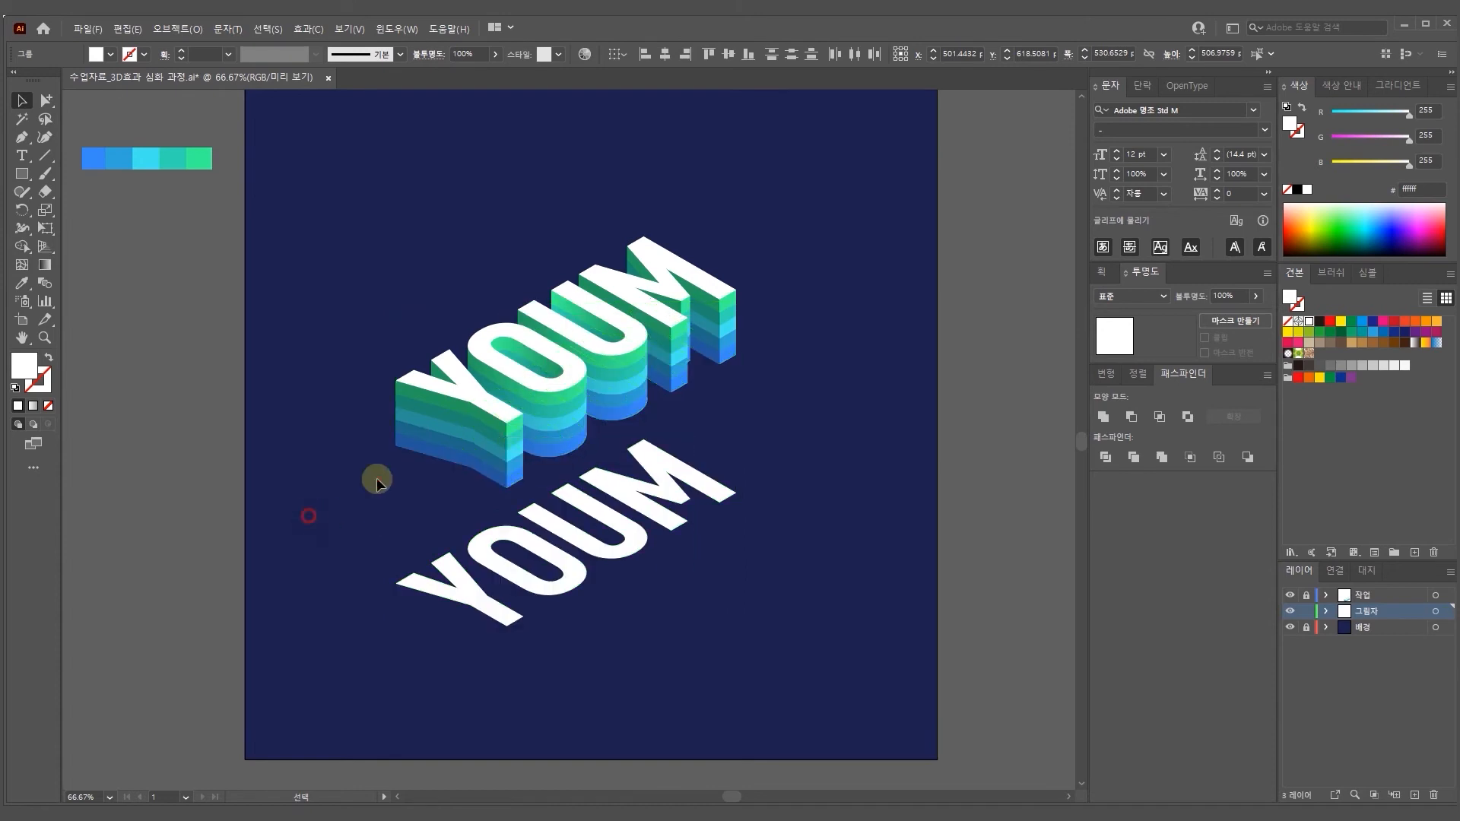
Select the upper and lower Y shapes on the 그림자 layer and set the blend spacing to 지정된 단계 with 150 steps
click(441, 457)
key(ctrl+plus)
key(ctrl+plus)
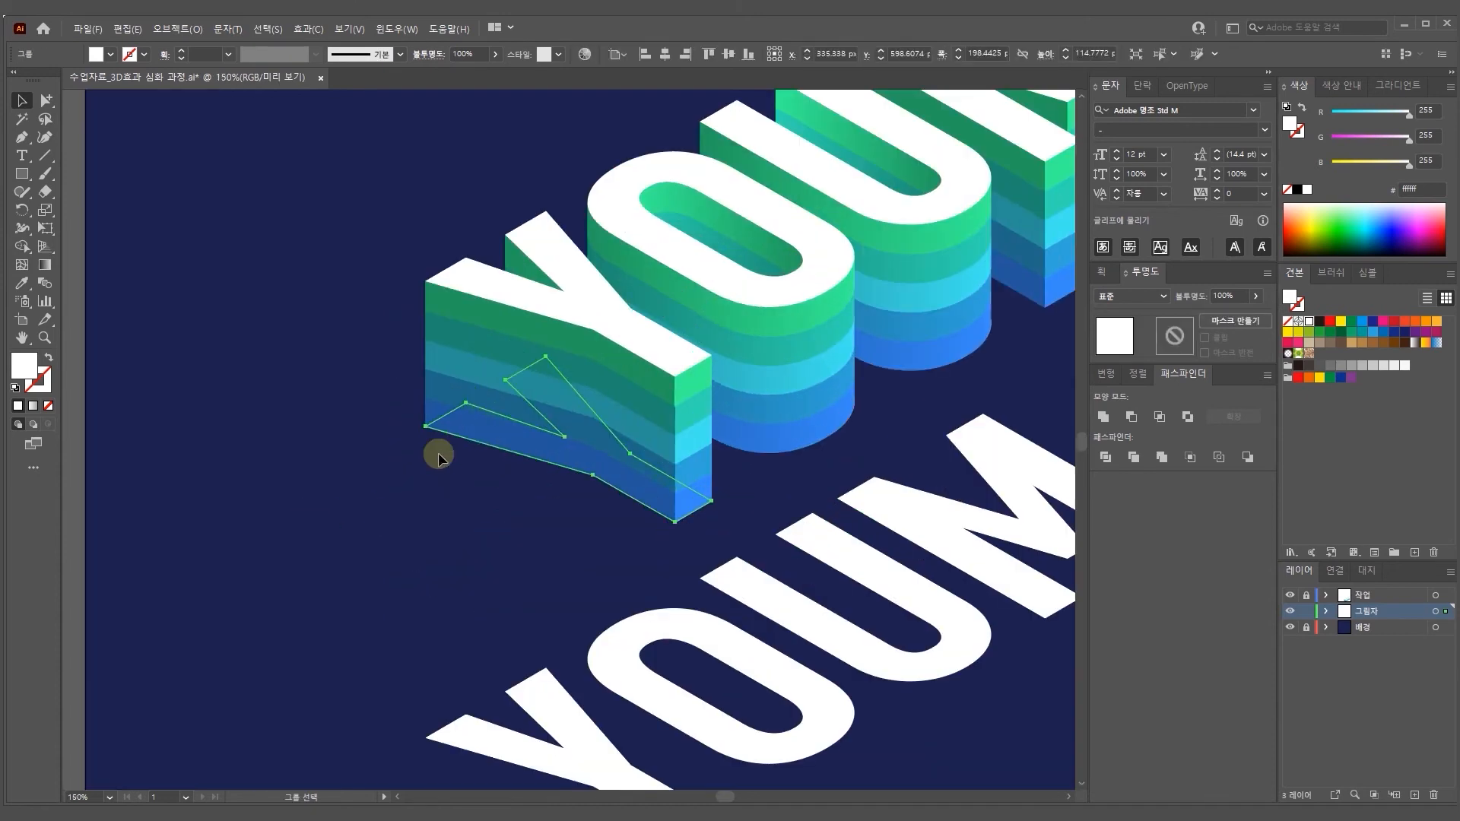
drag(439, 454, 354, 224)
shift+click(471, 475)
drag(329, 381, 298, 467)
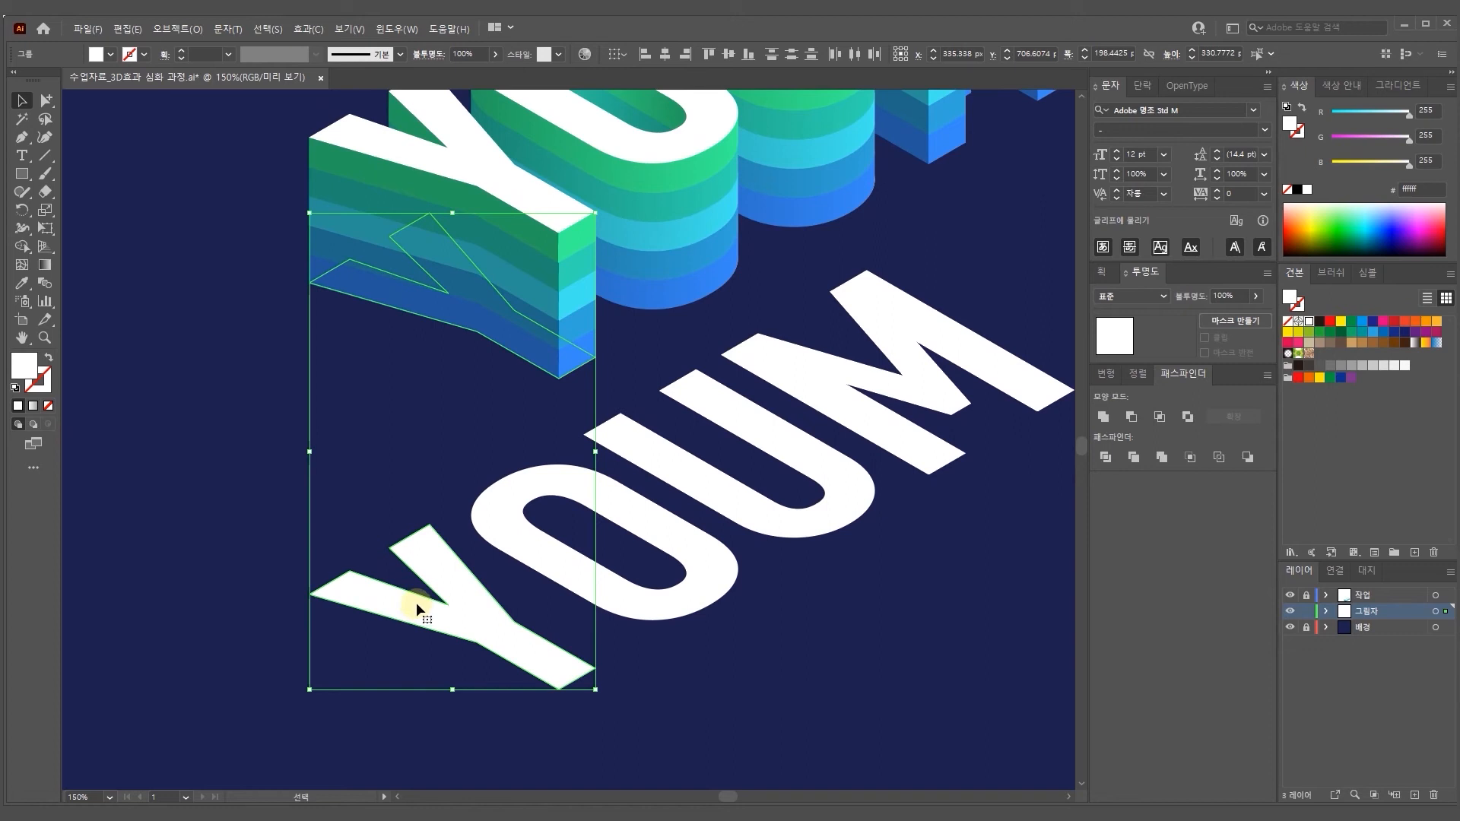
key(w)
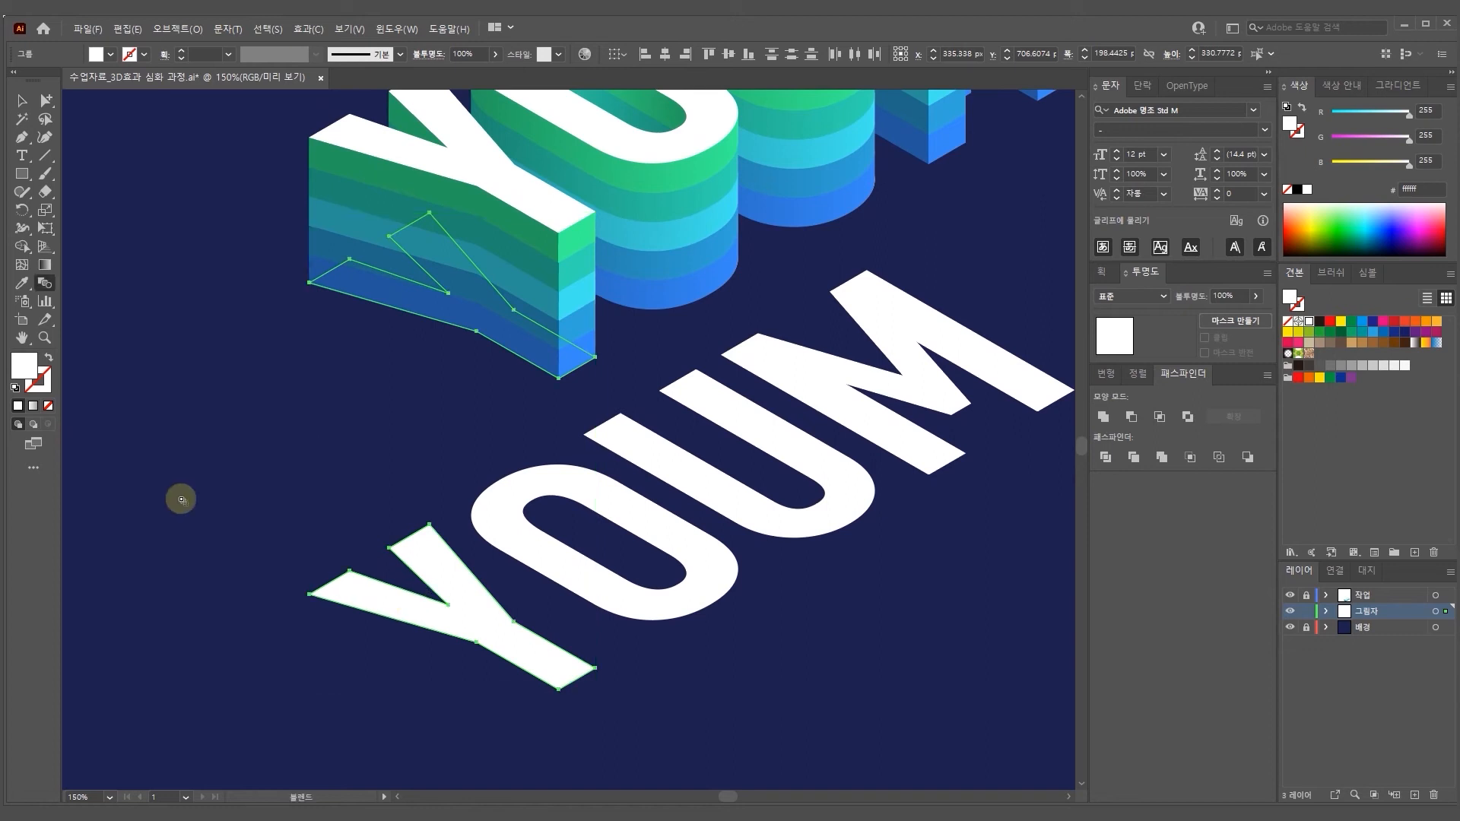
double_click(46, 285)
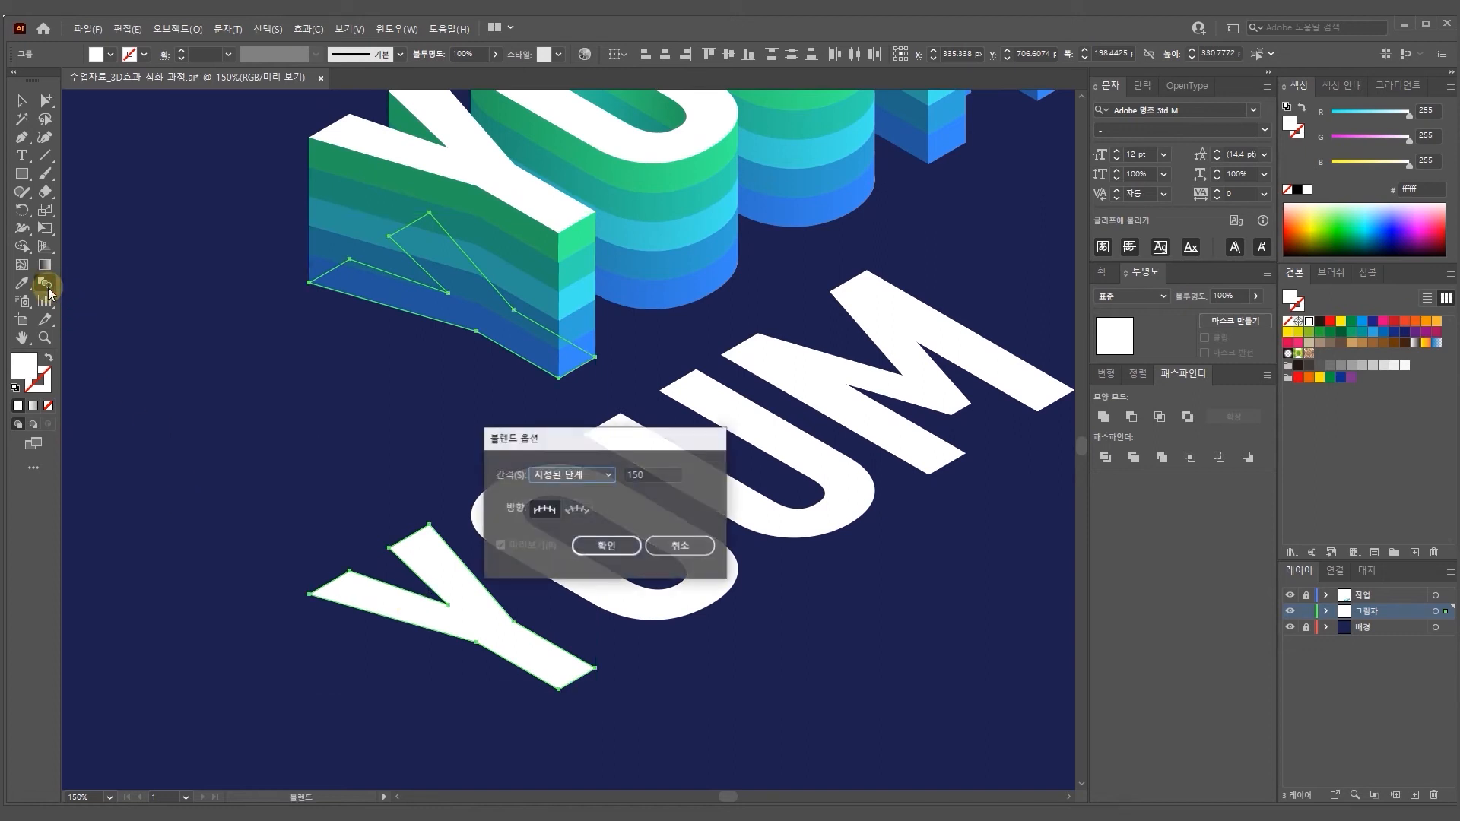
click(584, 473)
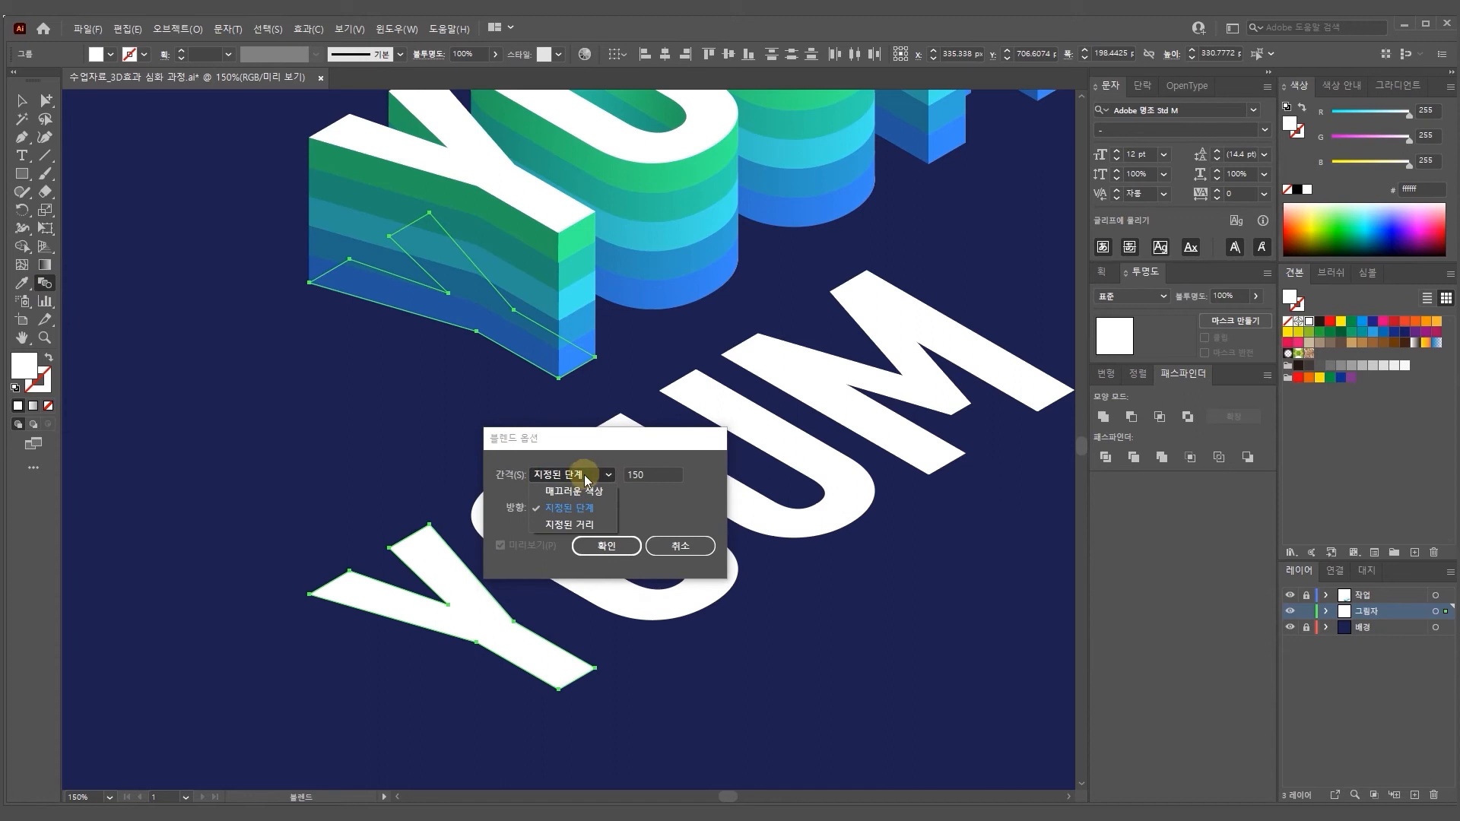
click(654, 477)
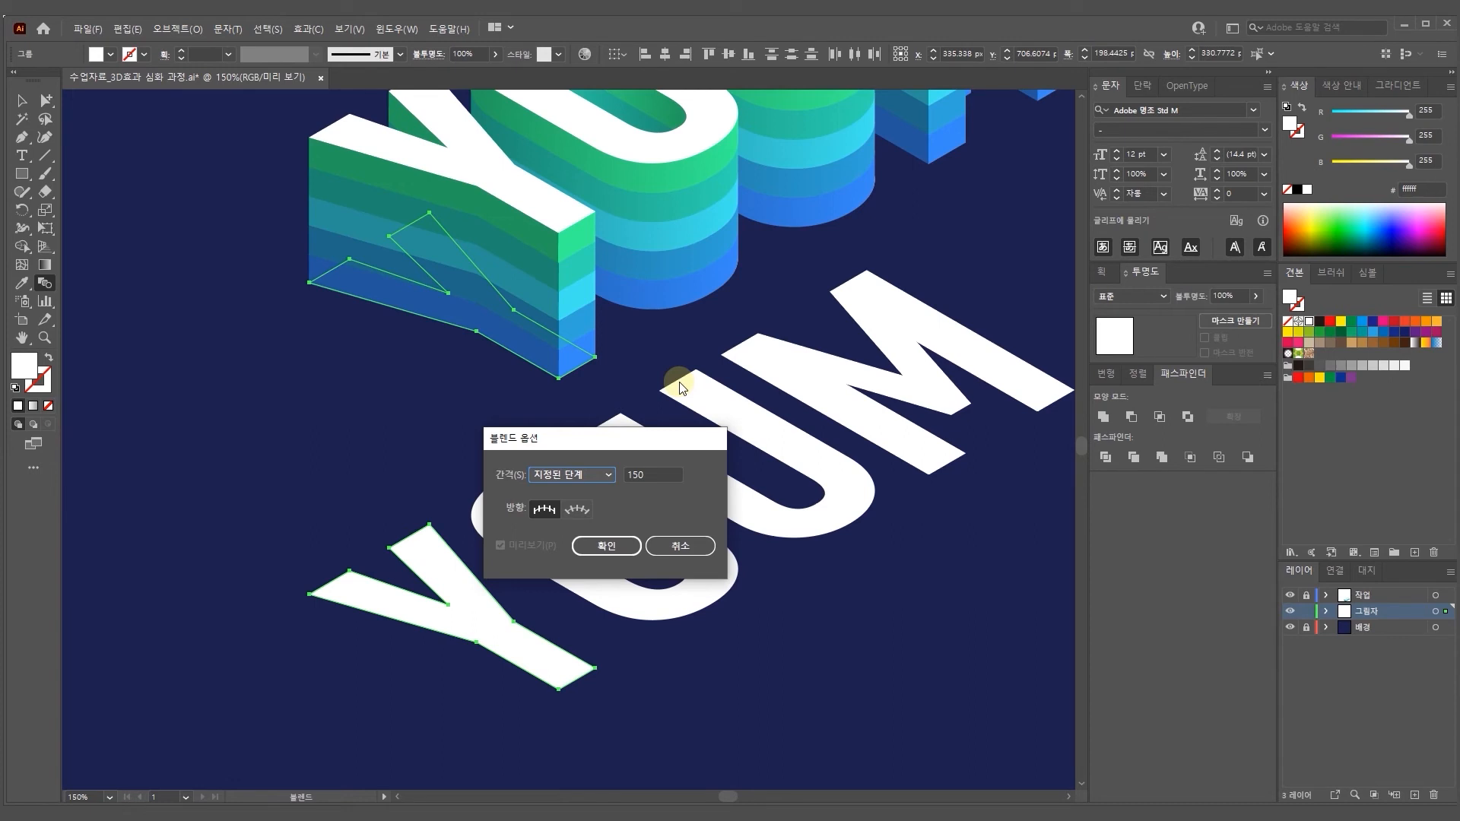
click(606, 546)
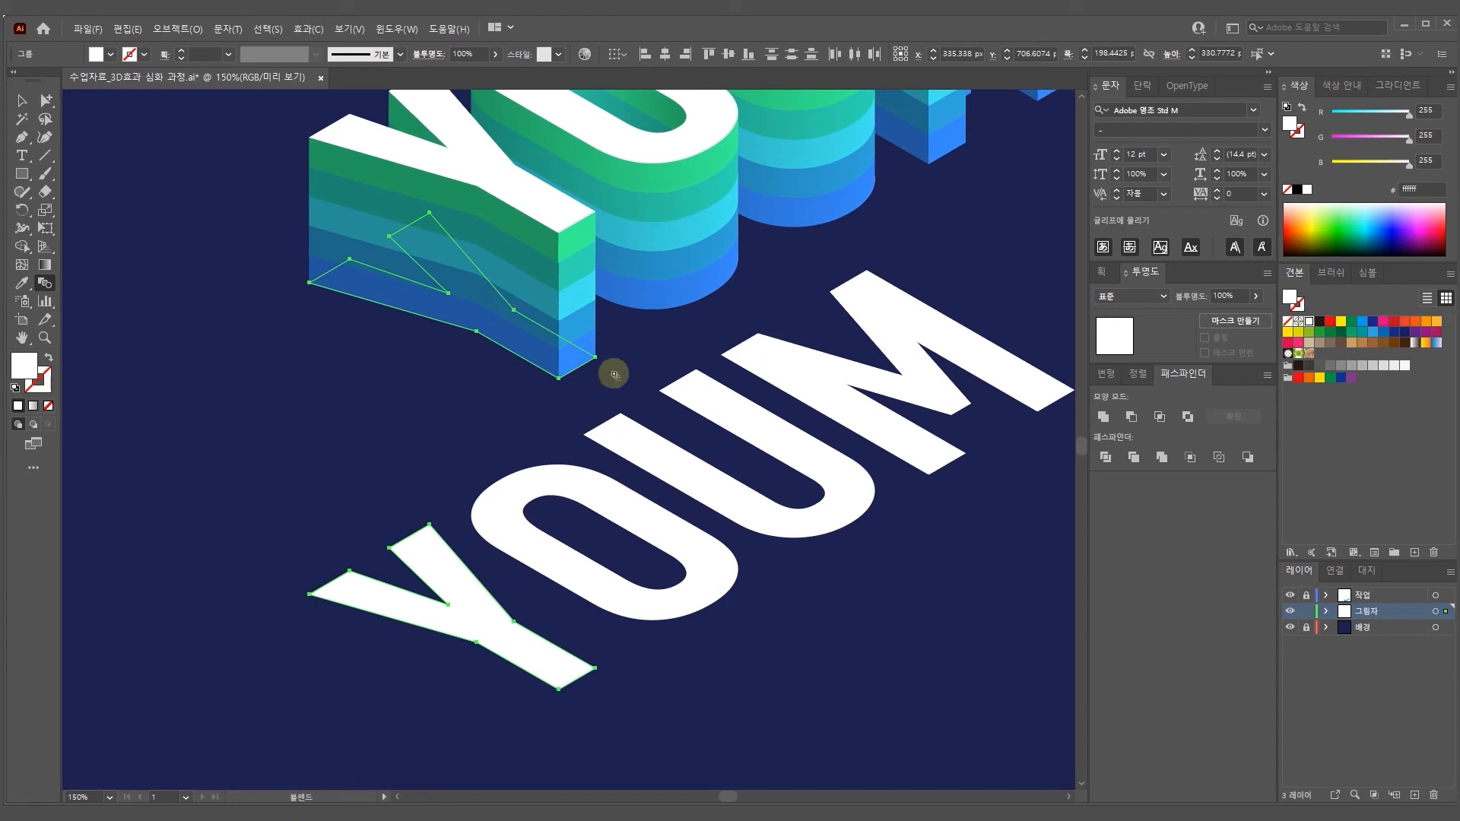
Try a blend between the two Y shapes and release it again
key(ctrl)
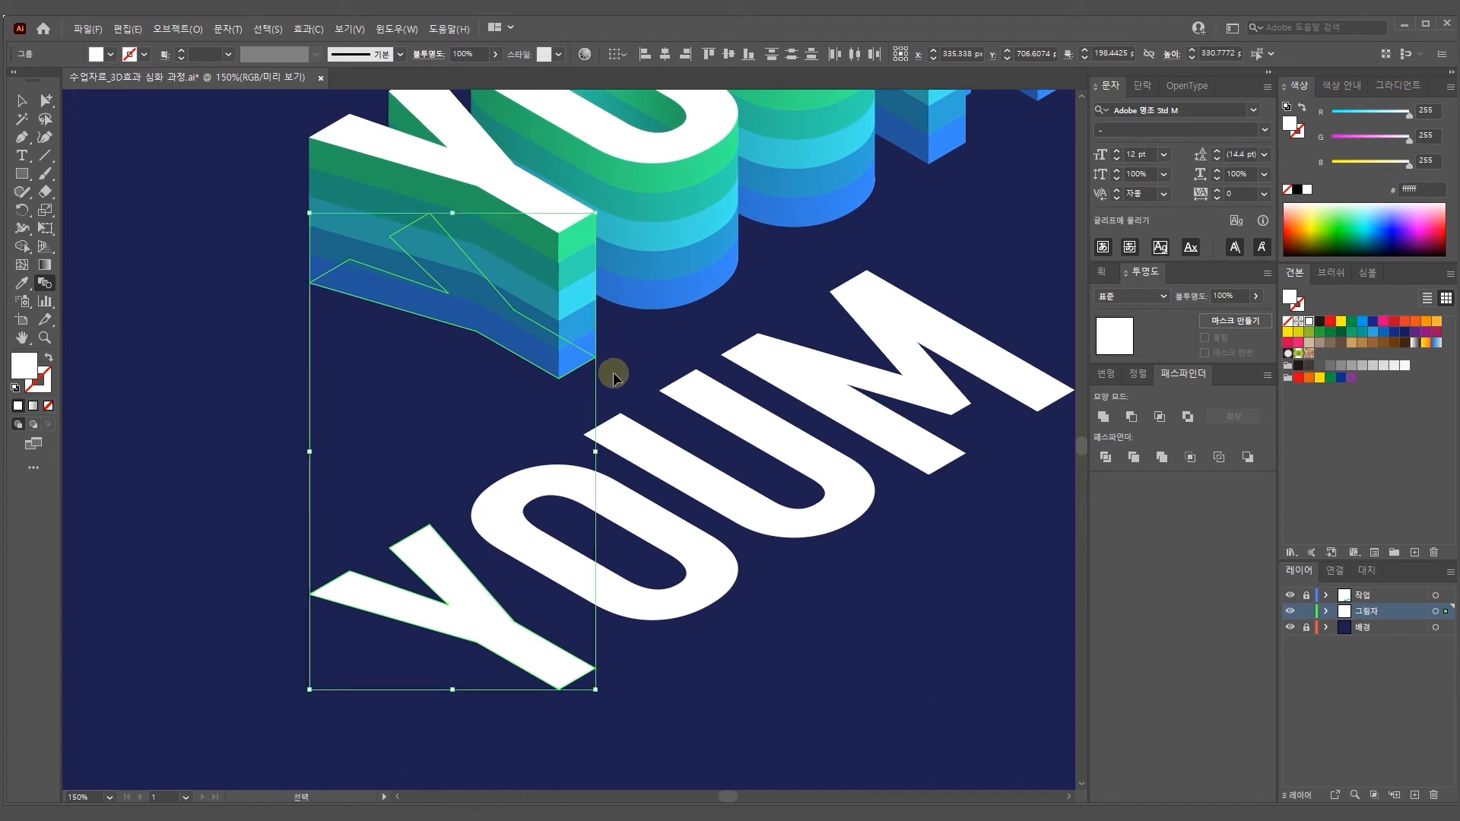
key(ctrl+alt+b)
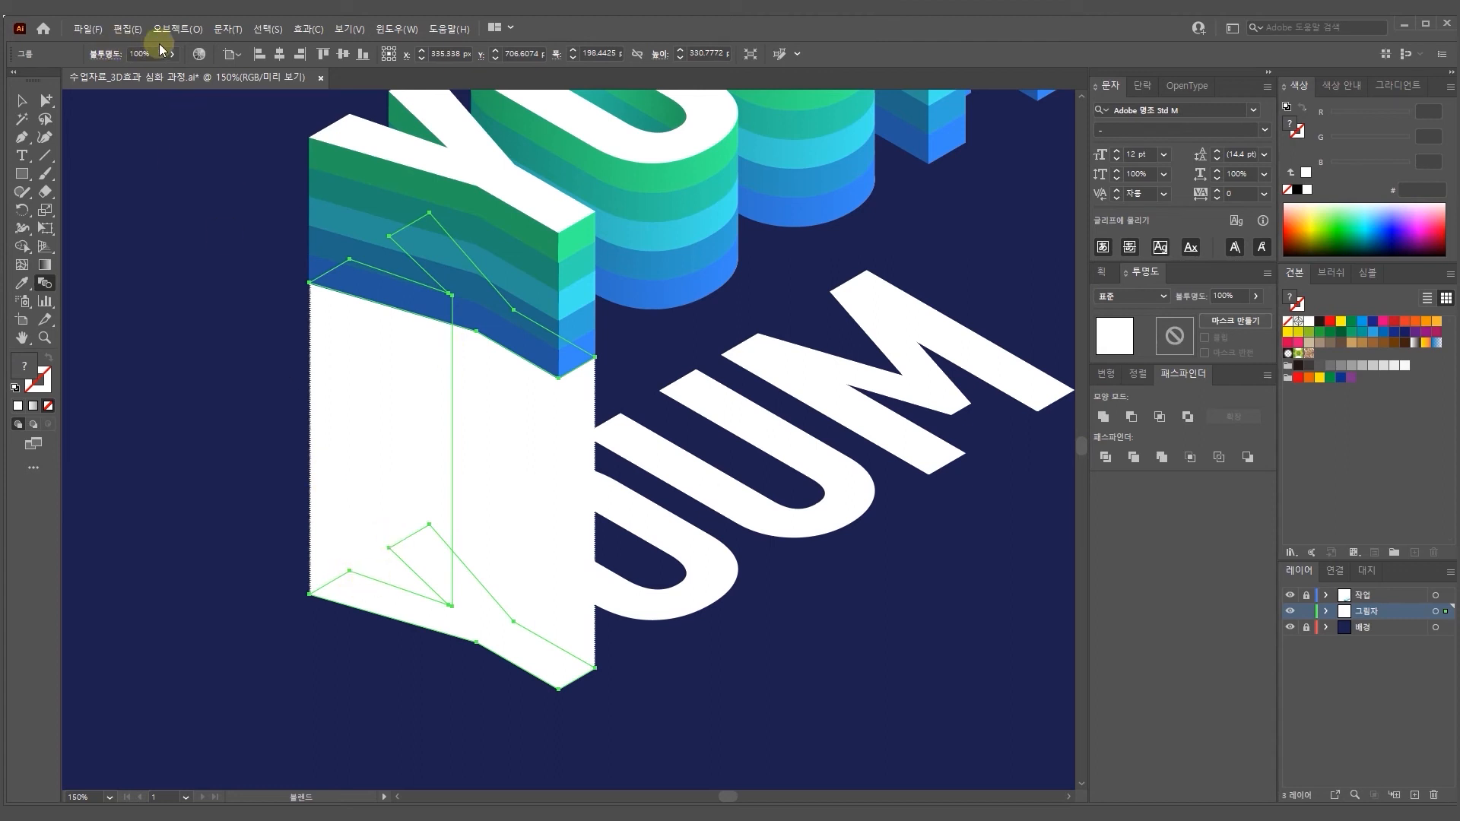
click(177, 29)
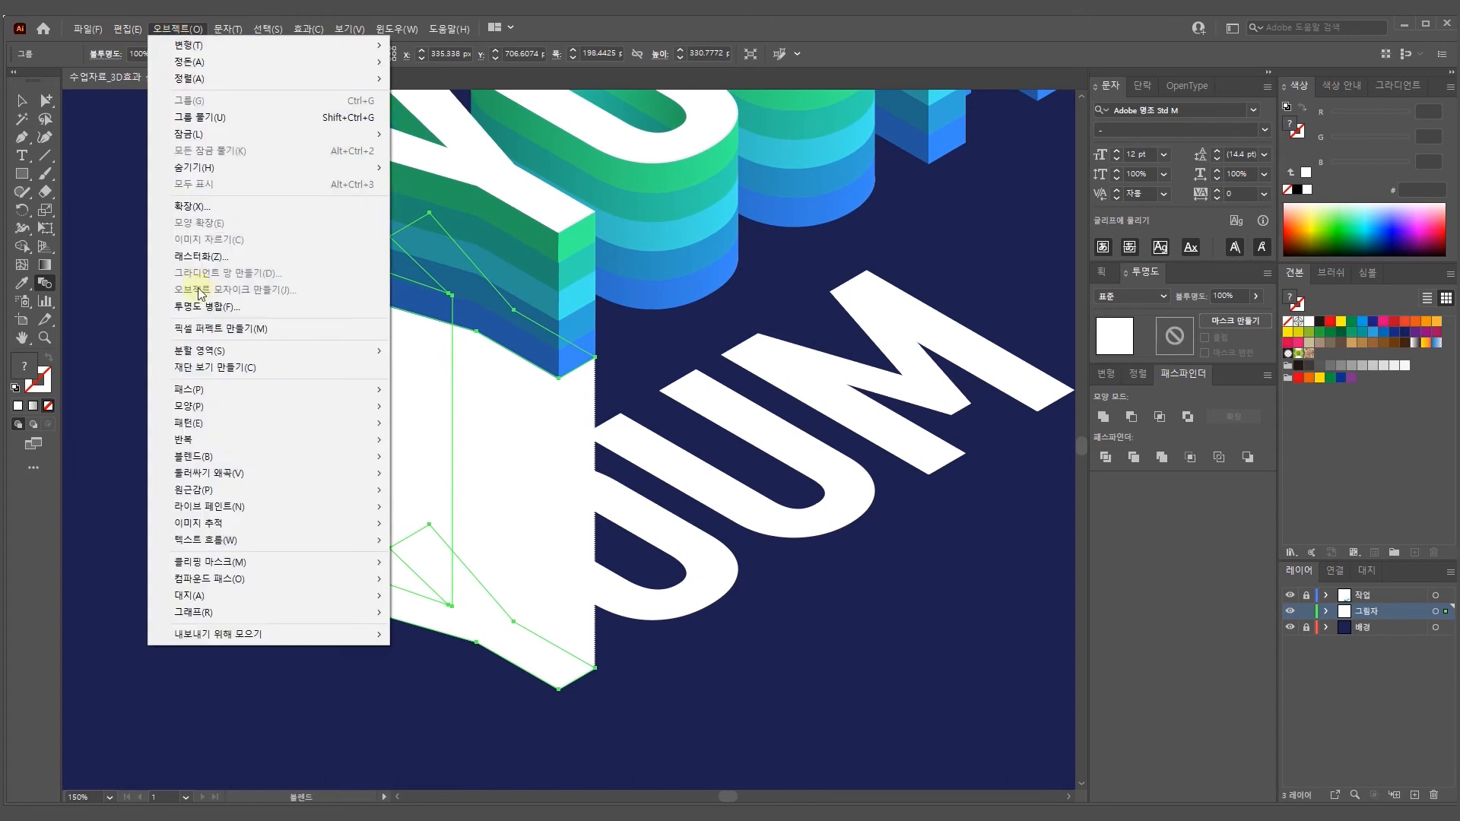
mouse_move(243, 460)
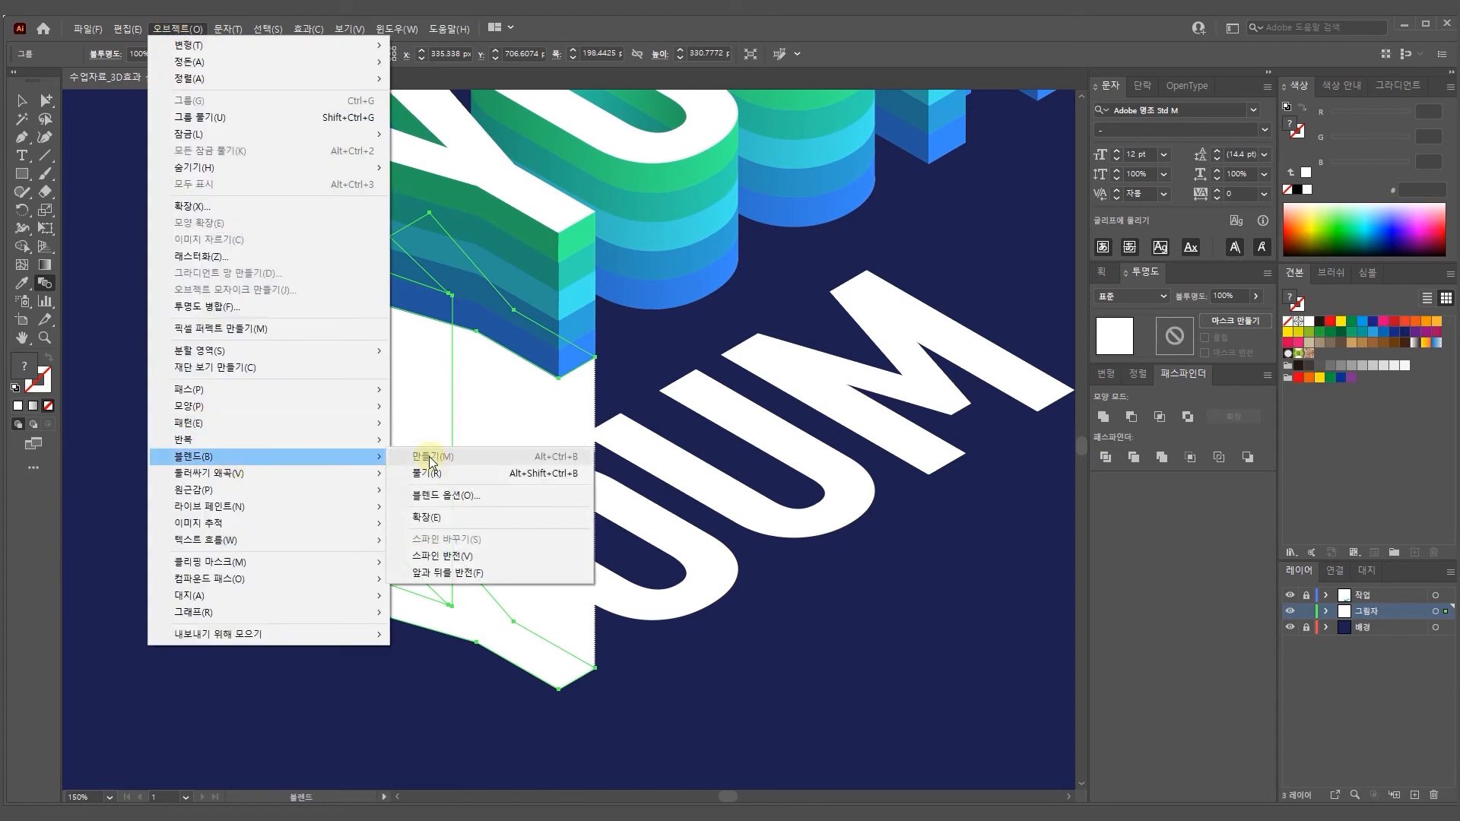
click(469, 473)
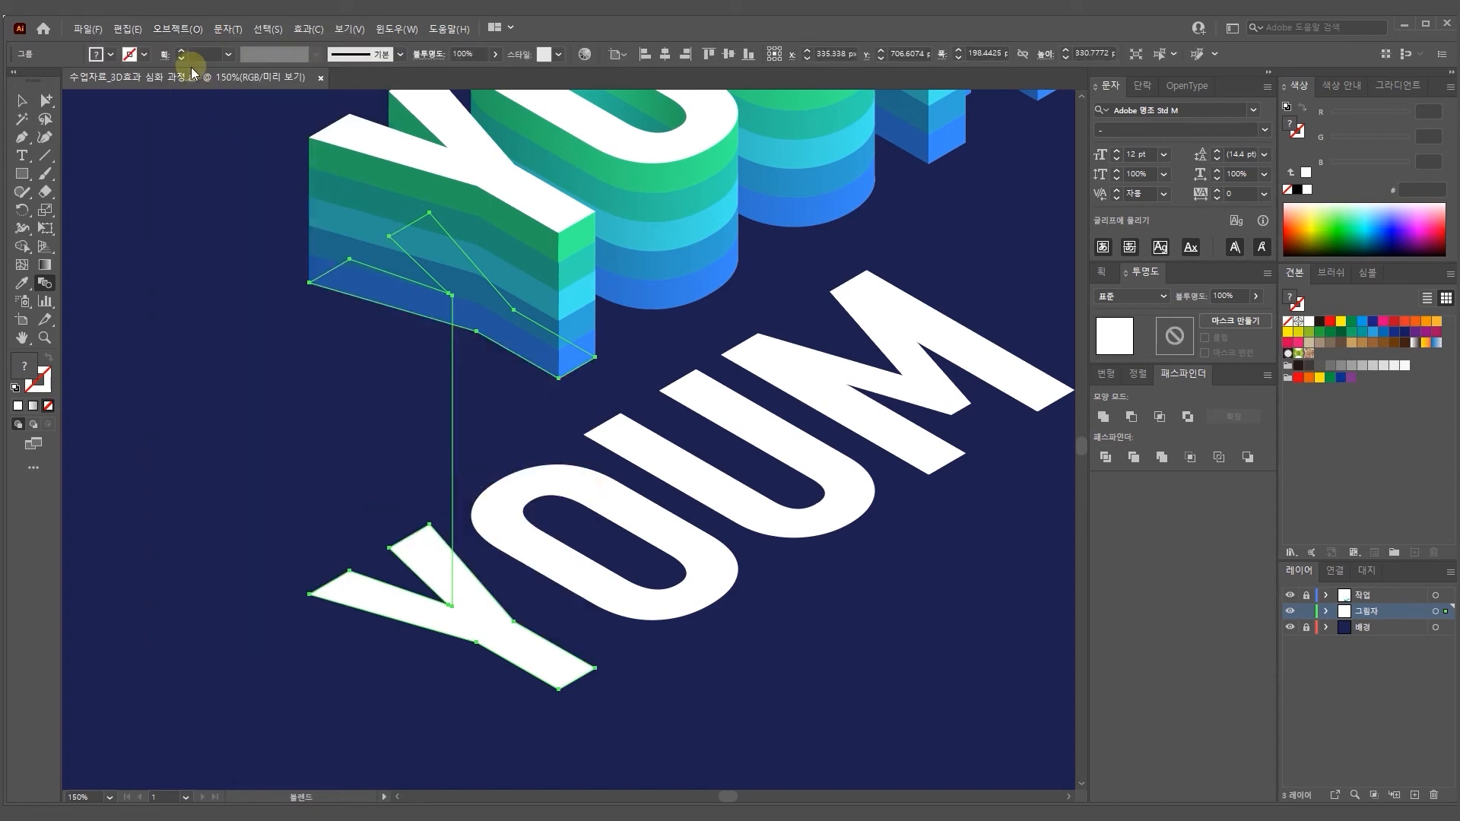
Blend the upper and lower Y shapes and expand the blend with the object and fill options enabled
key(ctrl+alt+b)
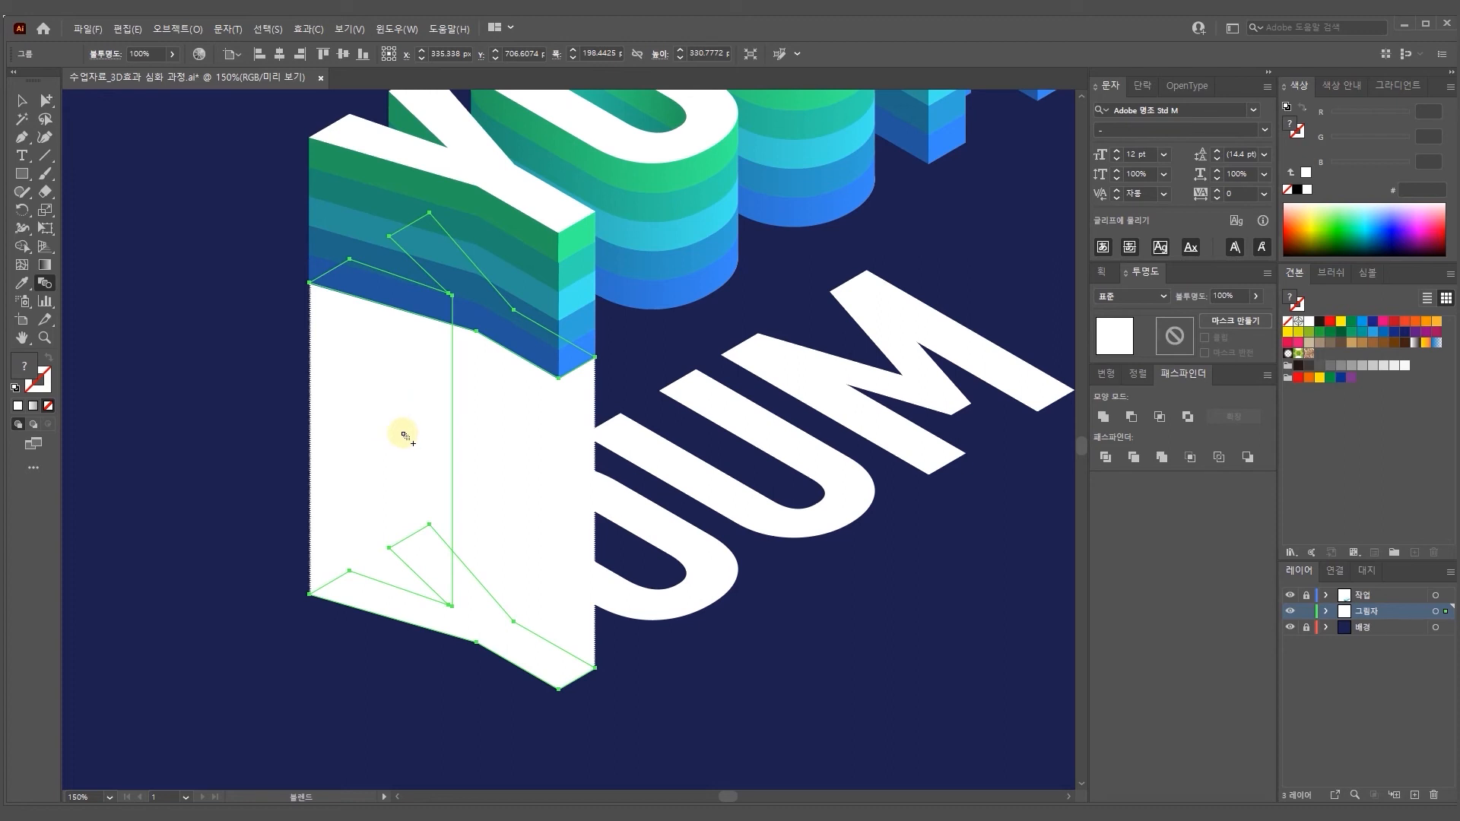
click(173, 28)
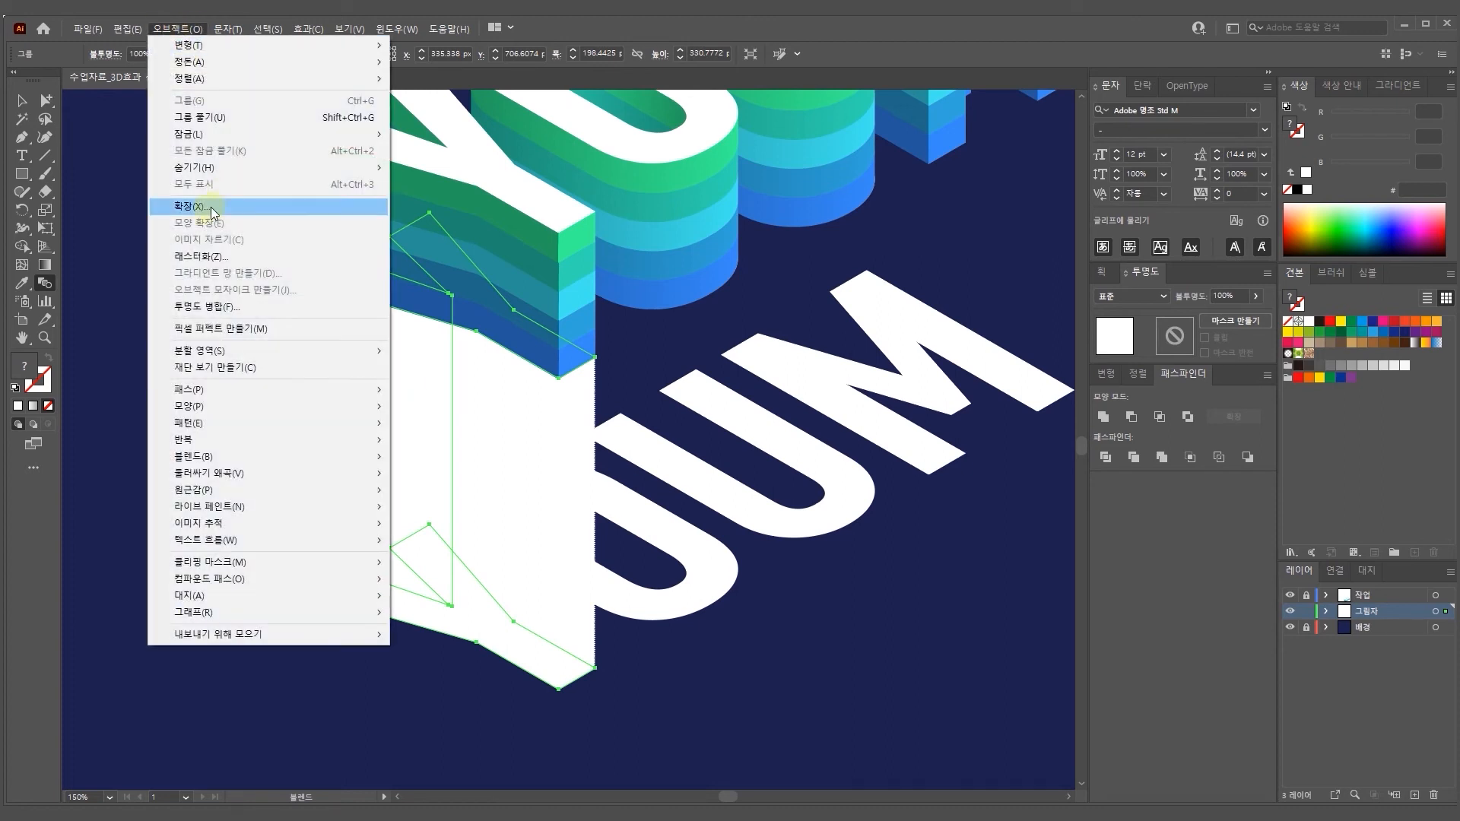
click(214, 213)
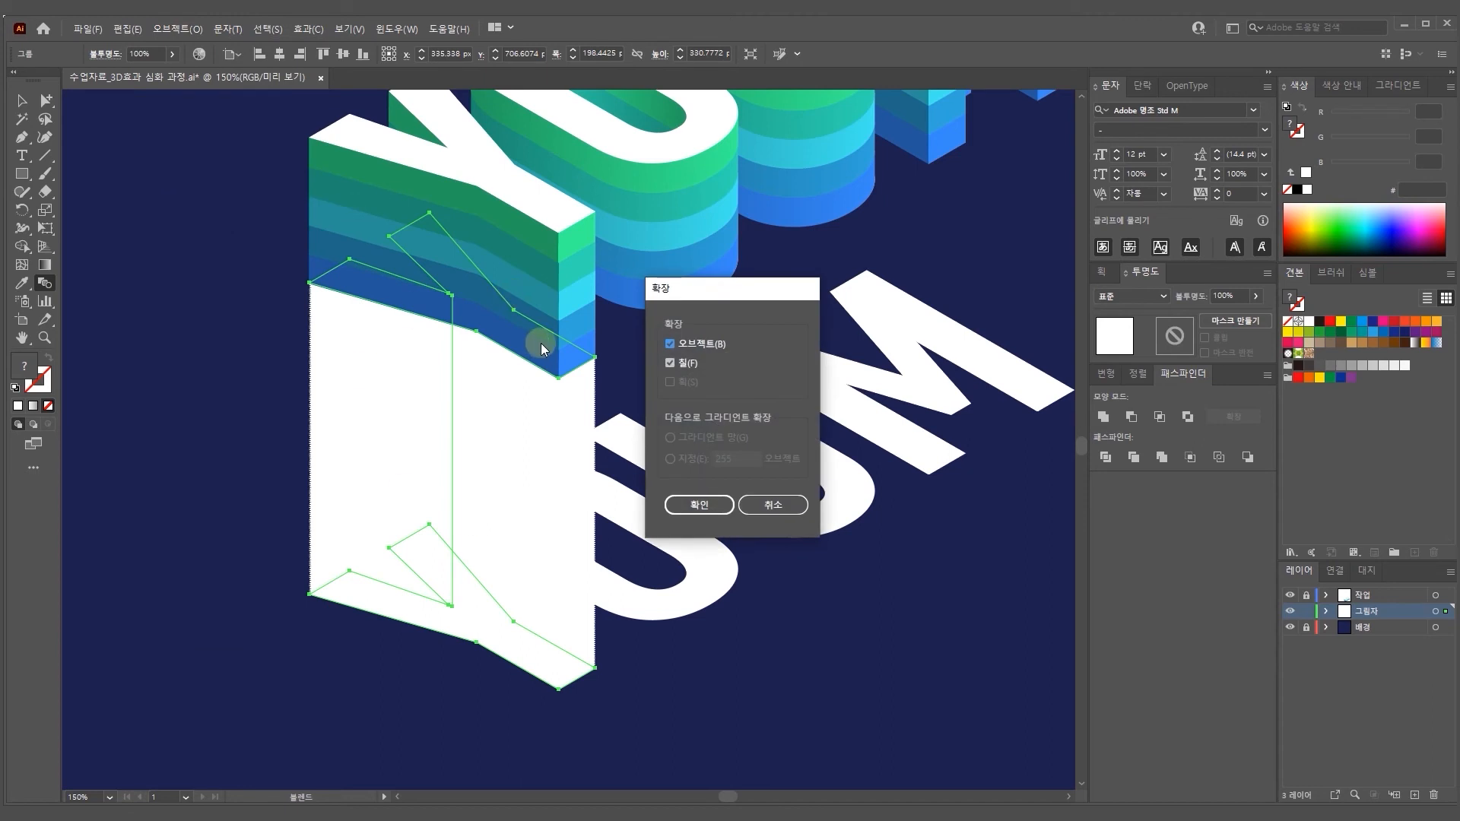
click(715, 506)
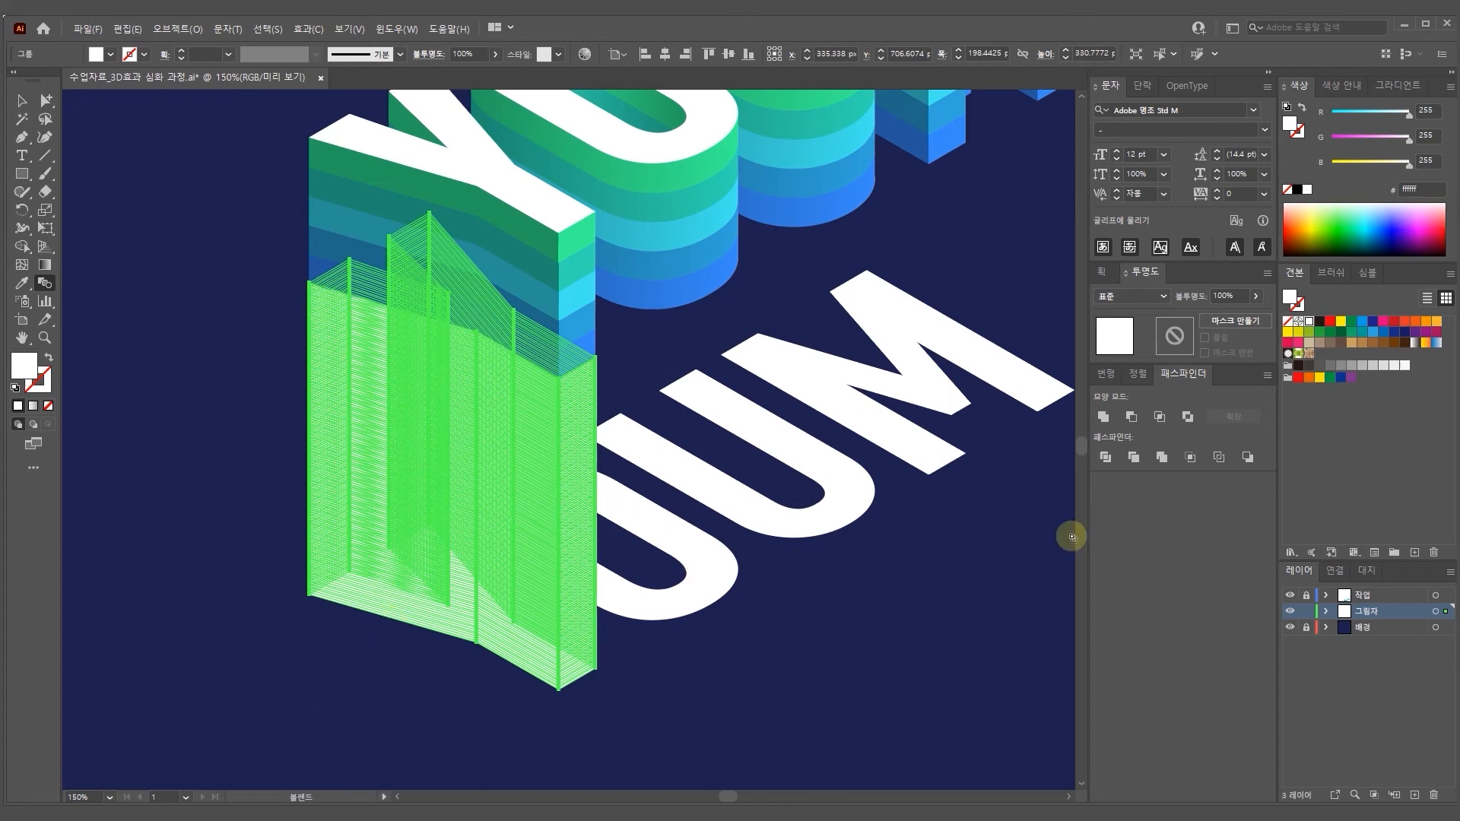
Merge the expanded Y blend into one shape and fill it with a linear black-to-white gradient running straight down
click(1102, 417)
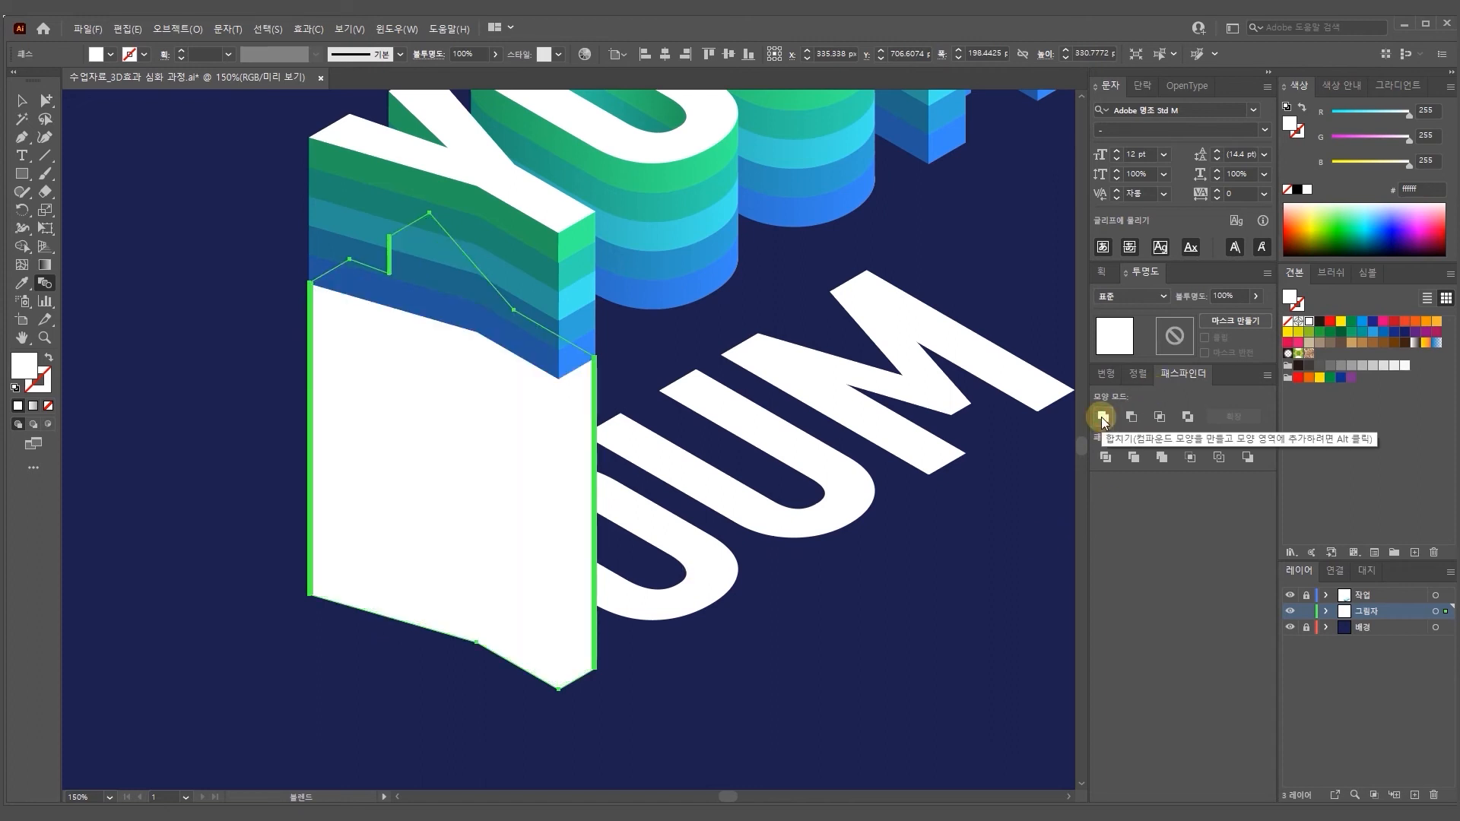
key(g)
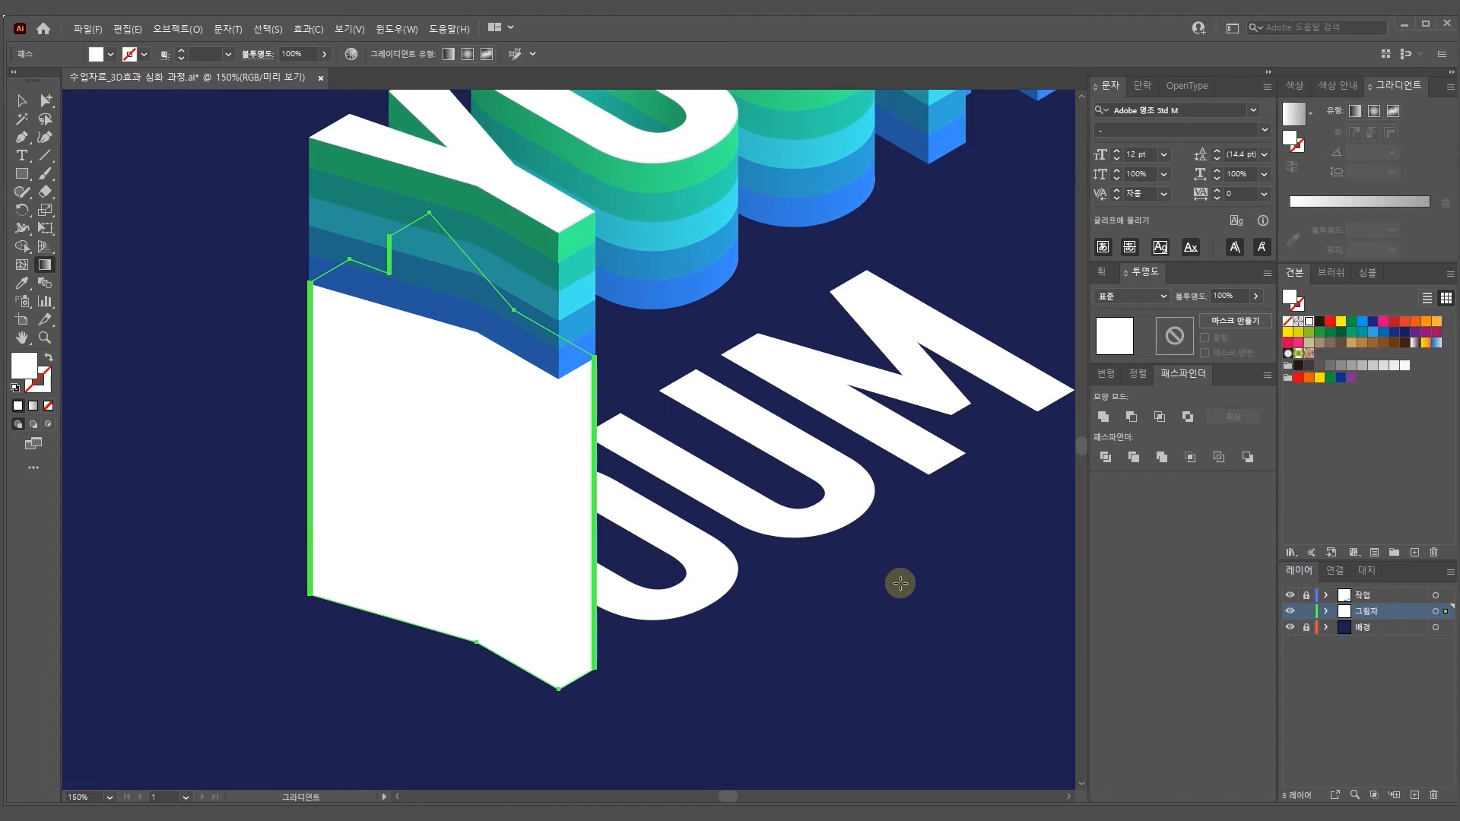
click(1416, 344)
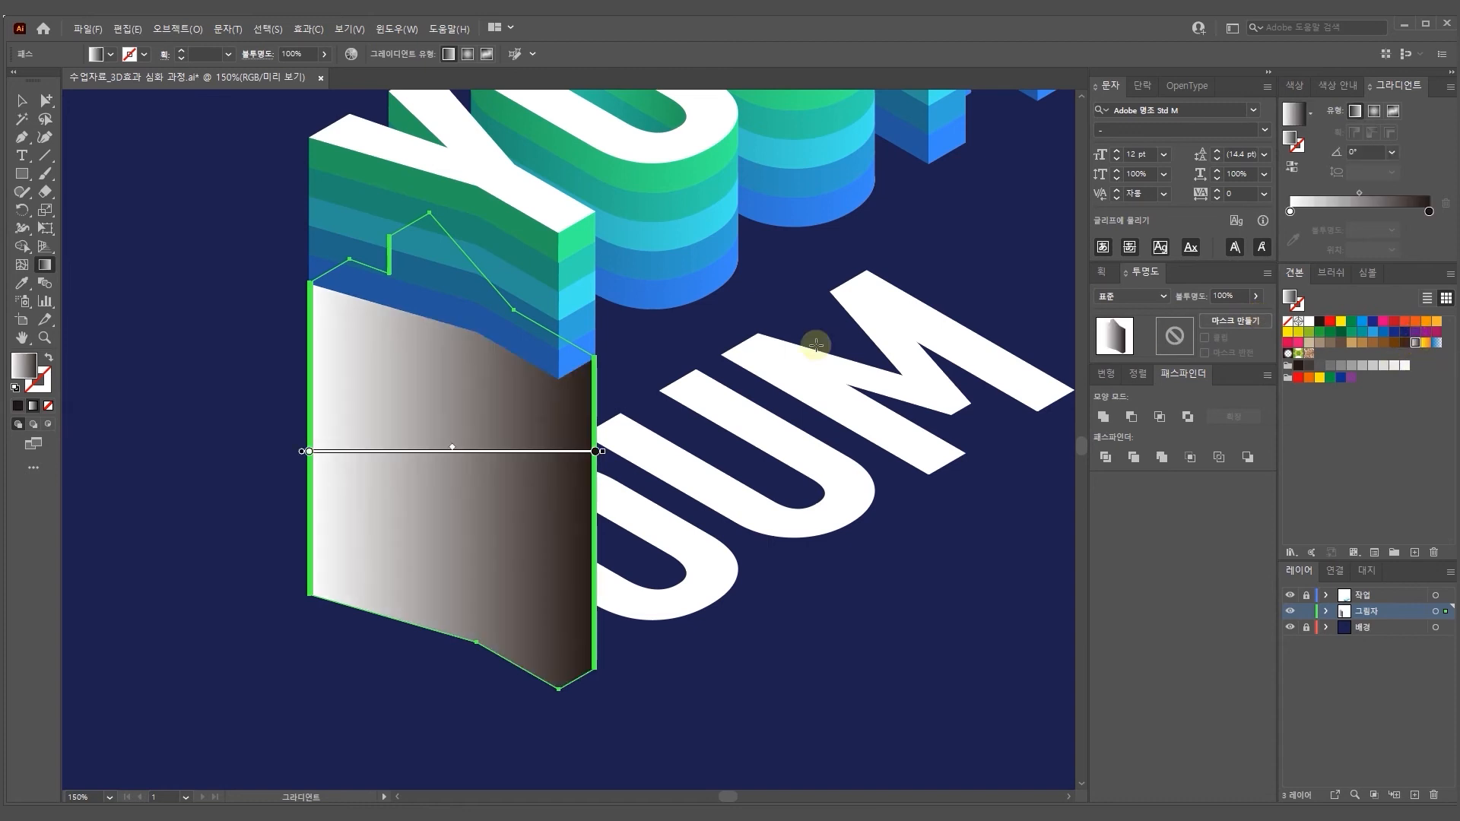
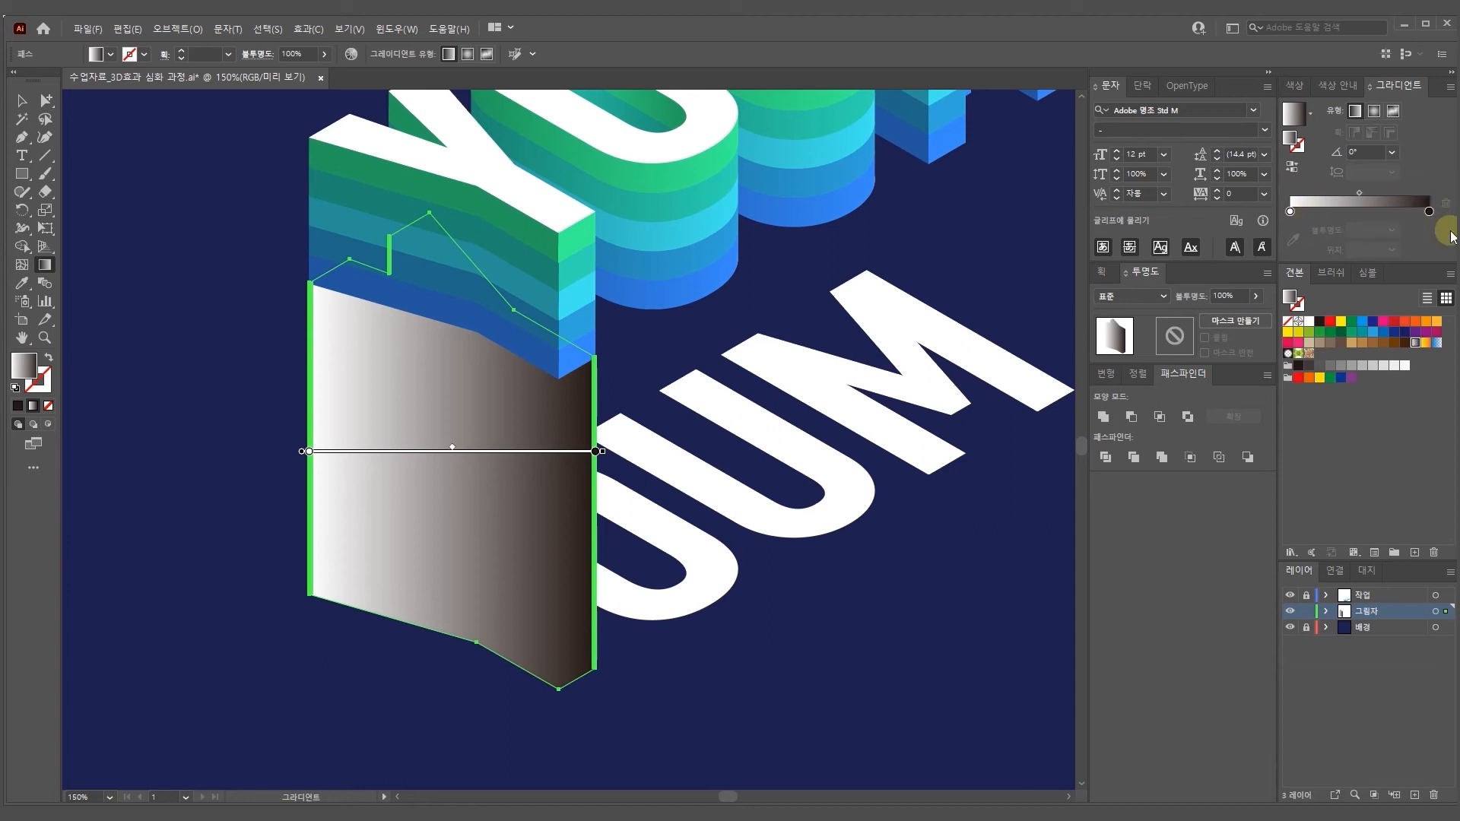
click(1293, 168)
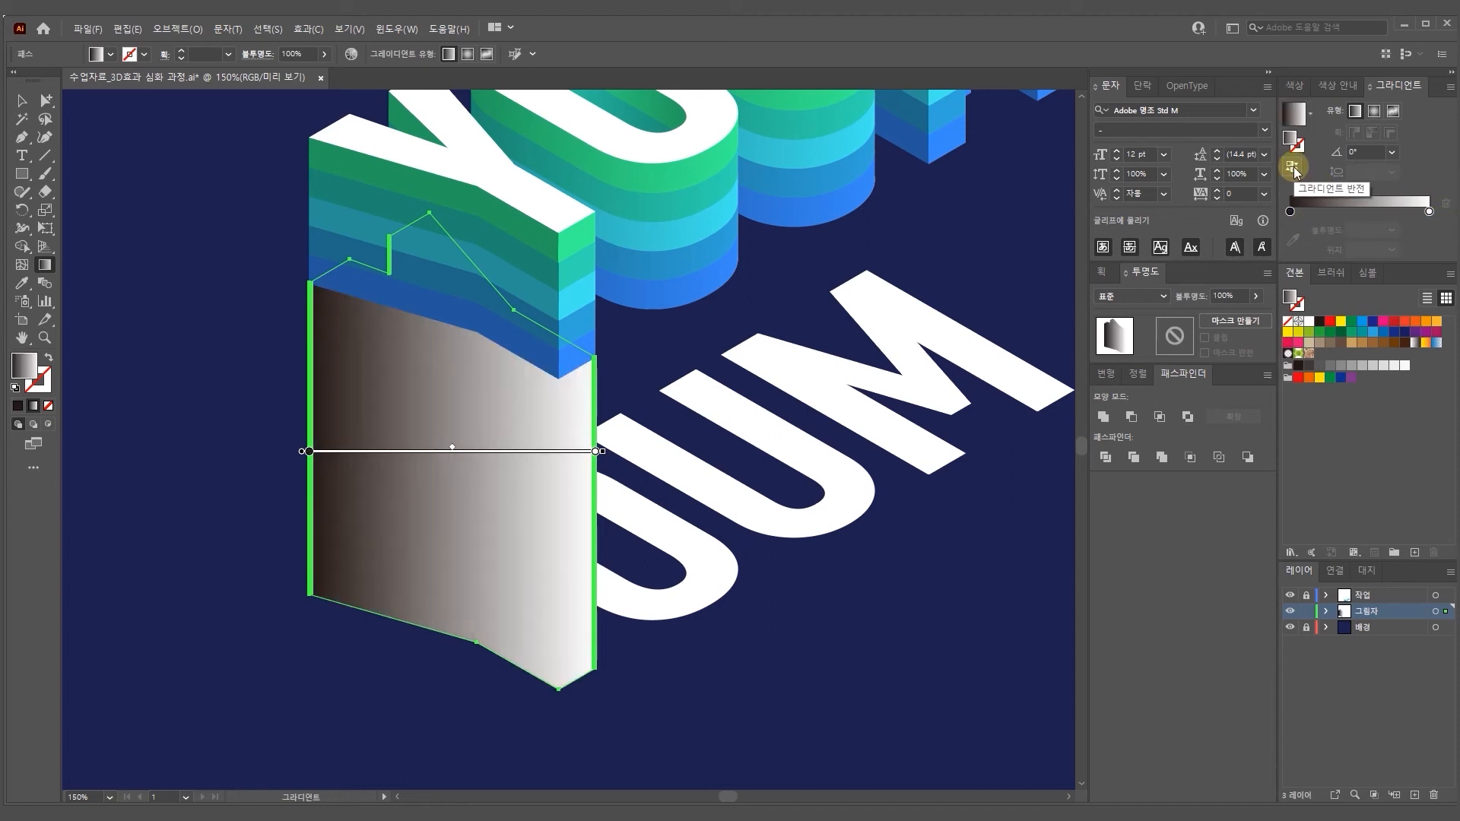
click(1289, 211)
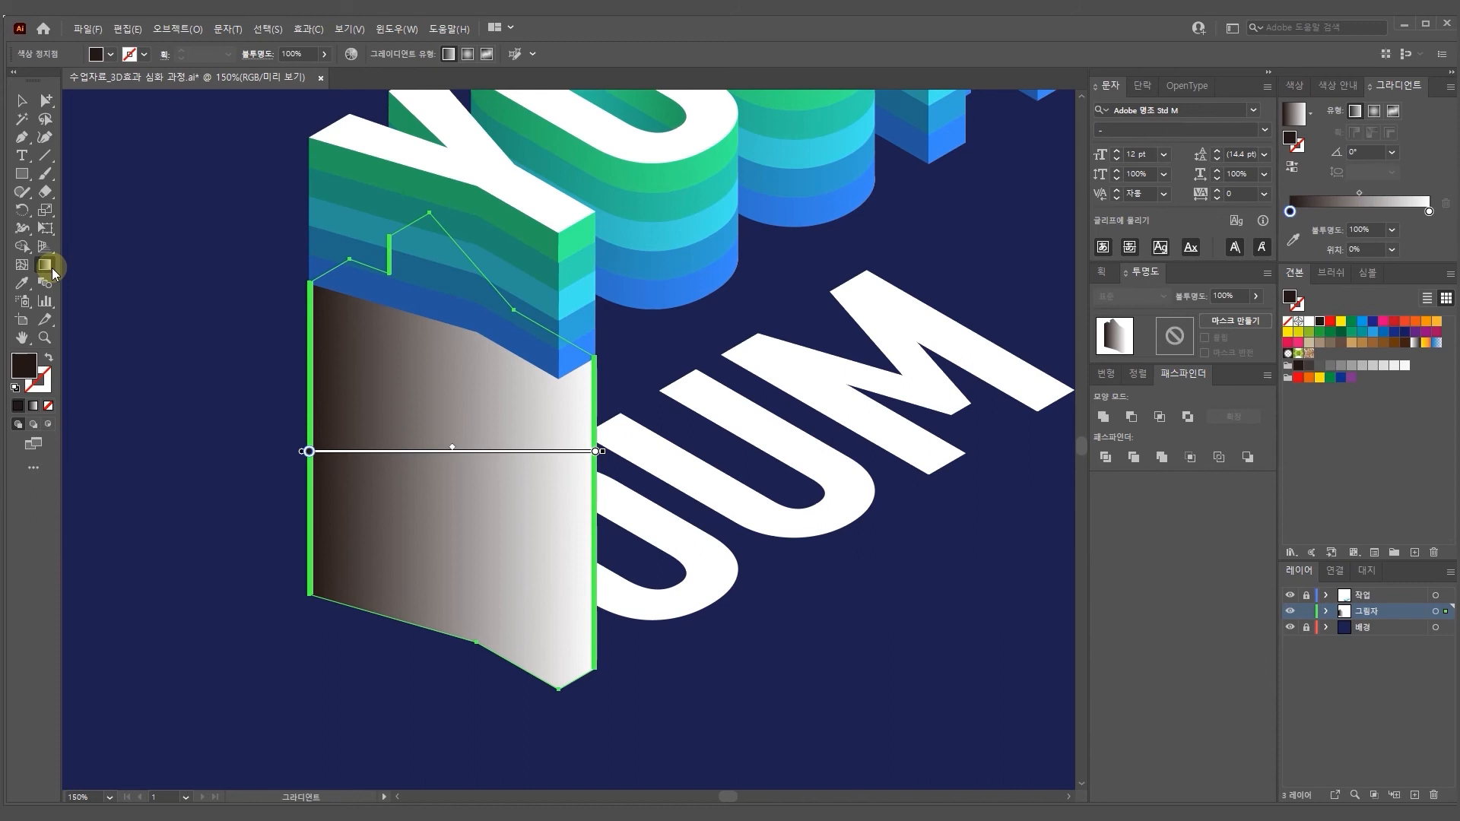
drag(417, 320, 405, 604)
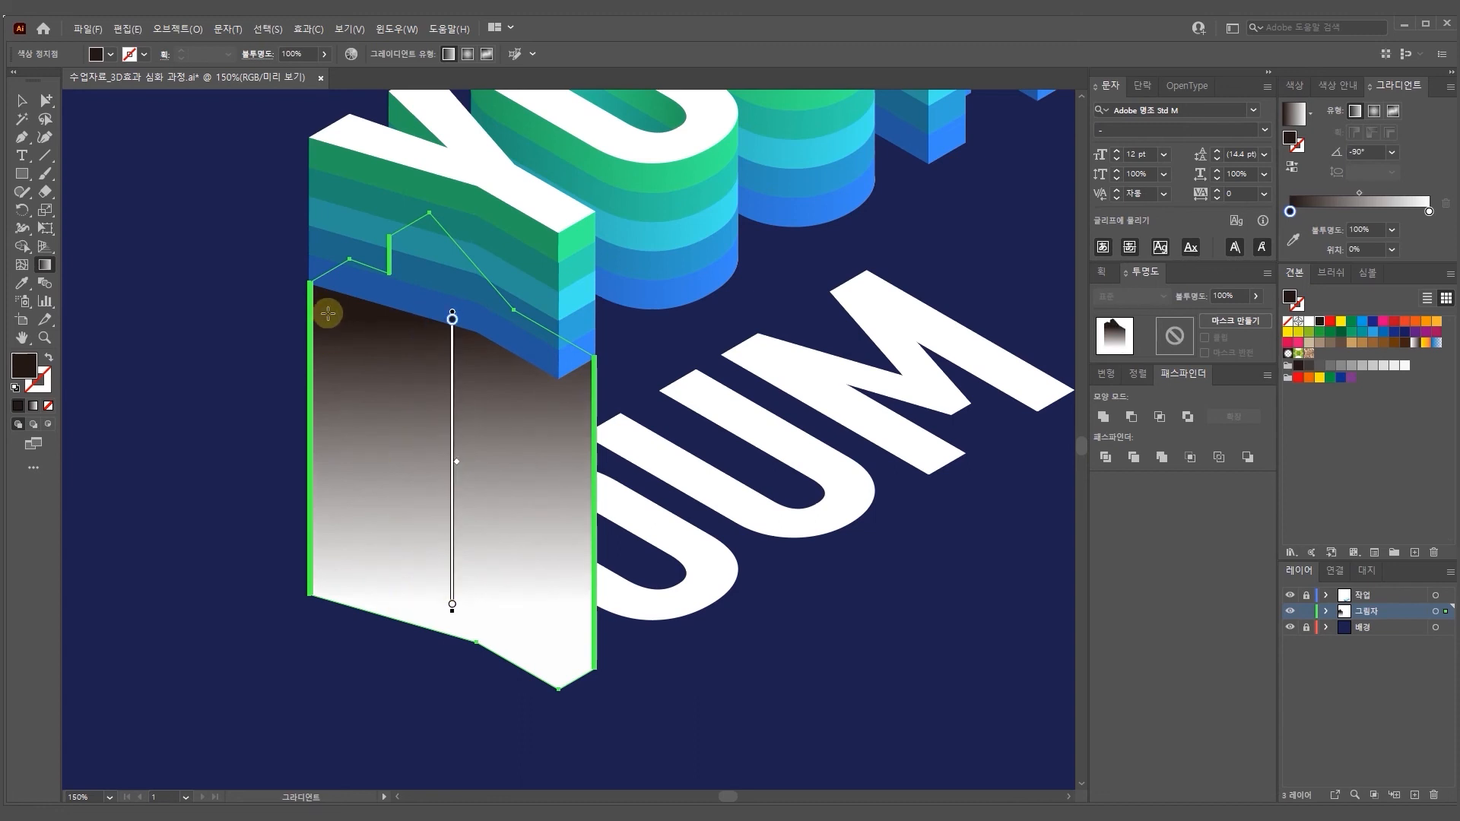
Change the dark stop of the Y shadow's gradient to a mid-grey swatch
click(1291, 212)
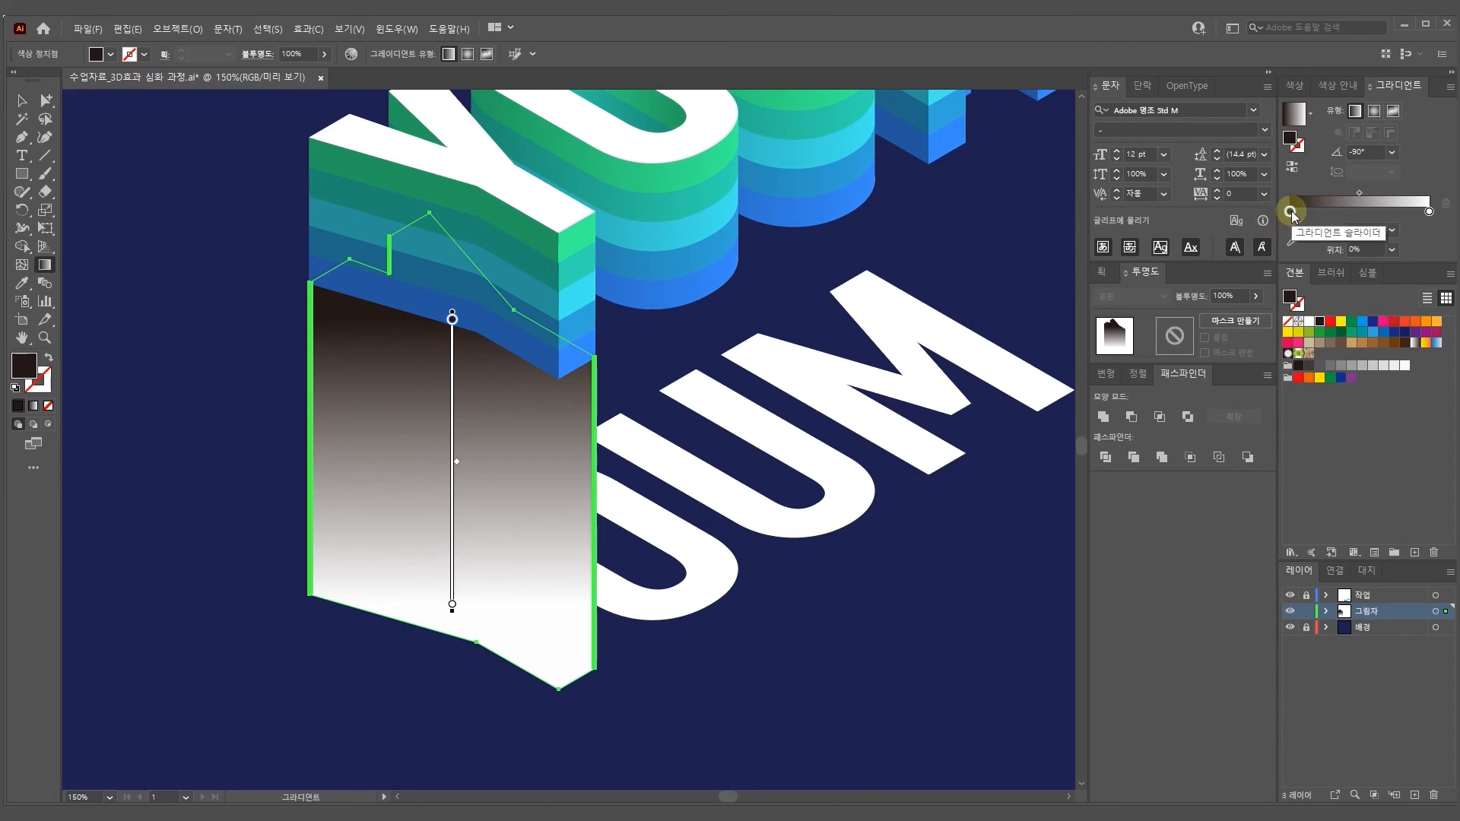
double_click(1291, 212)
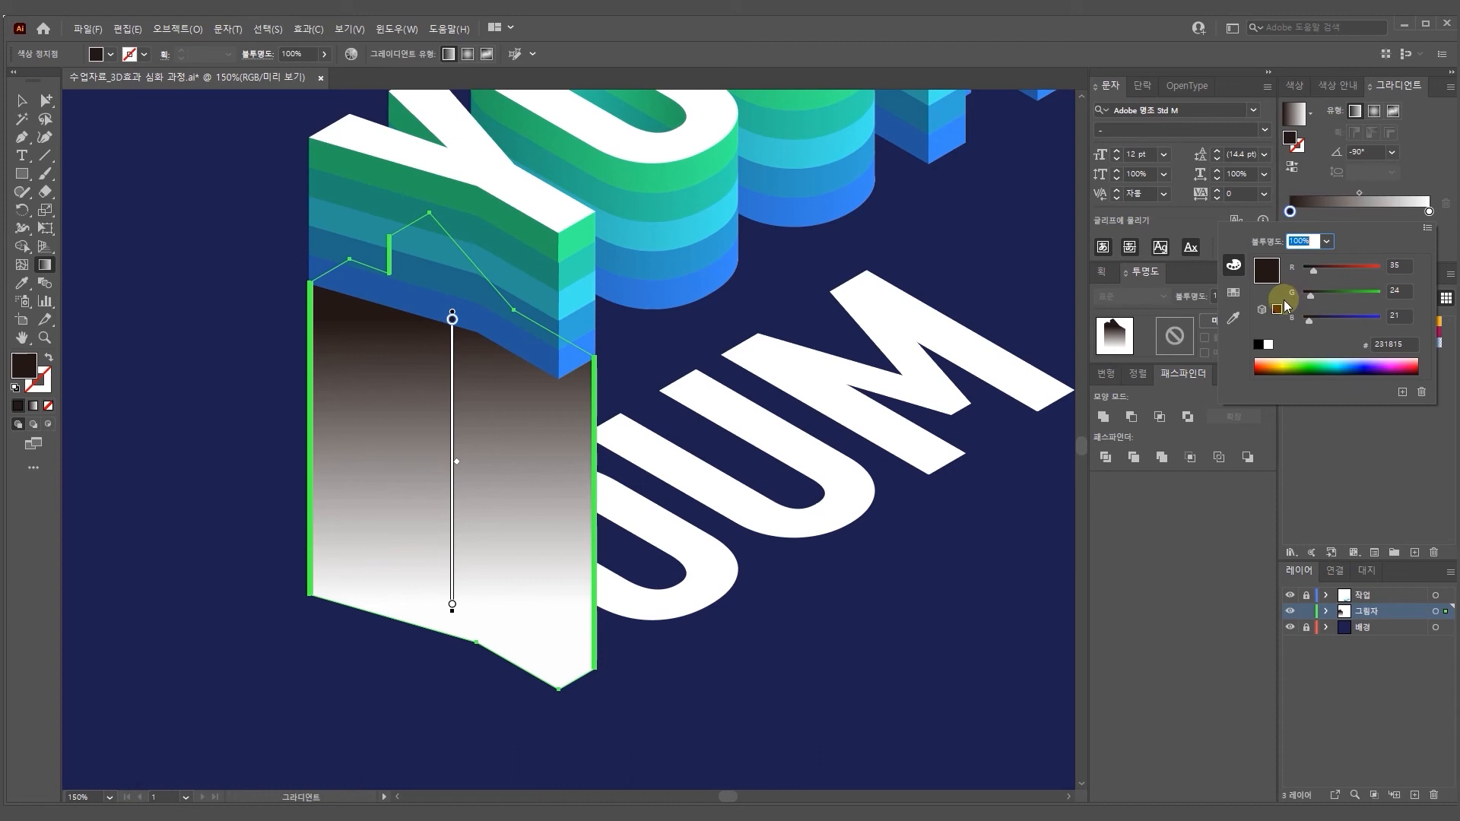
click(1233, 292)
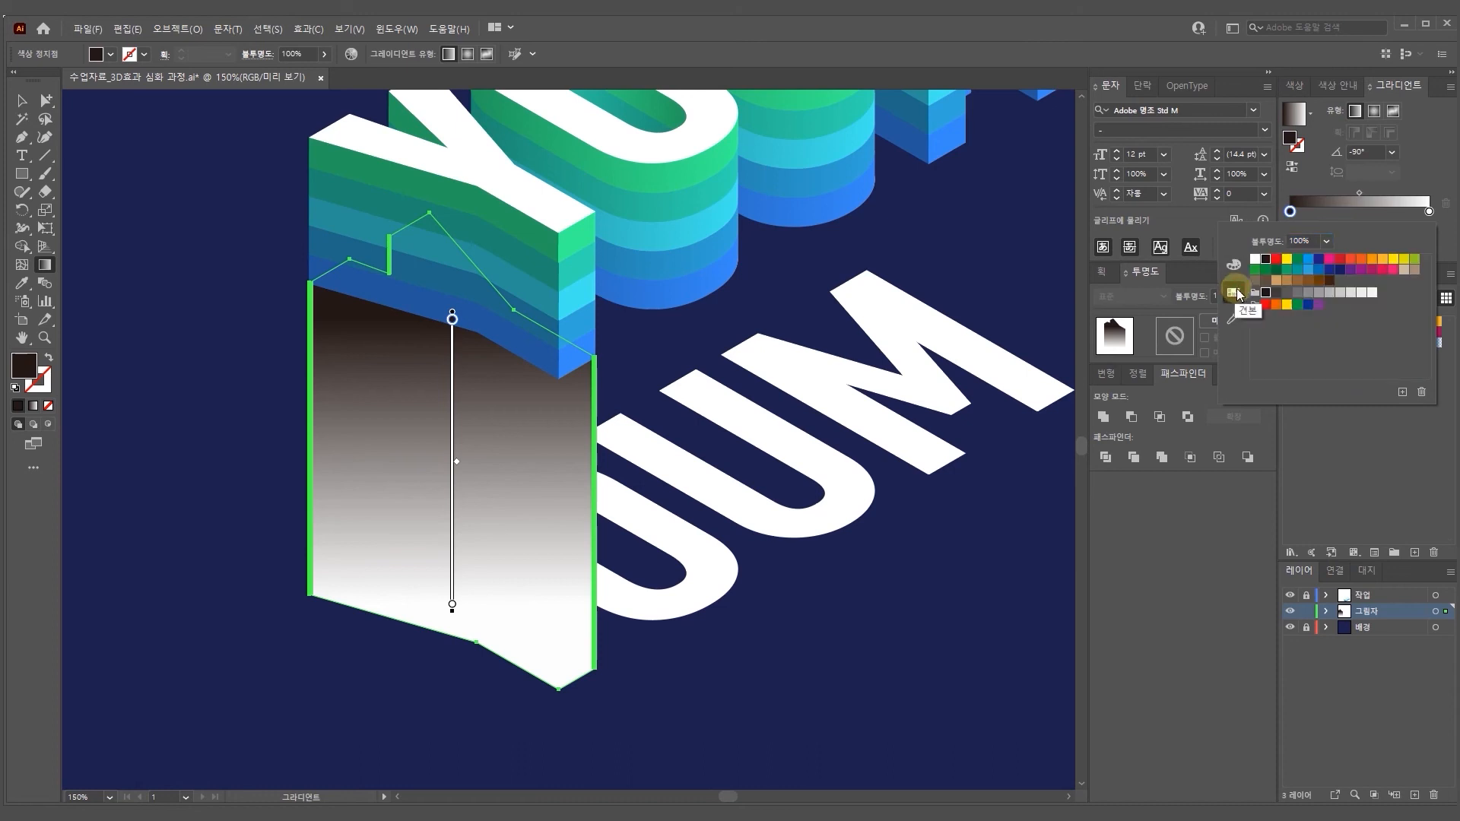
click(1320, 295)
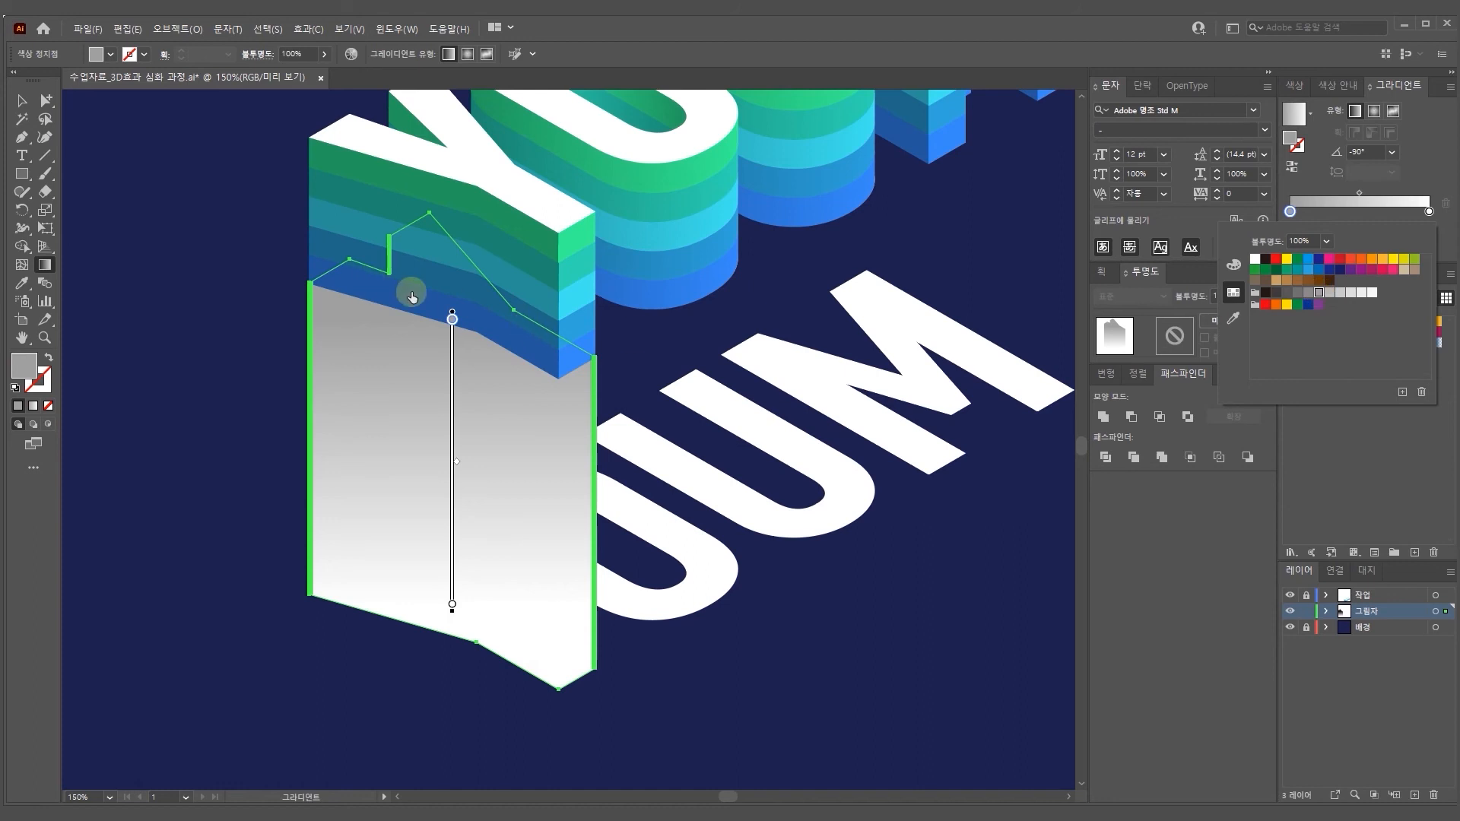
click(1145, 275)
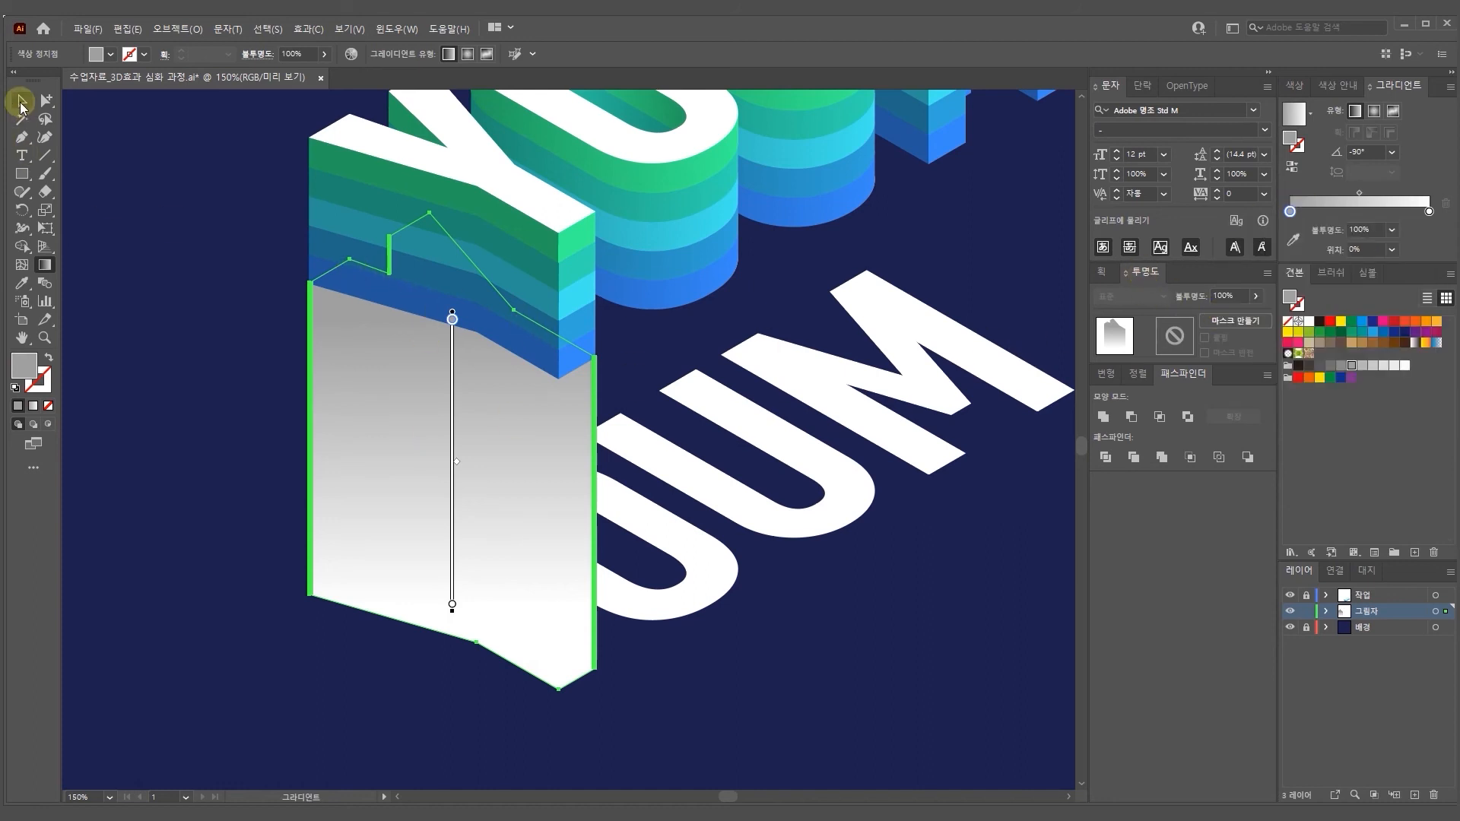
Set the Y shadow's blending mode to 곱하기 and deselect it
click(20, 102)
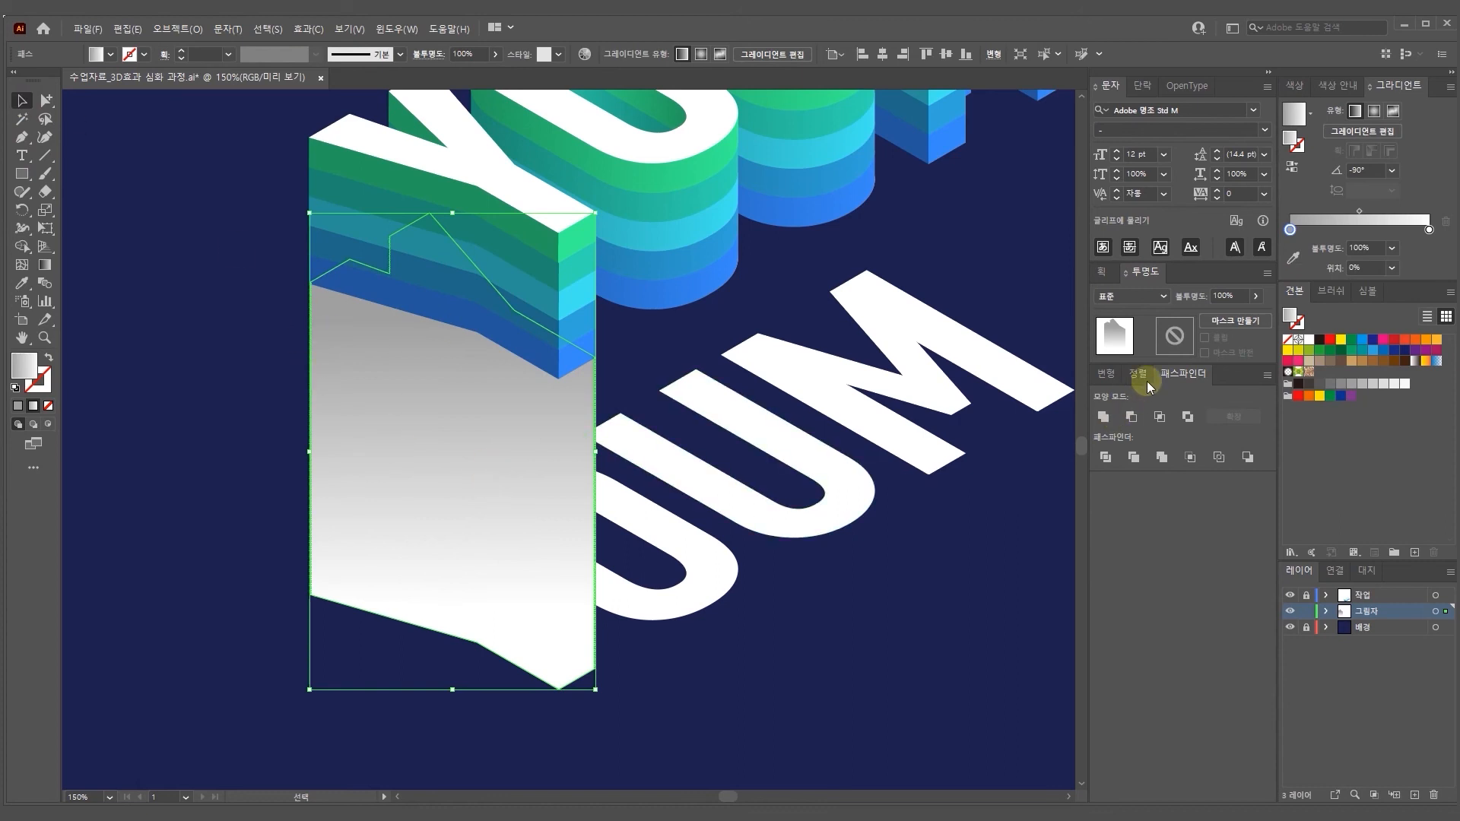
click(1164, 296)
click(1134, 351)
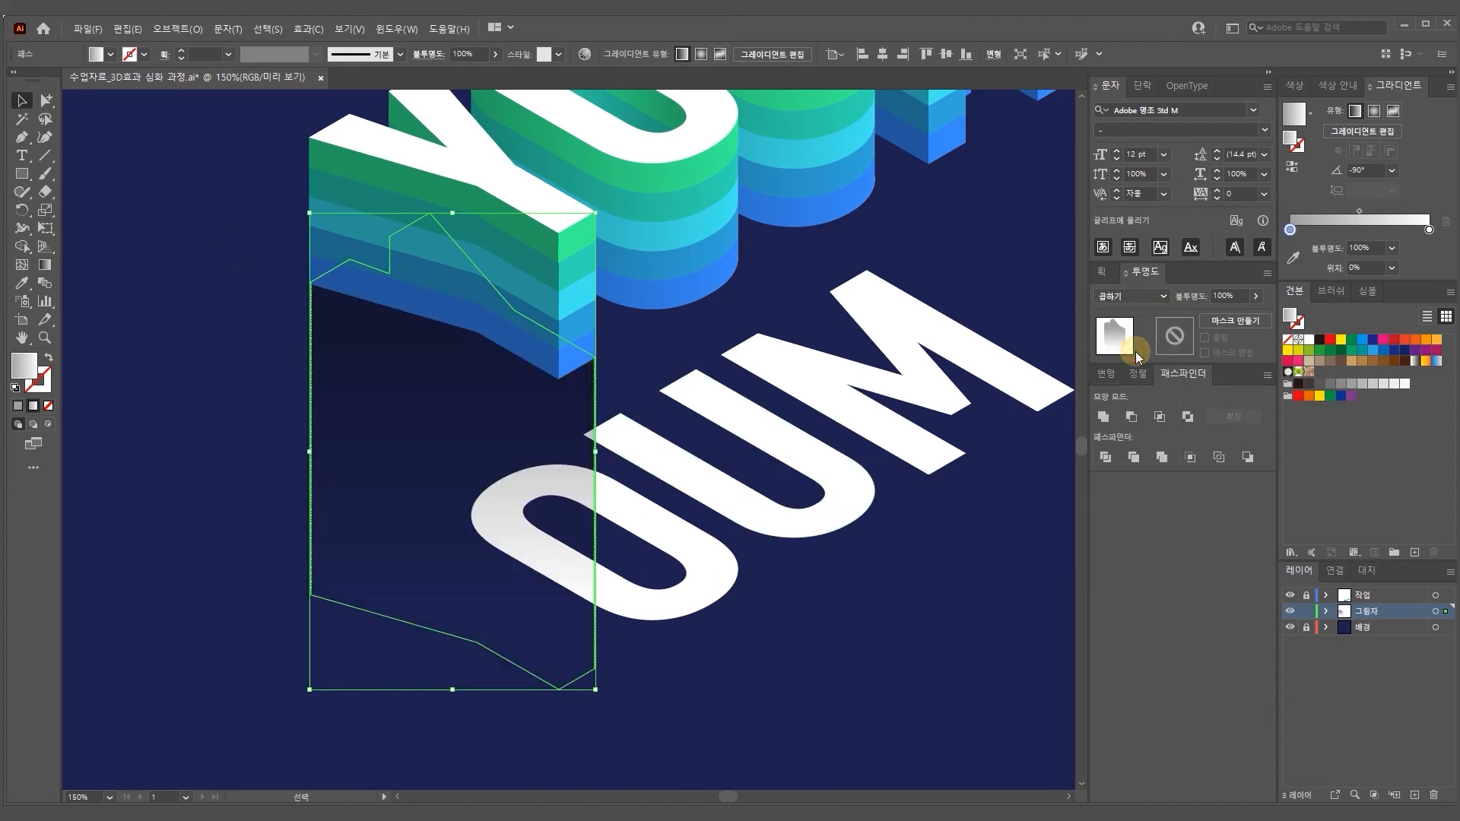
click(862, 658)
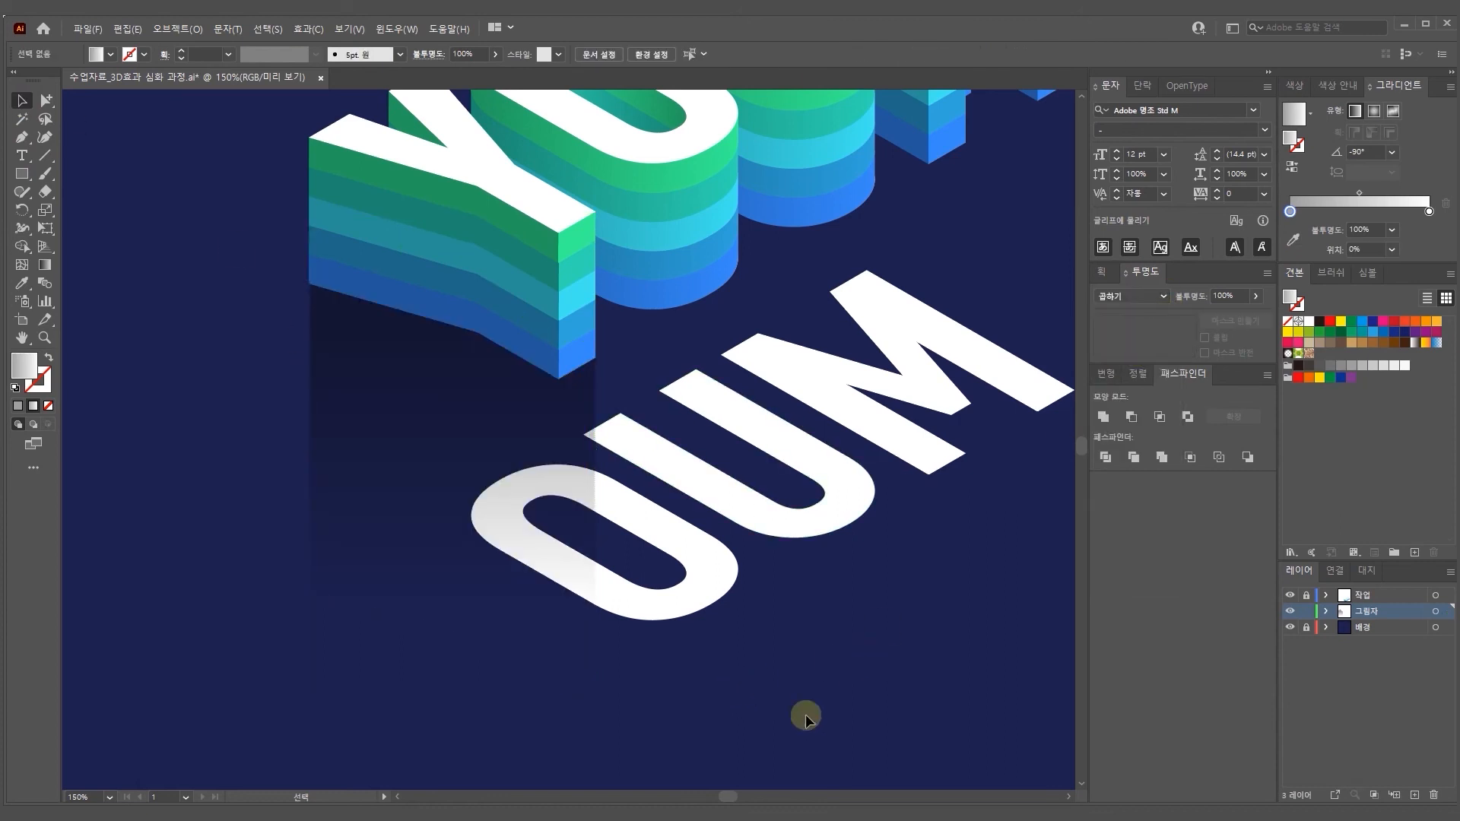
Reselect the Y shadow, lower its opacity to about 40% and deselect it
click(424, 435)
click(226, 609)
click(349, 450)
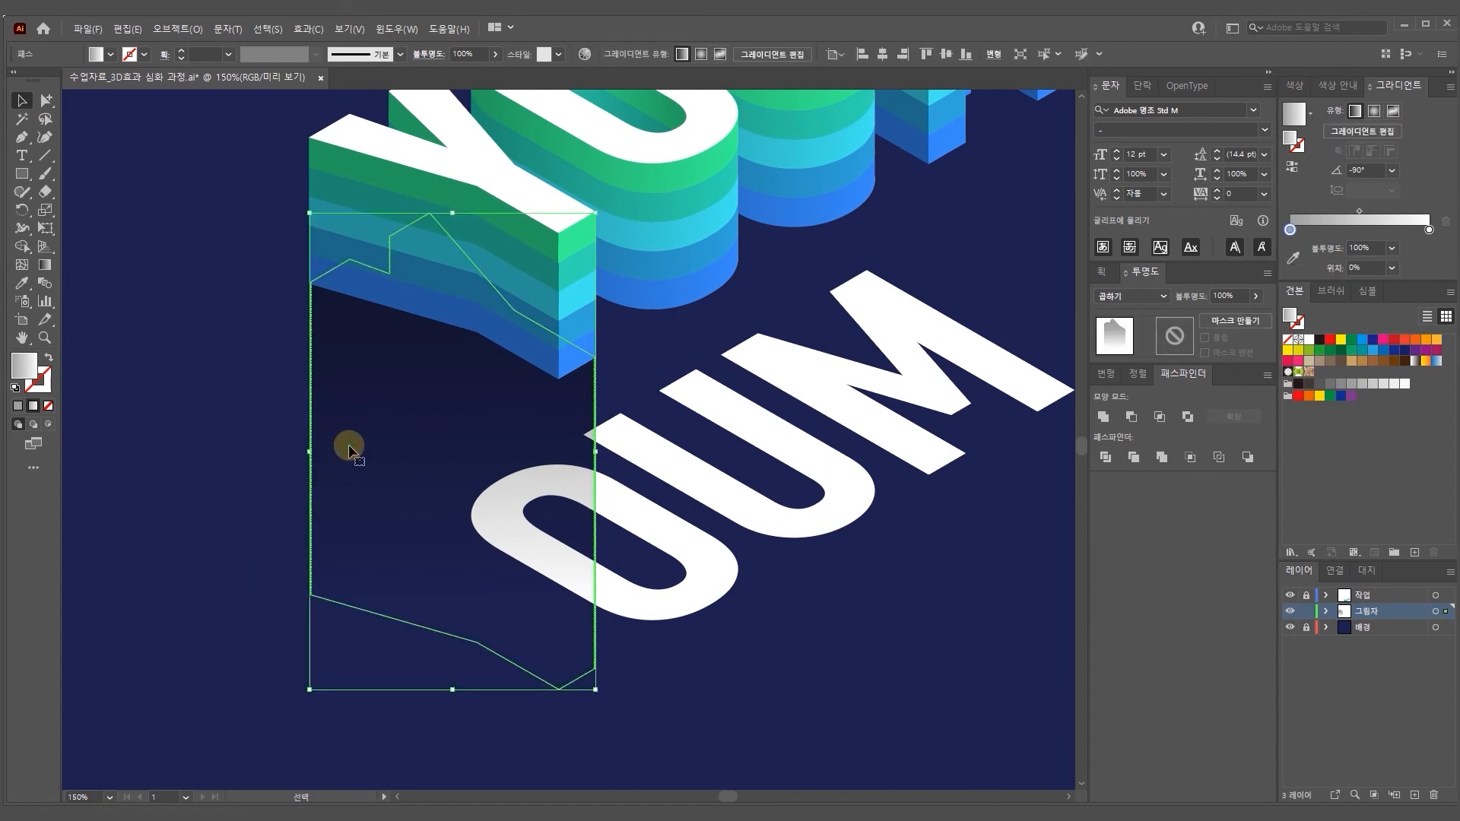
click(235, 447)
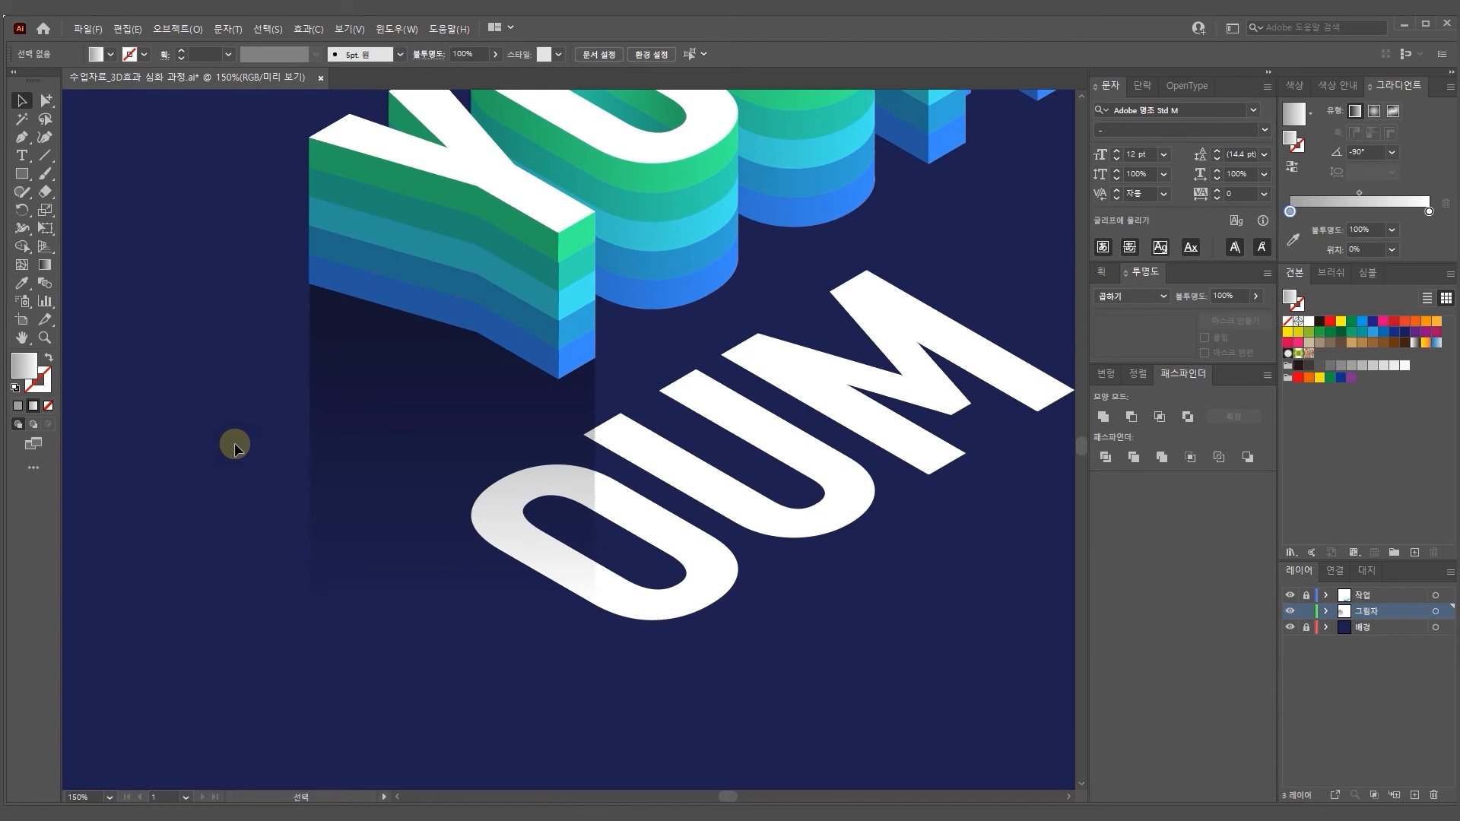
click(473, 391)
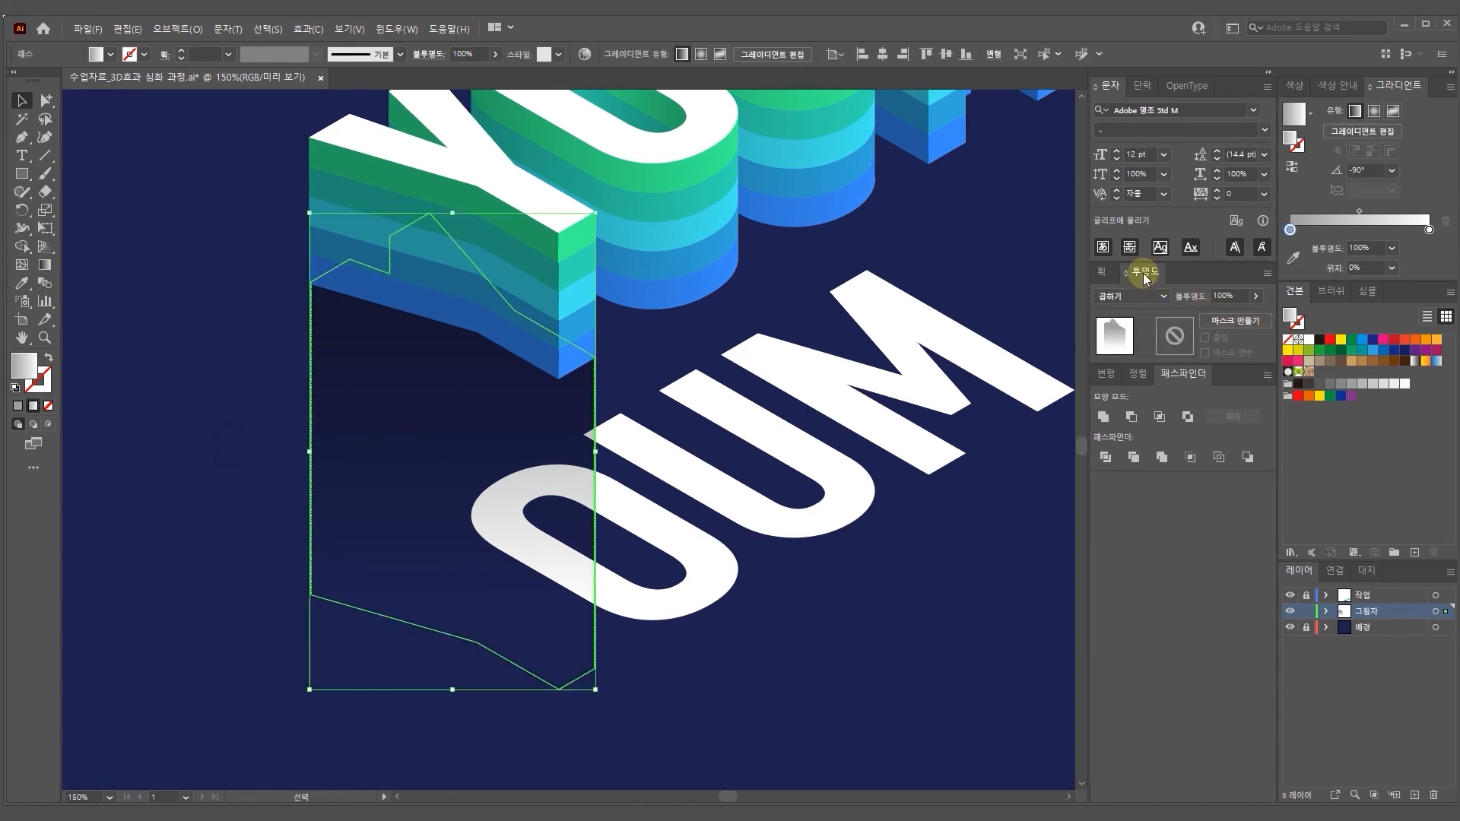
click(1256, 296)
drag(1256, 314, 1221, 312)
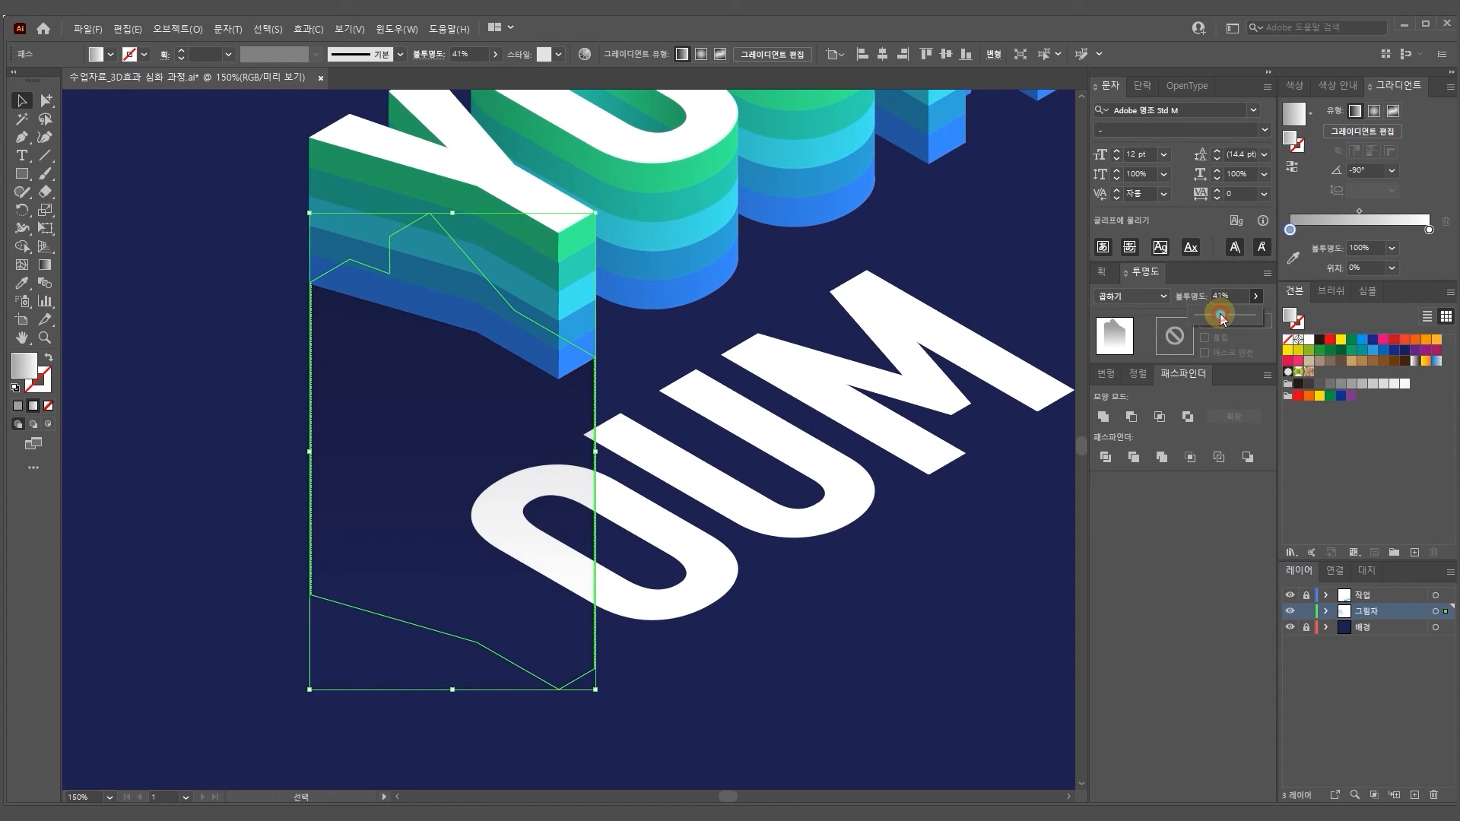
drag(1220, 314, 1218, 313)
click(844, 578)
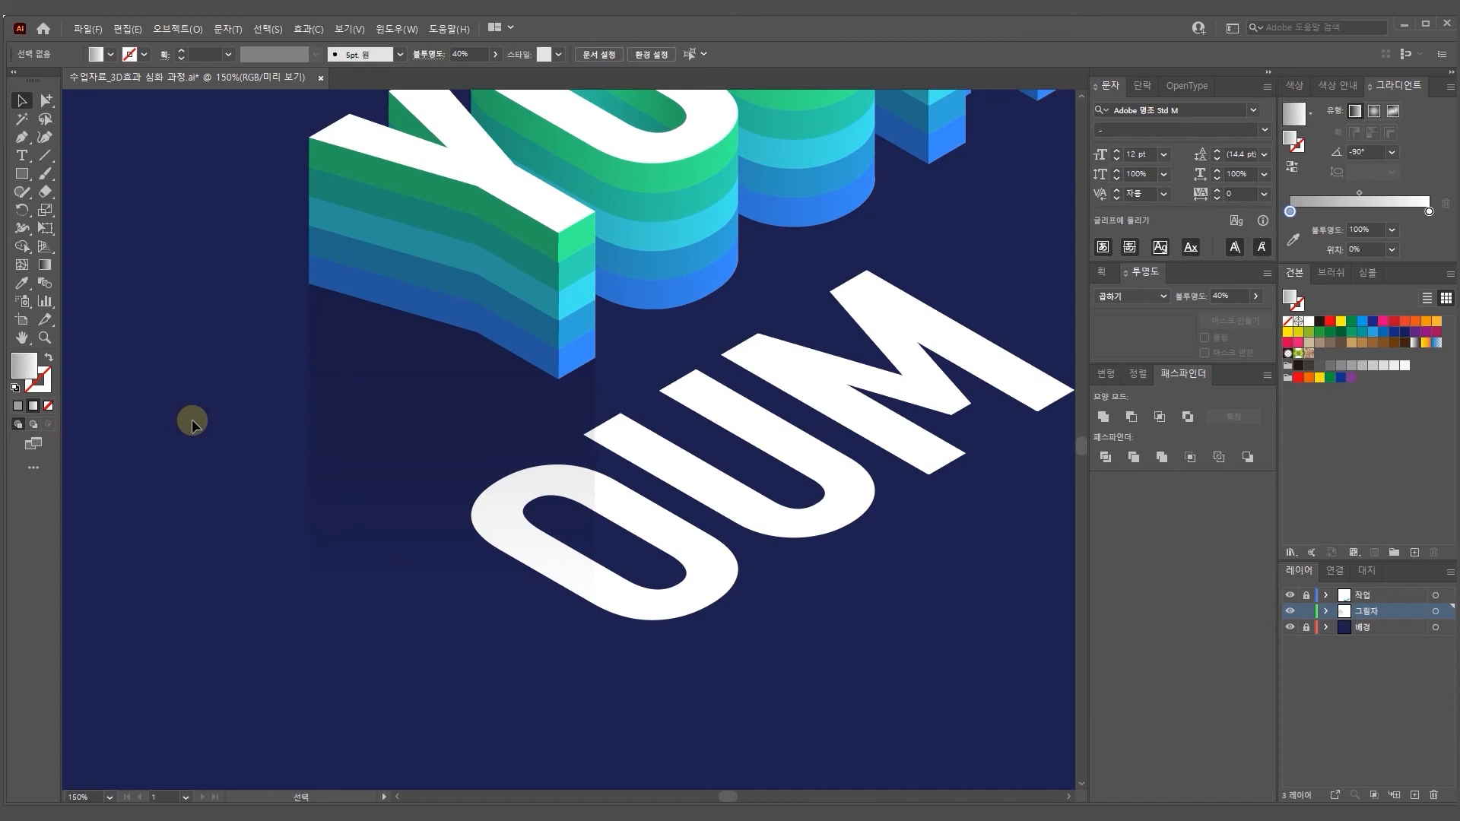
Blend the upper and lower O shapes on the 그림자 layer using 지정된 단계 spacing with 150 steps
drag(221, 408, 141, 468)
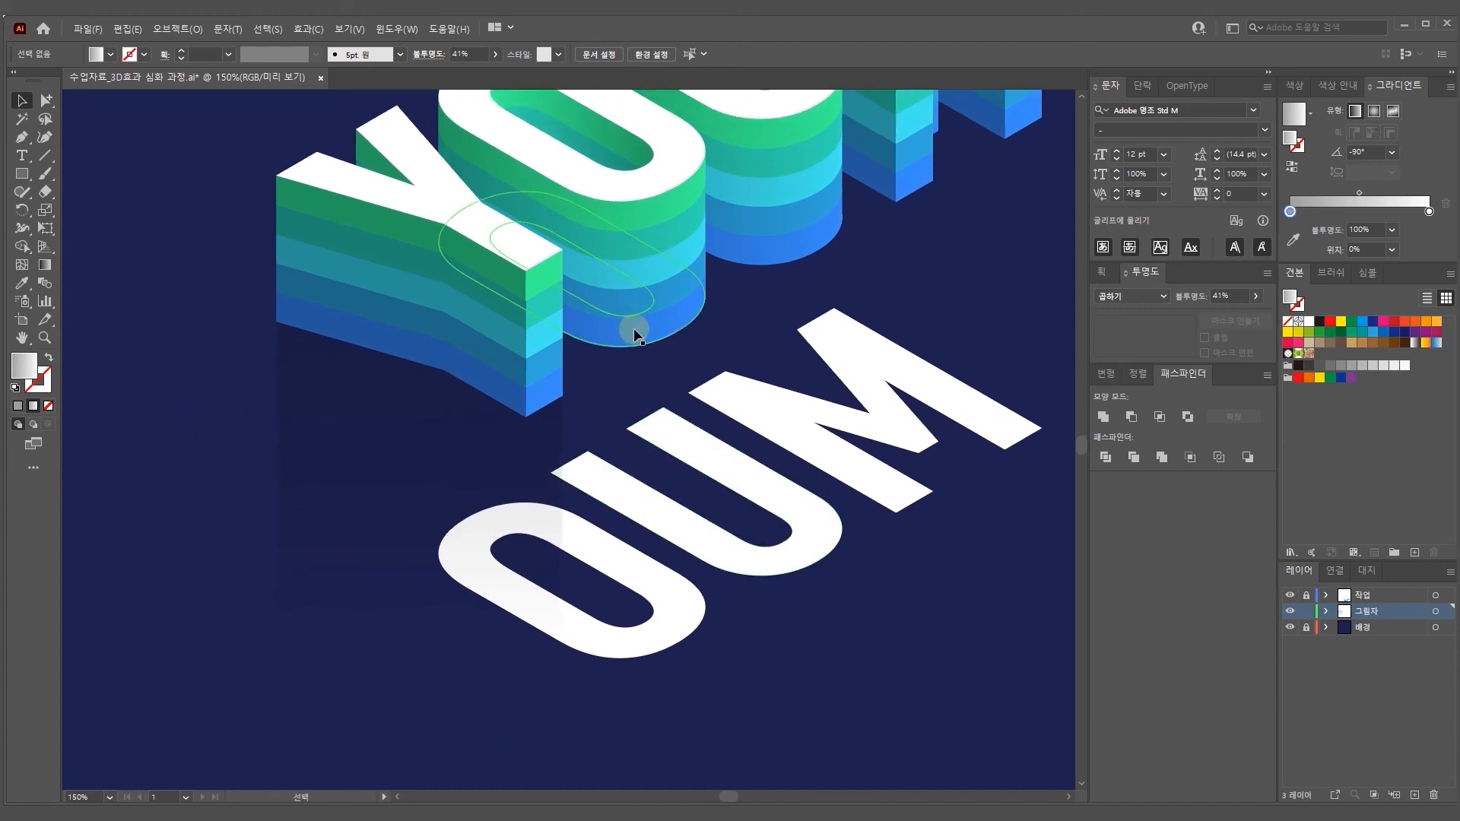
click(634, 330)
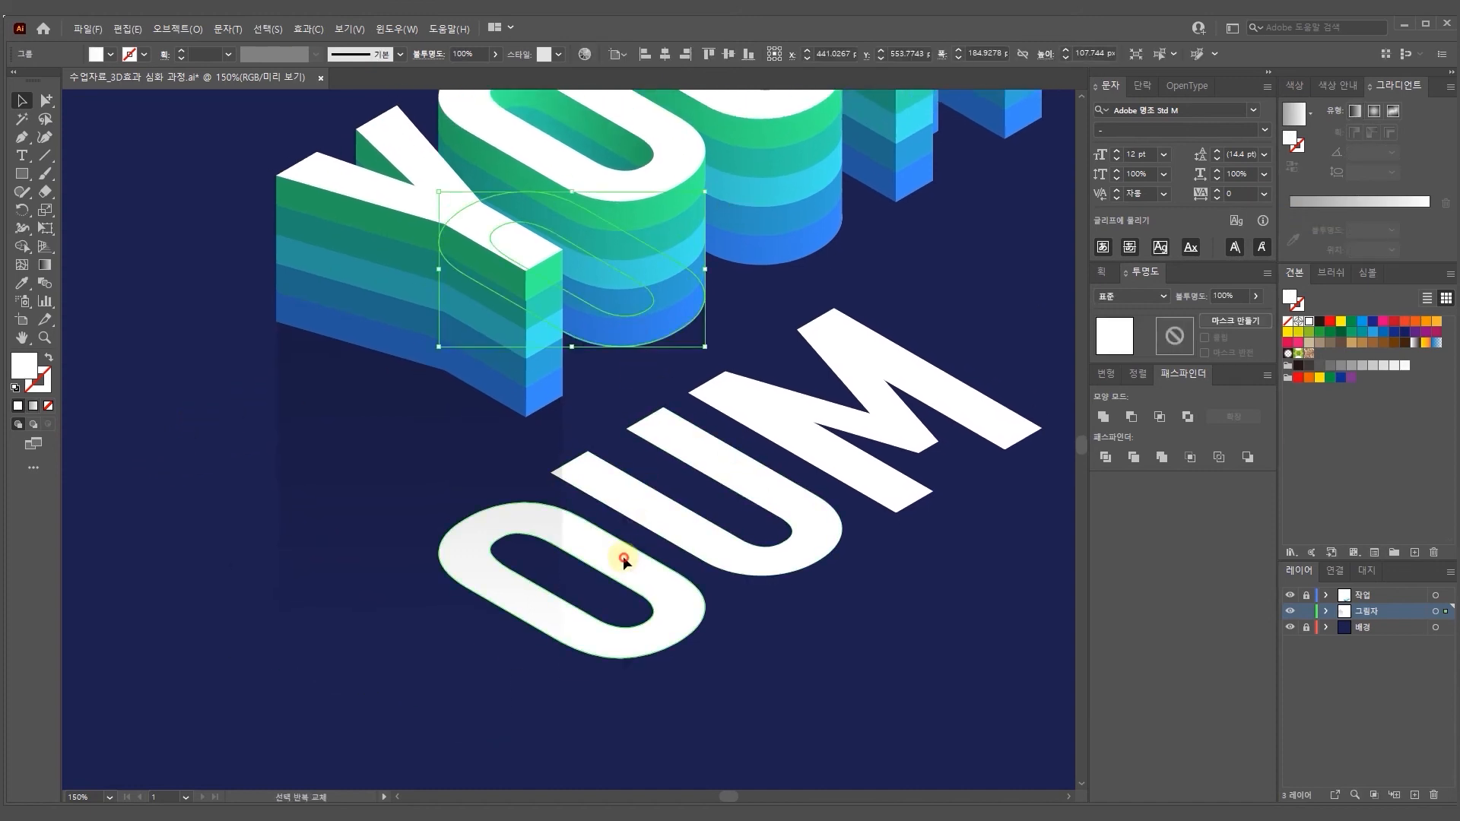
shift+click(624, 556)
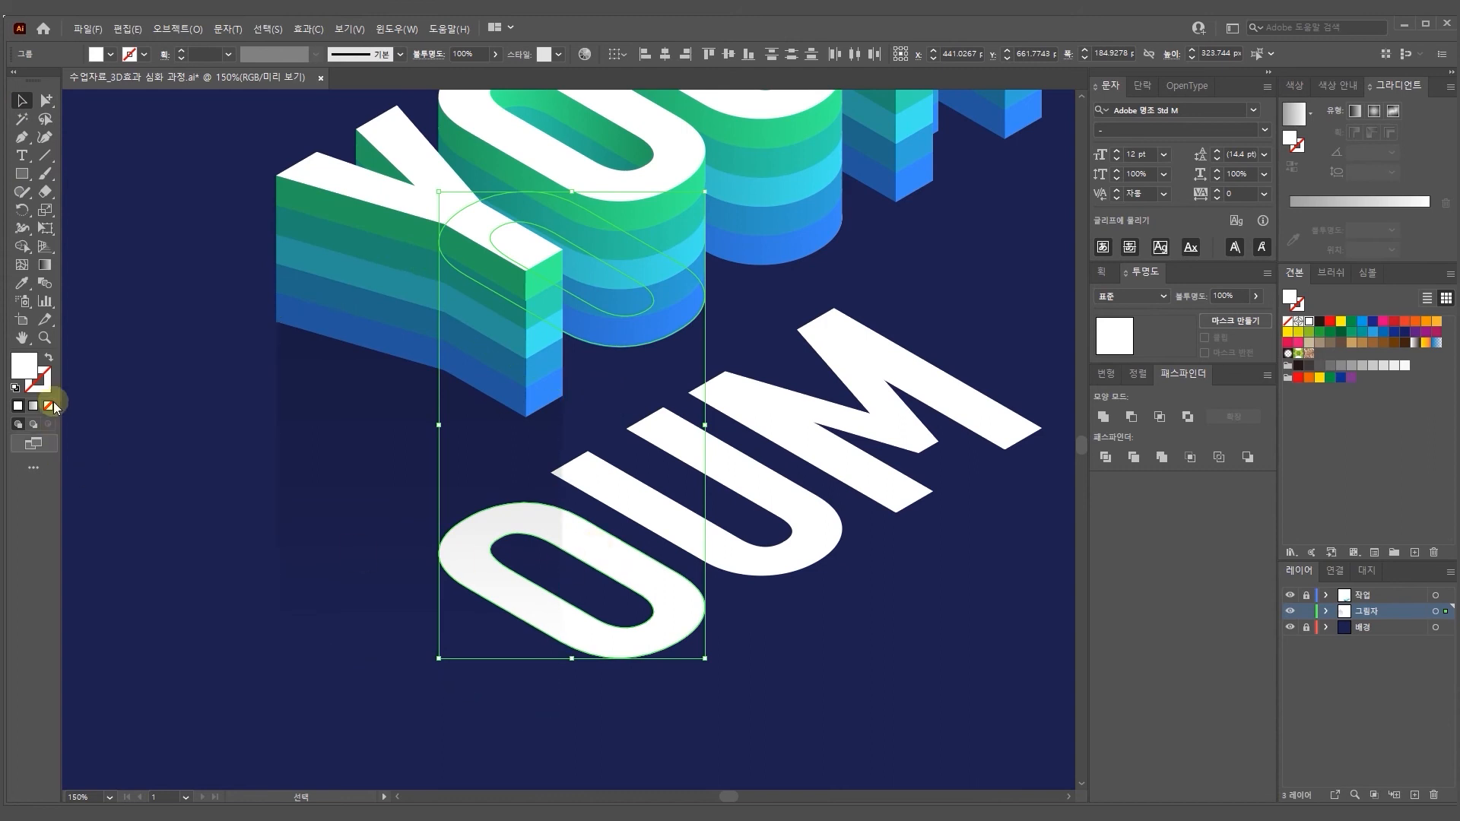
double_click(45, 282)
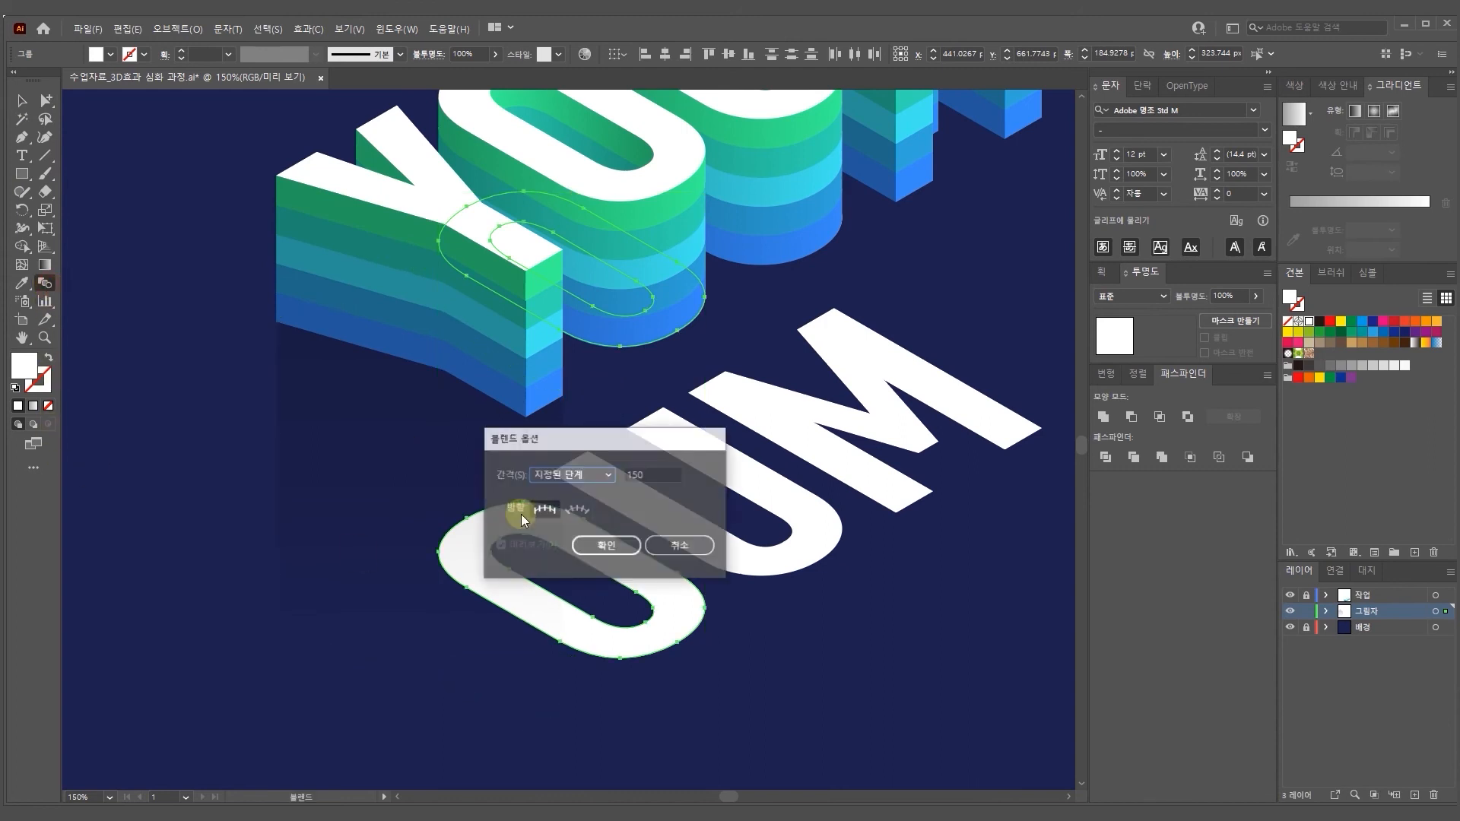
click(604, 547)
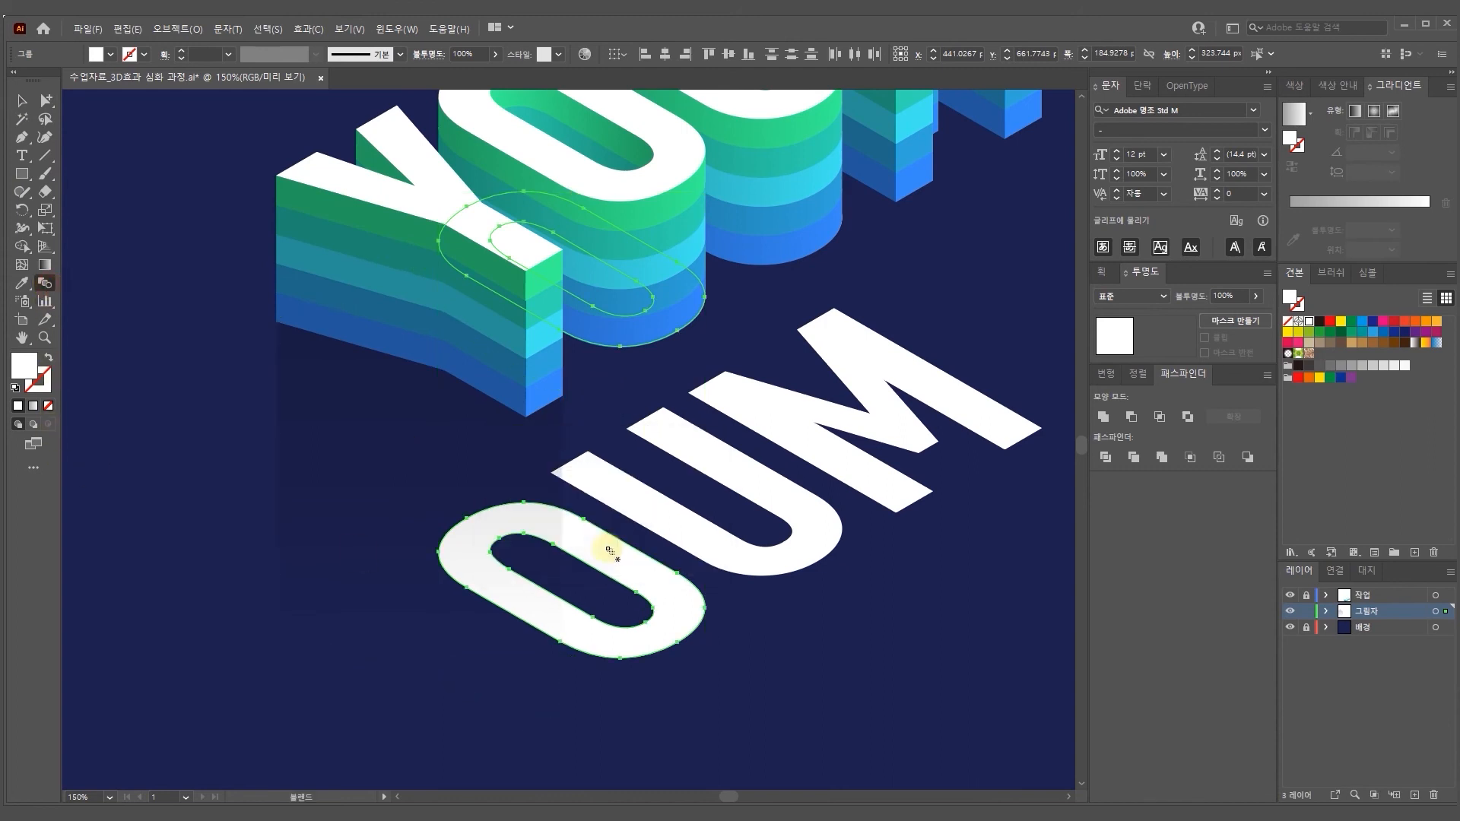
key(ctrl)
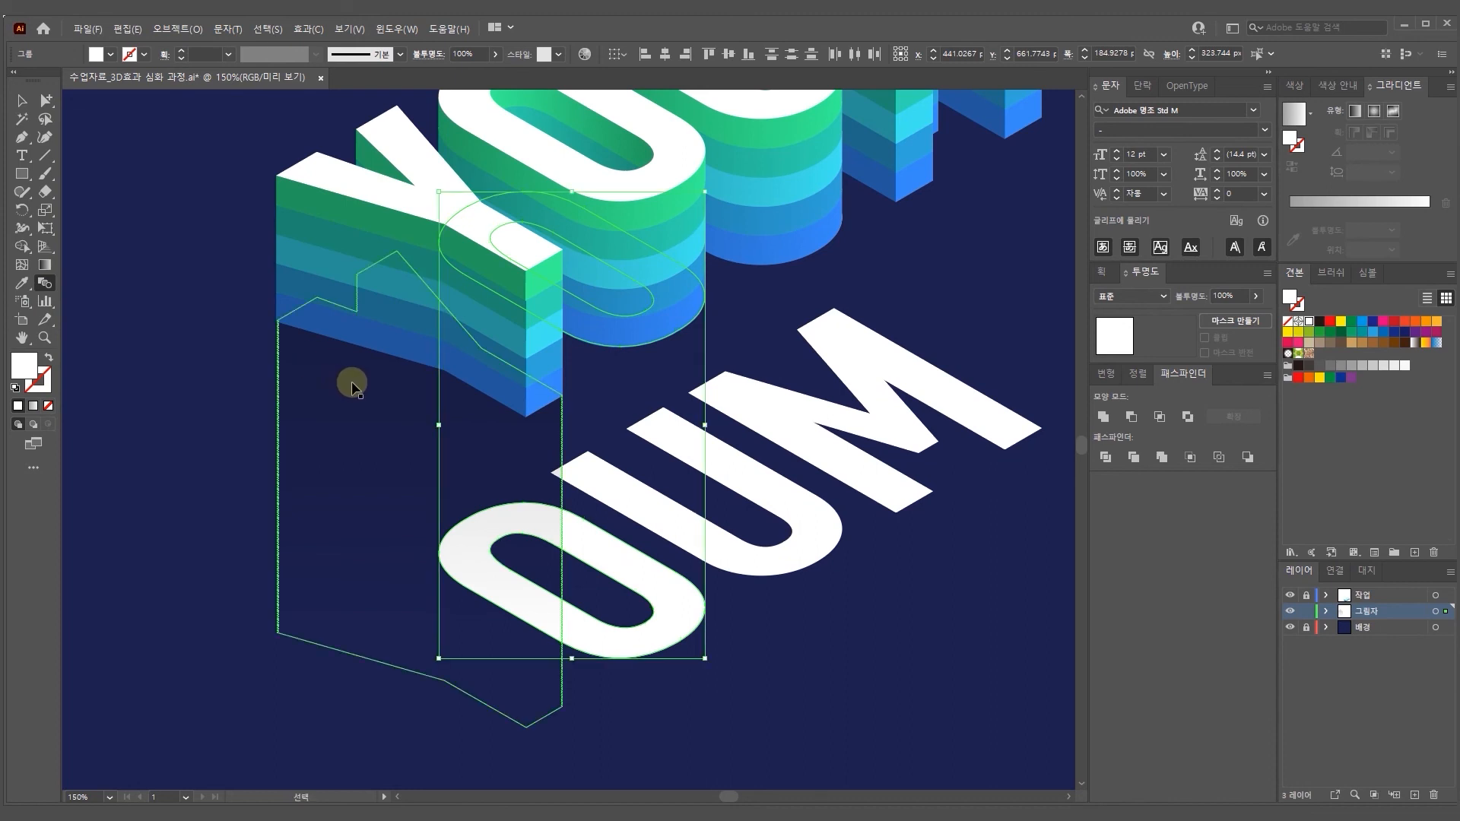
key(ctrl+alt+b)
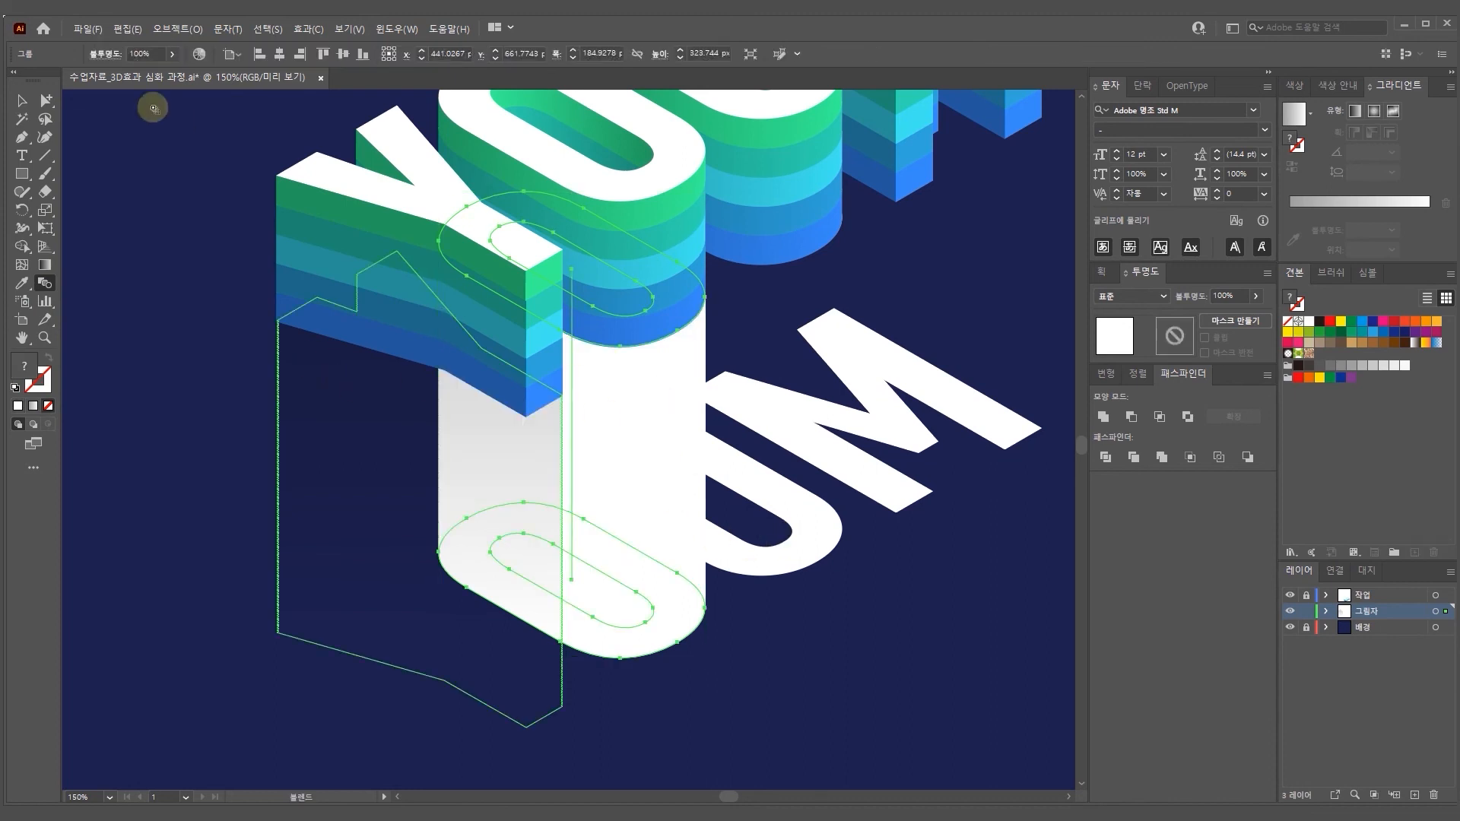
Expand the O blend with the object and fill options enabled and merge the result into one shape
click(165, 30)
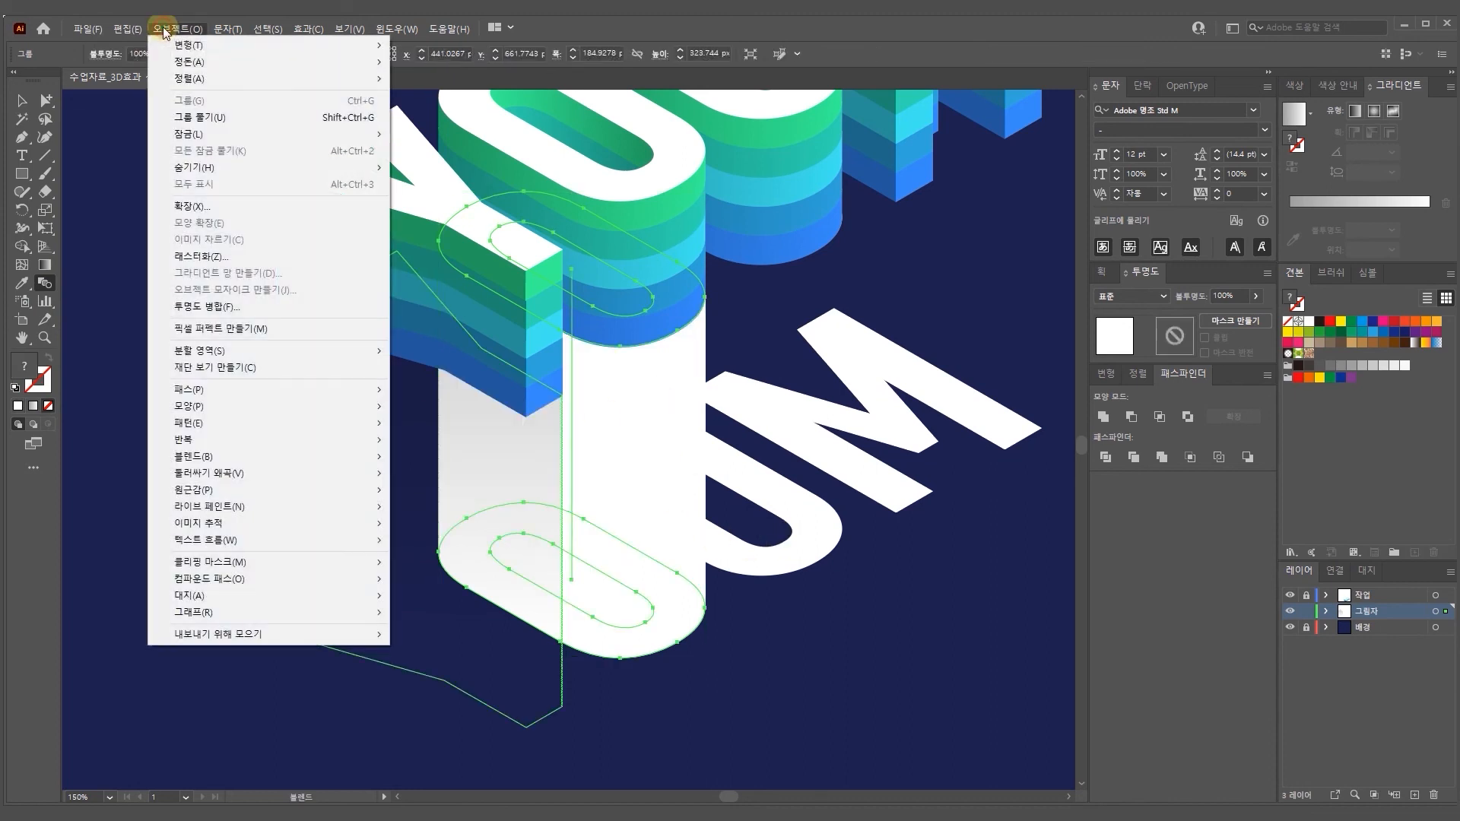
click(195, 202)
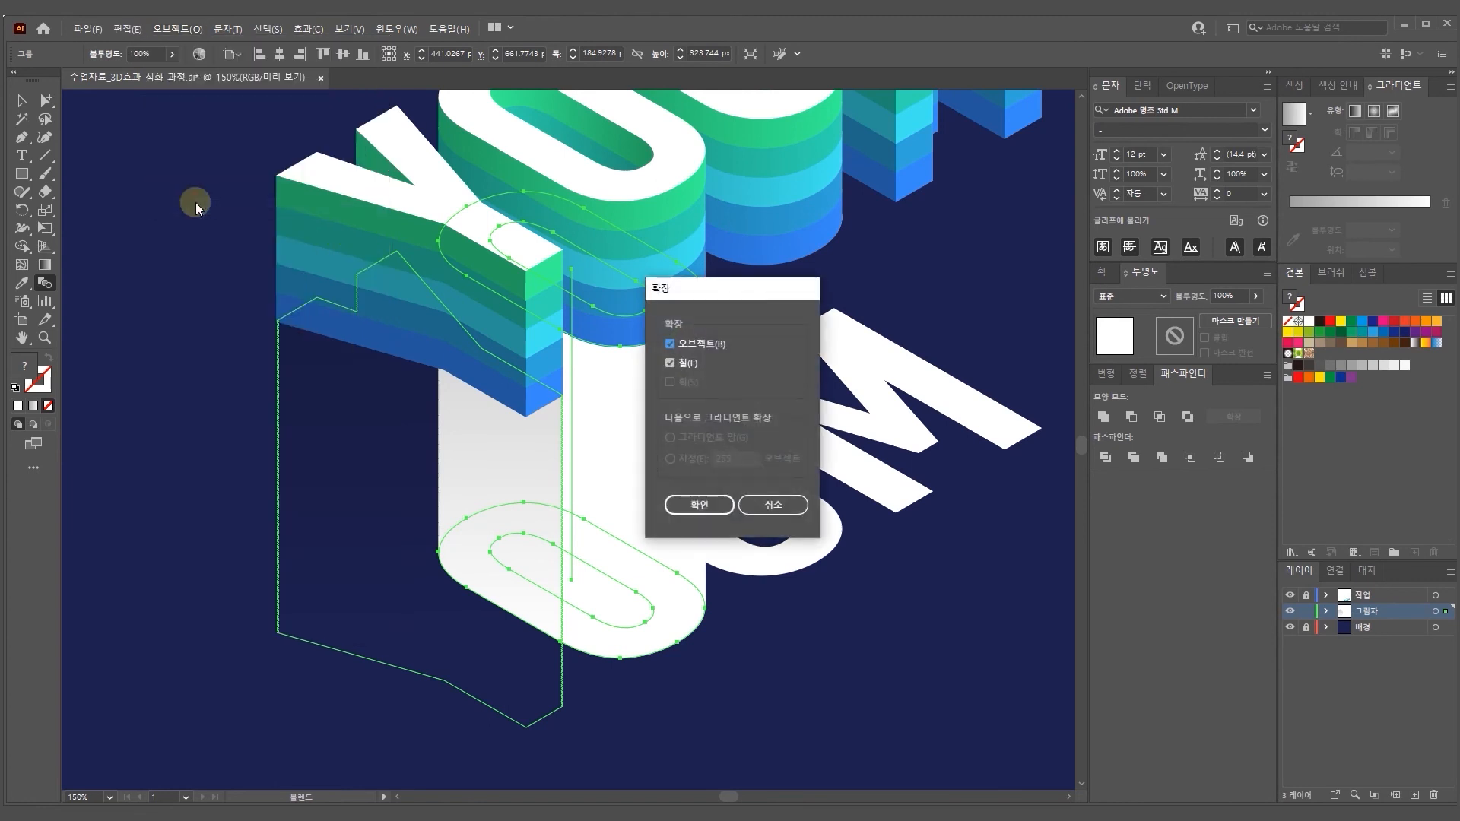
click(701, 505)
click(22, 101)
click(642, 494)
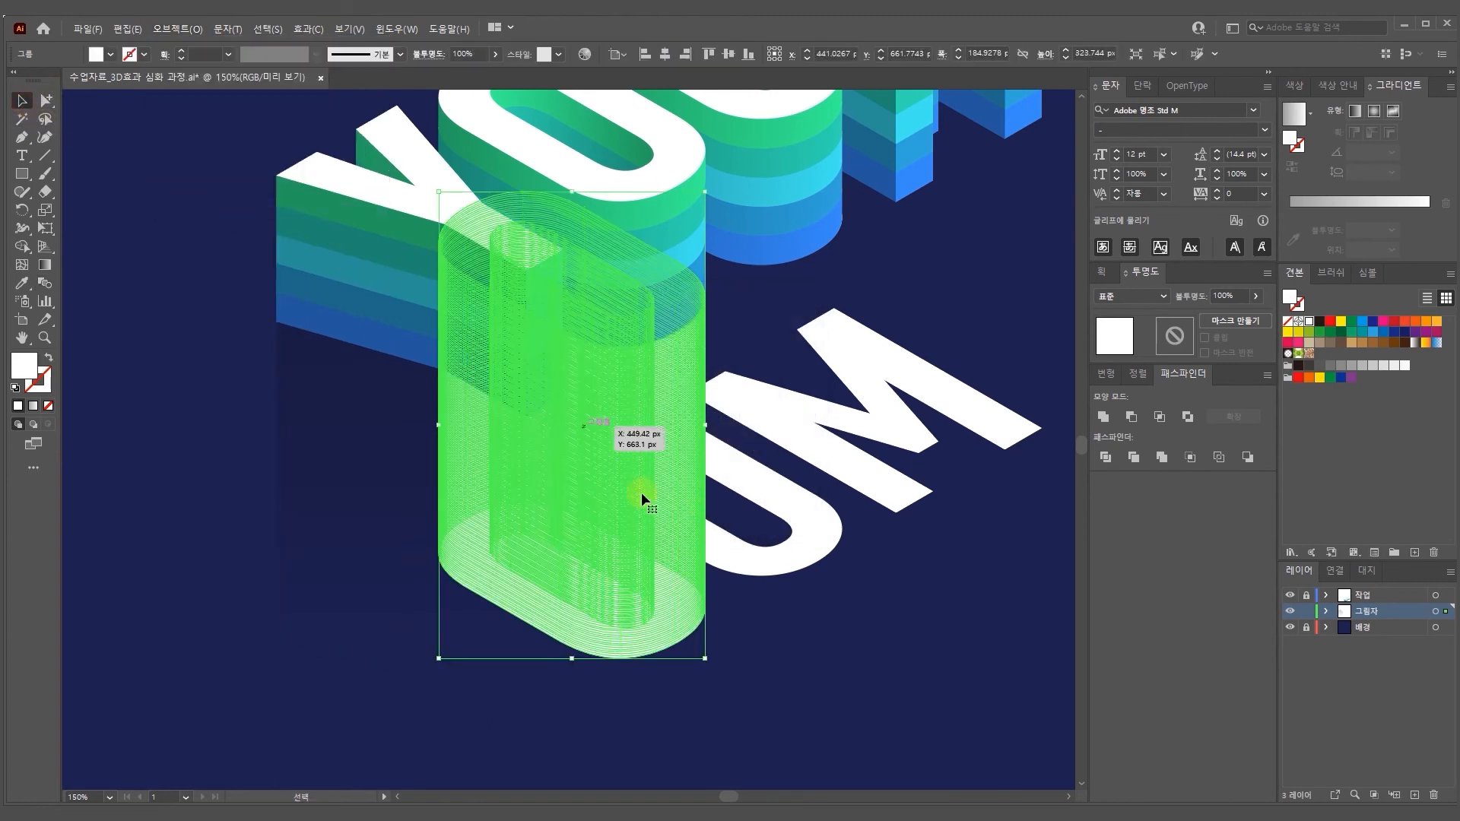
click(1101, 418)
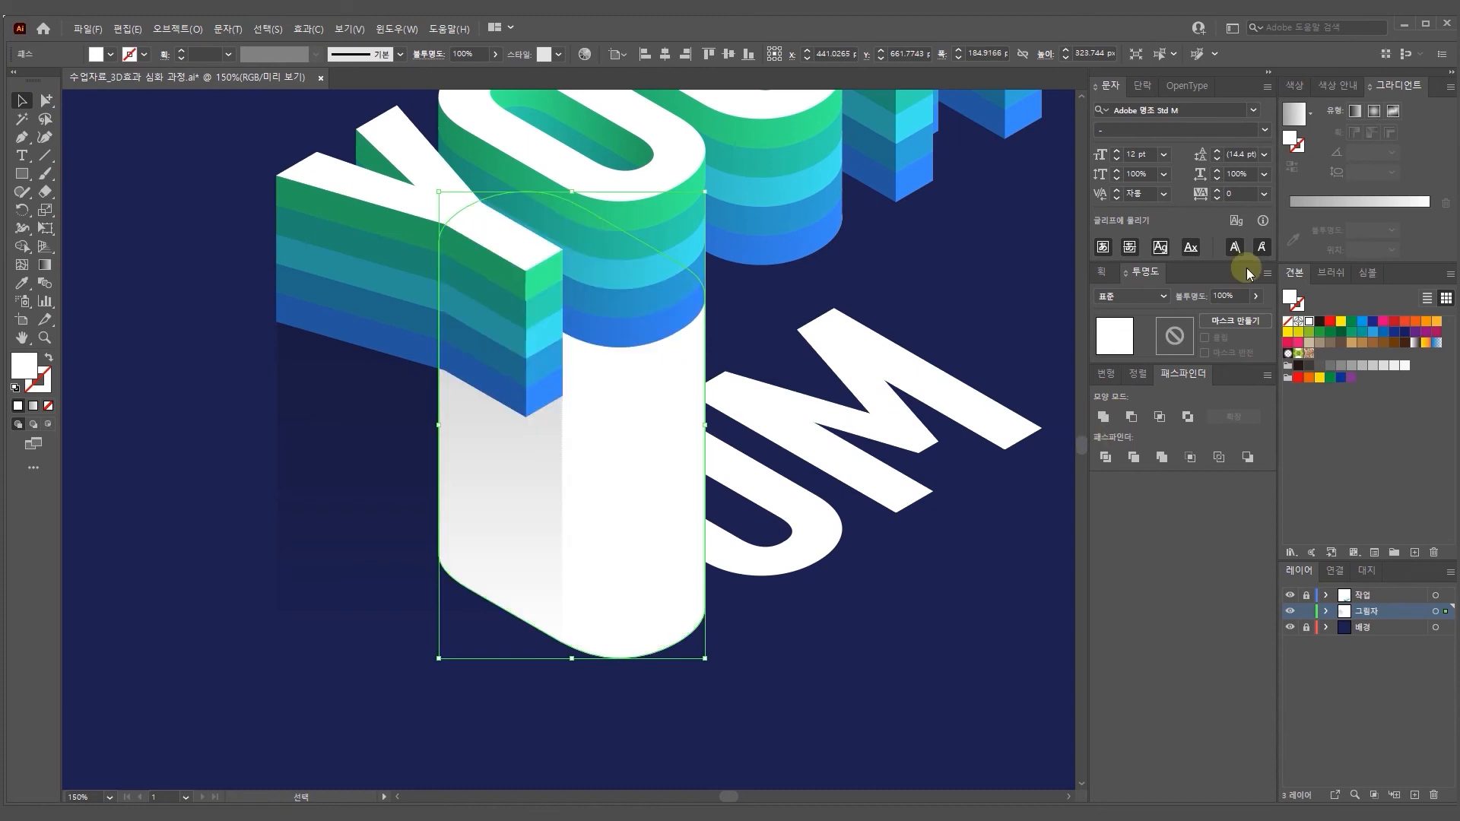
Fill the merged O shadow with the grey-to-white linear gradient and run it straight down from the letter's base
click(1292, 115)
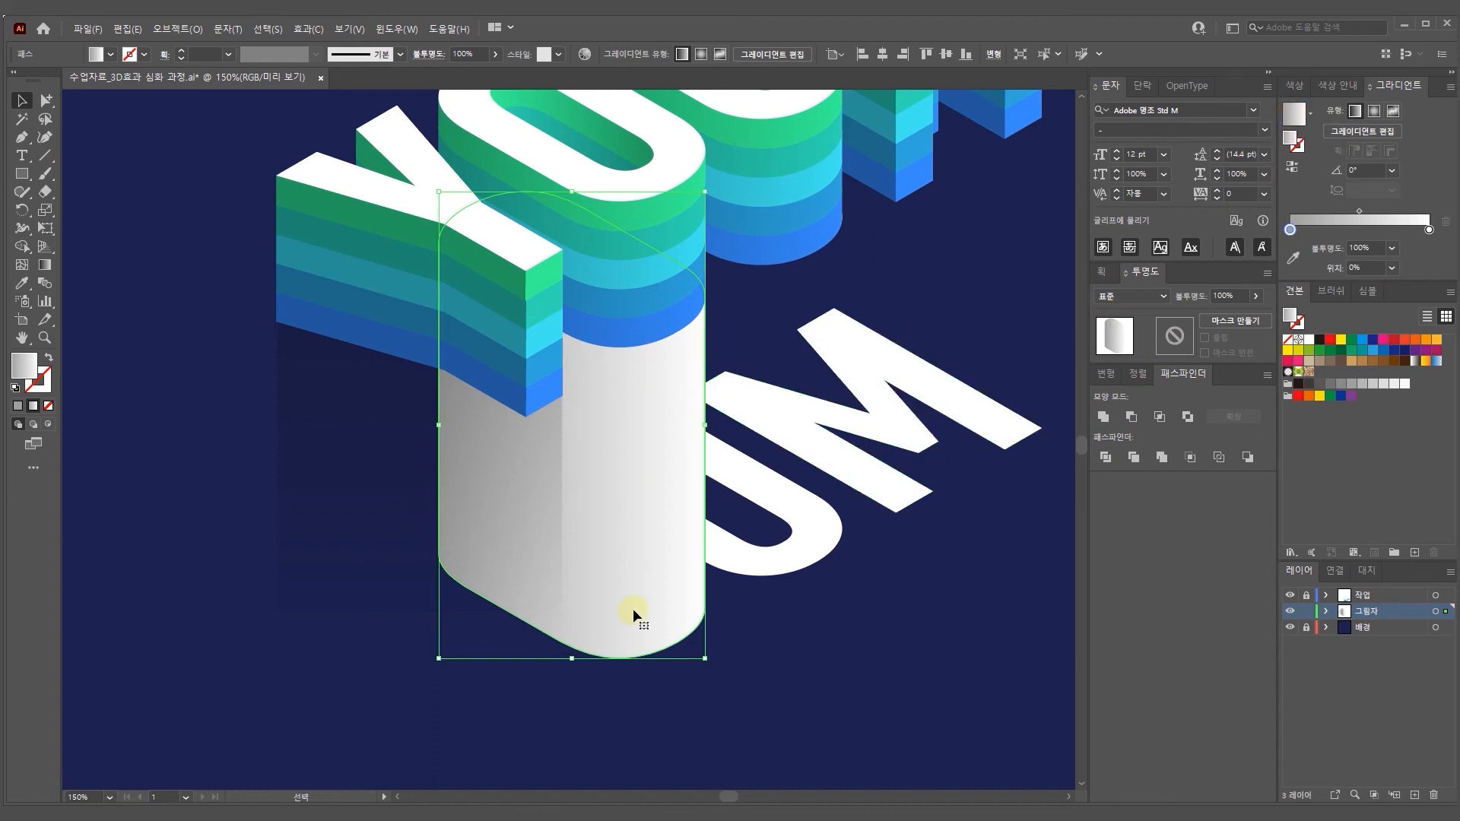
click(46, 263)
mouse_move(605, 336)
mouse_down()
mouse_move(600, 537)
mouse_move(604, 522)
mouse_up()
key(v)
Set the O shadow's blending mode to 곱하기 and its opacity to 40%
click(1149, 297)
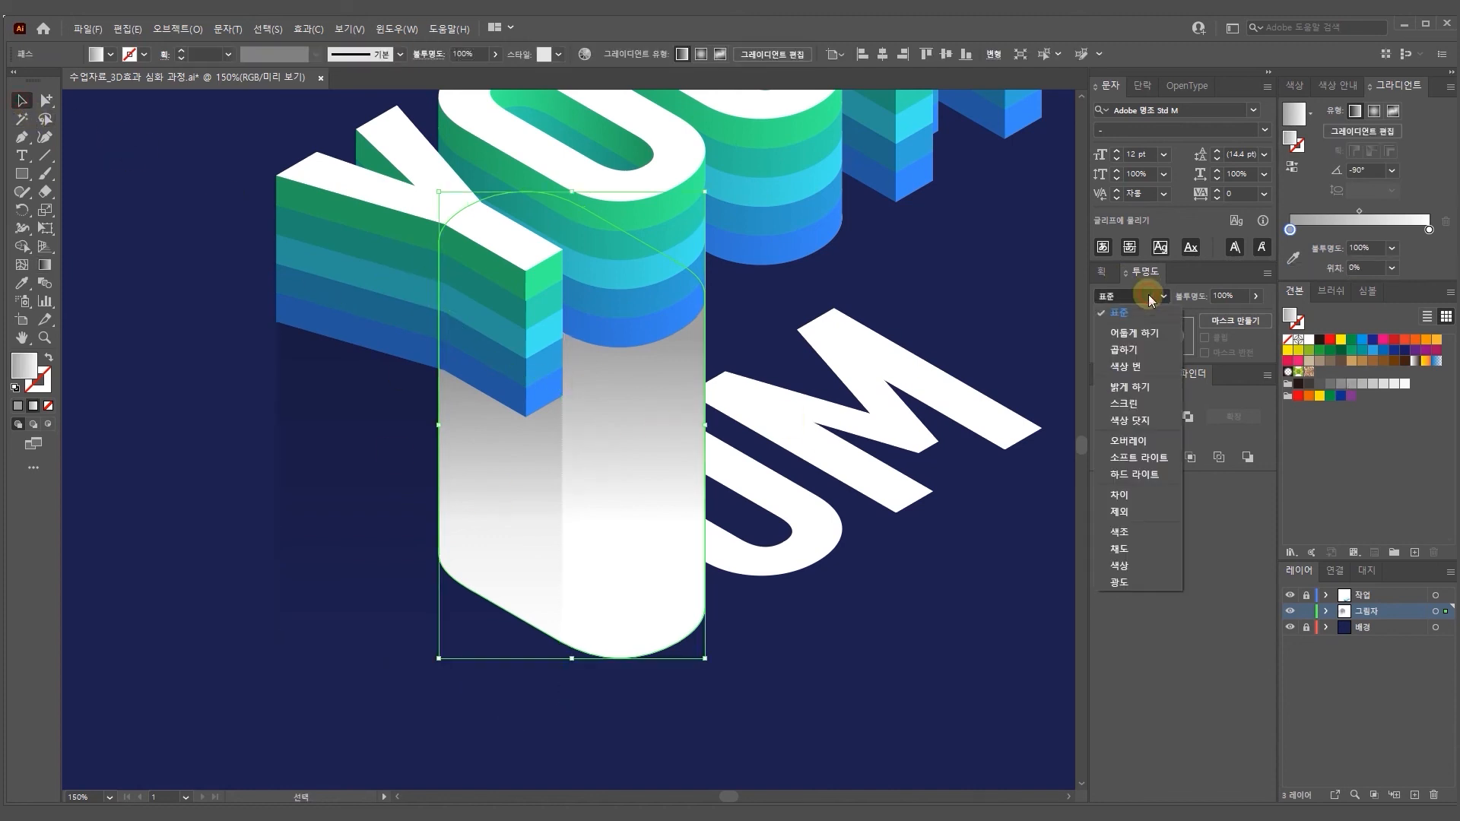
click(1145, 350)
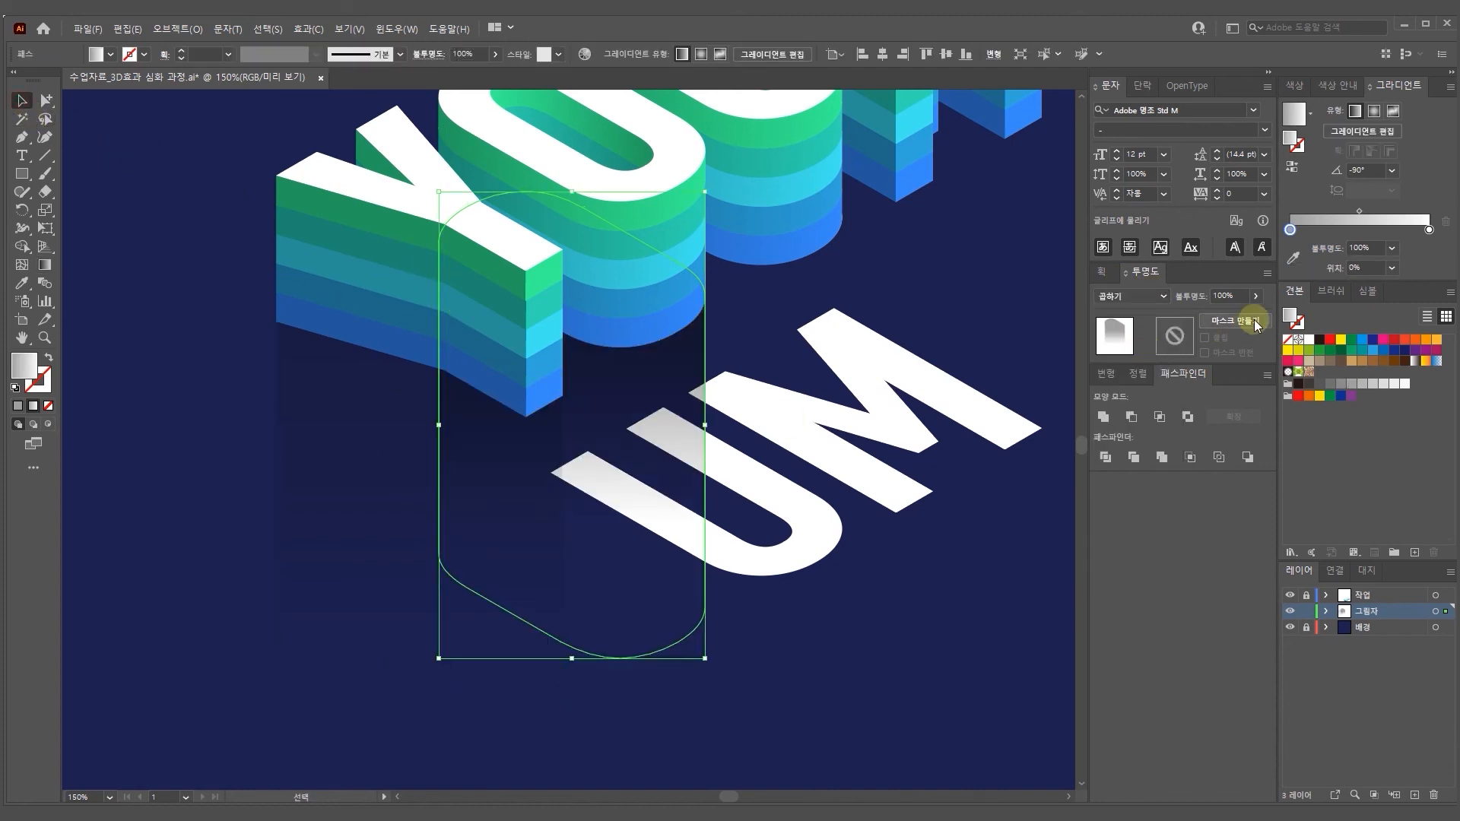
click(1227, 295)
text(40)
key(Return)
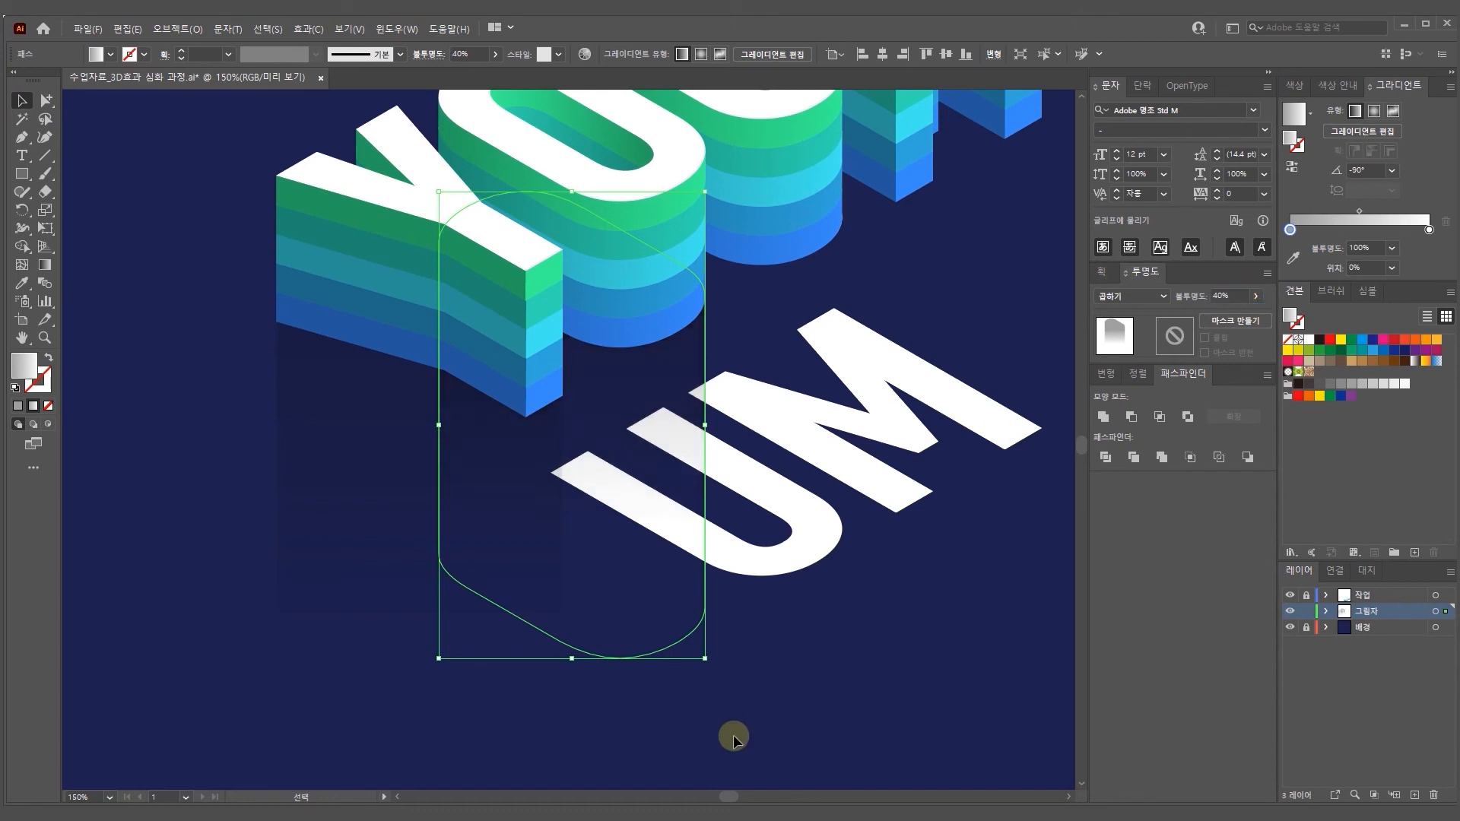
Blend the upper and lower U shapes on the 그림자 layer using 지정된 단계 spacing with 150 steps
click(846, 686)
drag(891, 599, 776, 642)
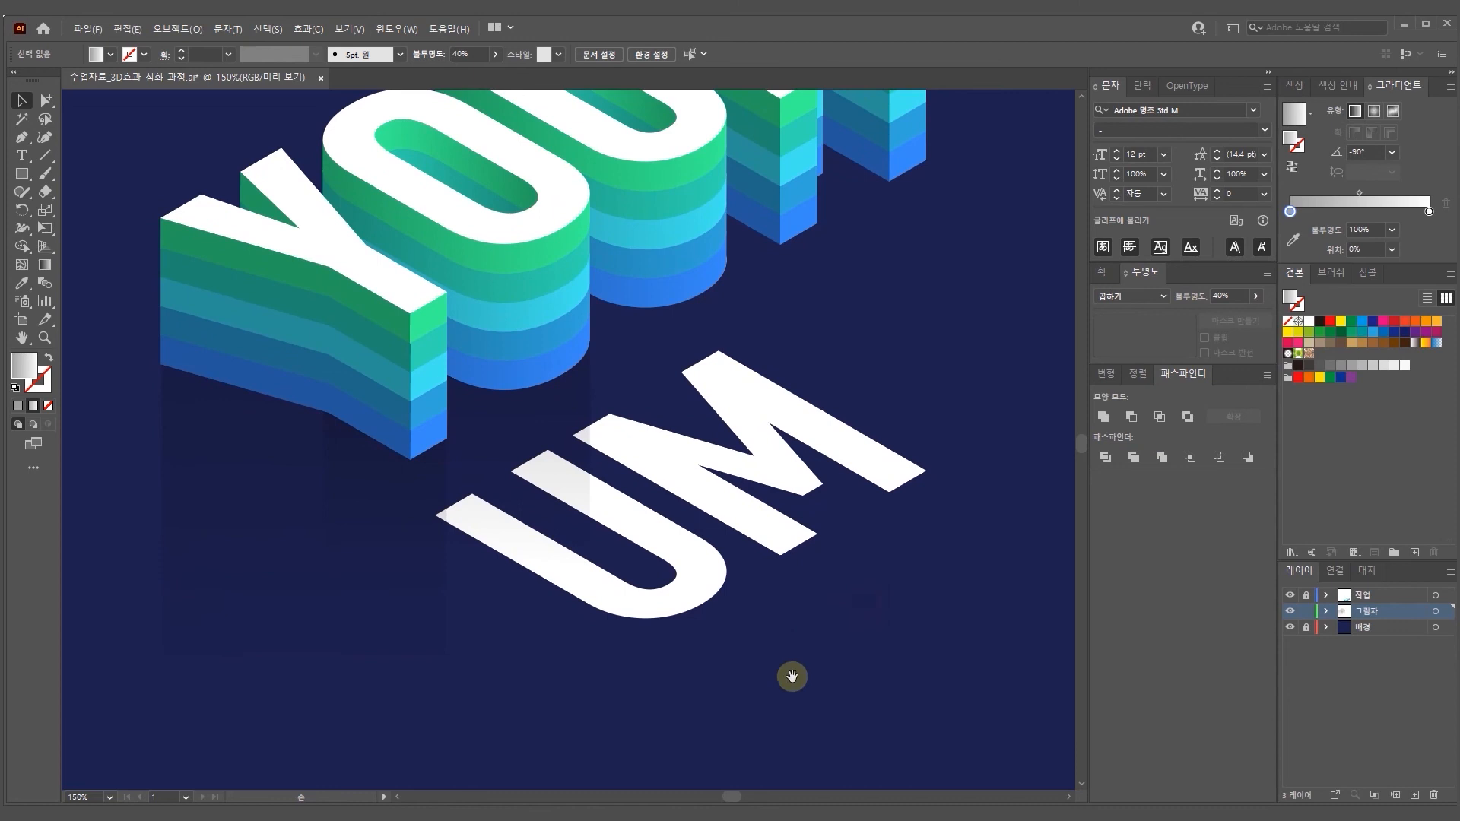
click(684, 296)
shift+click(668, 502)
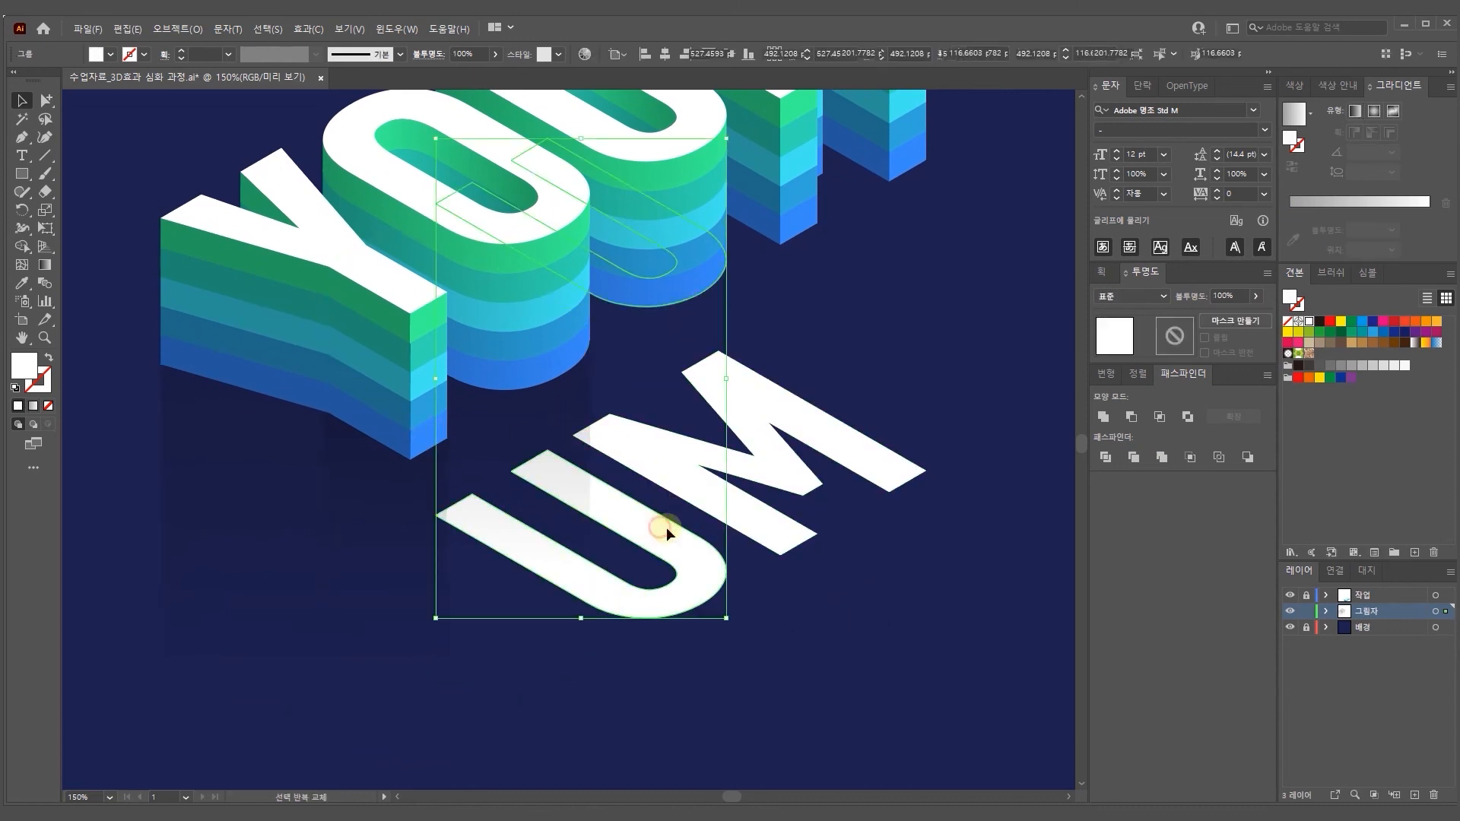
double_click(45, 283)
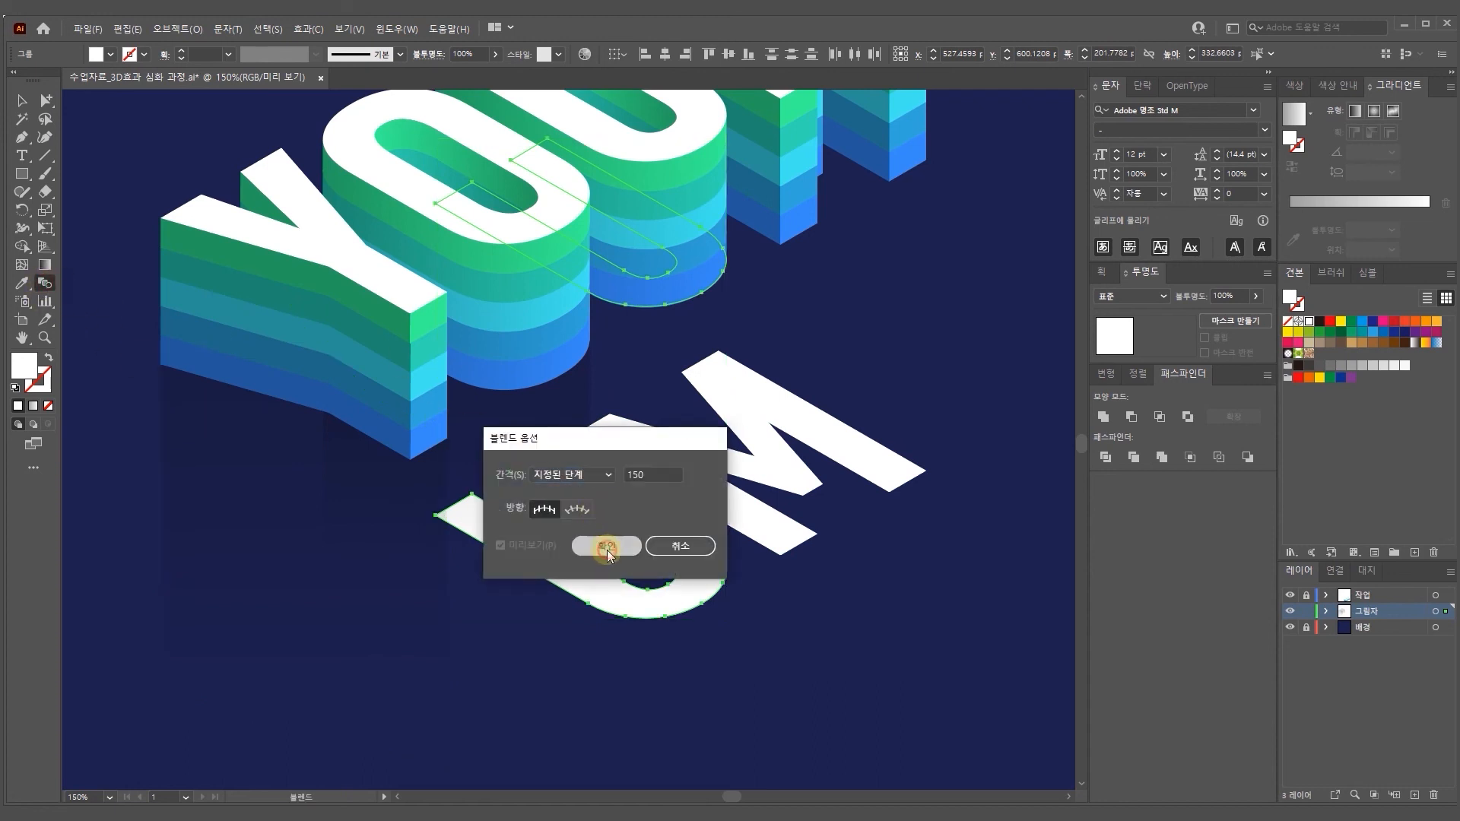
click(606, 548)
key(v)
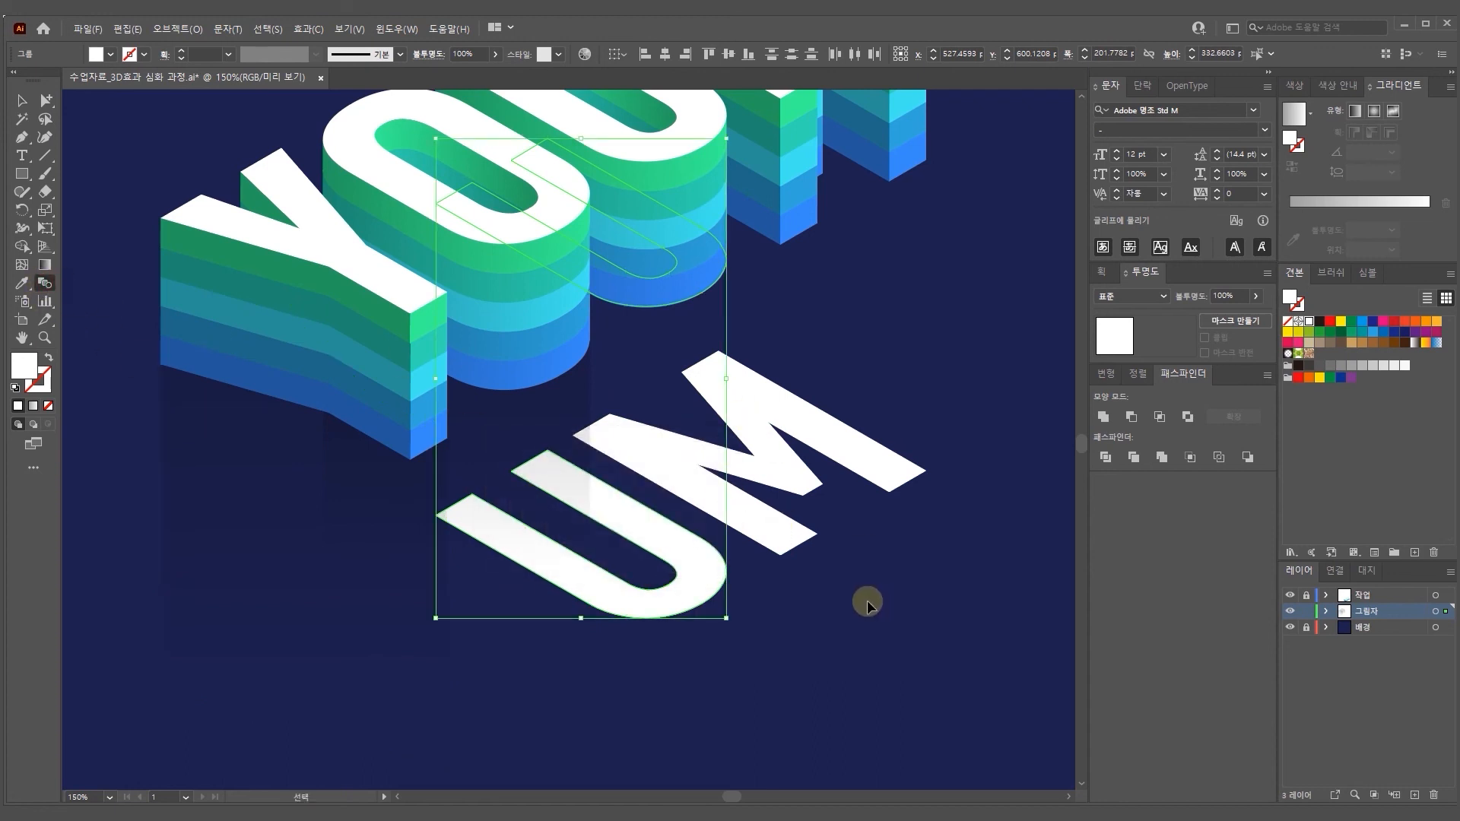
key(ctrl+alt+b)
Expand the U blend and merge the resulting pieces into one shape
click(177, 28)
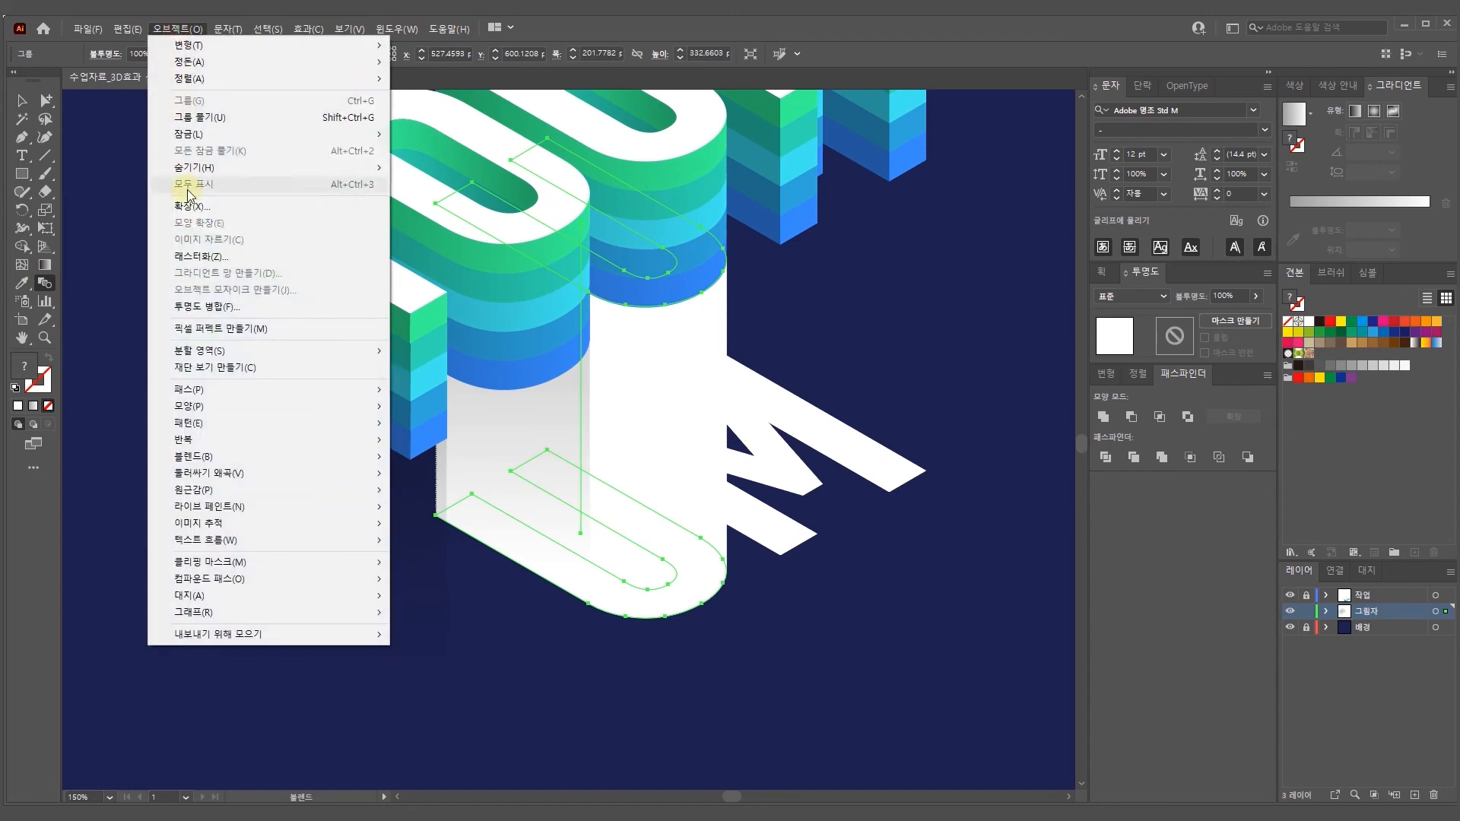
click(191, 205)
click(693, 505)
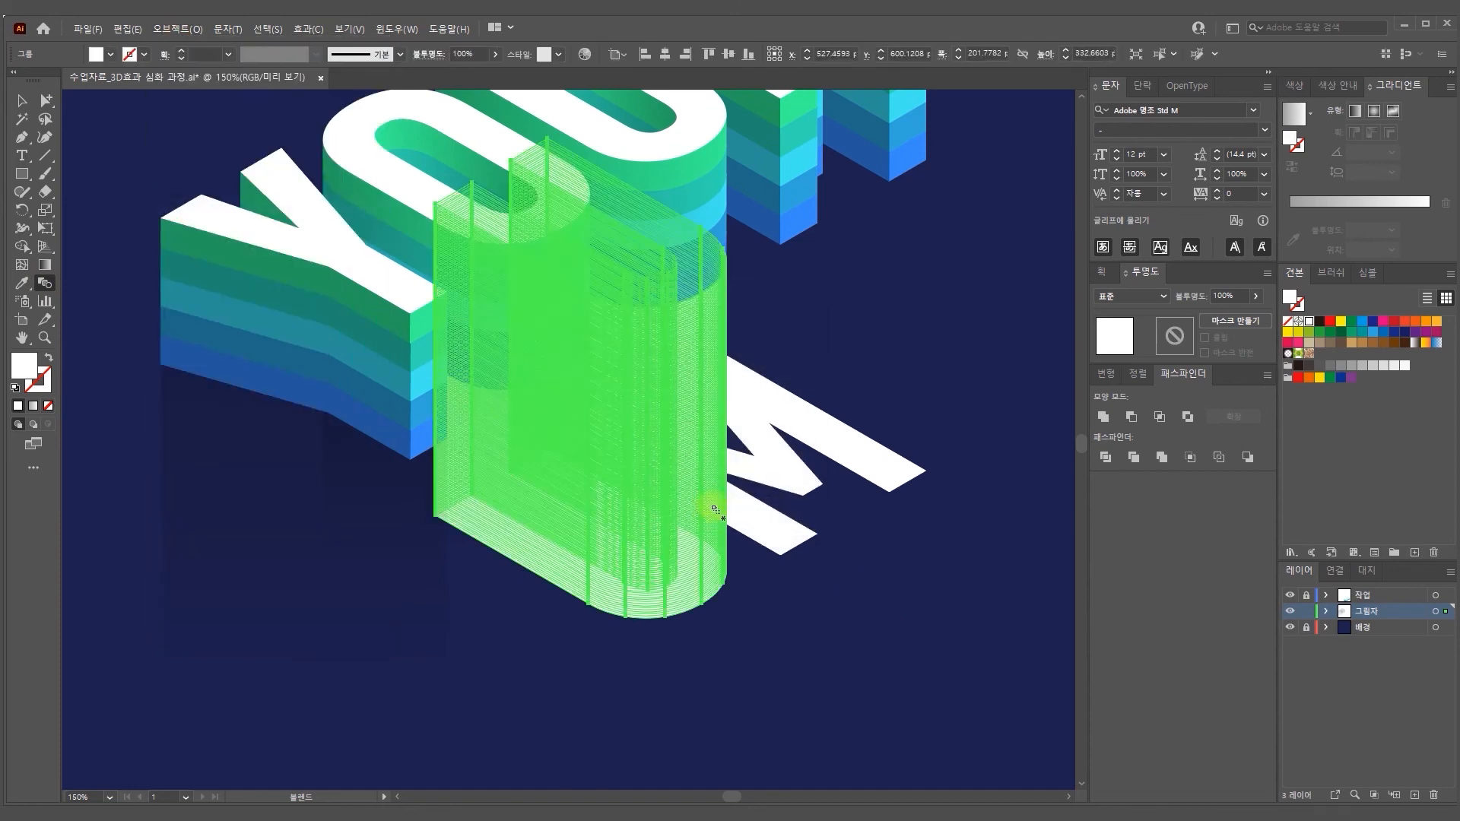
click(1103, 416)
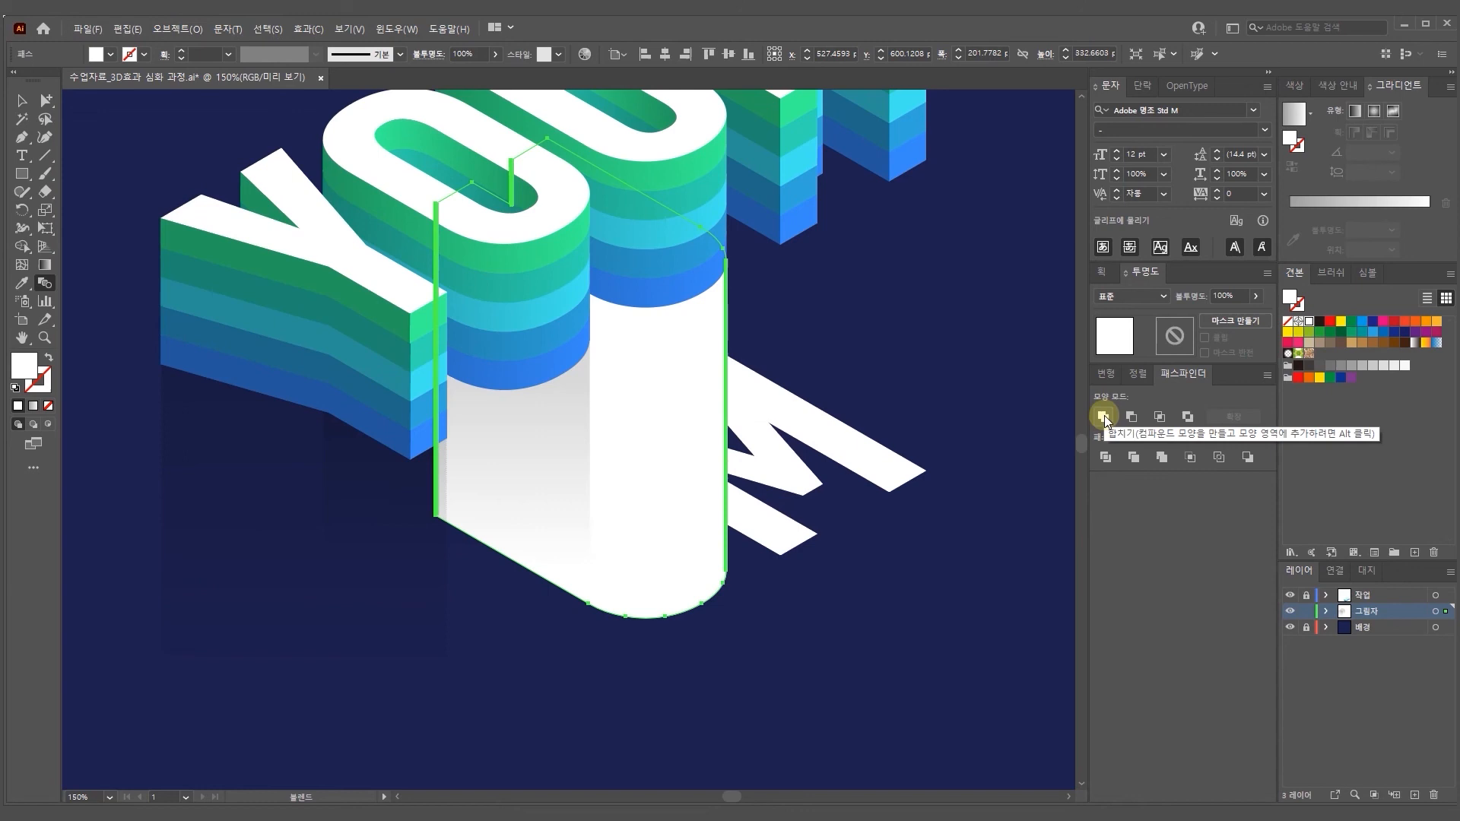
Fill the merged U shadow with the grey-to-white linear gradient and run it straight down from the letter's base
click(1293, 114)
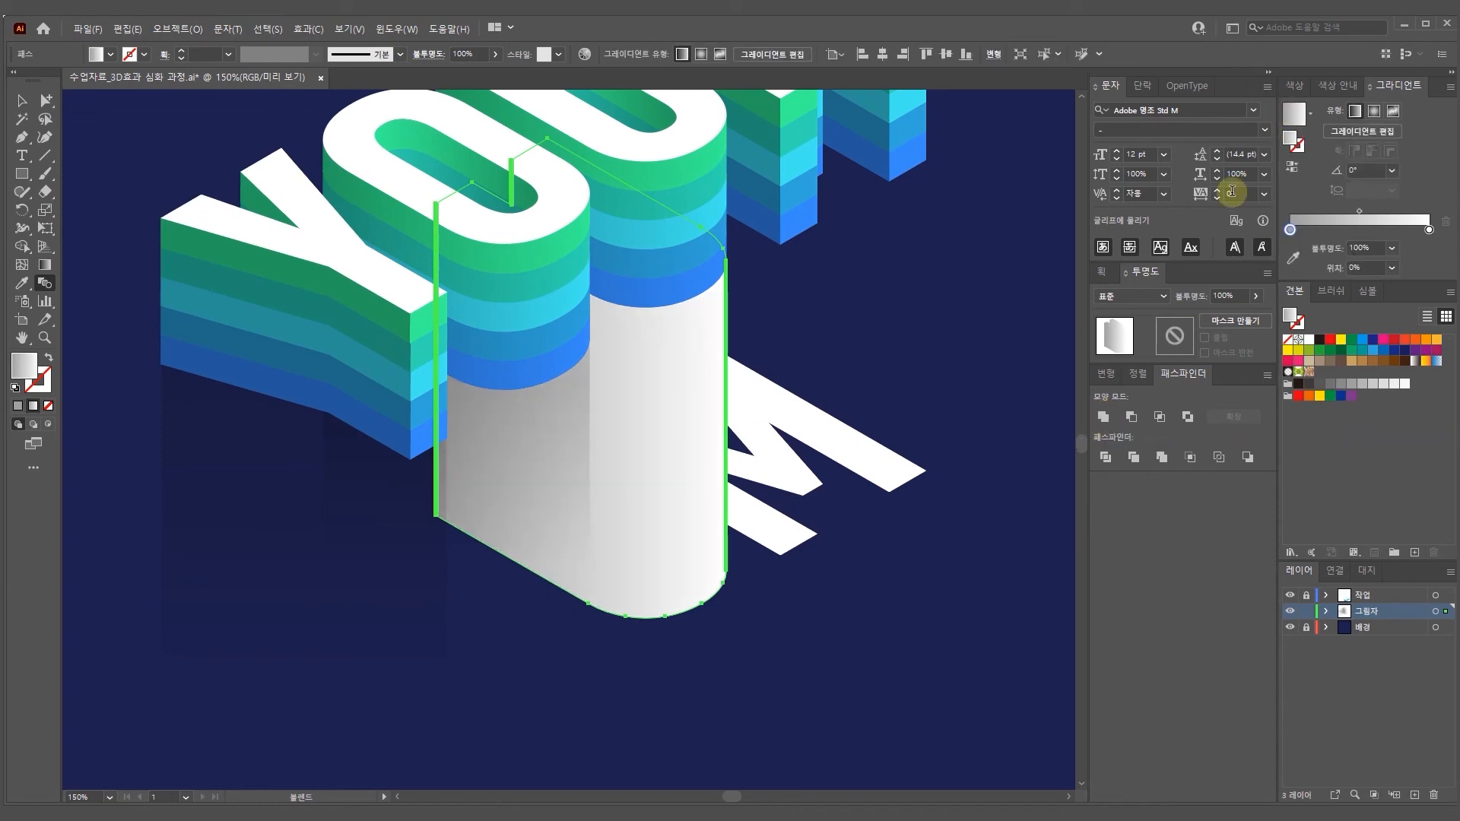
click(46, 265)
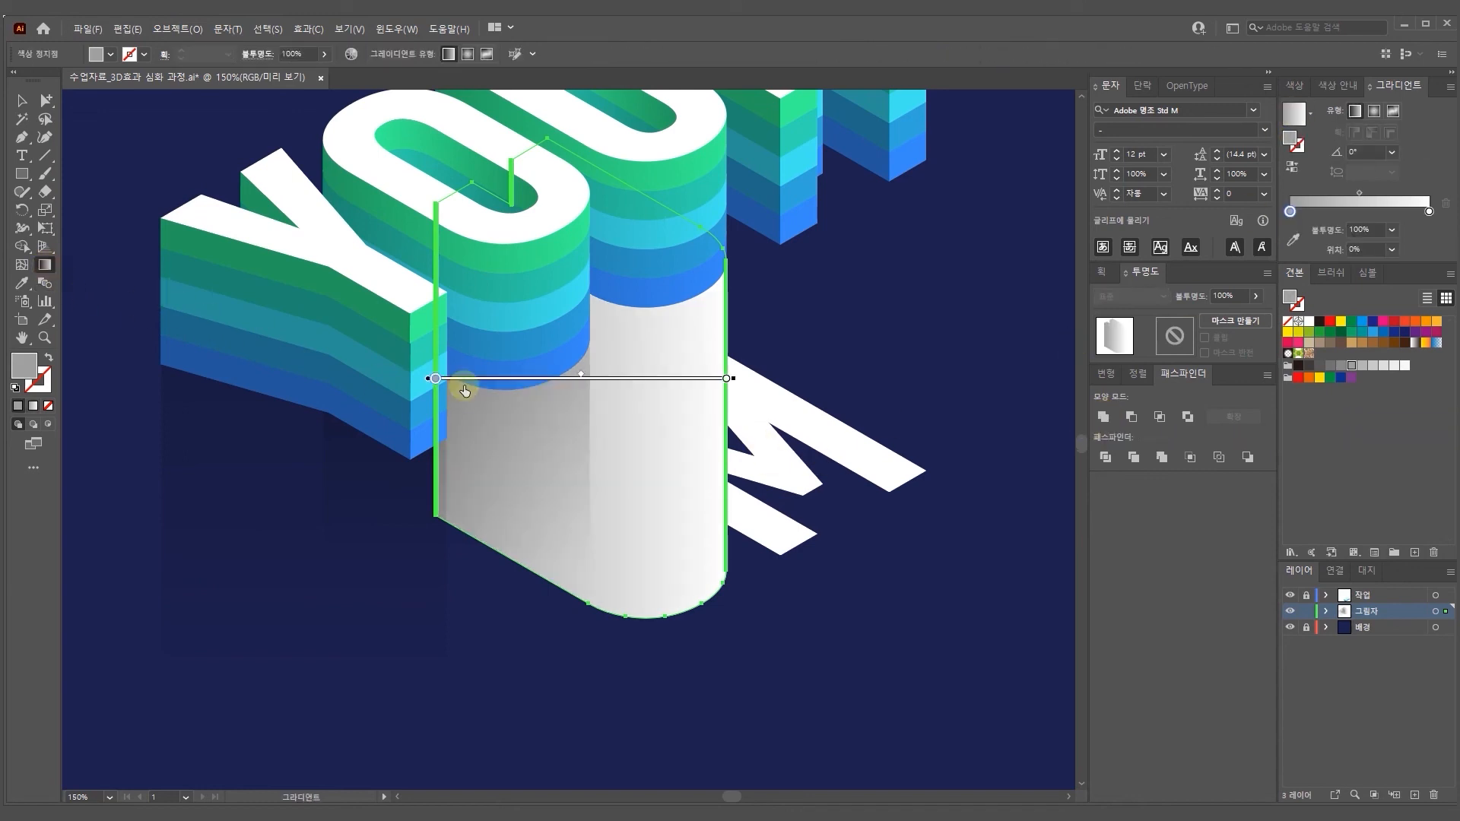
drag(618, 310, 615, 479)
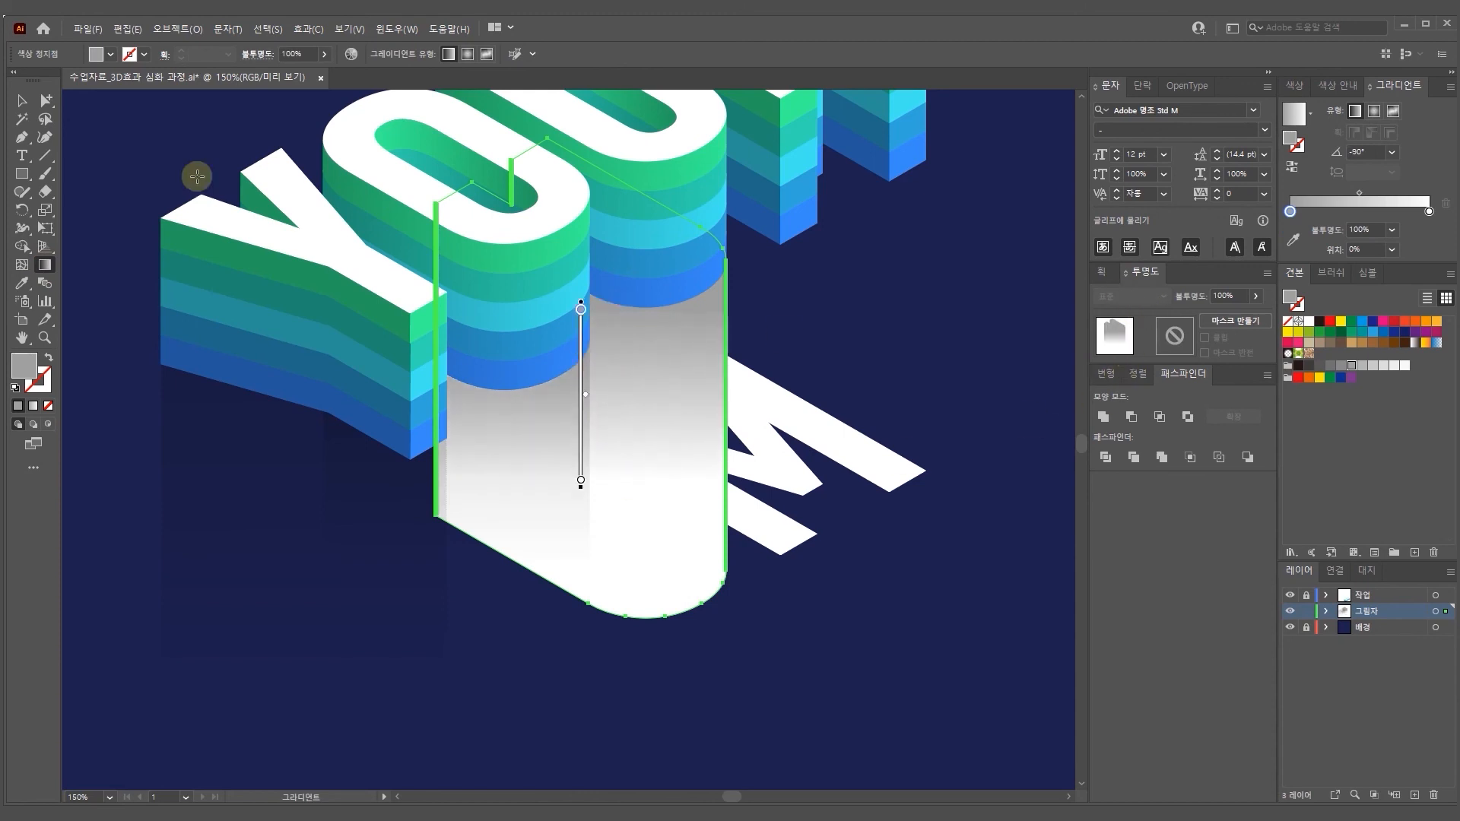
click(22, 99)
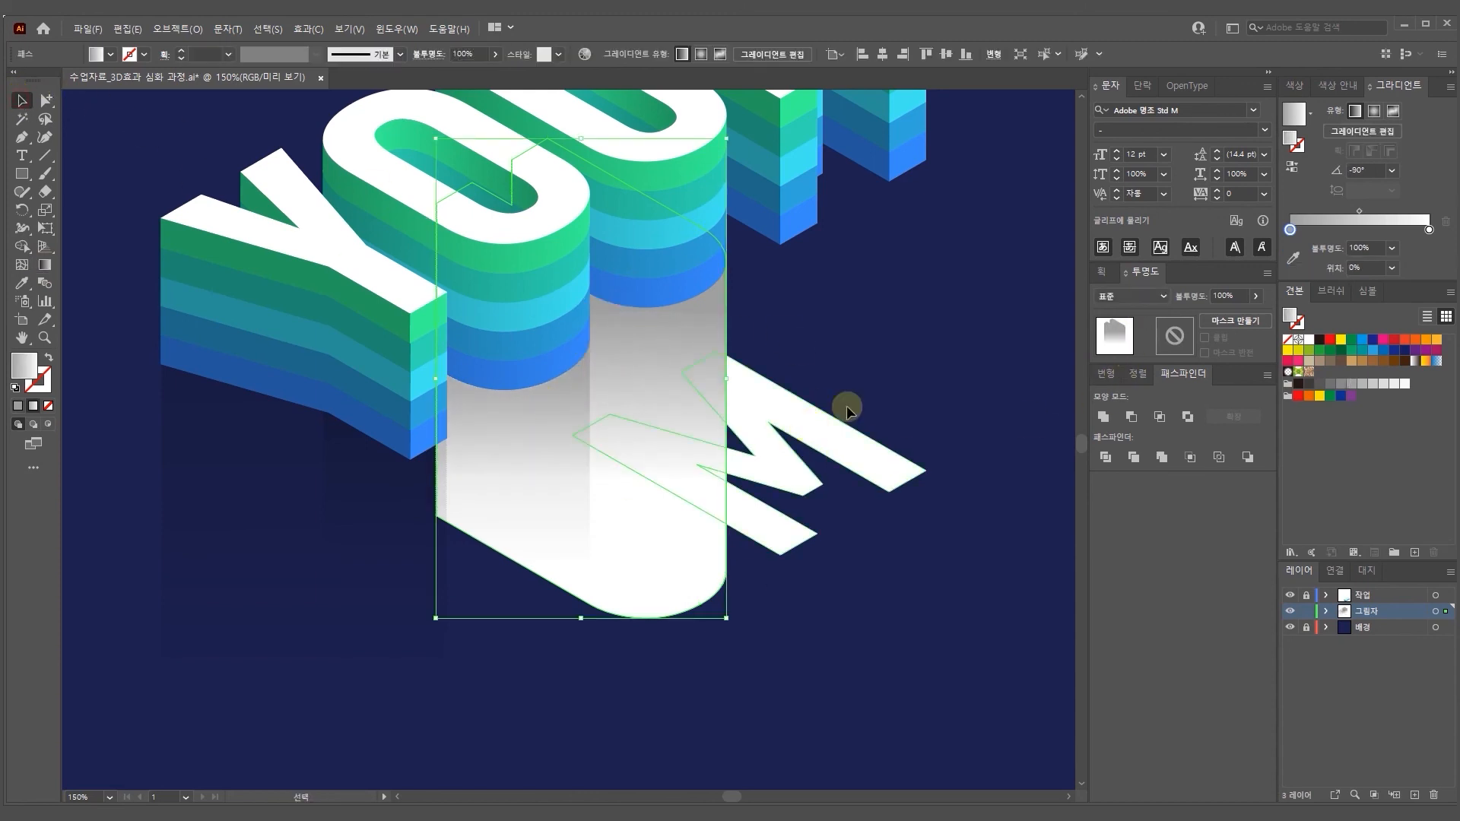
Set the U shadow's blending mode to 곱하기 and its opacity to 40%
click(1142, 298)
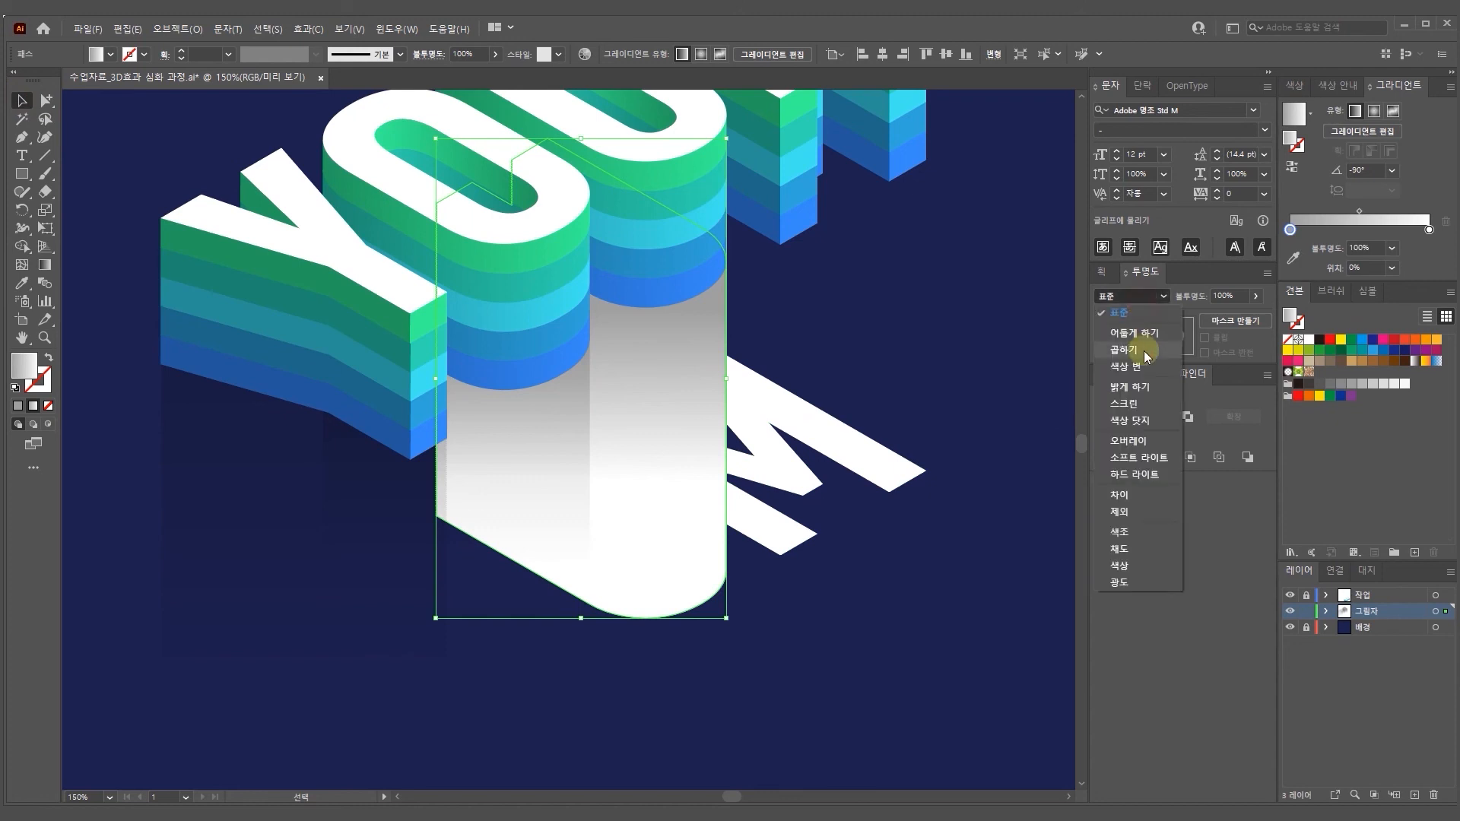
click(1143, 350)
click(1224, 296)
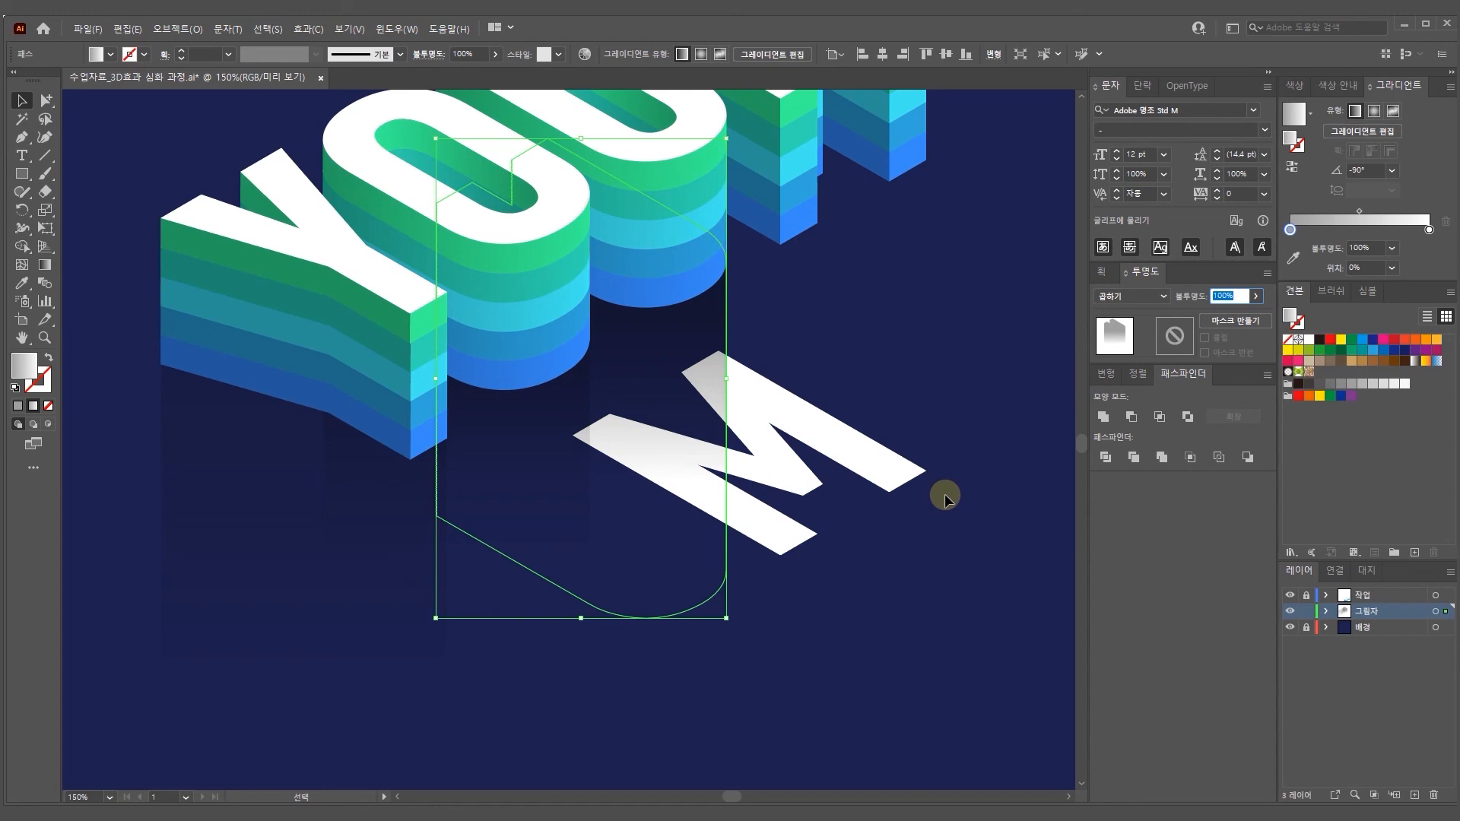
text(40)
key(Return)
Blend the upper and lower M shapes on the 그림자 layer with the same blend options as the U
scroll(824, 385, up, 3)
scroll(824, 384, right, 2)
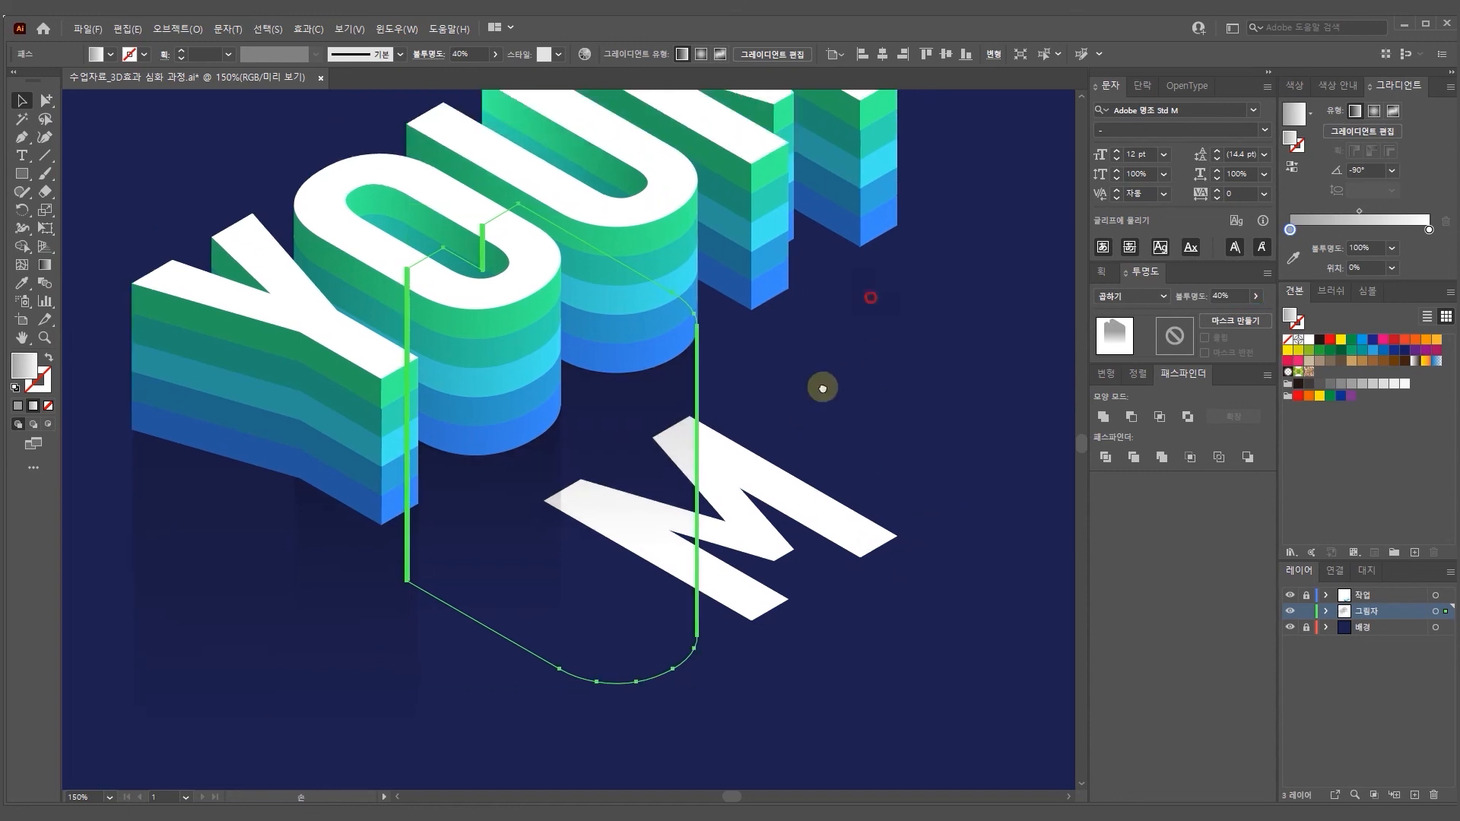
click(727, 332)
click(723, 554)
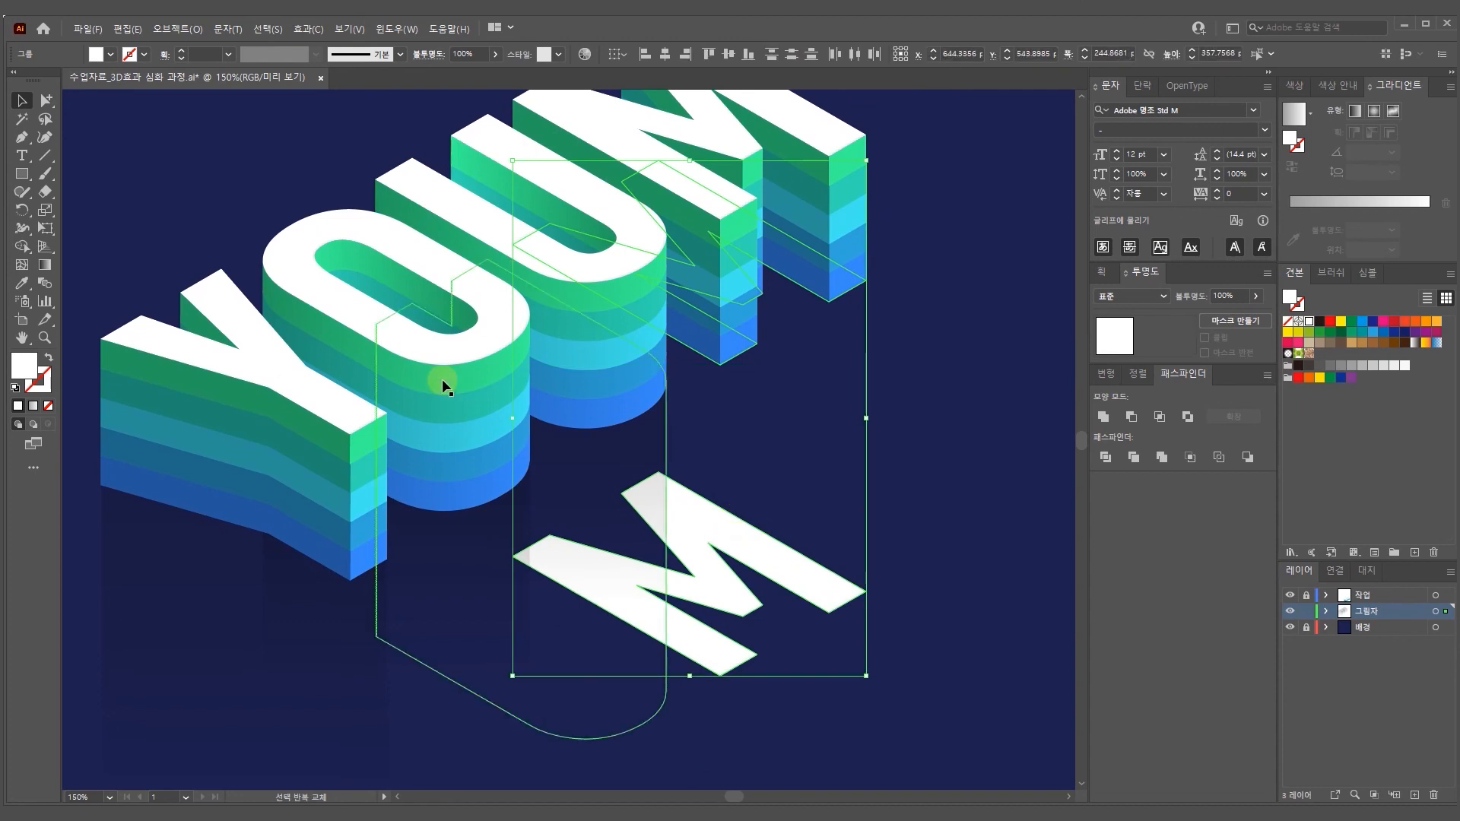
double_click(46, 283)
click(613, 545)
click(424, 391)
click(482, 381)
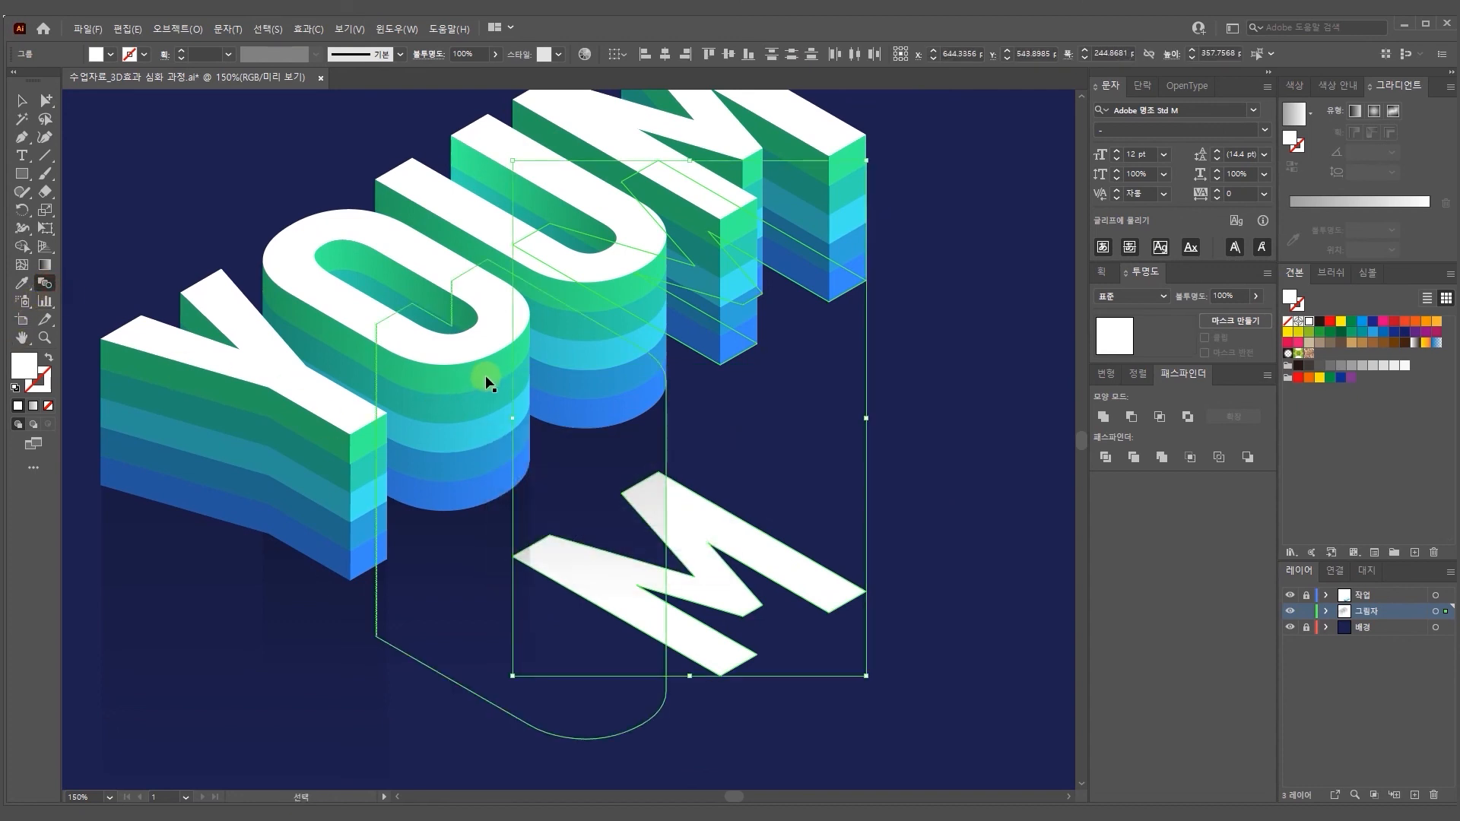
Expand the M blend with the 오브젝트 and 칠 options enabled and merge the result into one shape
click(177, 29)
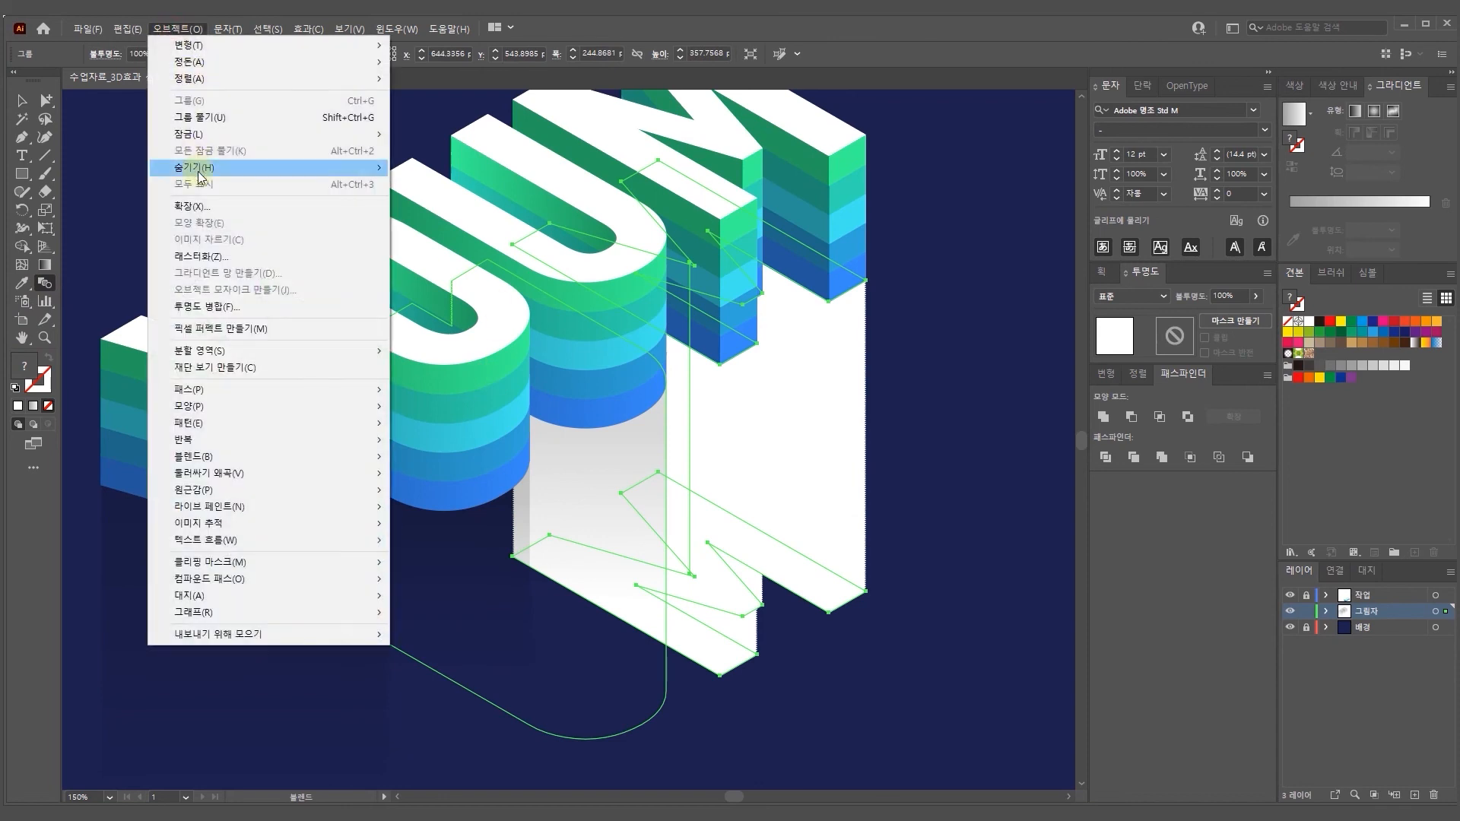
click(194, 207)
click(691, 505)
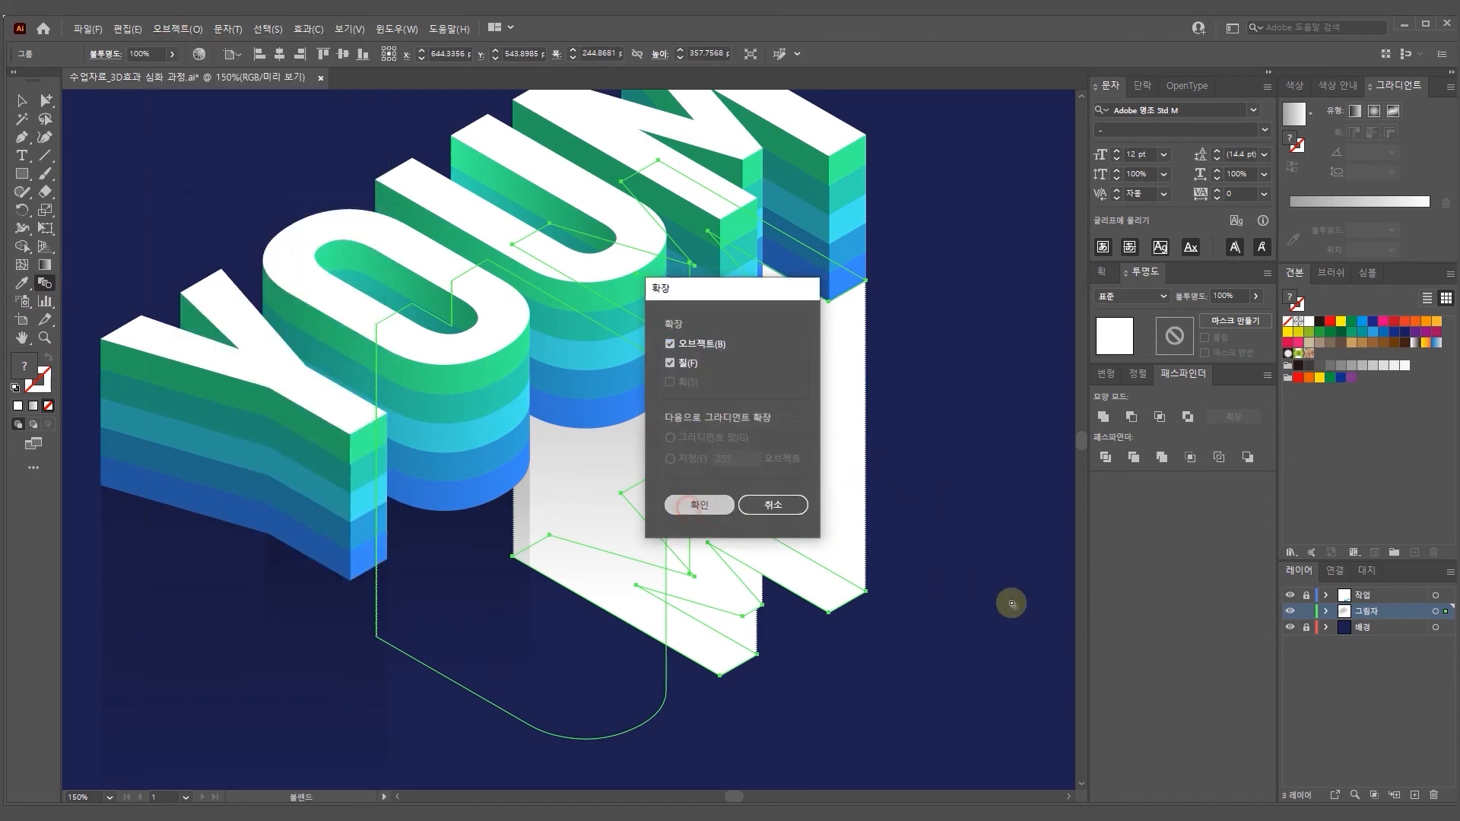
click(1103, 417)
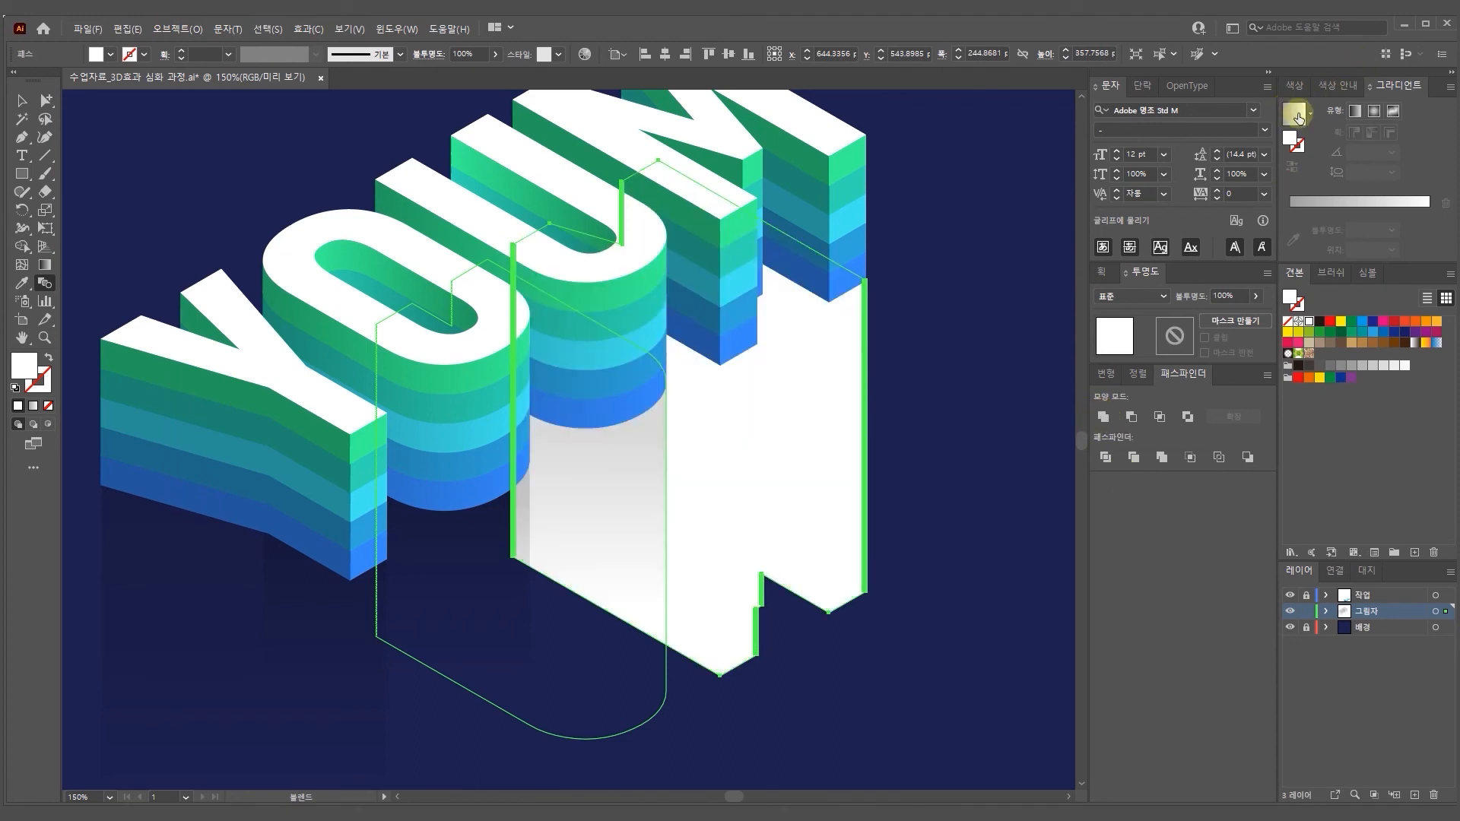
Fill the merged M shadow with the grey-to-white linear gradient and run it straight down from the letter's base
click(1296, 113)
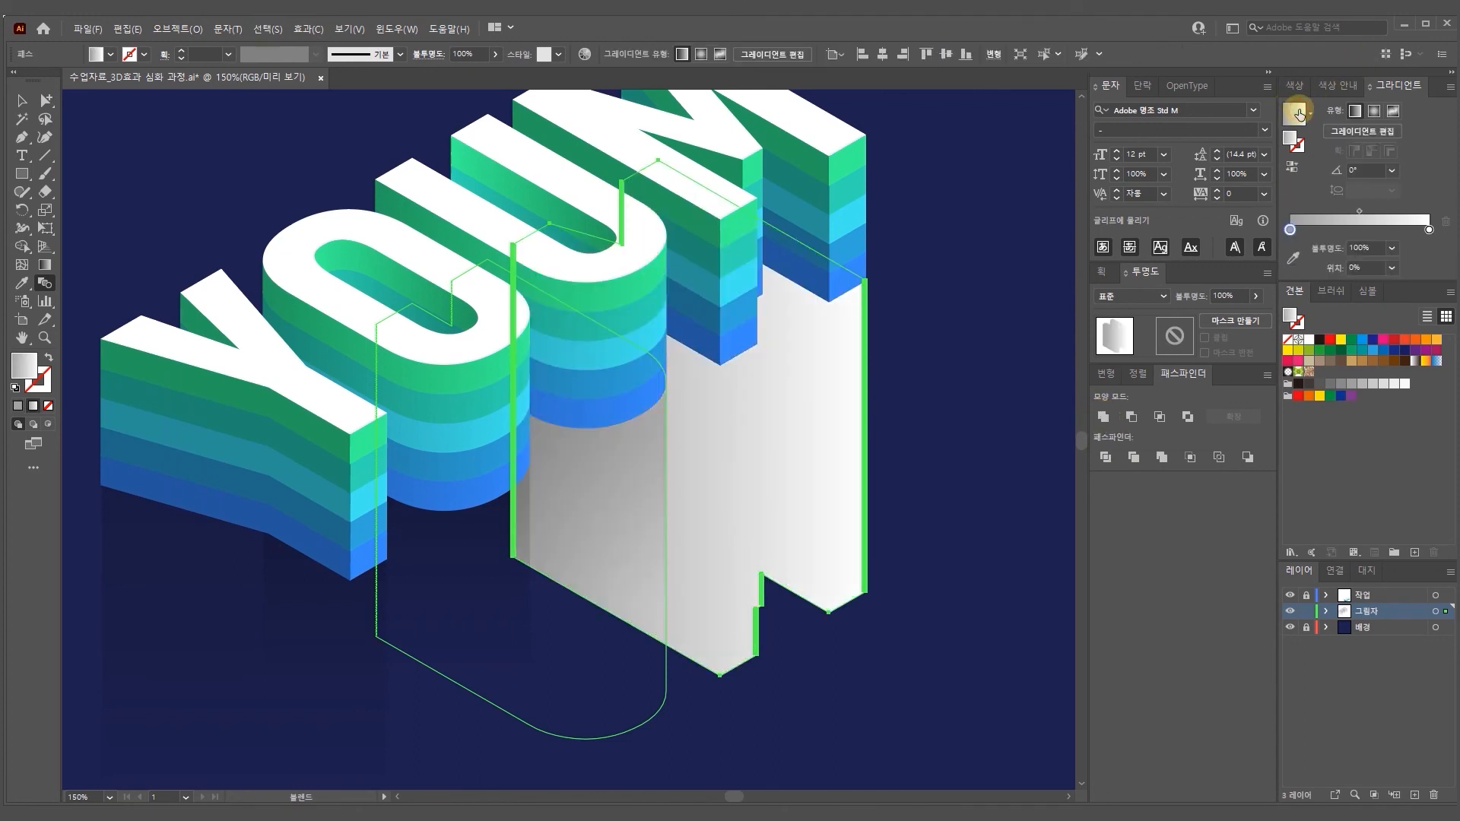
click(44, 265)
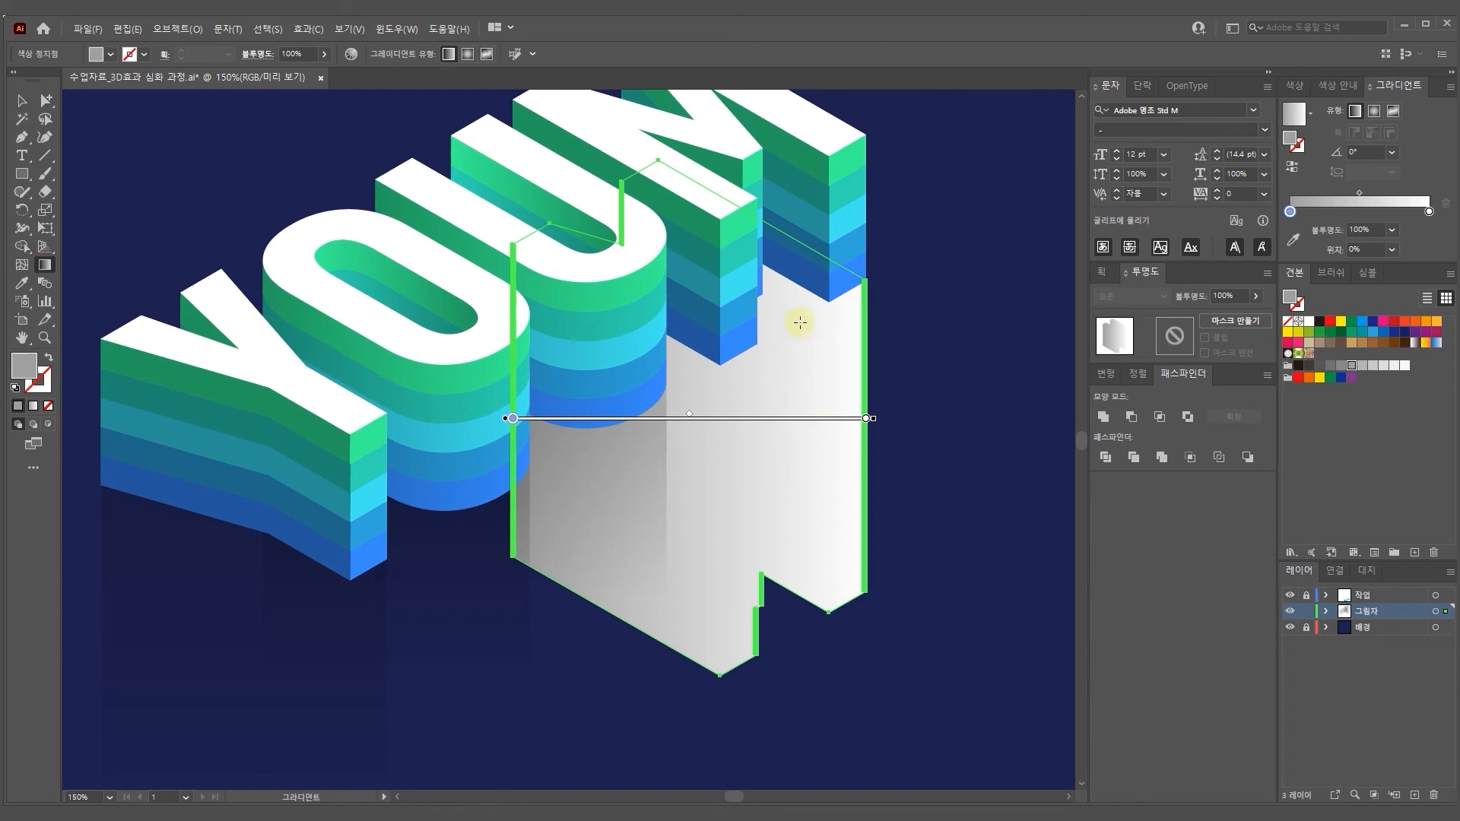
drag(792, 325, 793, 508)
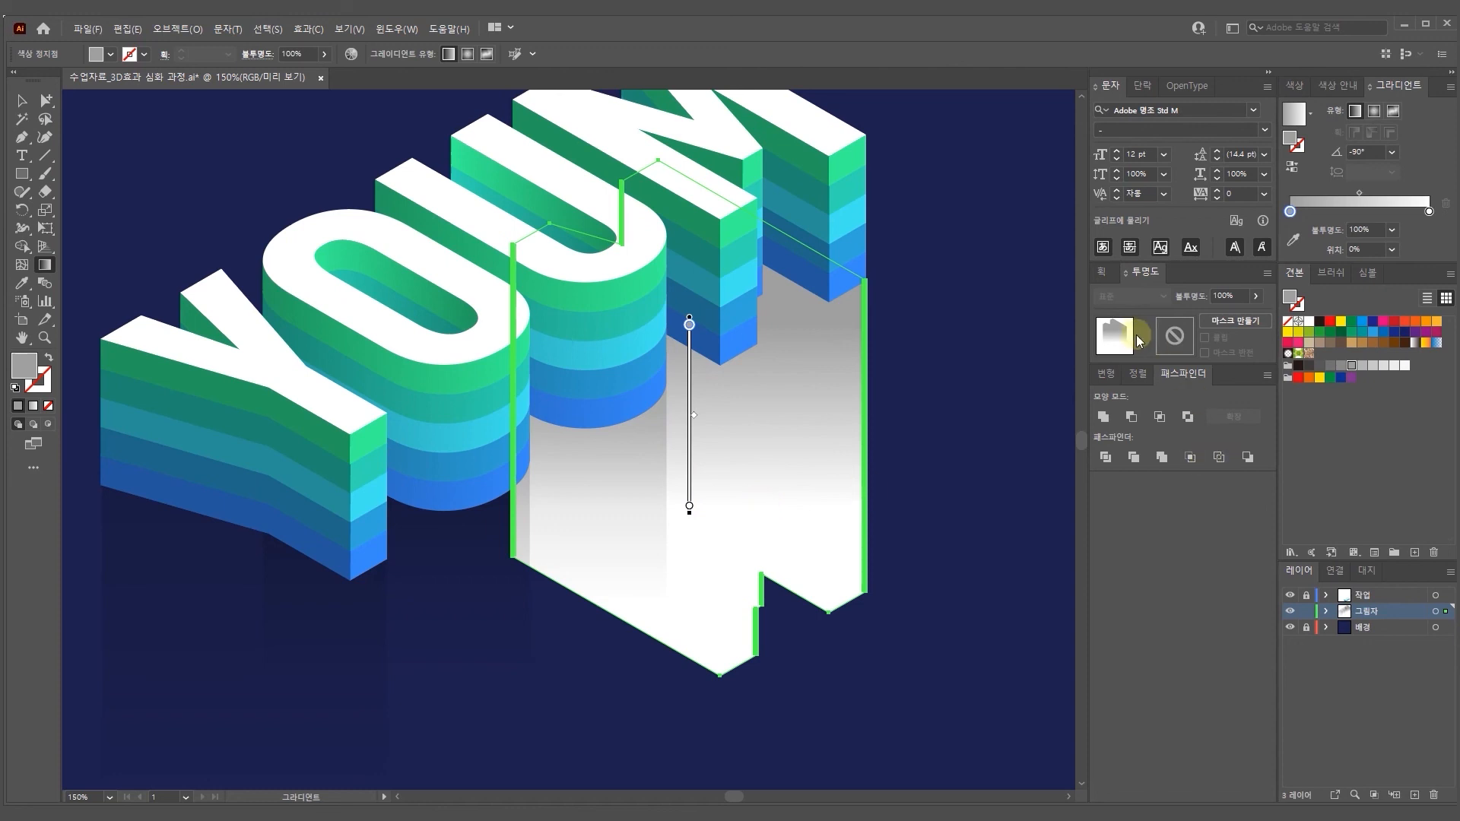
click(21, 100)
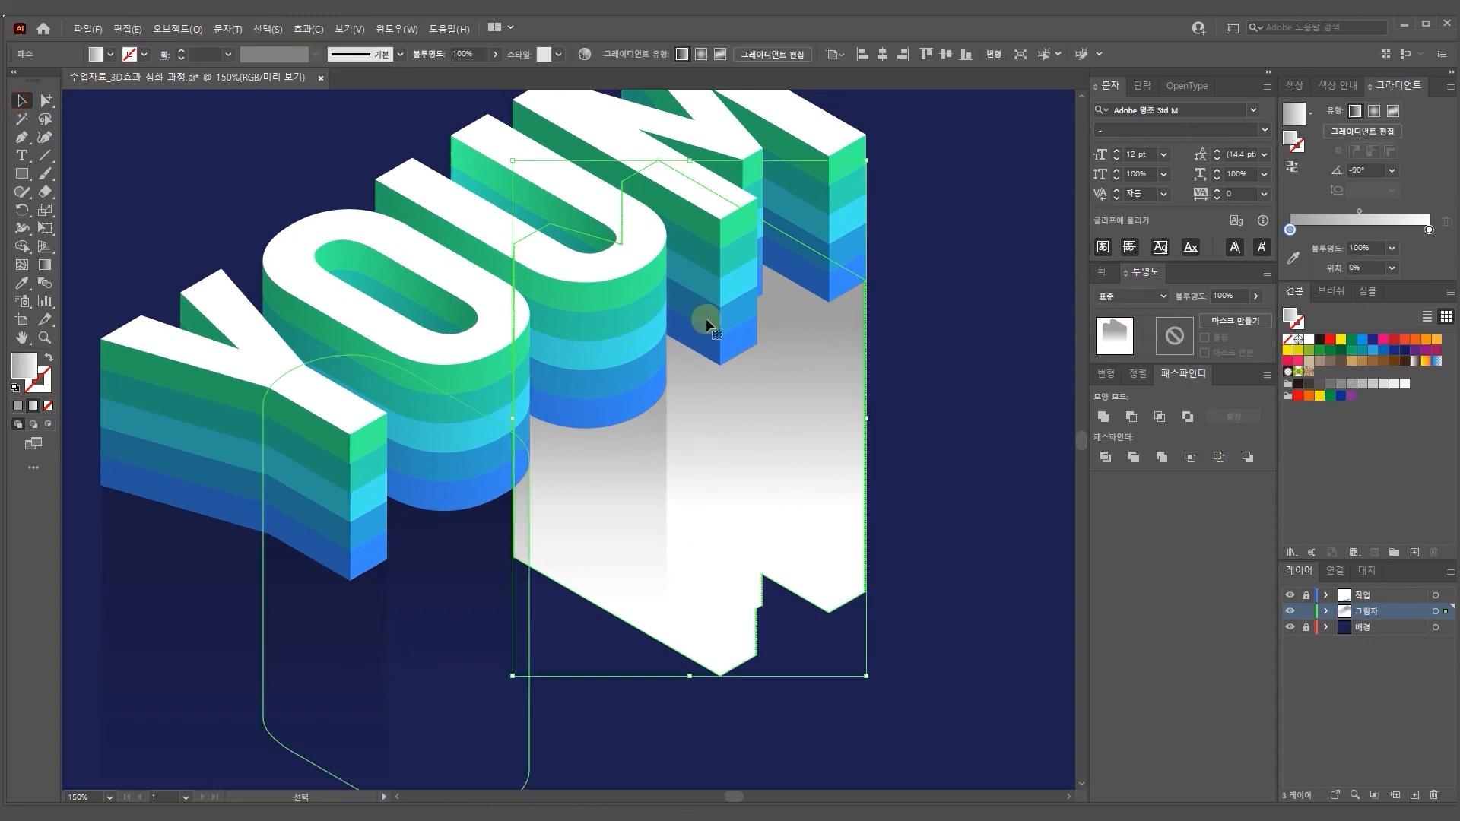
Set the M shadow's blending mode to 곱하기 and its opacity to 40%, and deselect it
click(1140, 297)
click(1138, 351)
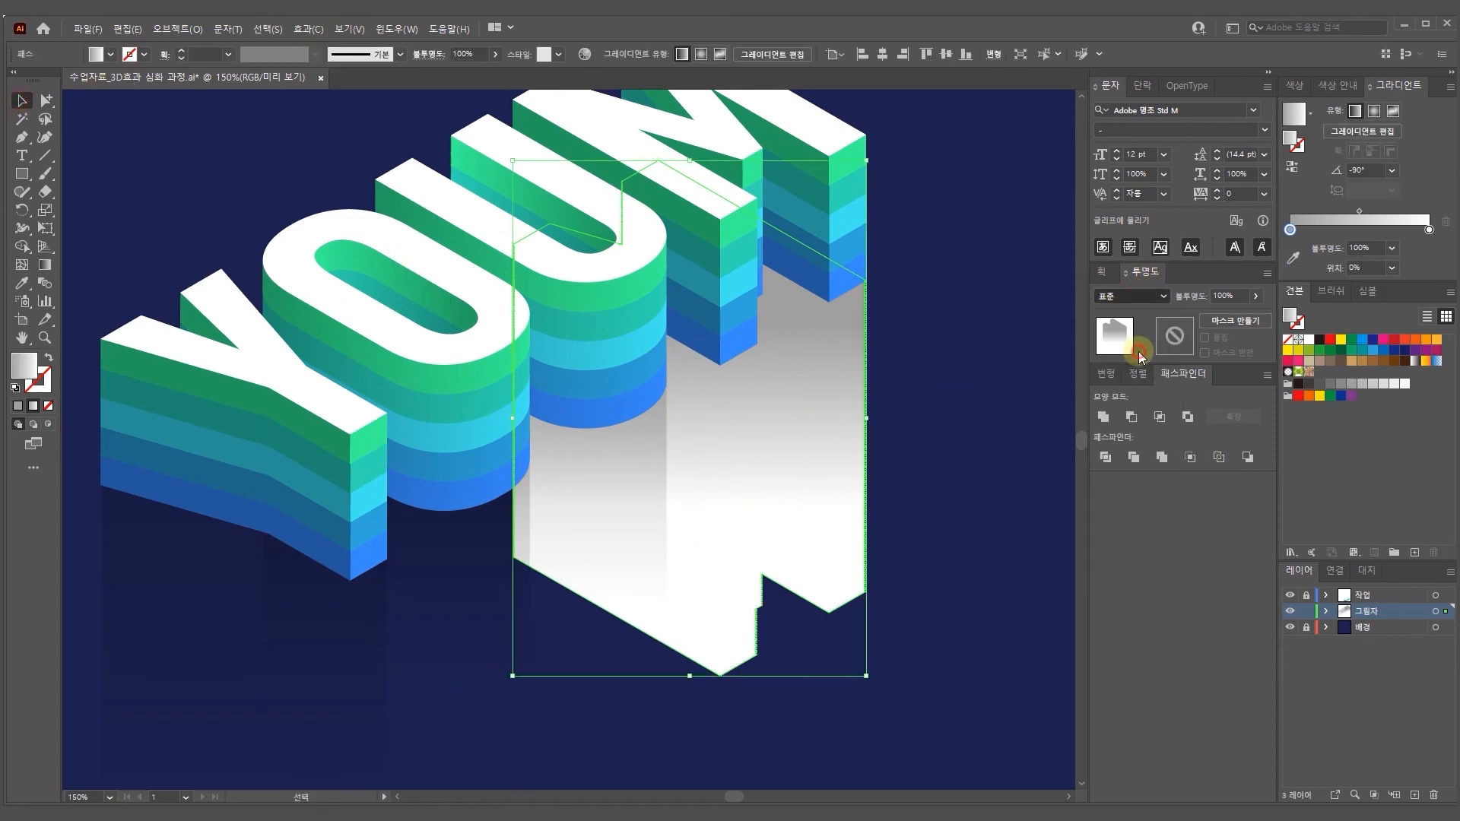
click(1243, 296)
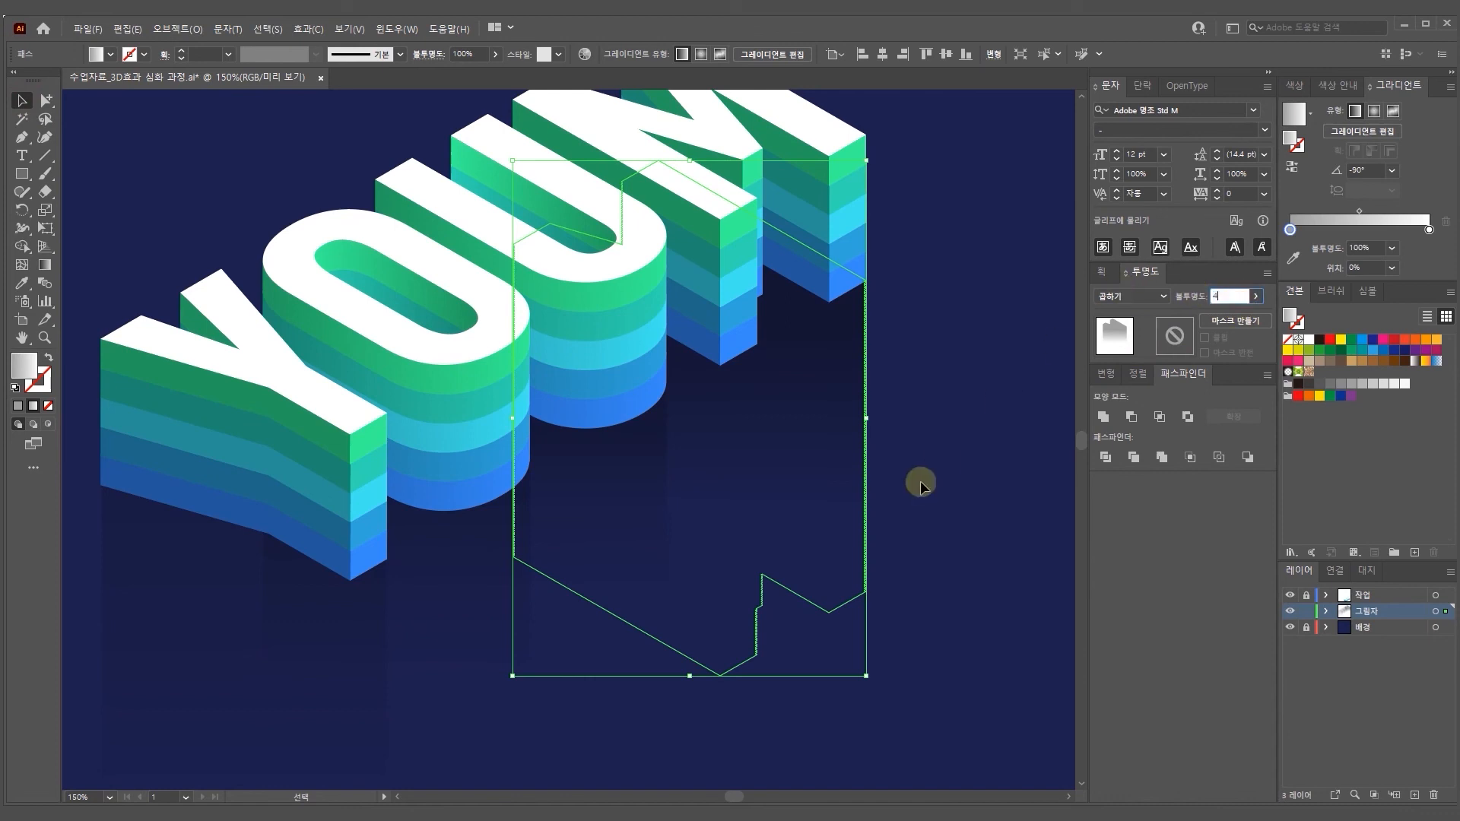
key(Return)
click(1002, 408)
Redraw the Y shadow's gradient straight down from just above the letter's lower edge so it fades within the shadow shape
drag(902, 524, 971, 459)
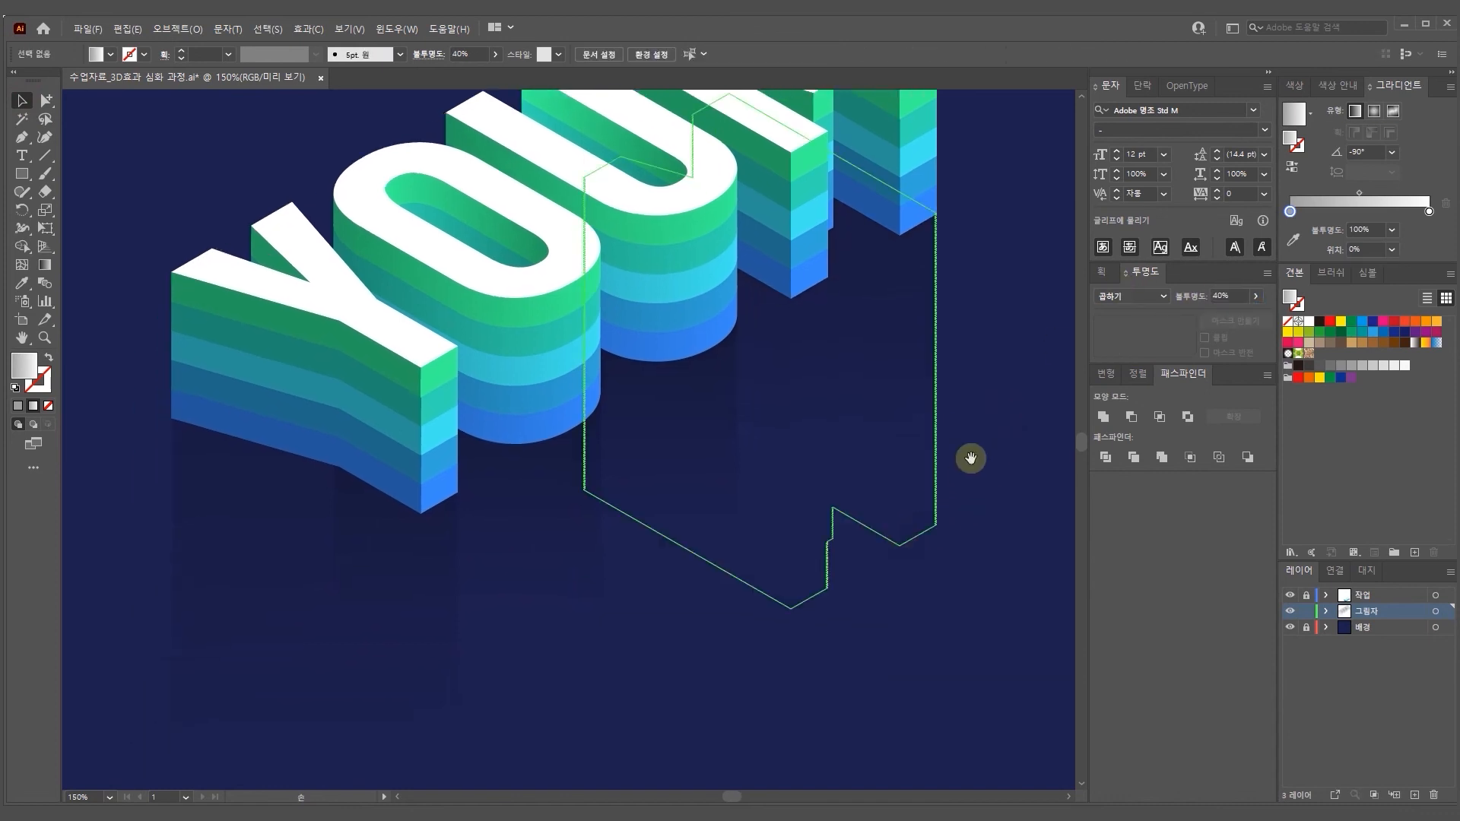
key(ctrl+minus)
key(ctrl+minus)
key(ctrl+minus)
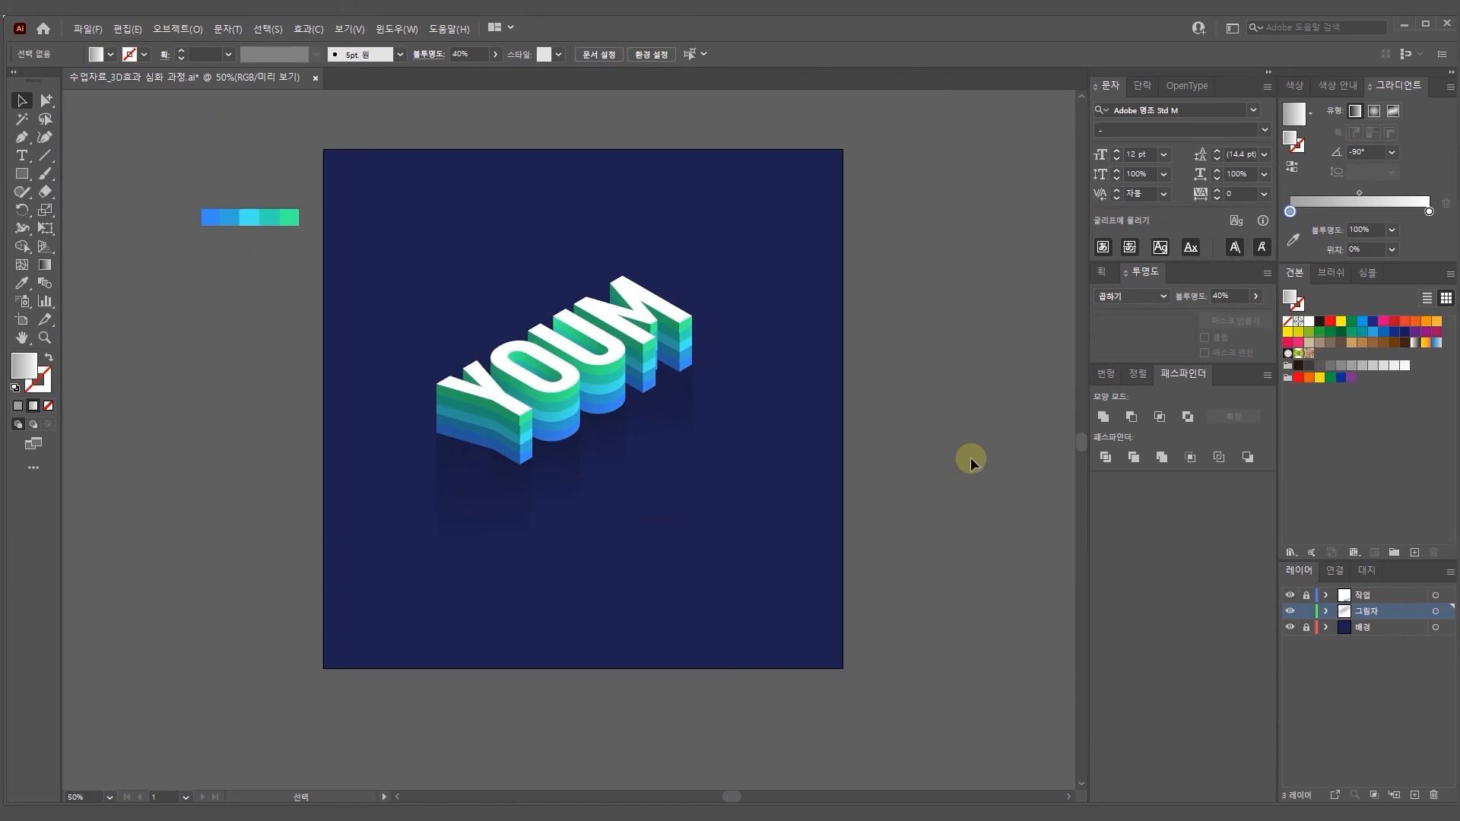
drag(704, 619, 713, 628)
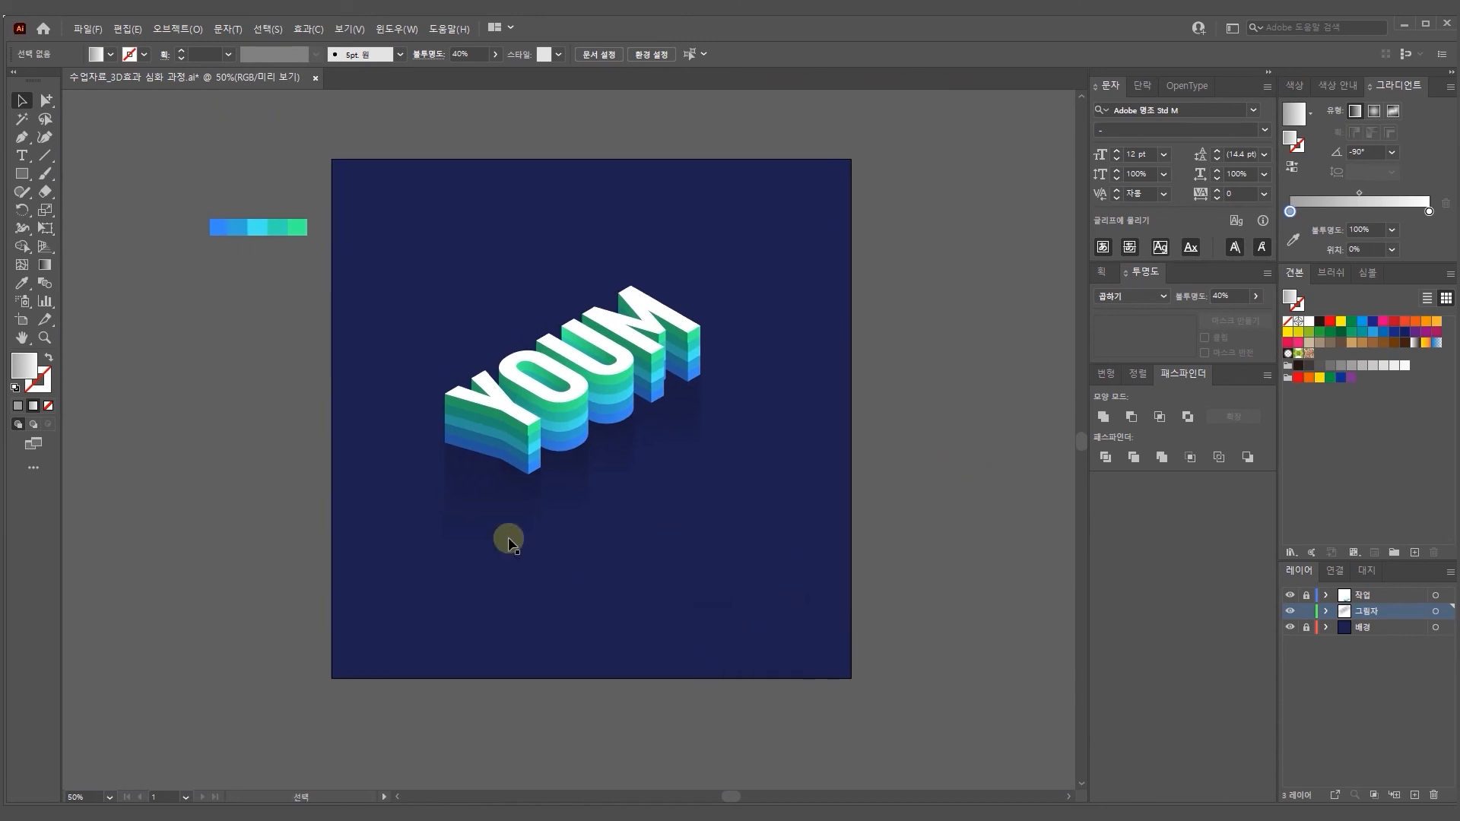
click(491, 495)
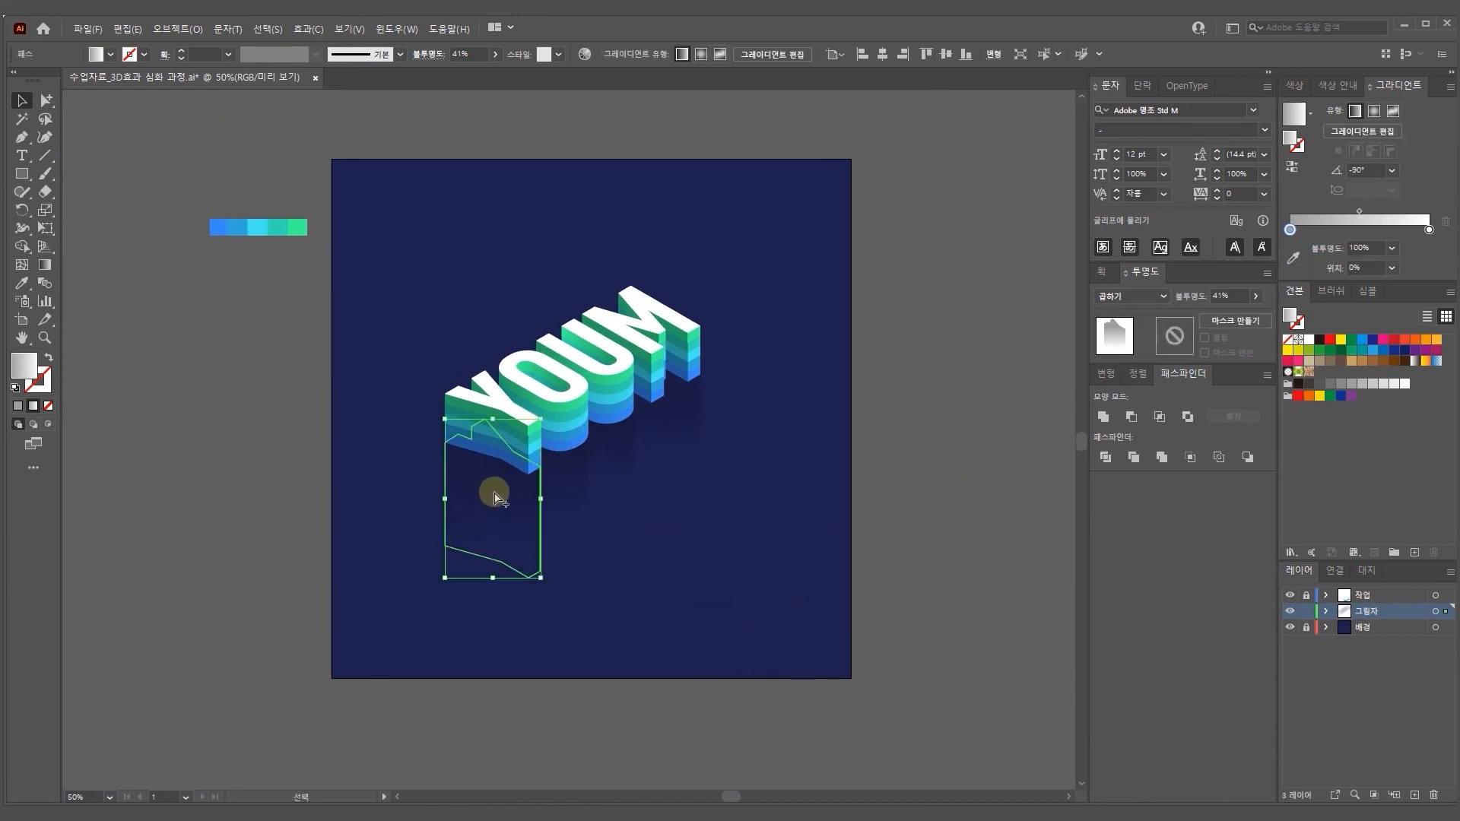
key(ctrl+plus)
key(ctrl+plus)
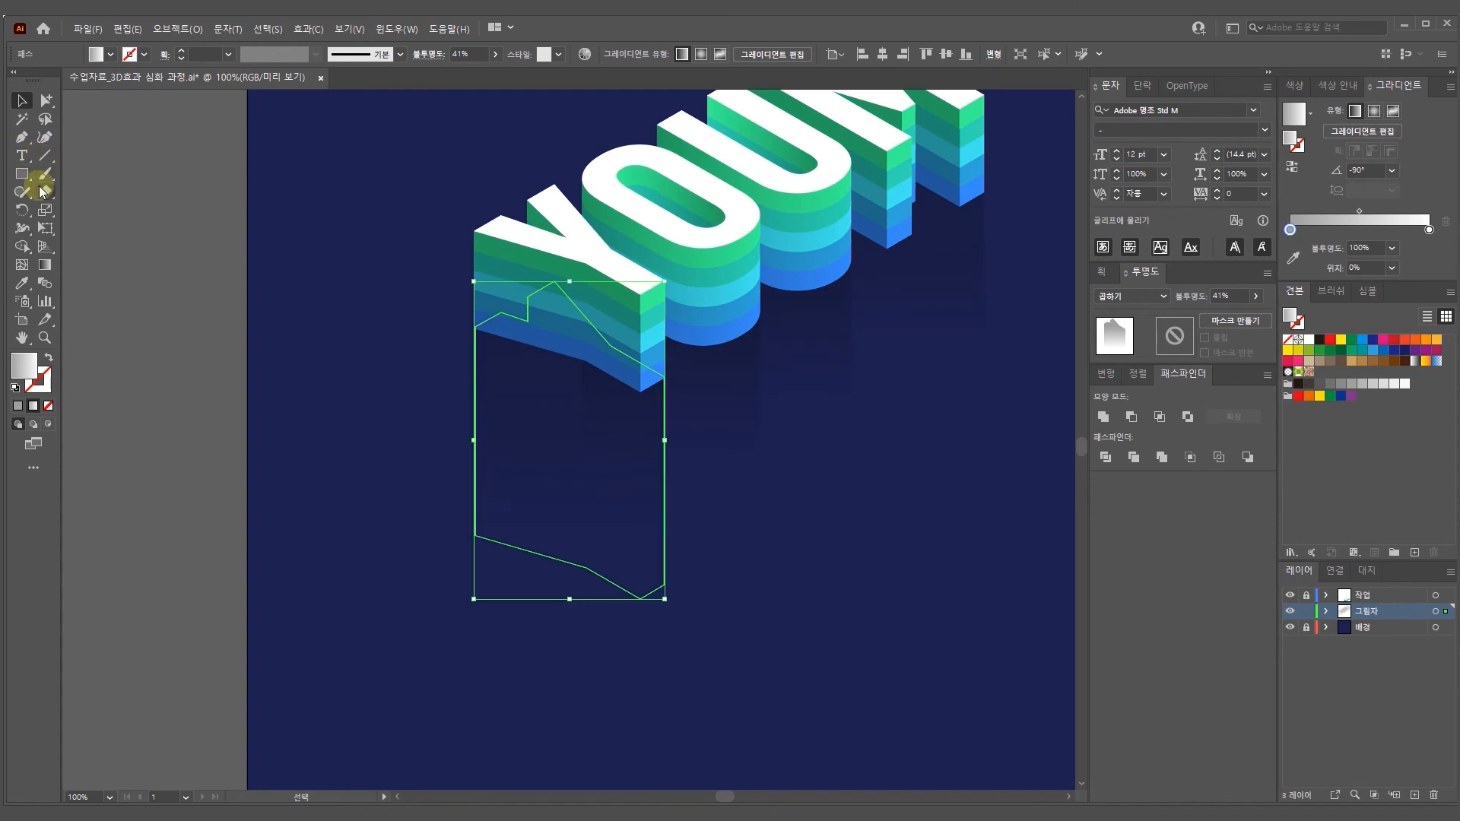
click(45, 264)
drag(545, 358, 547, 493)
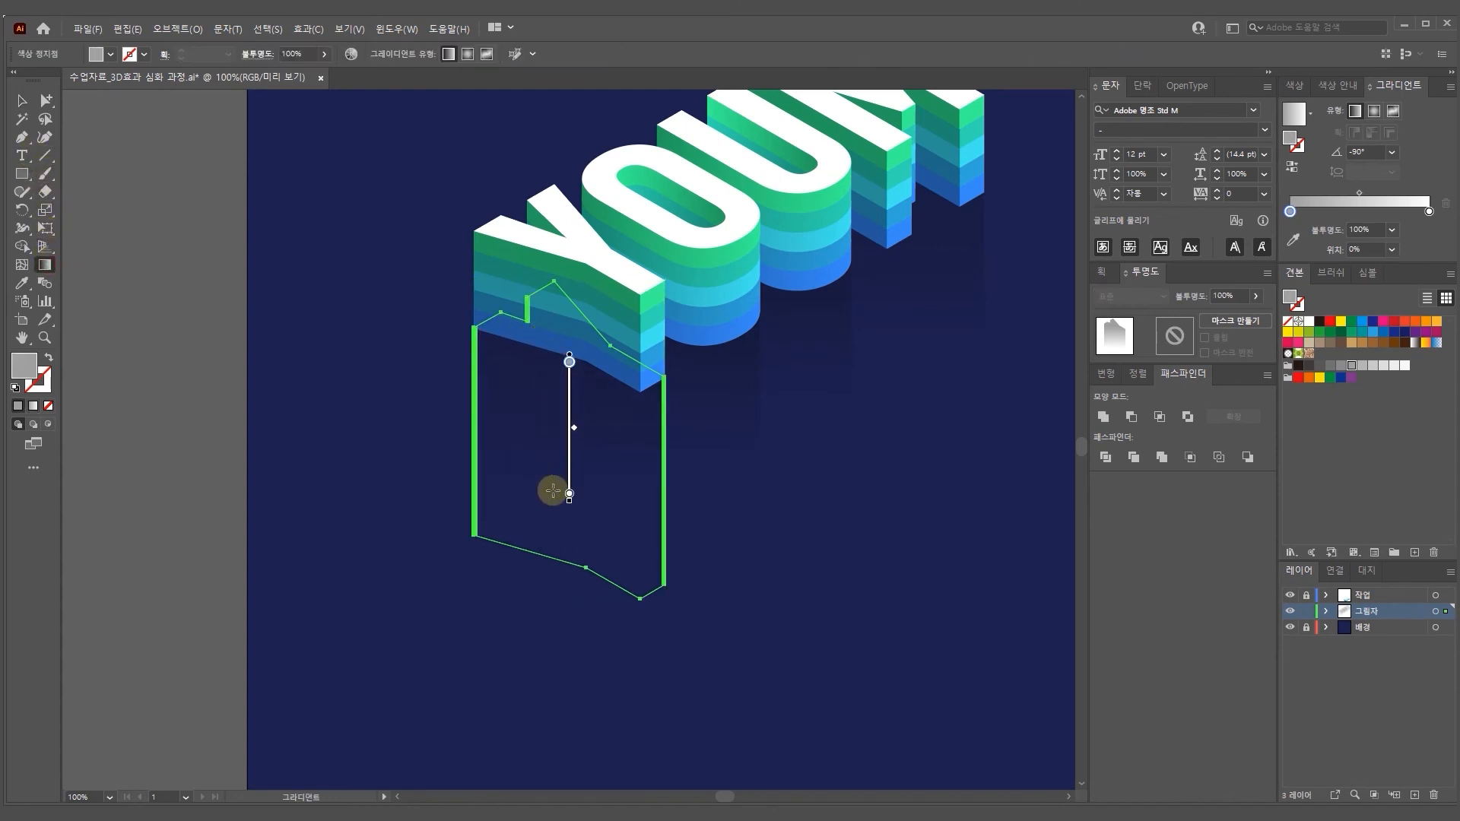
Change the grey starting stop of the Y shadow's gradient to a lighter grey swatch
click(46, 101)
click(385, 291)
drag(427, 290, 267, 358)
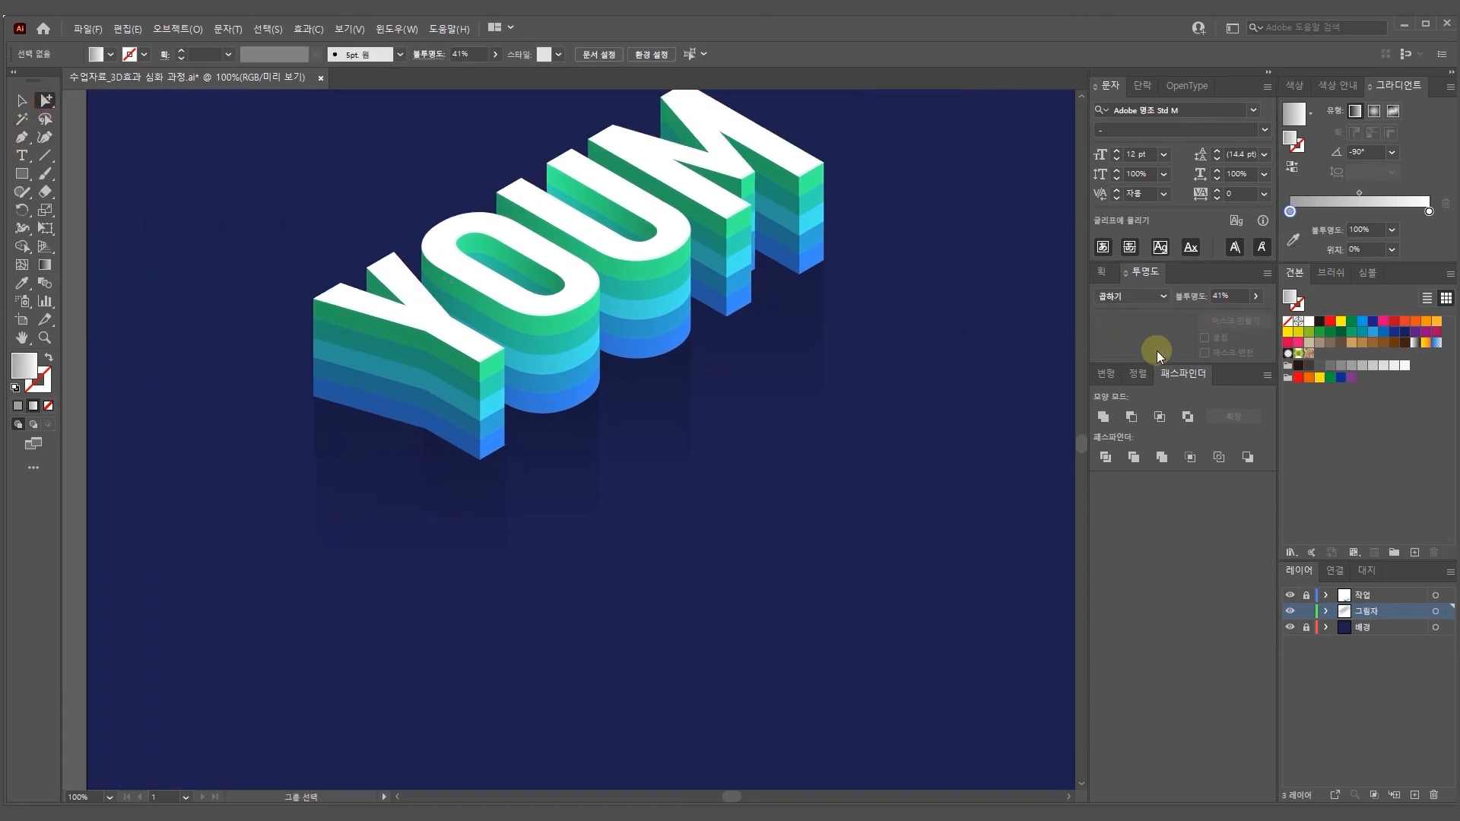
click(370, 484)
click(1290, 230)
double_click(1290, 231)
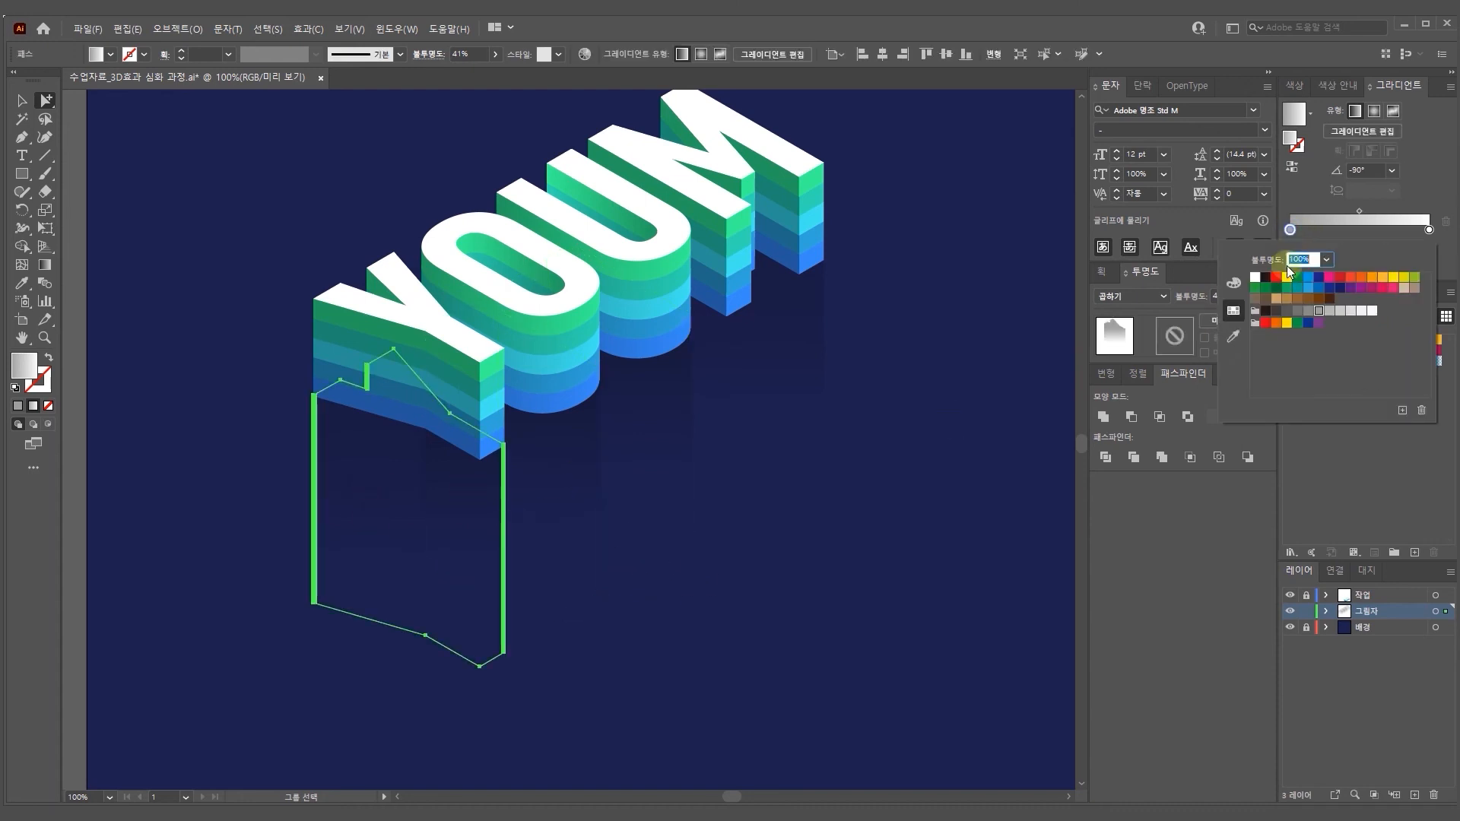
click(1341, 312)
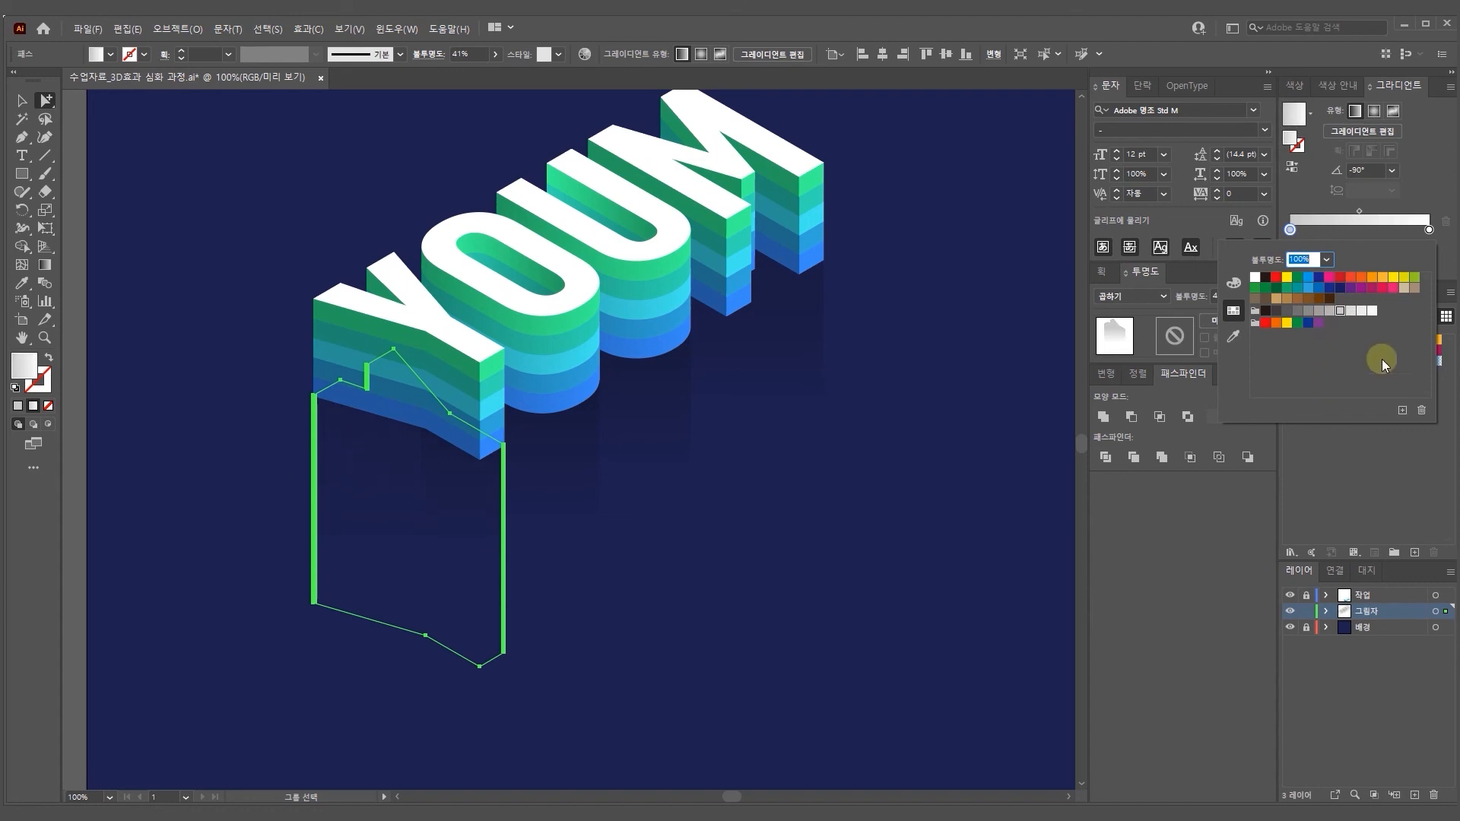
click(937, 491)
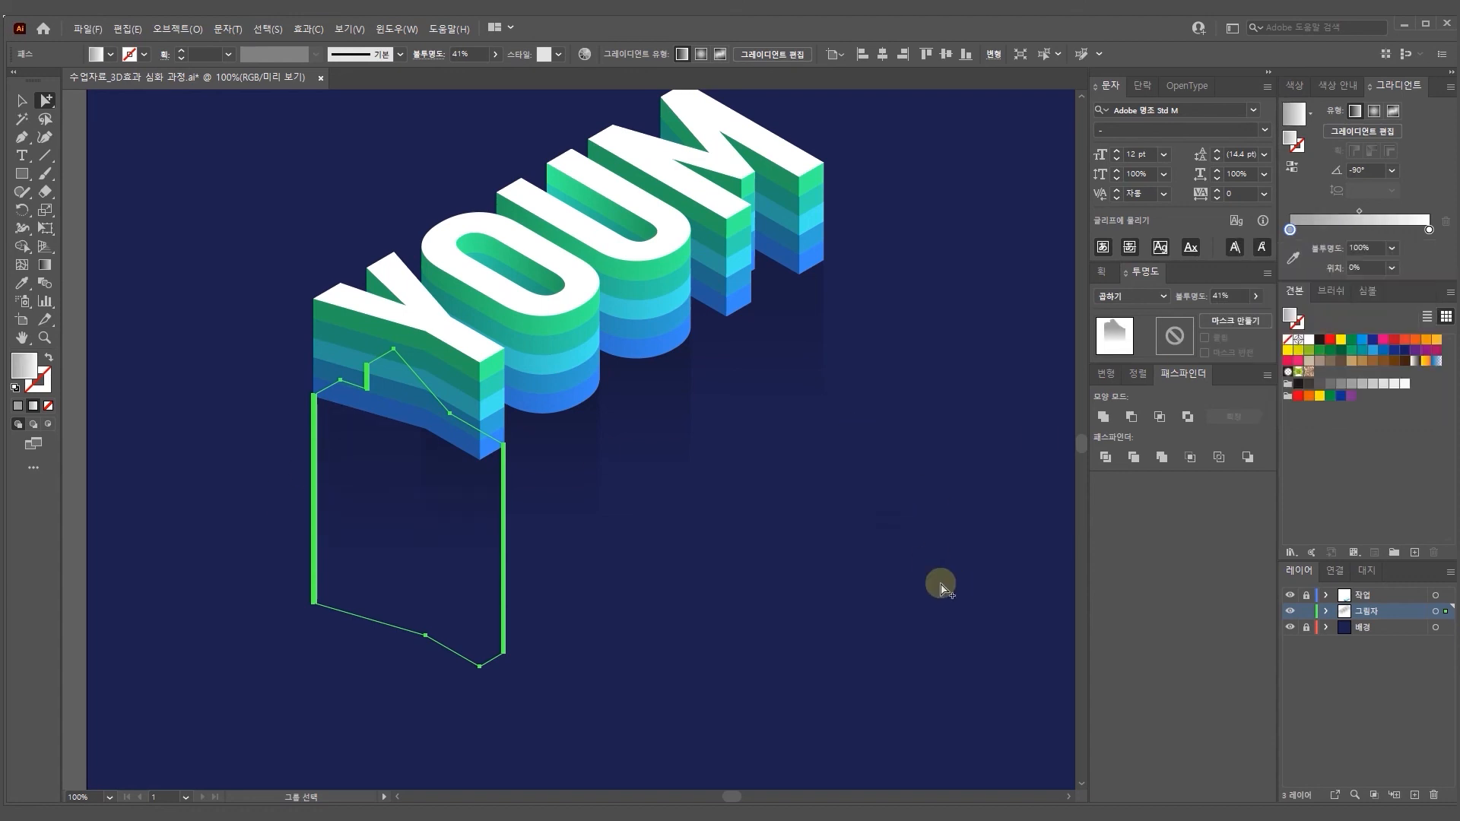
Enlarge the YOUM lettering together with its shadows to about 812 px wide and centre it on the artboard
click(941, 585)
key(ctrl+minus)
key(ctrl+minus)
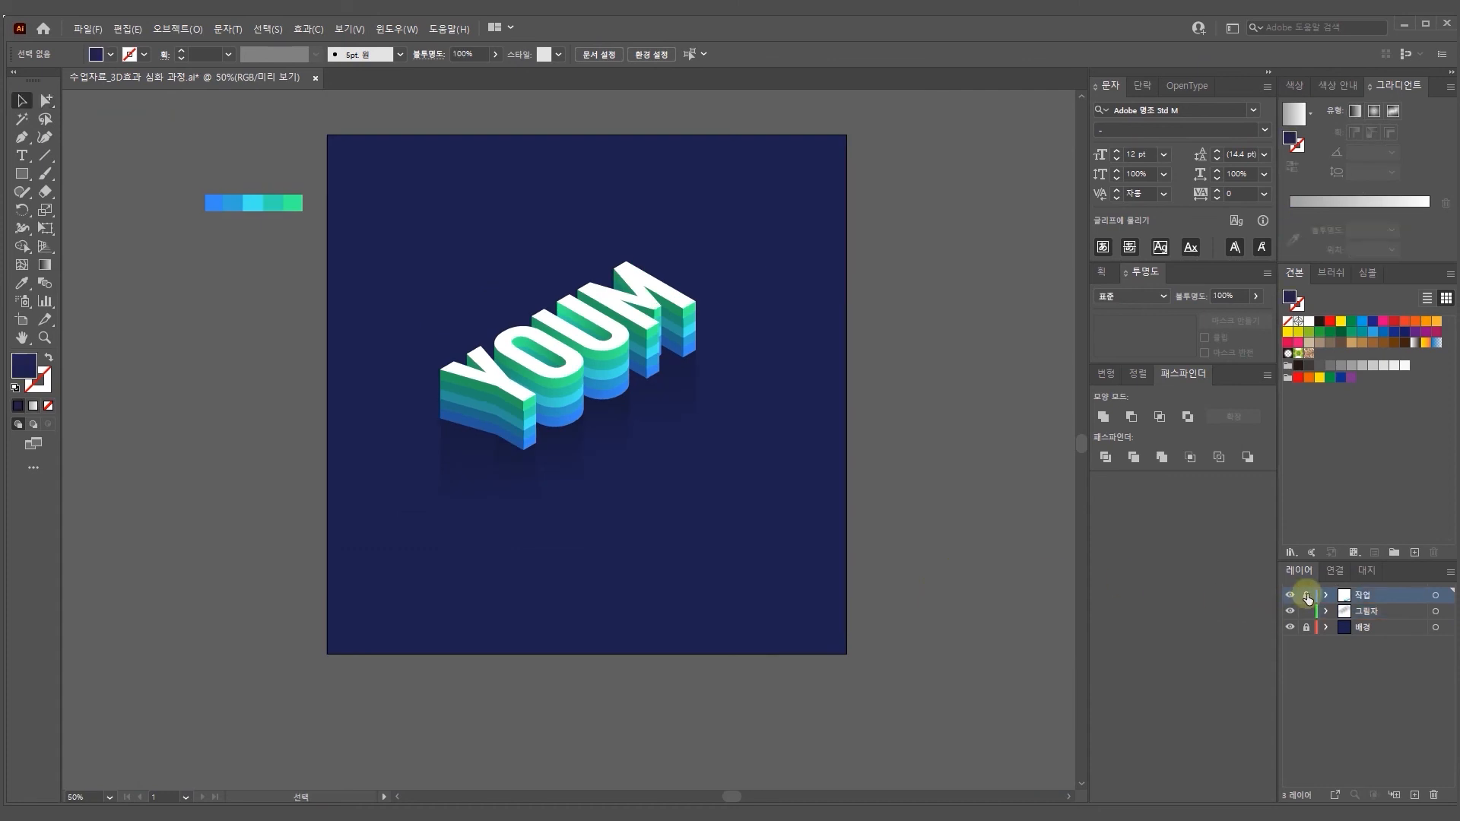
drag(410, 194, 818, 562)
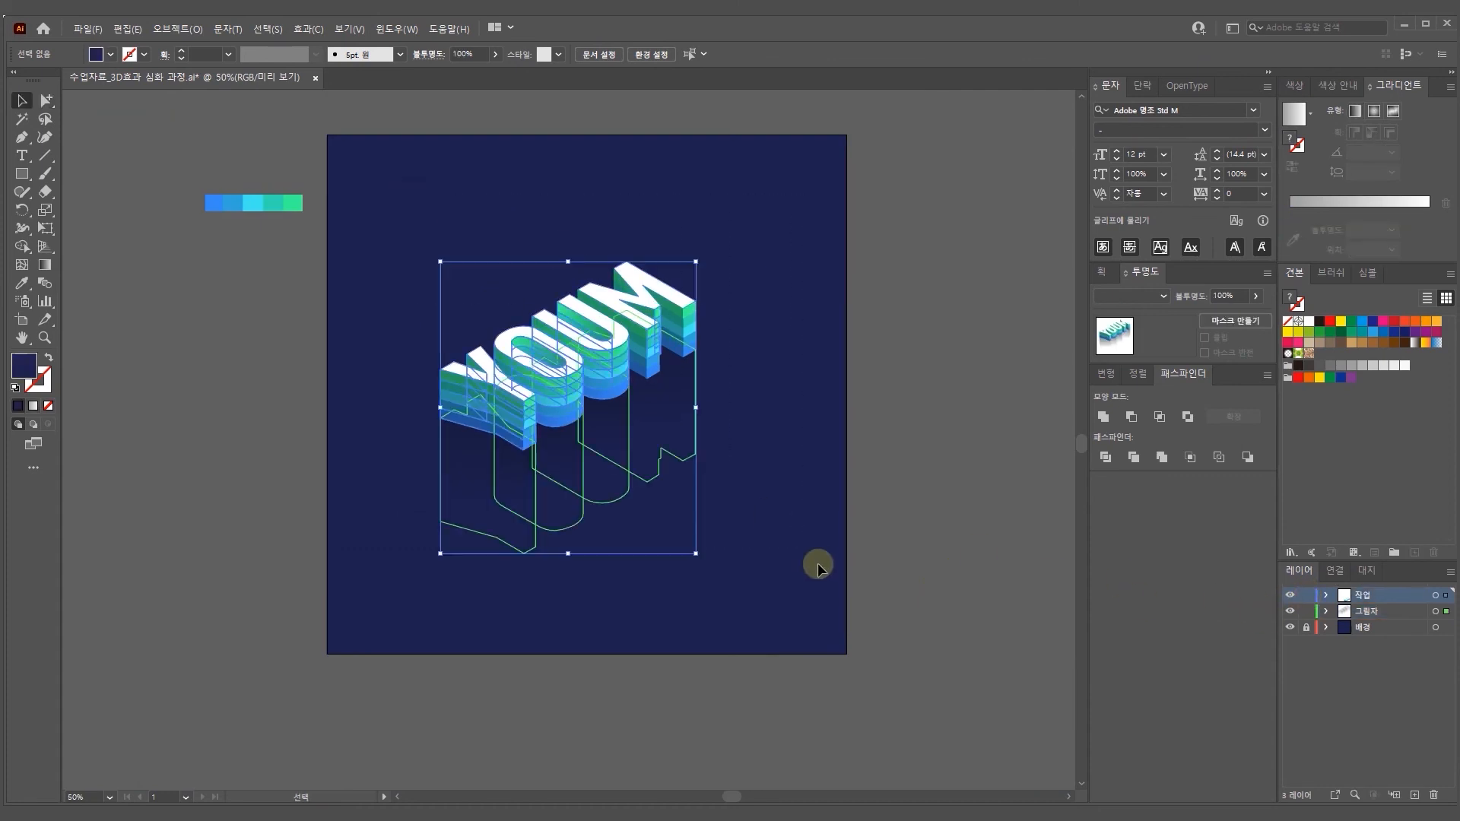
drag(696, 554, 752, 619)
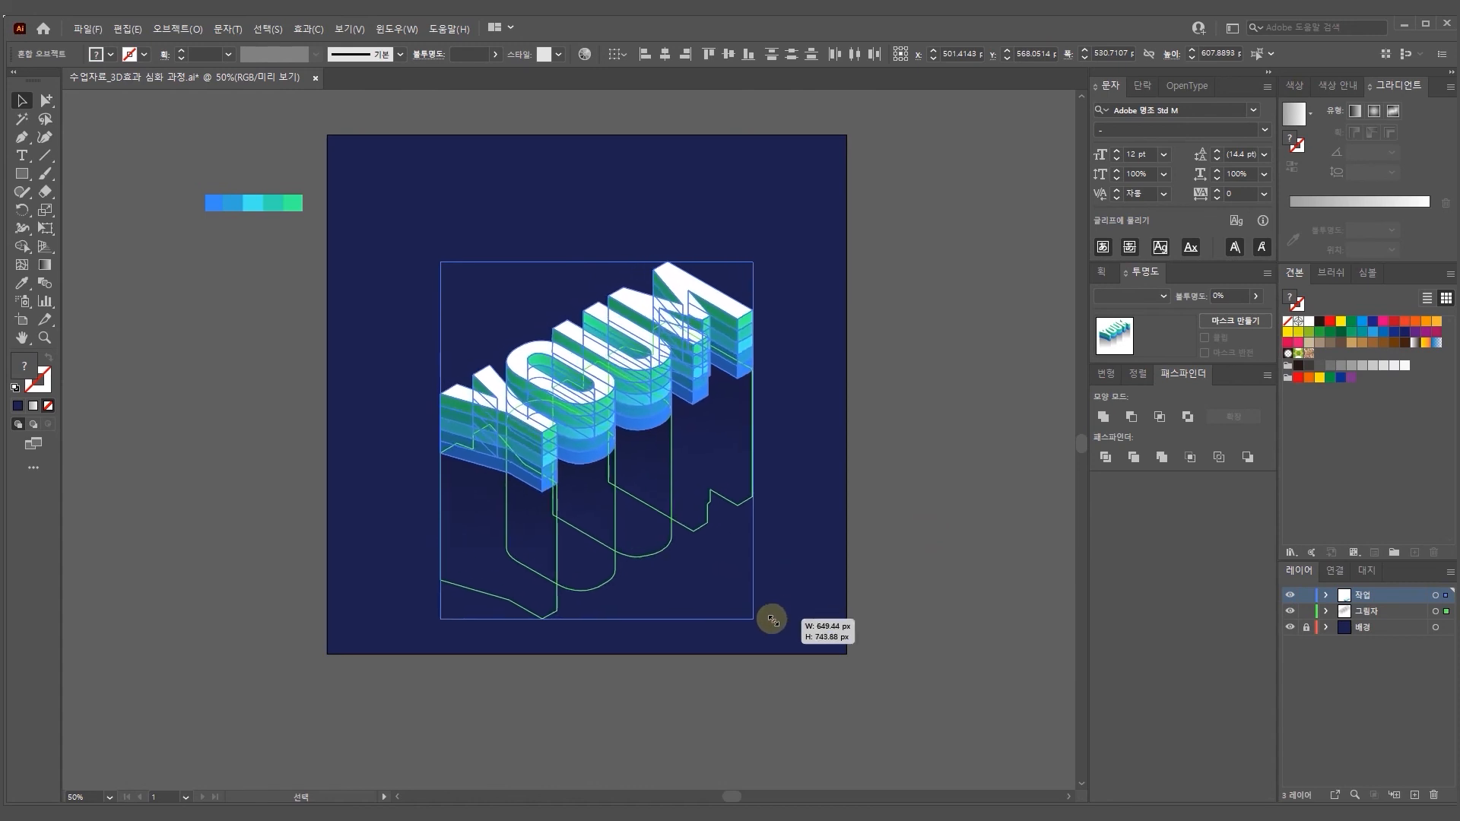
drag(441, 261, 383, 196)
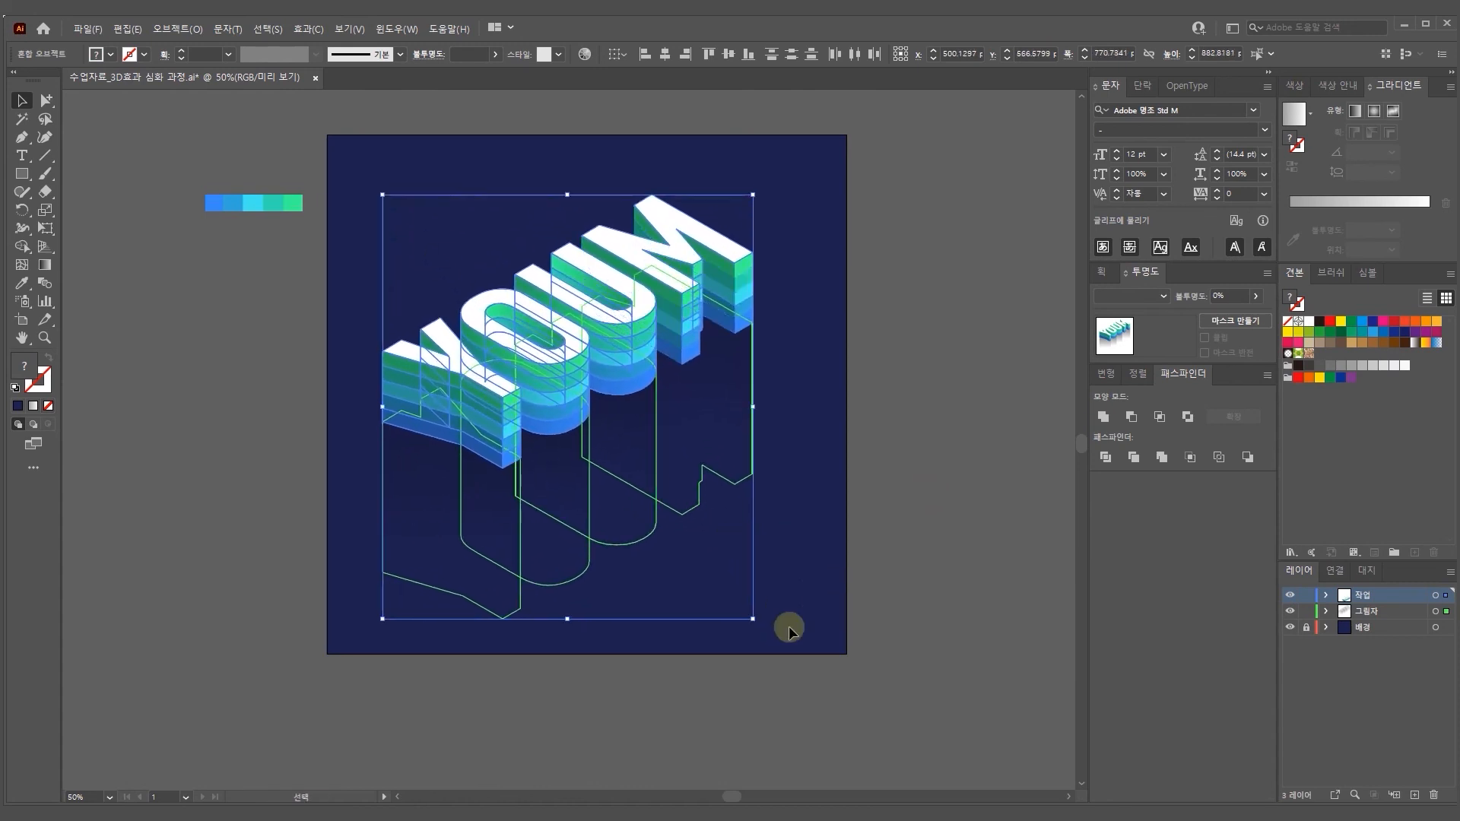
drag(752, 619, 761, 628)
drag(640, 345, 659, 403)
click(932, 462)
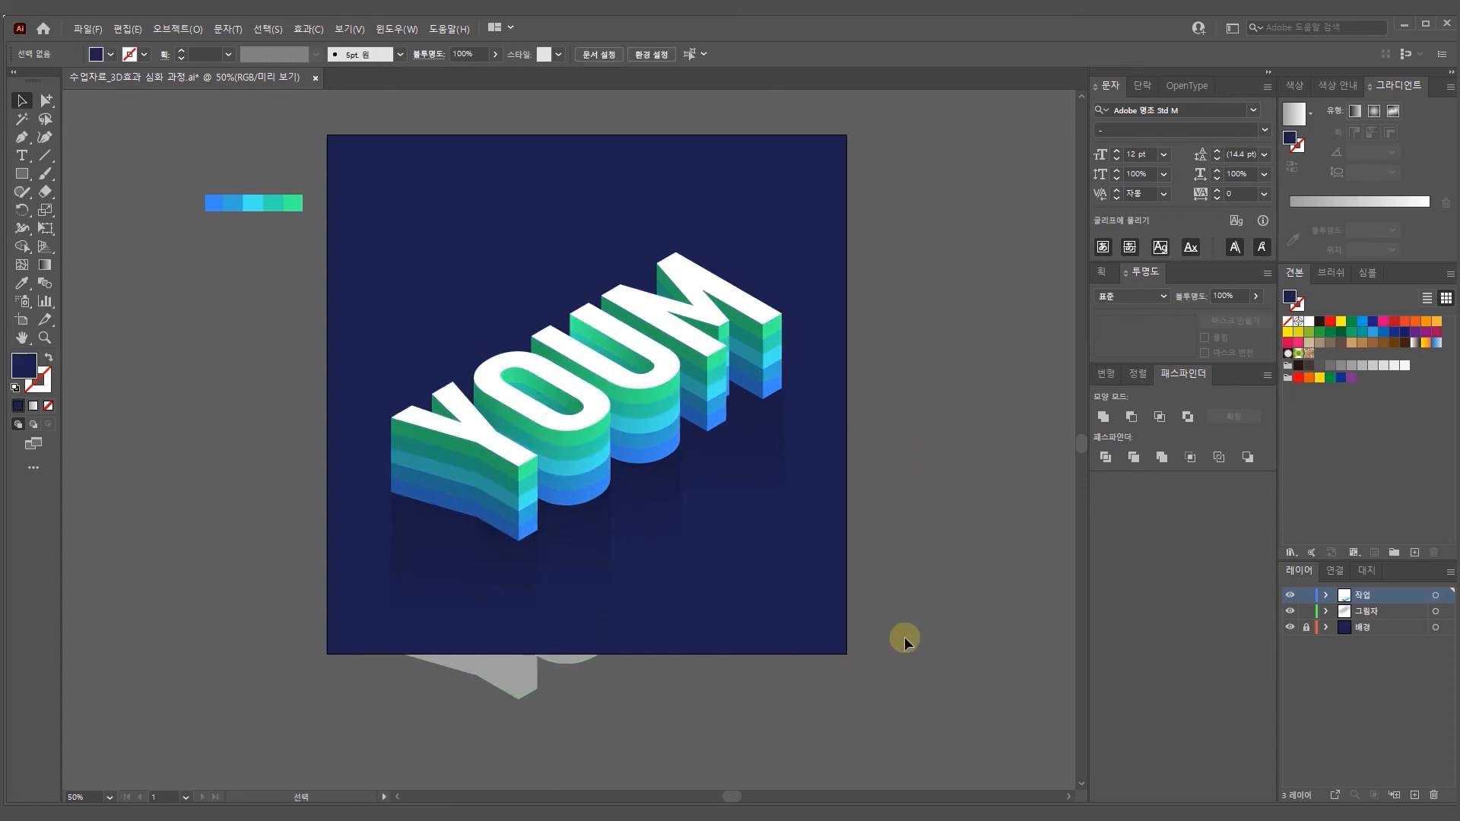
Select all side pieces sharing the lowest blue band's fill colour and recolour them with the light pink palette sample
key(ctrl+equal)
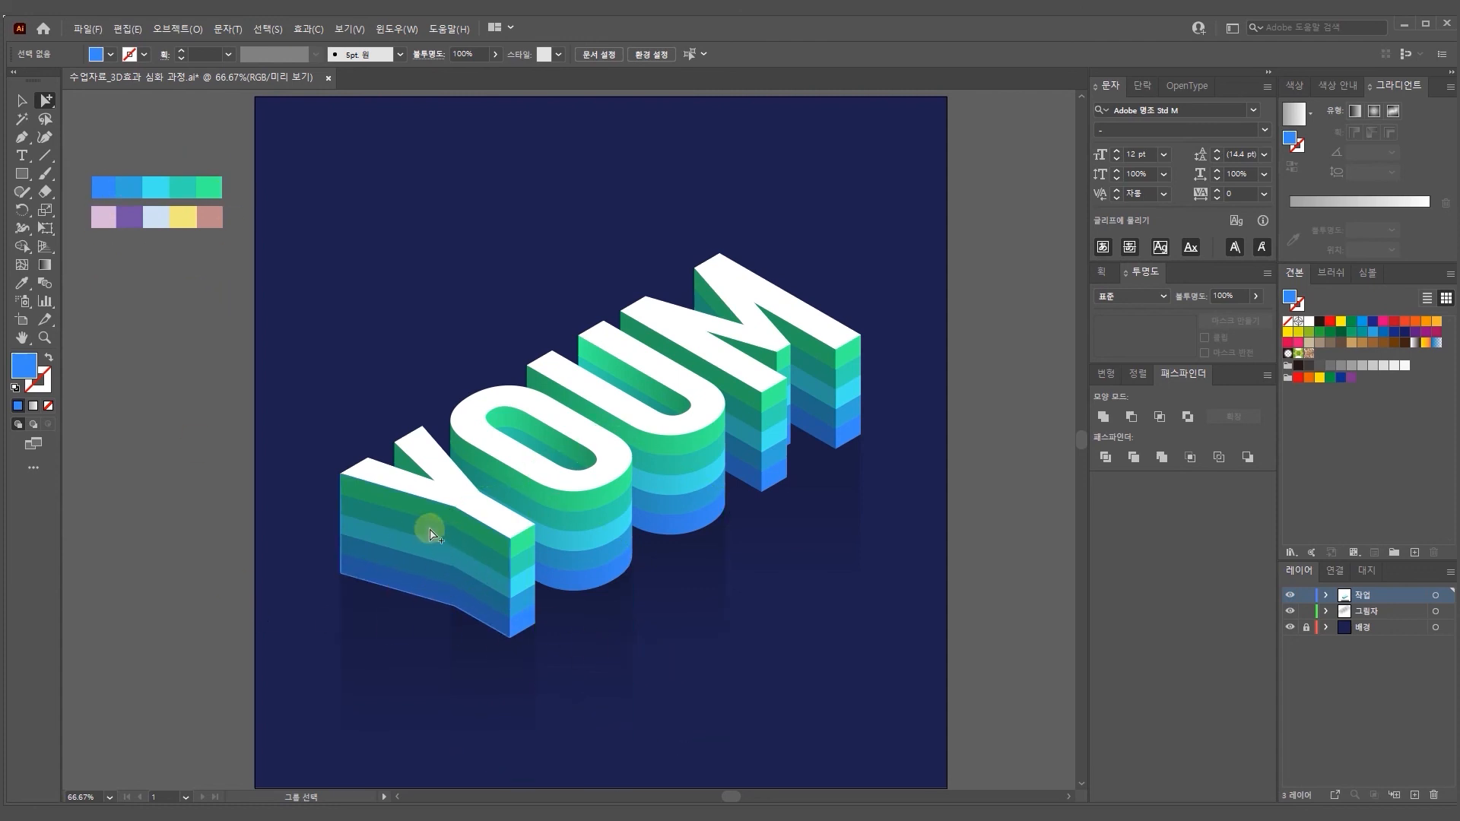
drag(427, 531, 391, 652)
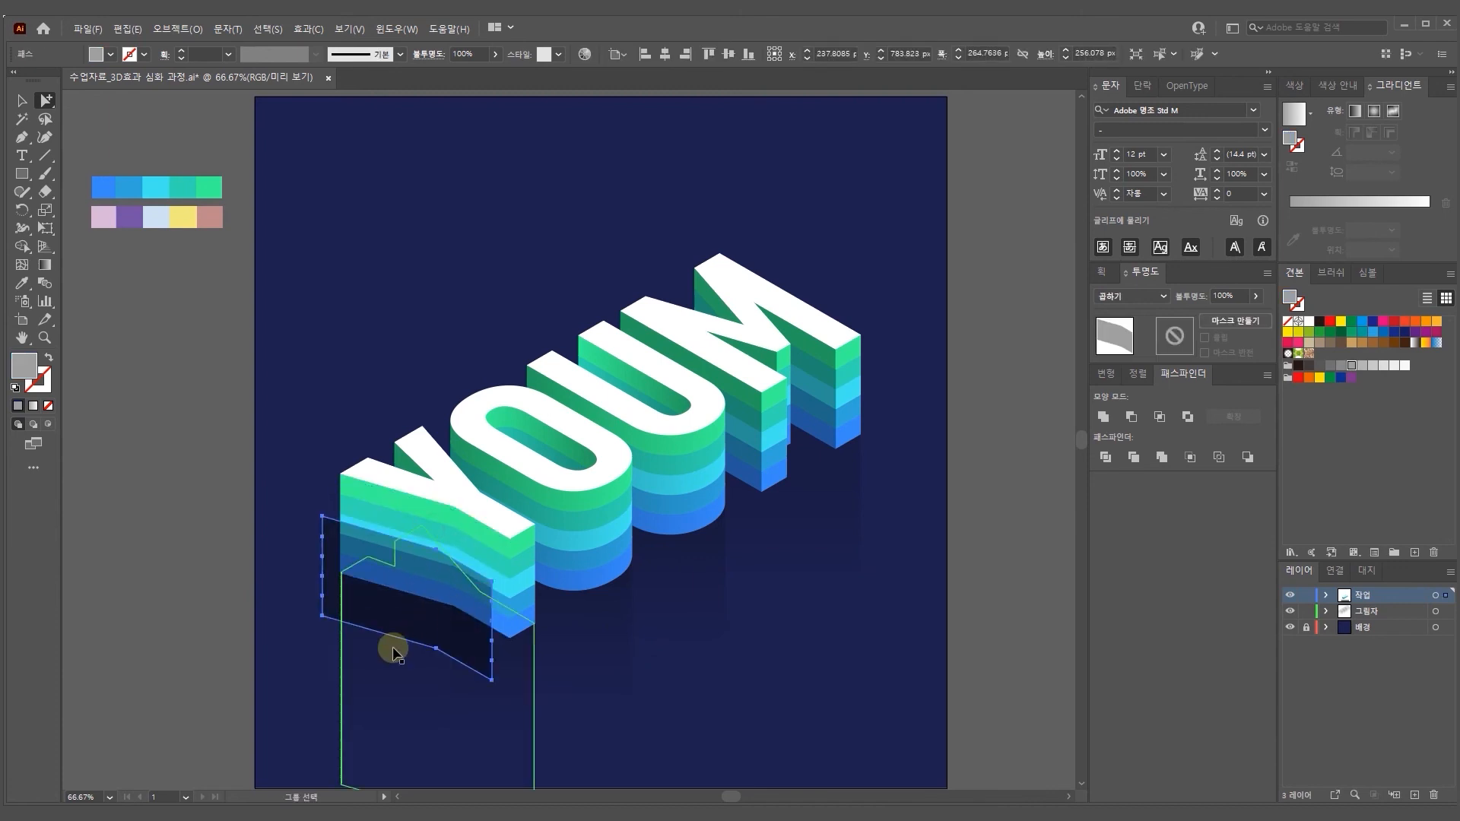
key(ctrl+z)
click(531, 622)
click(531, 601)
click(524, 582)
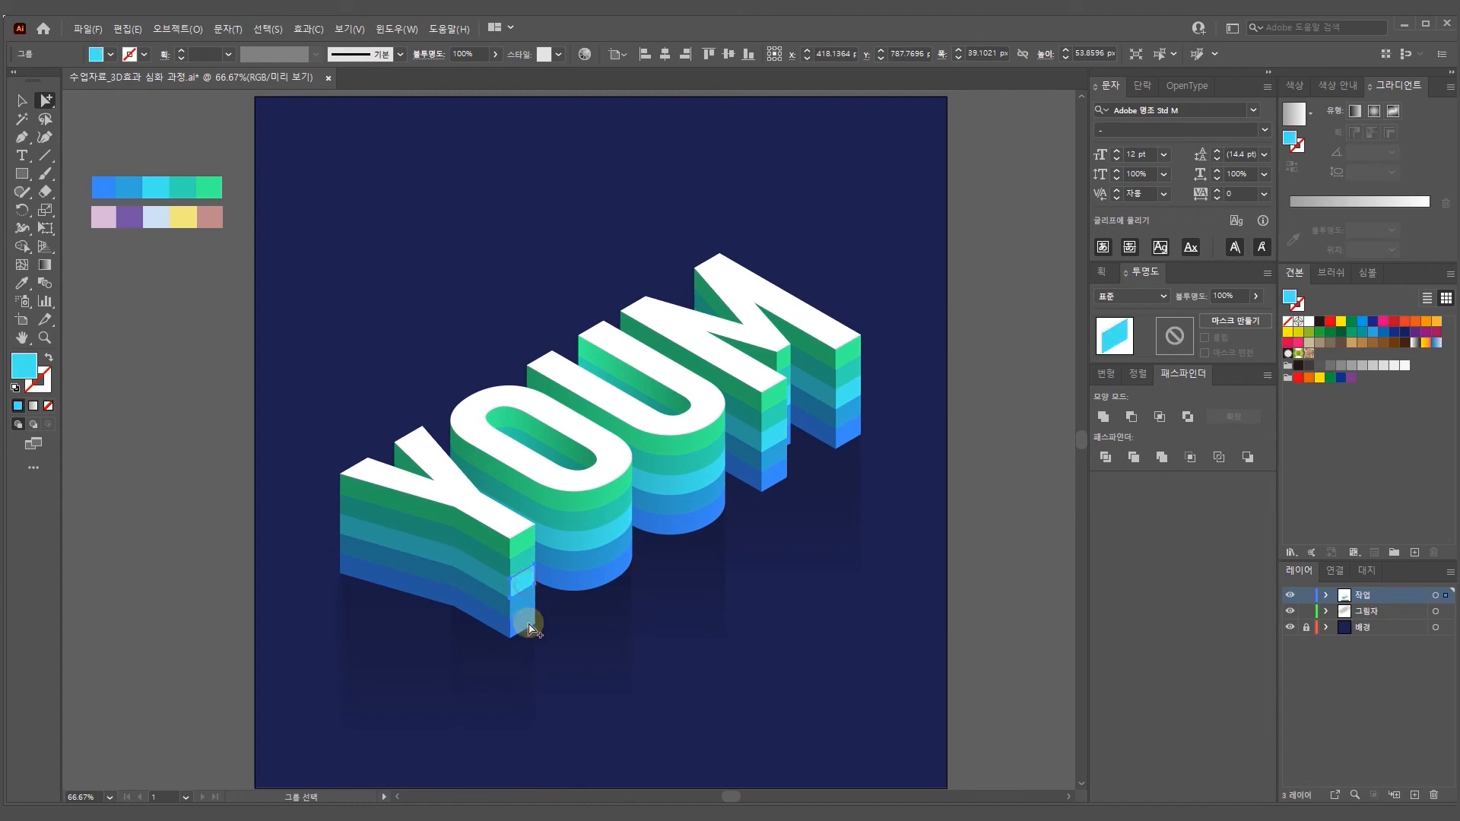
click(530, 625)
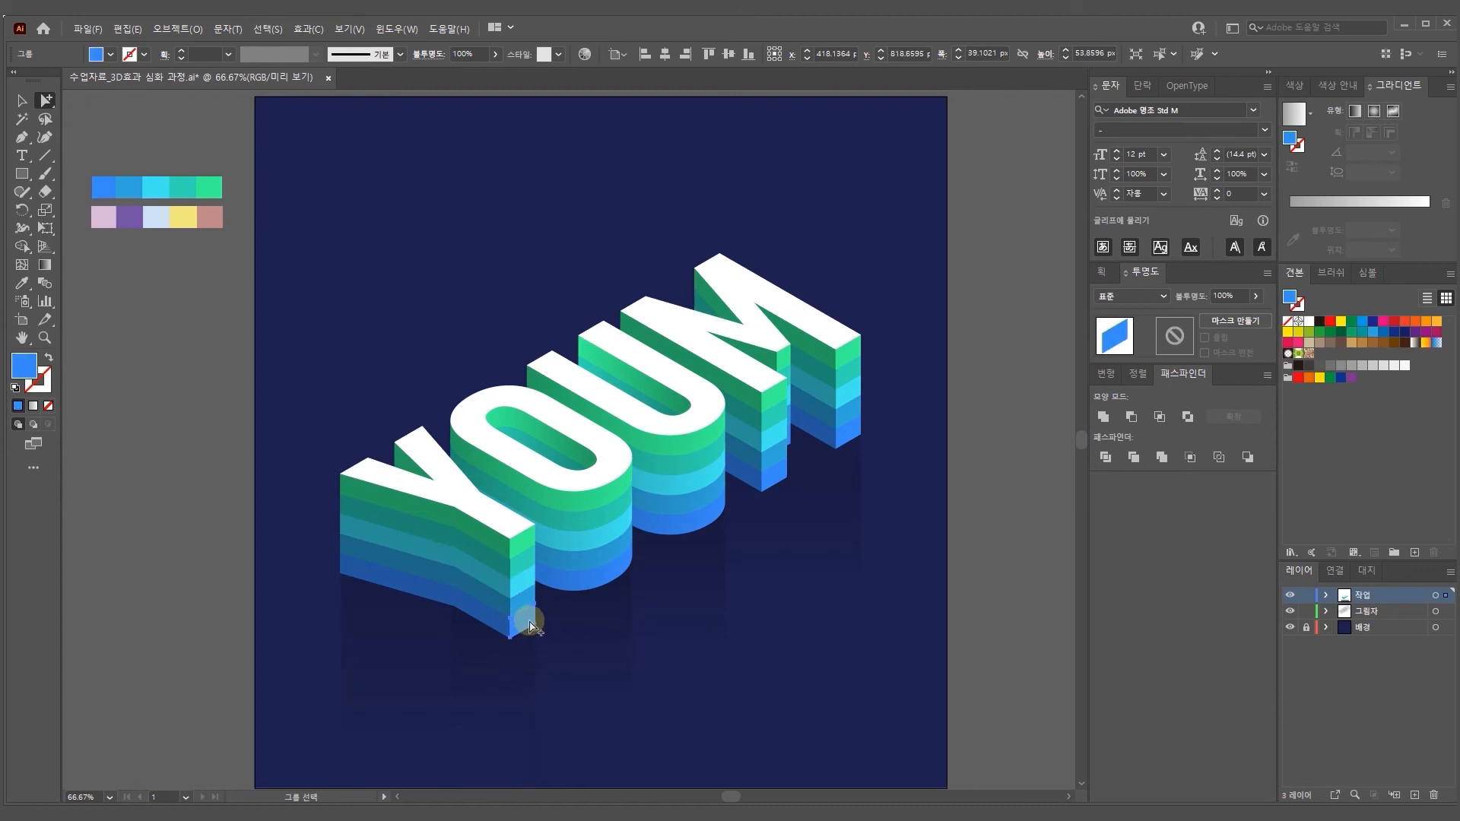
click(268, 30)
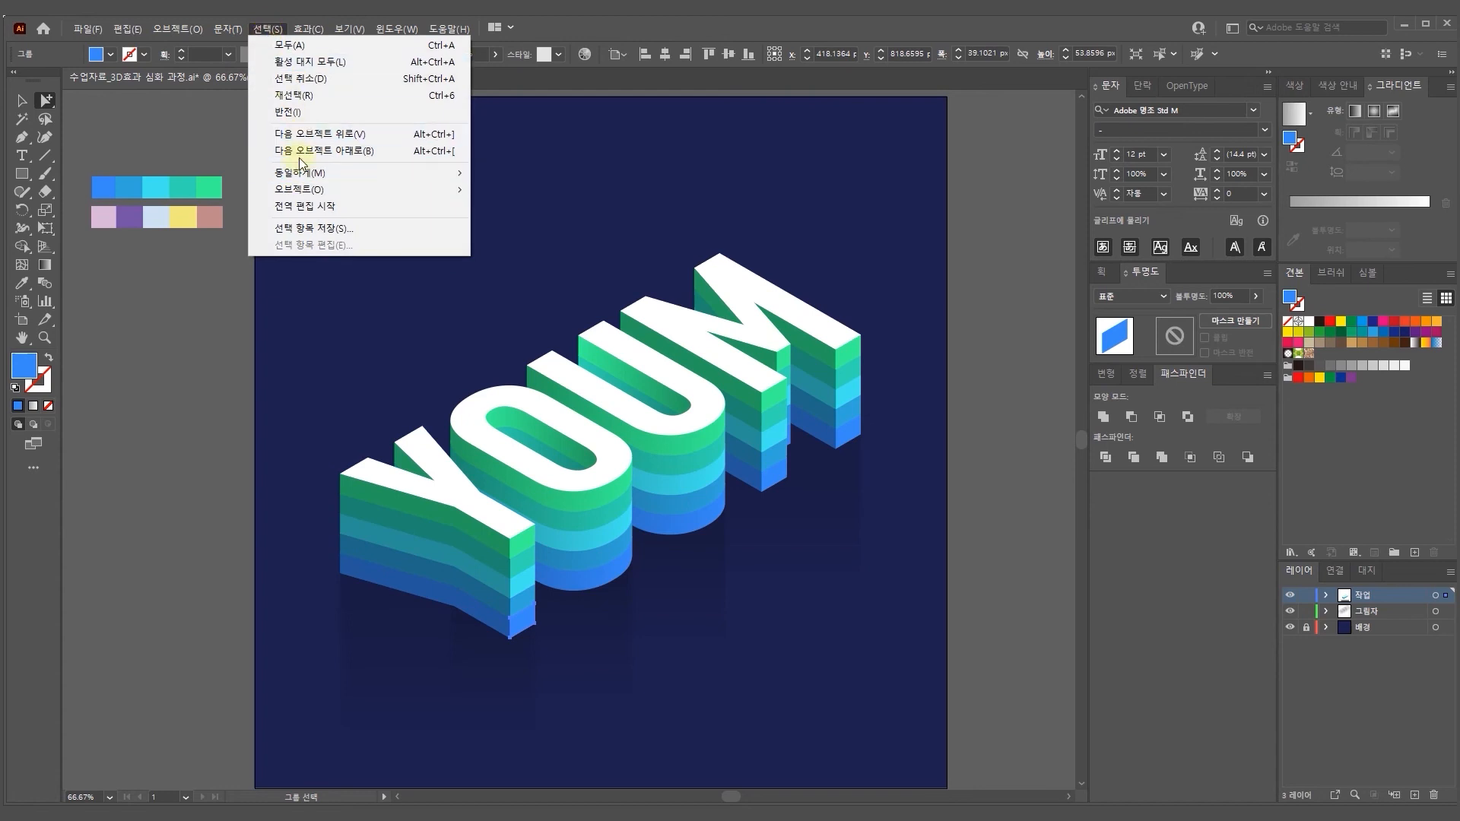
mouse_move(302, 175)
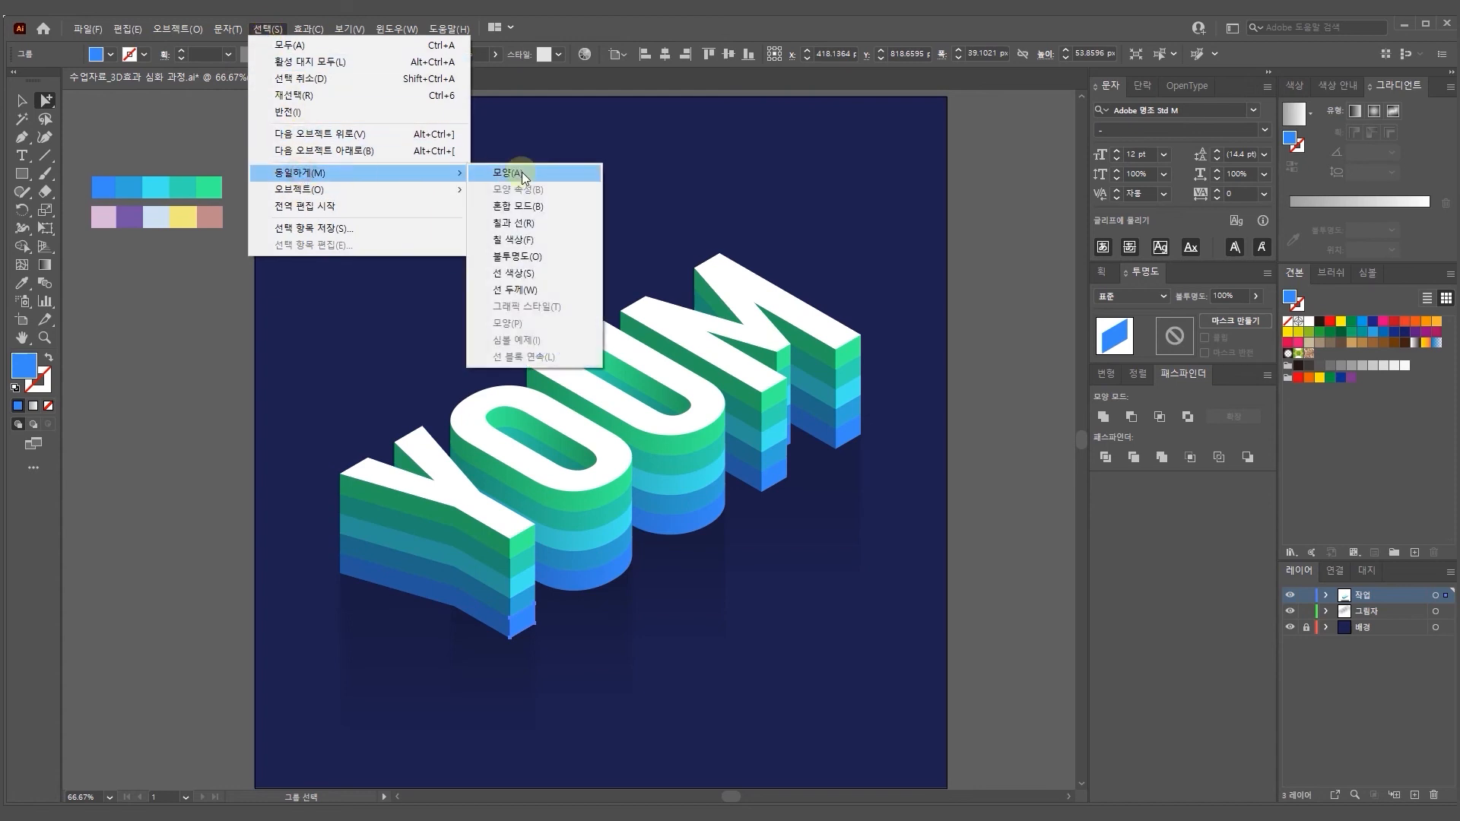
click(523, 241)
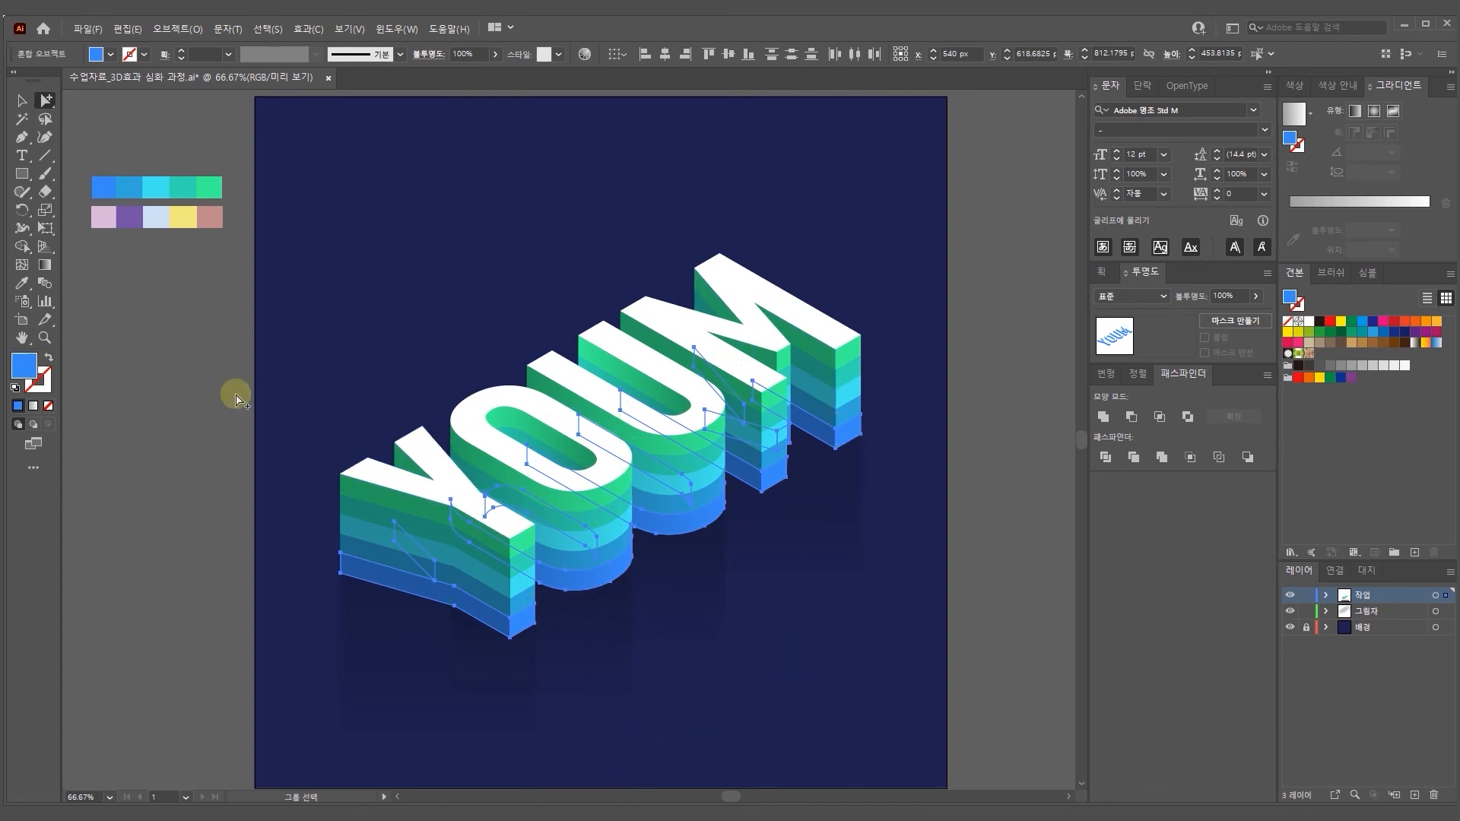
click(22, 283)
click(106, 217)
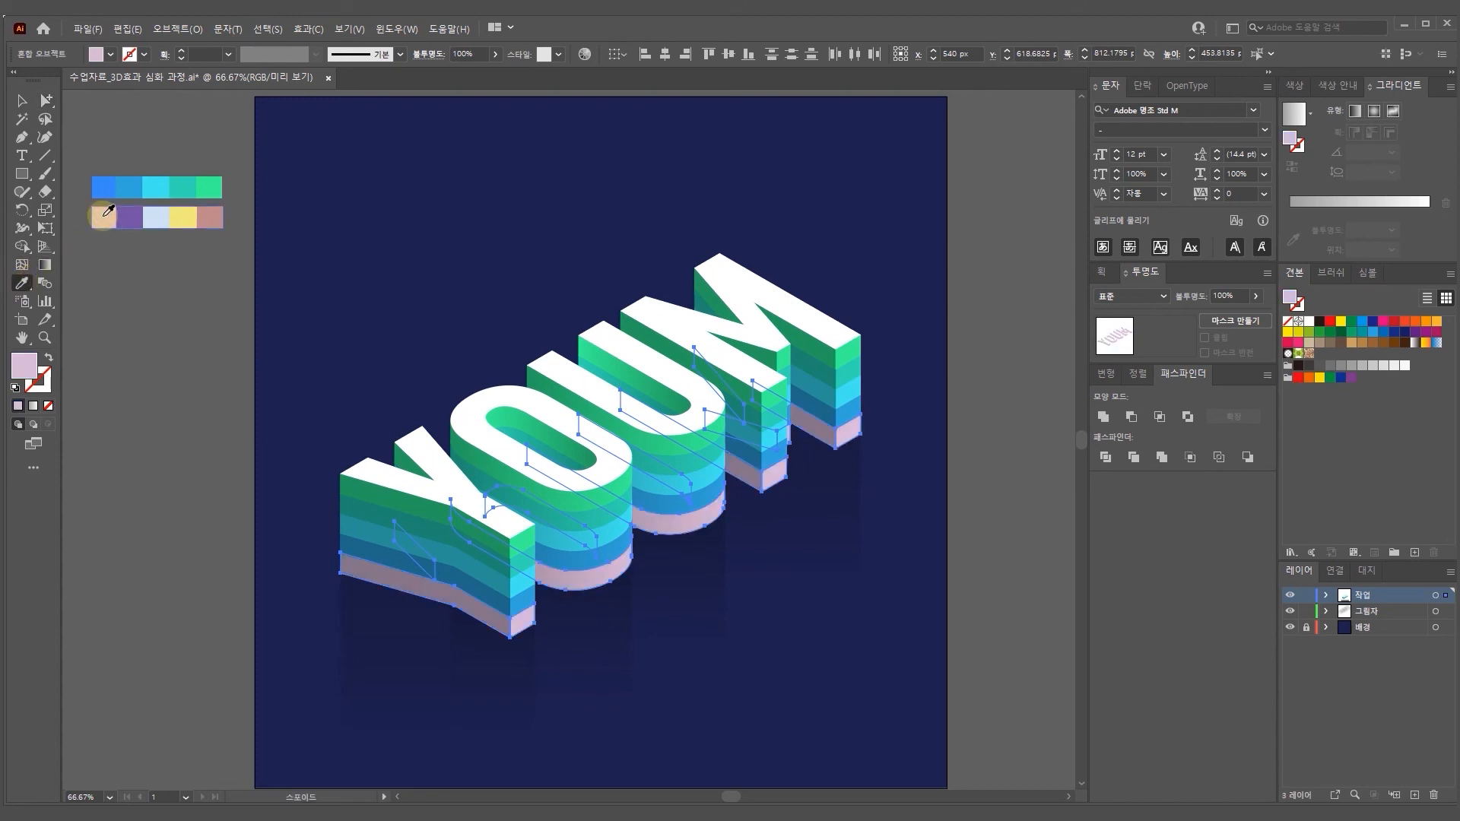
Select all pieces with the second-lowest band's blue fill and recolour them with the purple palette sample
click(45, 100)
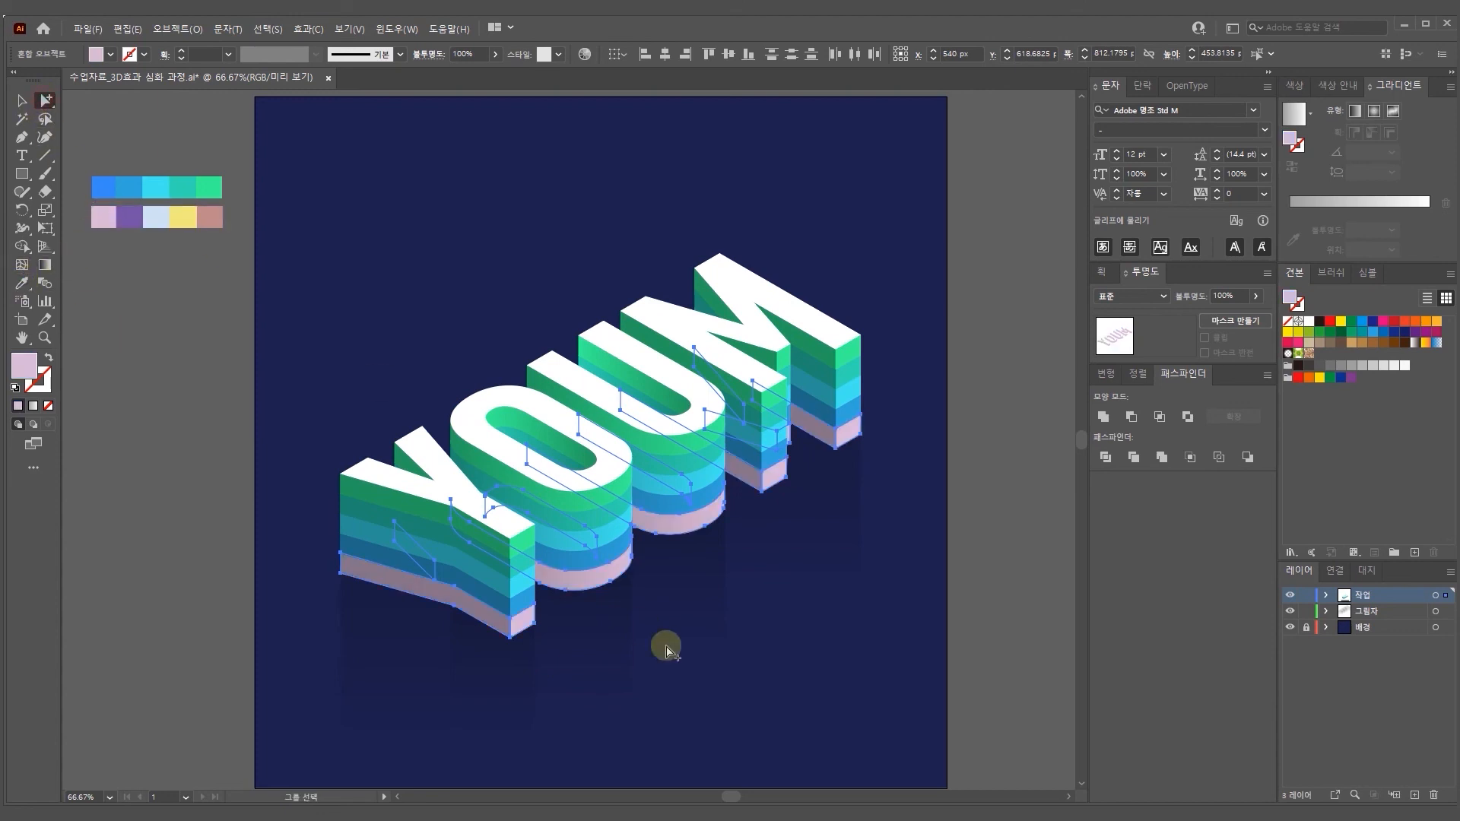
click(533, 606)
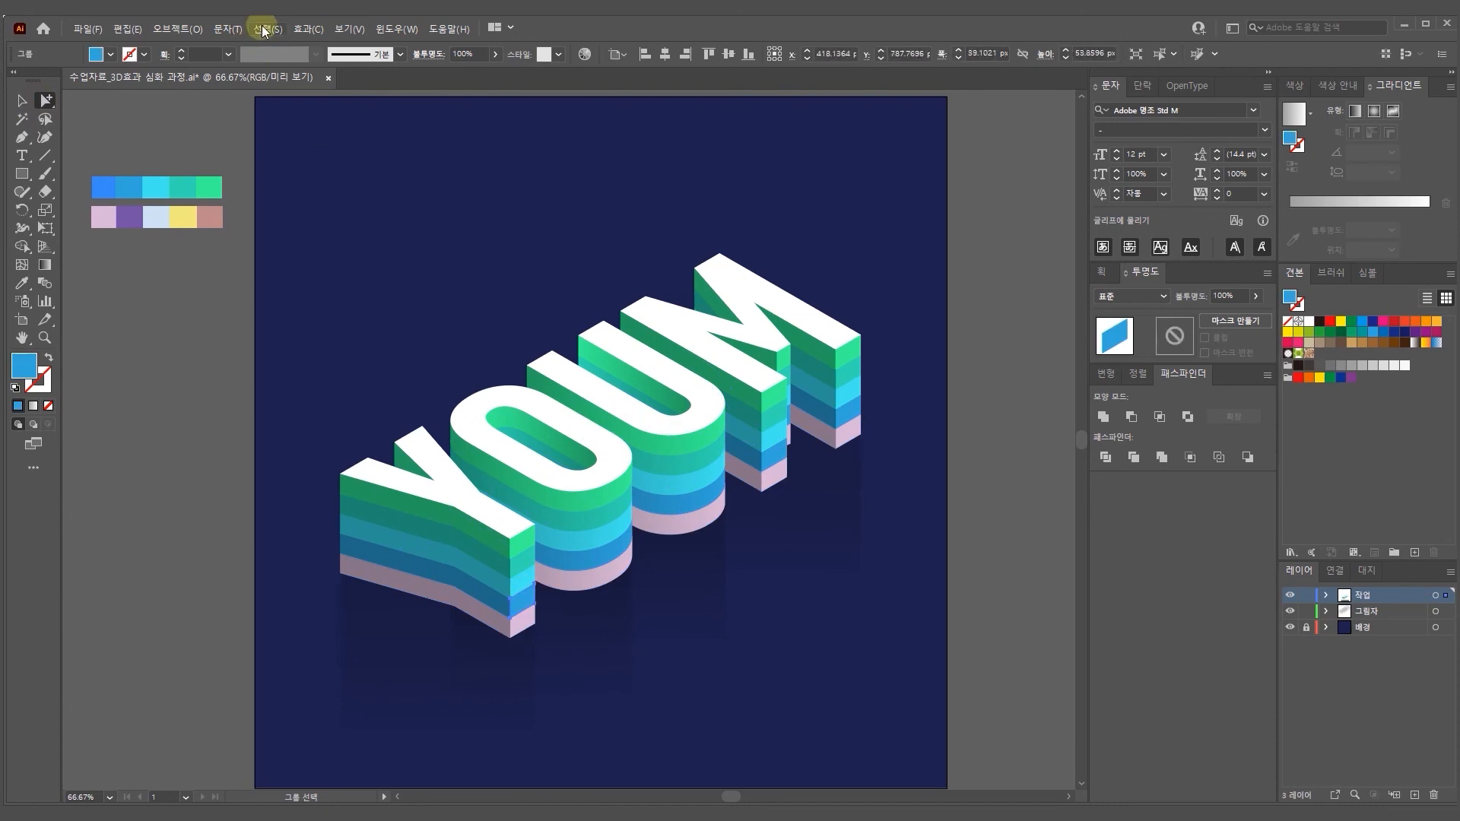
click(266, 30)
mouse_move(304, 172)
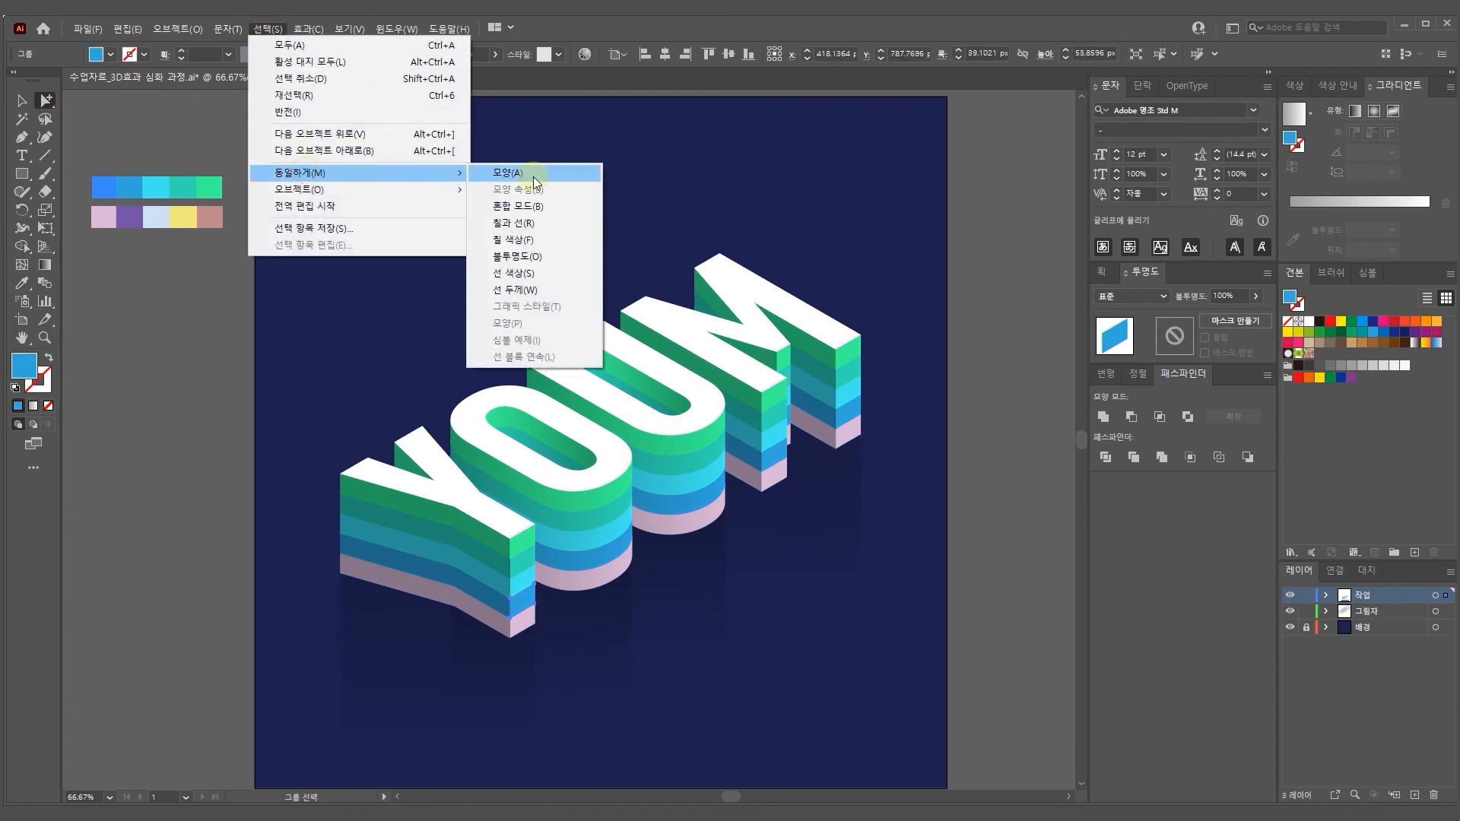
click(537, 239)
click(22, 283)
click(130, 217)
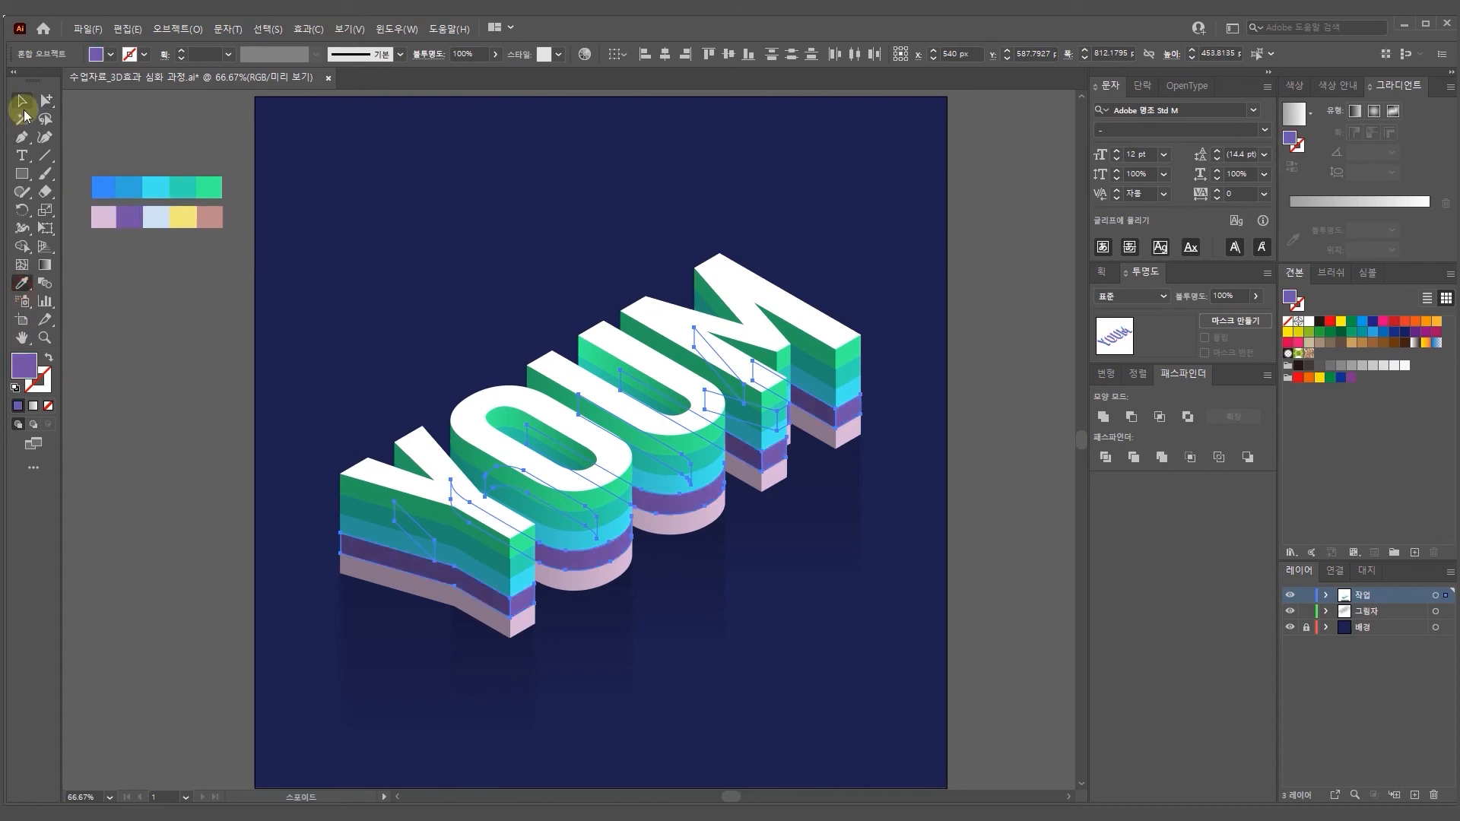
Select all pieces with the middle band's cyan fill and recolour them with the pale blue palette sample
click(46, 100)
click(522, 583)
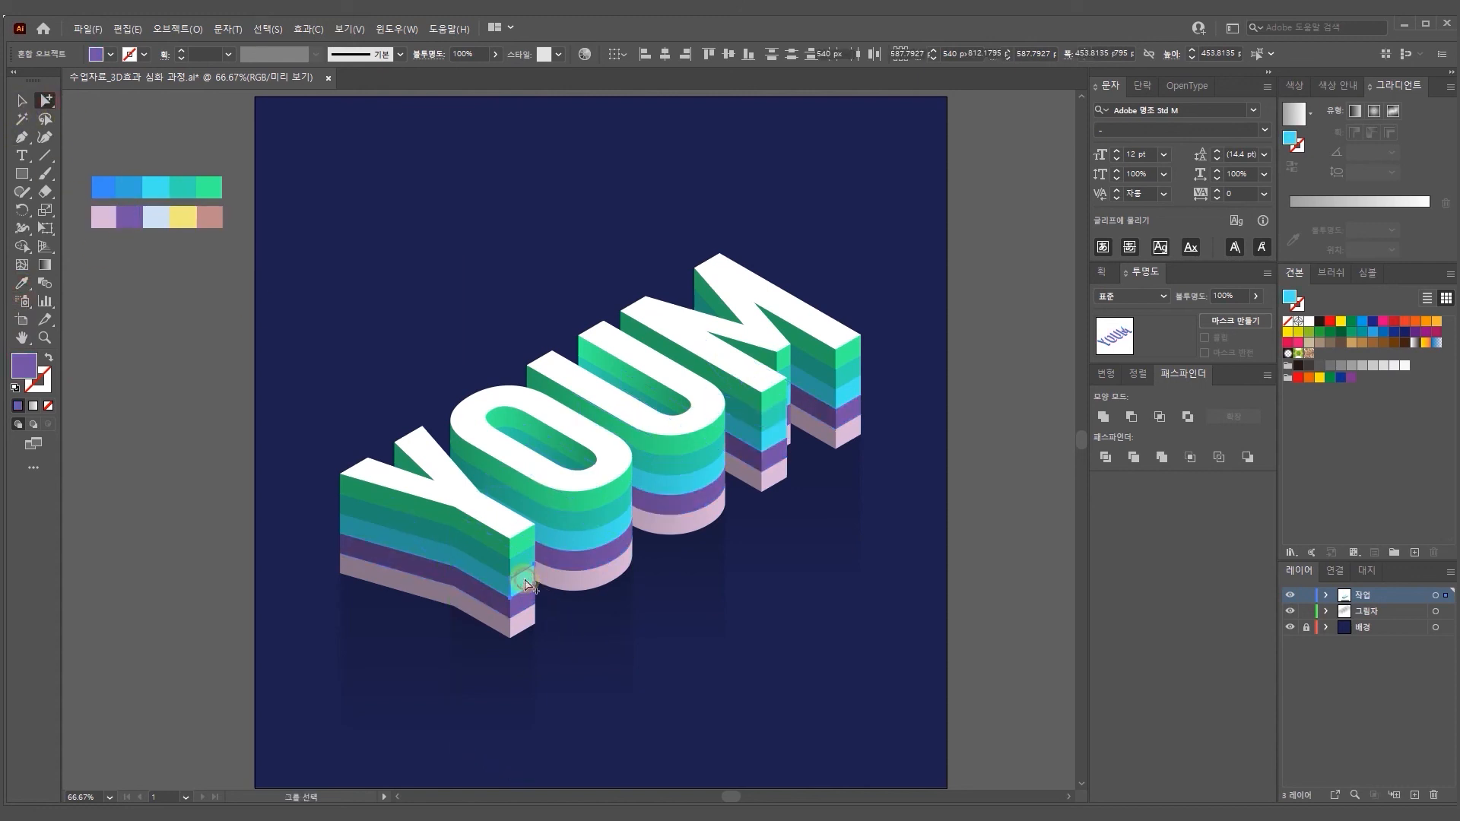
click(261, 29)
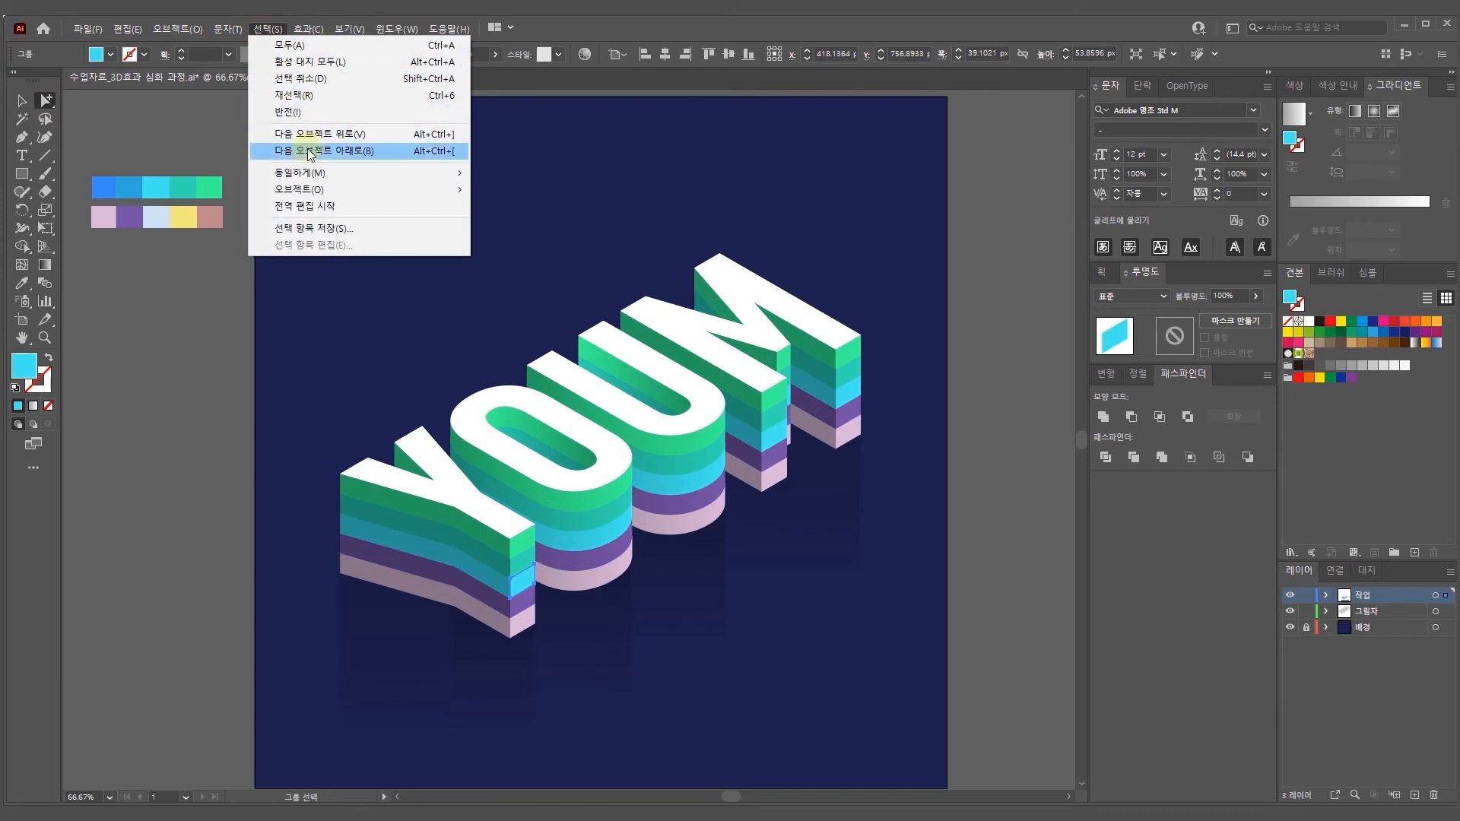
mouse_move(300, 172)
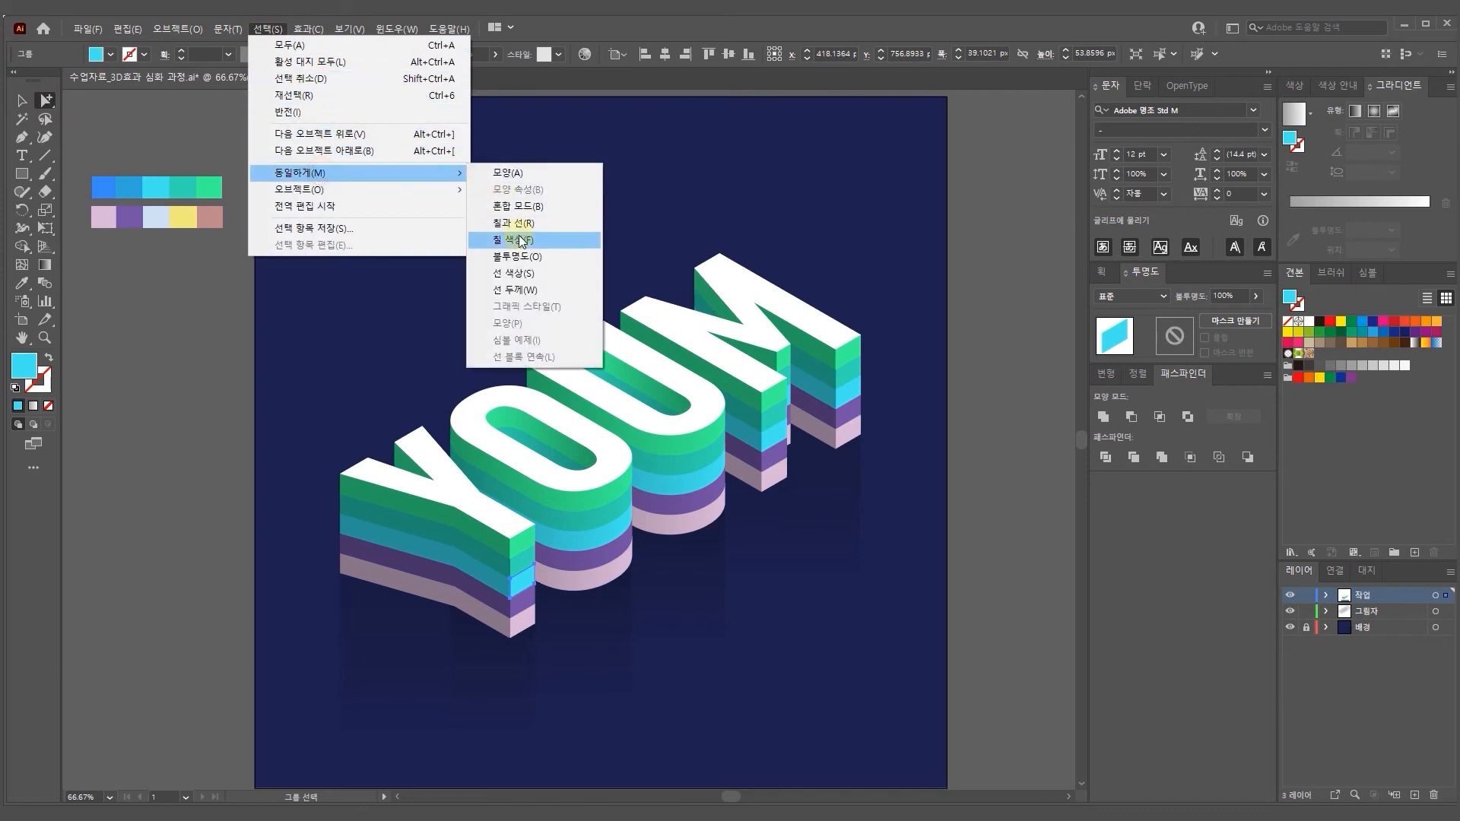
click(511, 237)
click(22, 284)
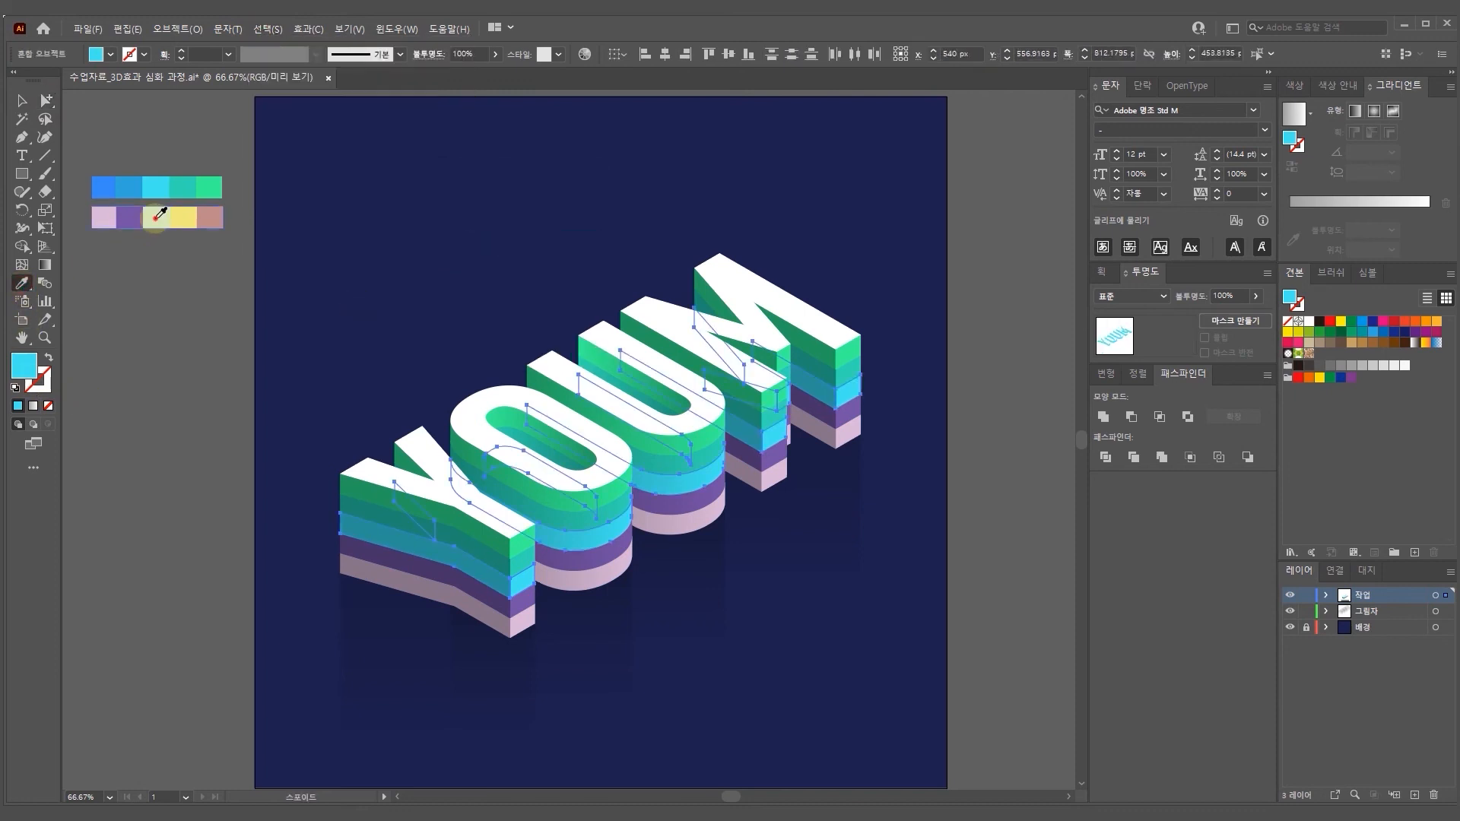
click(156, 217)
Select all pieces with the teal band's fill and recolour them with the yellow palette sample
click(43, 102)
click(524, 563)
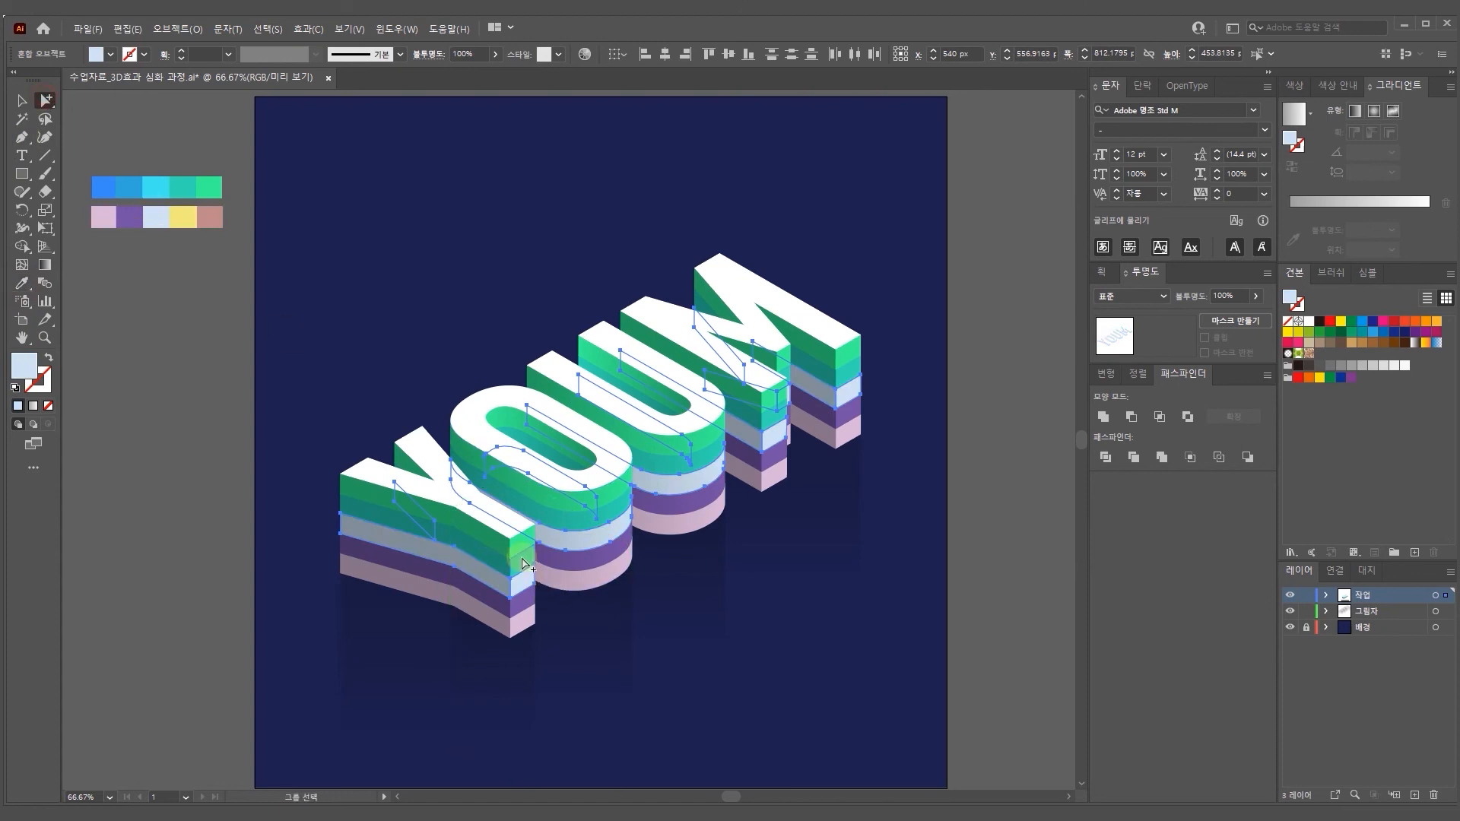
click(267, 29)
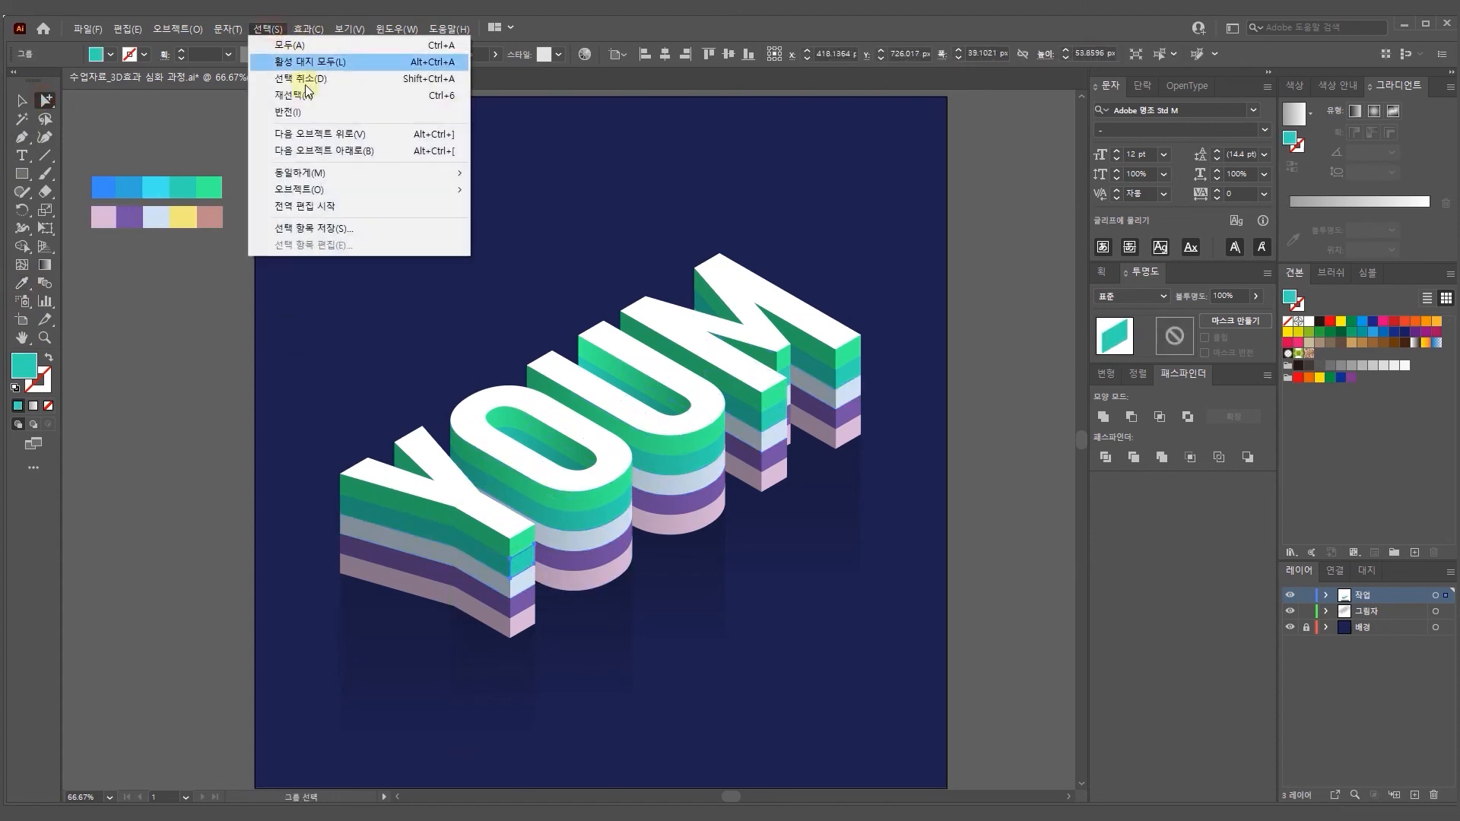
mouse_move(312, 173)
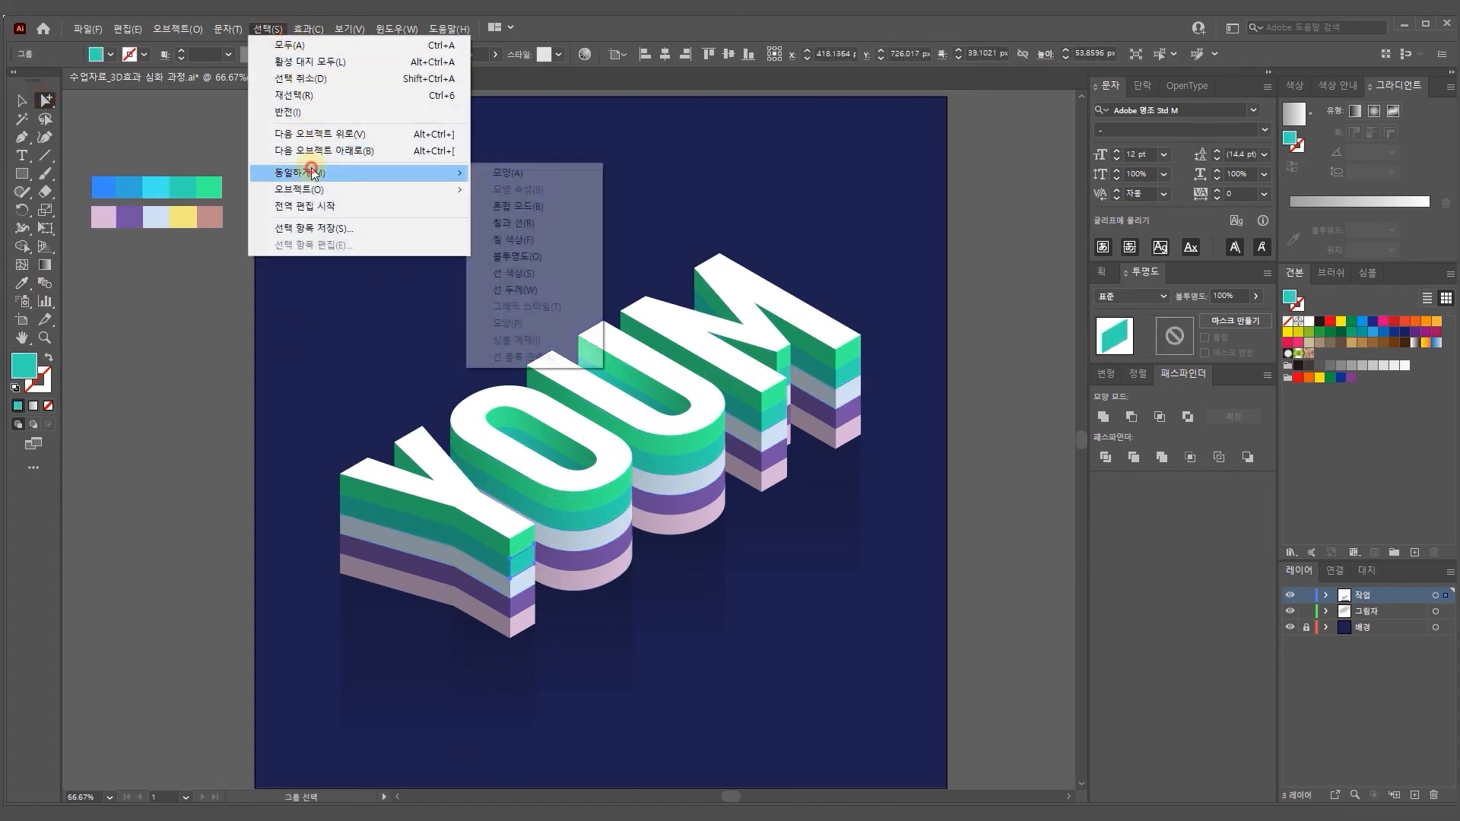
click(517, 239)
click(22, 283)
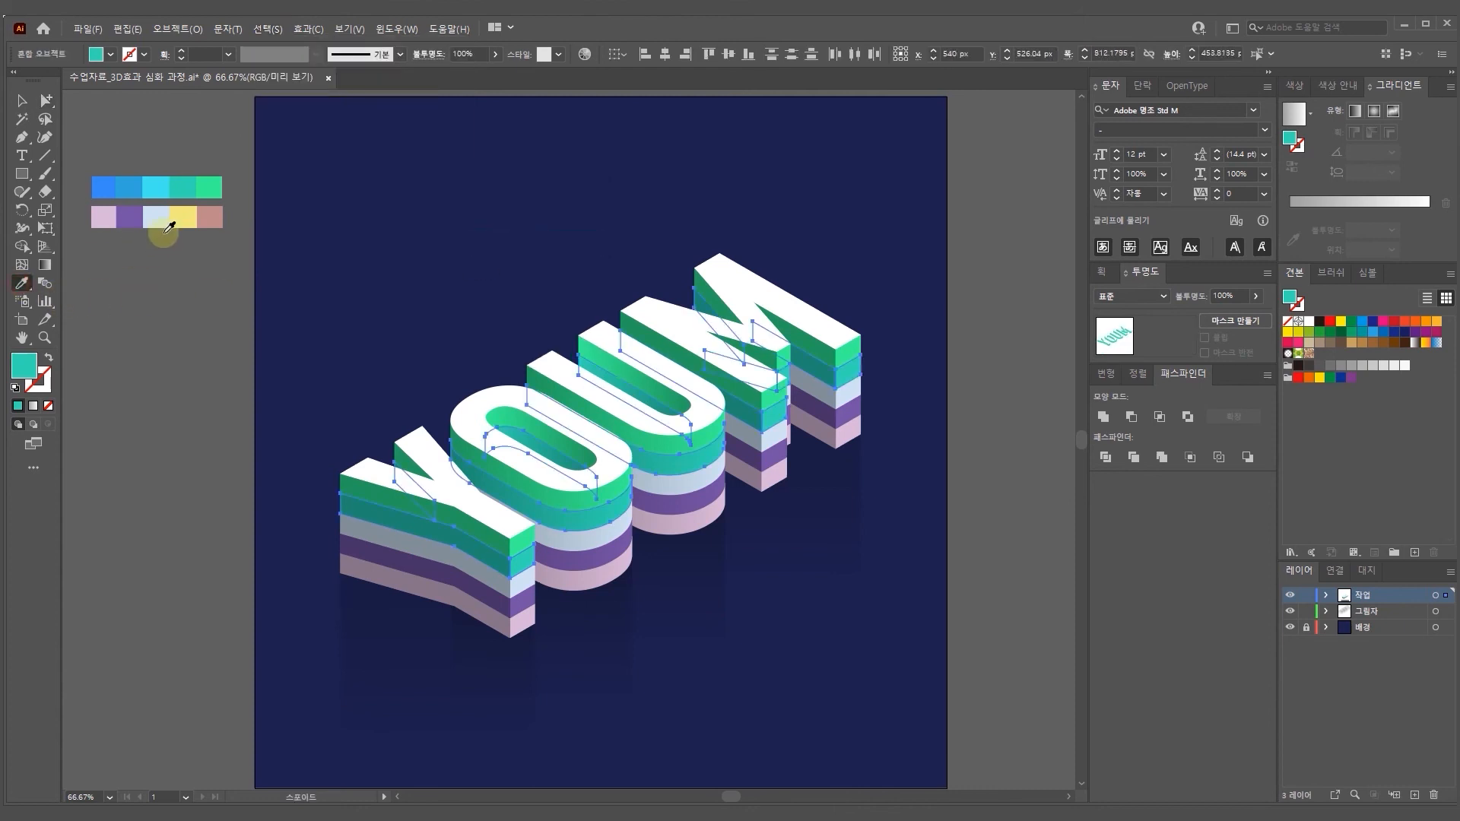
click(182, 216)
Select all pieces with the uppermost band's green fill, recolour them with the dusty rose palette sample, and deselect
click(46, 101)
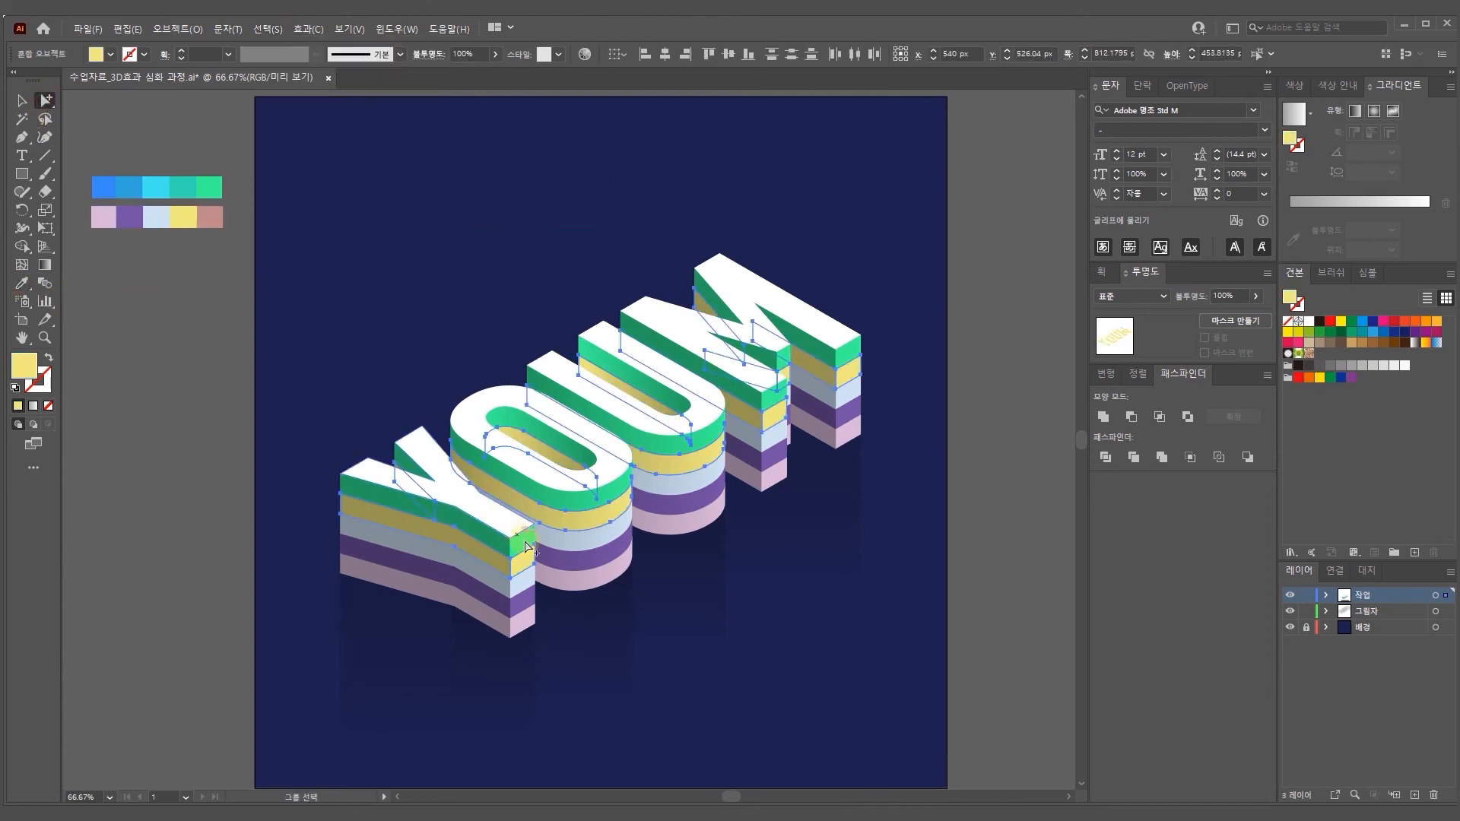
click(522, 541)
click(267, 29)
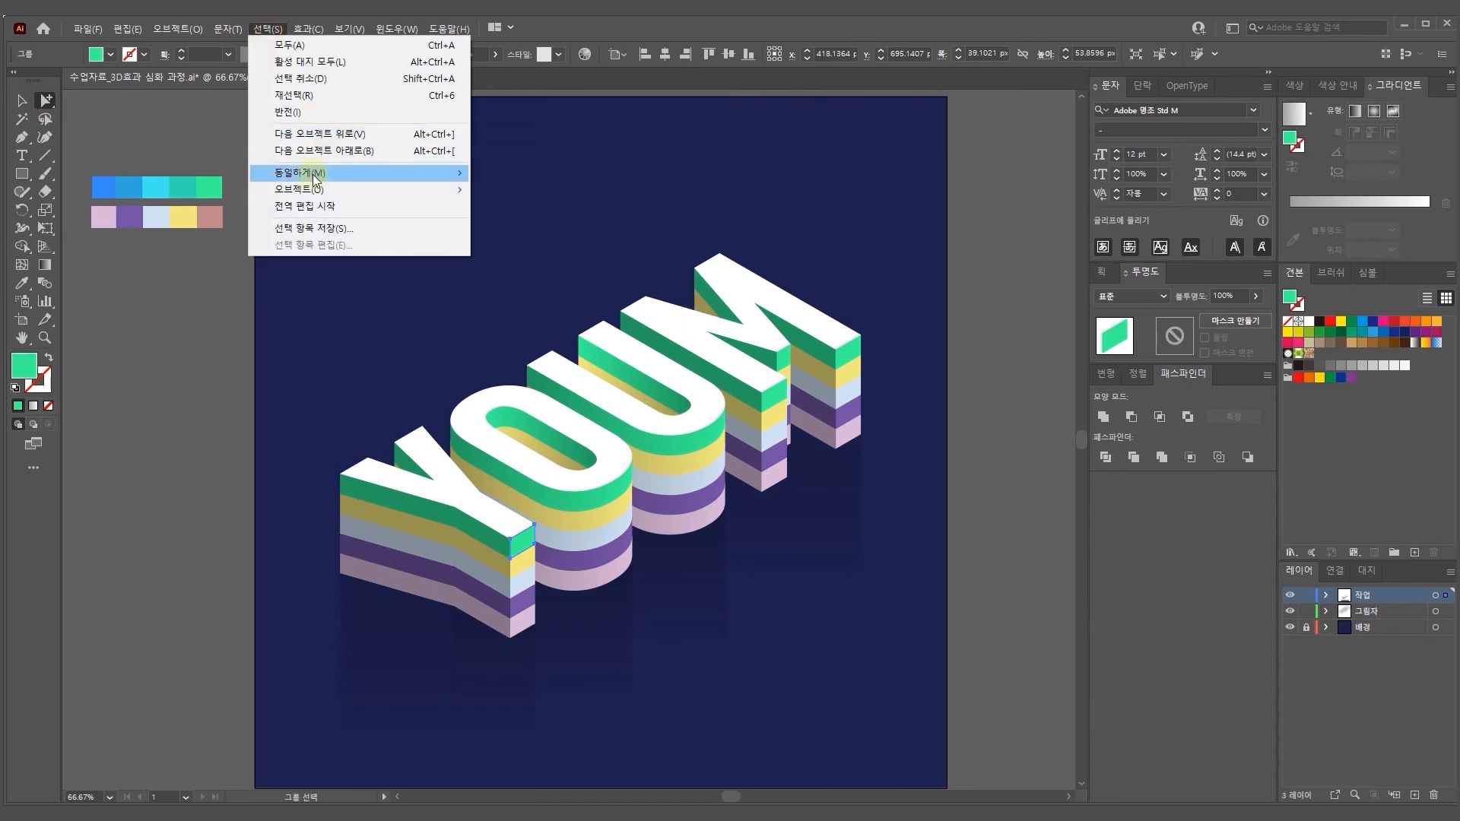
mouse_move(311, 174)
click(528, 238)
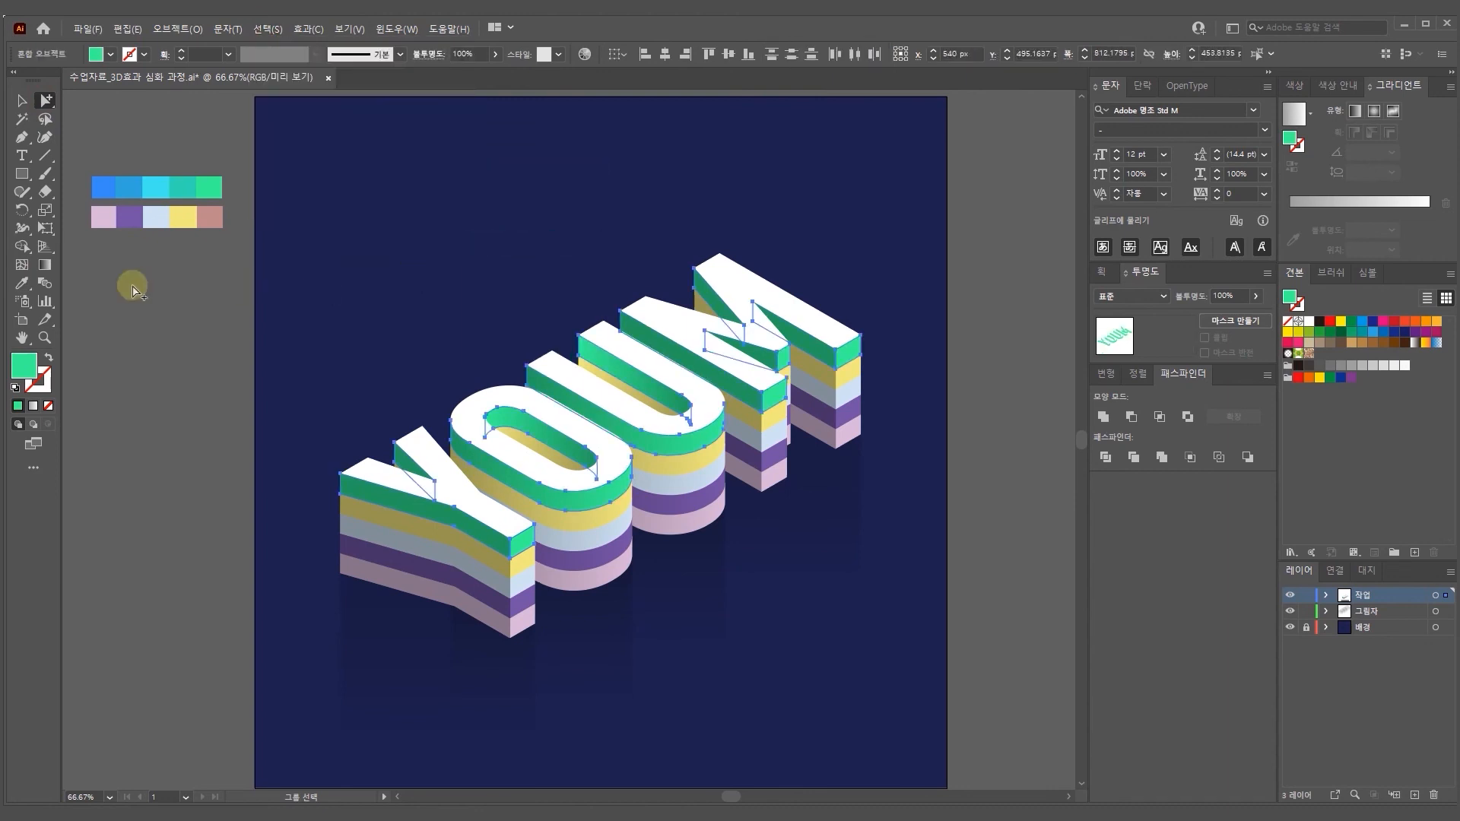
click(22, 283)
click(210, 216)
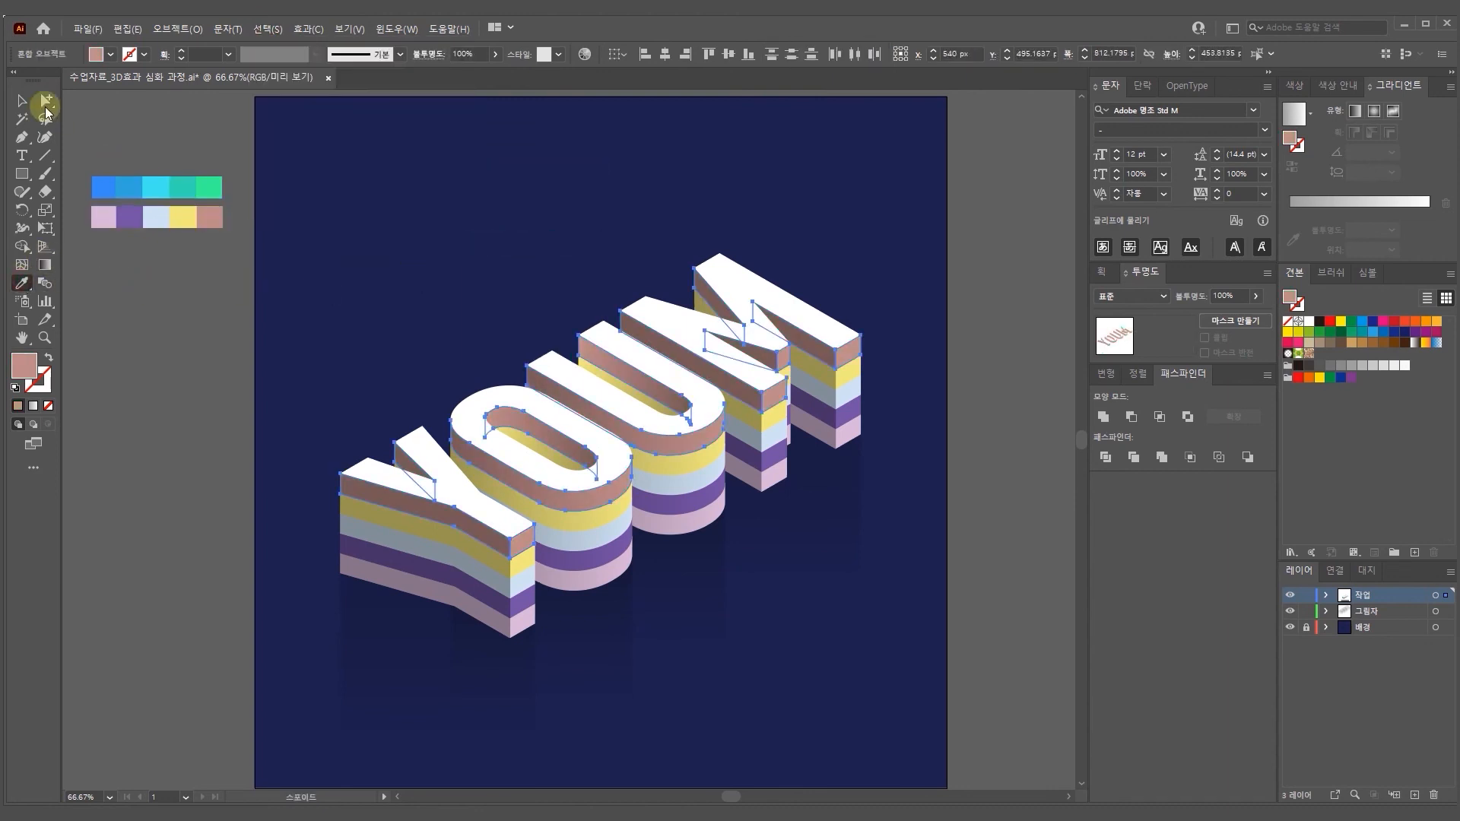
click(44, 99)
click(185, 404)
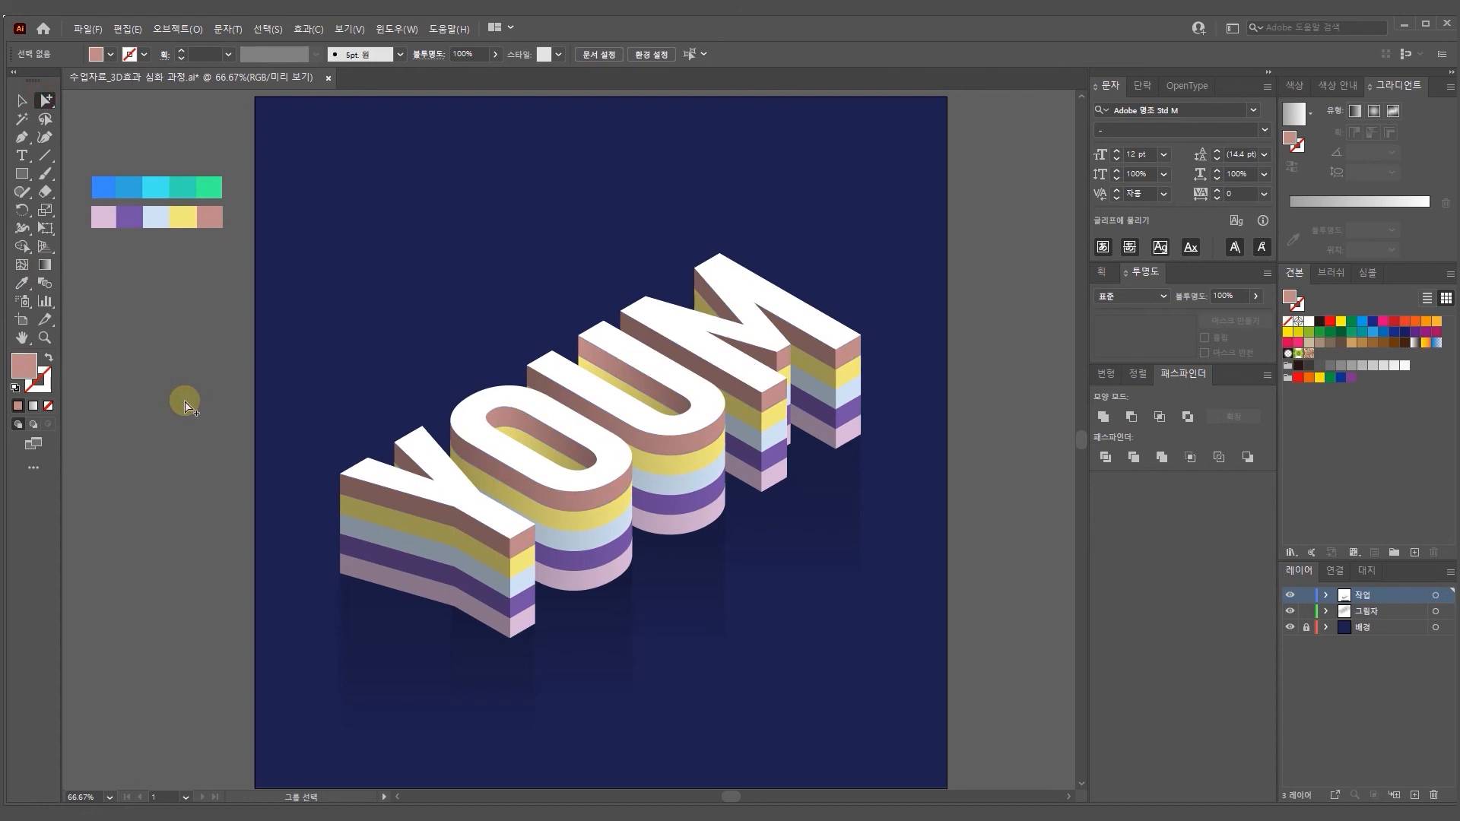
Fill the white letter faces with a linear gradient from cream ffe7c9 to white, and deselect them
key(v)
click(449, 480)
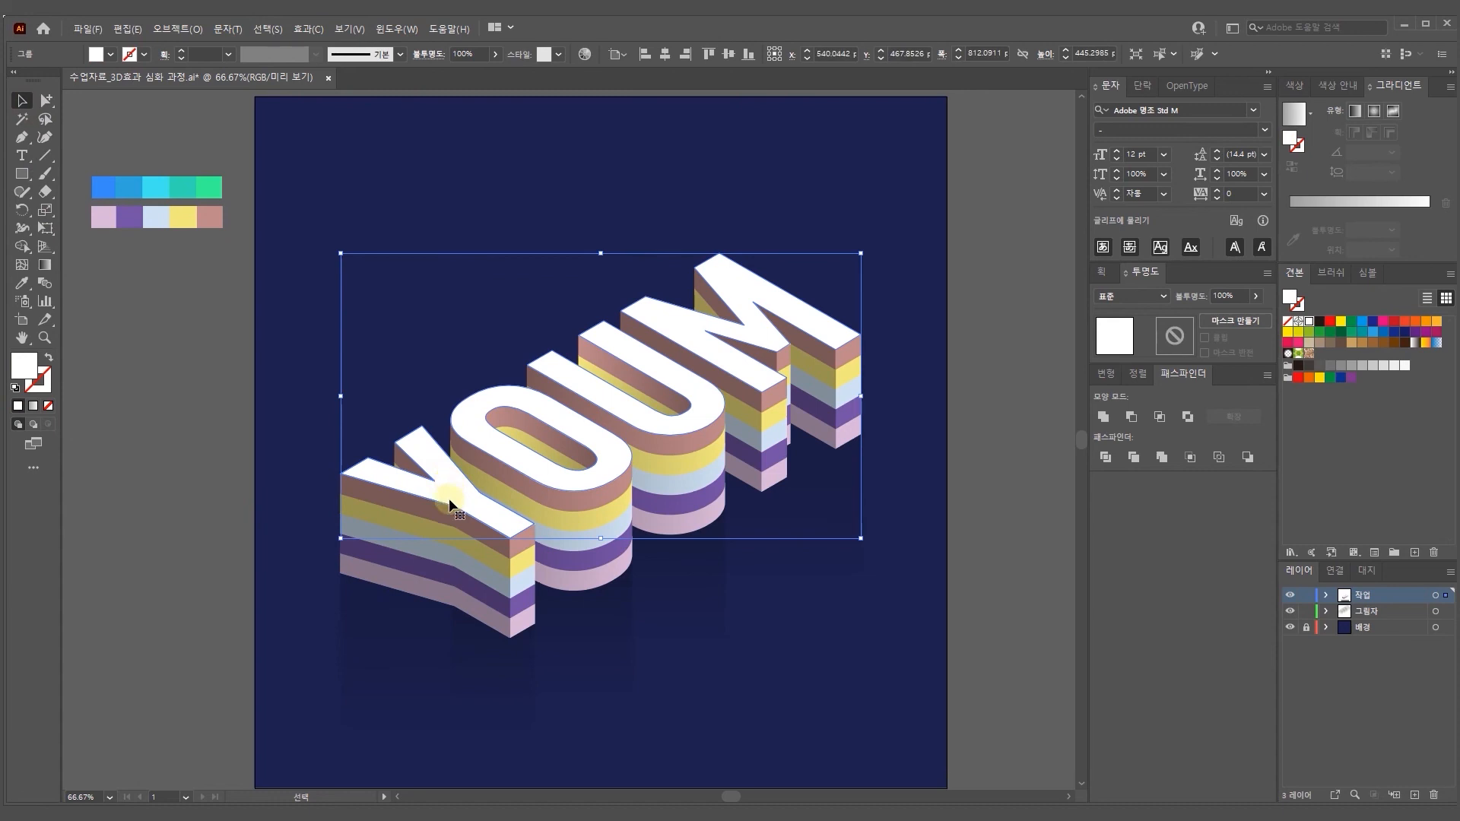
click(1301, 119)
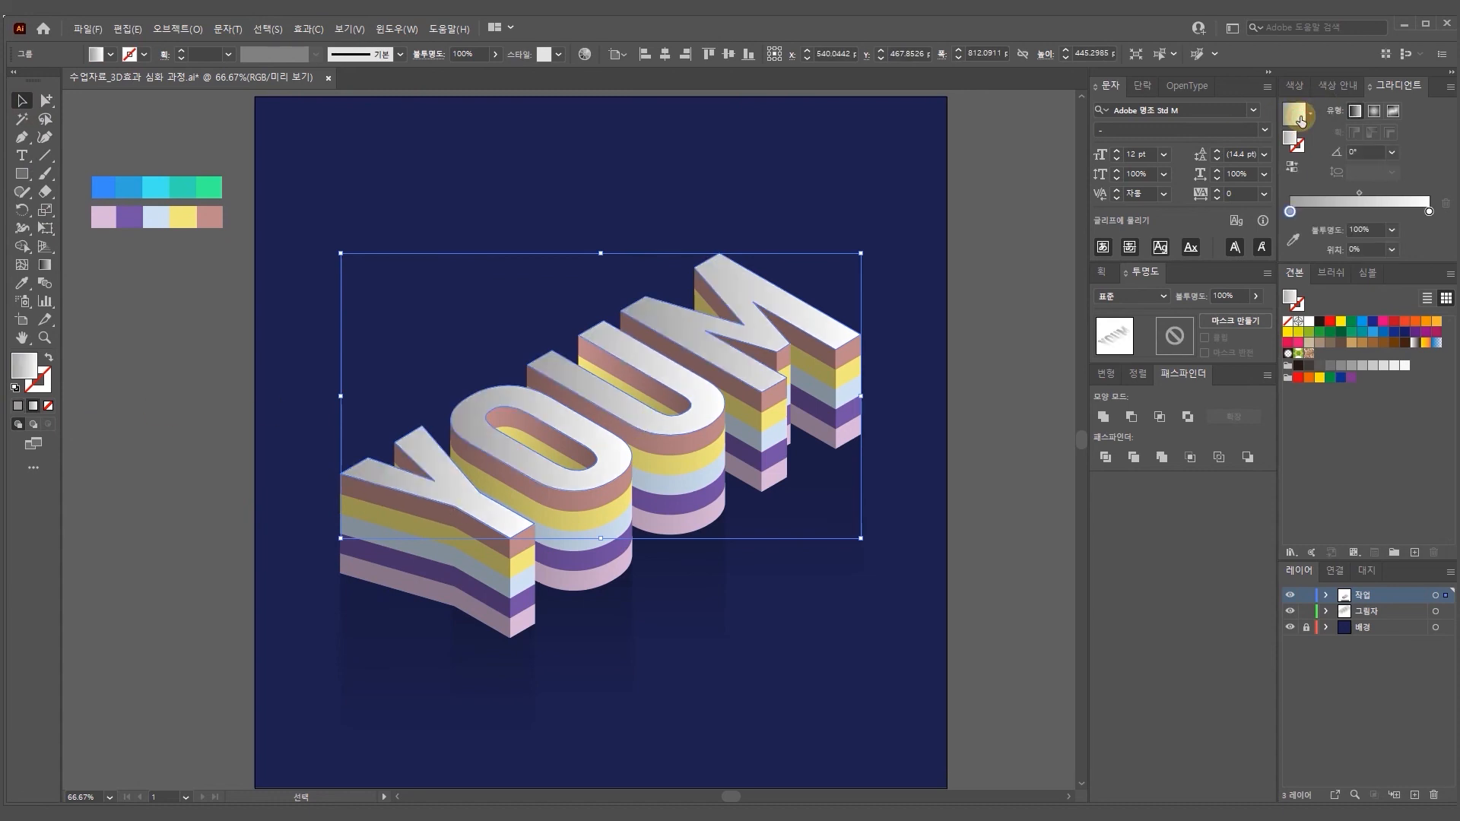
double_click(1429, 211)
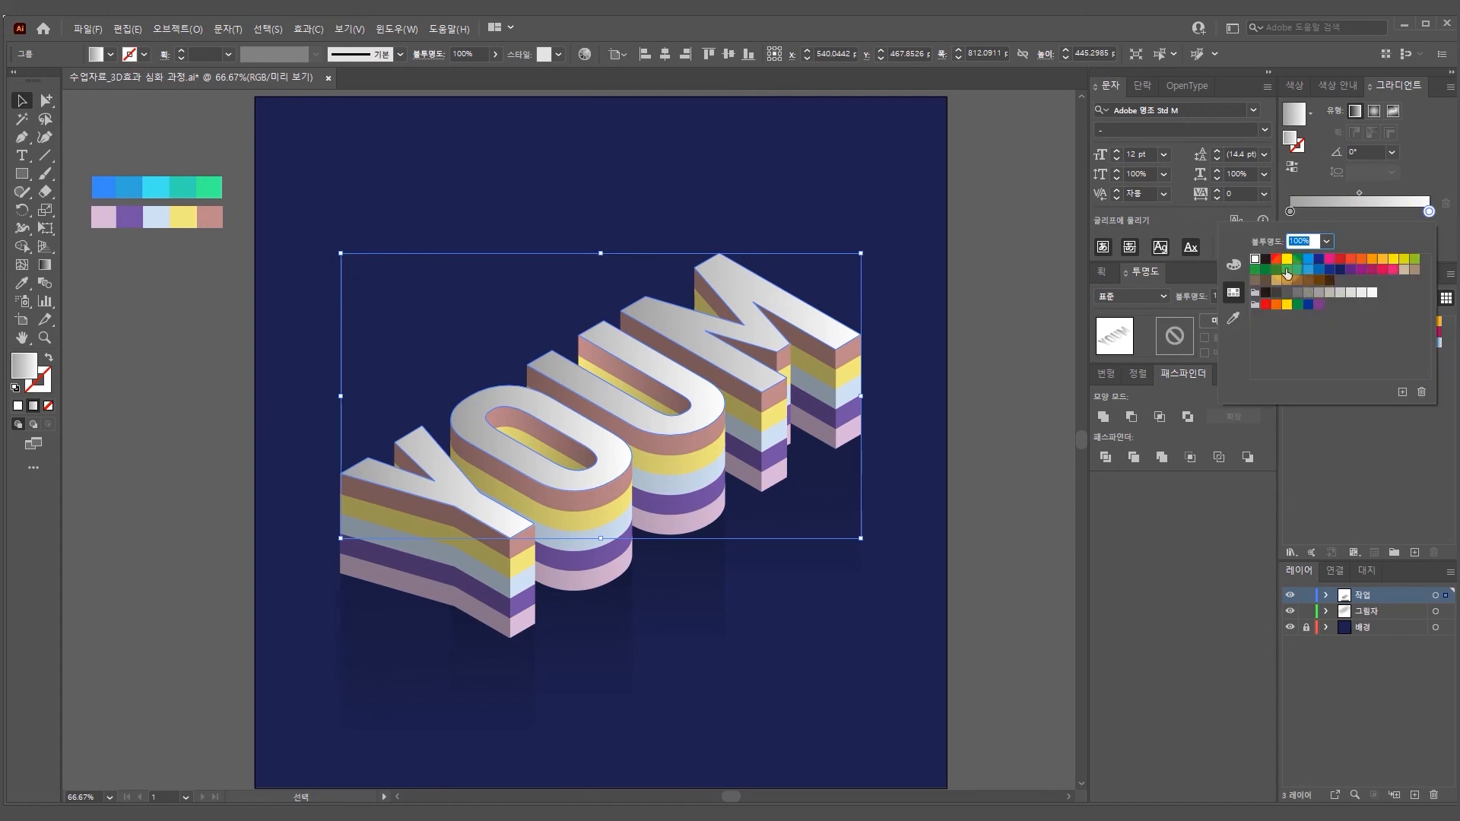
click(1290, 211)
click(1290, 212)
double_click(1289, 211)
click(1278, 360)
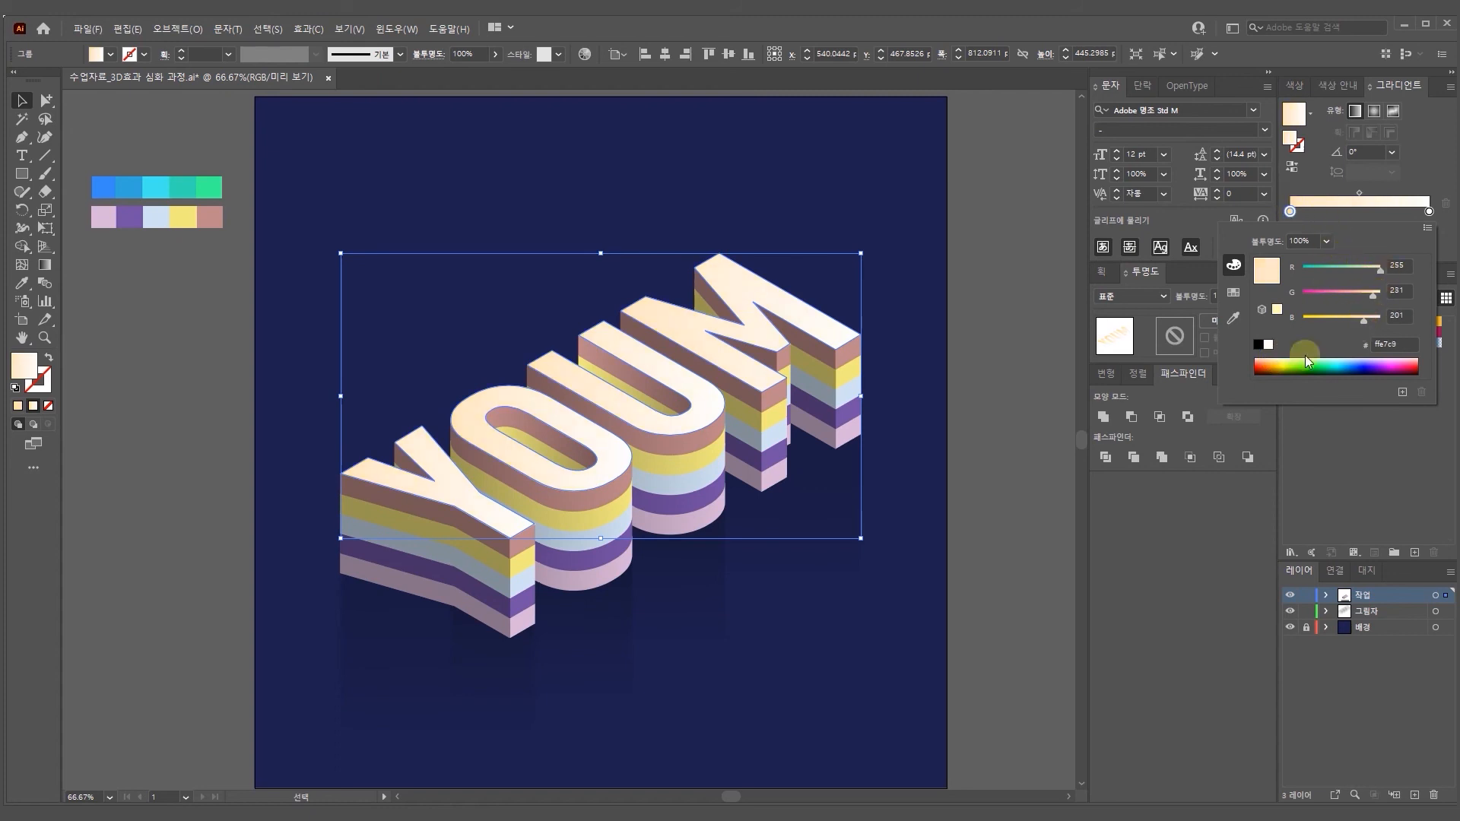
click(47, 105)
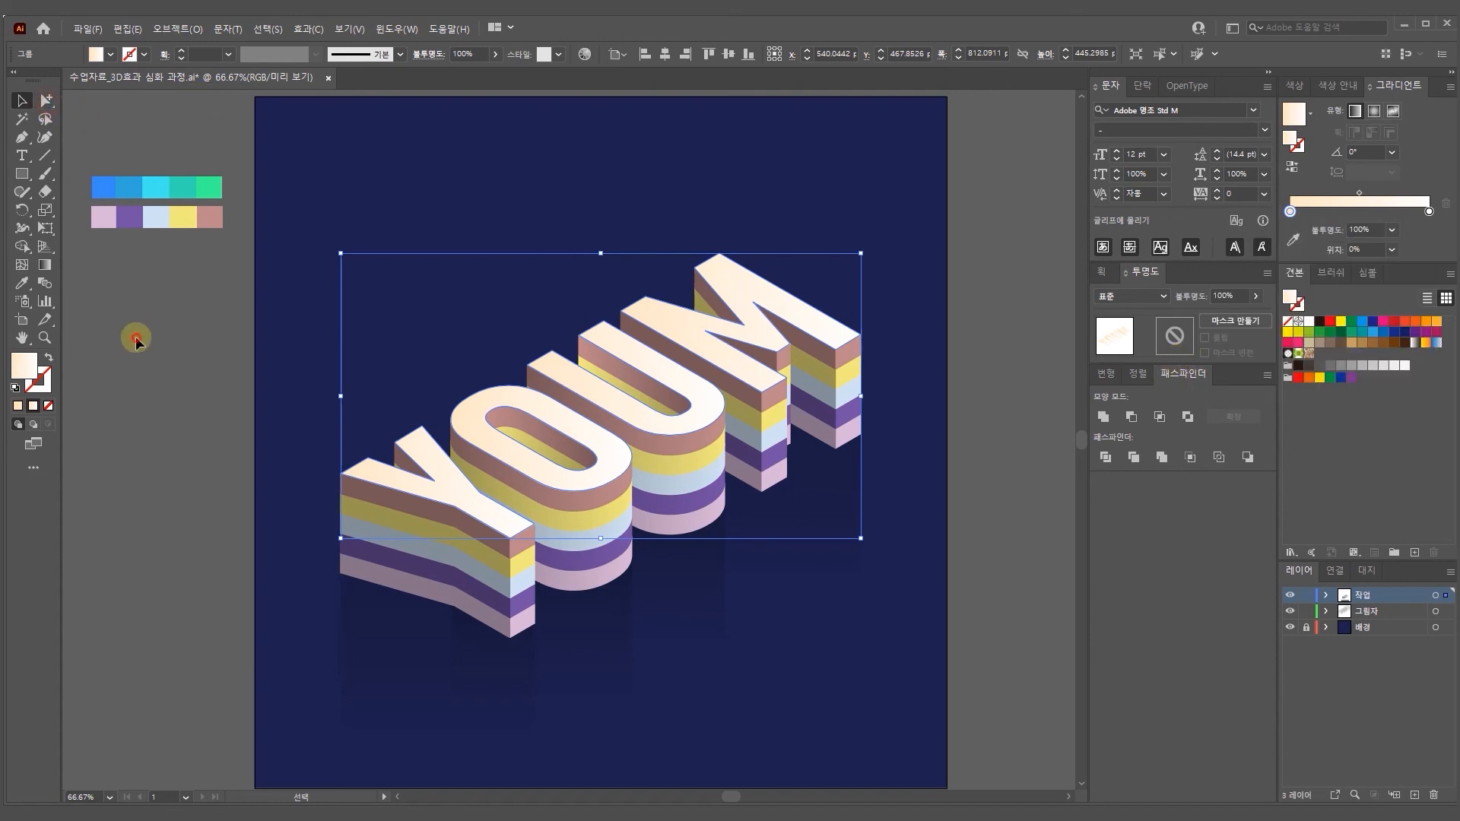
click(137, 338)
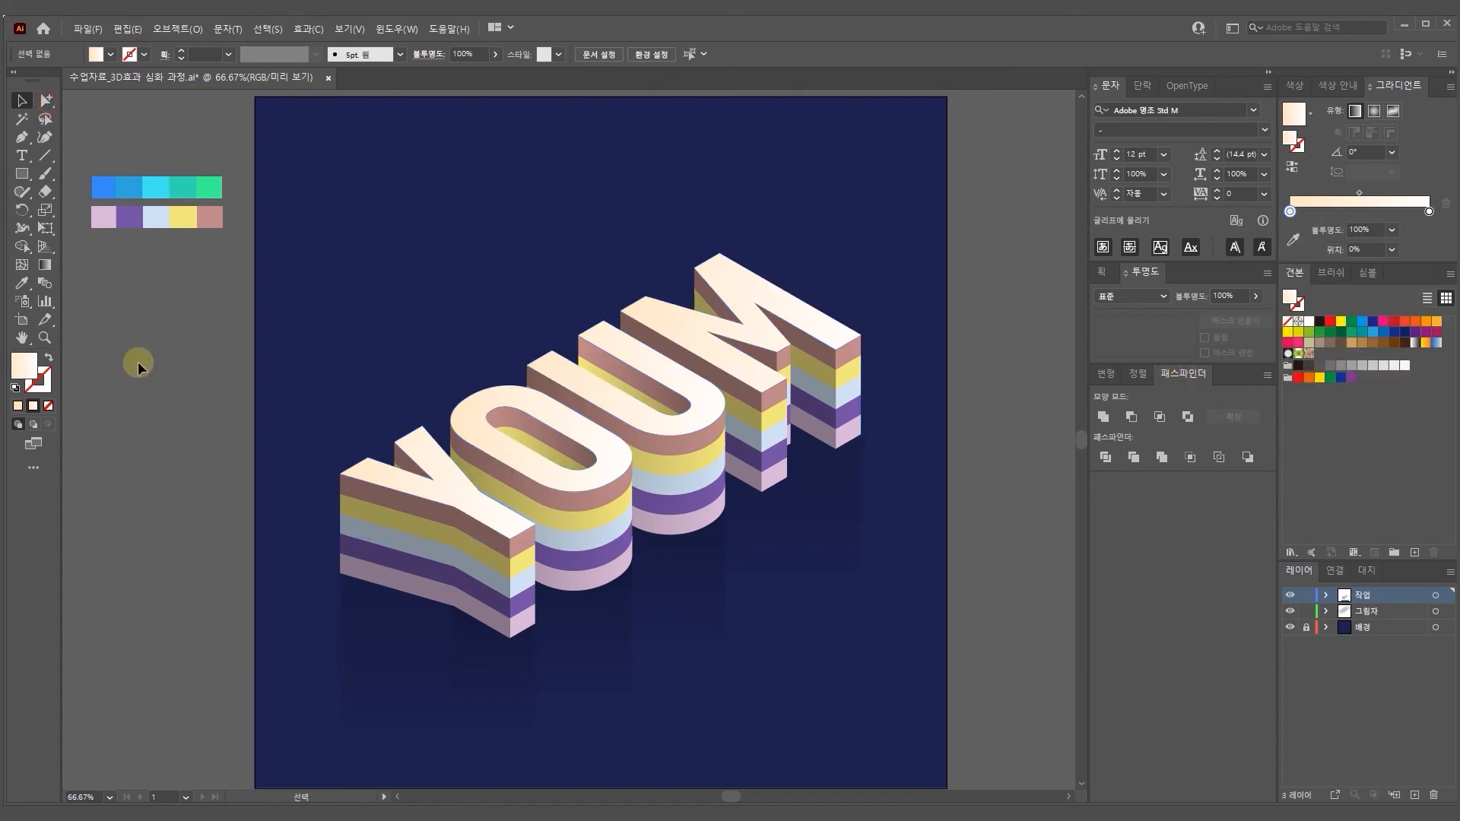